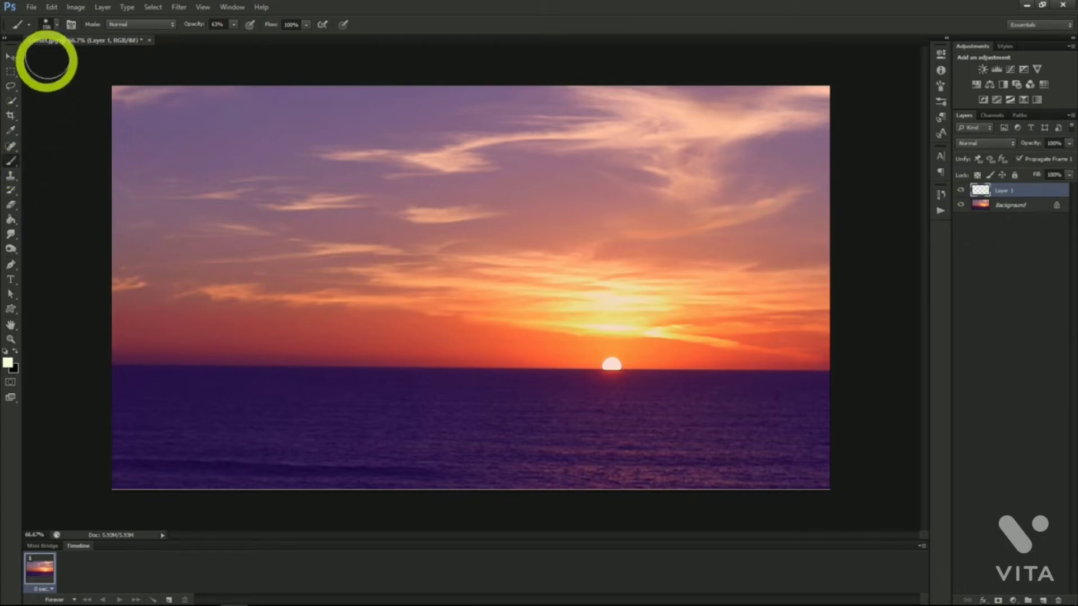
Set the brush size to 300 px and paint one soft glow spot on Layer 1 at the horizon, beside the sun.
left_click(58, 24)
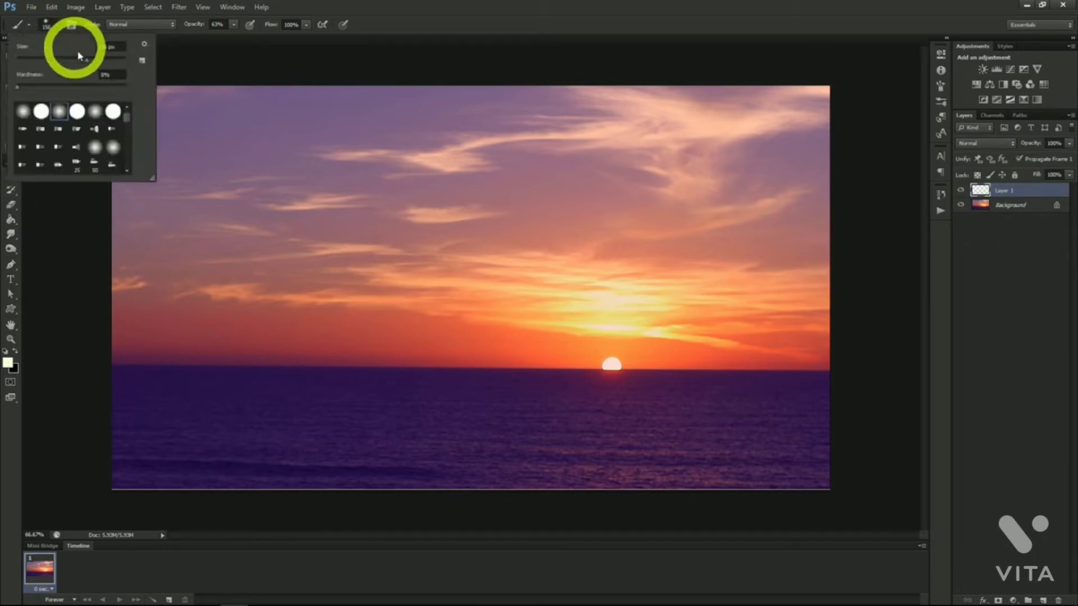
left_click_drag(88, 59, 105, 65)
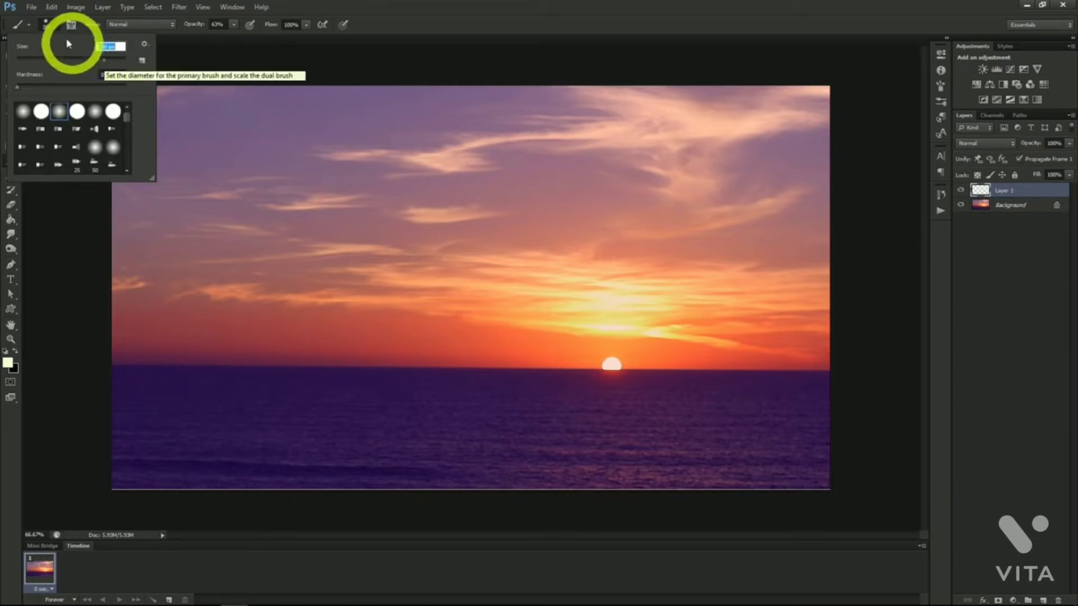
left_click(55, 26)
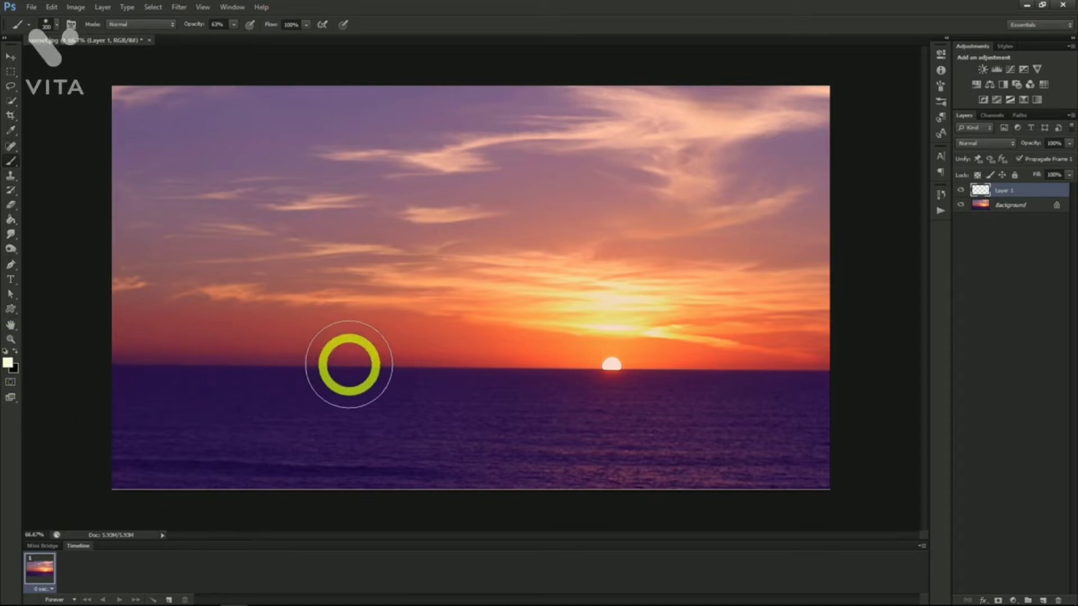
left_click(498, 341)
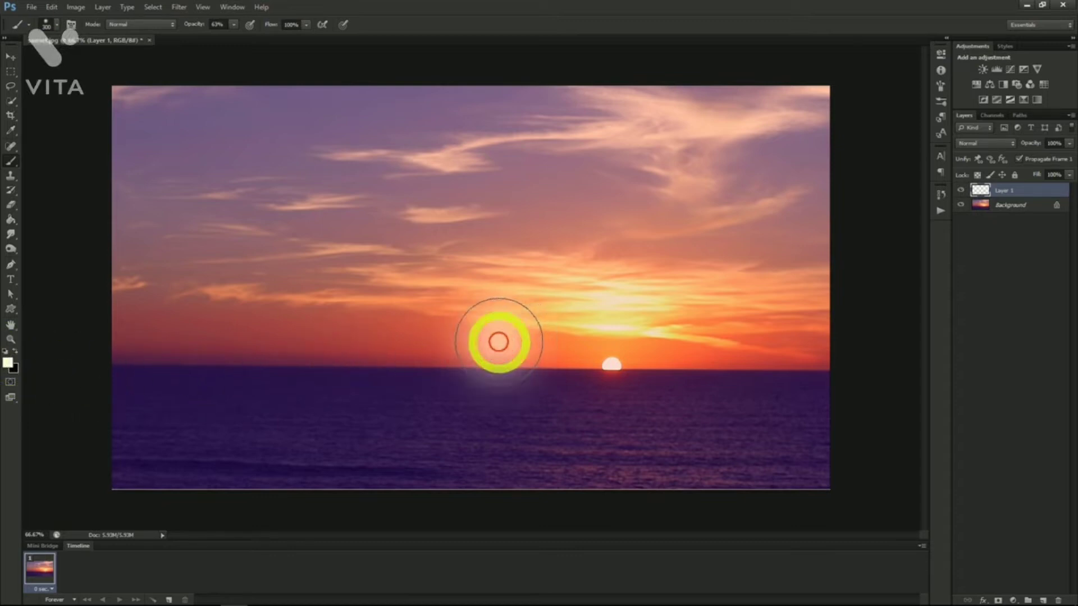
Apply the Add Noise filter to the glow on Layer 1 with 3.5% uniform, monochromatic noise.
scroll(546, 378, "up", 5)
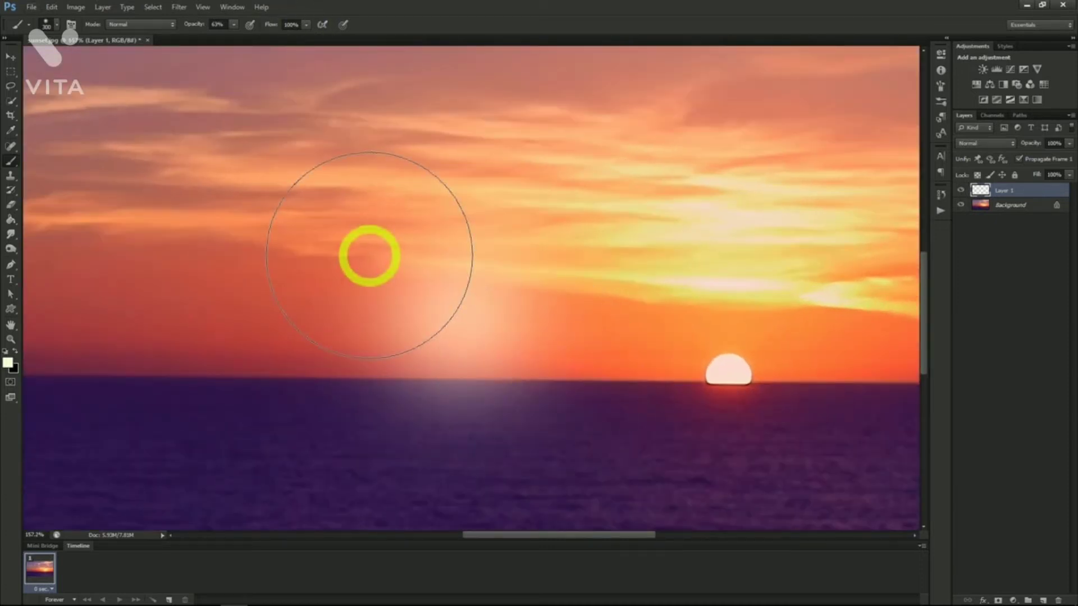
left_click(177, 7)
left_click(211, 163)
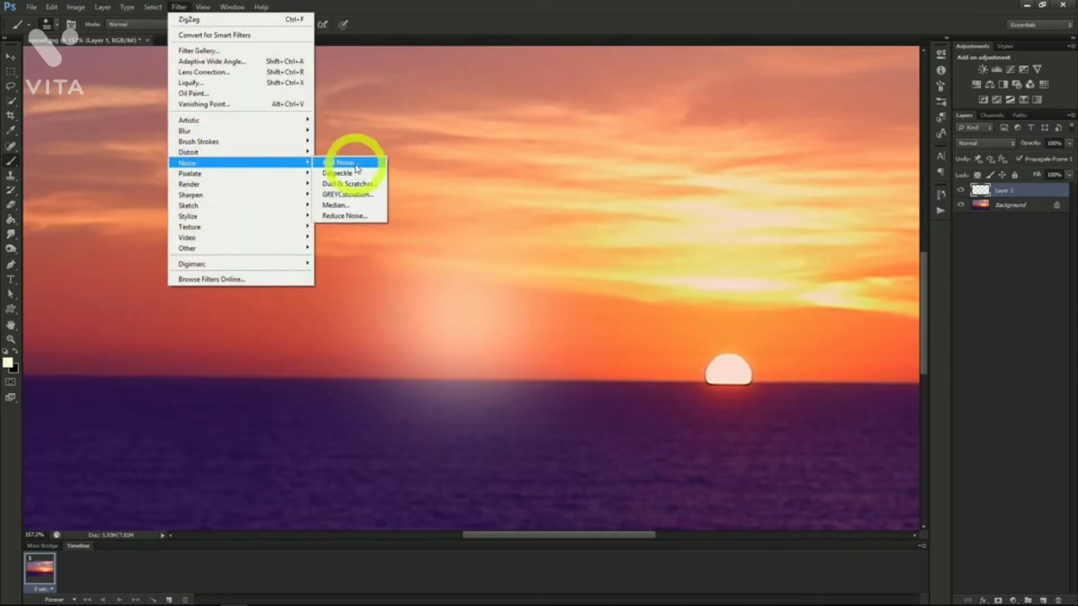
left_click(353, 164)
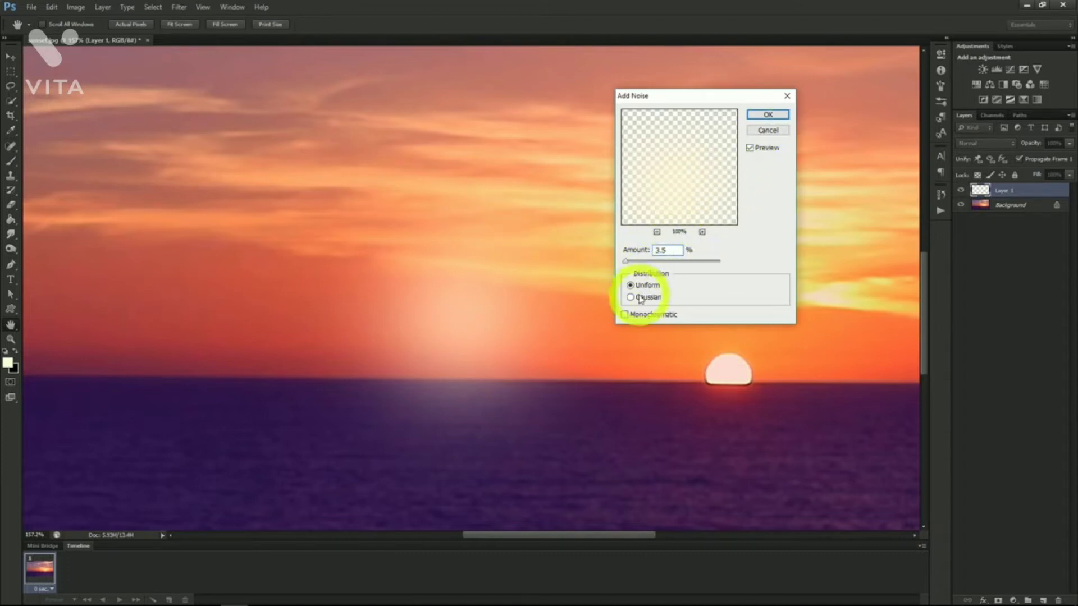
left_click(625, 315)
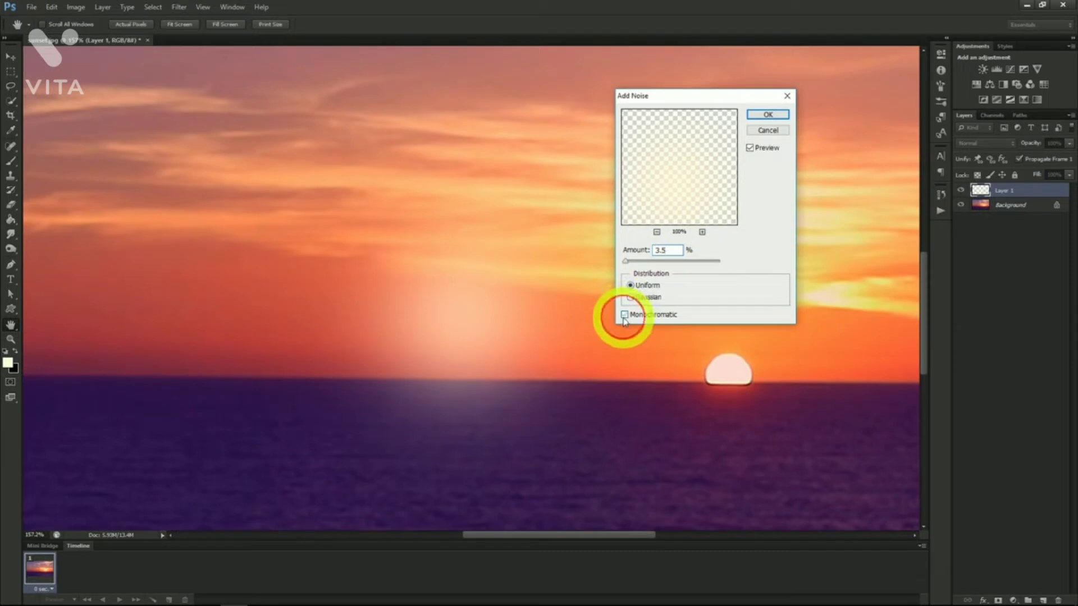
left_click(764, 114)
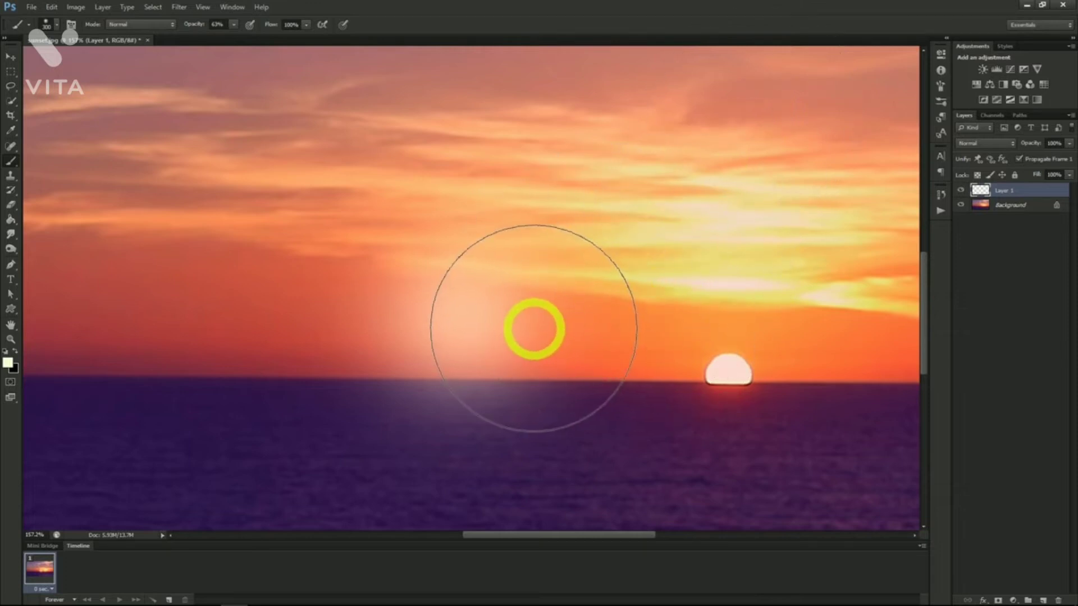
Duplicate Layer 1 in the same document and name the copy White.
right_click(1008, 190)
left_click(994, 226)
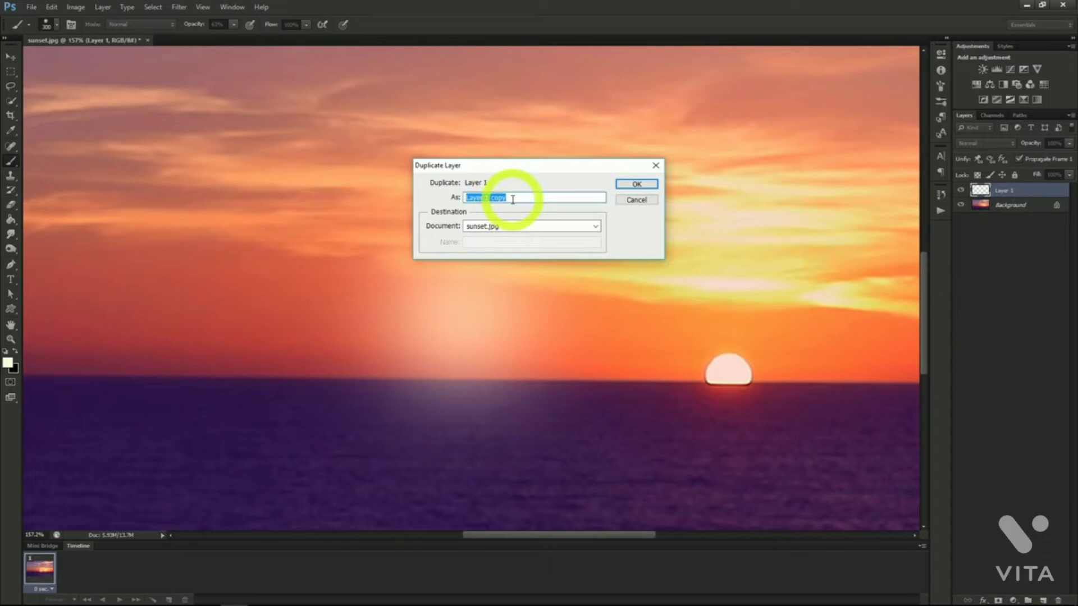
type("White")
key("Return")
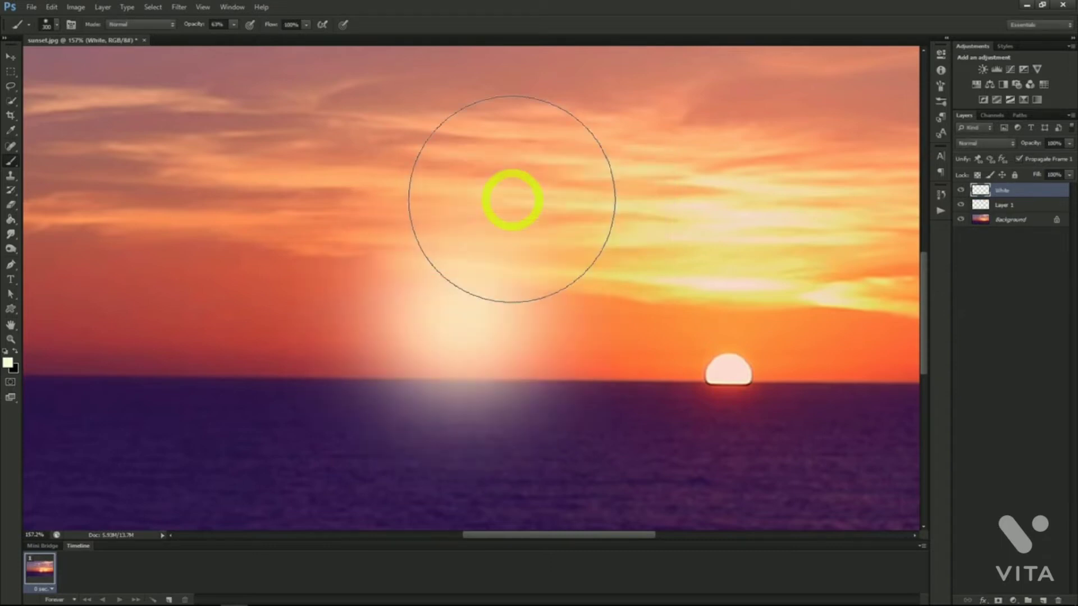
Rename the original glow layer as Orange and hide the White layer.
left_click(1005, 207)
right_click(1005, 207)
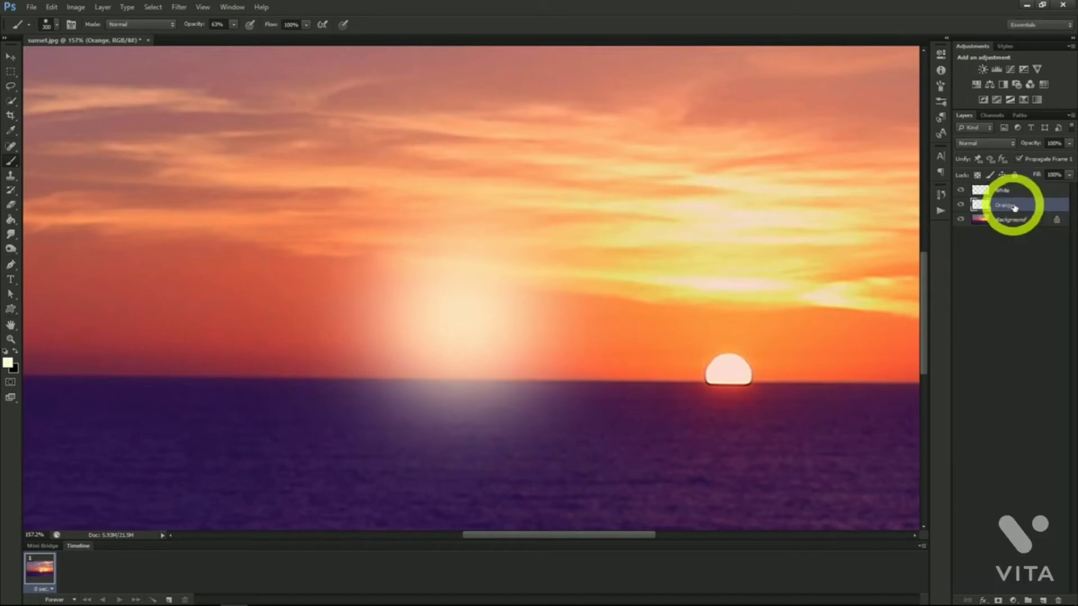
left_click(961, 191)
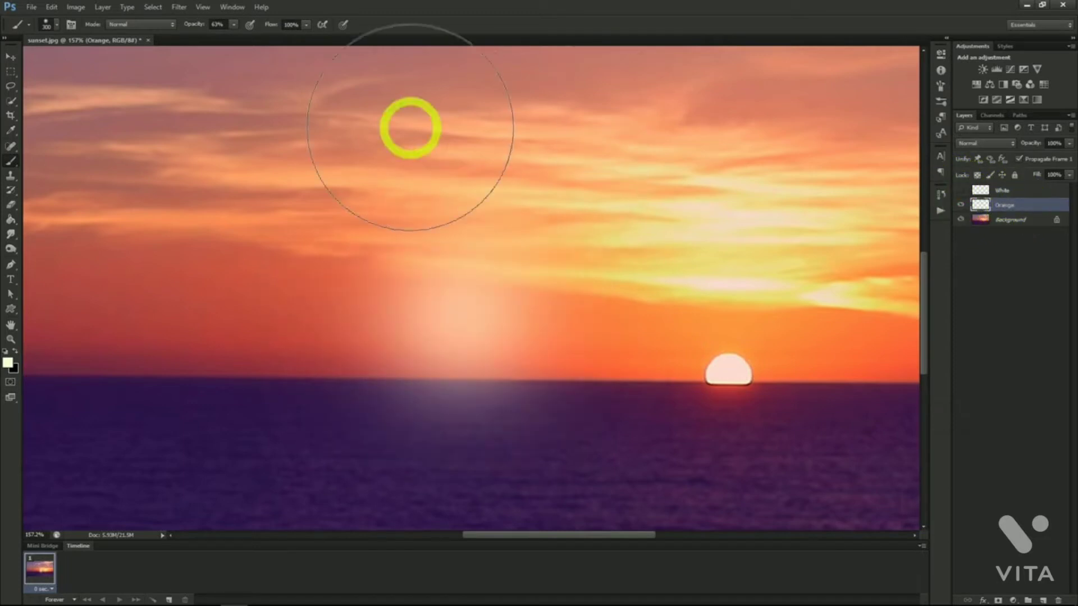
Colorize the Orange layer with Hue/Saturation, using hue 45 and saturation 97 and adjusting the lightness.
left_click(74, 7)
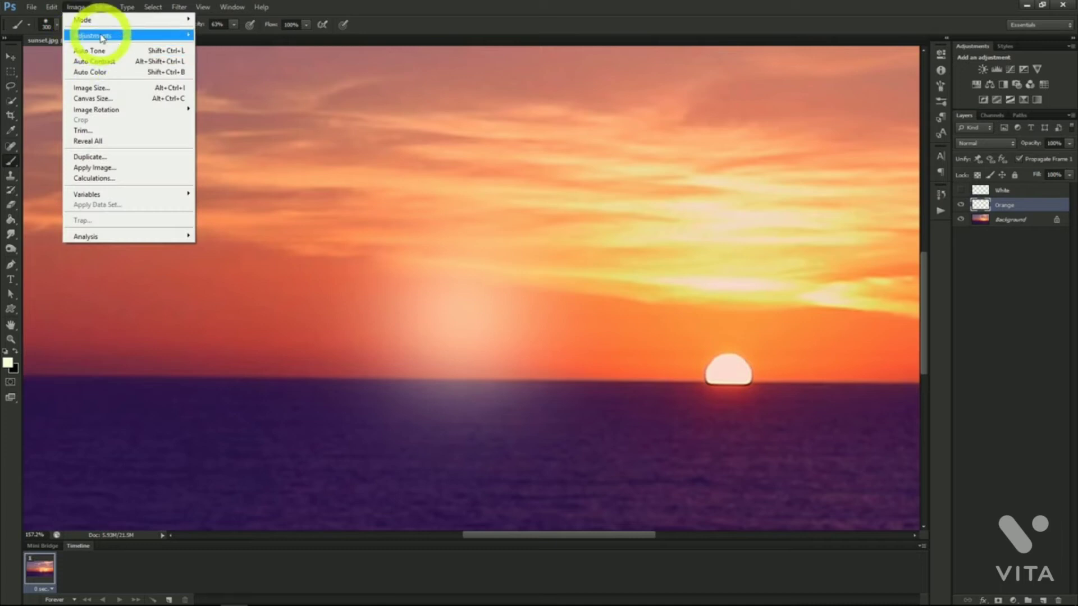
mouse_move(102, 38)
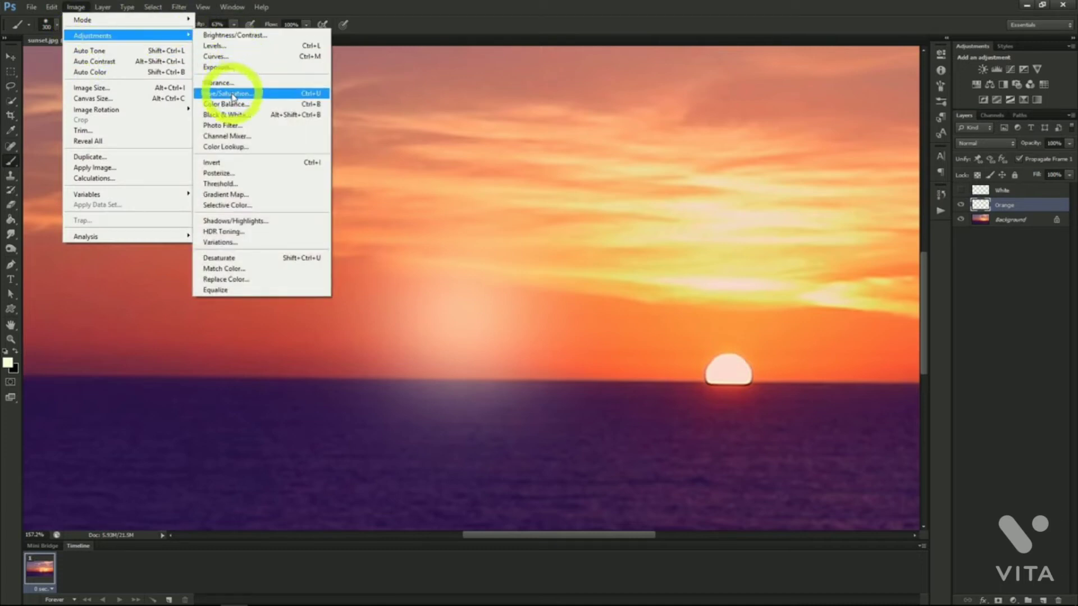
left_click(233, 94)
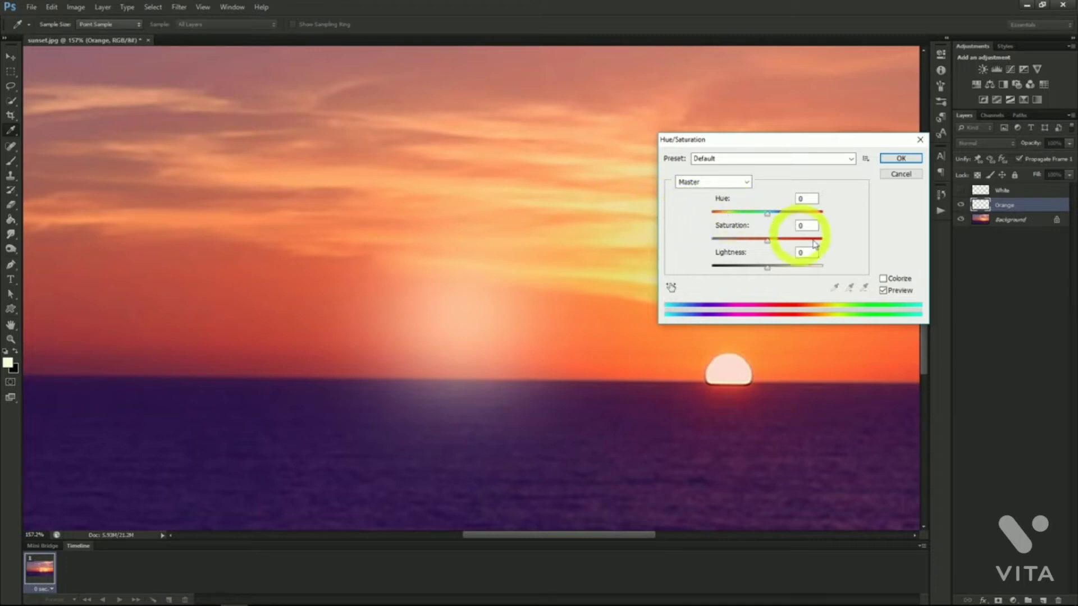
left_click(883, 279)
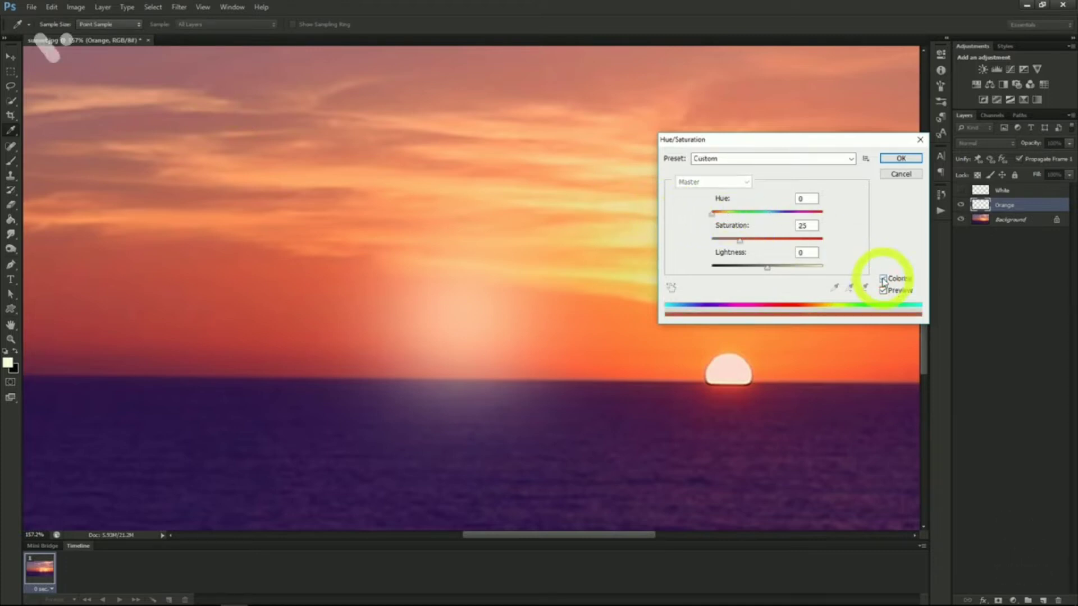
left_click_drag(713, 217, 819, 240)
left_click_drag(768, 269, 756, 269)
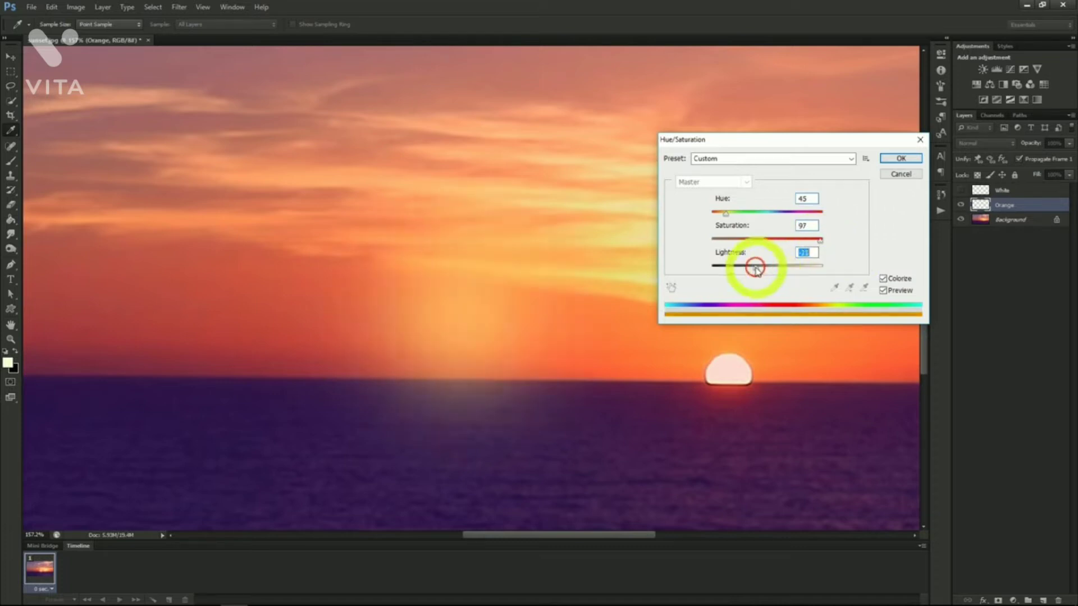
left_click(900, 159)
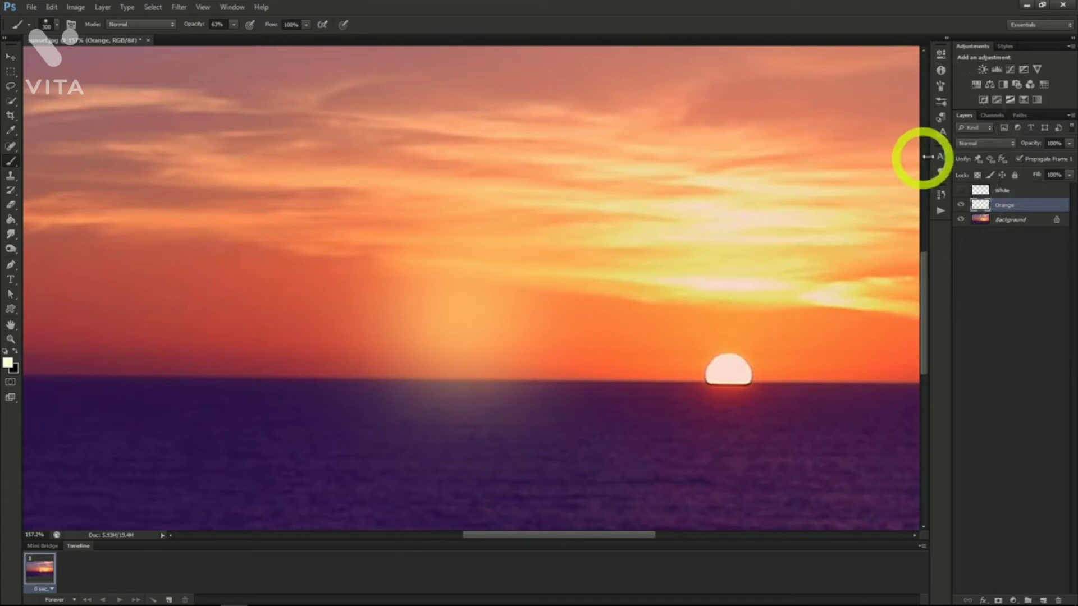
Set the Orange layer's blend mode to Screen and the visible White layer's to Linear Dodge (Add).
left_click(982, 143)
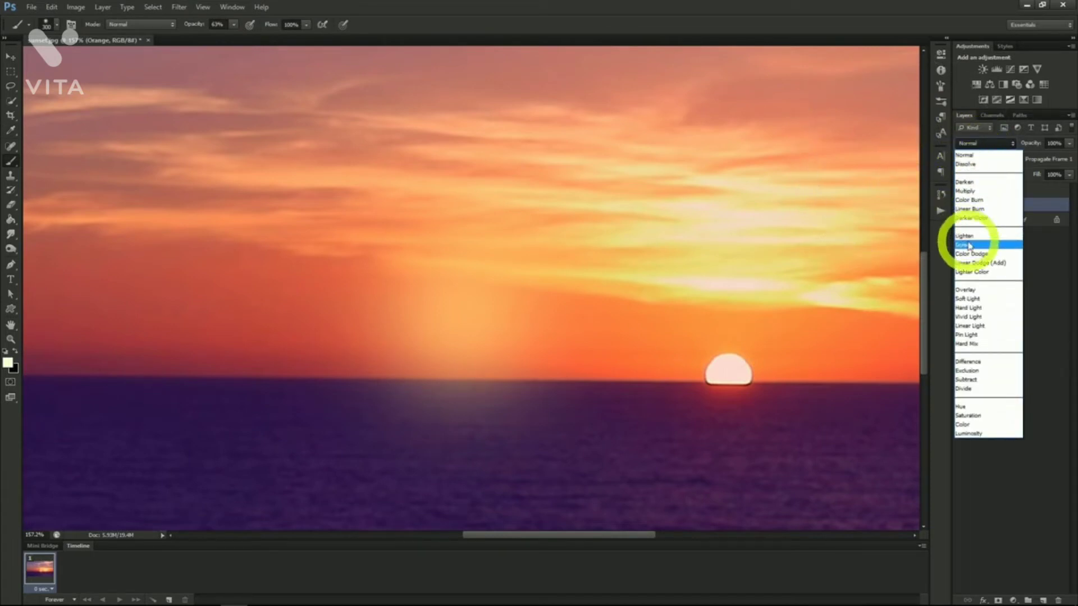
left_click(980, 263)
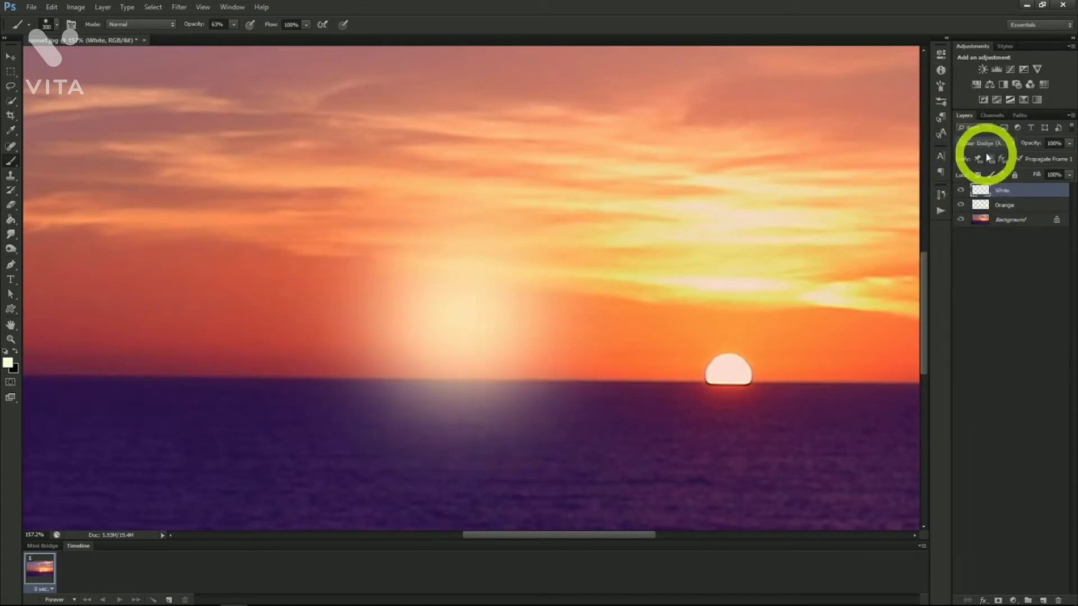
left_click(984, 143)
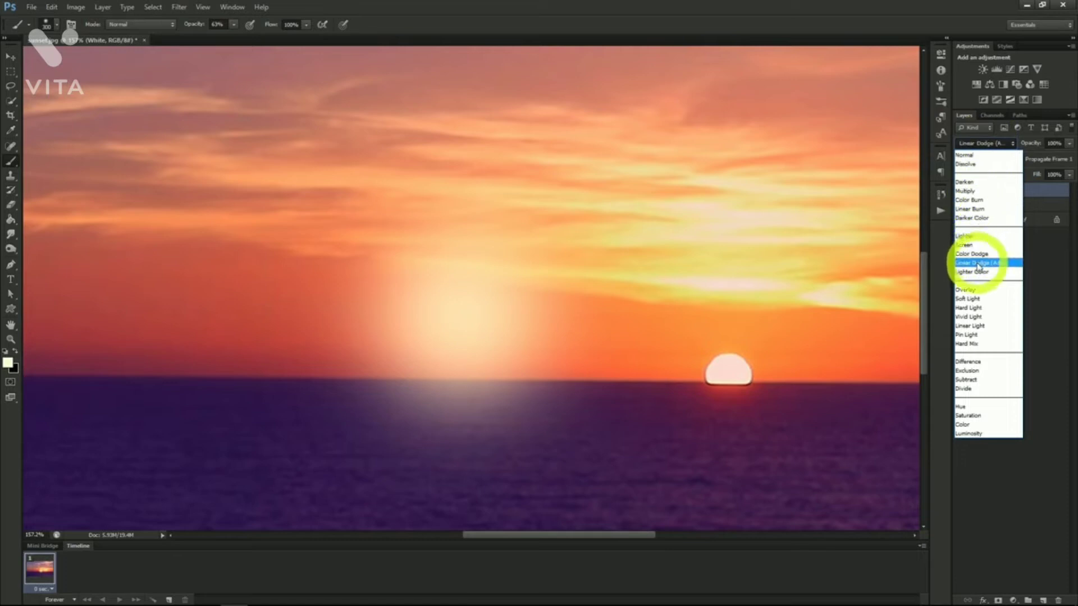
left_click(978, 263)
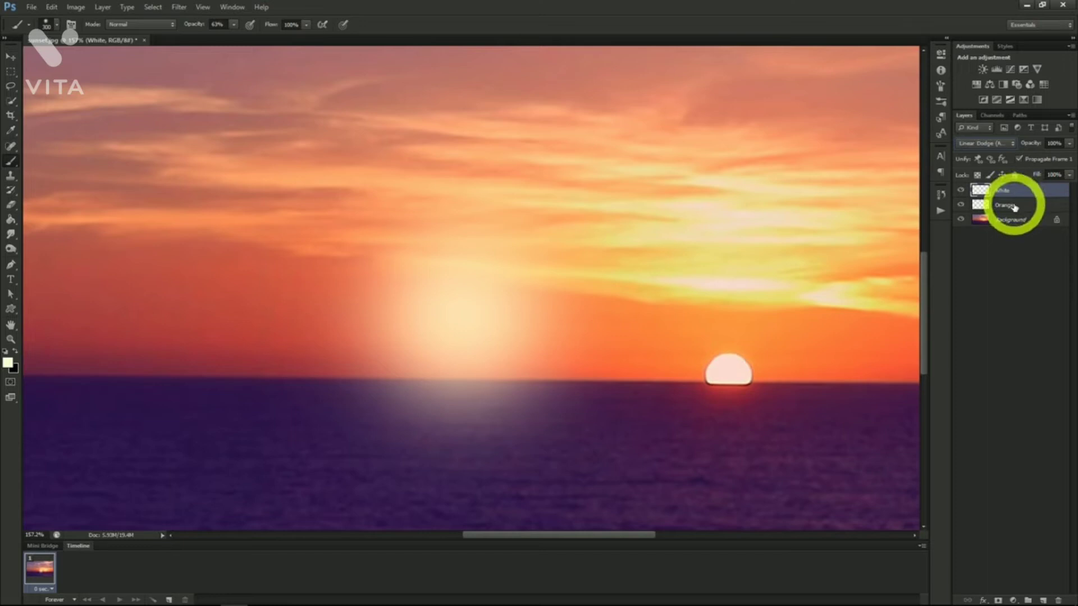
Scale the Orange layer's glow up slightly with Free Transform and re-centre it on the White glow.
left_click(1015, 208)
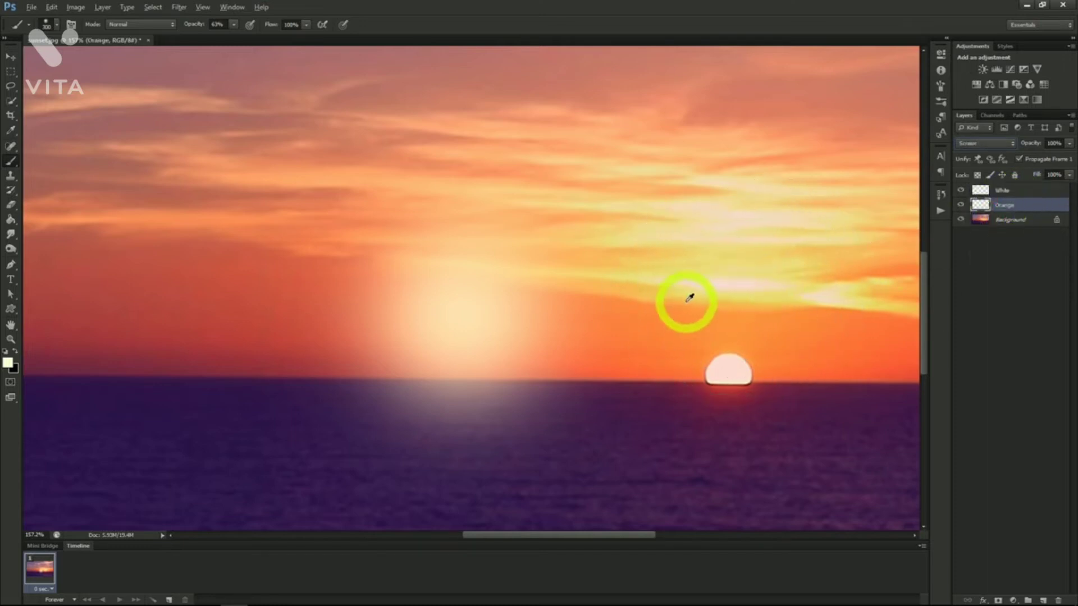
key("ctrl+t")
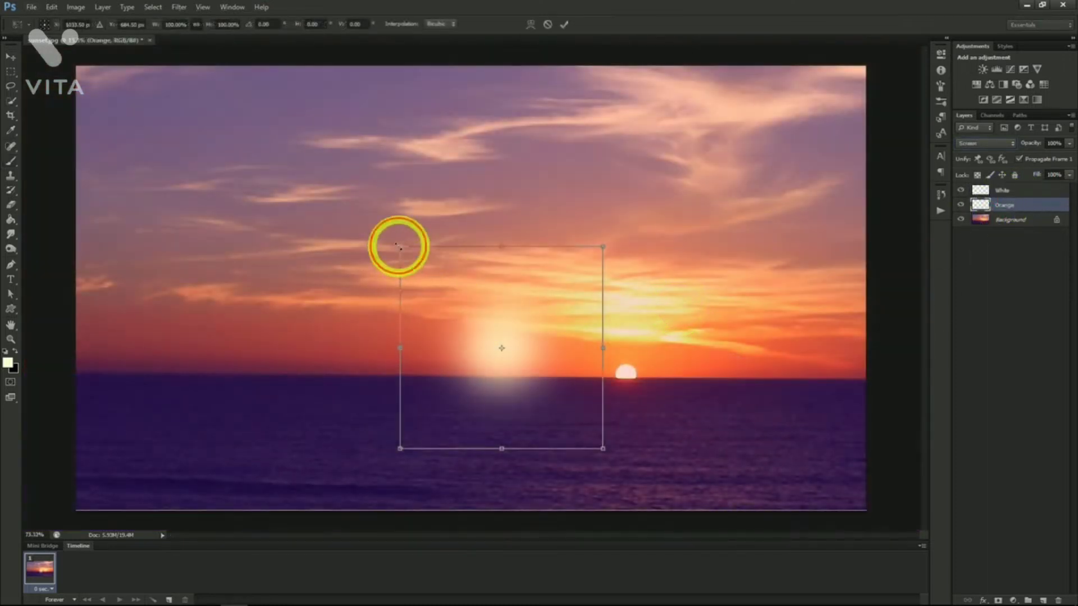
left_click_drag(400, 246, 363, 224)
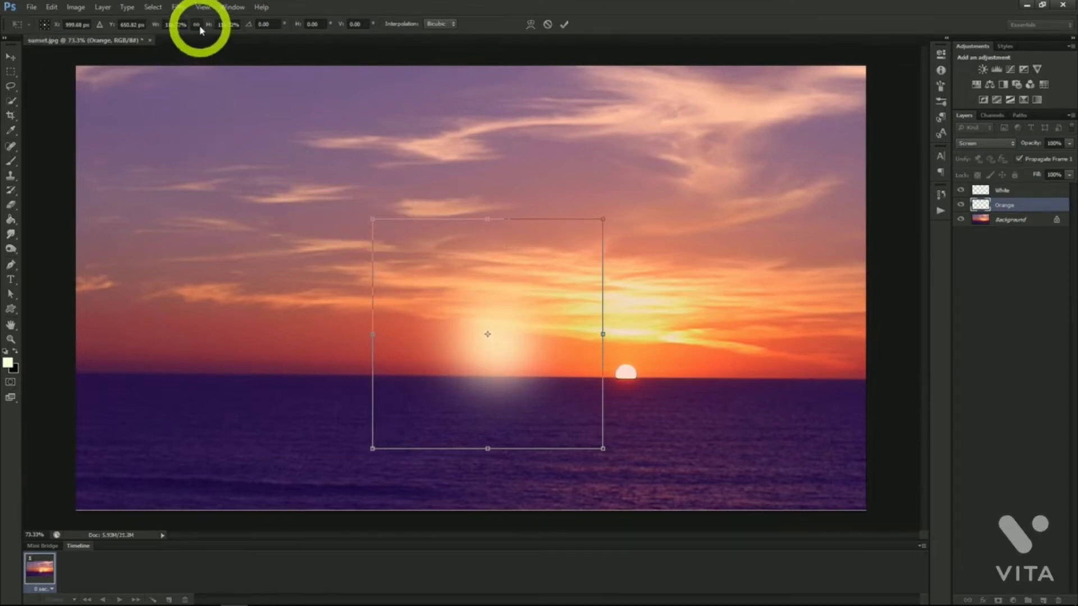
left_click(7, 59)
left_click(476, 236)
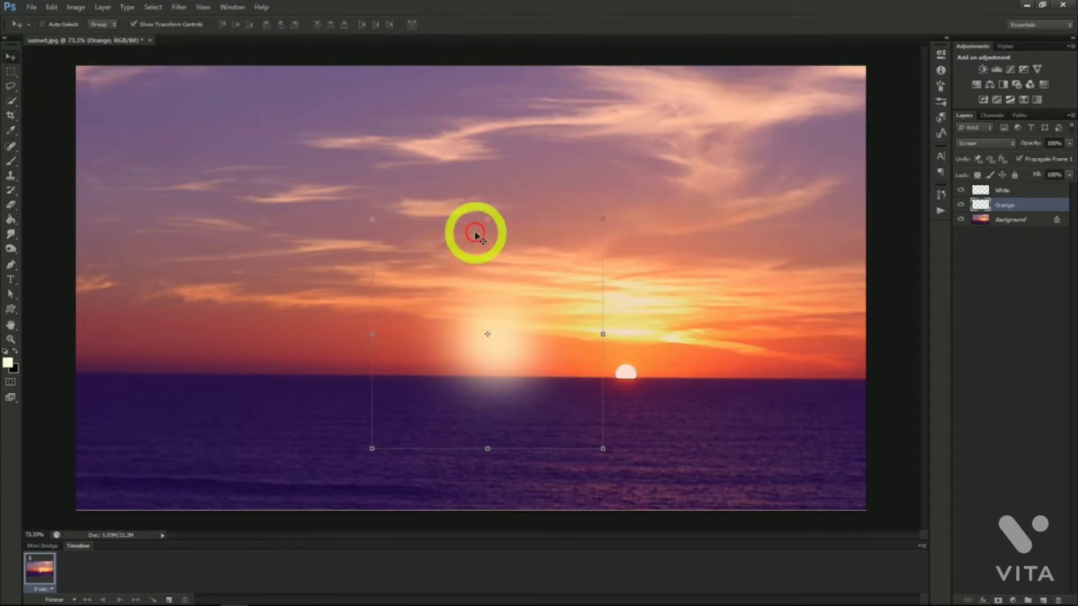
left_click_drag(491, 243, 510, 257)
Select the White and Orange layers together and move both glows onto the setting sun.
left_click(1015, 191)
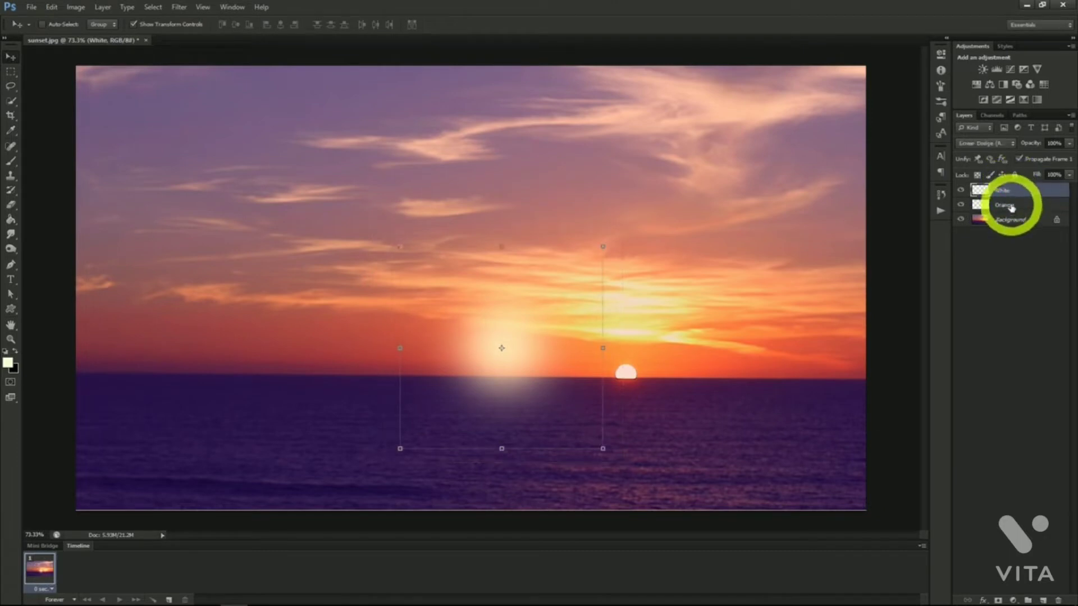
left_click(1011, 205, "shift")
left_click_drag(529, 353, 652, 367)
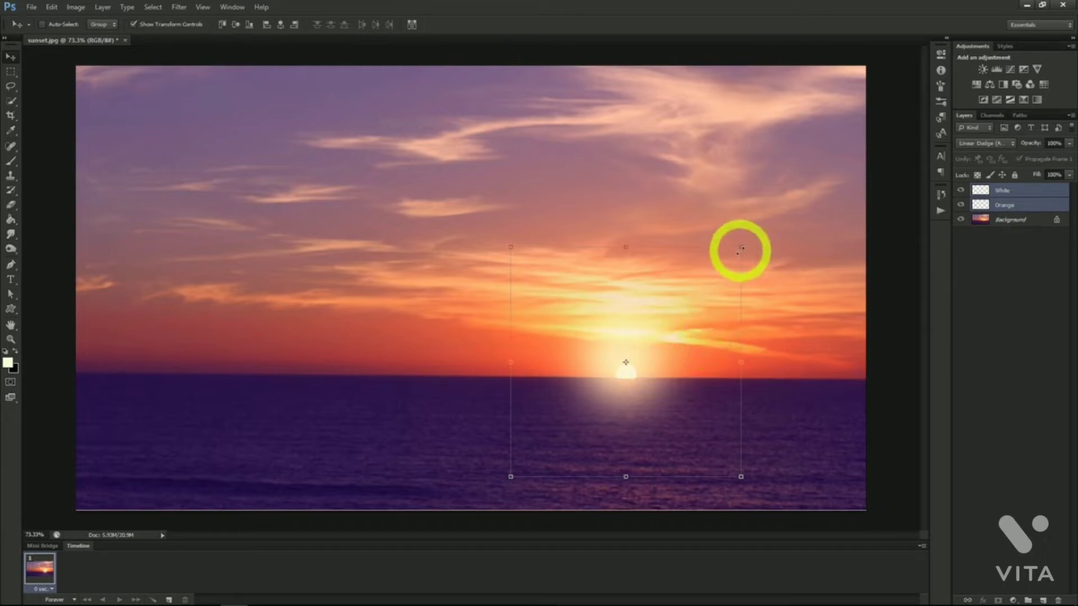
left_click_drag(654, 306, 654, 325)
Enlarge the White and Orange glows together, keeping them centred on the sun.
left_click(983, 203)
left_click(999, 191)
left_click(998, 204)
left_click(1002, 193)
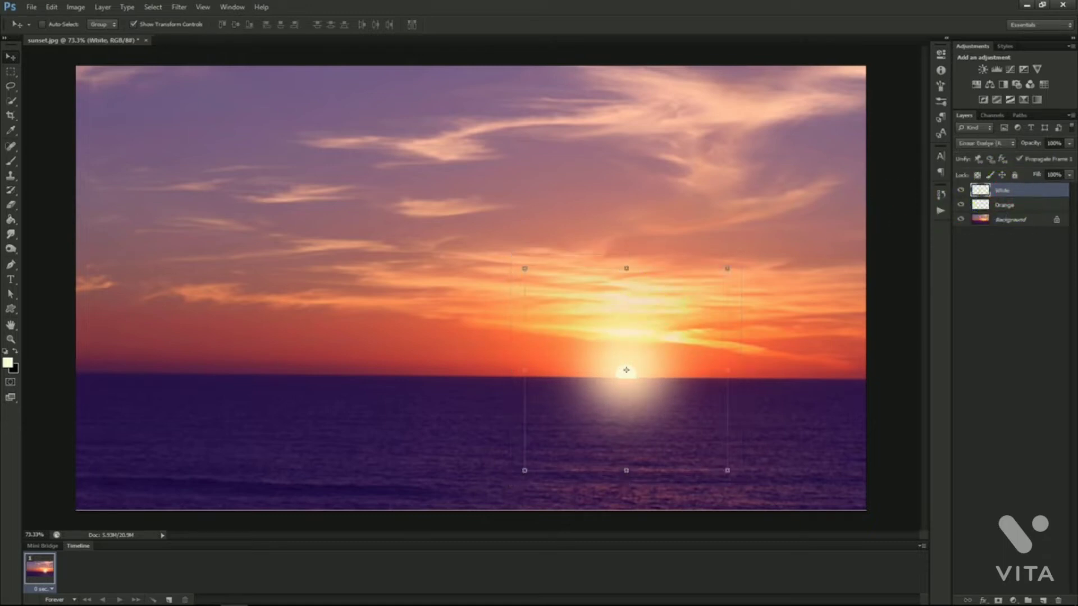
left_click(490, 227, "ctrl+shift")
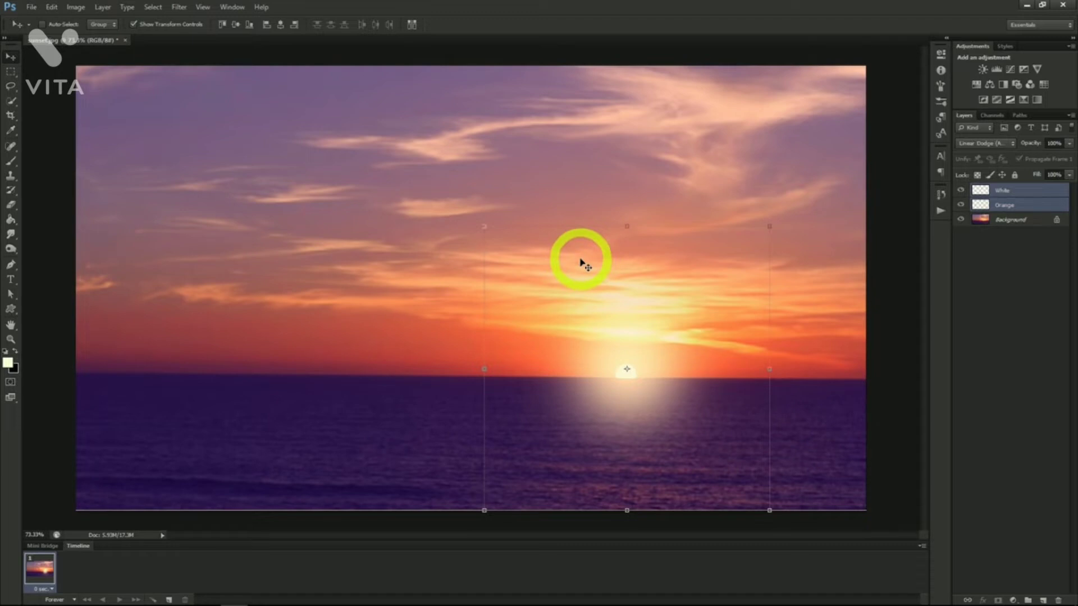
Lower the opacity of the Orange glow layer to soften its light over the sun.
left_click(1005, 205)
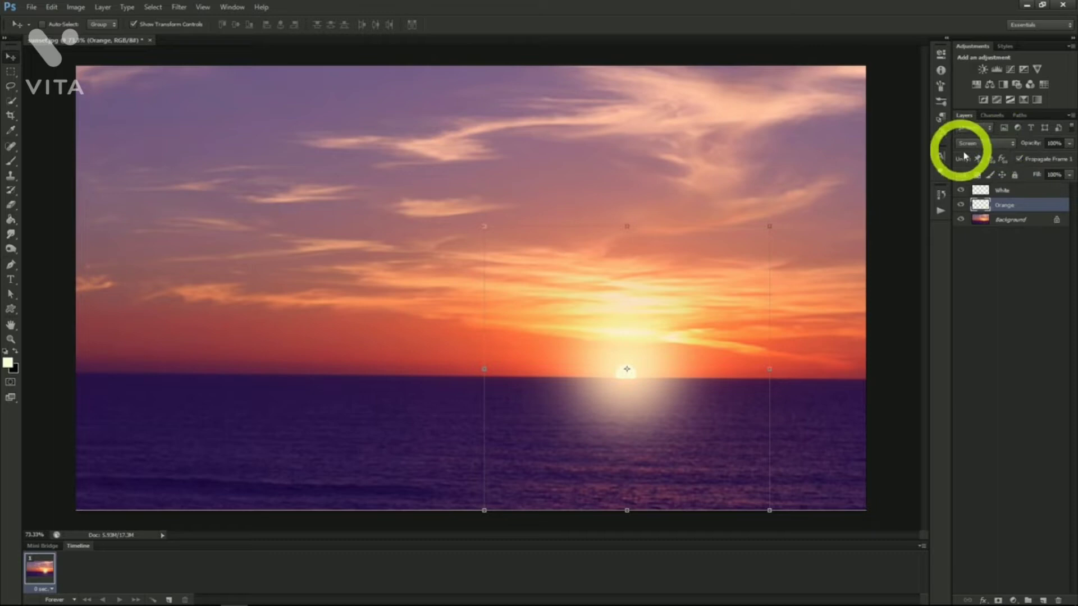
left_click(1017, 194)
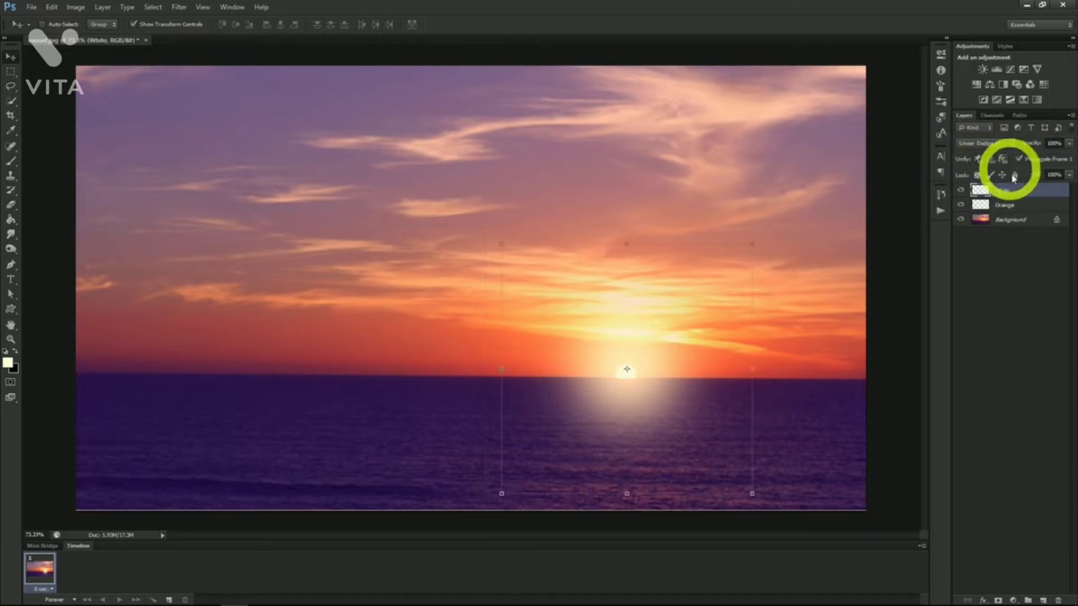
left_click(1021, 206)
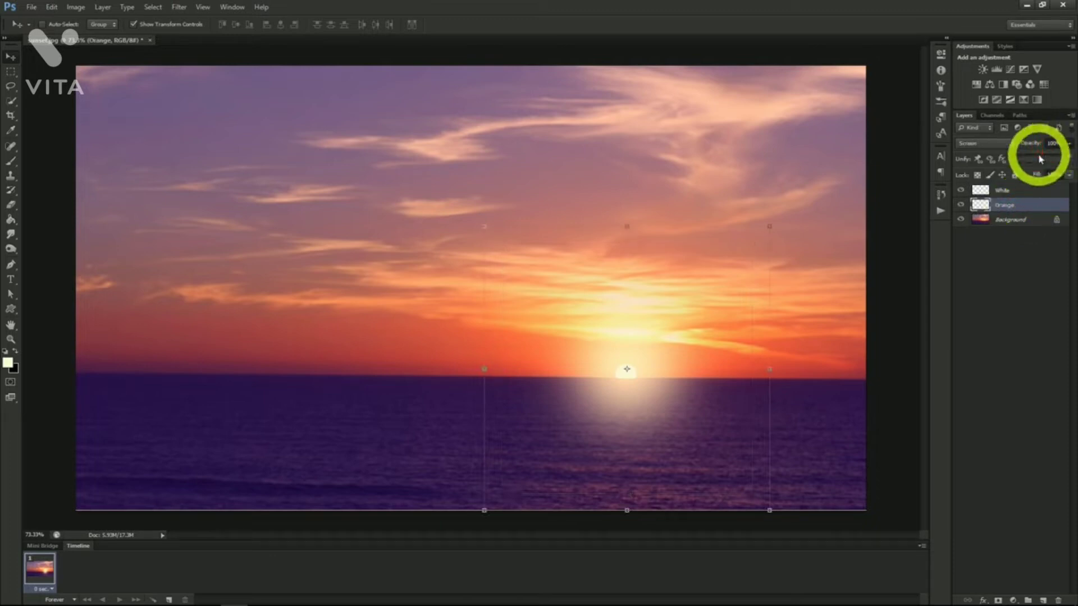
left_click_drag(1040, 159, 1021, 157)
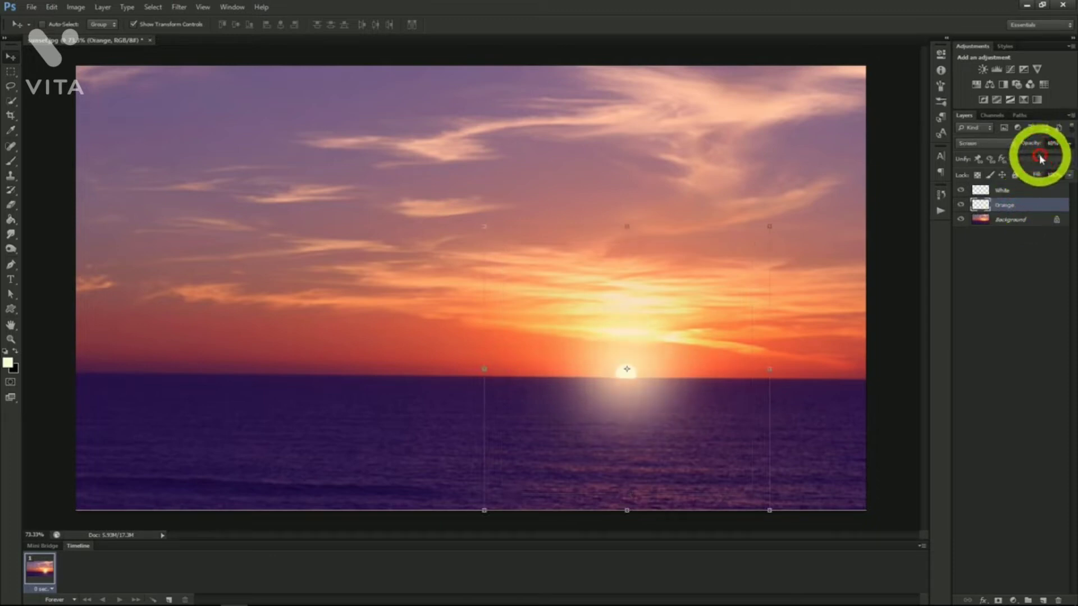
Reduce the fill of the White glow layer.
left_click(1019, 194)
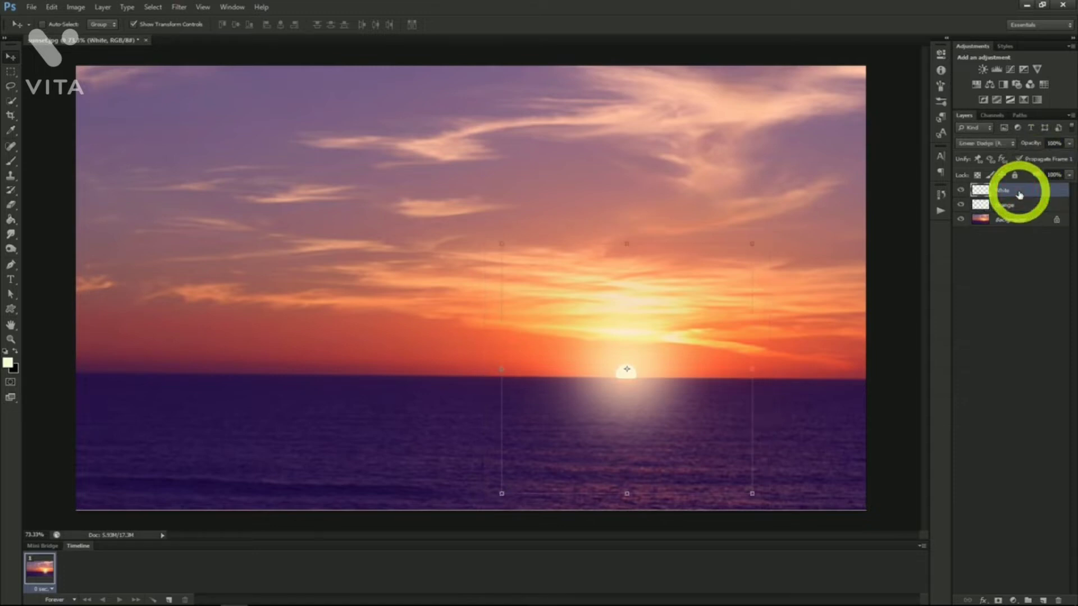
left_click(1067, 177)
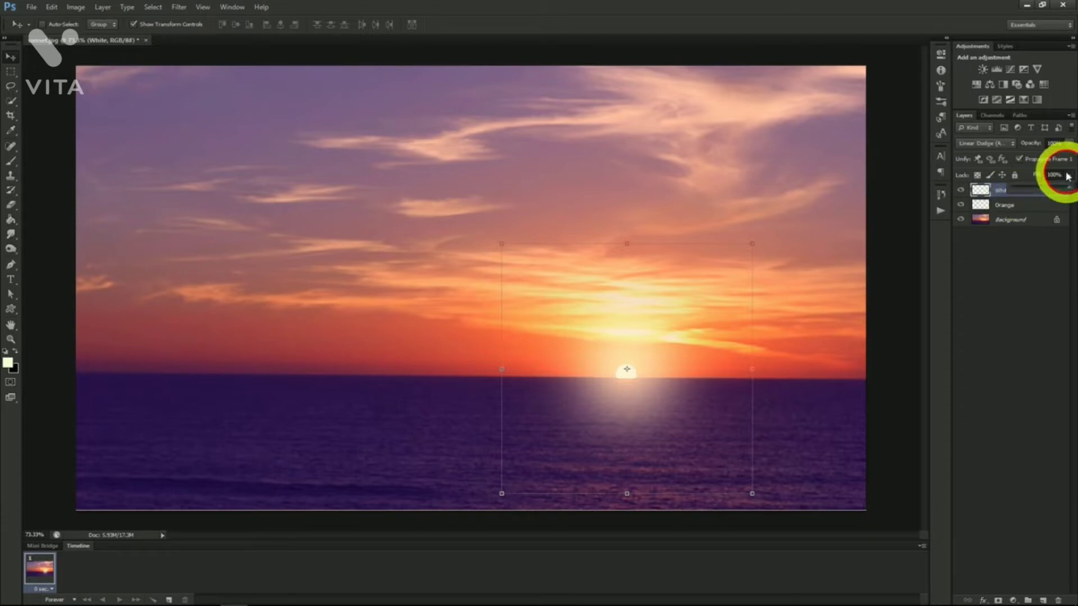
left_click_drag(1069, 192, 1024, 195)
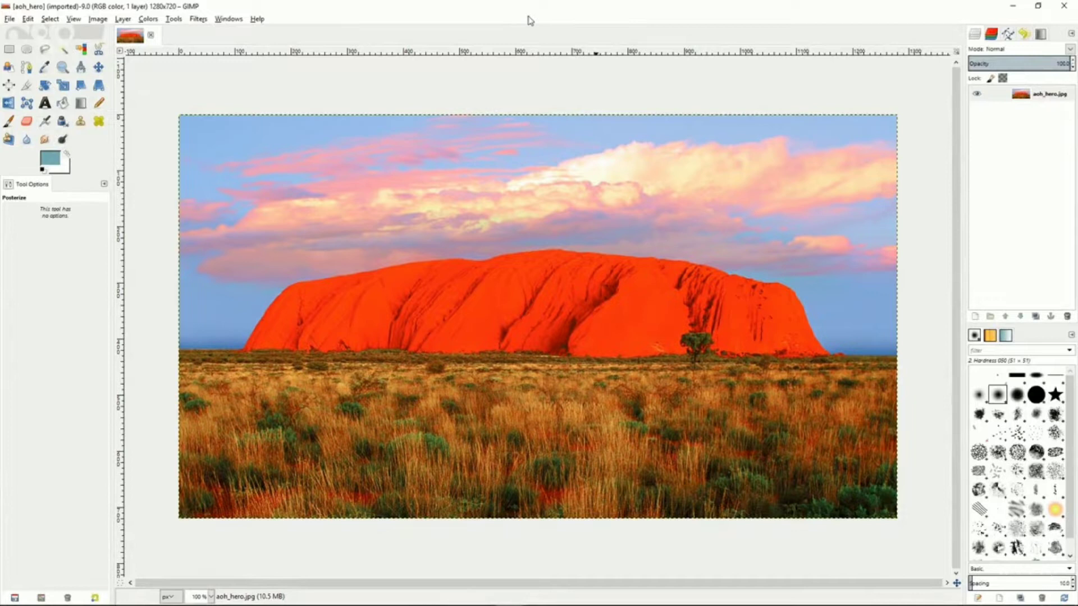
In GIMP, preview a Color Balance midtone shift of Red 30, Green 27 and Blue -35 on aoh_hero.jpg, and discard it.
left_click(148, 19)
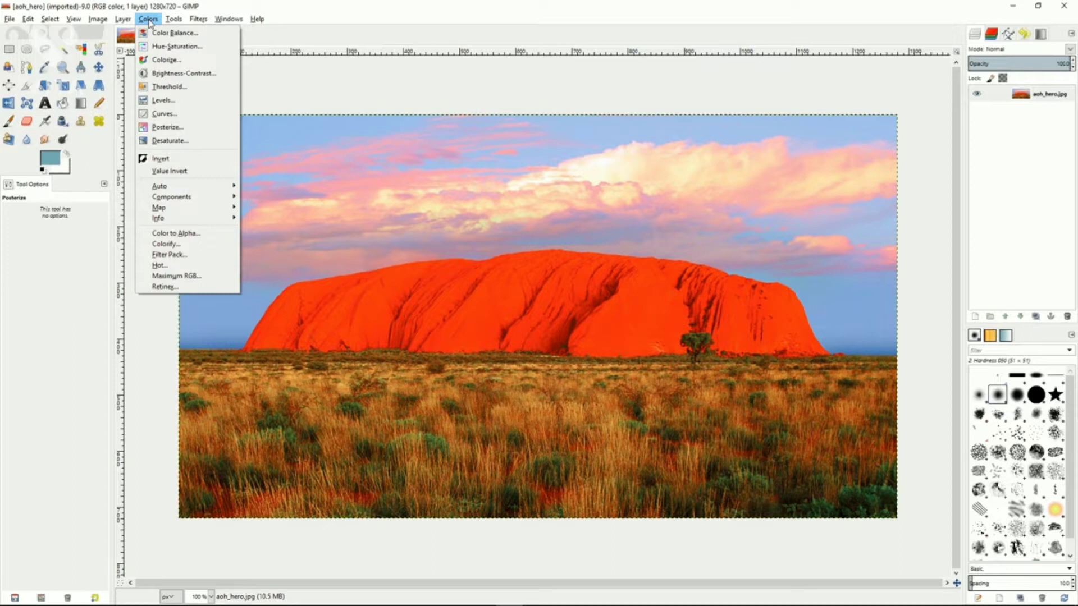
left_click(163, 33)
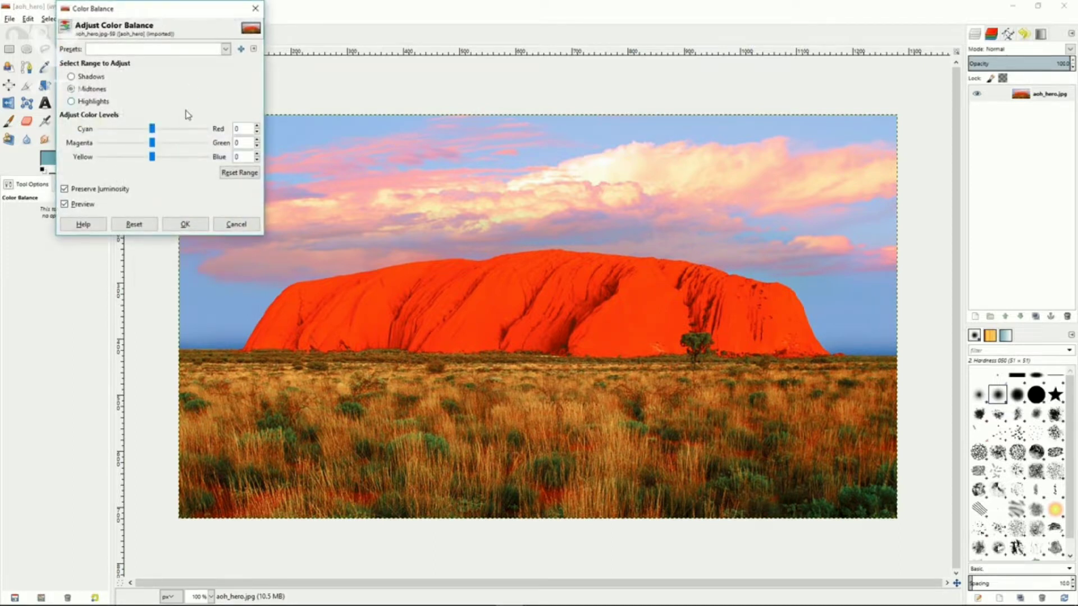
left_click_drag(152, 128, 136, 159)
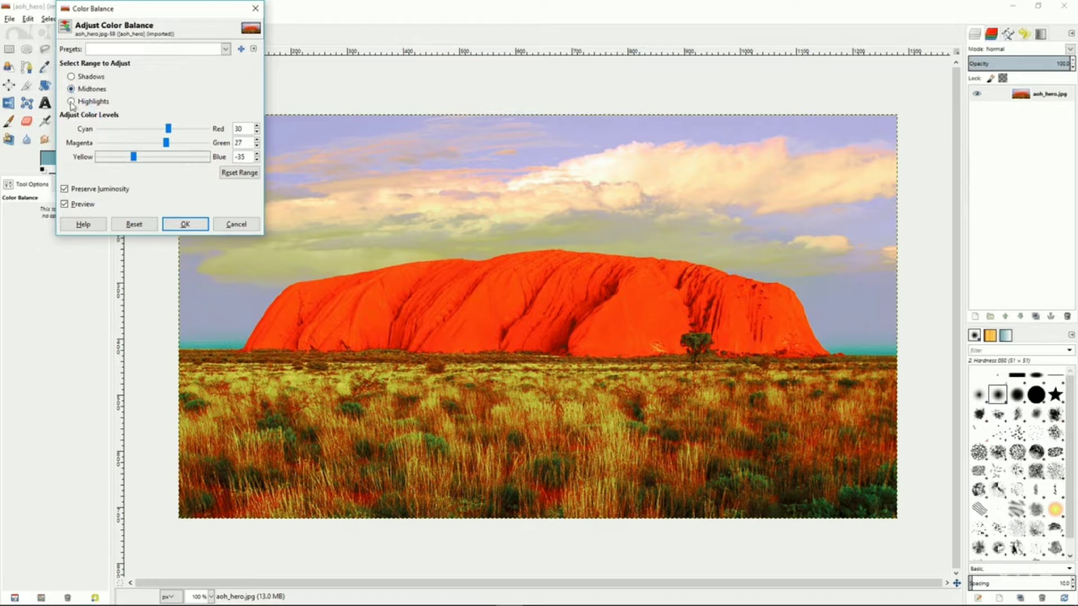
left_click(230, 224)
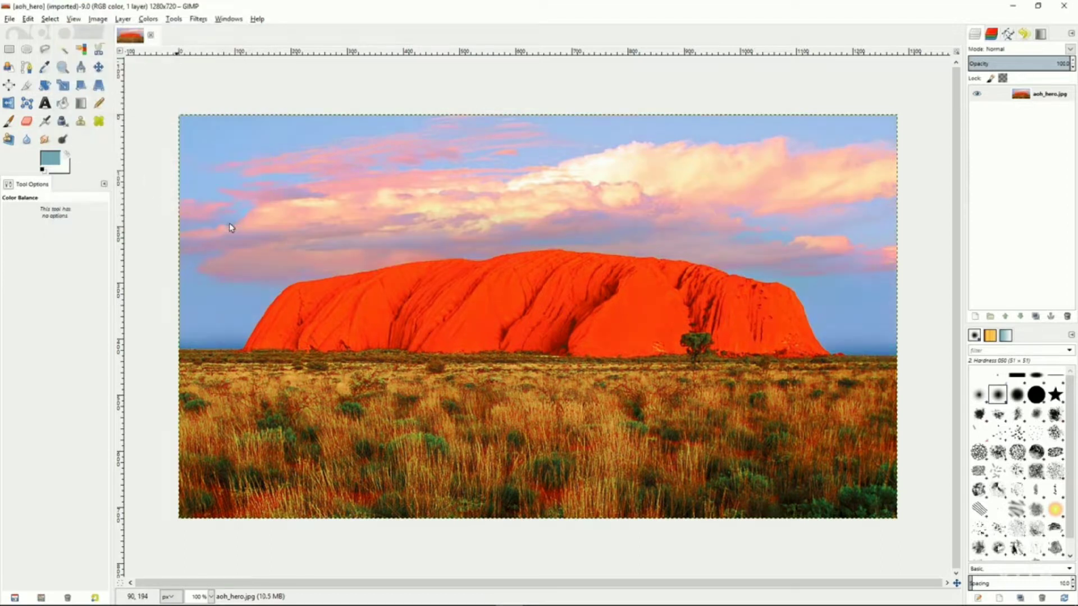
Try out the hue, lightness and saturation controls of Hue-Saturation on the whole image, and discard the adjustment.
left_click(148, 19)
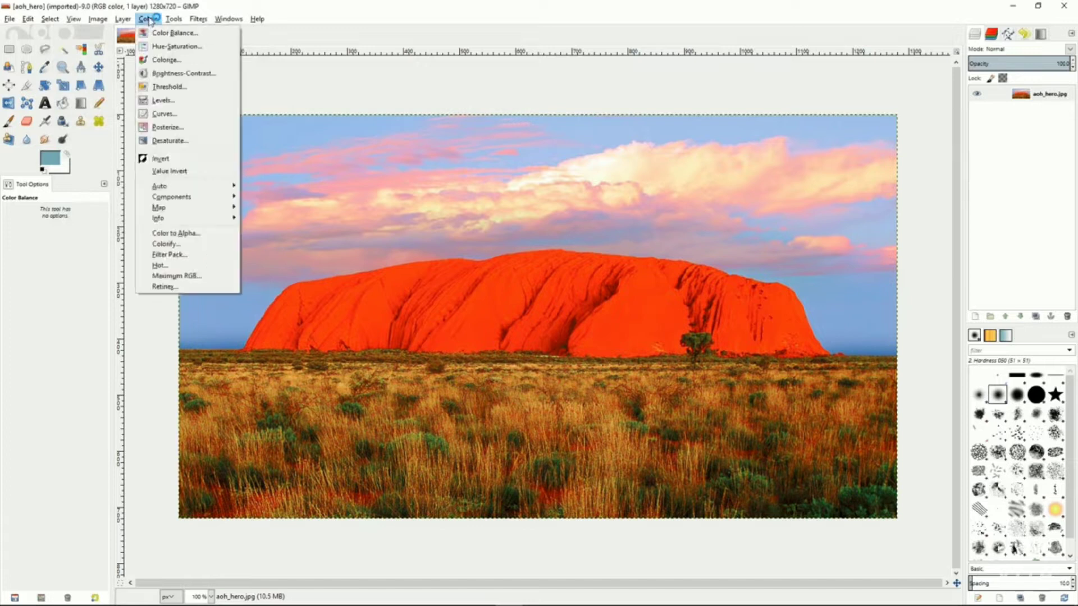
left_click(160, 47)
left_click_drag(275, 304, 306, 303)
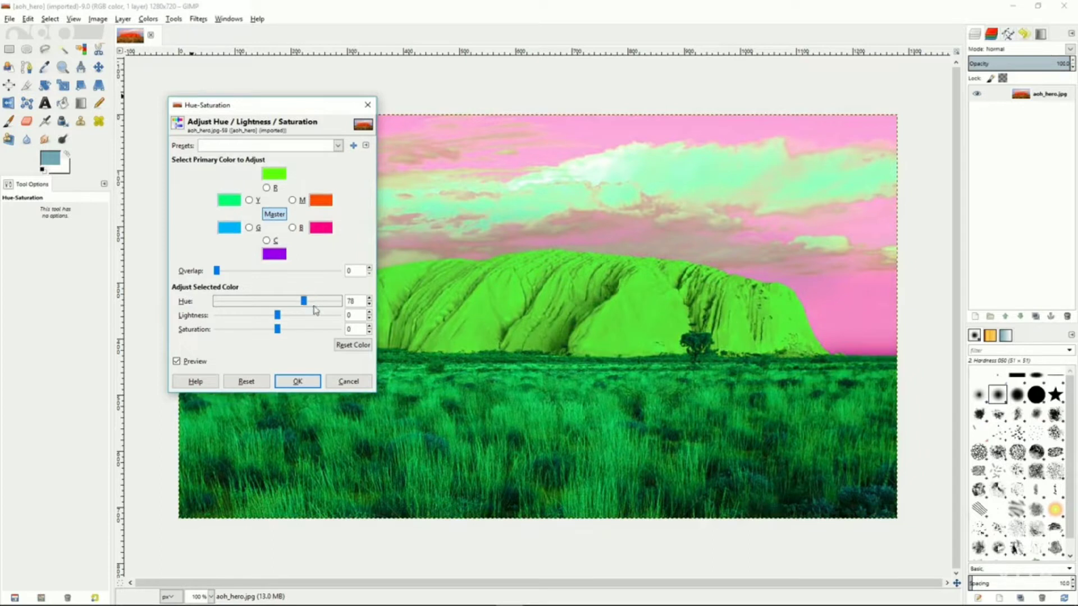
left_click_drag(278, 315, 244, 334)
left_click(348, 382)
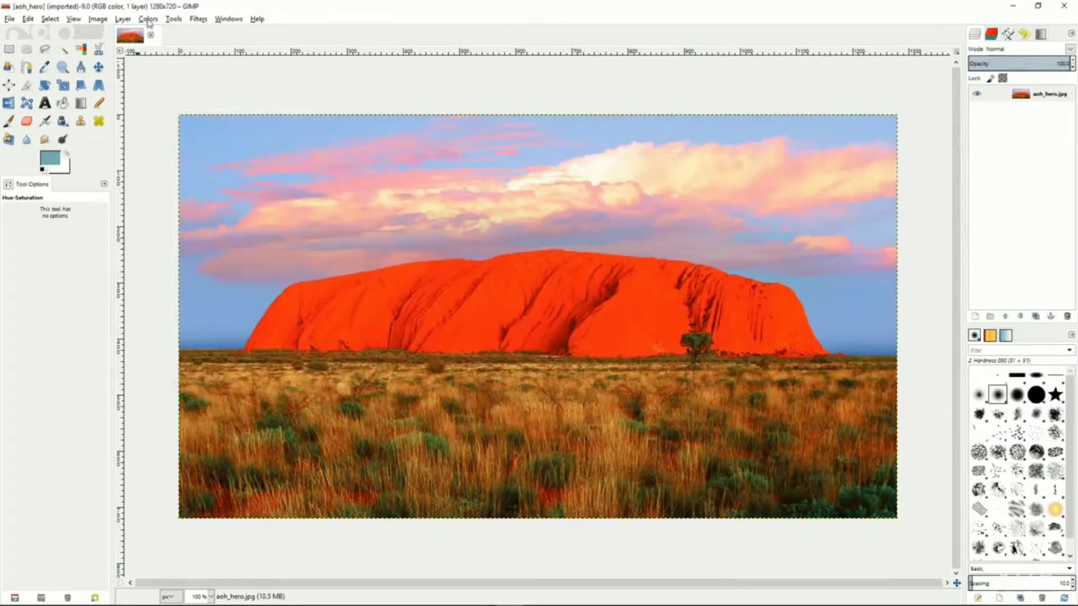
Preview a green Colorize tint with hue 84, saturation 82 and lightness -52, and discard it.
left_click(148, 18)
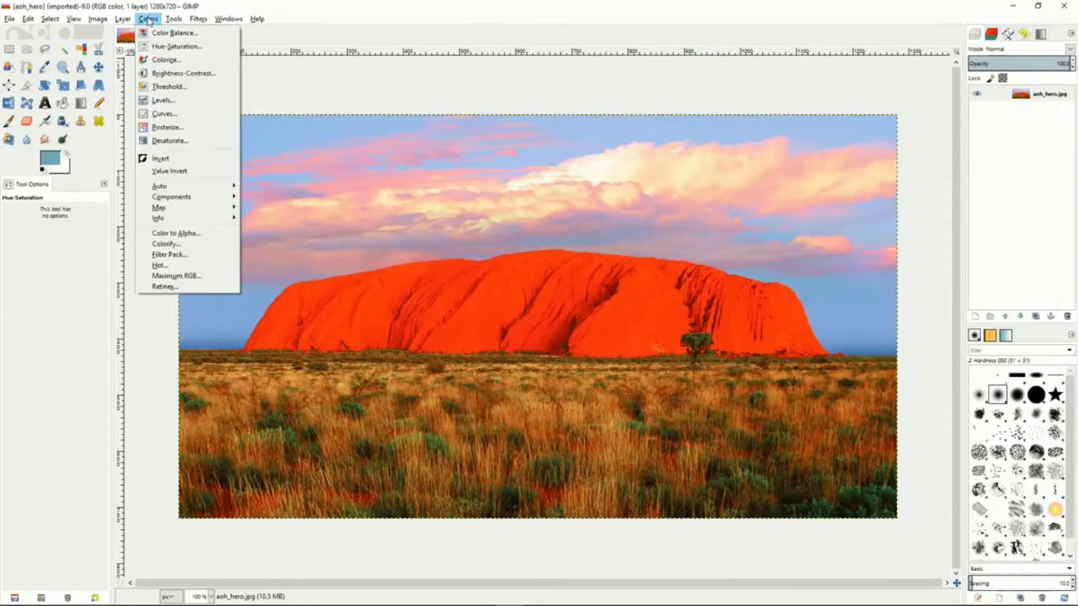
left_click(163, 60)
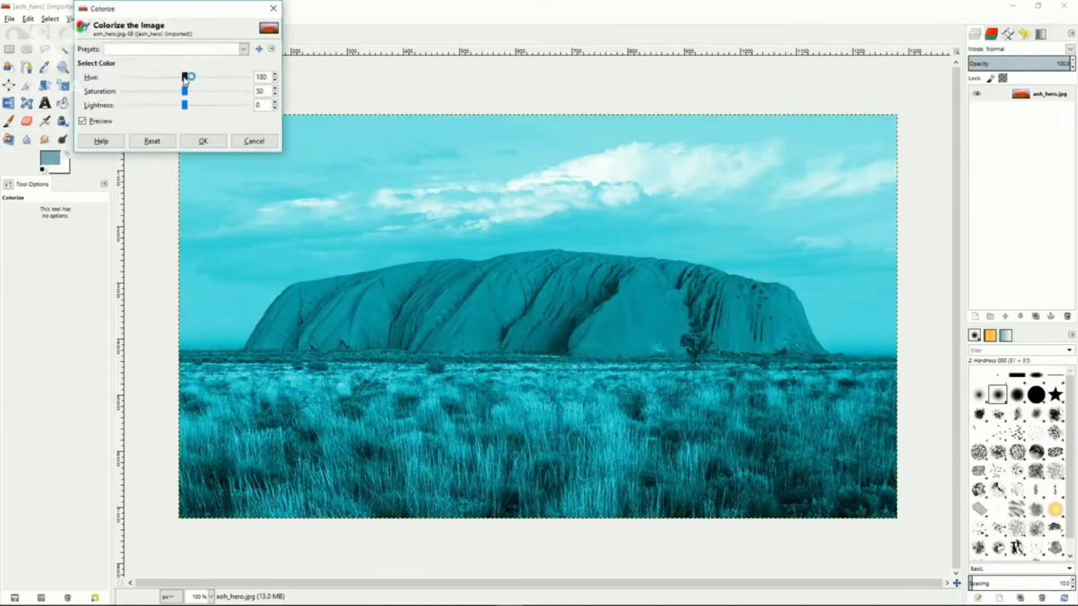
left_click_drag(184, 78, 151, 105)
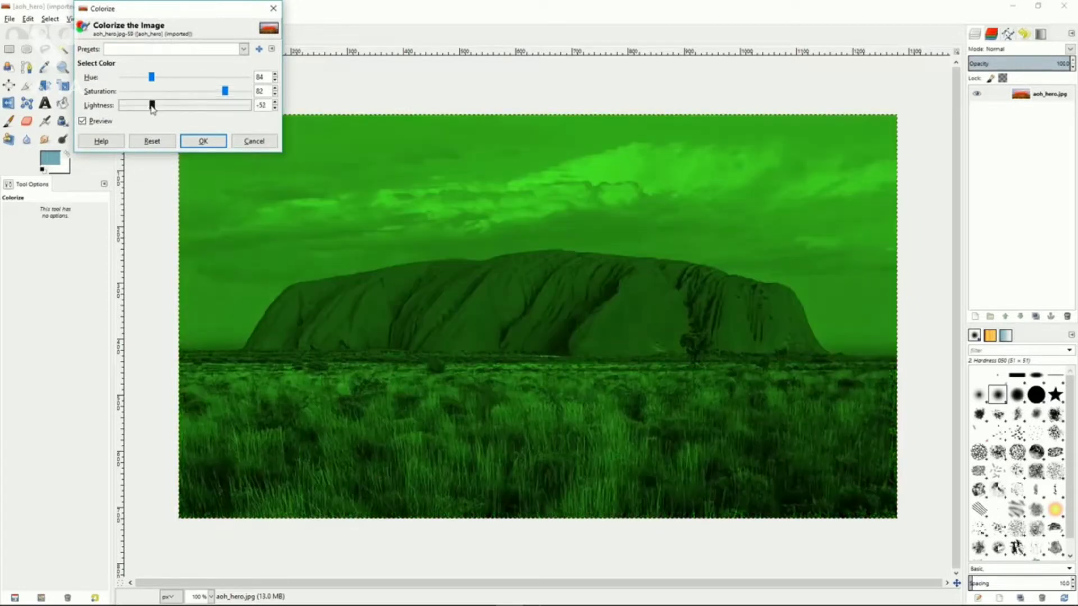
left_click(252, 142)
Darken and flatten the image with Brightness-Contrast, using brightness about -68 and contrast about -23.
left_click(148, 19)
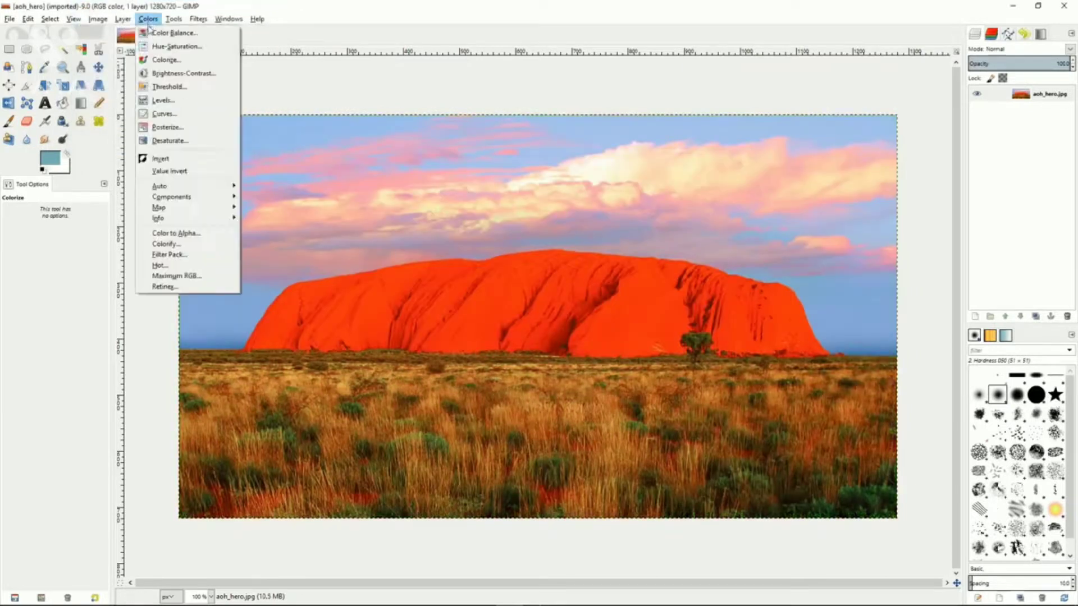
left_click(158, 73)
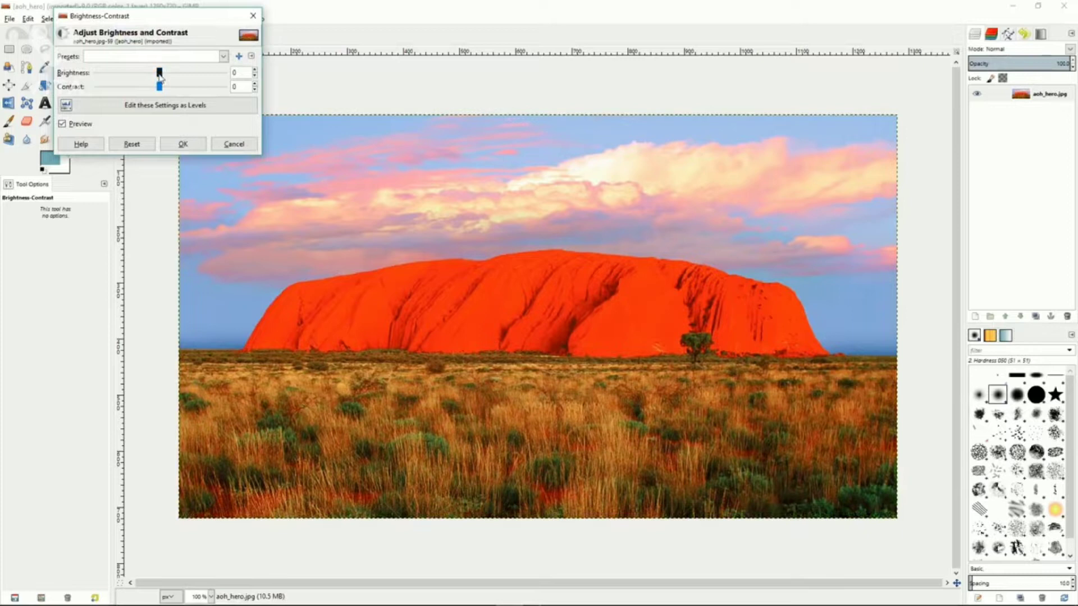
mouse_move(159, 74)
left_mouse_down()
mouse_move(125, 75)
mouse_move(179, 89)
mouse_move(150, 90)
left_mouse_up()
left_click(184, 144)
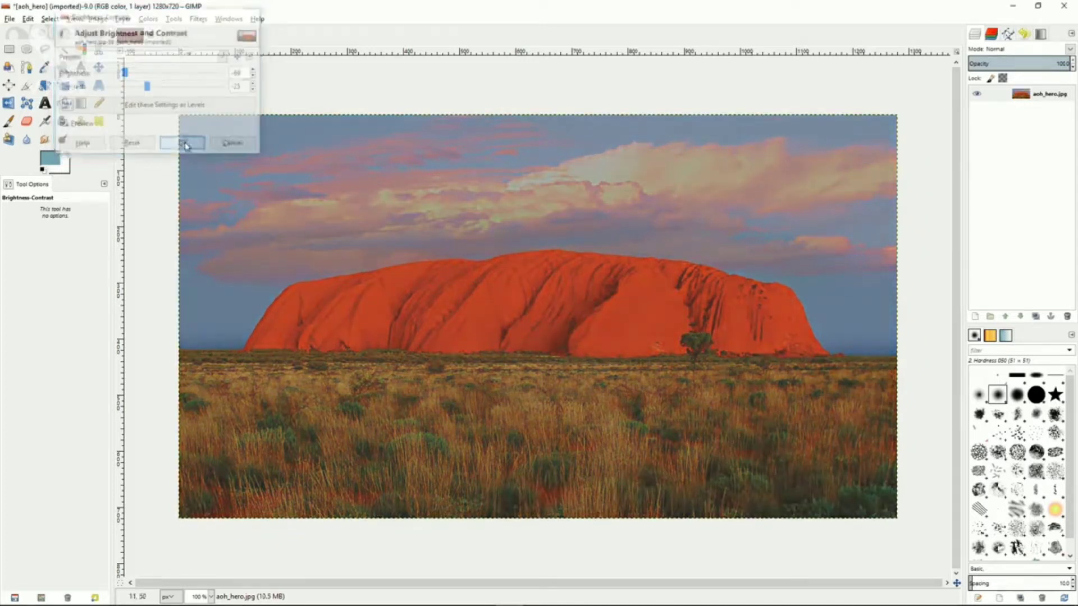
Preview a black-and-white Threshold on the image with a range of 113 to 255, and discard it.
left_click(148, 18)
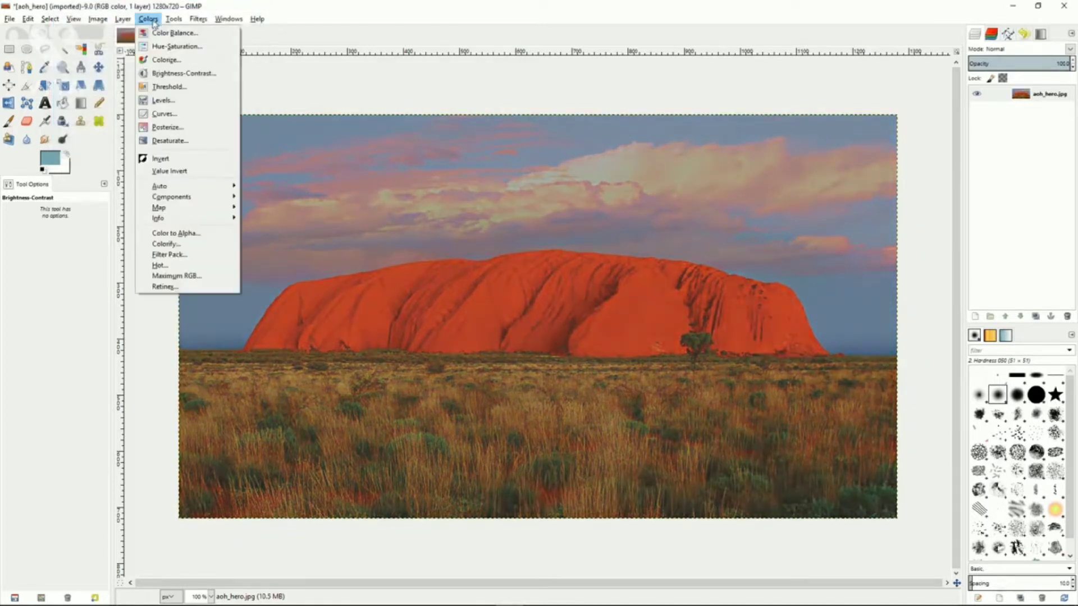
left_click(165, 88)
mouse_move(173, 126)
left_mouse_down()
mouse_move(197, 128)
mouse_move(166, 131)
left_mouse_up()
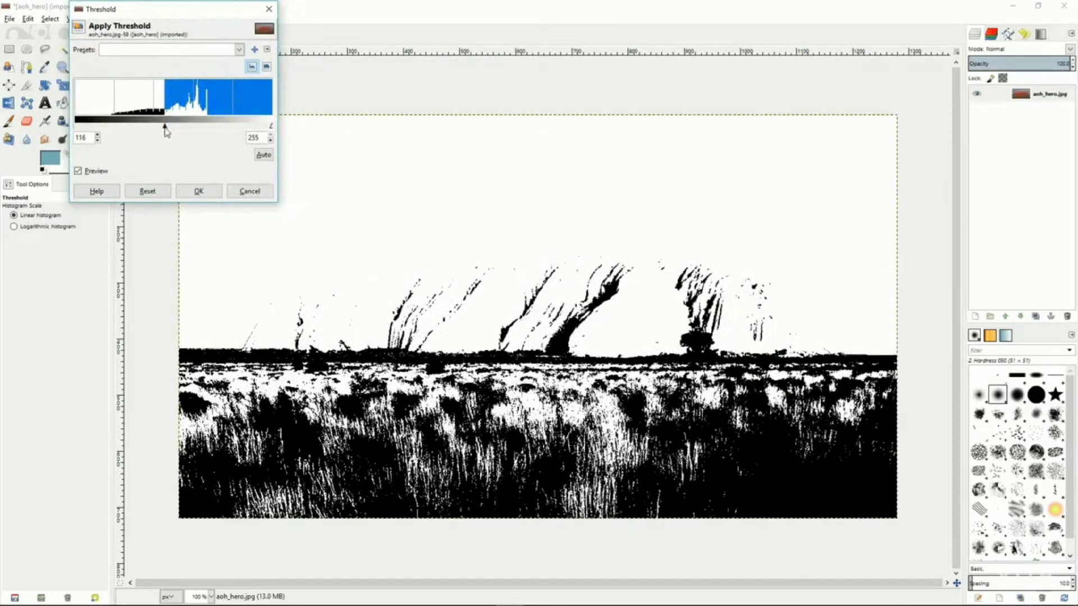
left_click_drag(166, 130, 163, 129)
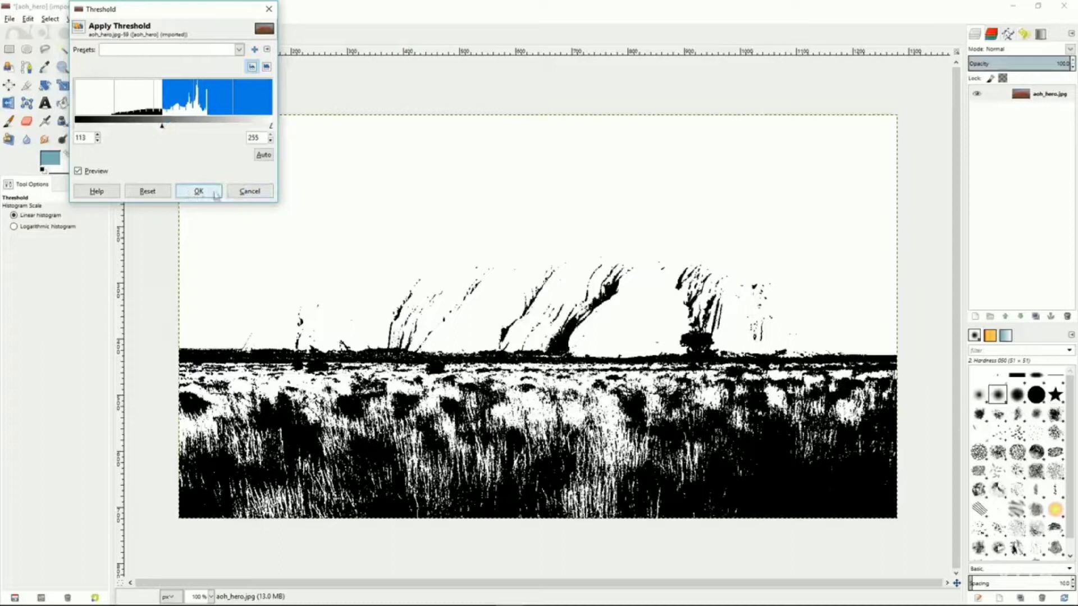
left_click(243, 193)
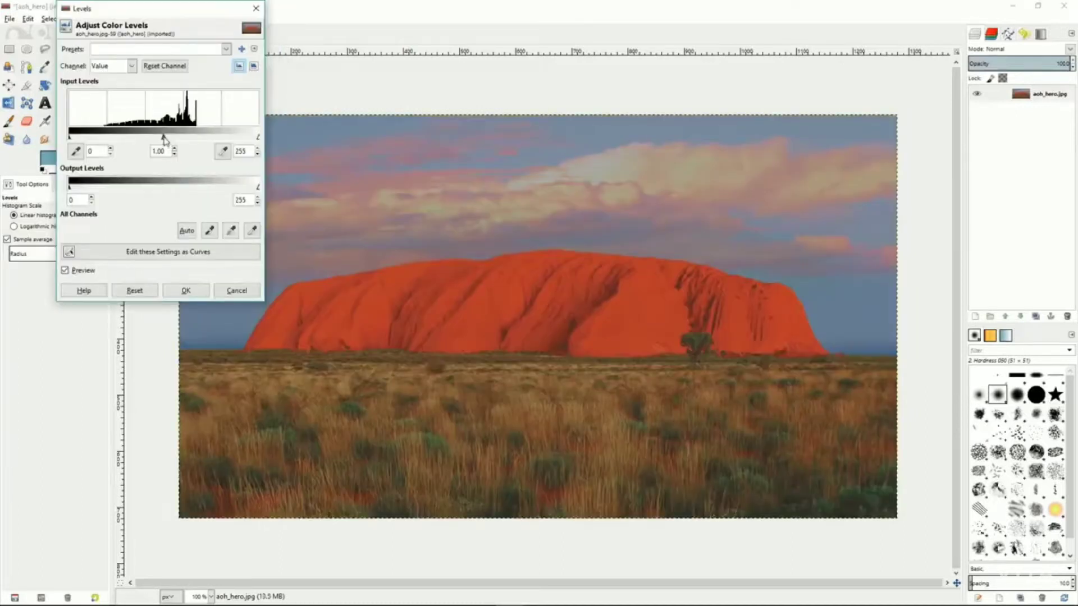
Try darkening the midtones in Levels with an input gamma of about 0.66, and discard the change.
left_click_drag(164, 139, 183, 142)
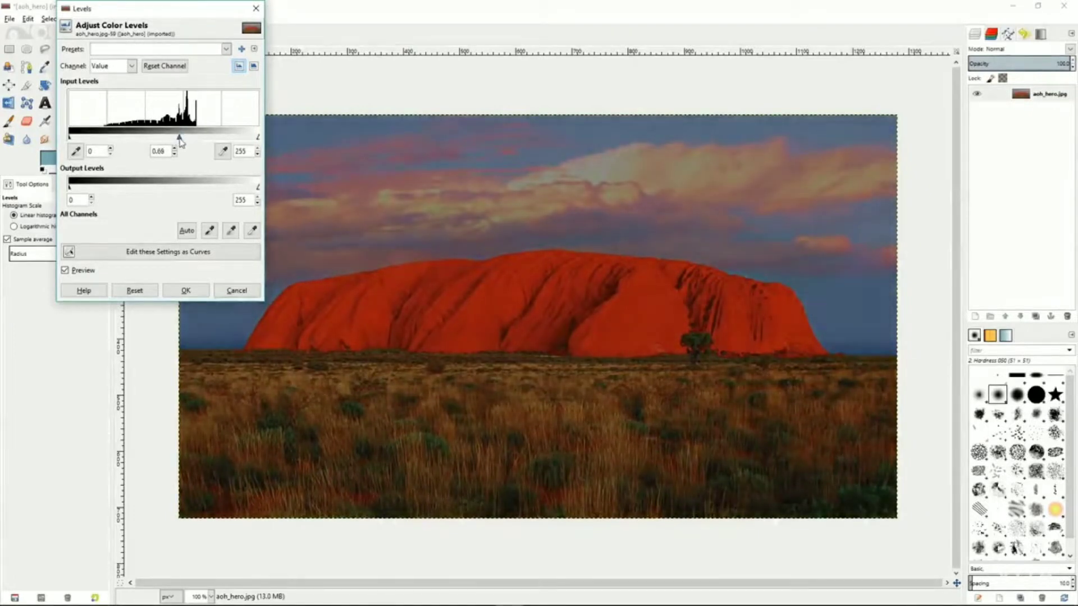
left_click(236, 290)
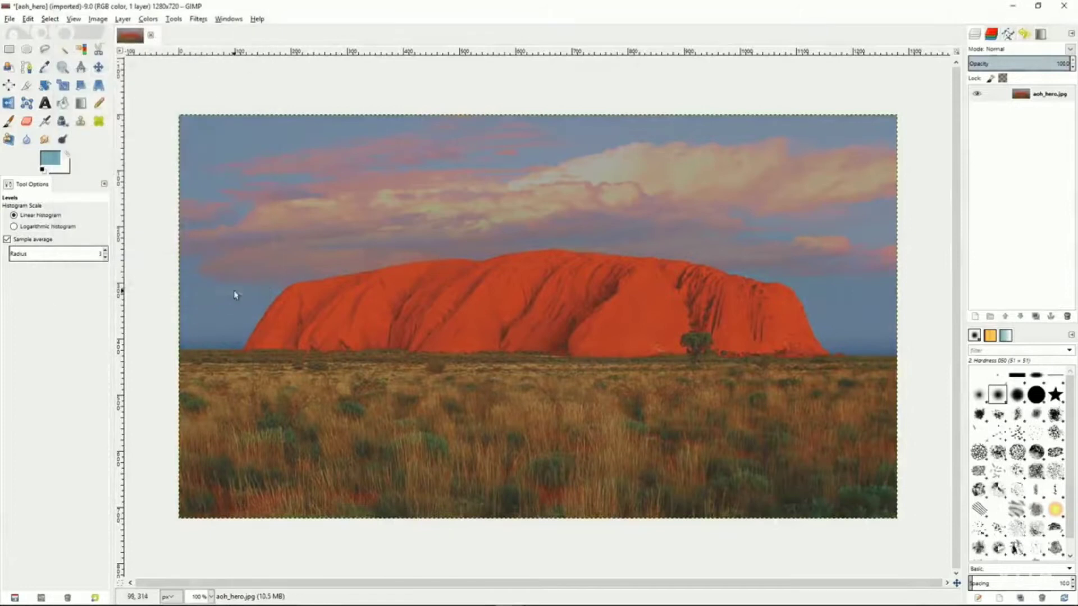
Try a contrast S-curve on the Value channel in Curves, switch to the Red channel, and discard the adjustment.
left_click(148, 19)
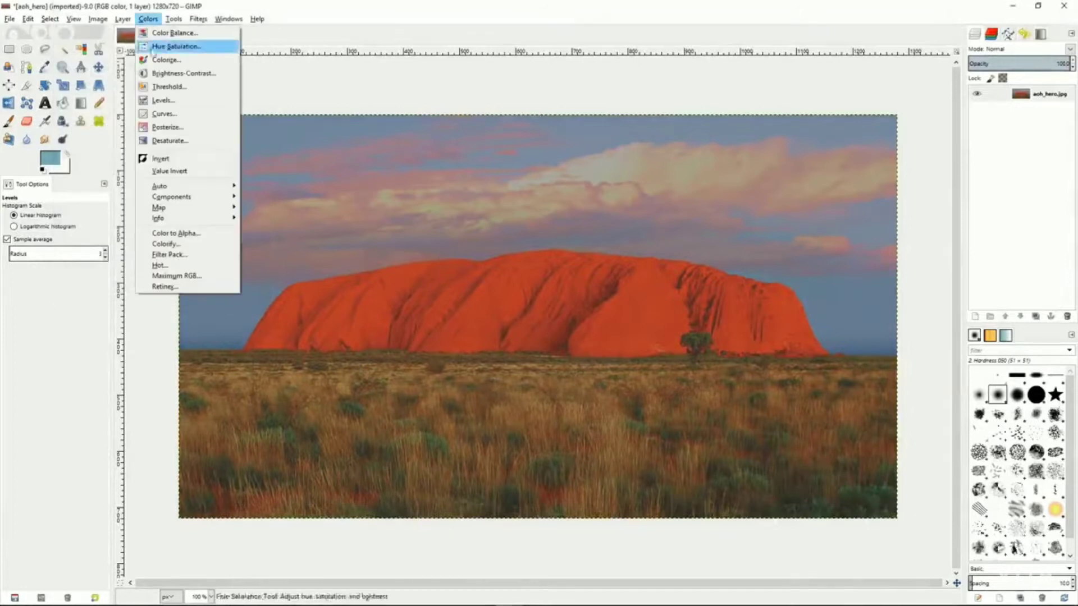
left_click(161, 115)
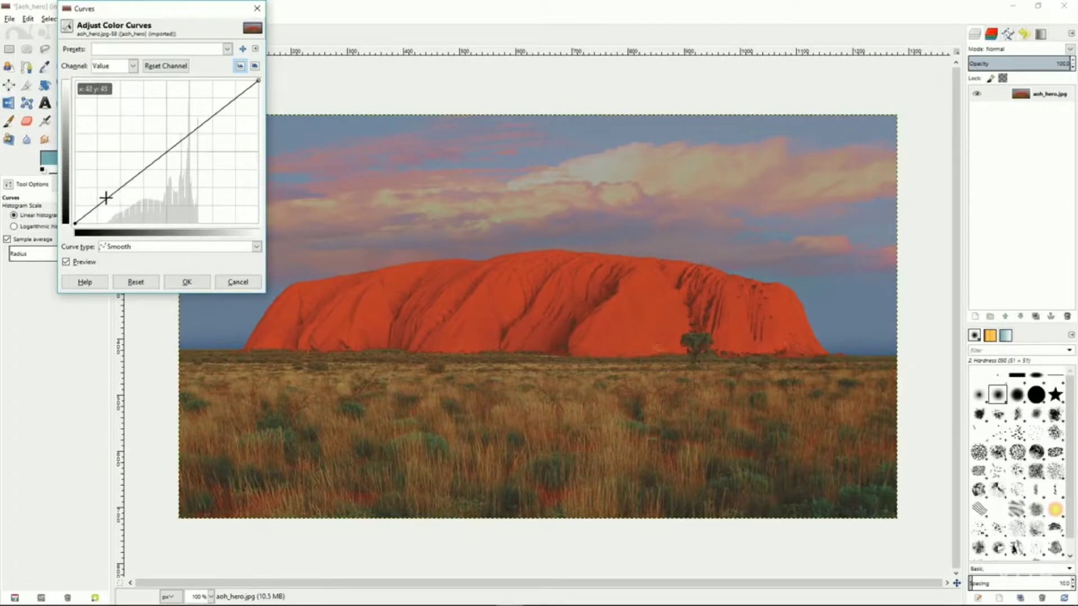
left_click_drag(105, 197, 114, 210)
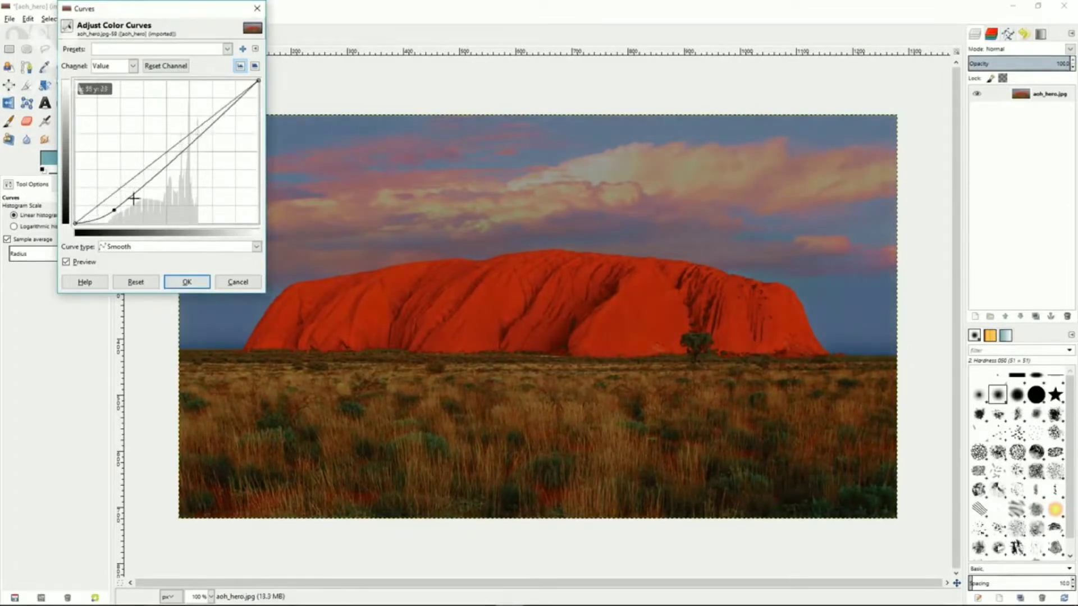
left_click_drag(223, 113, 219, 101)
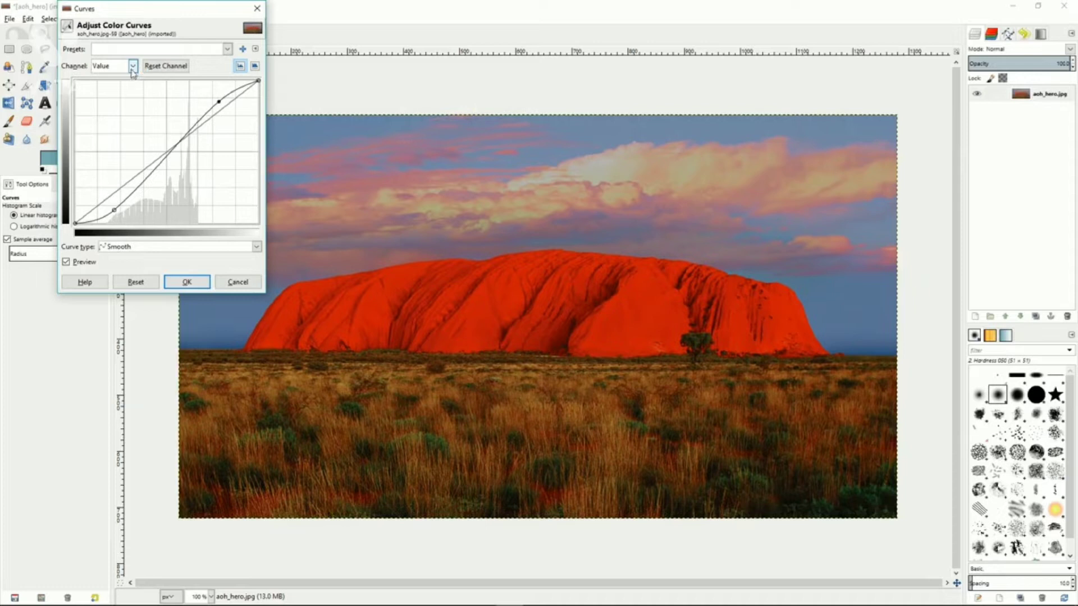
left_click(133, 66)
left_click(119, 95)
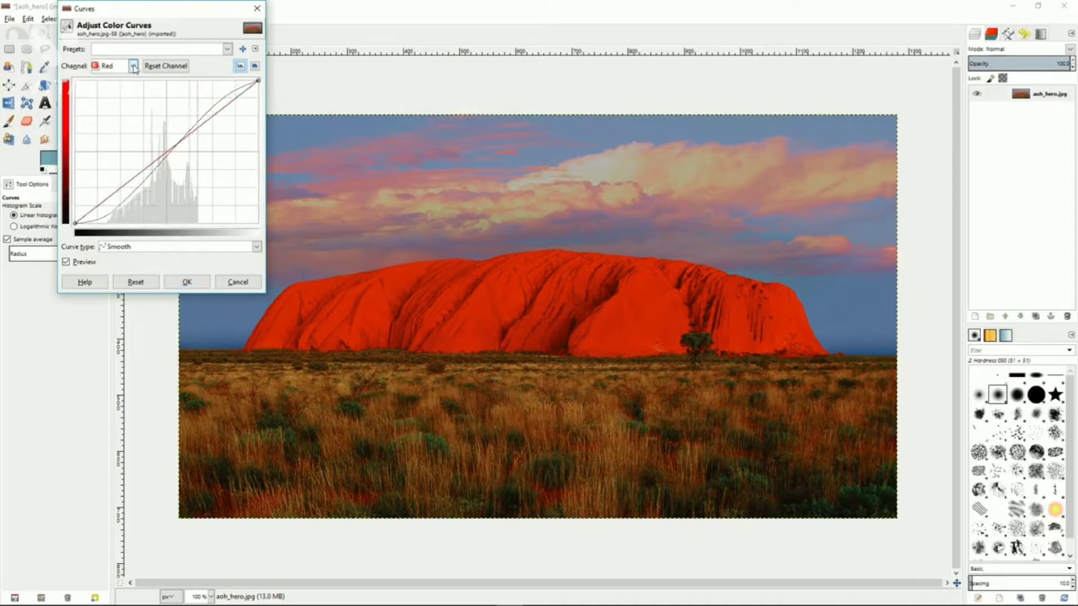
left_click(237, 281)
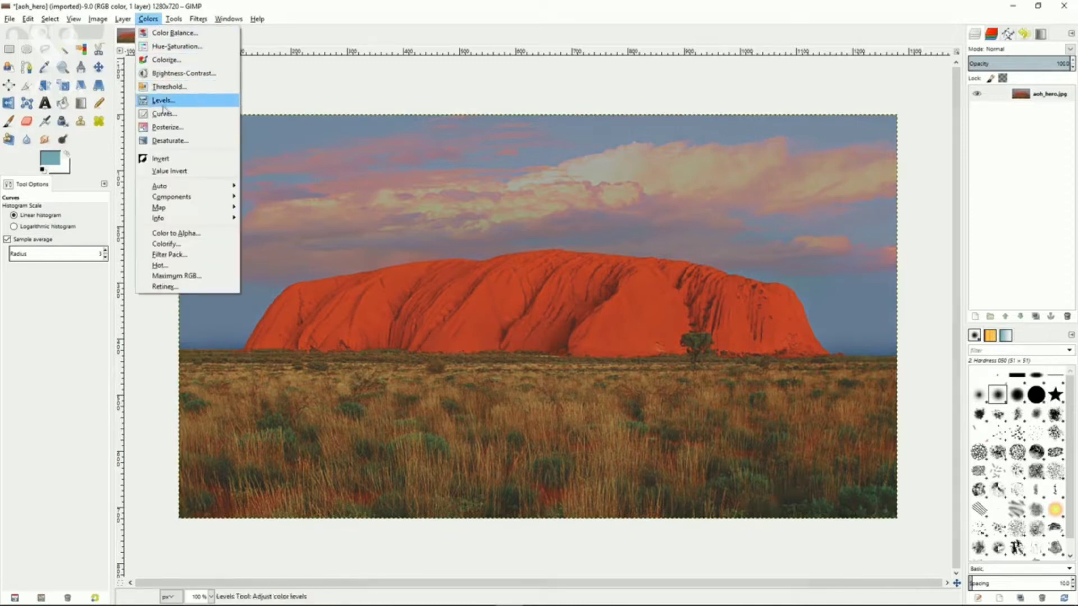
Preview Posterize on the image with 2 levels, and discard it.
left_click(167, 127)
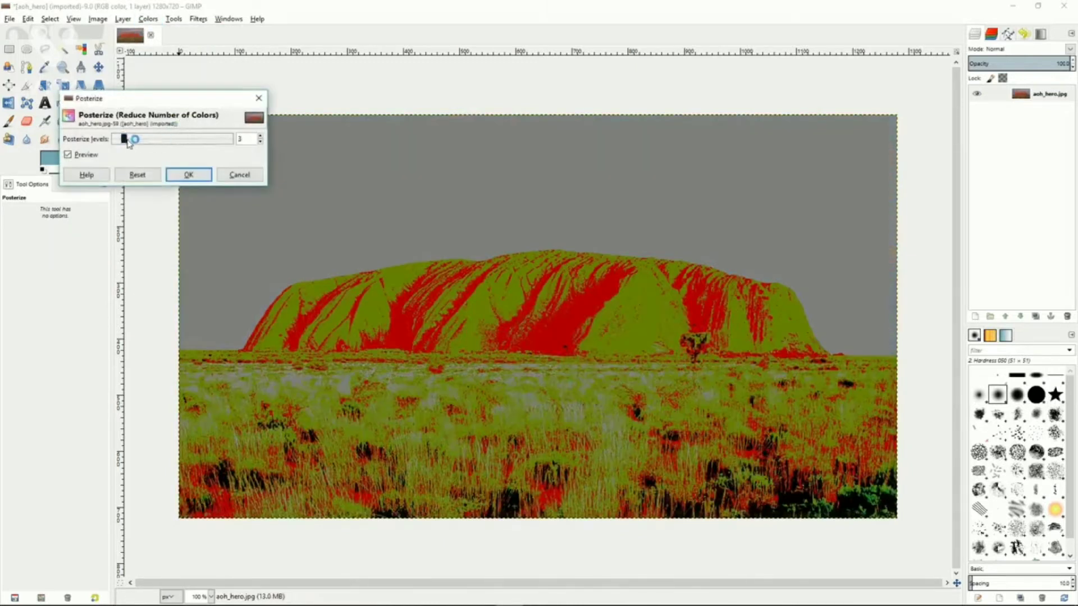
mouse_move(127, 142)
left_mouse_down()
mouse_move(208, 148)
mouse_move(119, 142)
left_mouse_up()
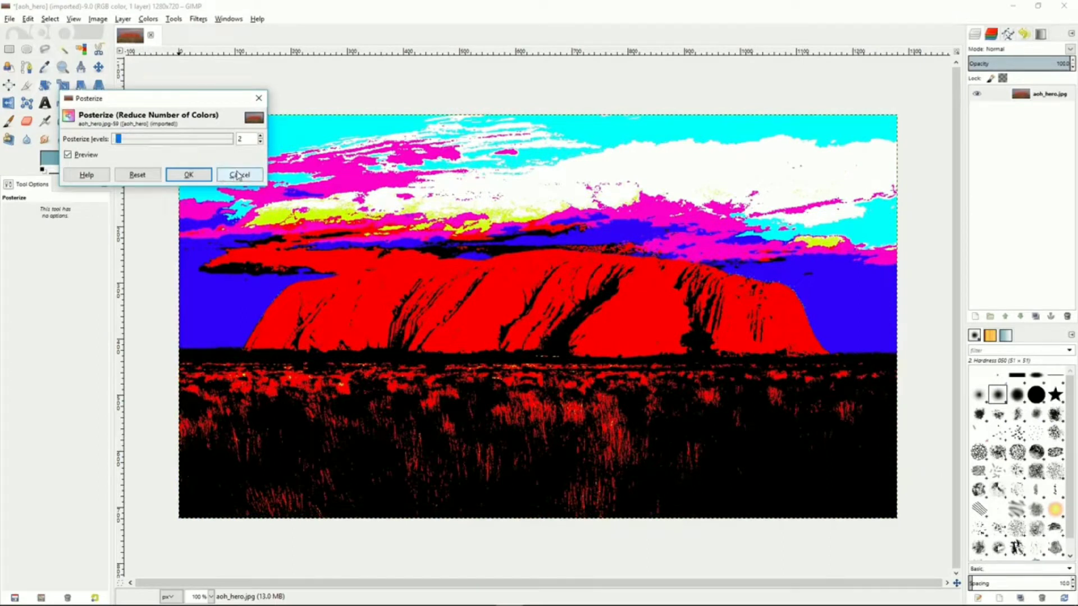
left_click(238, 175)
Preview Desaturate on the image, comparing the Lightness, Luminosity and Average shades of gray, and discard it.
left_click(148, 19)
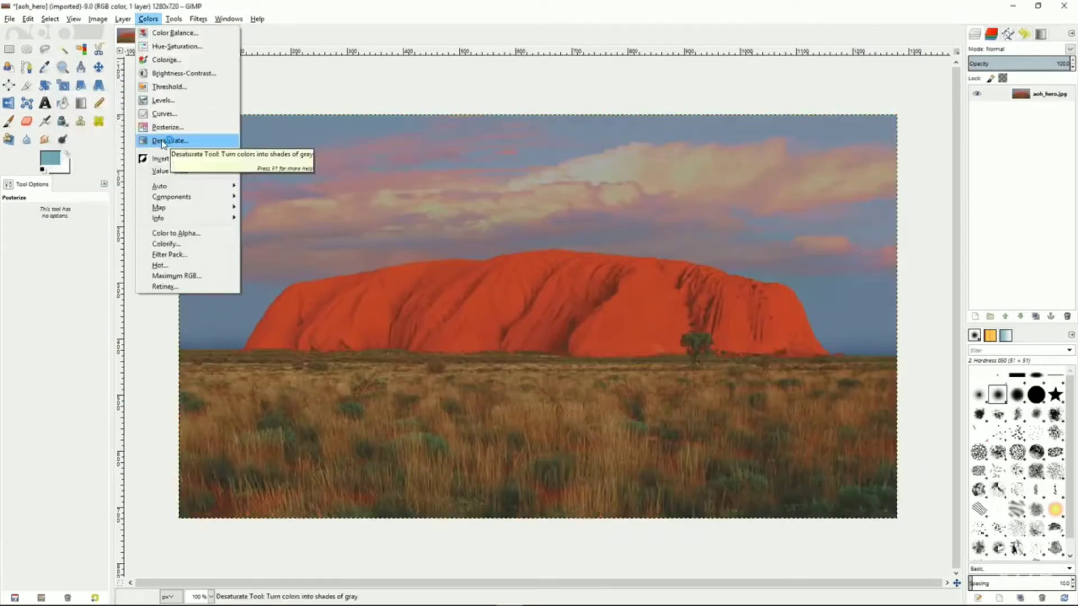
left_click(163, 141)
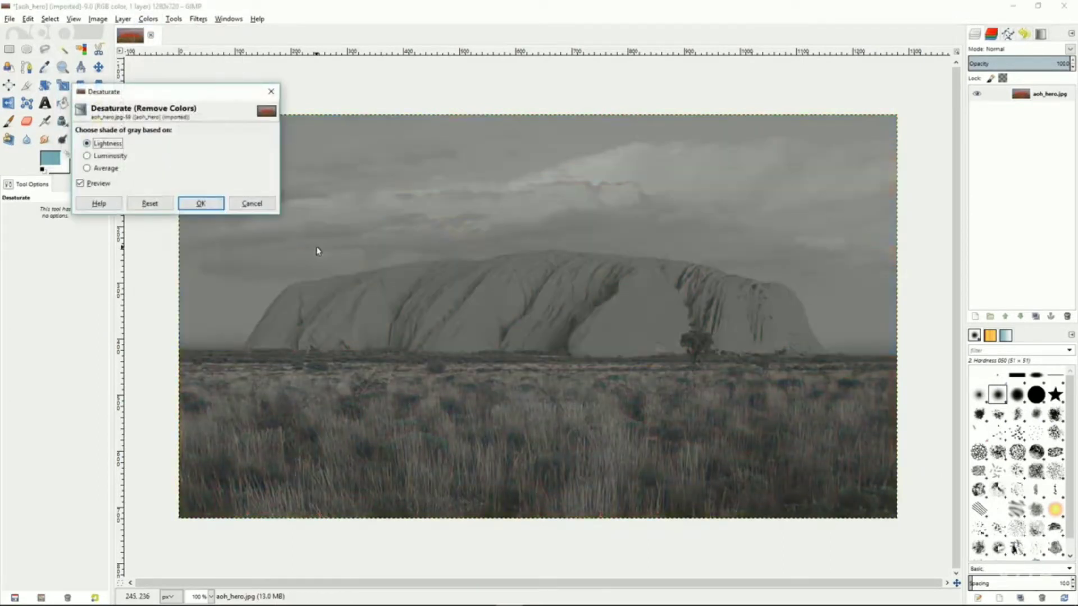
left_click(88, 157)
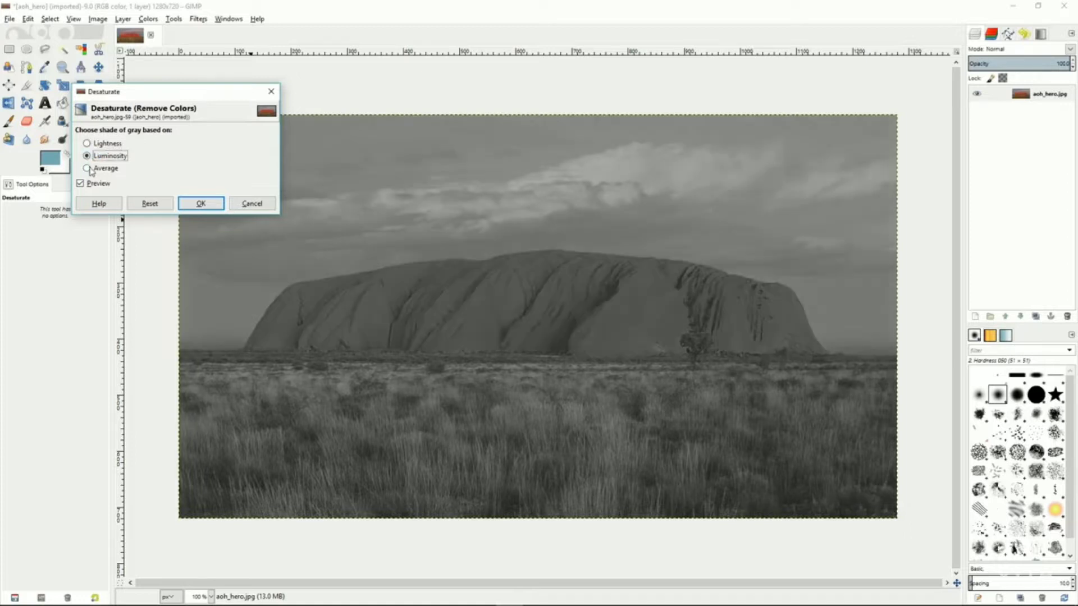
left_click(88, 169)
left_click(87, 157)
left_click(87, 145)
left_click(88, 157)
left_click(247, 205)
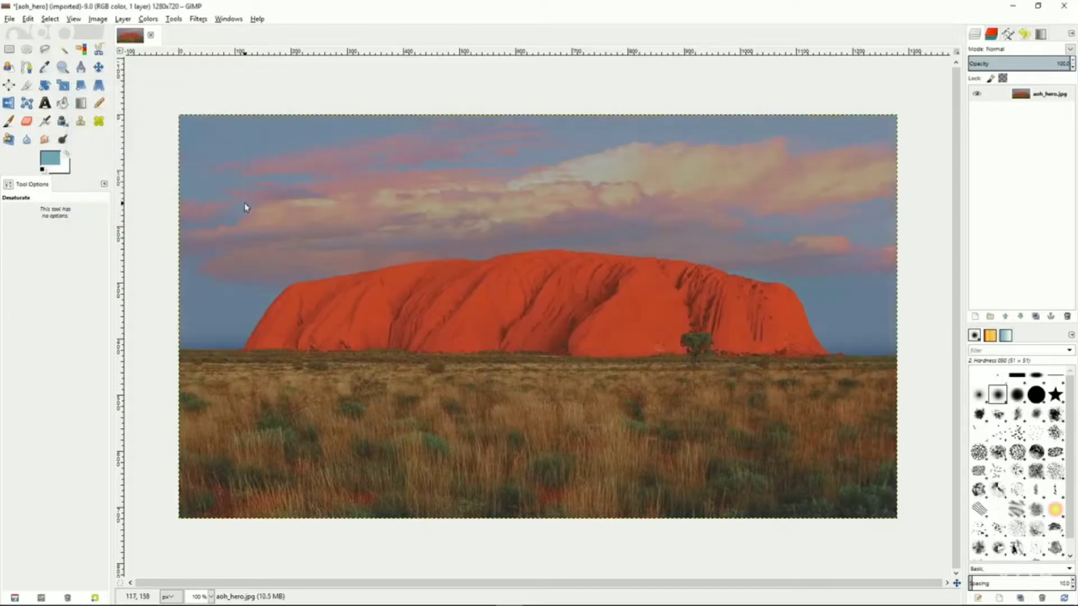
left_click(148, 19)
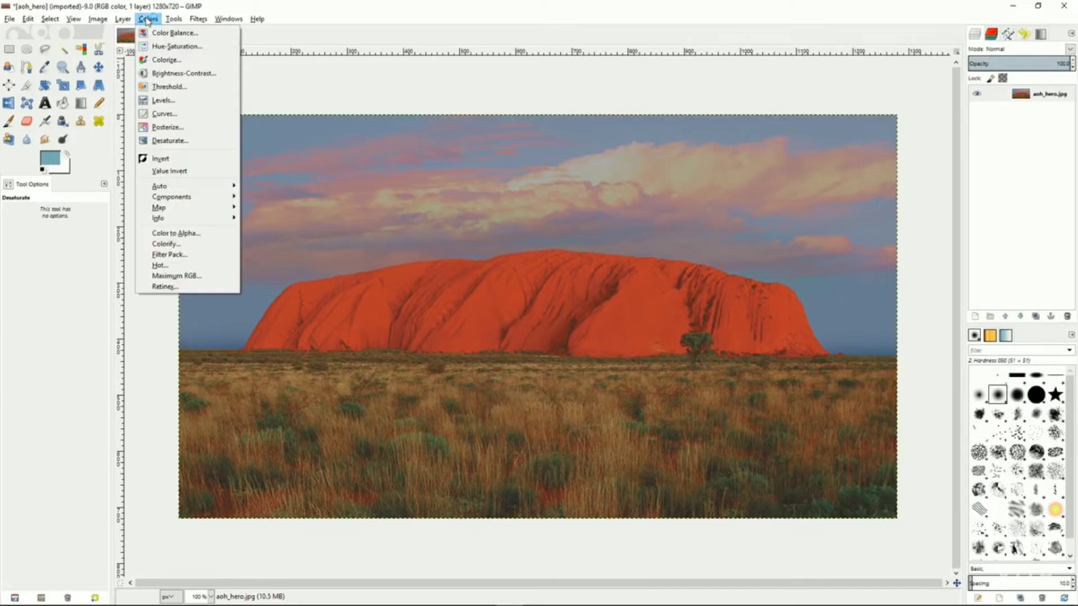
left_click(148, 19)
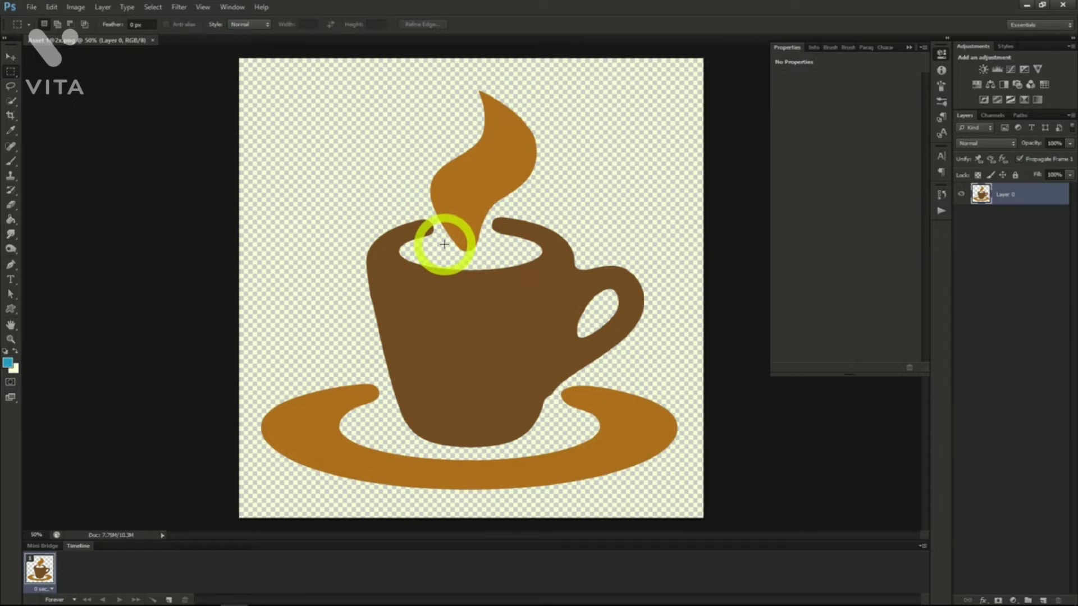
In Photoshop, add a Hue/Saturation adjustment layer above the coffee cup layer with the default layer settings.
left_click(108, 9)
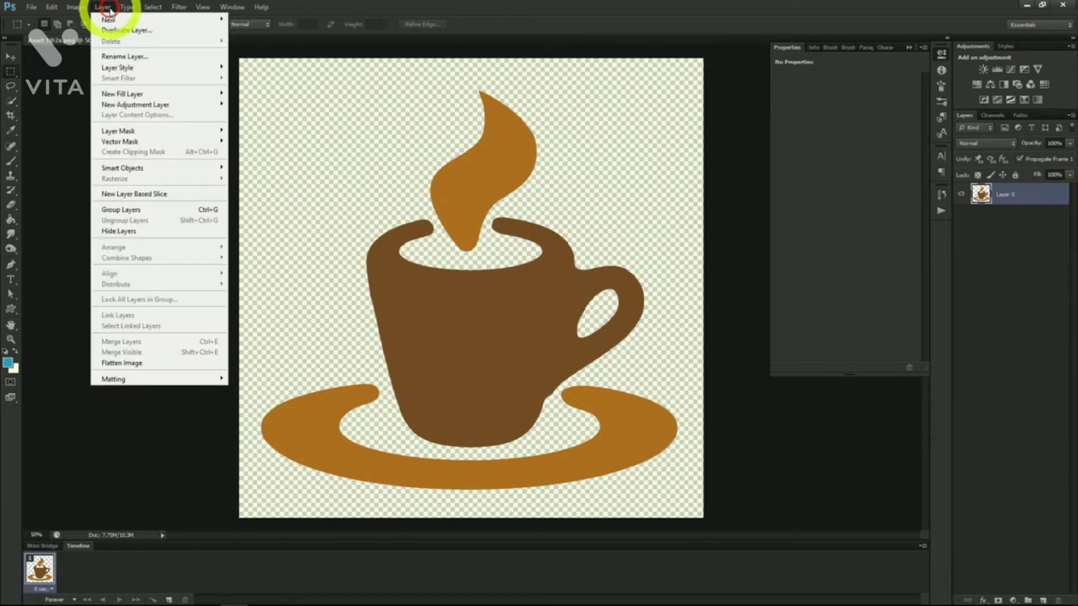
mouse_move(143, 106)
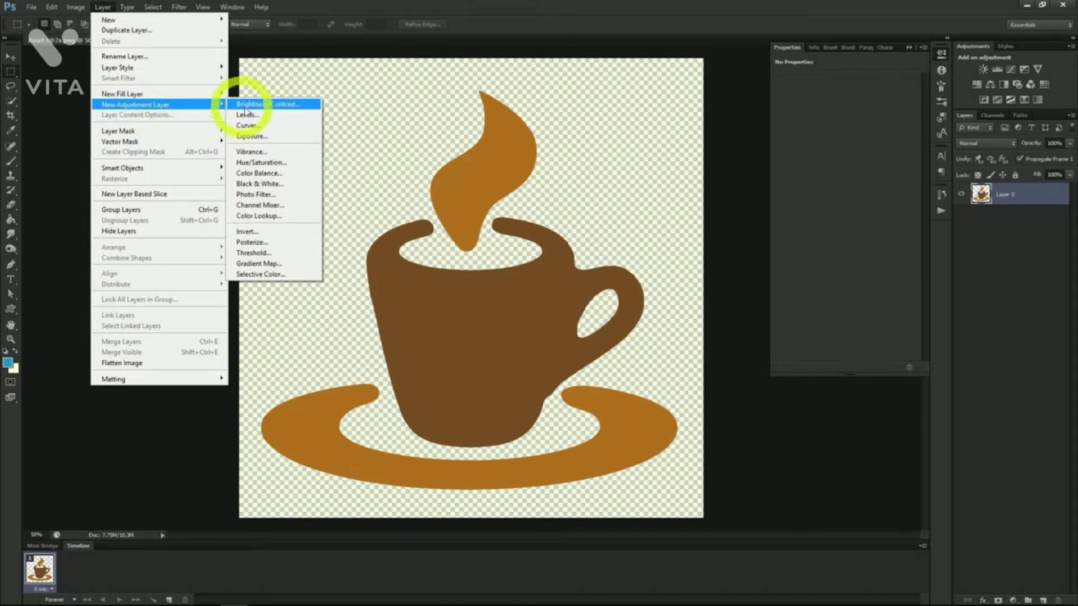
left_click(261, 162)
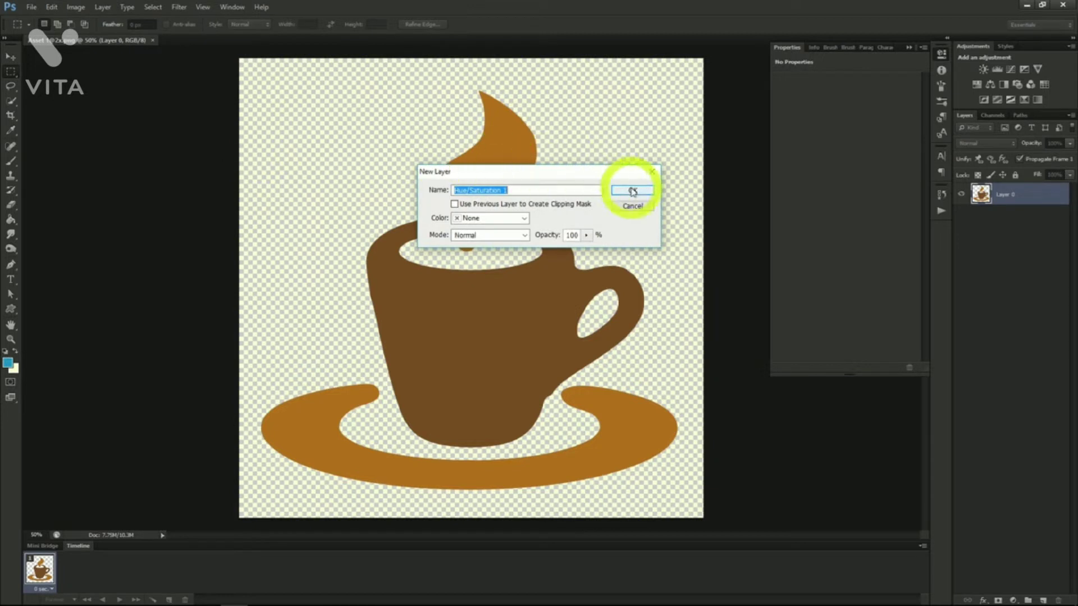
left_click(629, 191)
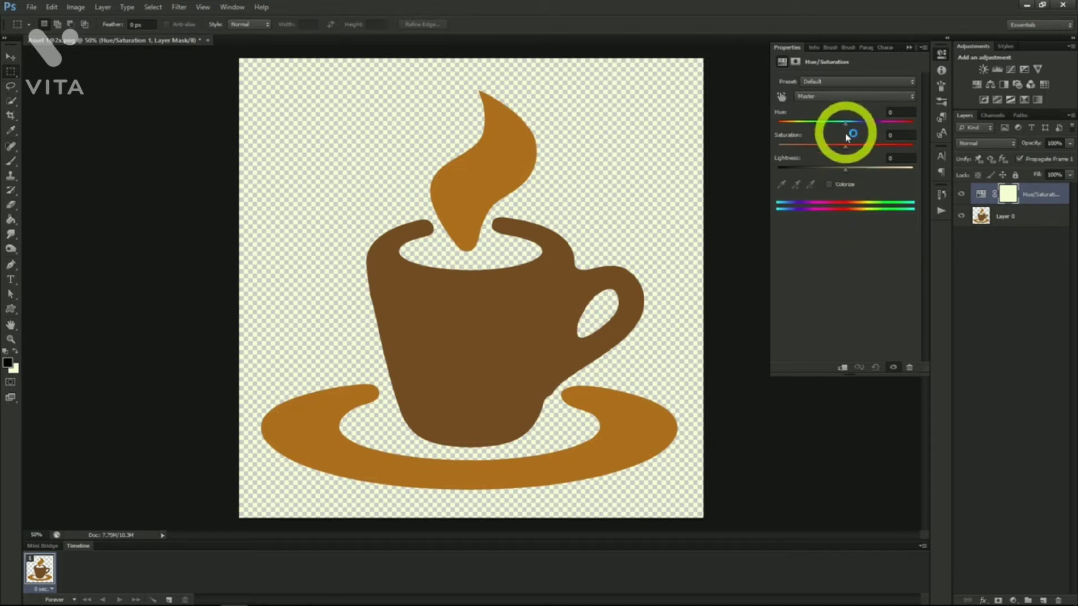
Recolour the coffee cup by setting the adjustment's hue to +162 and saturation to about +48, and slightly adjusting the lightness.
mouse_move(846, 147)
left_mouse_down()
mouse_move(885, 145)
mouse_move(818, 149)
mouse_move(839, 153)
left_mouse_up()
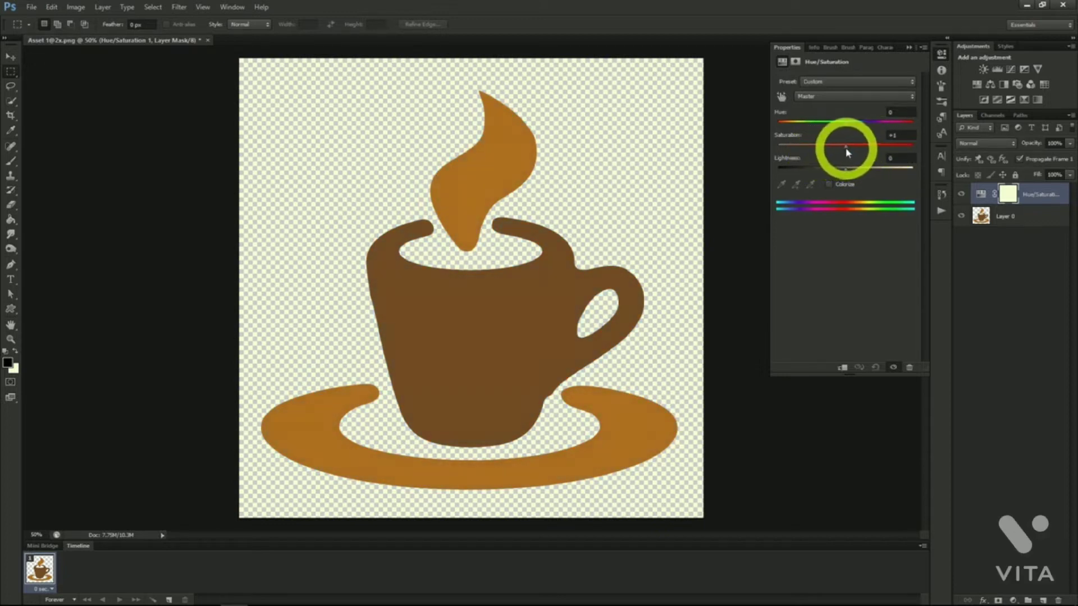
mouse_move(847, 171)
left_mouse_down()
mouse_move(818, 169)
mouse_move(870, 171)
mouse_move(848, 174)
left_mouse_up()
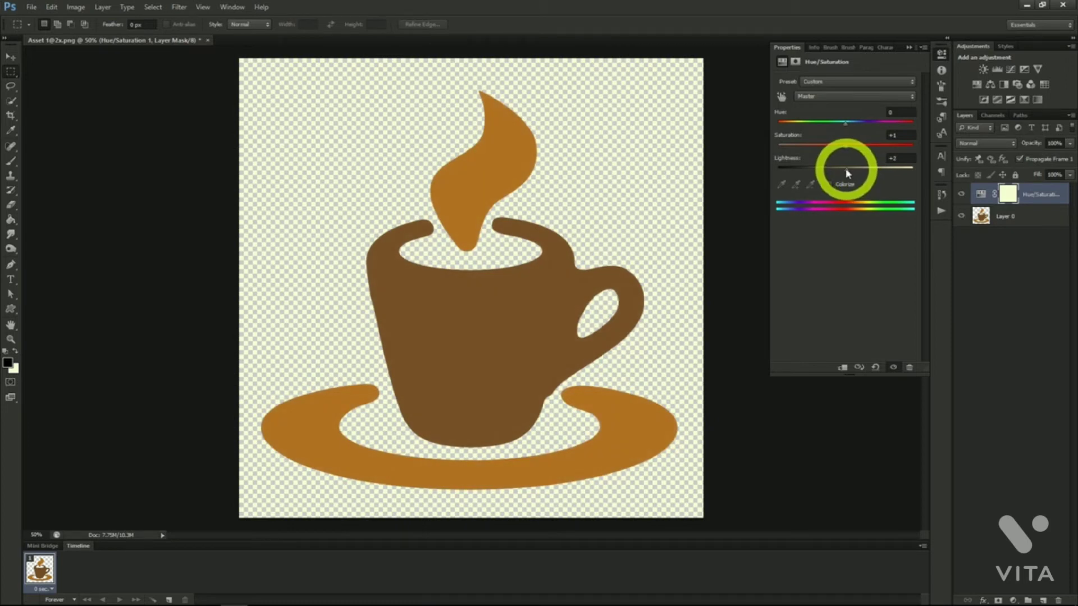
left_click(847, 148)
left_click_drag(847, 152, 879, 152)
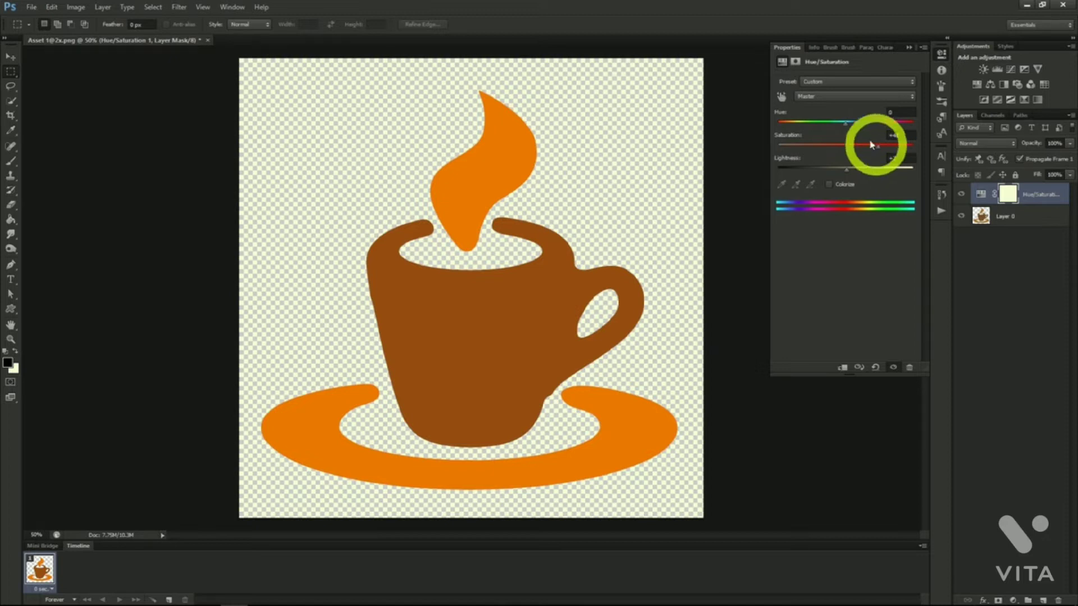
left_click_drag(846, 122, 910, 133)
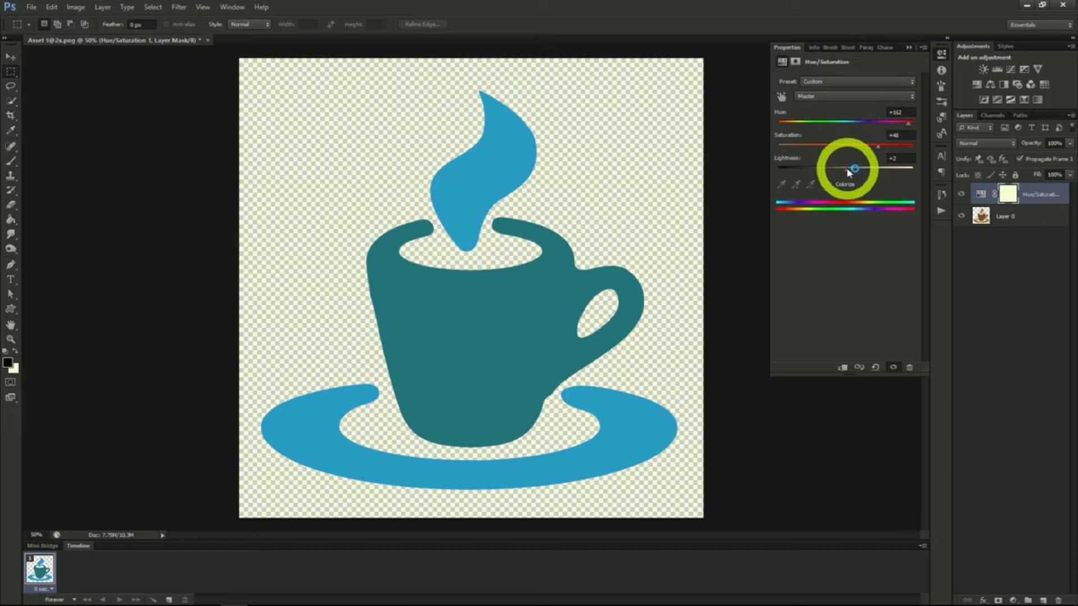
mouse_move(848, 168)
left_mouse_down()
mouse_move(866, 169)
mouse_move(842, 173)
left_mouse_up()
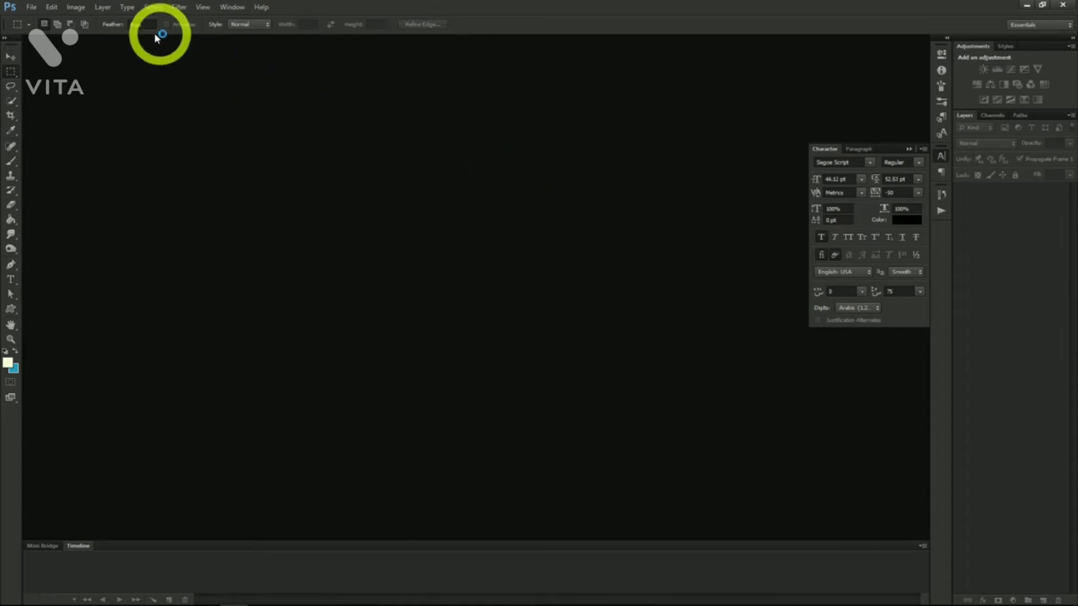
Create a new 2560 × 1440 pixel RGB document with a resolution of 72 pixels/inch and a transparent background.
left_click(34, 12)
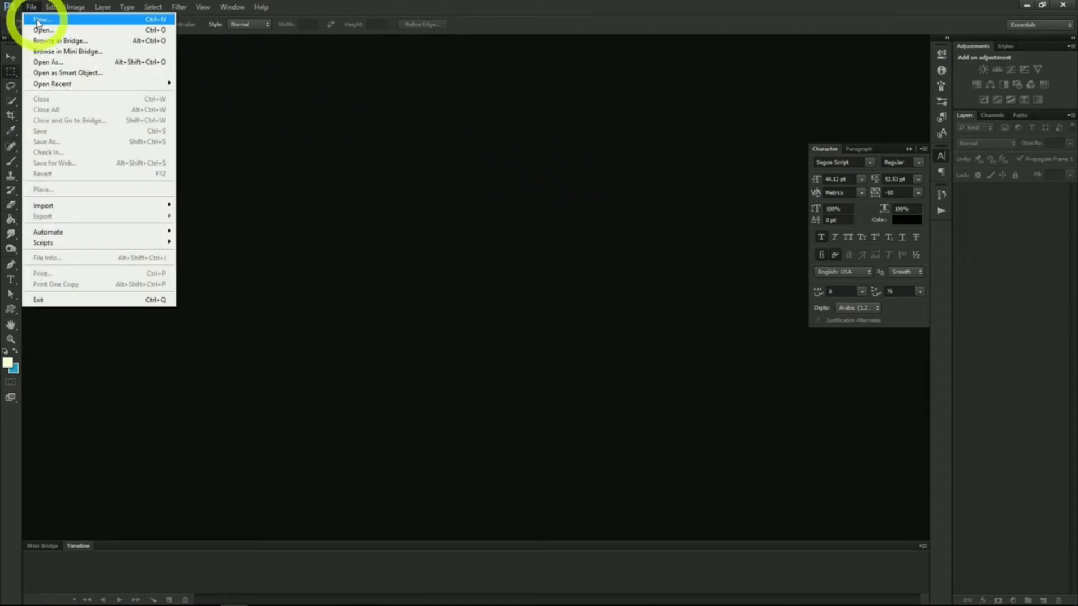
left_click(35, 19)
left_click_drag(404, 248, 345, 248)
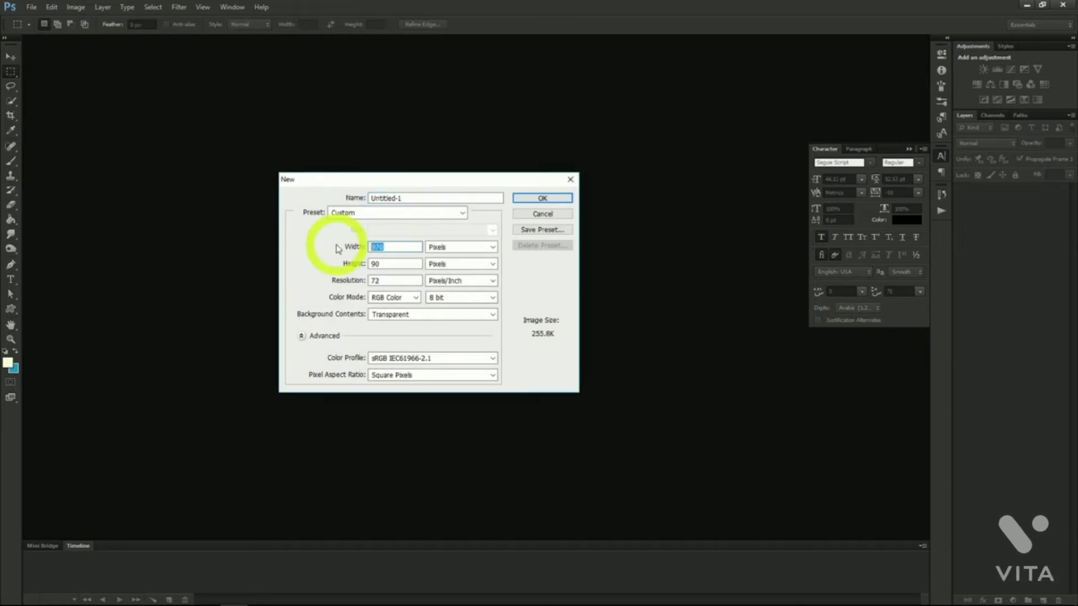
type("2560")
key("Tab")
type("14")
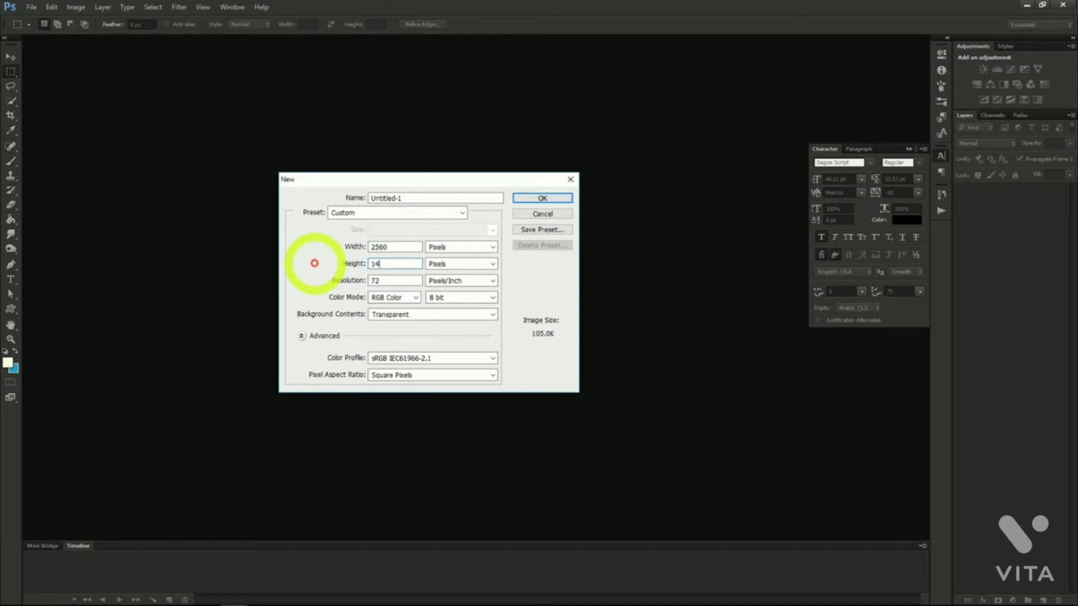
left_click(537, 198)
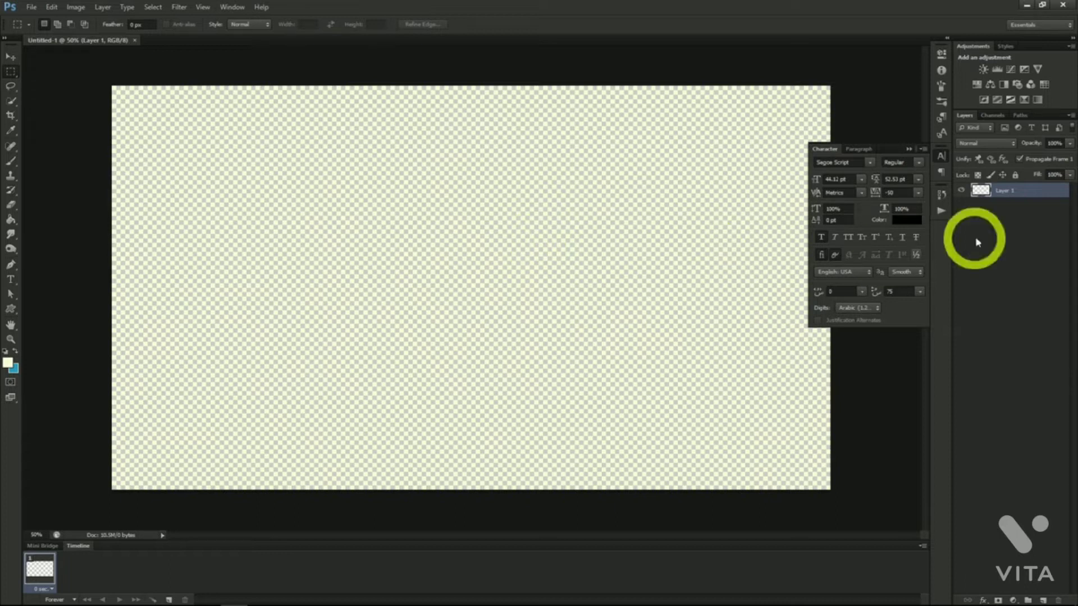
Place the blue space background image in the document, enlarged to about 122% so that it covers the whole canvas.
left_click_drag(1073, 129, 669, 305)
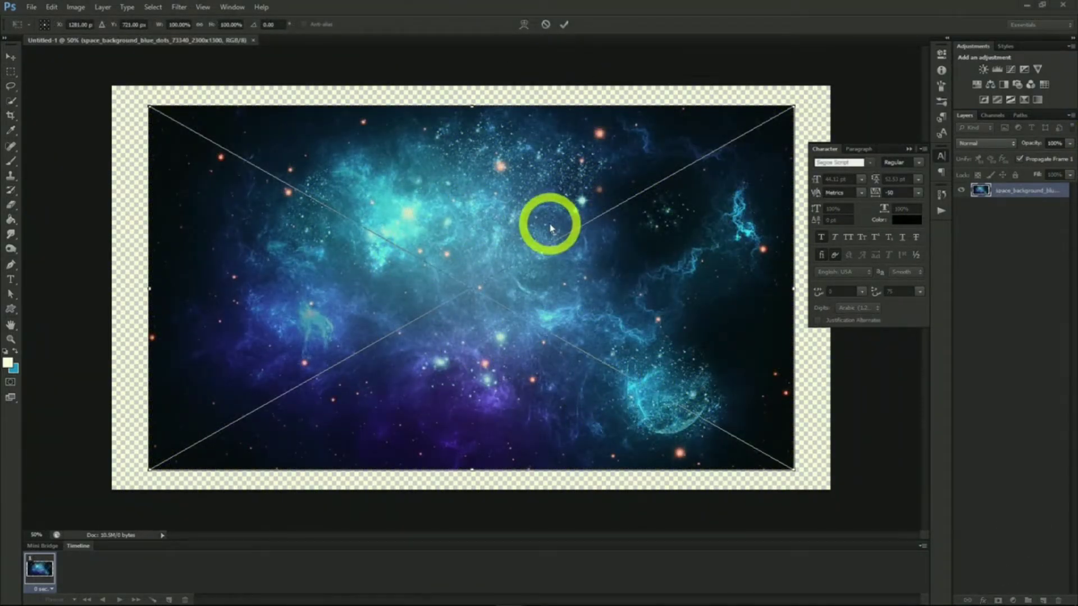
left_click_drag(794, 106, 870, 63)
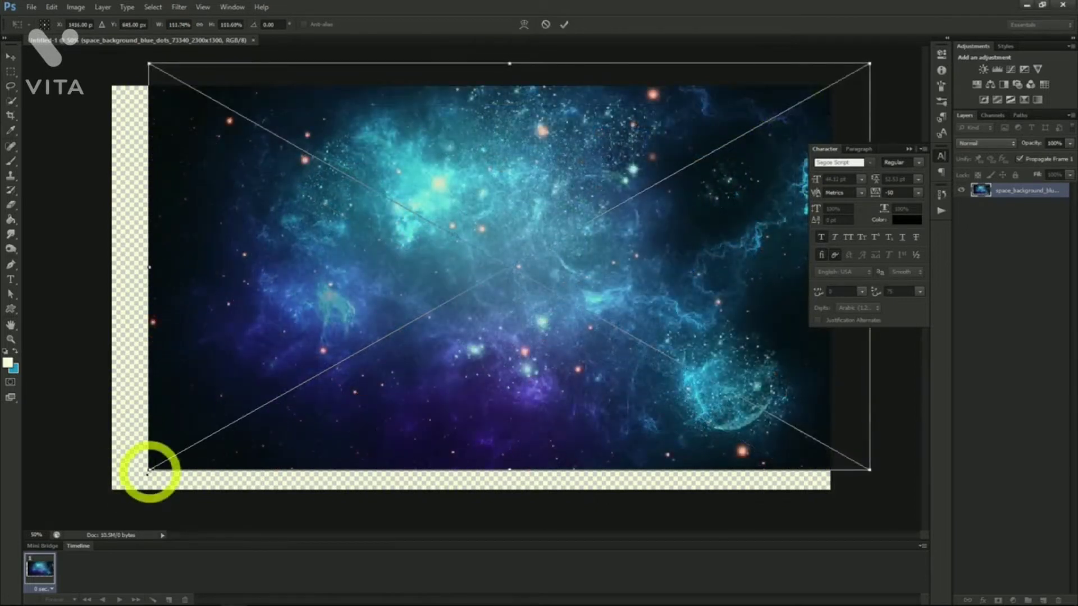
left_click_drag(149, 471, 84, 511)
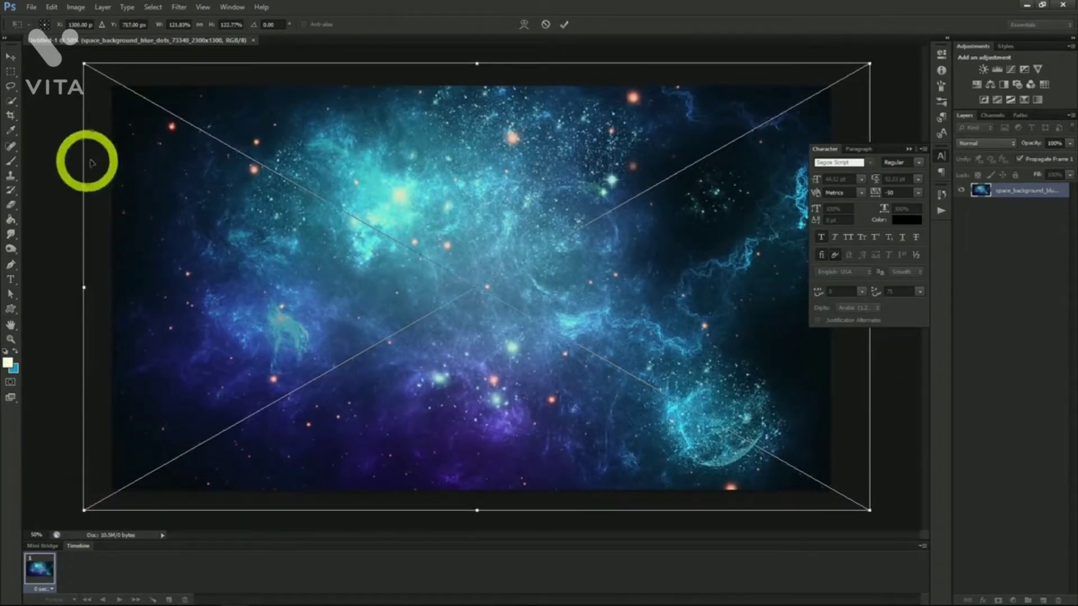
left_click(10, 56)
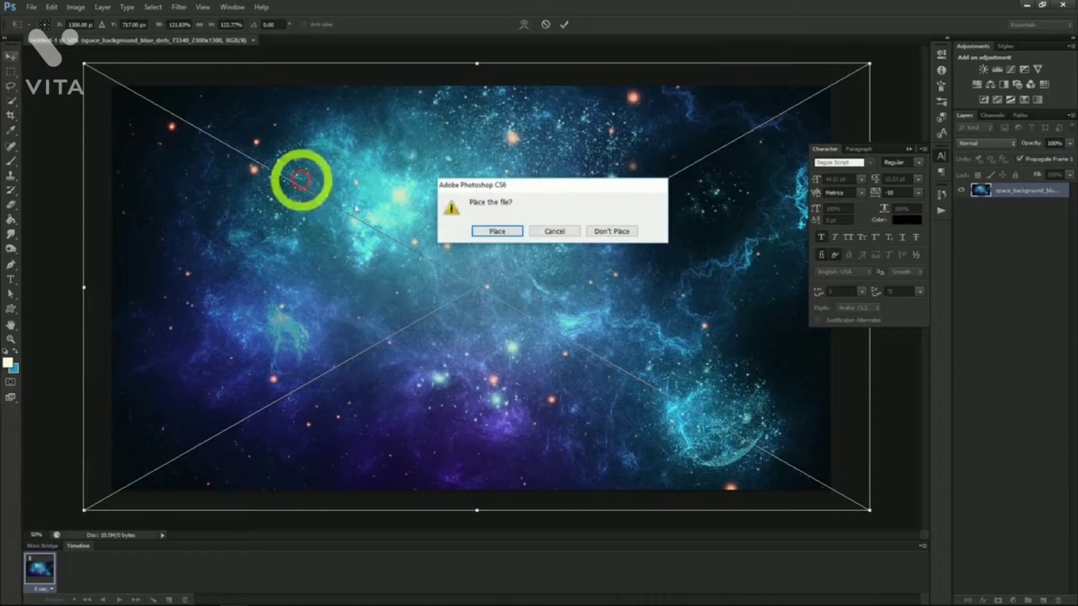
left_click(494, 234)
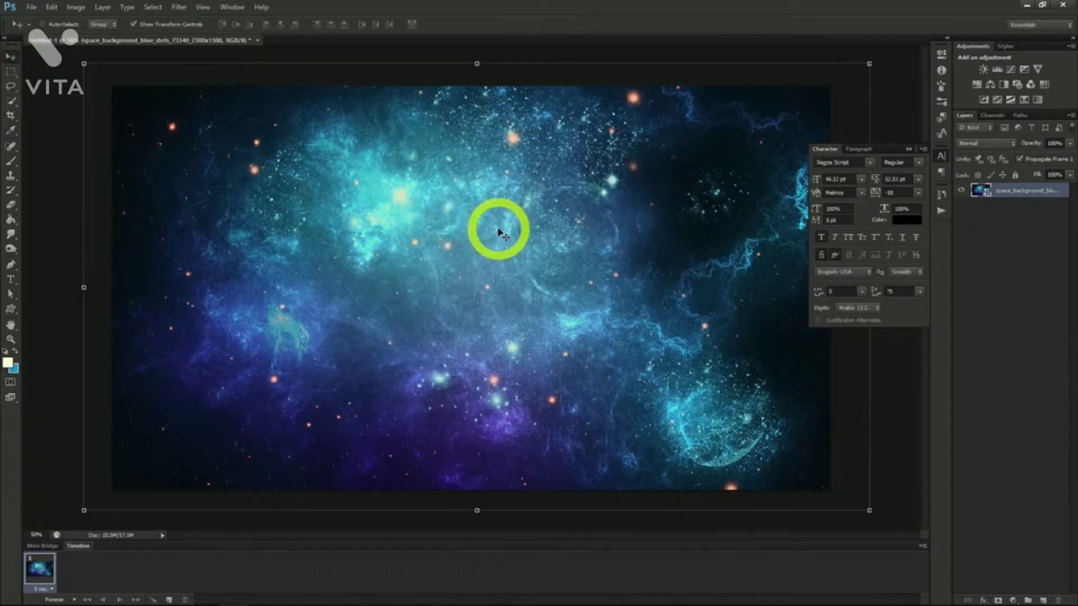
Add the text "Deep Cosmos" near the middle of the canvas and enlarge it to about 150 pt.
key("t")
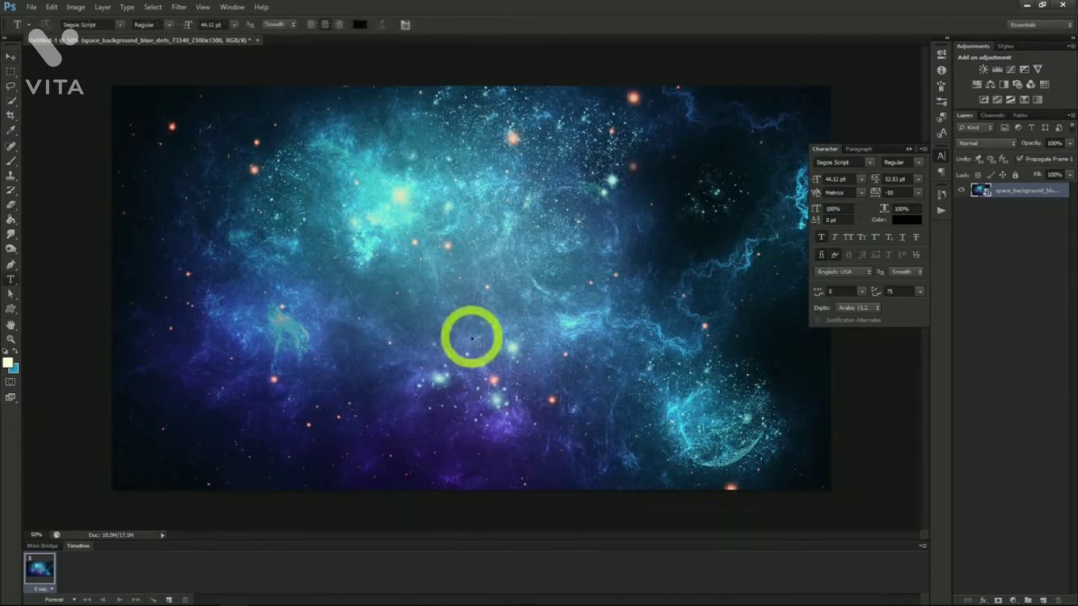
left_click(413, 289)
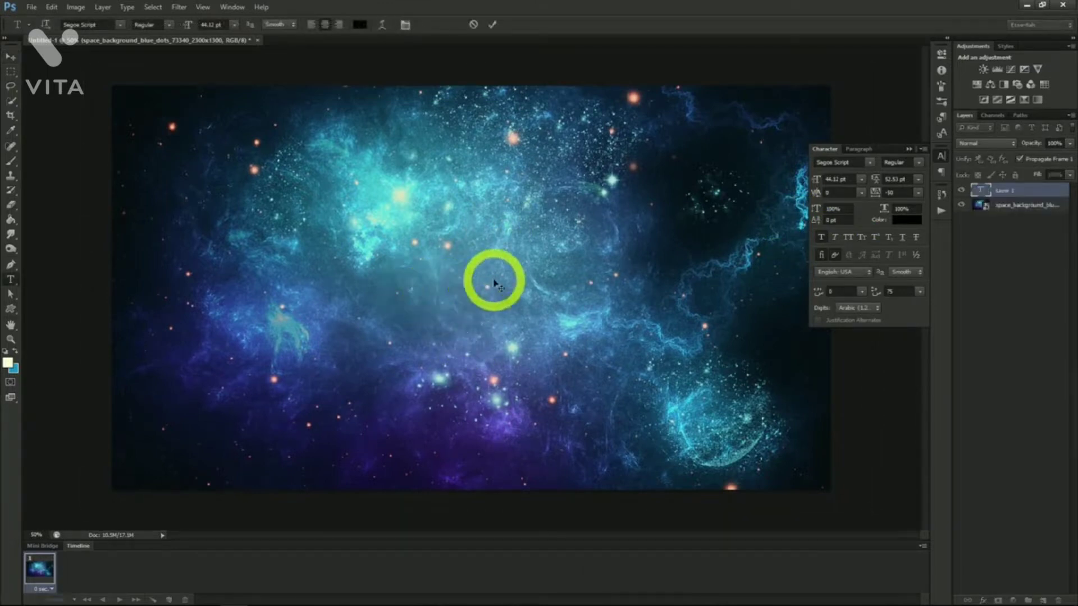
type("Deep Cosmos")
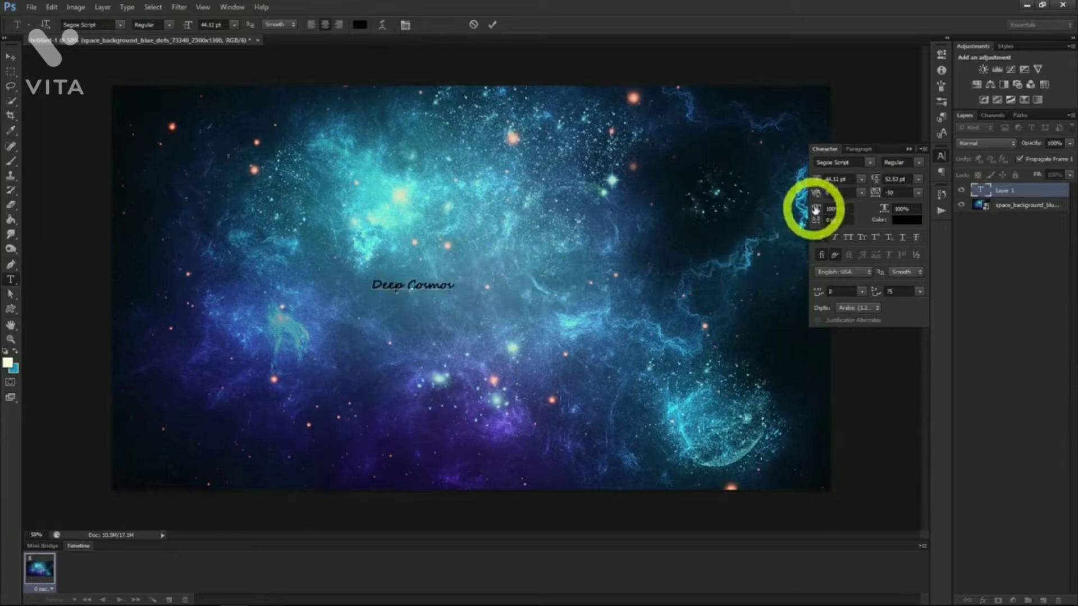
left_click(10, 57)
left_click_drag(817, 179, 851, 178)
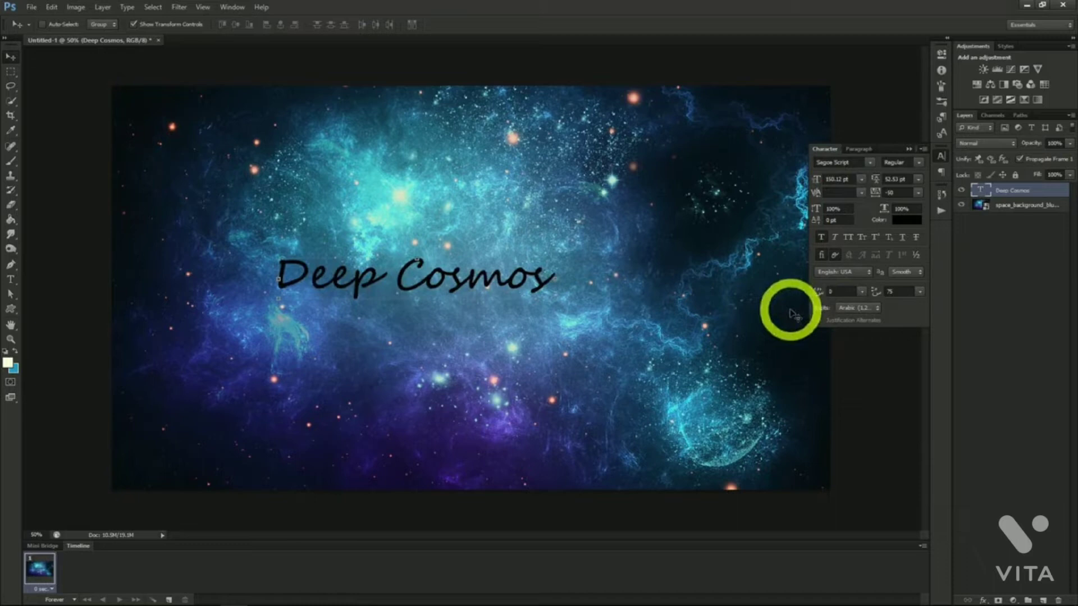
Change the "Deep Cosmos" text colour to a dark blue sampled from the space background.
left_click(903, 222)
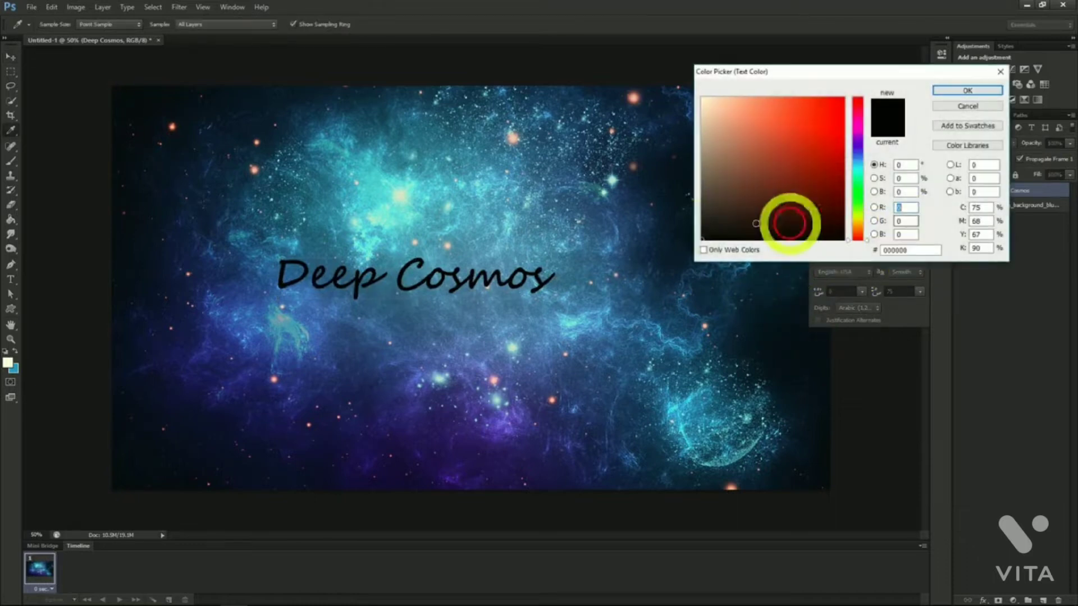
left_click(630, 225)
left_click(952, 90)
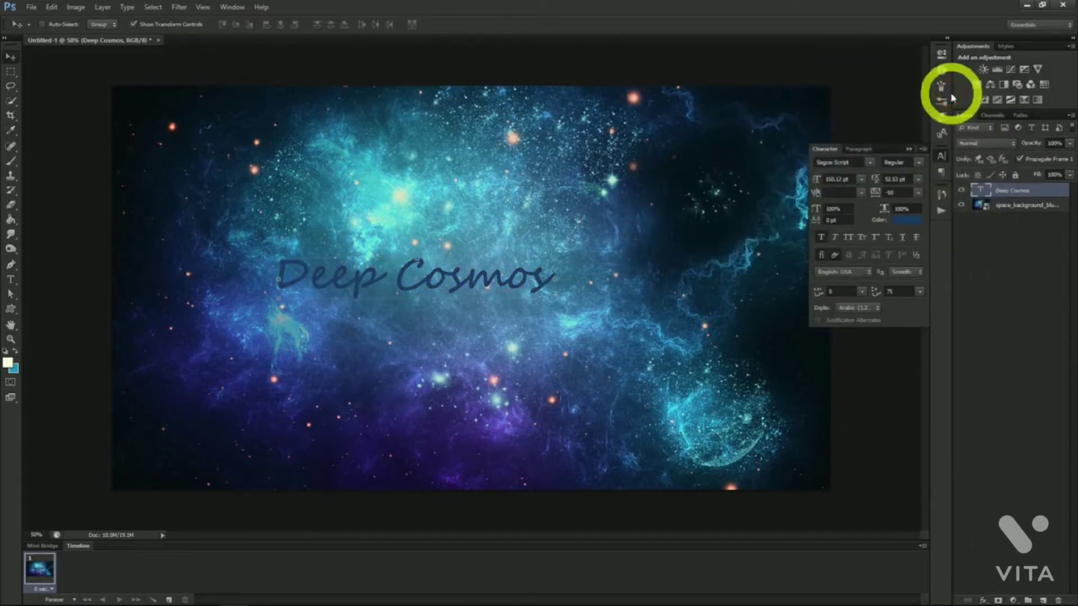
Apply Stroke and Inner Glow layer styles with their default settings to the "Deep Cosmos" text layer.
right_click(1007, 191)
left_click(1005, 194)
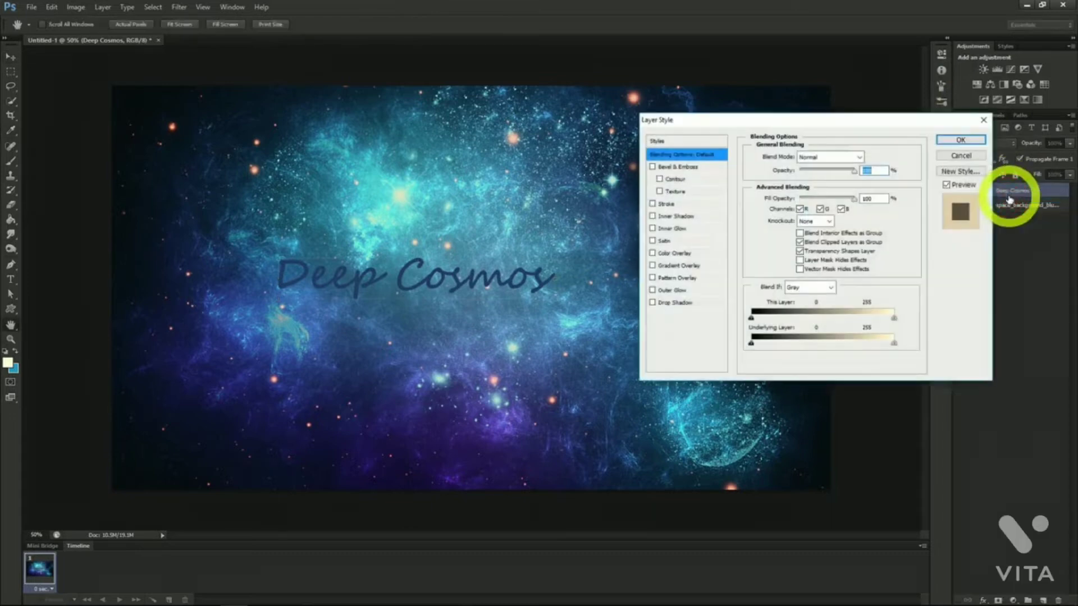
left_click(651, 204)
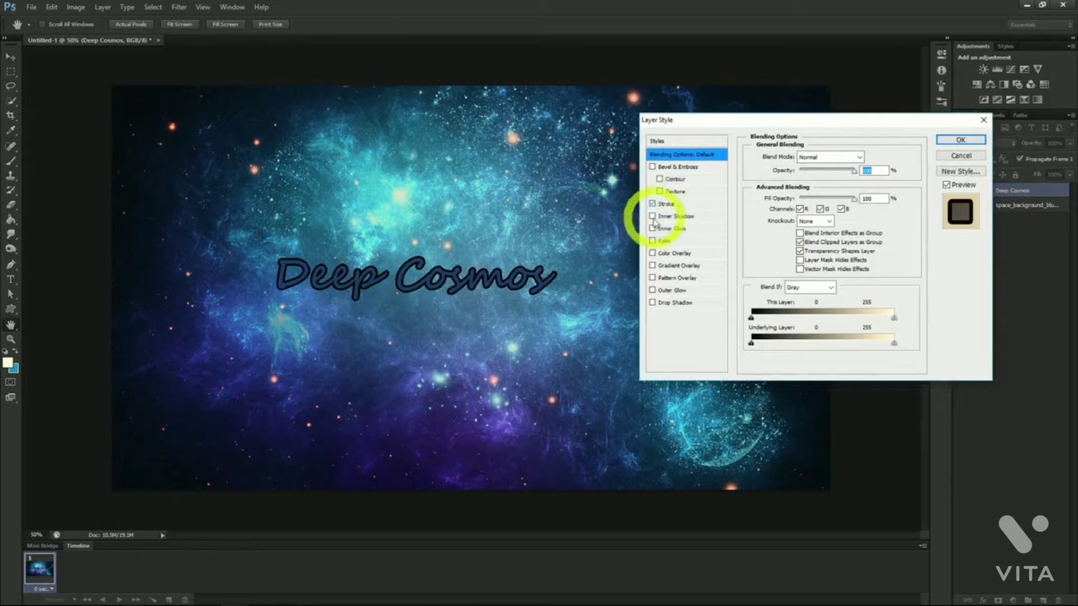
left_click(652, 228)
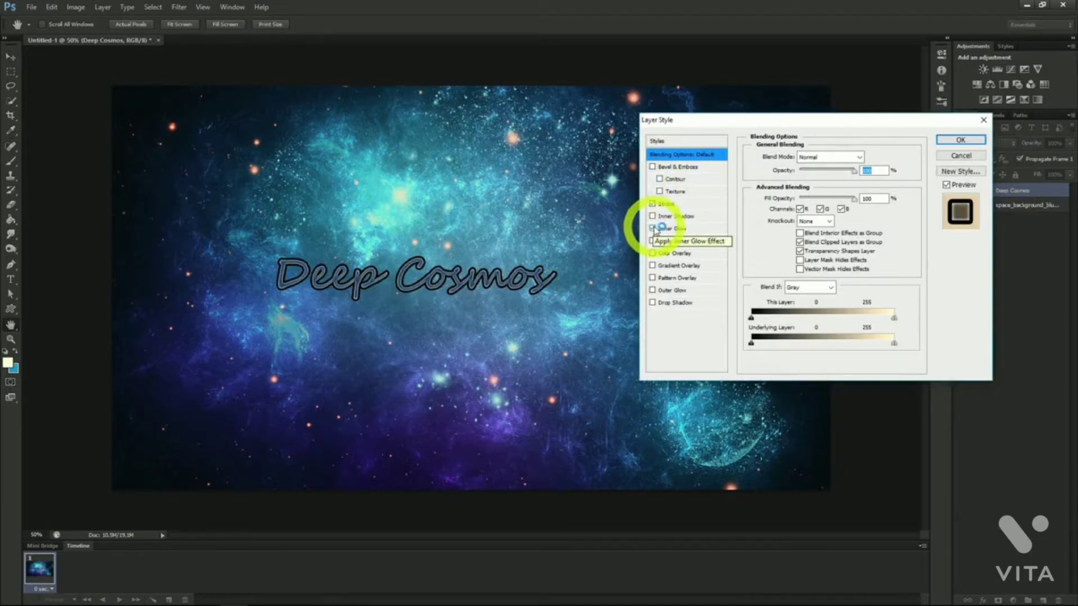
left_click(960, 144)
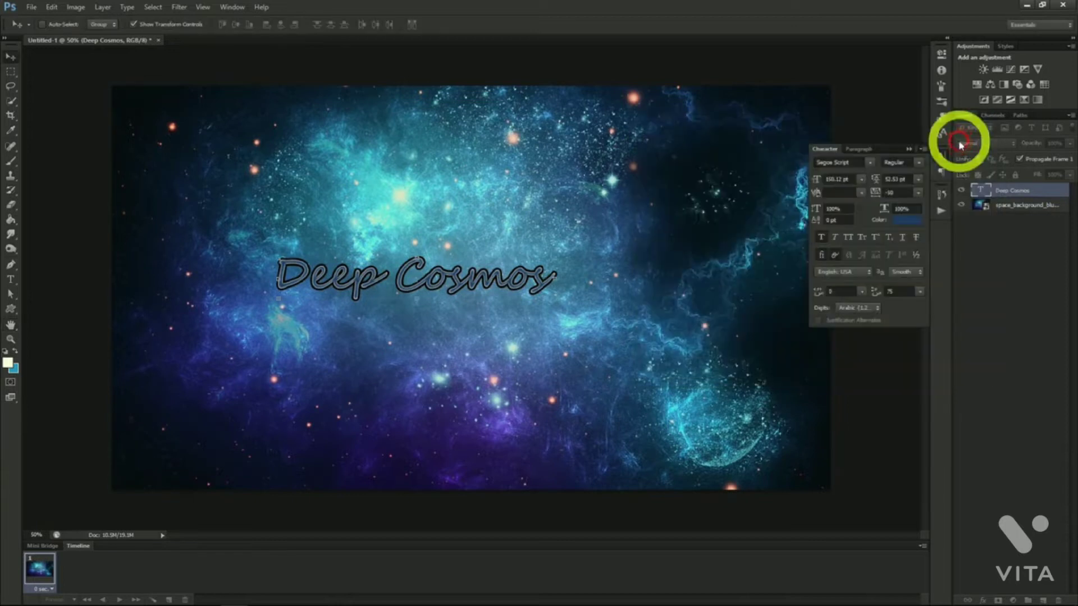
Change the "Deep Cosmos" text font to Master Of Break and move the text toward the right edge of the canvas.
left_click(870, 163)
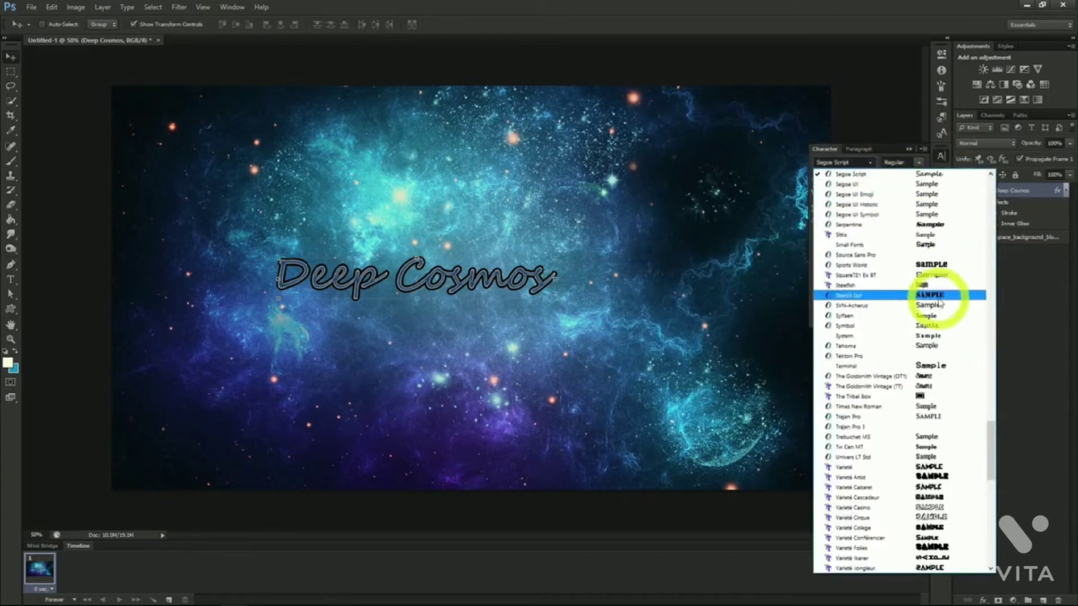
left_click_drag(991, 458, 988, 339)
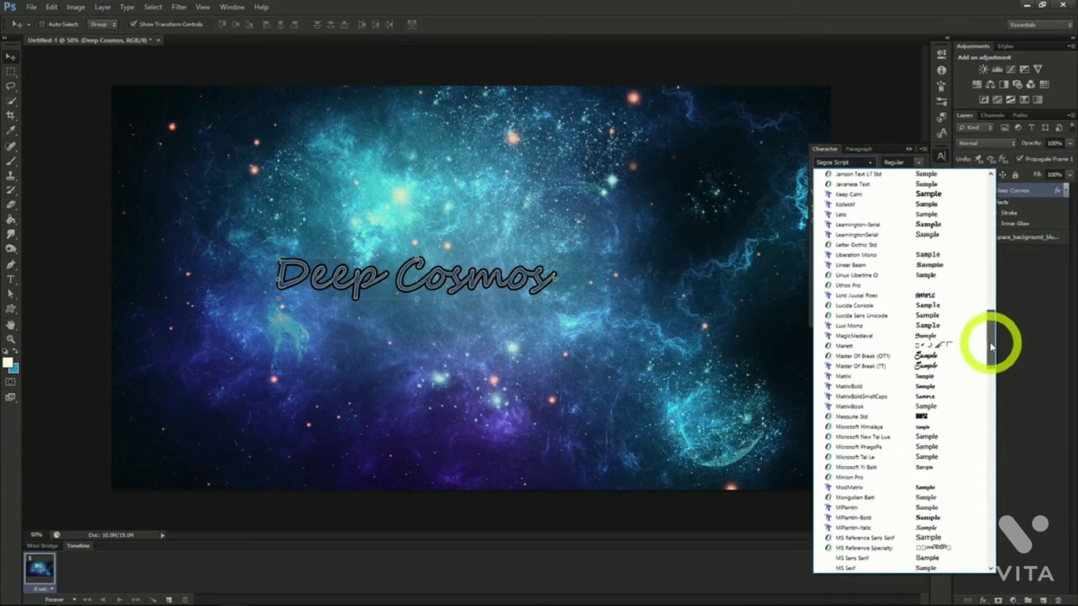
left_click(879, 359)
left_click_drag(640, 389, 786, 395)
left_click_drag(678, 380, 832, 389)
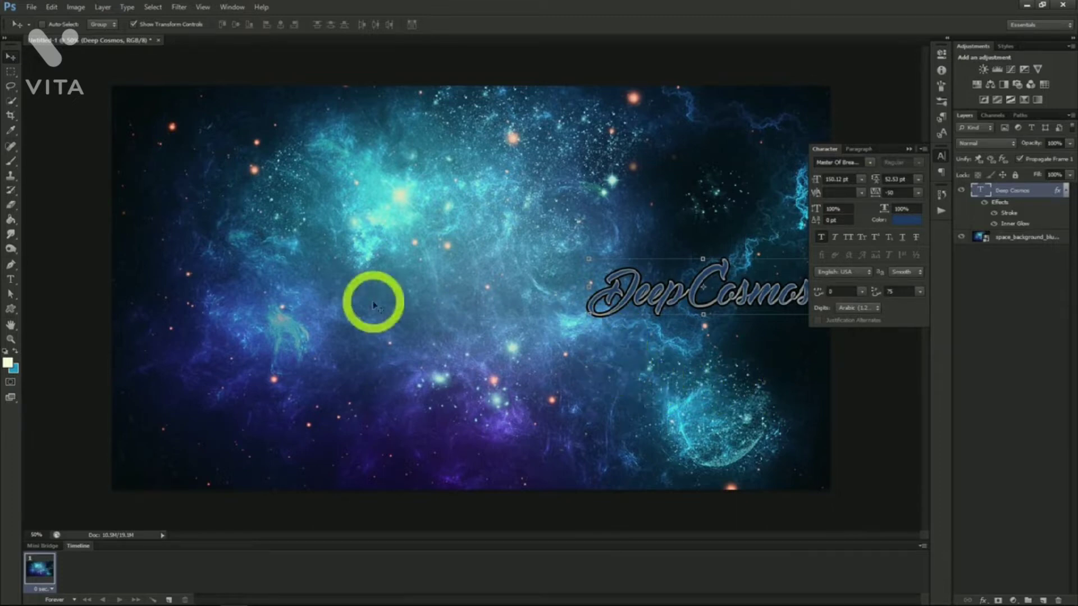
Add a new text layer reading "Space Exploration" near the middle of the canvas, just below "Deep Cosmos".
left_click(10, 279)
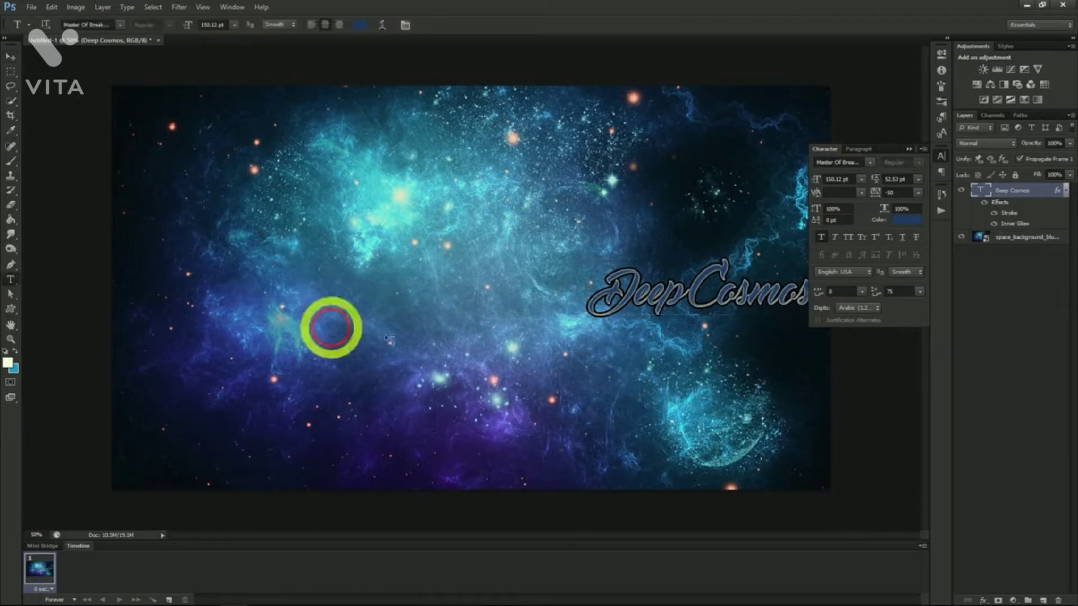
left_click(545, 338)
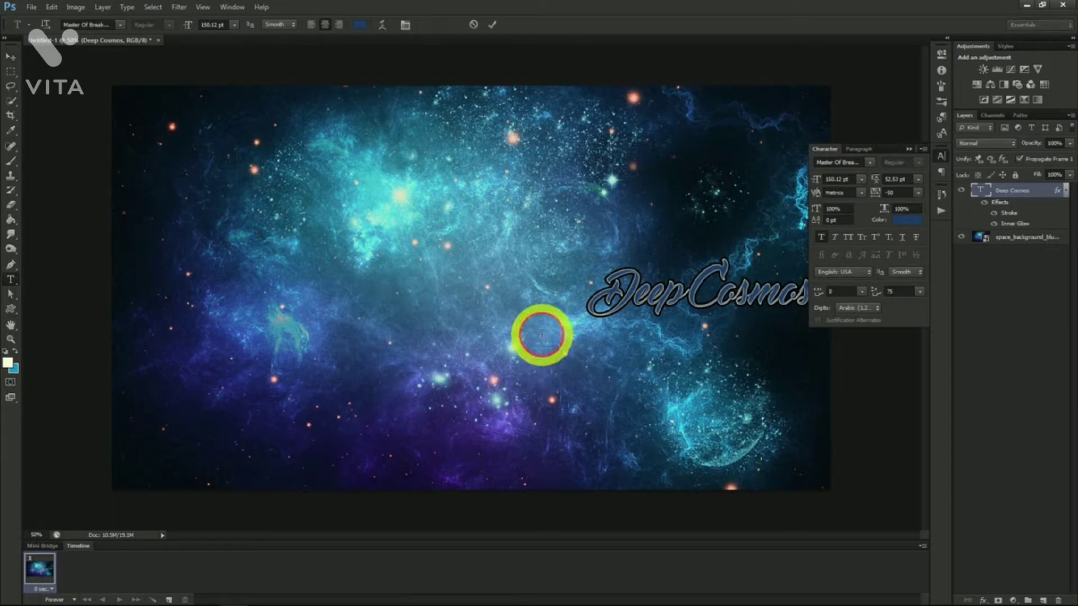
type("Space Exploratio")
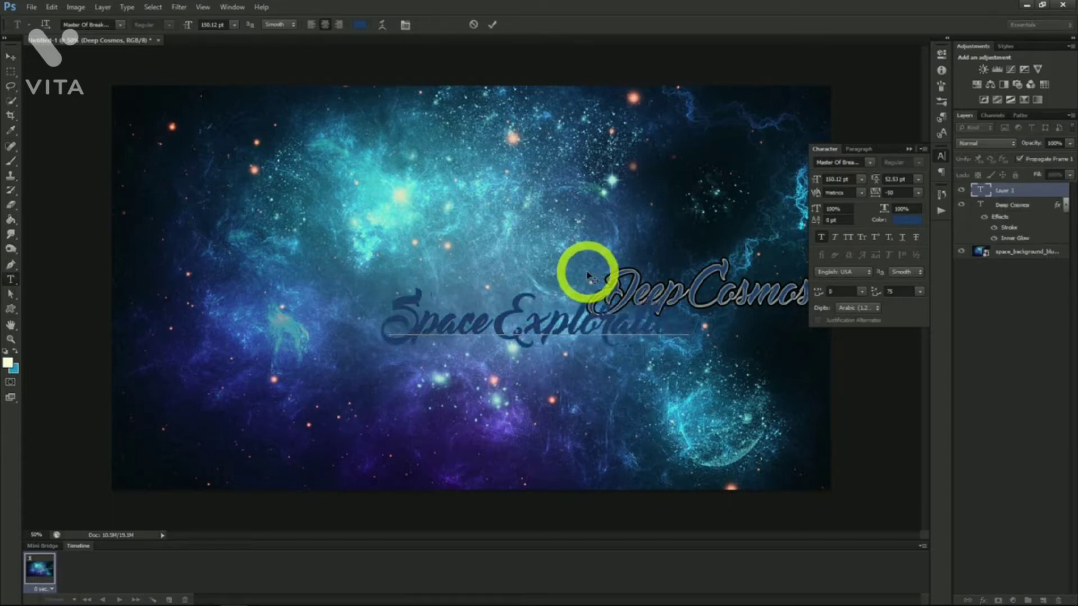
left_click(10, 57)
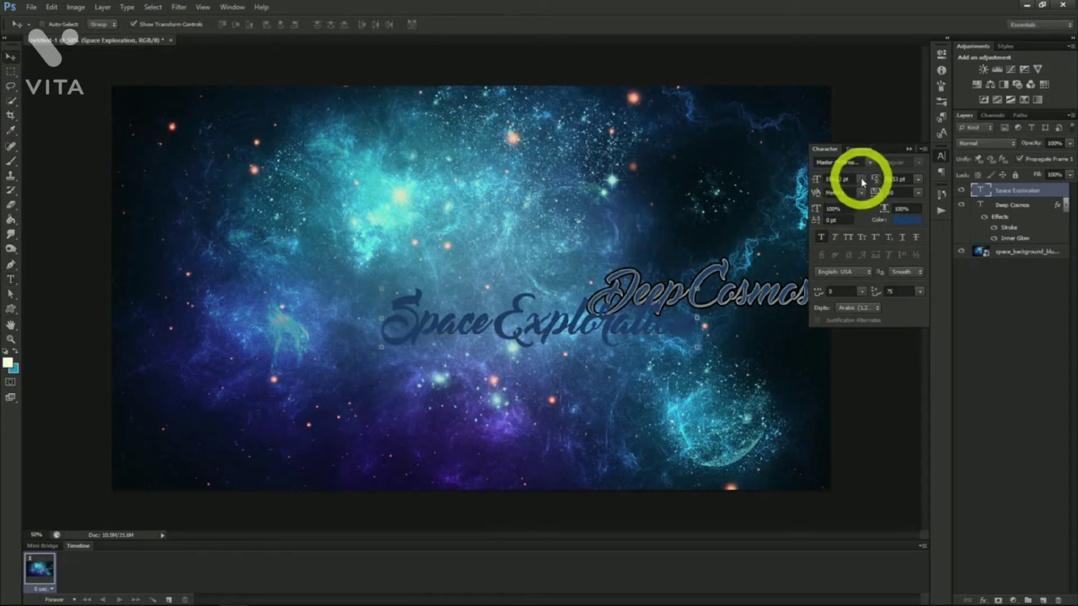
Change the "Space Exploration" text to an MPlantin font and nudge it slightly upward.
left_click(870, 161)
scroll(874, 212, "up", 1)
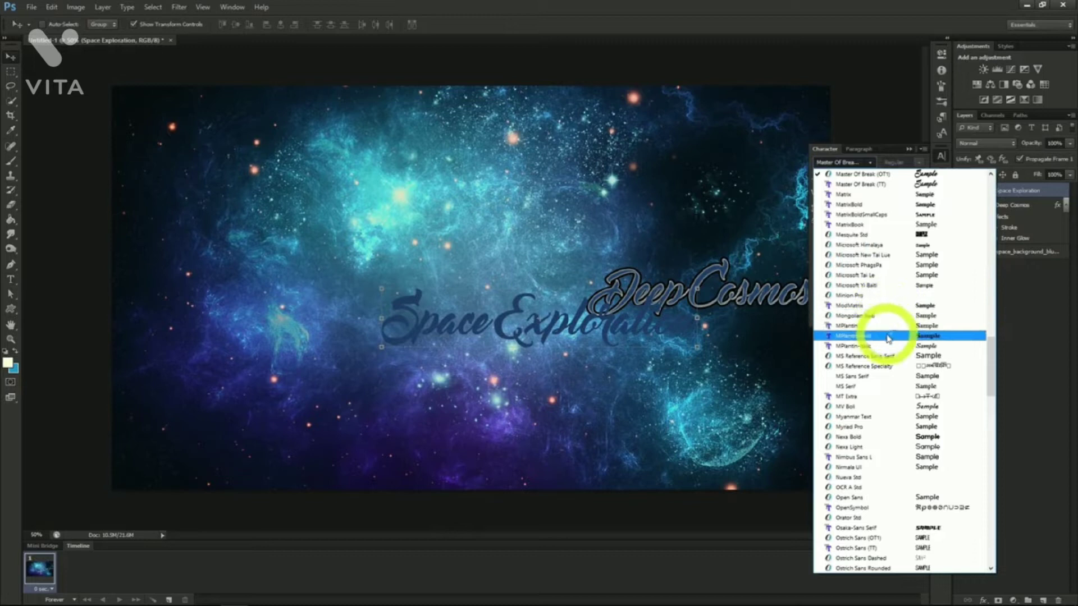
left_click(888, 335)
mouse_move(746, 356)
left_mouse_down()
mouse_move(746, 331)
mouse_move(749, 344)
left_mouse_up()
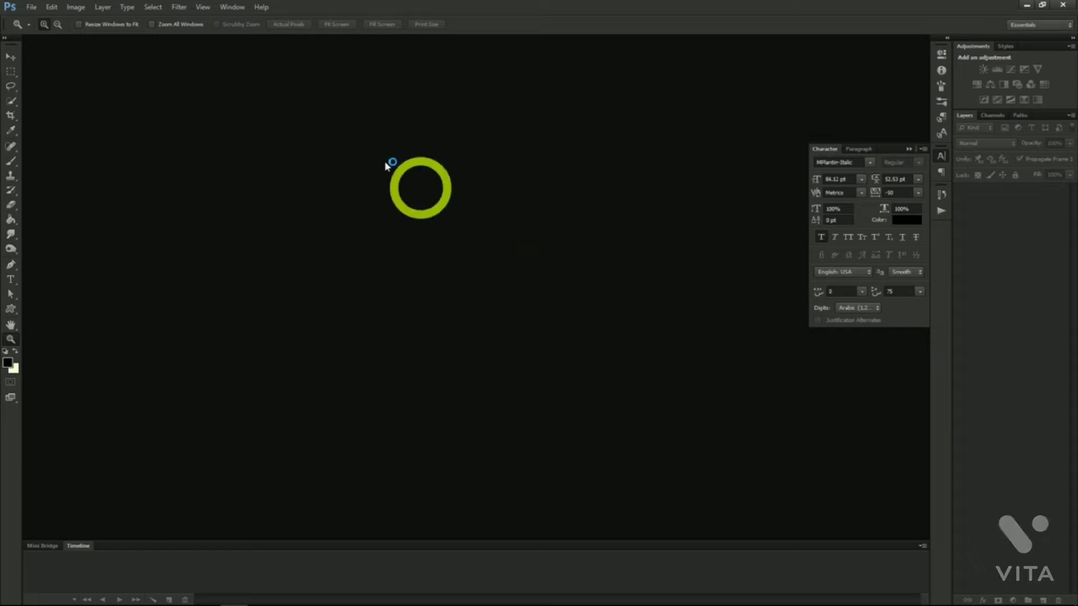
Create a new 851 × 315 pixel RGB document at 72 pixels/inch with a transparent background.
left_click(32, 9)
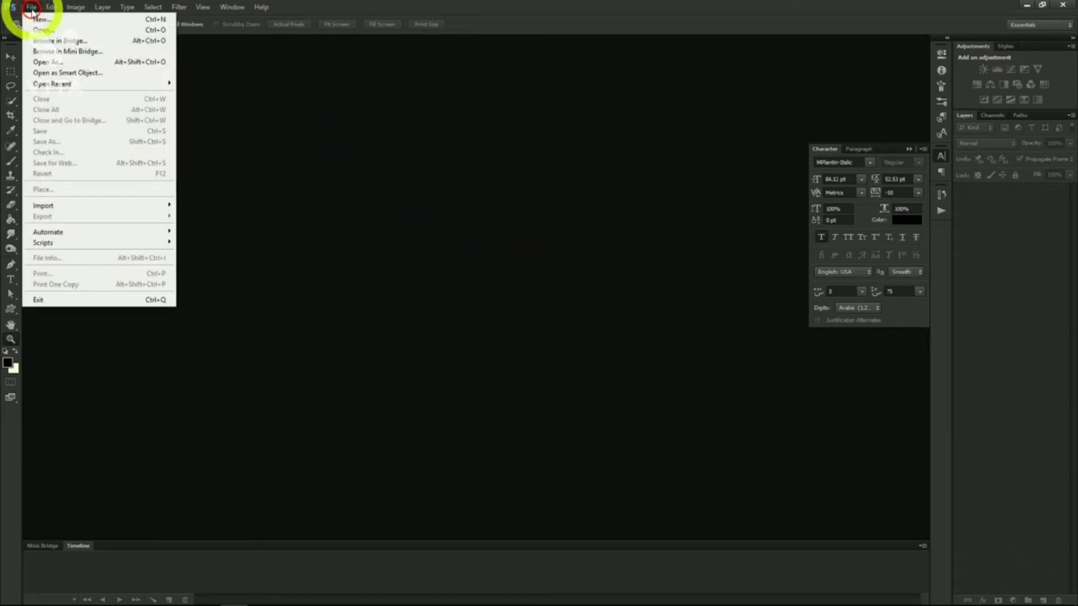
left_click(43, 20)
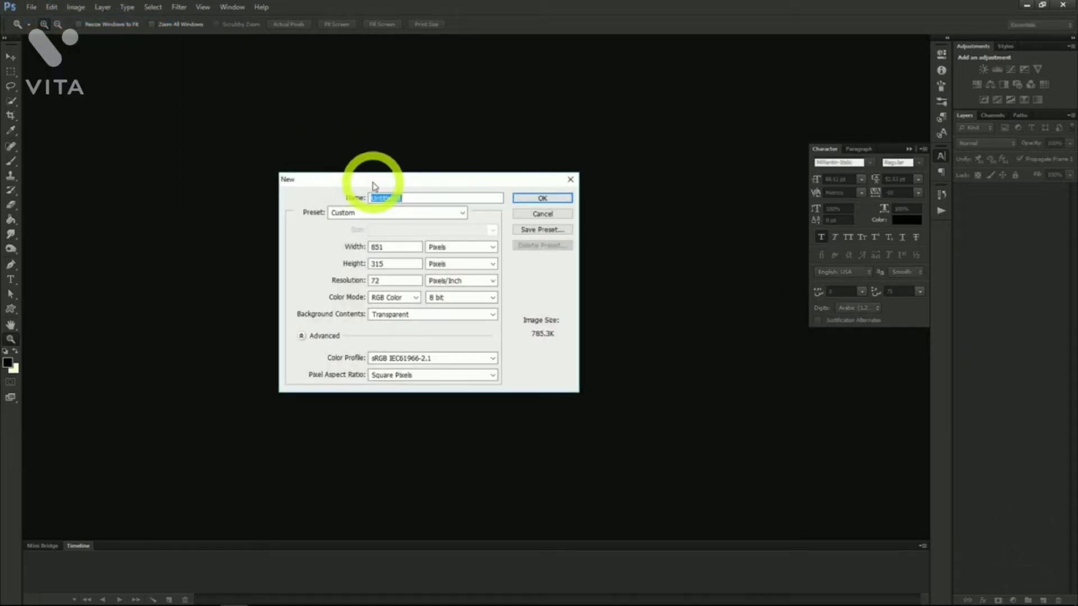
left_click(391, 247)
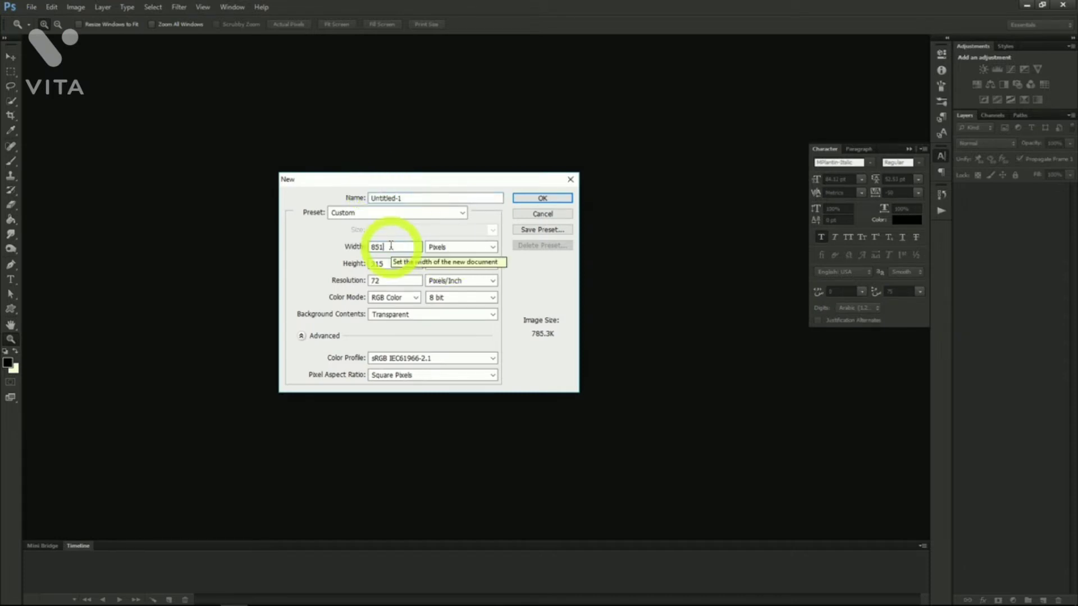
left_click(387, 262)
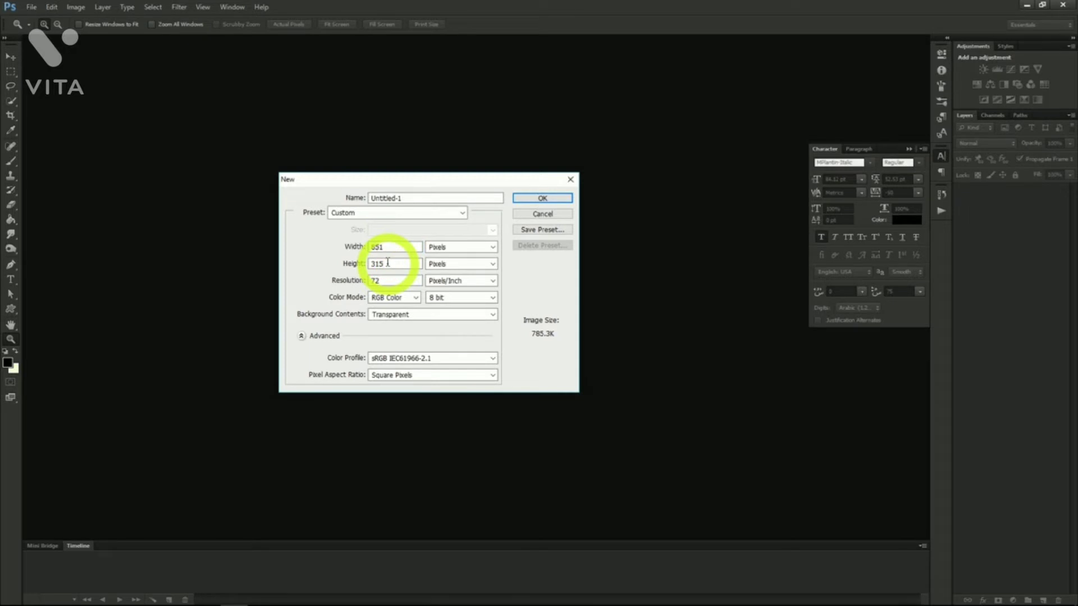
left_click(558, 201)
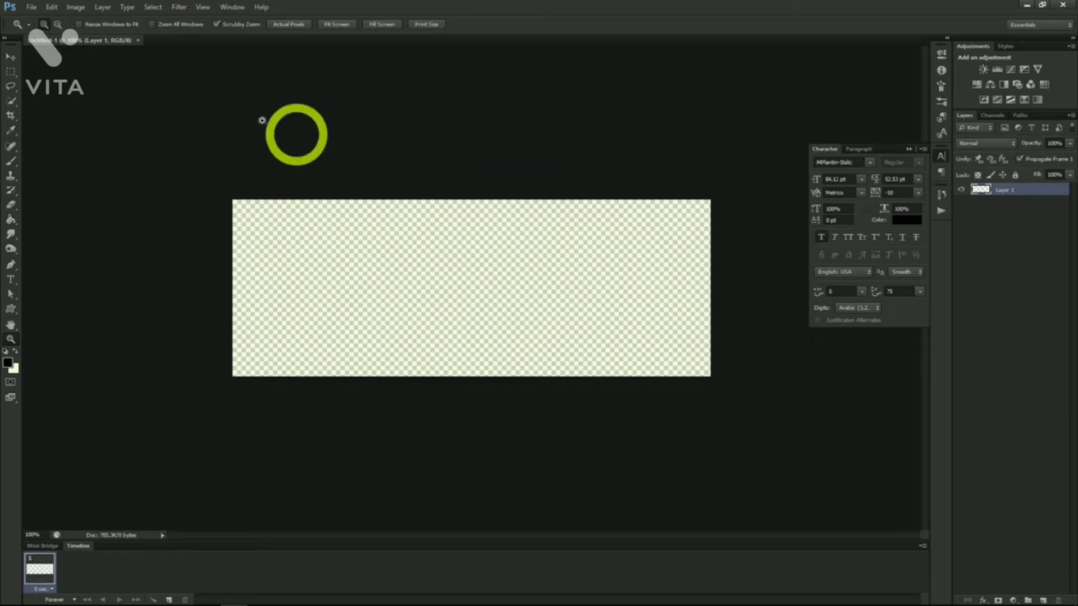
Open the science laboratory room PNG from the 07_PS_Photoshop Project 4 folder.
left_click(31, 7)
left_click(40, 29)
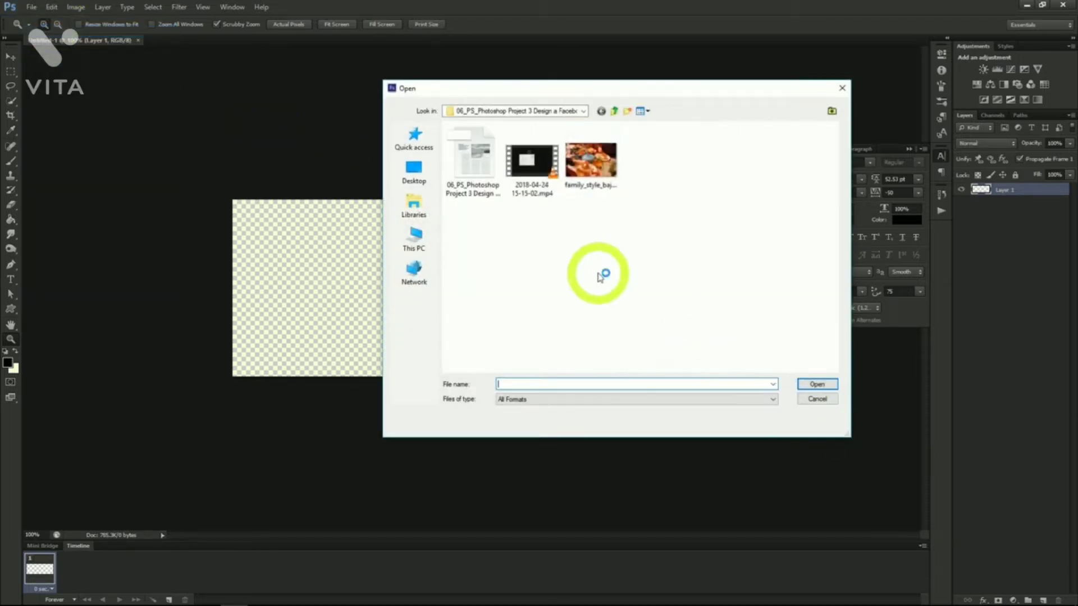
left_click(614, 111)
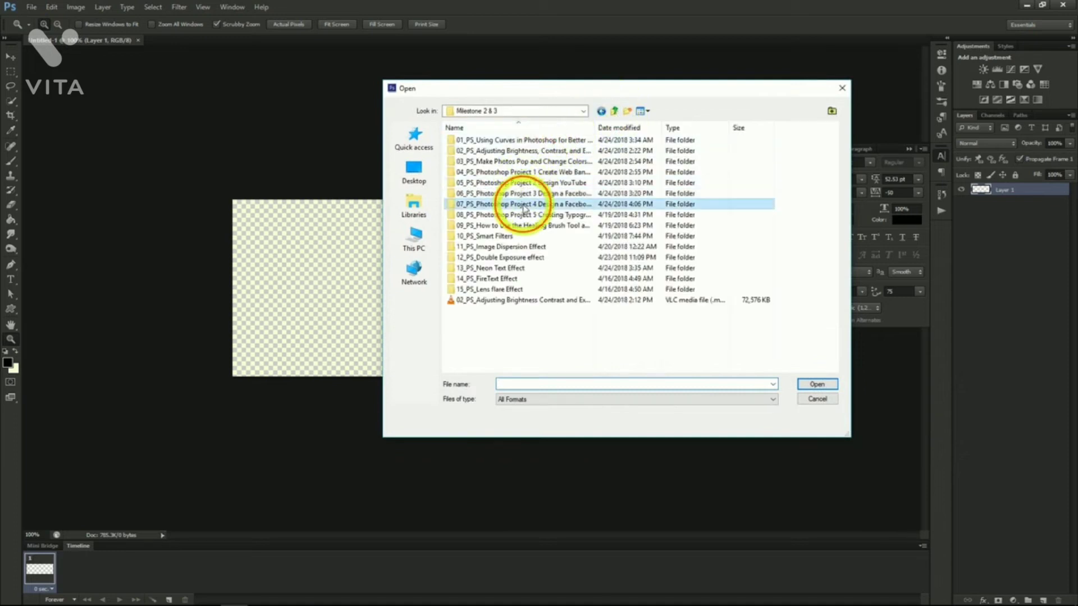
double_click(542, 204)
double_click(651, 169)
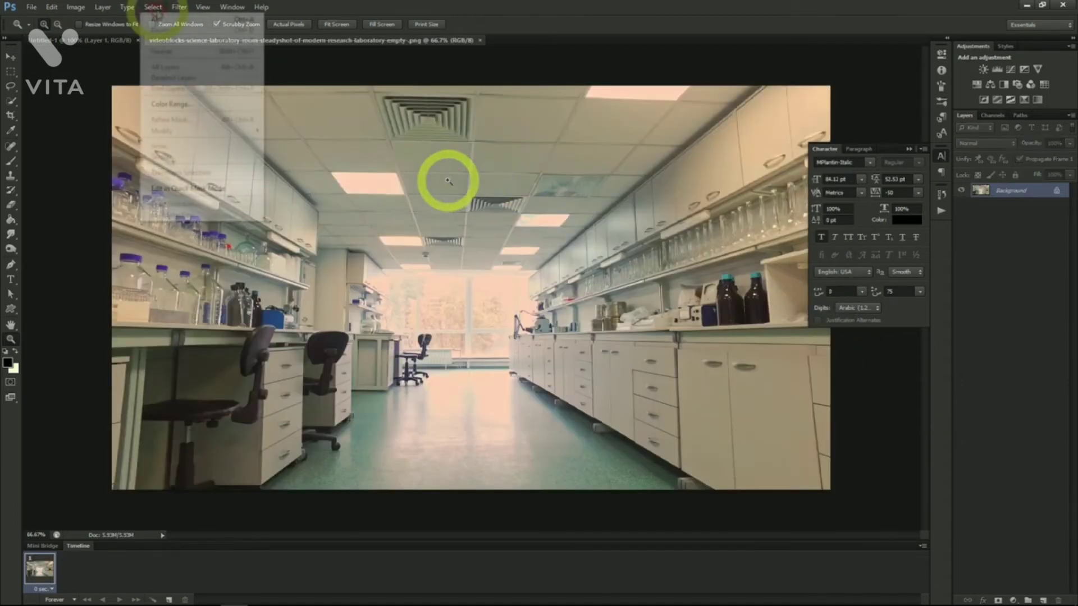
Copy the whole laboratory photo into the Untitled-1 document and shift it right so the bottle shelves fill the left side.
key("ctrl+a")
left_click(51, 7)
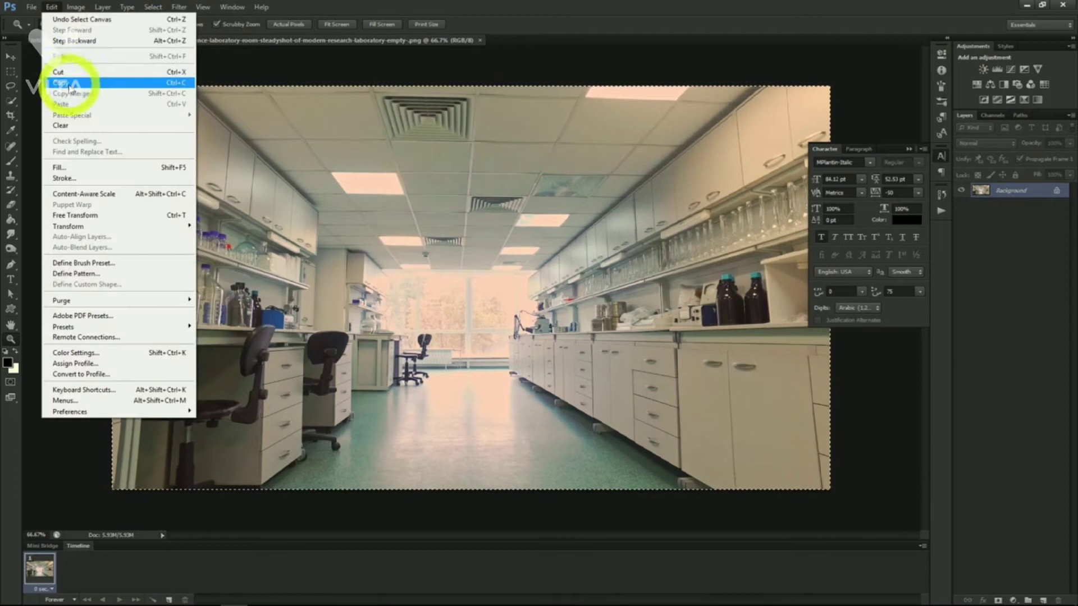
left_click(61, 83)
left_click(75, 42)
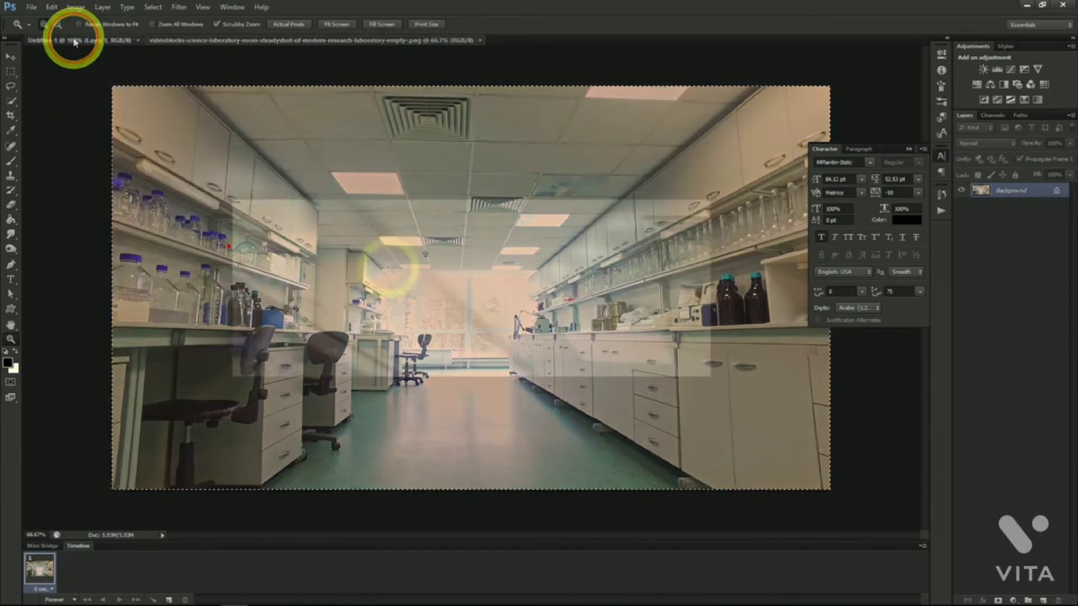
key("ctrl+v")
left_click(10, 56)
left_click_drag(452, 293, 668, 292)
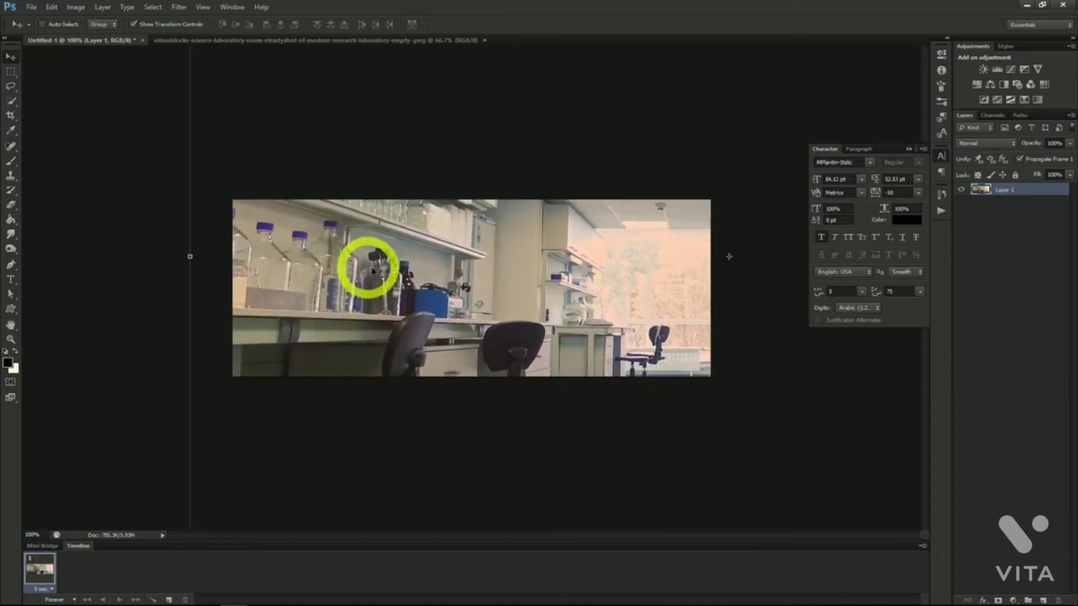
Add the text "Lab Crew 76" in black over the laboratory photo.
left_click(10, 279)
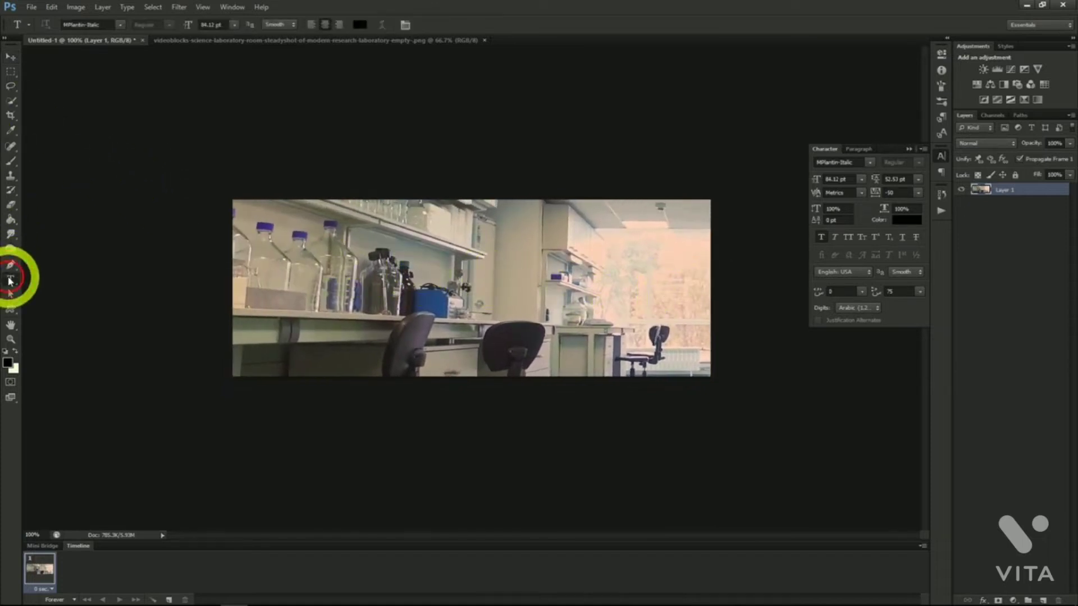
left_click(396, 292)
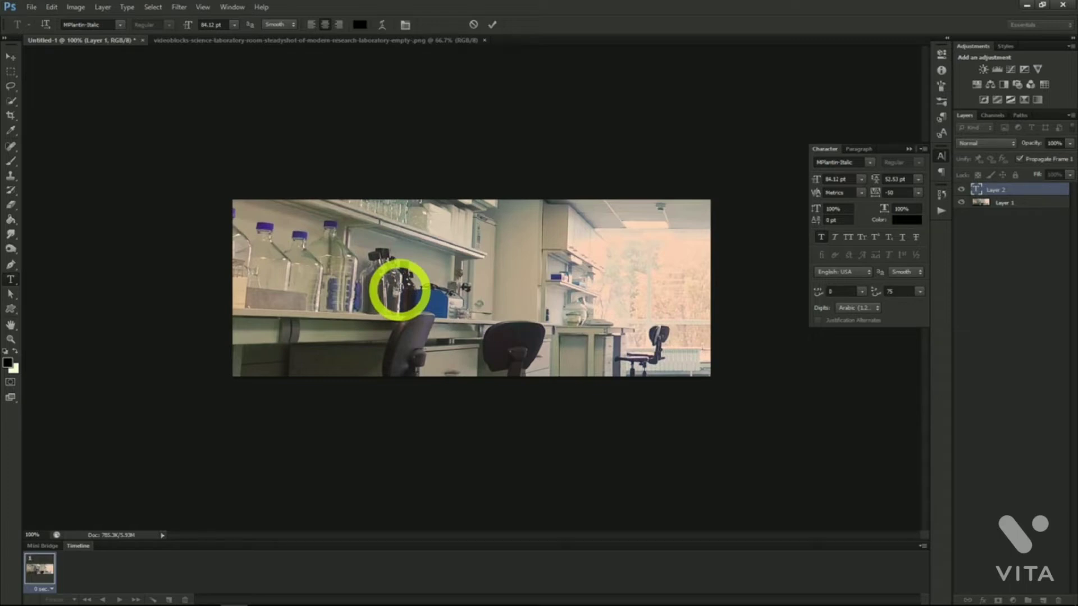
type("Lab")
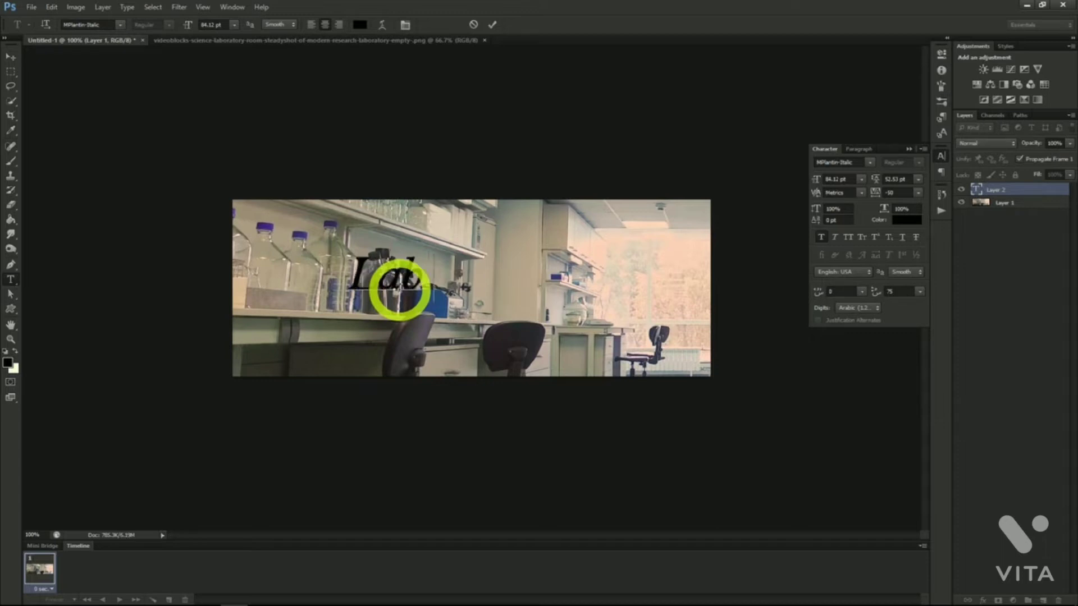
type(" Crew 7")
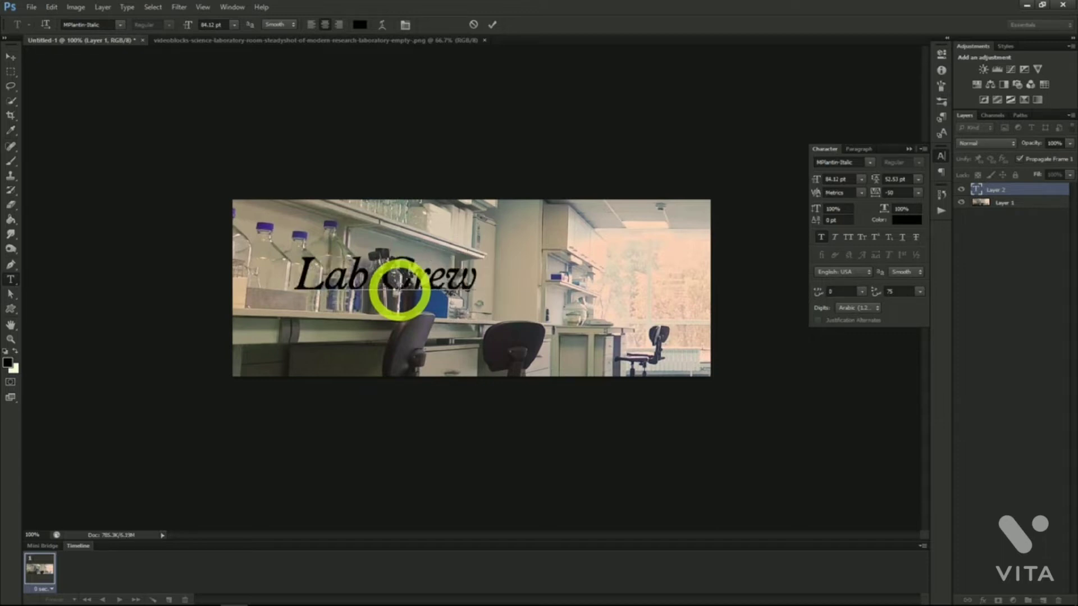
type("6")
left_click(11, 56)
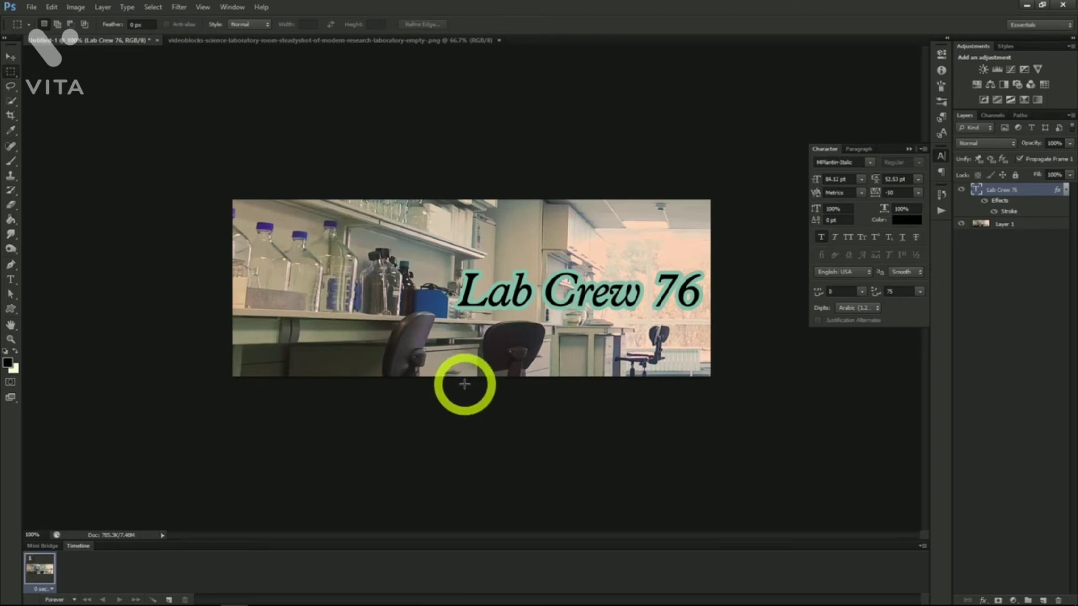
Save the Lab Crew 76 cover as a Photoshop file with Maximize Compatibility enabled.
left_click(31, 7)
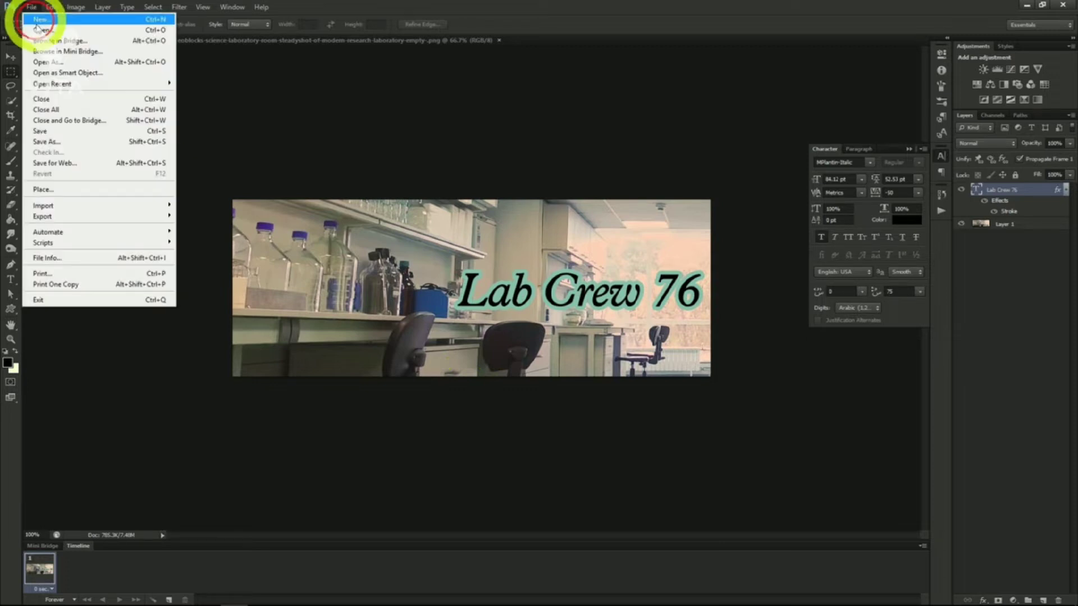
left_click(53, 142)
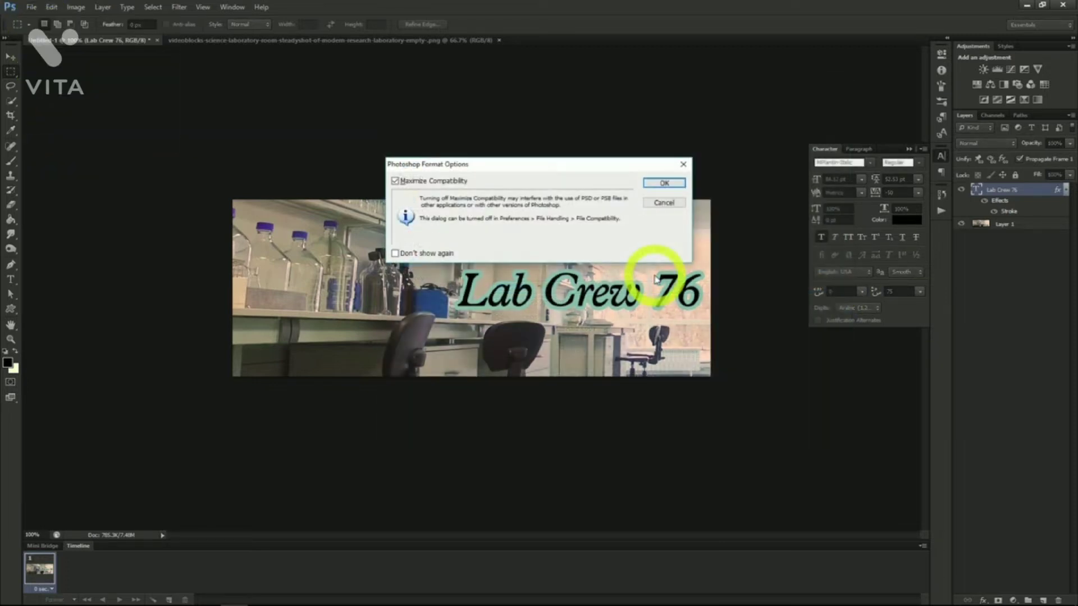
left_click(672, 185)
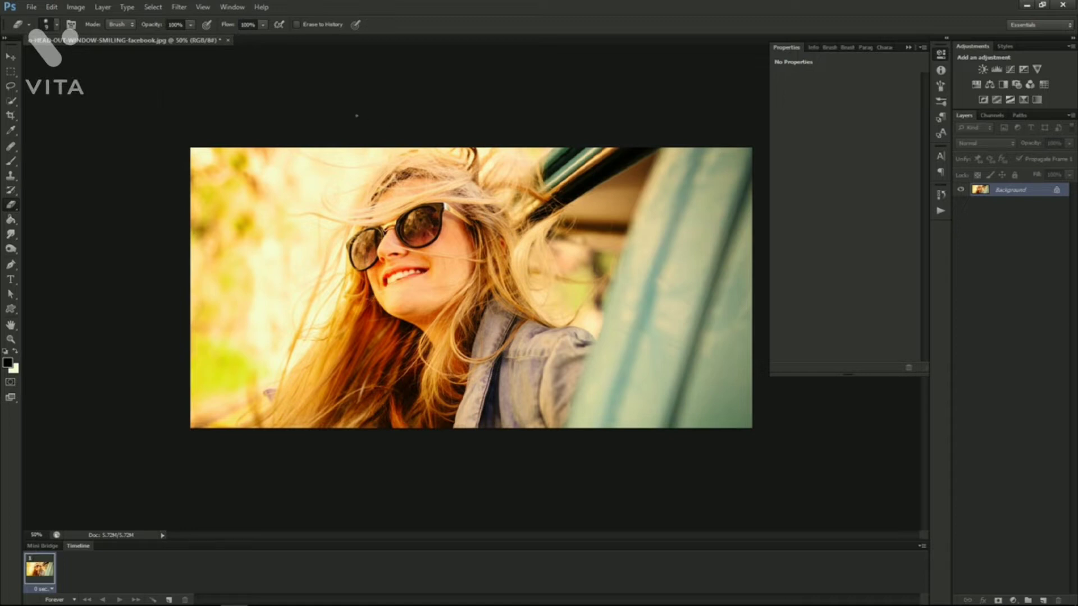
Add a Curves adjustment layer named "Lomography Effect" above the photo of the woman in sunglasses.
left_click(102, 6)
mouse_move(142, 107)
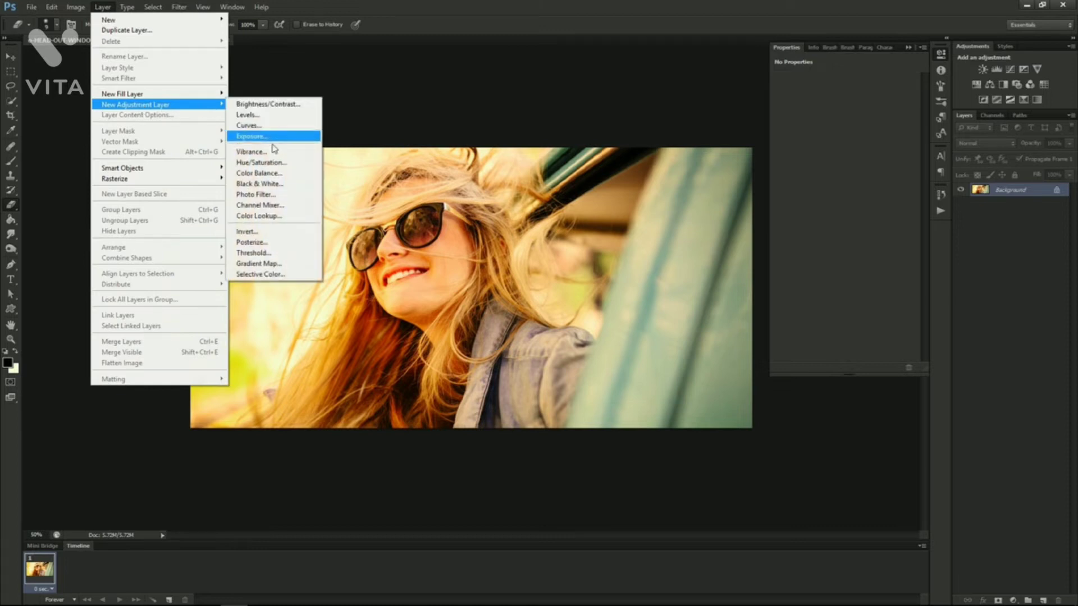
left_click(249, 126)
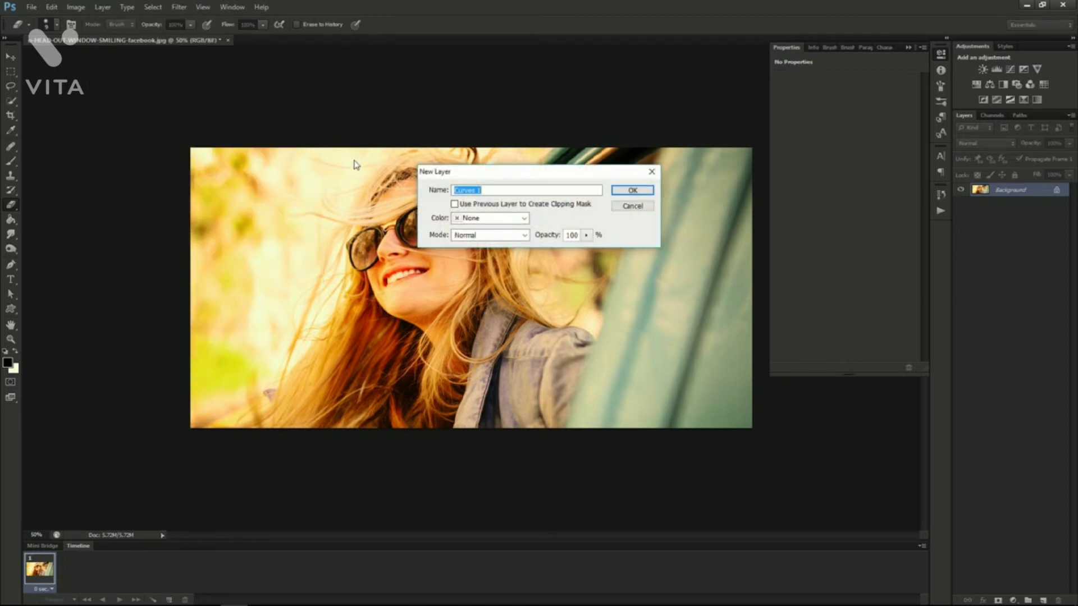
type("Lomography Effect")
left_click(633, 190)
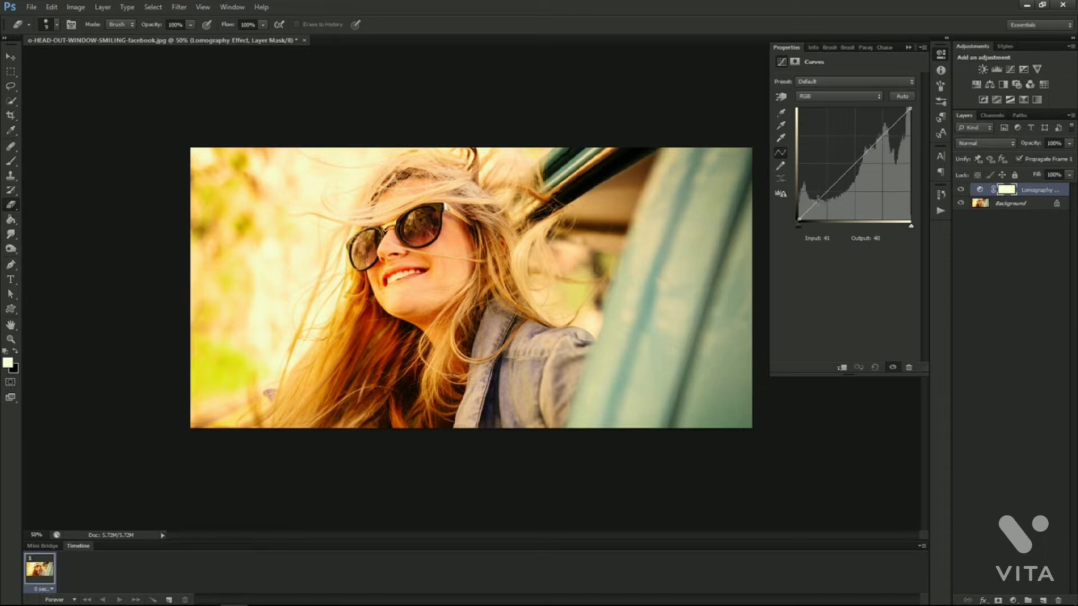
Shape the RGB curve into a slight S, lowering the shadows at input 47 to 35 and raising the highlights at input 190 to 196.
left_click(818, 199)
left_click_drag(819, 199, 819, 201)
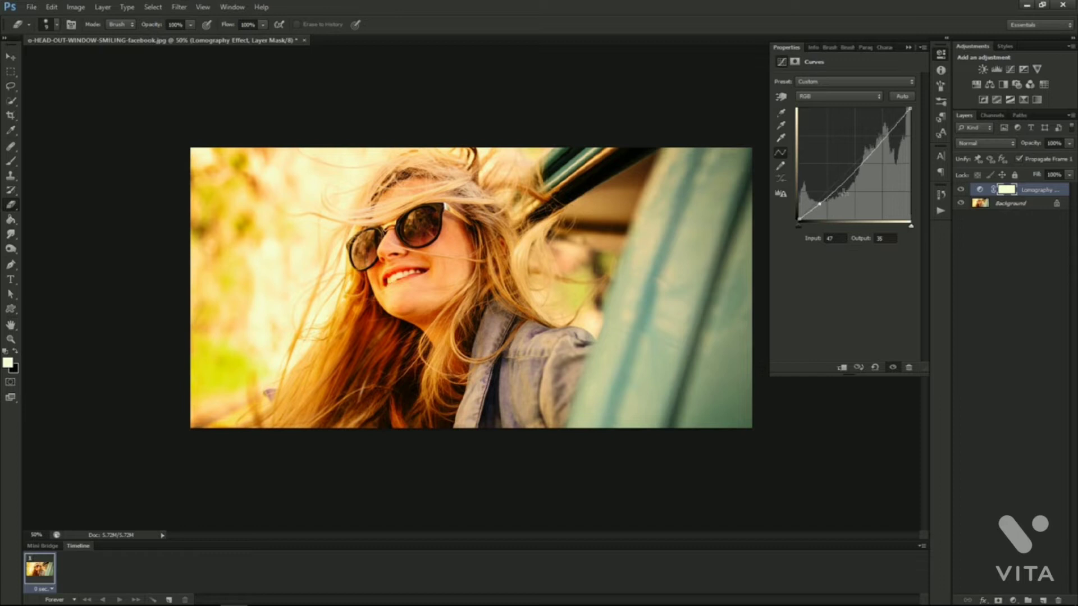
left_click(883, 138)
left_click_drag(883, 139, 882, 135)
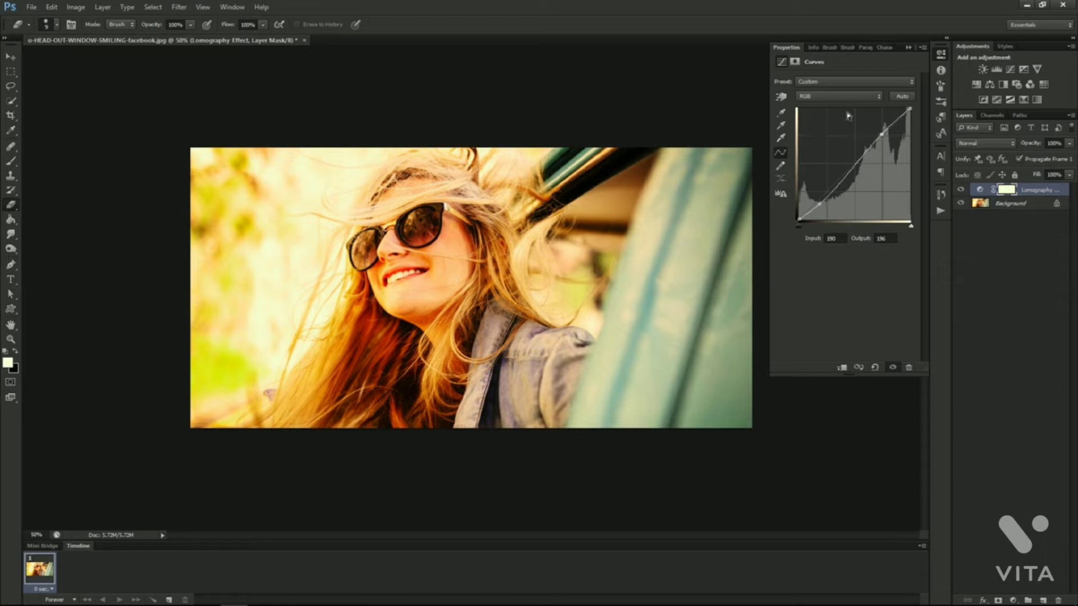
Lower the shadows of the Red channel curve with a point at input 41, output 28.
left_click(829, 97)
left_click(824, 106)
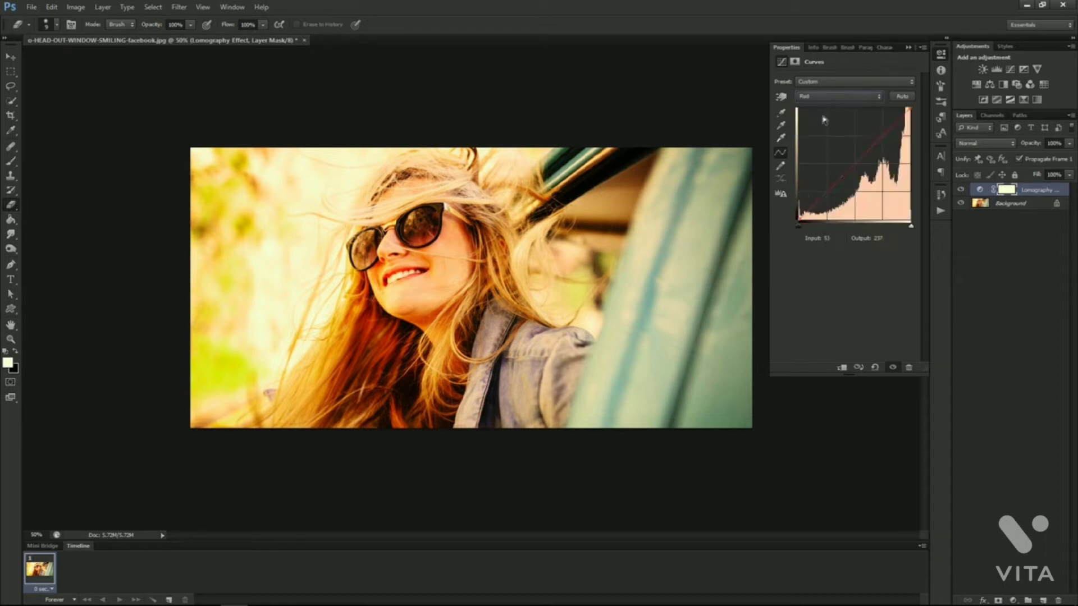
left_click(815, 203)
left_click_drag(815, 203, 816, 205)
left_click_drag(817, 204, 815, 207)
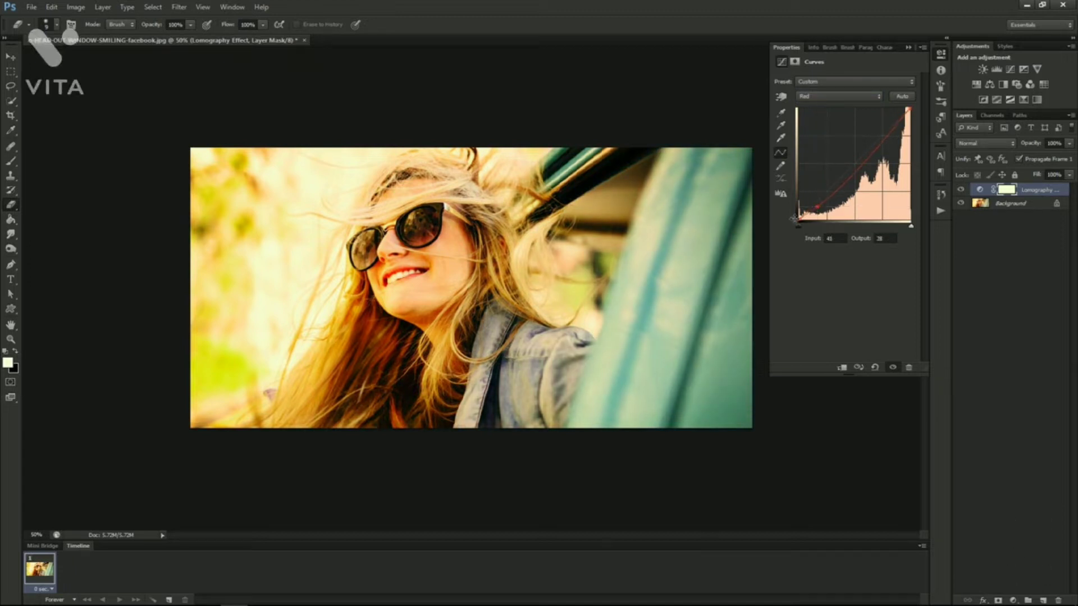
Shape the Green channel curve, raising the shadows at input 51 to 55 and slightly lowering the highlights.
left_click_drag(798, 218, 799, 216)
left_click(839, 99)
left_click(821, 127)
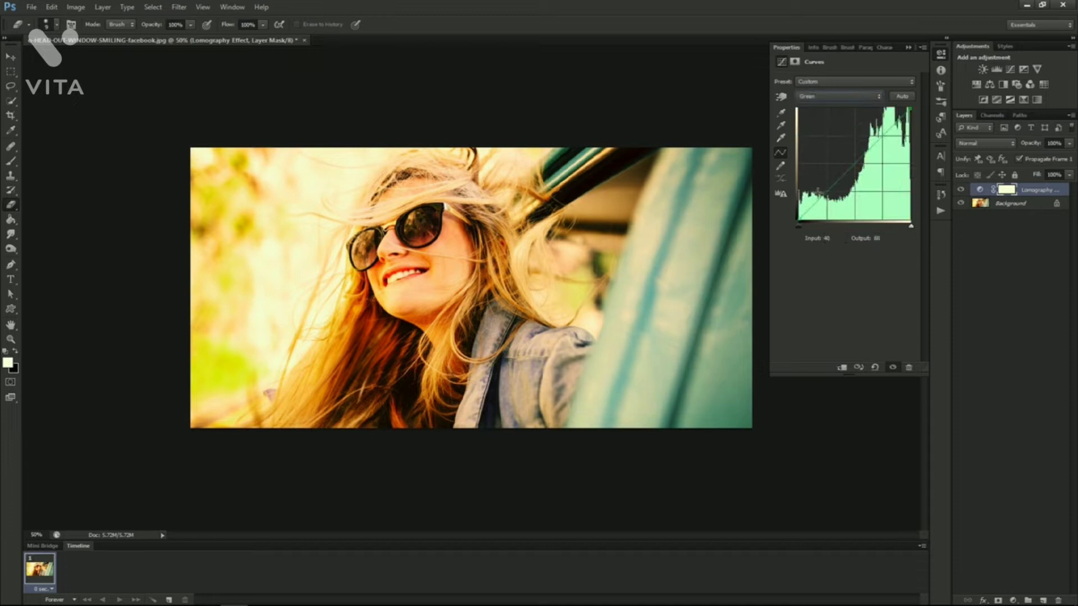
left_click(821, 197)
left_click_drag(821, 197, 821, 195)
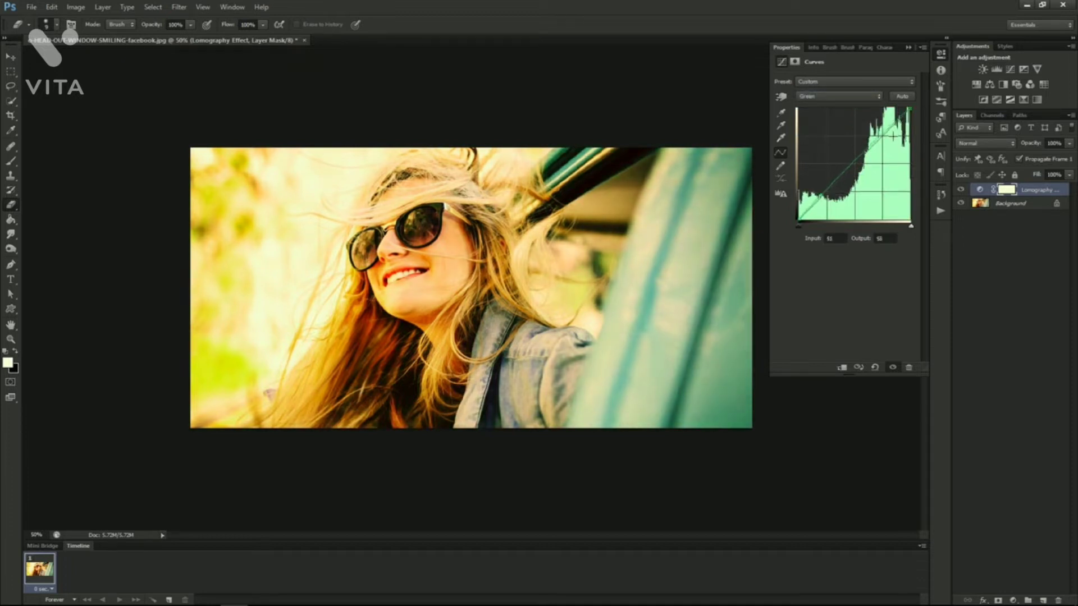
left_click(881, 136)
left_click_drag(882, 136, 886, 140)
Shape the Blue channel curve, raising the shadows slightly and lowering the highlights at input 196 to 178.
left_click(851, 98)
left_click(831, 134)
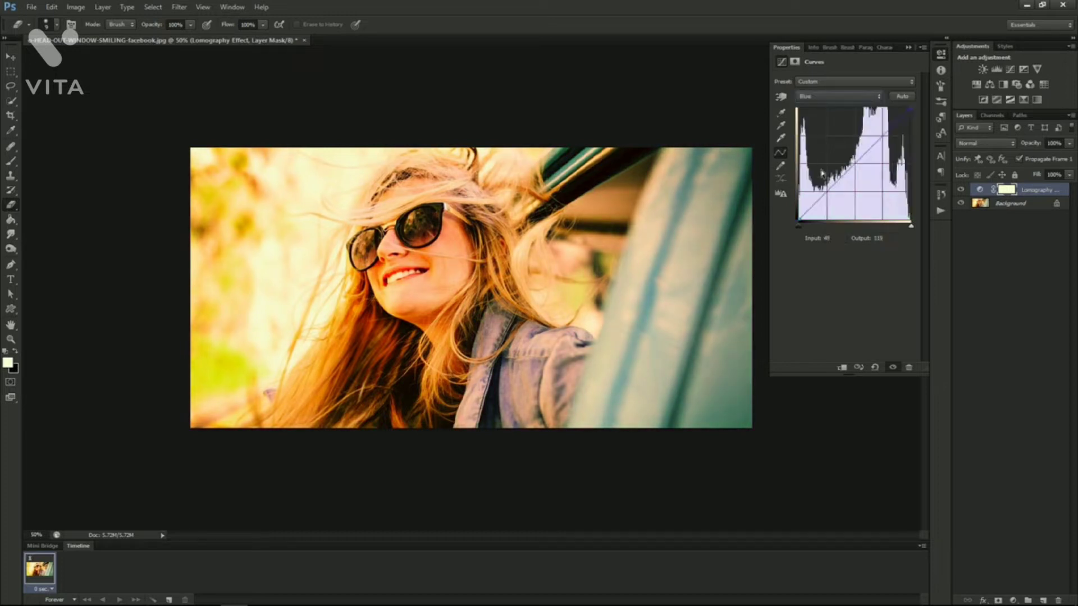
left_click_drag(819, 199, 817, 197)
left_click_drag(883, 138, 885, 142)
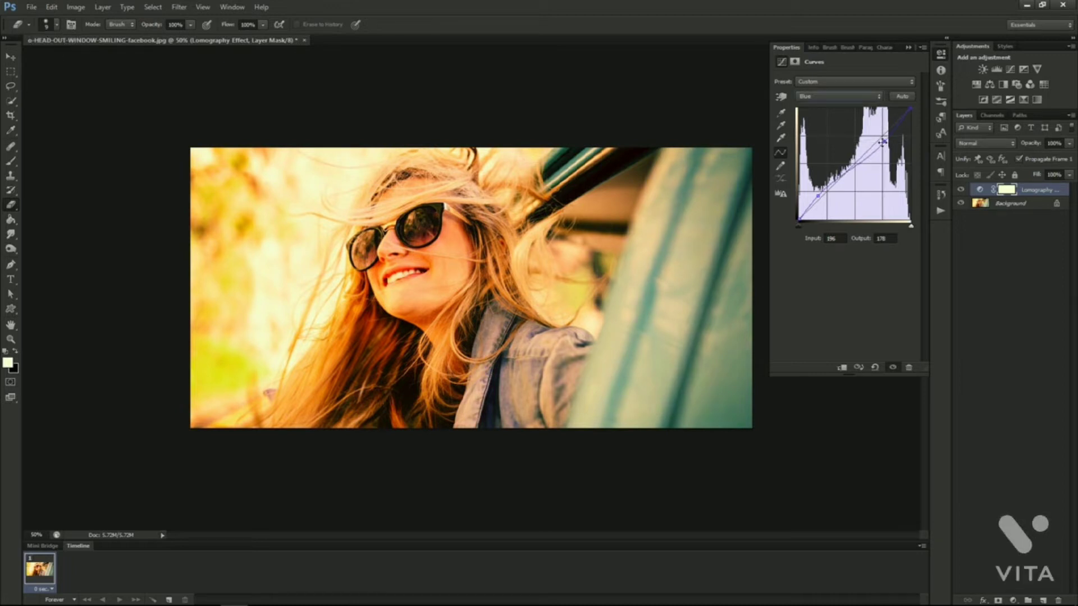
Fade the blacks by raising the black point of the RGB curve to output 31.
left_click(822, 84)
left_click(819, 85)
left_click(818, 96)
left_click(818, 107)
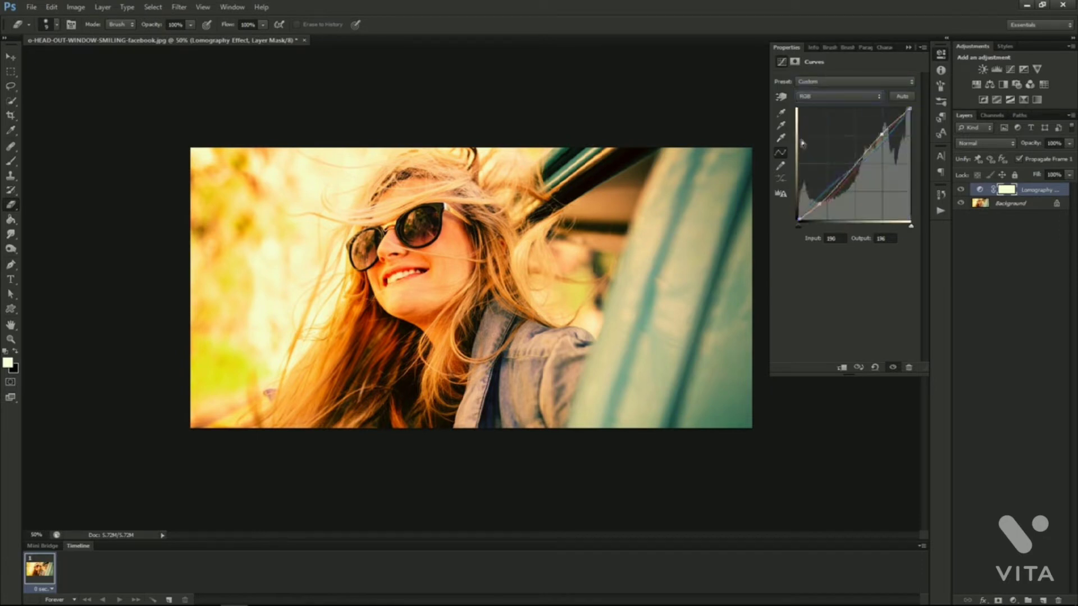
left_click_drag(799, 220, 799, 207)
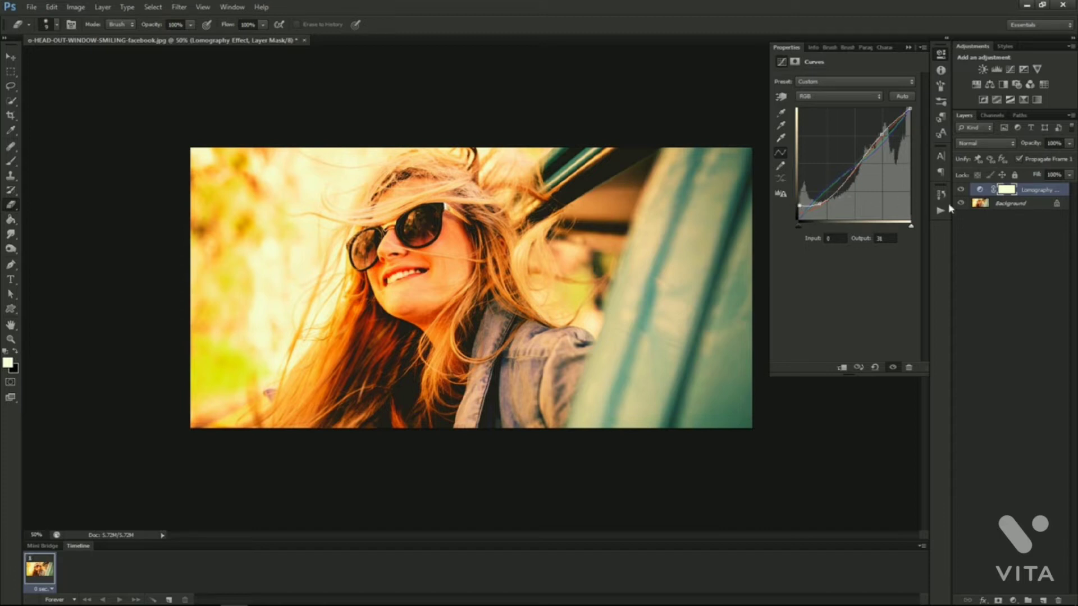
Reduce the Lomography Effect layer's opacity to about 55%.
left_click(1069, 145)
left_click(1046, 159)
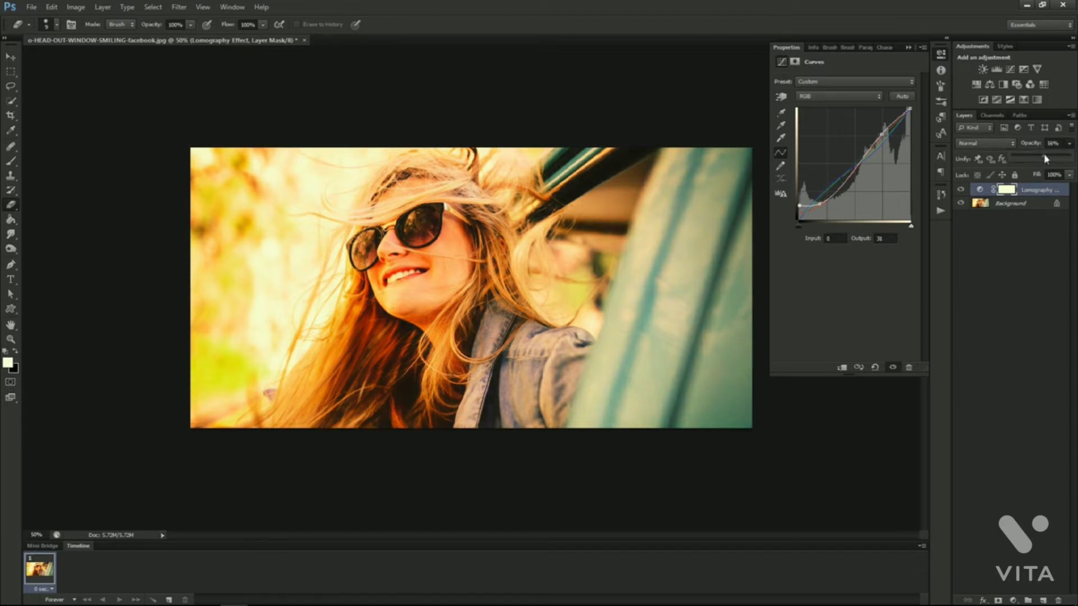
left_click_drag(1045, 157, 1044, 156)
left_click(1070, 146)
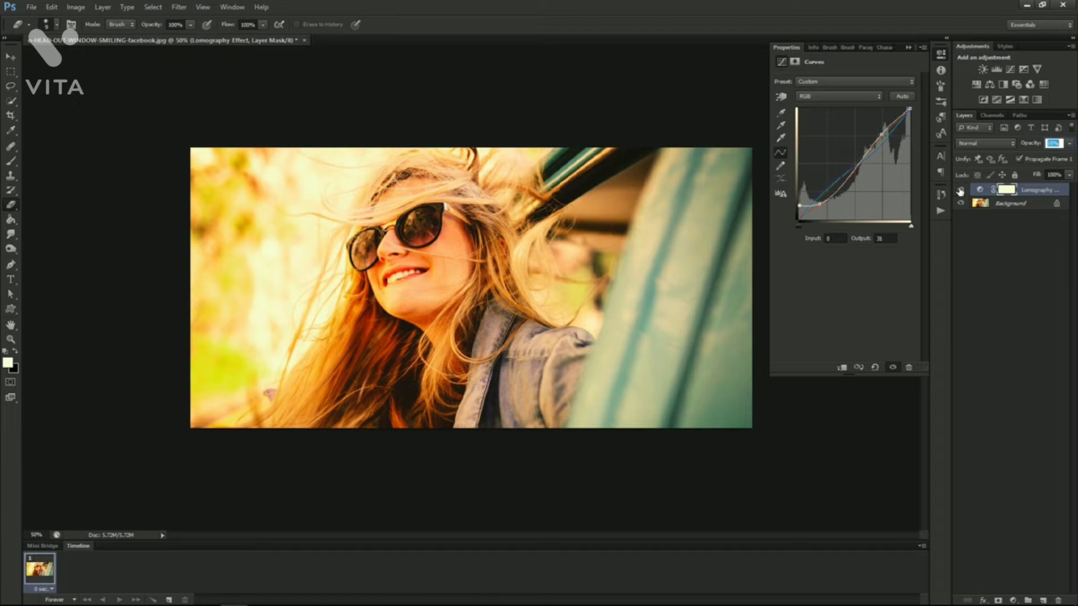
Compare the photo with and without the Lomography Effect layer by toggling its visibility.
left_click(960, 192)
left_click(961, 192)
left_click(960, 192)
left_click(960, 192)
left_click(961, 192)
left_click(960, 192)
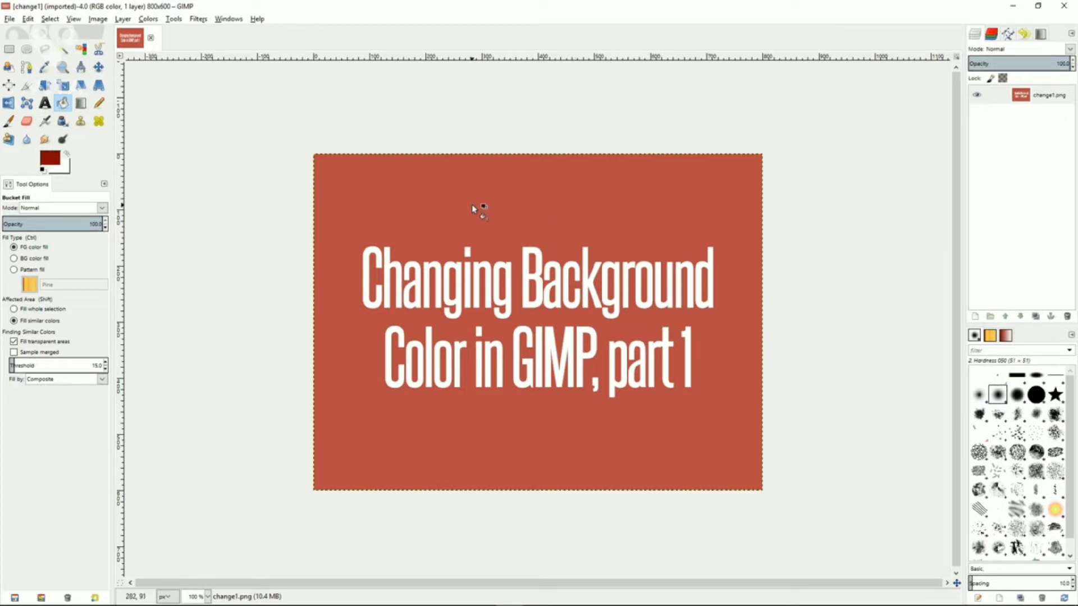
In GIMP, sample the red background of change1.png and make it transparent with Color to Alpha, using color c05444.
key("o")
left_click(399, 229)
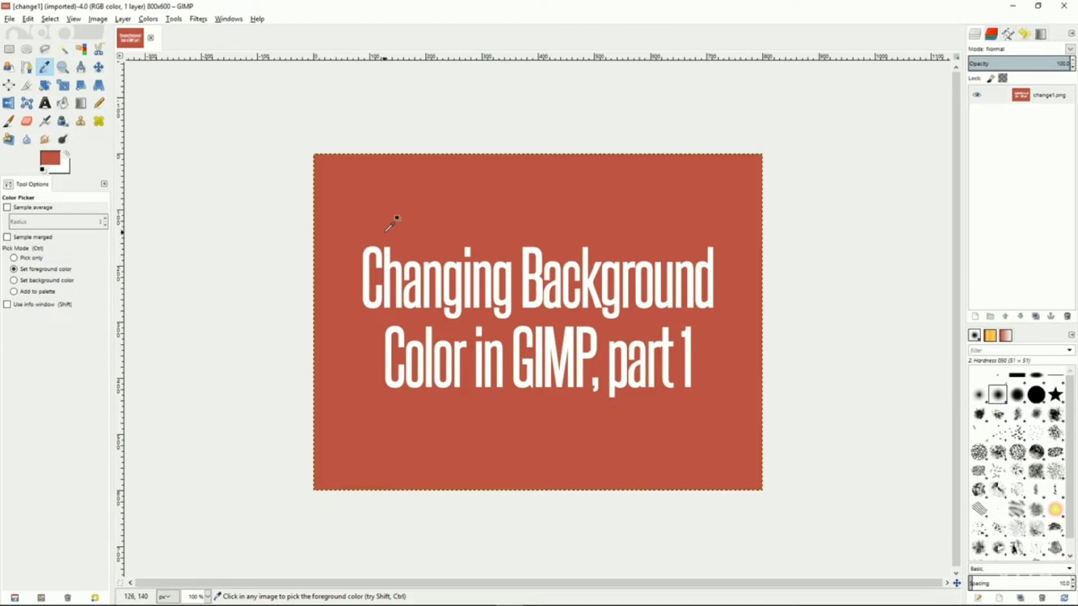
left_click(148, 19)
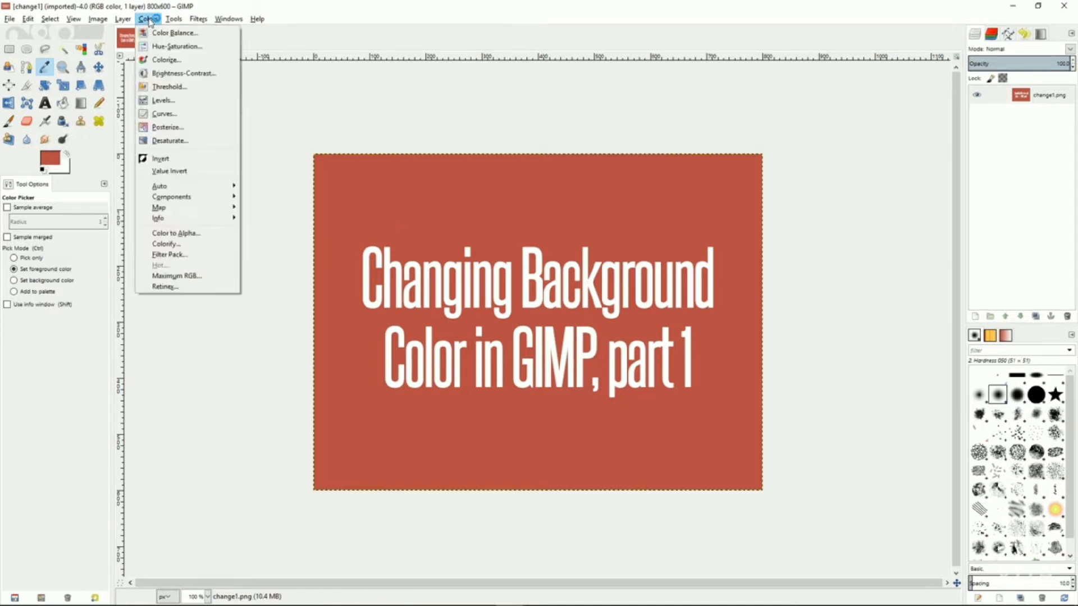
left_click(187, 234)
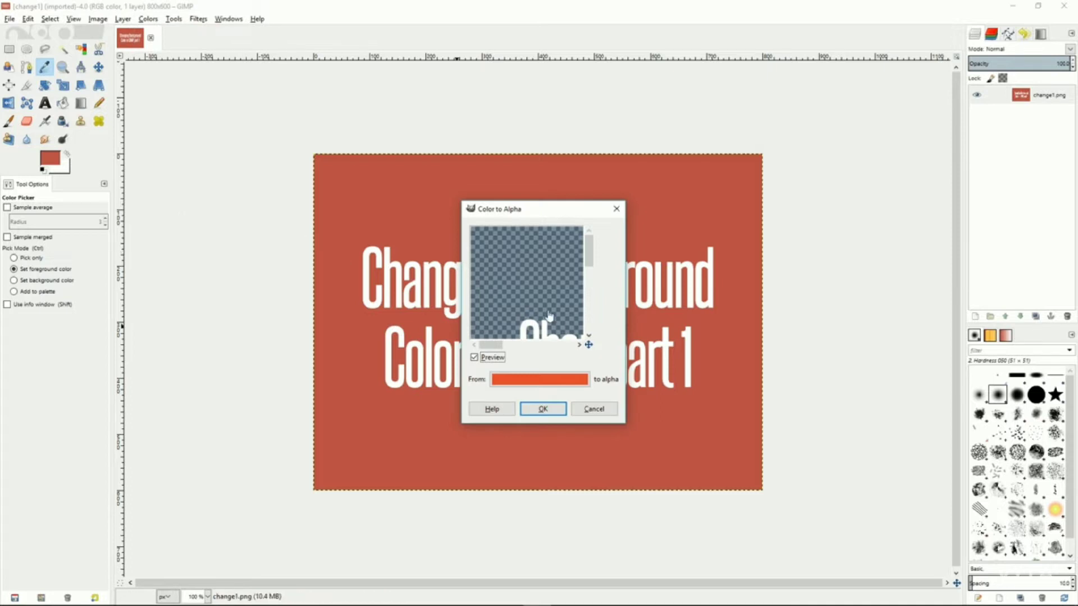
left_click(541, 386)
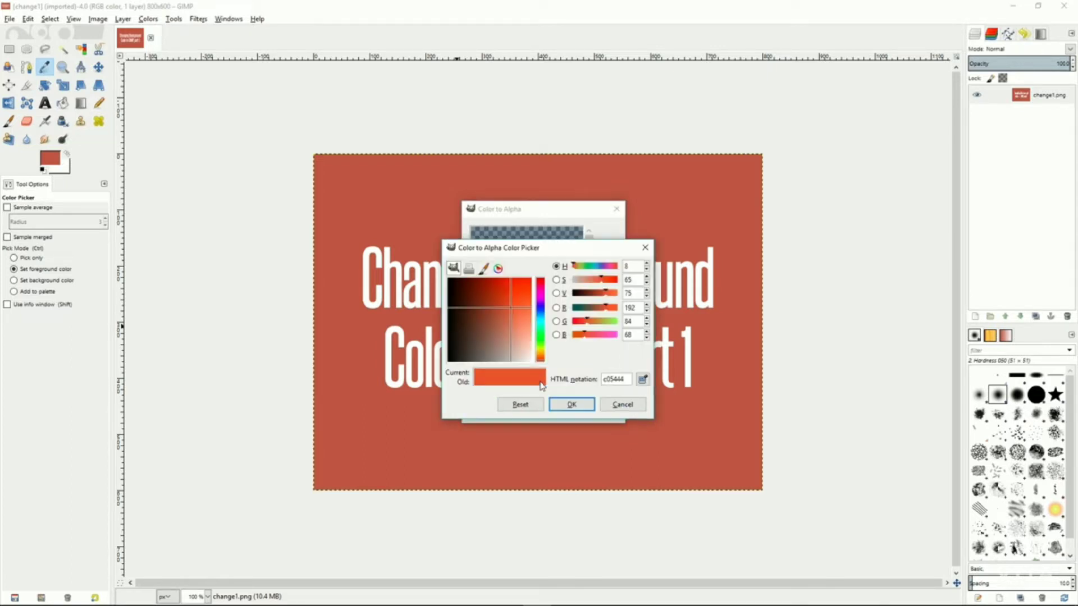
left_click(644, 381)
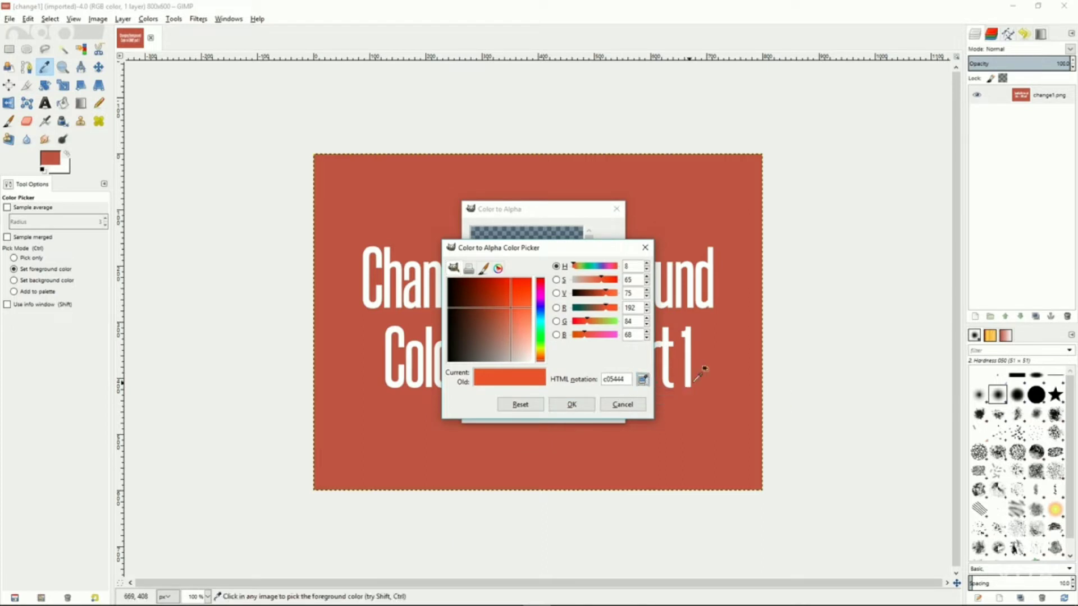
left_click(714, 379)
left_click(720, 371)
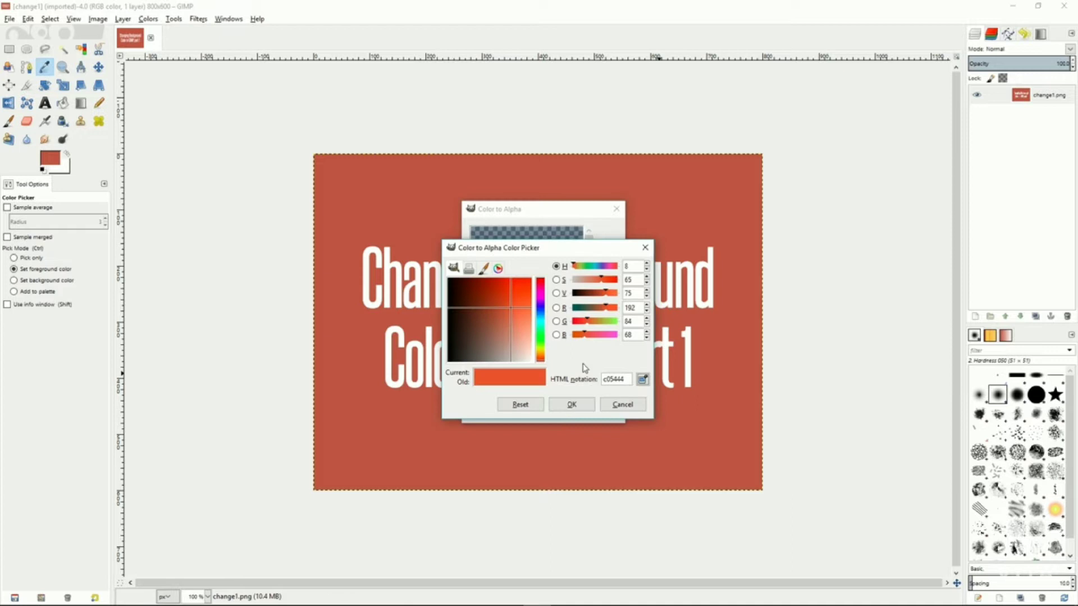
left_click(573, 404)
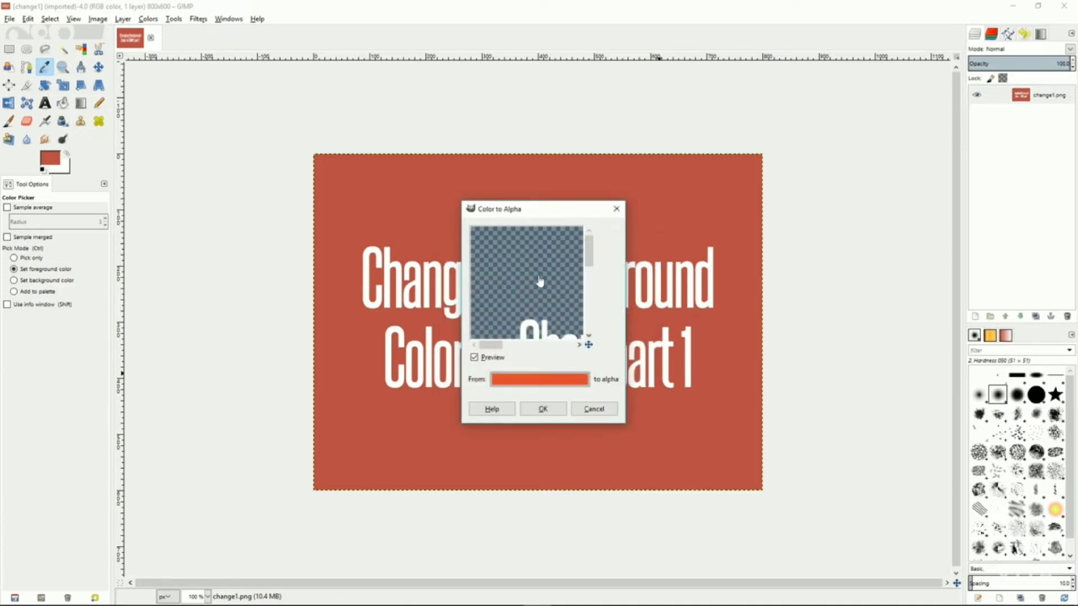
left_click_drag(541, 289, 521, 282)
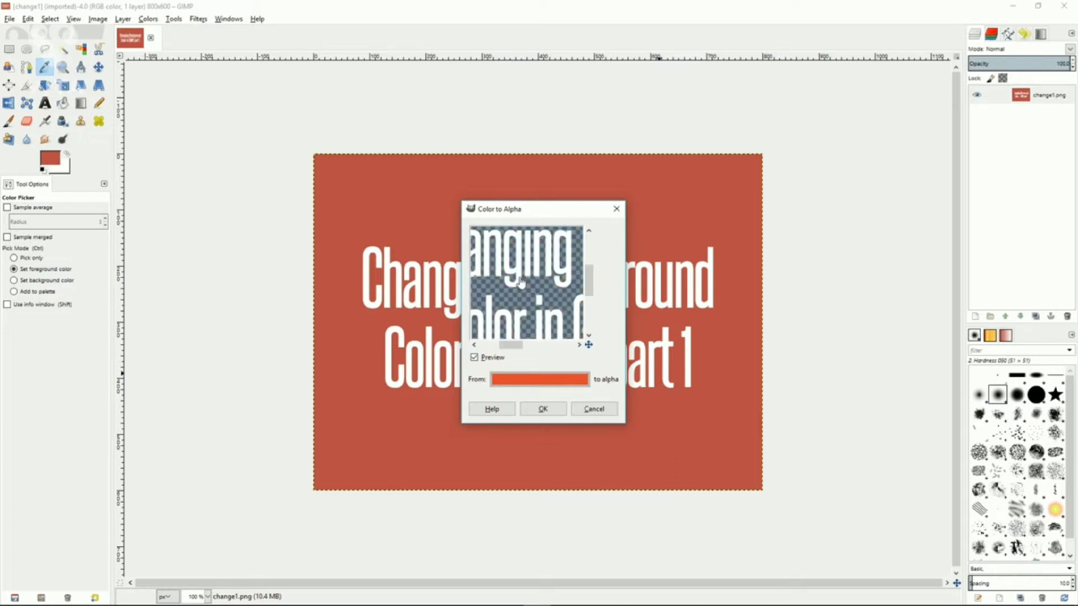
left_click(543, 410)
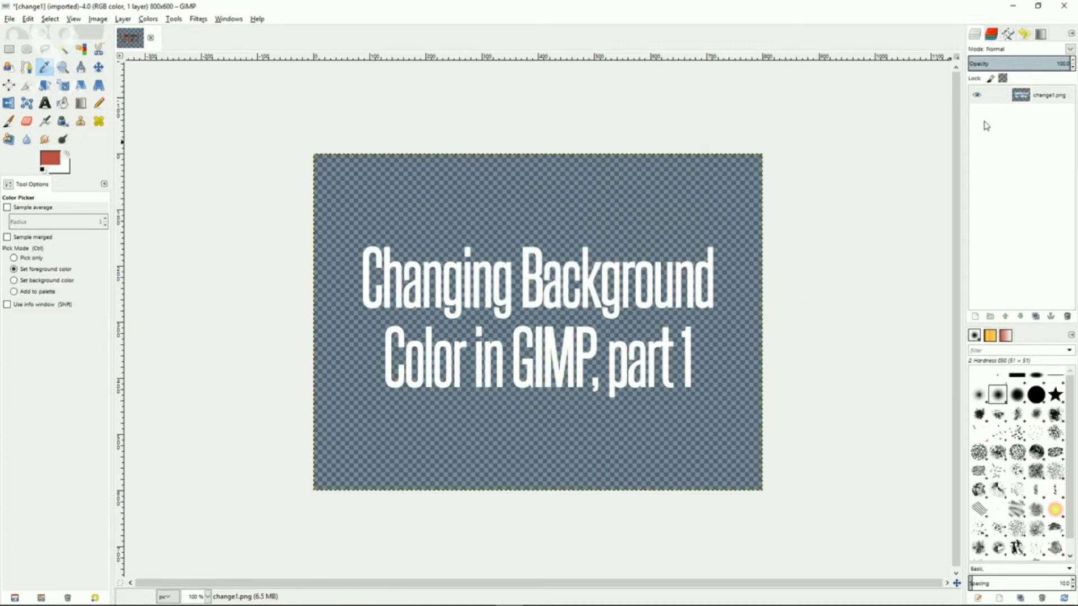
Add a new 800 × 600 px transparent layer and place it below the text layer.
right_click(995, 201)
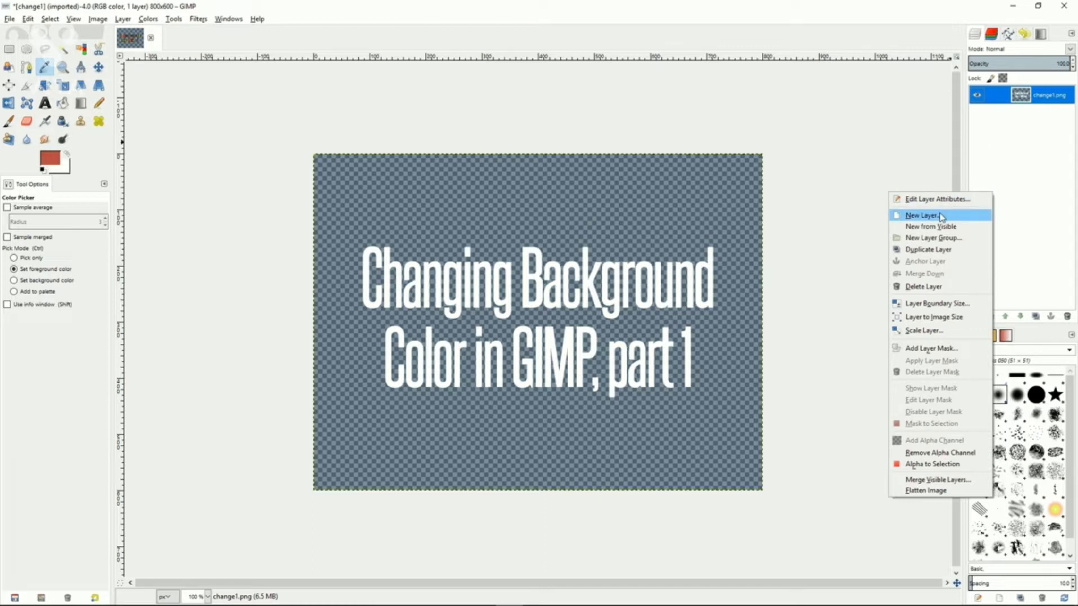
left_click(932, 213)
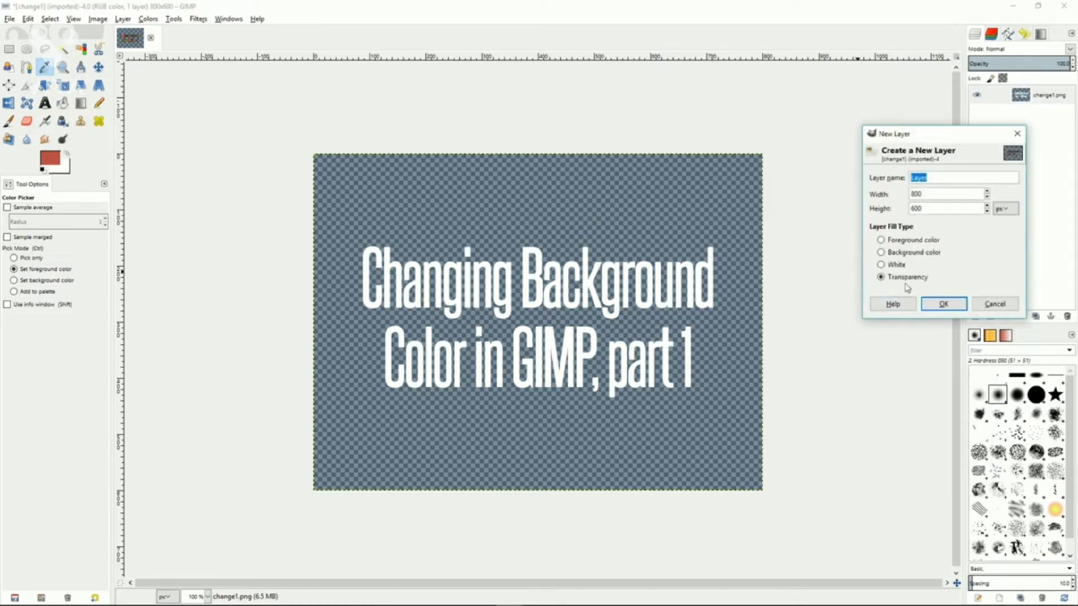
left_click(943, 305)
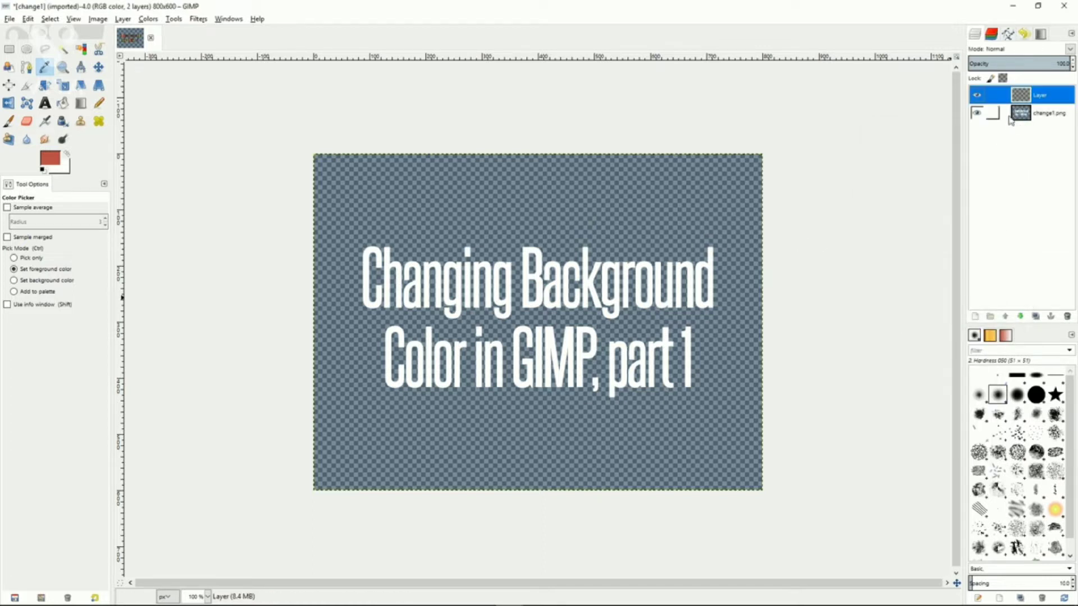
left_click_drag(1061, 108, 1061, 125)
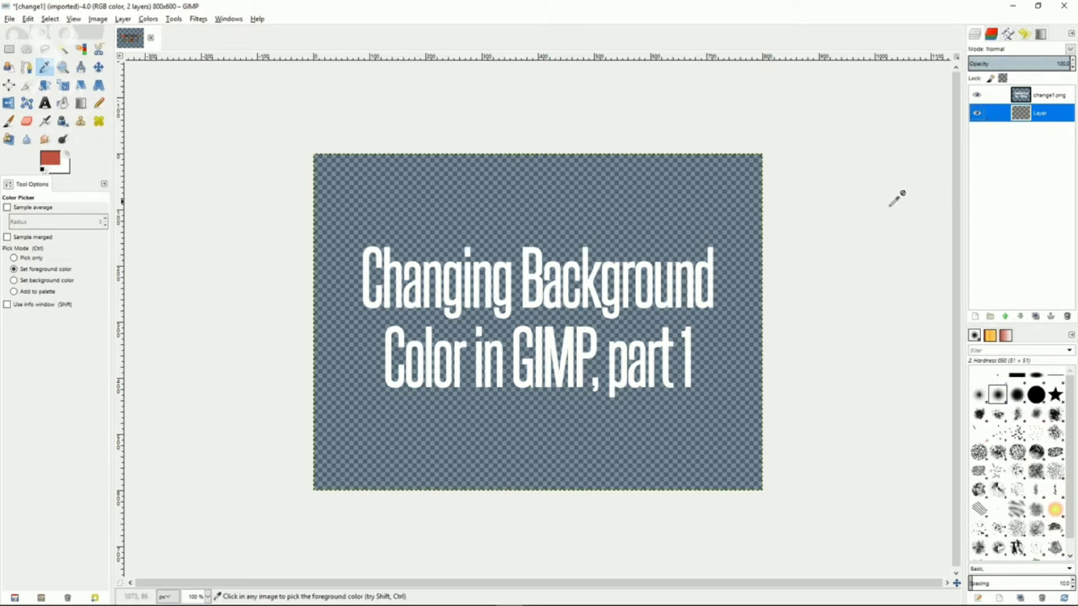
Set the foreground color to blue 54909f and fill the new background layer with it using Bucket Fill.
key("shift+b")
left_click(50, 161)
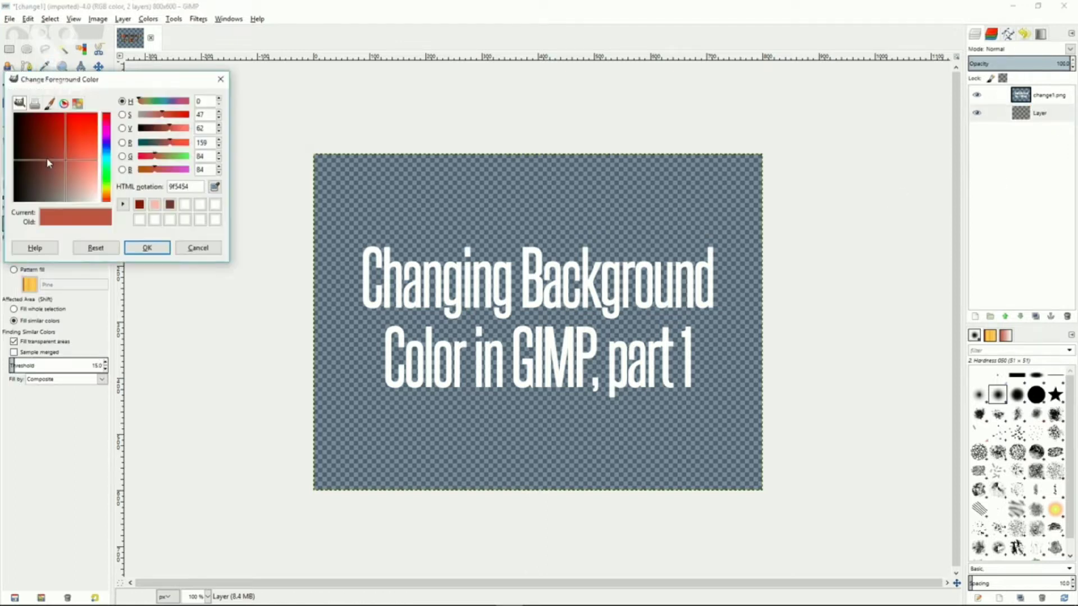
left_click(110, 159)
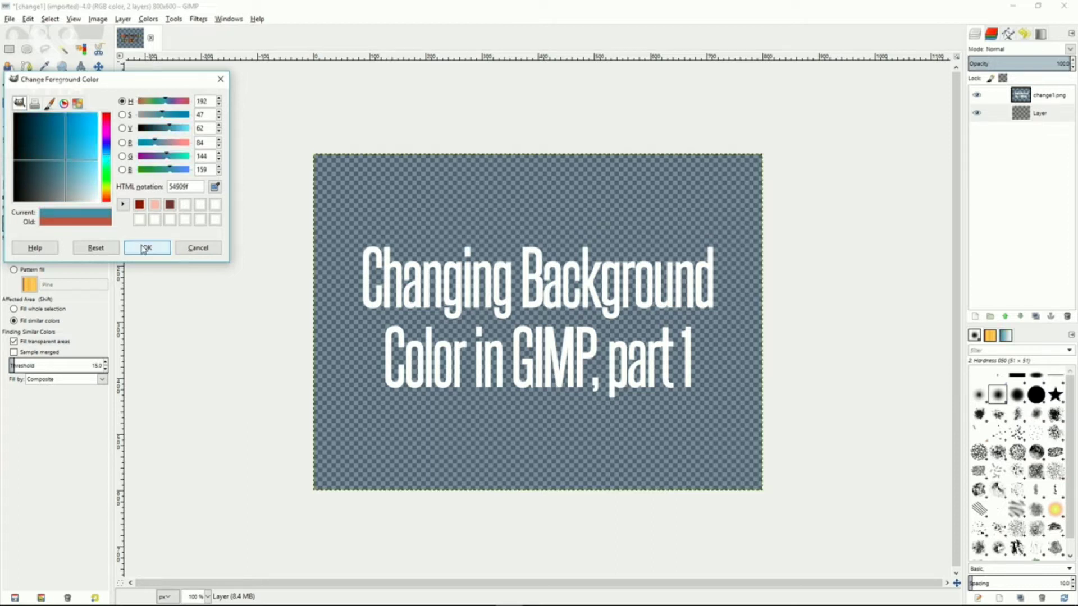
left_click(144, 248)
left_click(469, 219)
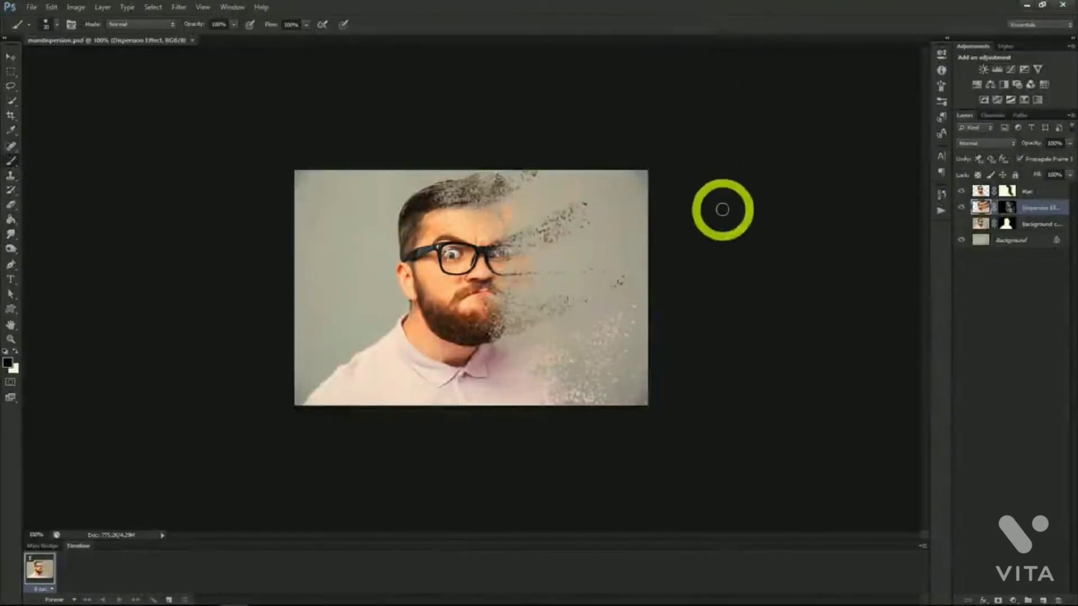
scroll(690, 338, "up", 3)
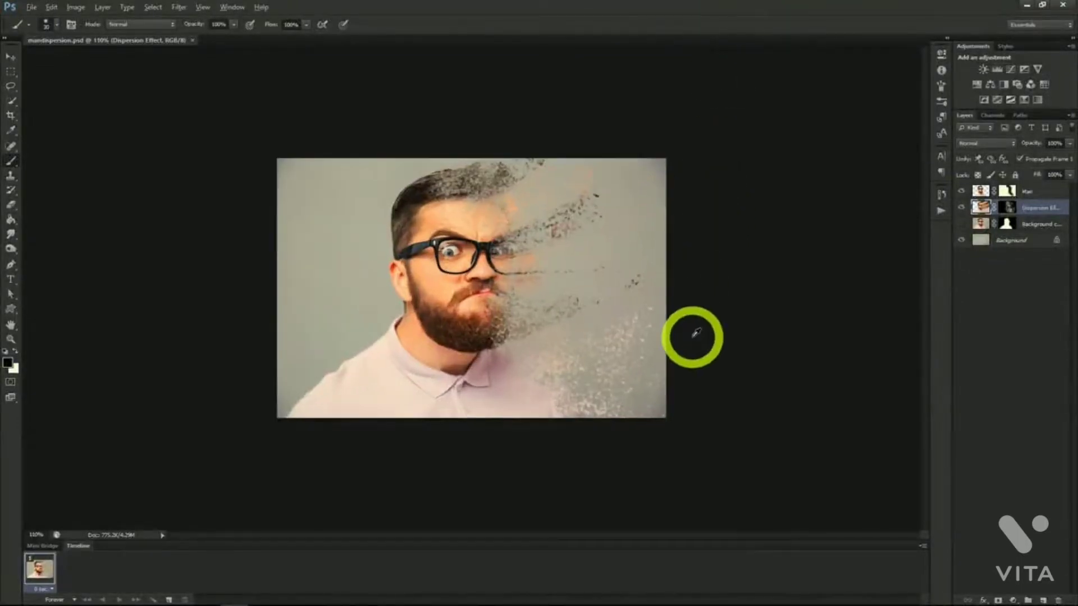
key("alt")
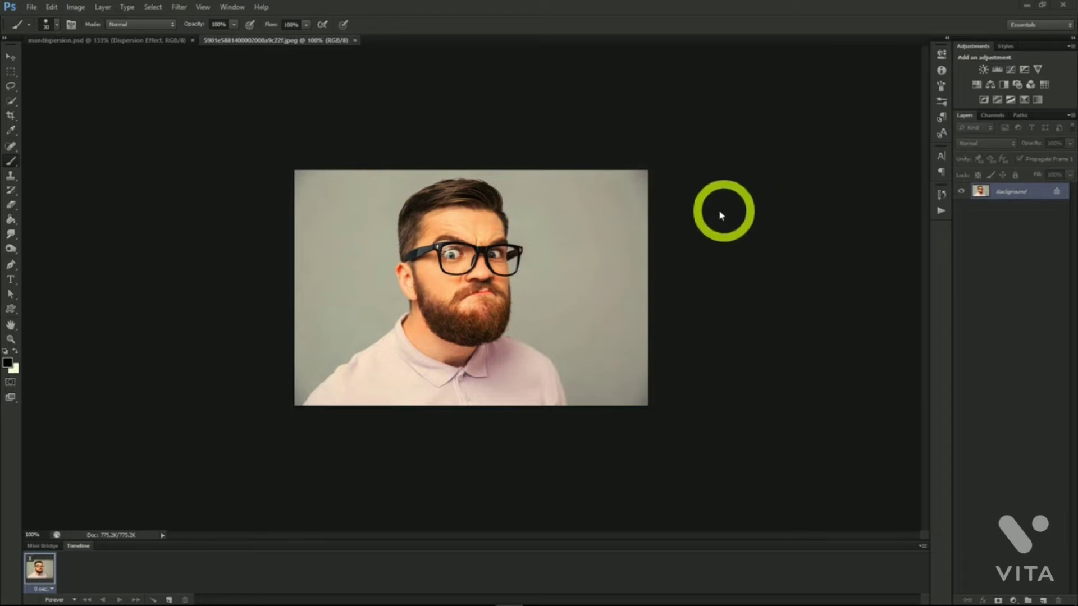
In Photoshop, duplicate the Background layer of the bearded man's portrait as "Background copy".
left_click(1000, 192)
right_click(1000, 191)
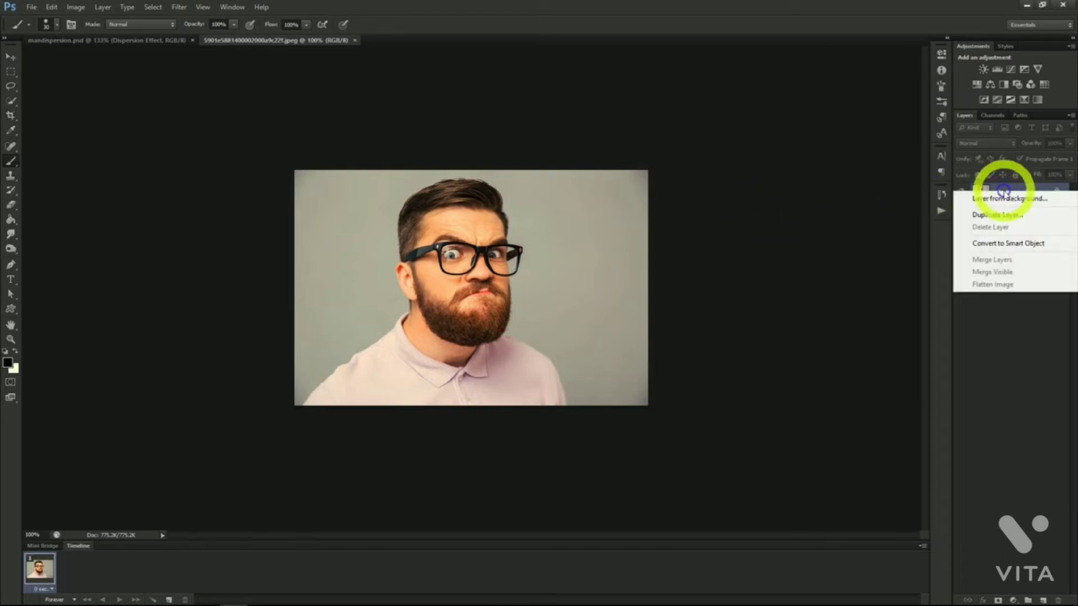
left_click(1000, 216)
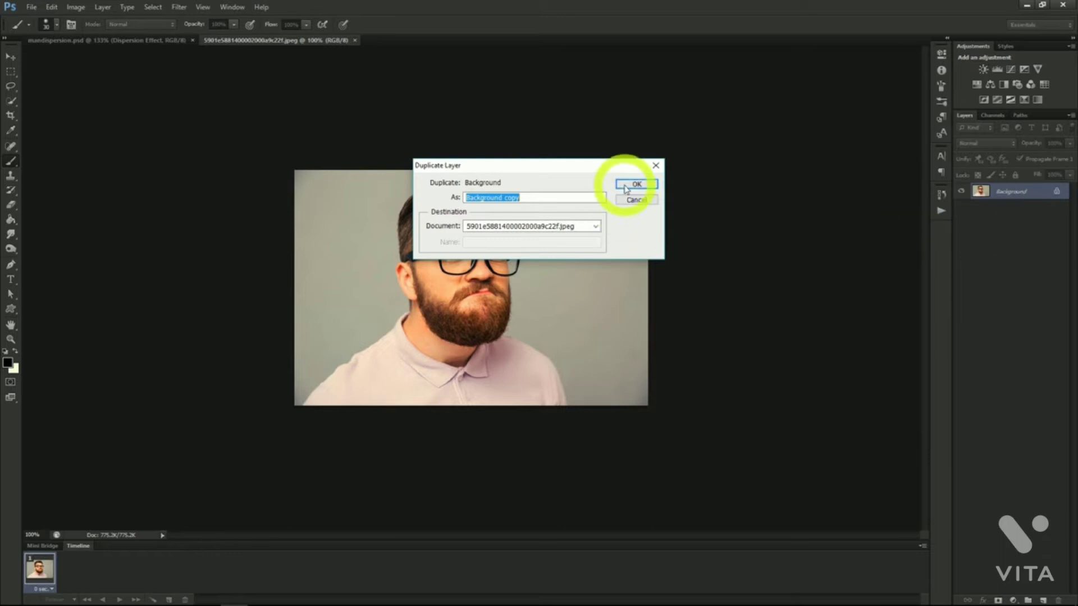
left_click(627, 186)
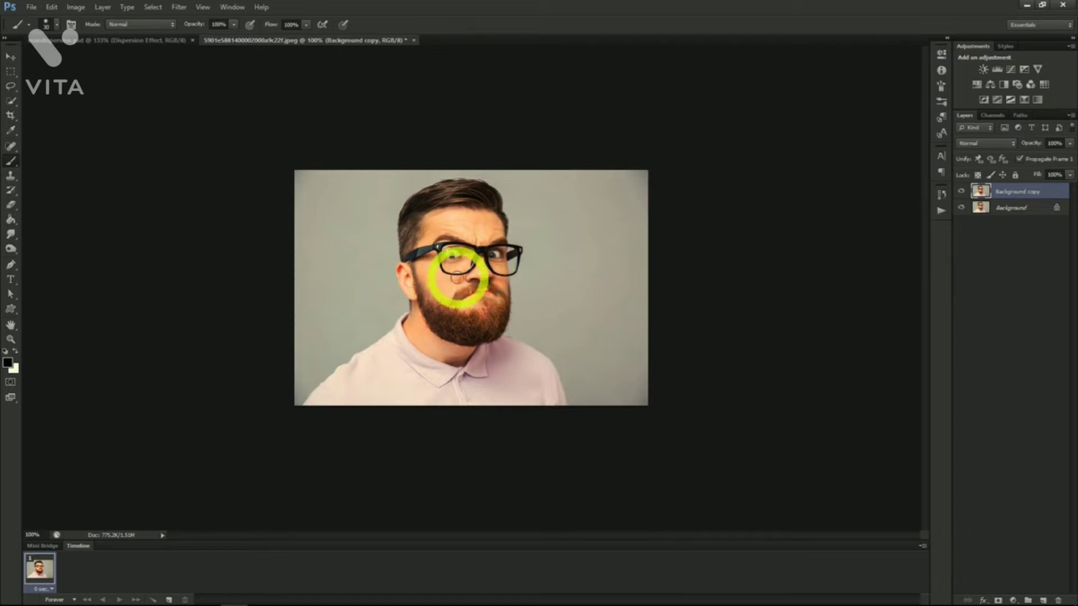
Outline the man loosely with the Lasso tool on the Background layer and fill the selection with Content-Aware at 100% opacity.
left_click(14, 102)
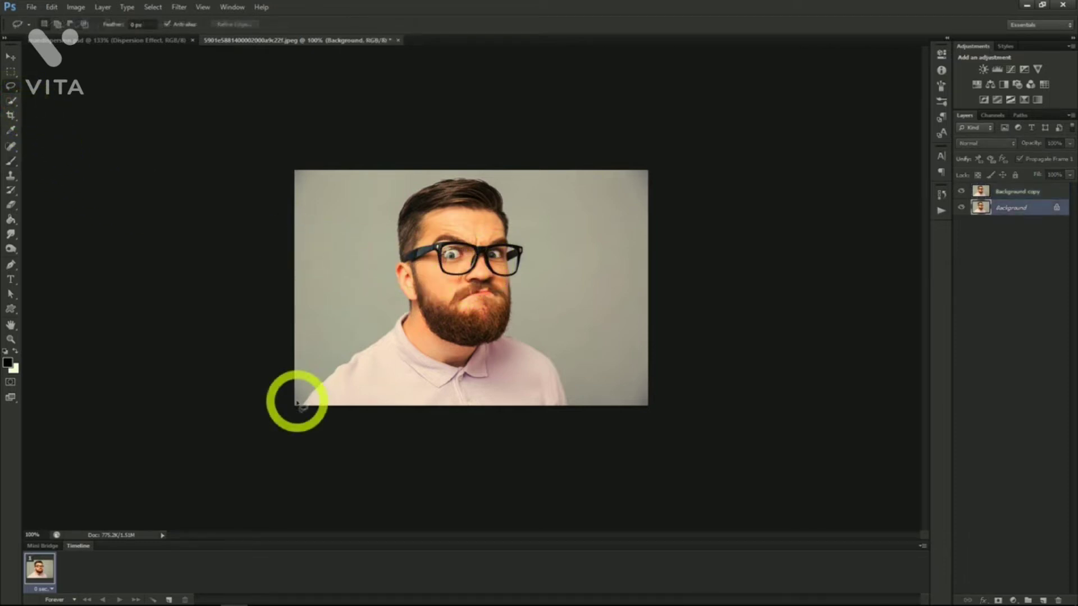
mouse_move(297, 402)
left_mouse_down()
mouse_move(330, 326)
mouse_move(359, 327)
mouse_move(388, 307)
mouse_move(382, 269)
mouse_move(398, 195)
mouse_move(461, 172)
mouse_move(507, 181)
mouse_move(534, 254)
mouse_move(538, 327)
mouse_move(570, 389)
mouse_move(554, 415)
mouse_move(322, 421)
mouse_move(287, 416)
mouse_move(296, 393)
left_mouse_up()
right_click(394, 346)
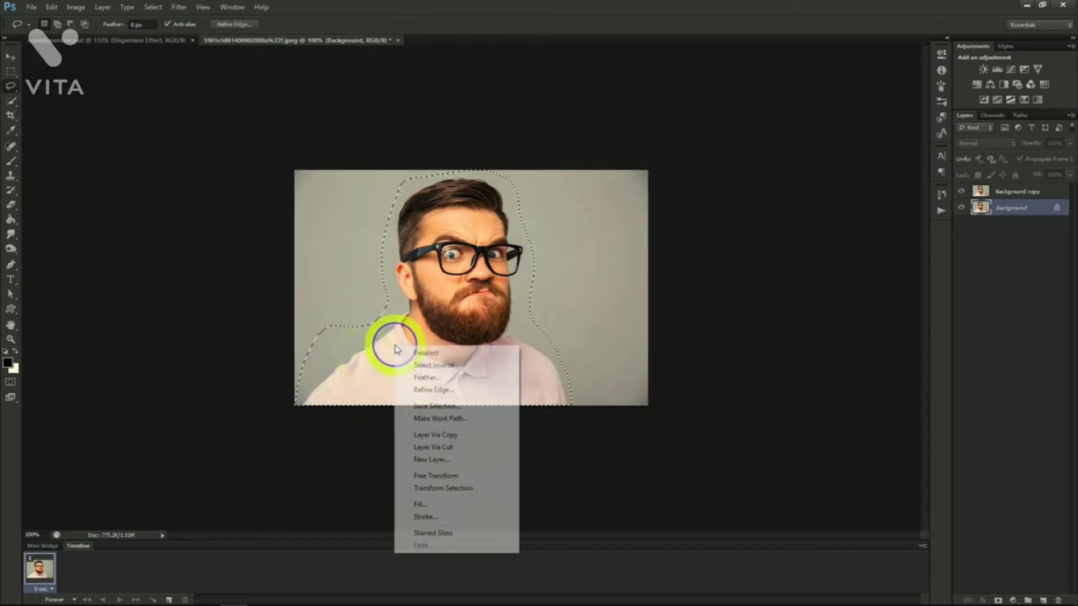
left_click(439, 504)
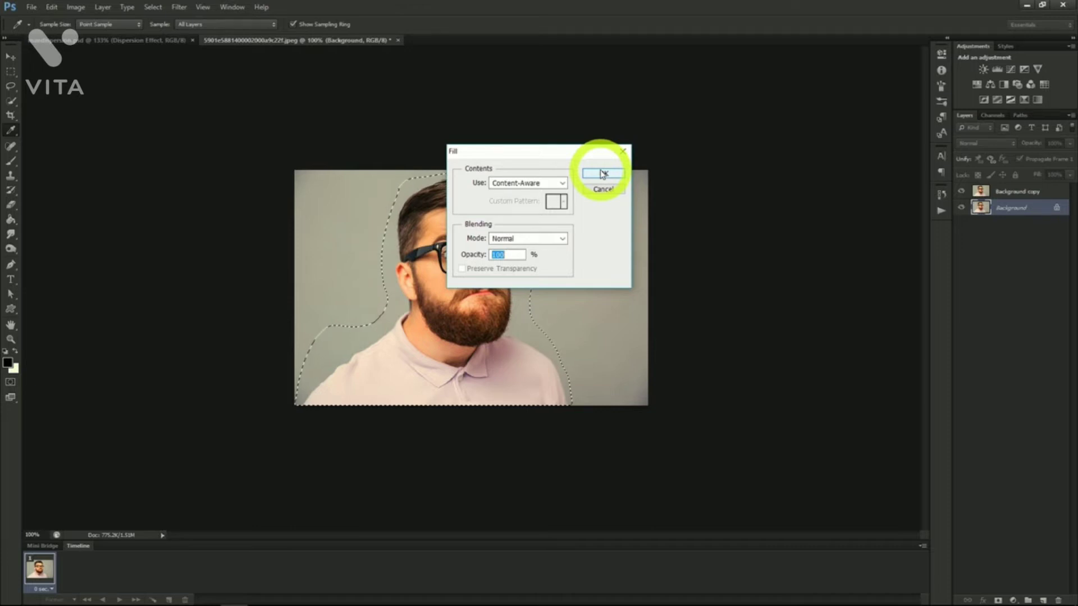
left_click(603, 174)
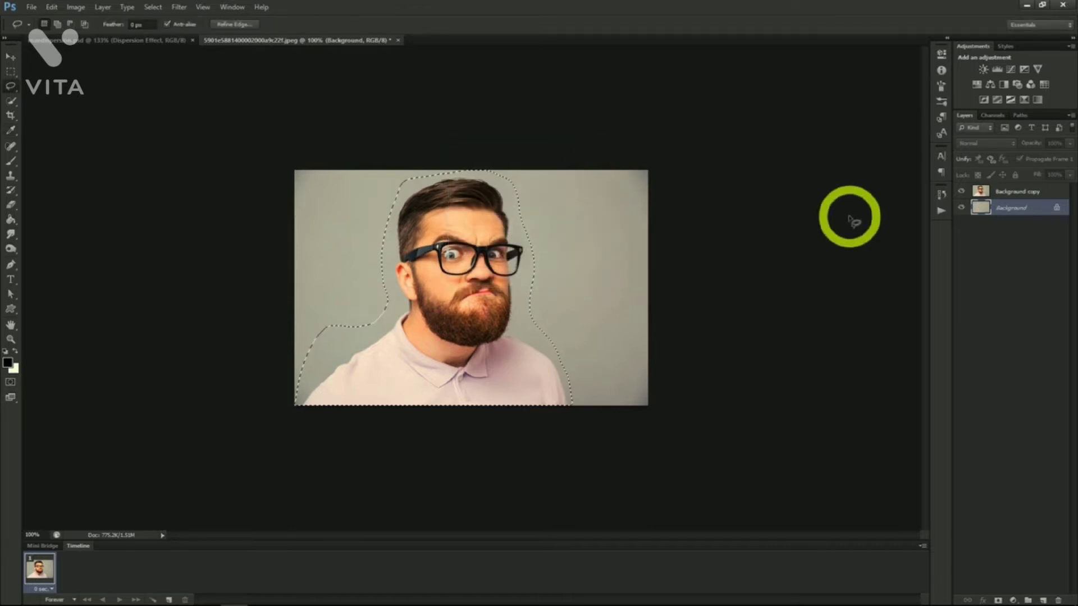
left_click(1015, 192)
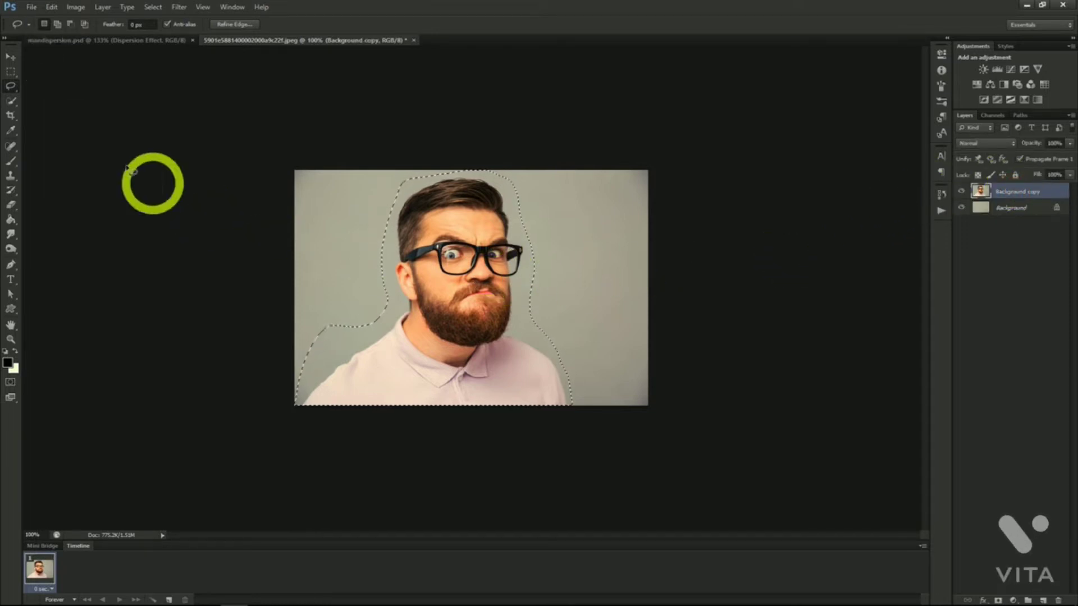
Clear the lasso selection and select the whole man, including hair, glasses and shirt, with the Quick Selection tool on Background copy.
left_click(11, 101)
right_click(350, 244)
left_click(359, 251)
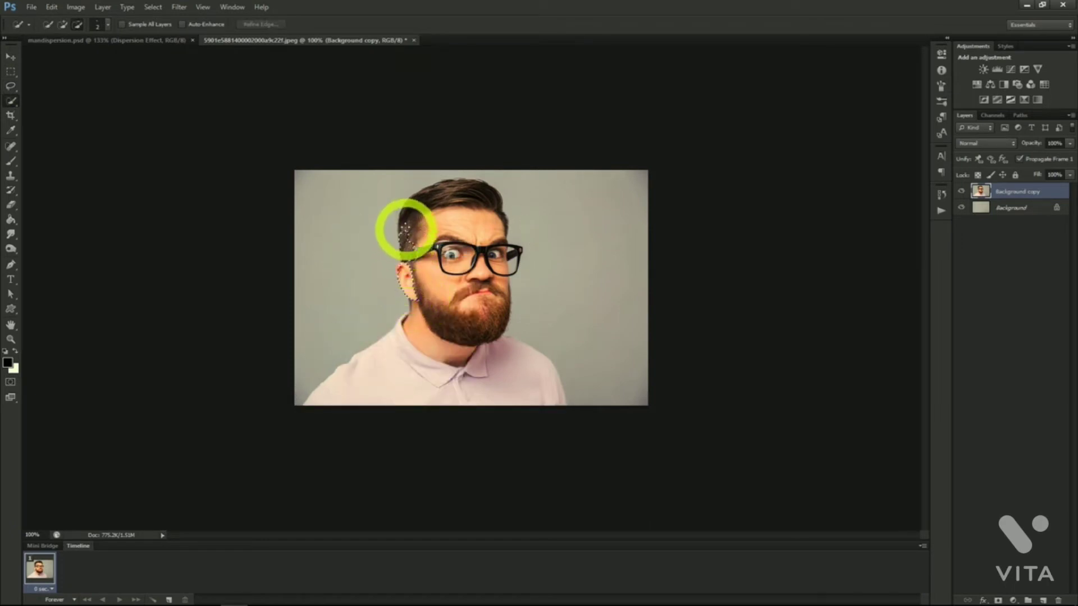
mouse_move(488, 191)
left_mouse_down()
mouse_move(506, 266)
mouse_move(495, 333)
mouse_move(462, 256)
mouse_move(440, 280)
mouse_move(445, 304)
mouse_move(427, 328)
left_mouse_up()
mouse_move(381, 382)
left_mouse_down()
mouse_move(524, 381)
mouse_move(409, 337)
mouse_move(402, 320)
mouse_move(409, 312)
mouse_move(446, 332)
mouse_move(436, 277)
mouse_move(471, 241)
mouse_move(470, 220)
left_mouse_up()
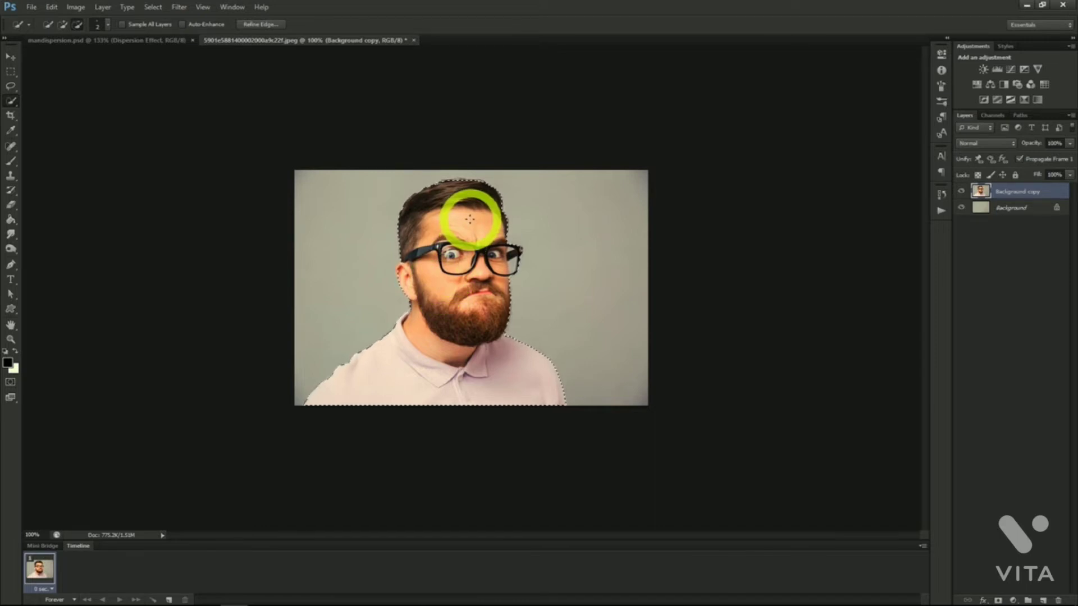
Use Refine Edge to output the man's selection as a layer mask on Background copy, and check the layer by toggling its visibility.
left_click(260, 25)
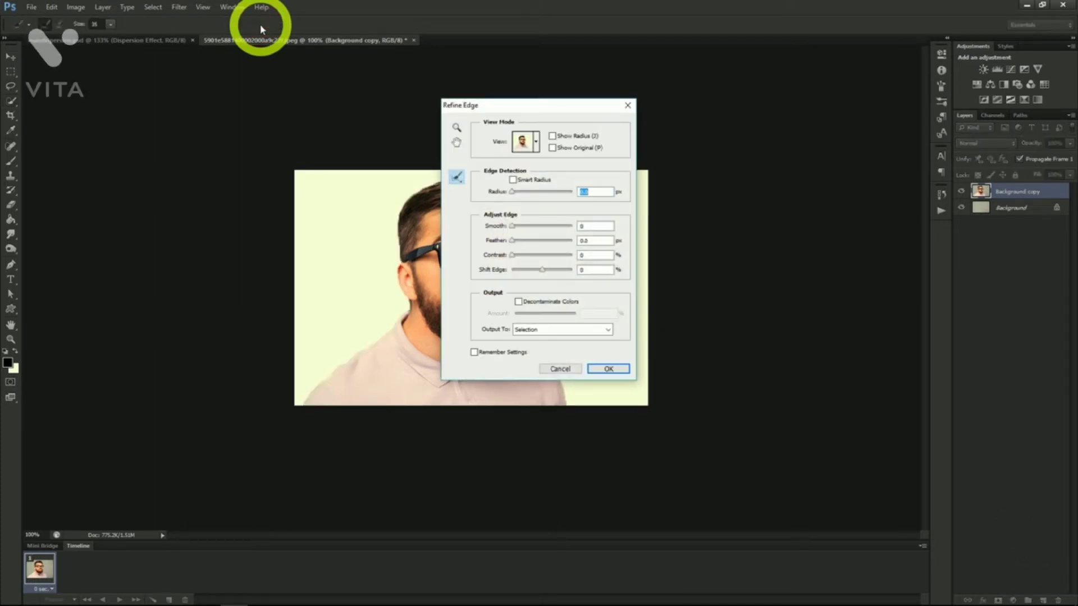
left_click_drag(543, 109, 771, 118)
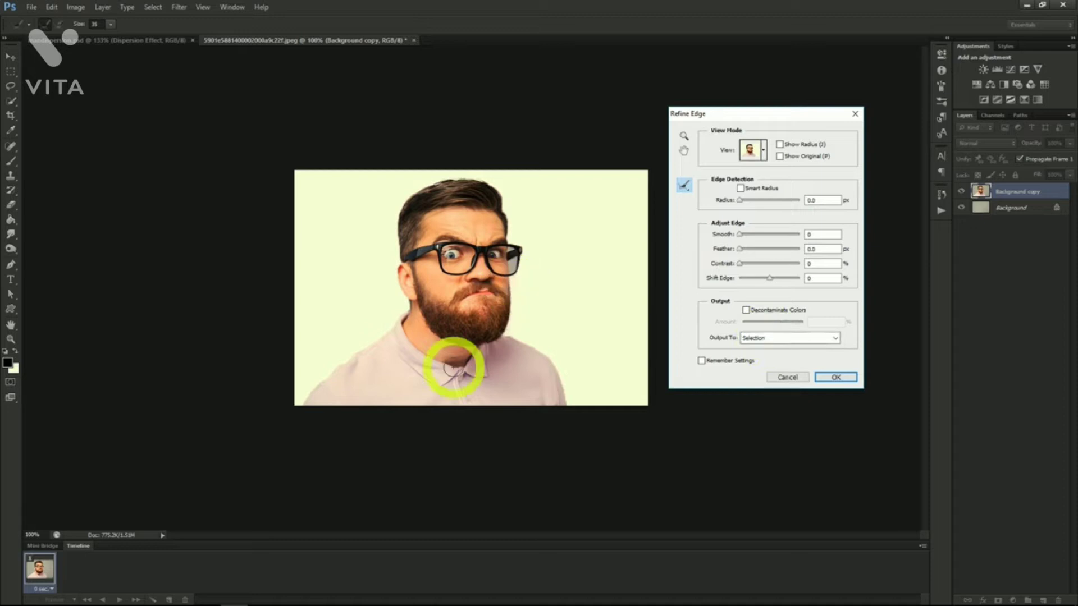
left_click(777, 343)
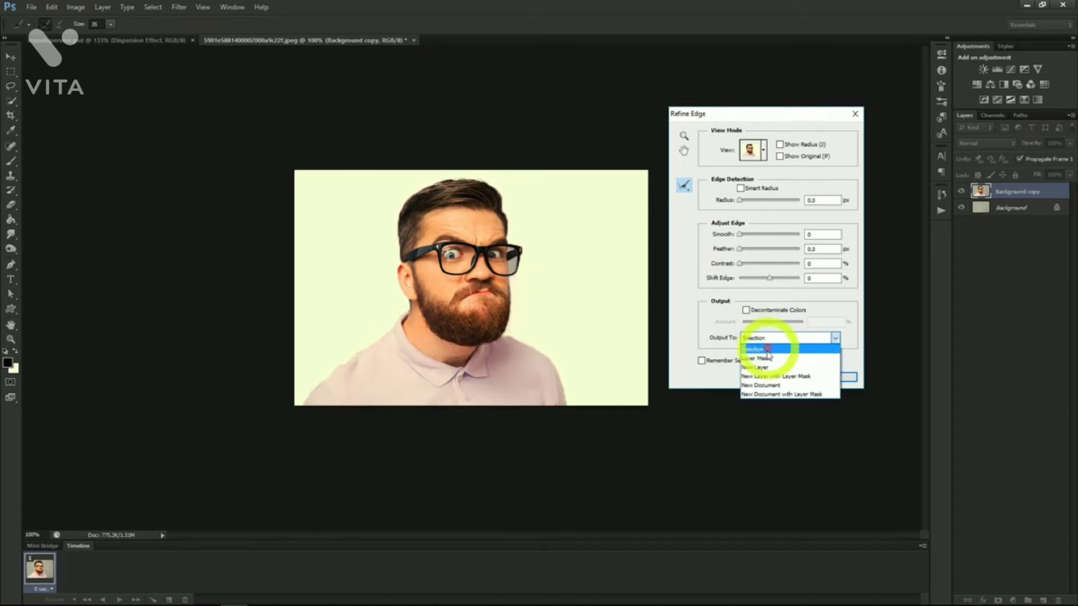
left_click(769, 358)
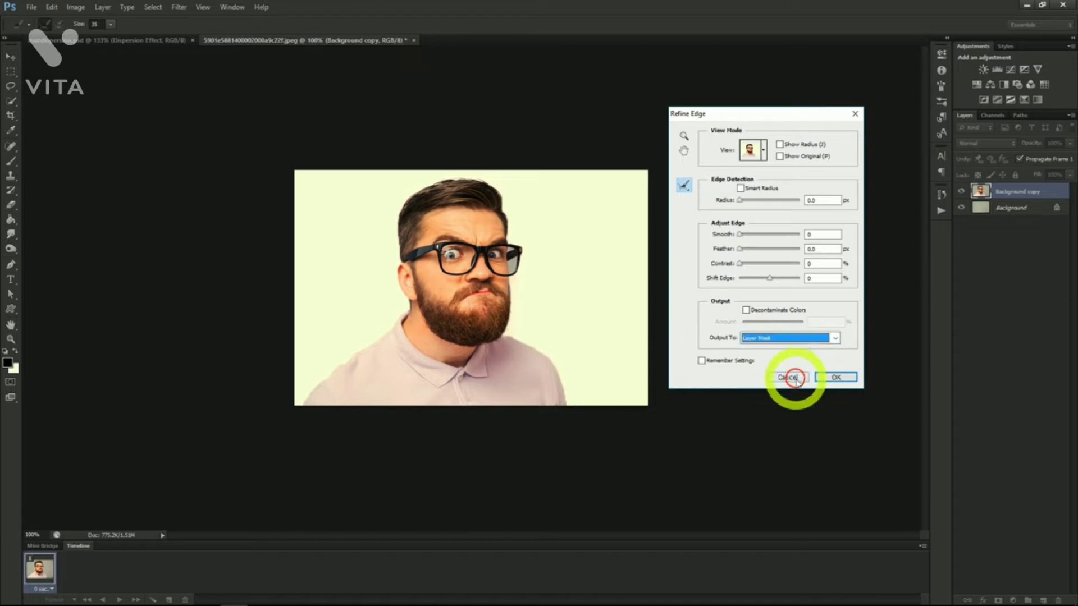
left_click(835, 378)
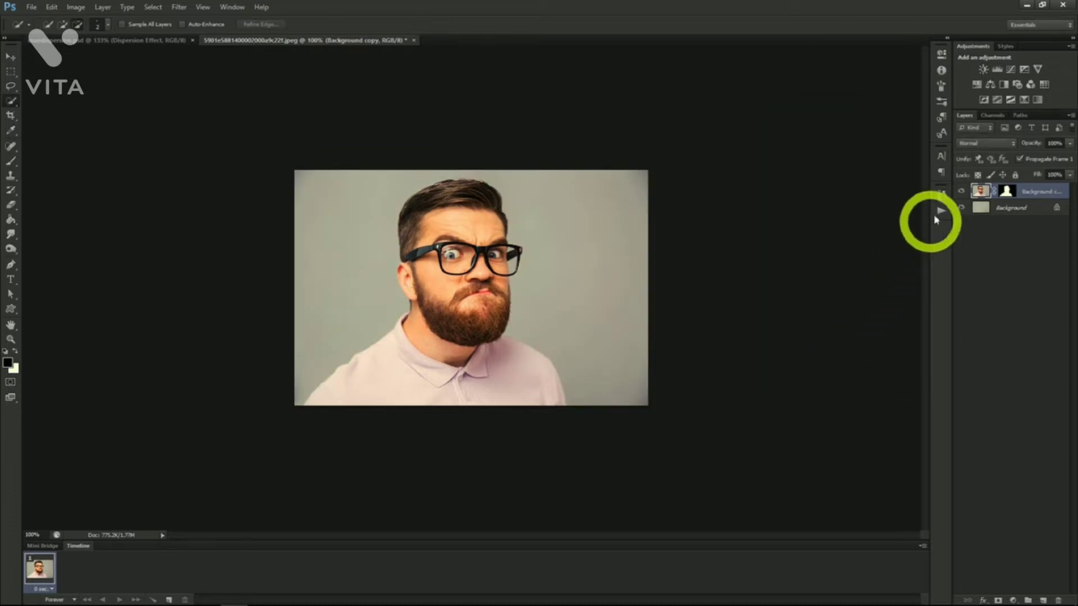
left_click(961, 192)
left_click(962, 192)
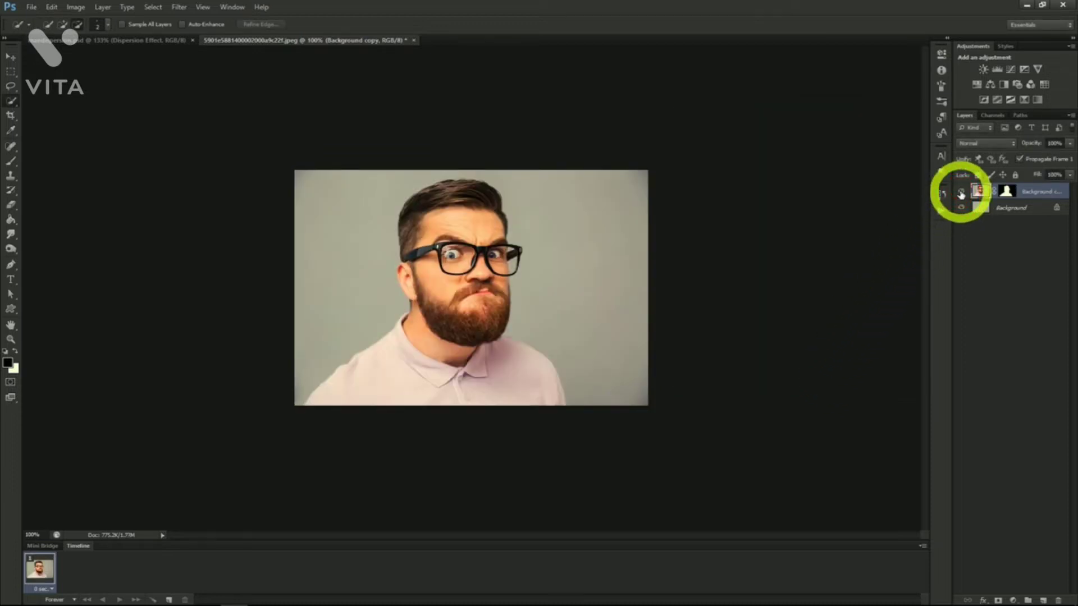
Duplicate the masked Background copy layer as "Dispersion Effect".
right_click(1022, 191)
left_click(991, 226)
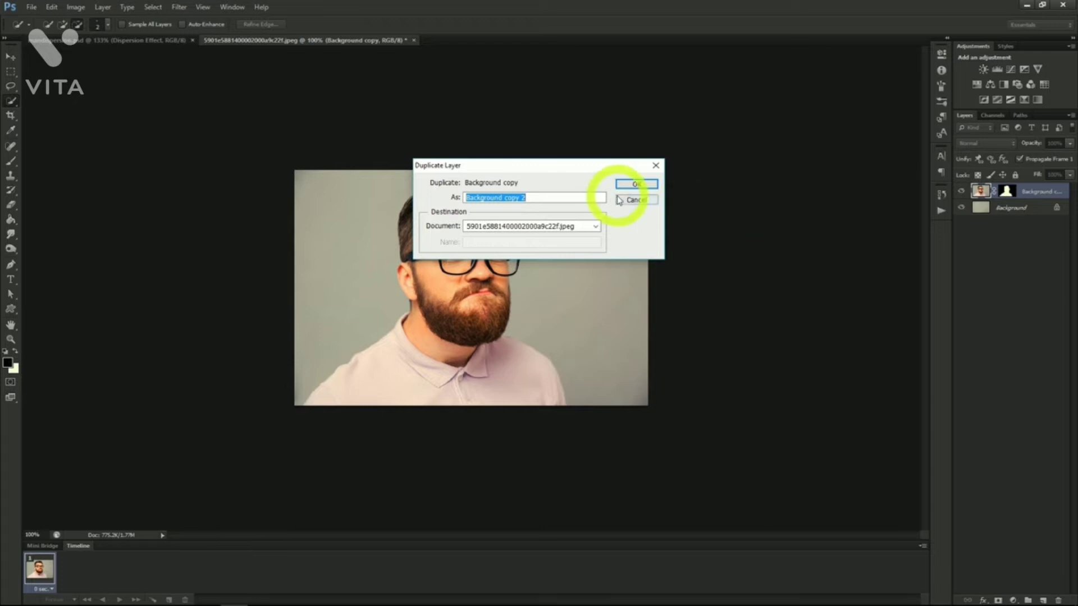
key("BackSpace")
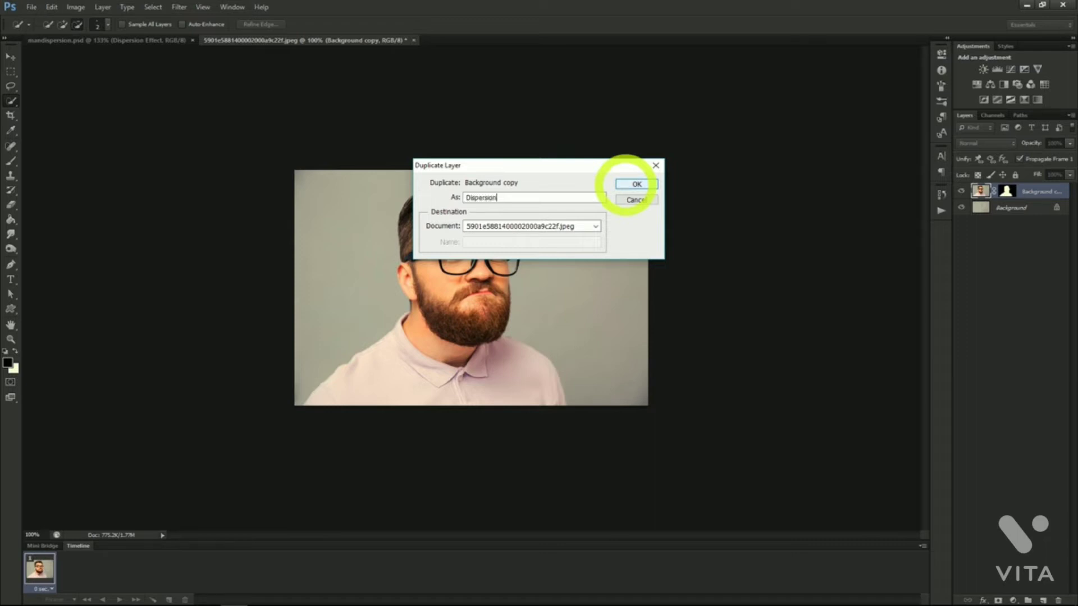
type("Dispersion Effect")
left_click(626, 184)
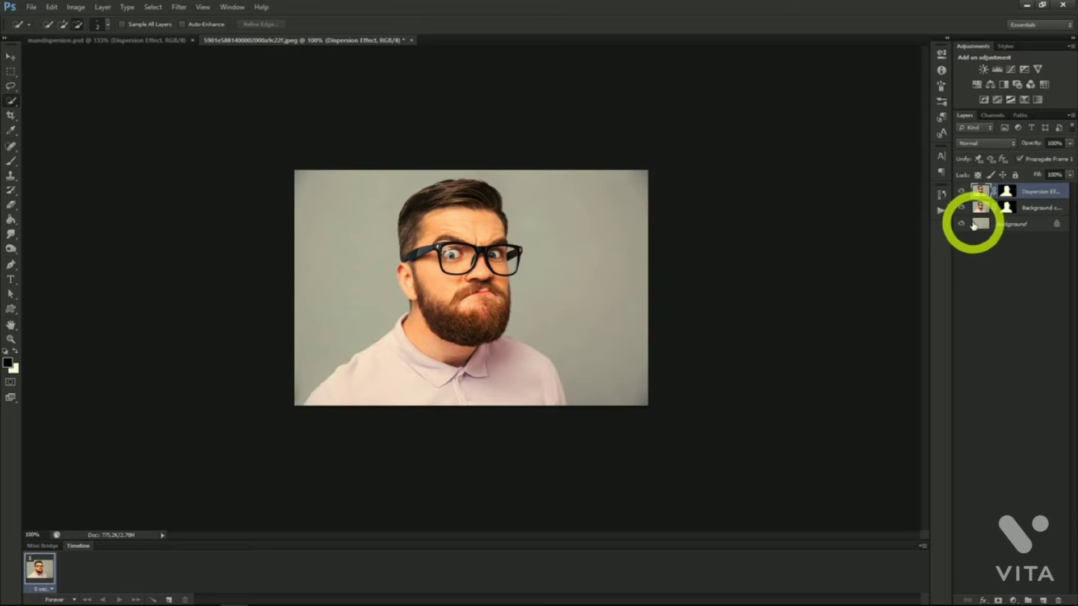
Duplicate the Dispersion Effect layer as "Man".
right_click(1027, 192)
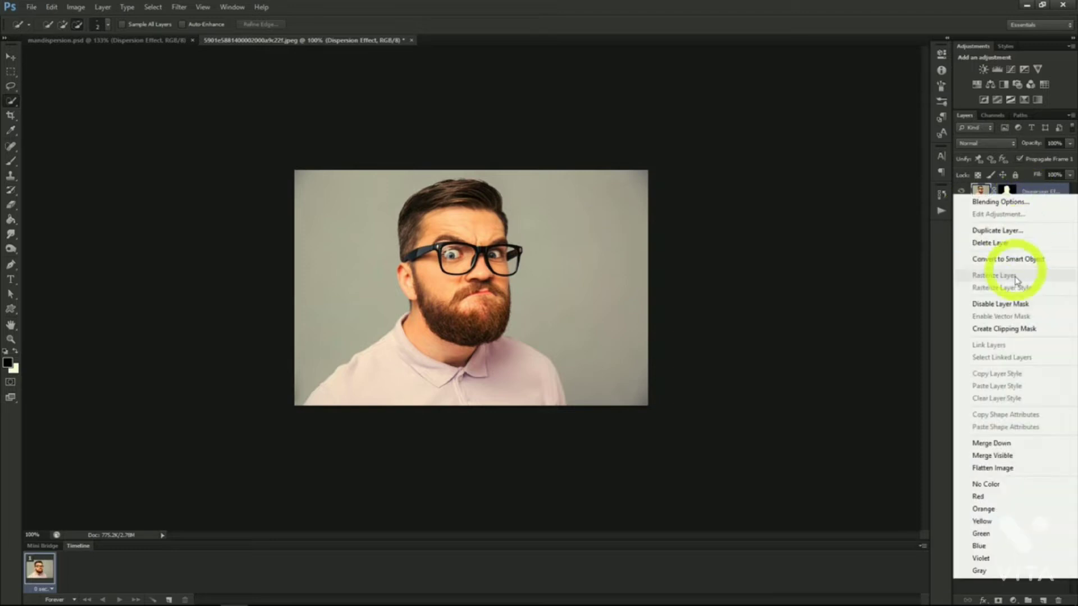
left_click(1003, 230)
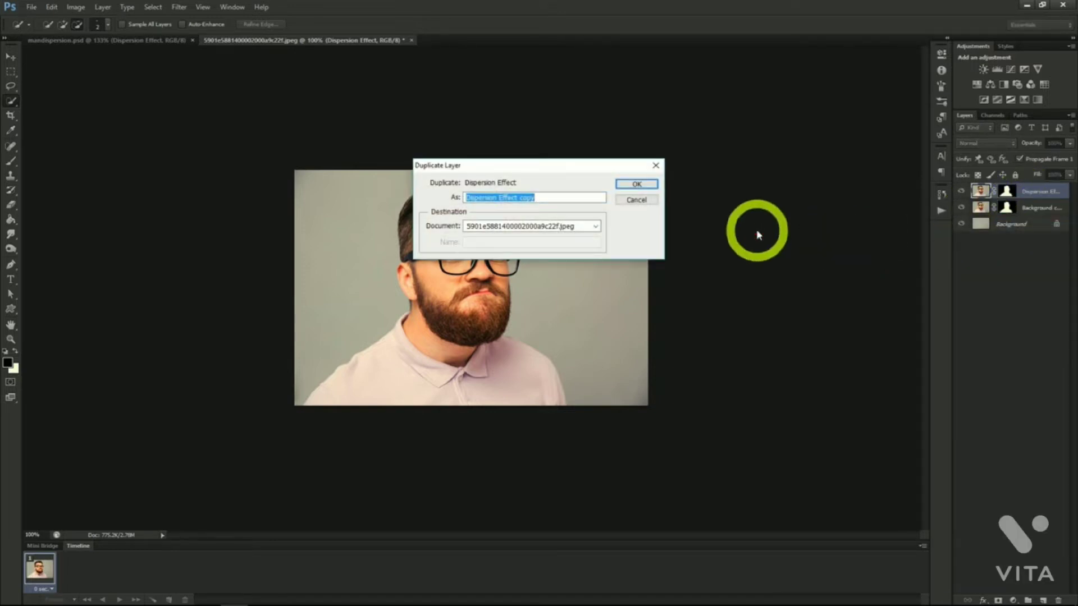
key("Return")
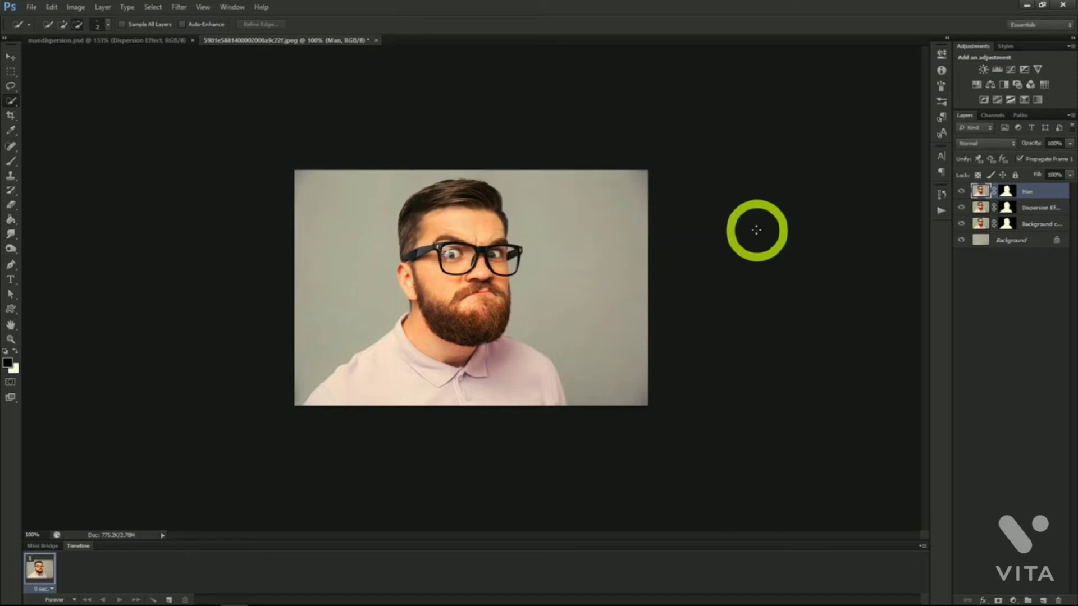
Liquify the Dispersion Effect layer with a 100 px brush, smearing the right half of the face, beard and shirt to the image's right edge.
left_click(1029, 208)
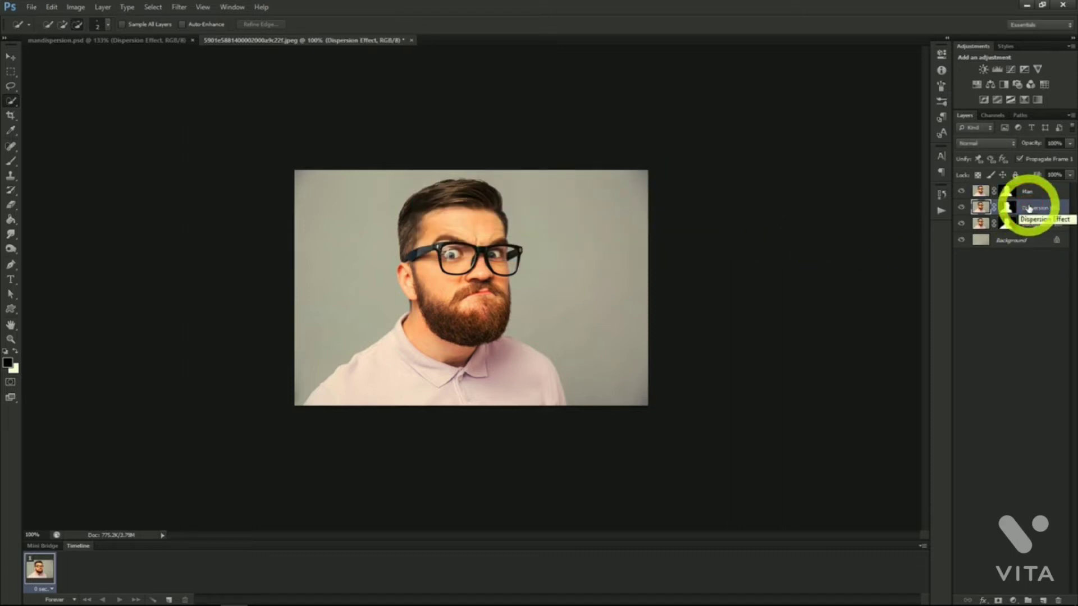
left_click(176, 9)
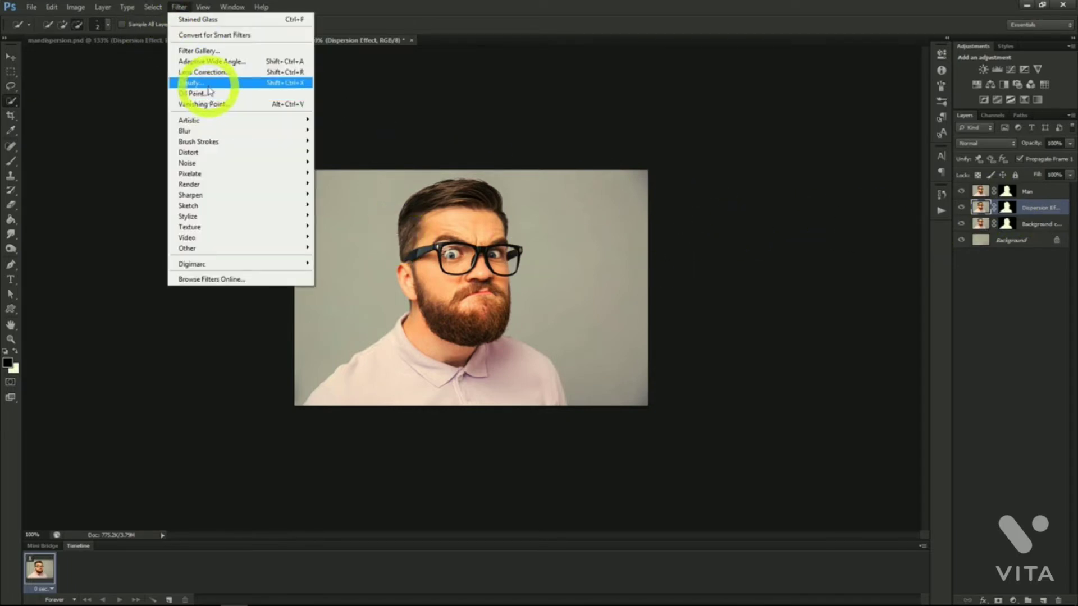
left_click(209, 86)
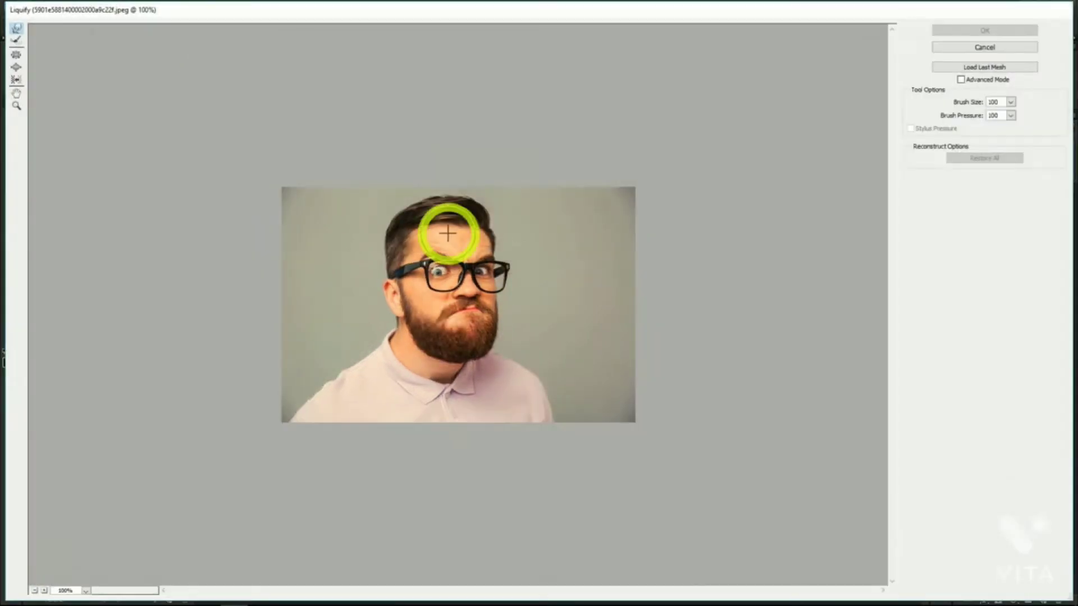
mouse_move(447, 233)
left_mouse_down()
mouse_move(457, 240)
mouse_move(496, 193)
mouse_move(533, 172)
mouse_move(519, 185)
left_mouse_up()
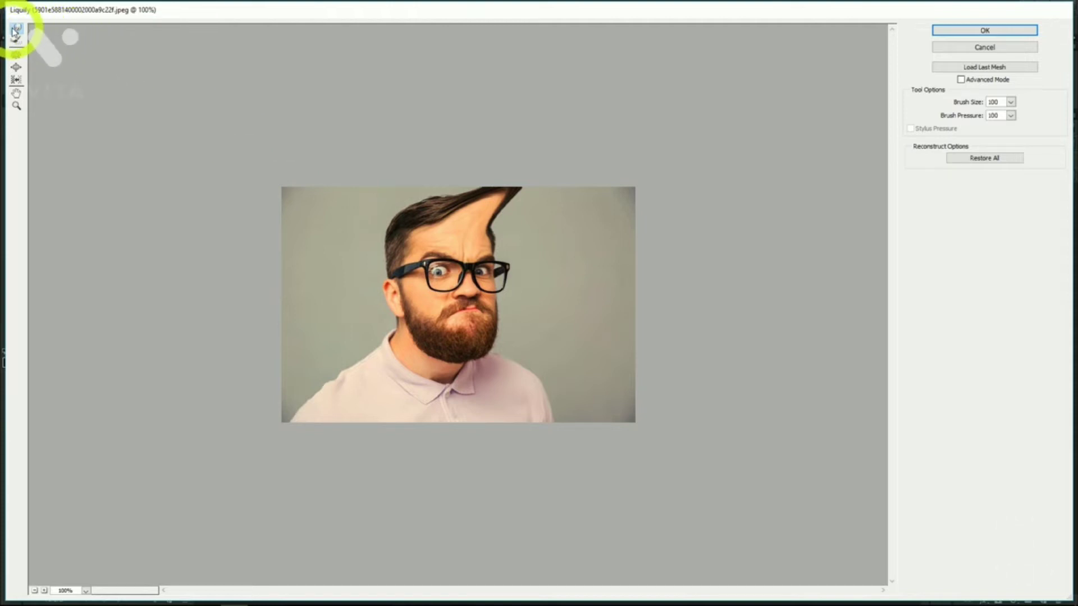
left_click_drag(481, 233, 556, 183)
left_click_drag(484, 221, 629, 175)
mouse_move(476, 250)
left_mouse_down()
mouse_move(572, 219)
mouse_move(651, 205)
mouse_move(558, 229)
mouse_move(655, 214)
left_mouse_up()
mouse_move(500, 234)
left_mouse_down()
mouse_move(654, 195)
mouse_move(631, 228)
left_mouse_up()
left_click_drag(510, 240, 683, 246)
mouse_move(498, 263)
left_mouse_down()
mouse_move(679, 279)
mouse_move(544, 270)
mouse_move(683, 286)
left_mouse_up()
left_click_drag(474, 298, 688, 388)
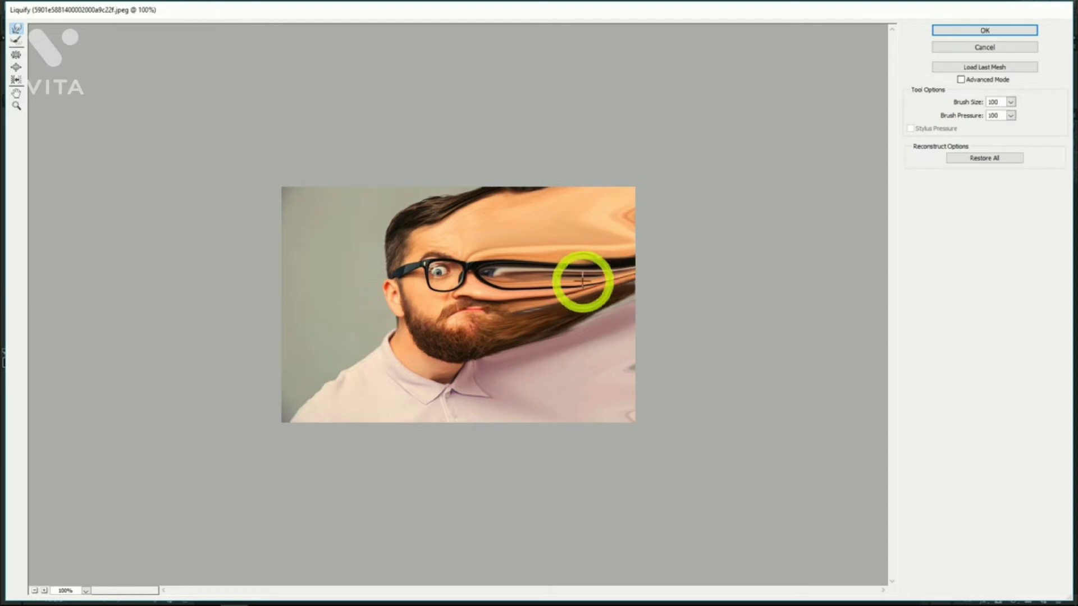
left_click(976, 31)
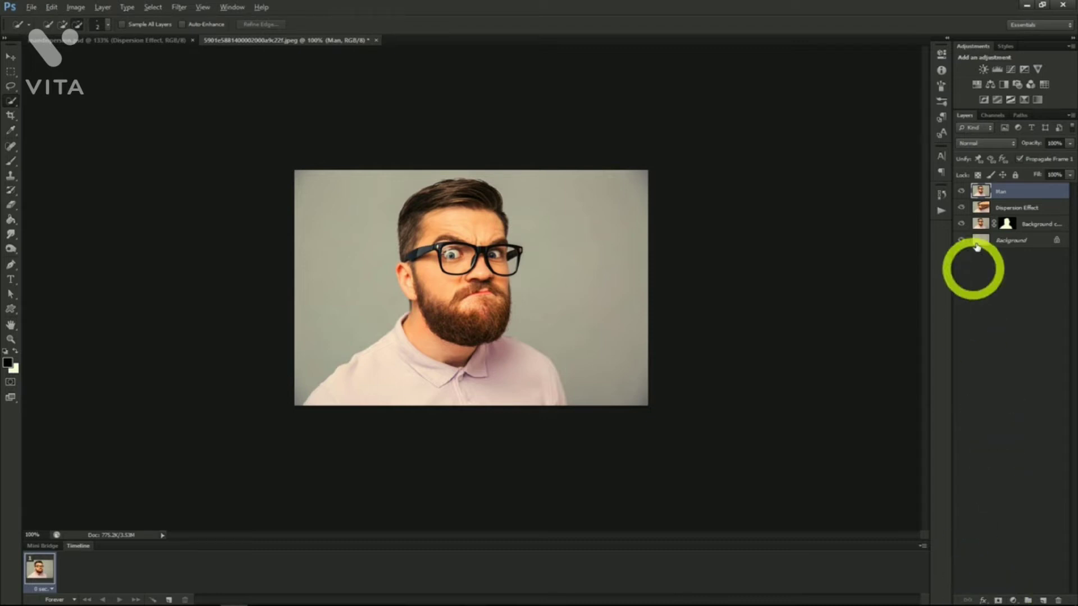
Add a black layer mask to Dispersion Effect and a white layer mask to Man, with the Background copy layer hidden.
left_click(1005, 208)
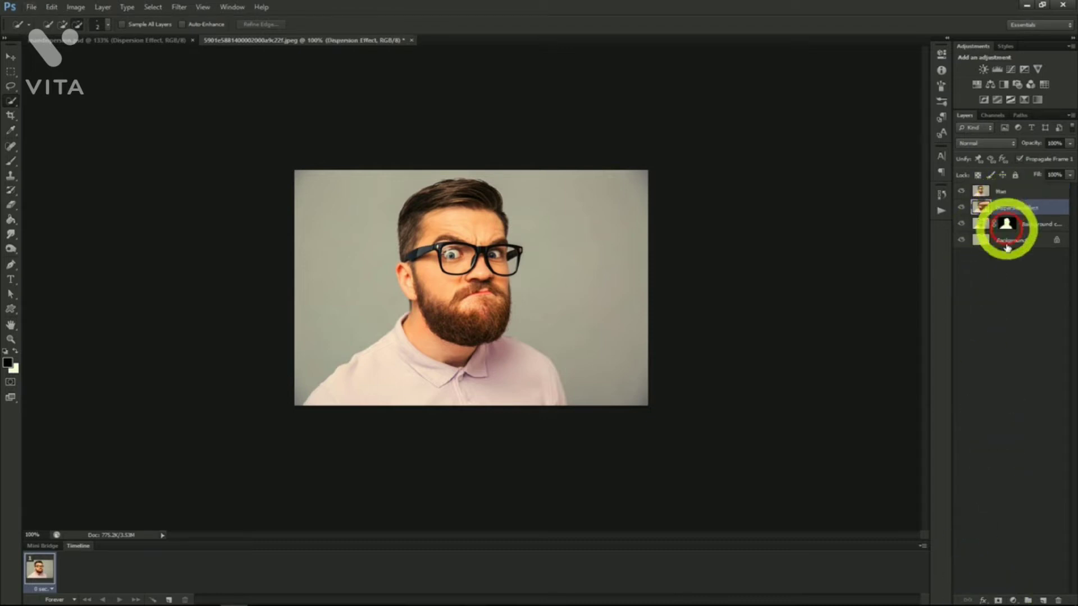
left_click(998, 600, "alt")
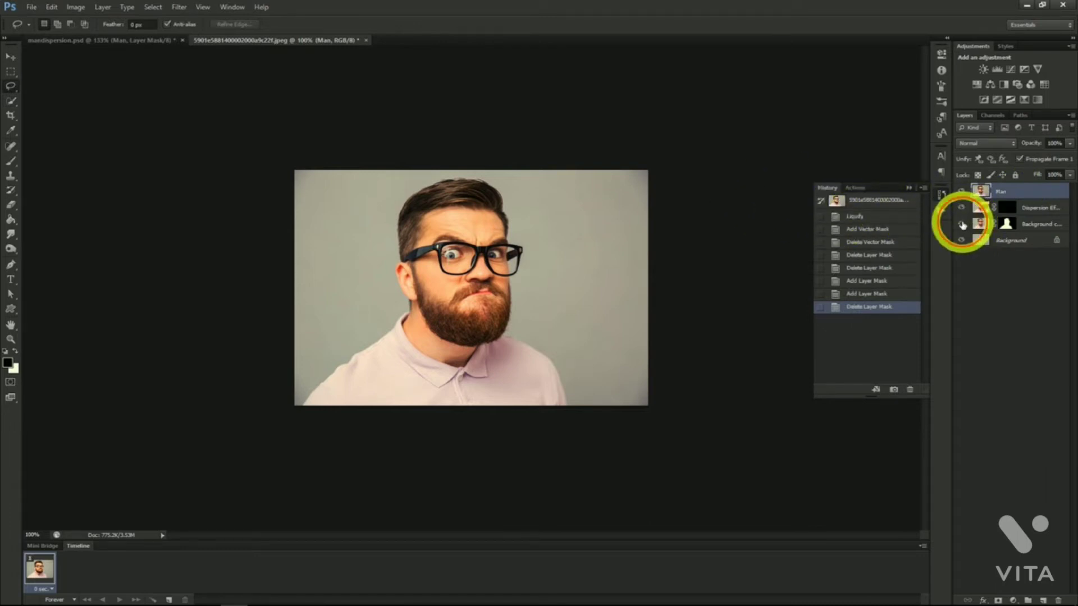
left_click(962, 225)
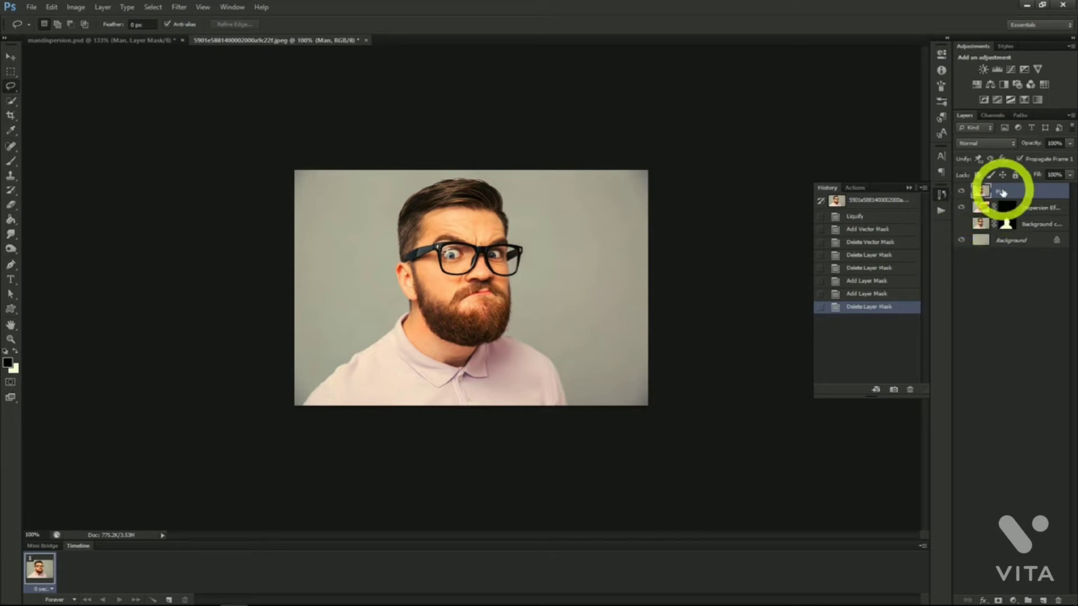
left_click(997, 600)
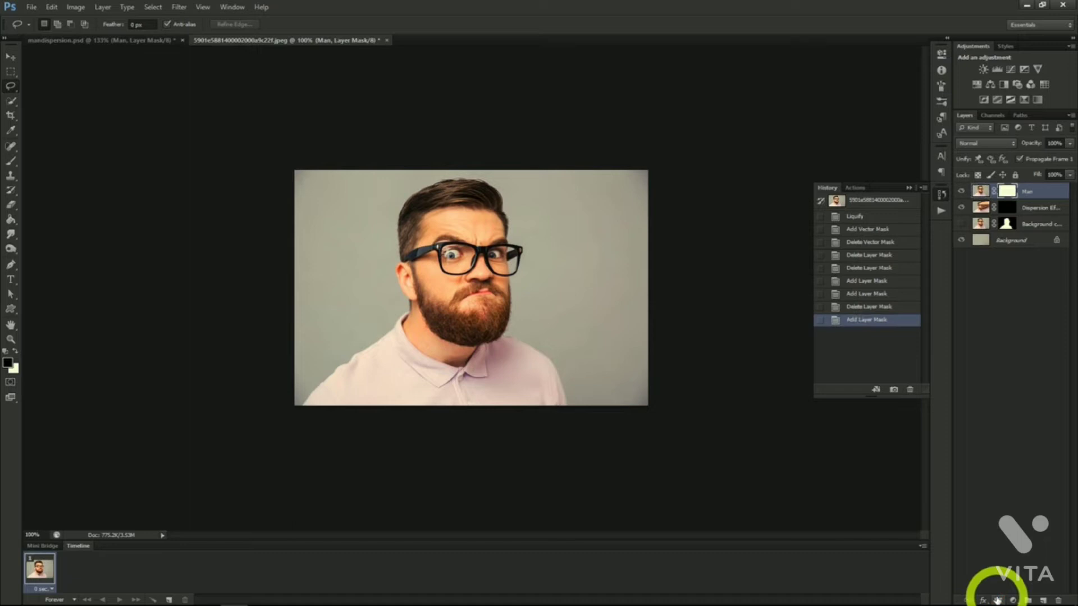
Target the Man layer's mask and set up the Brush tool with a 2500 px scattered-particle tip reduced to 400 px.
left_click(1007, 206)
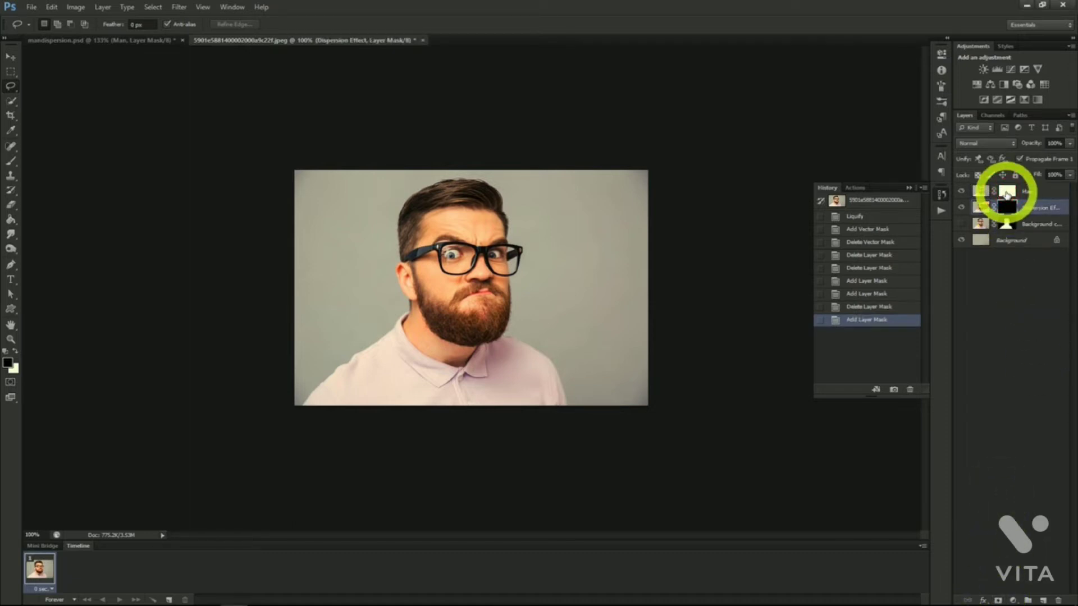
left_click(1008, 193)
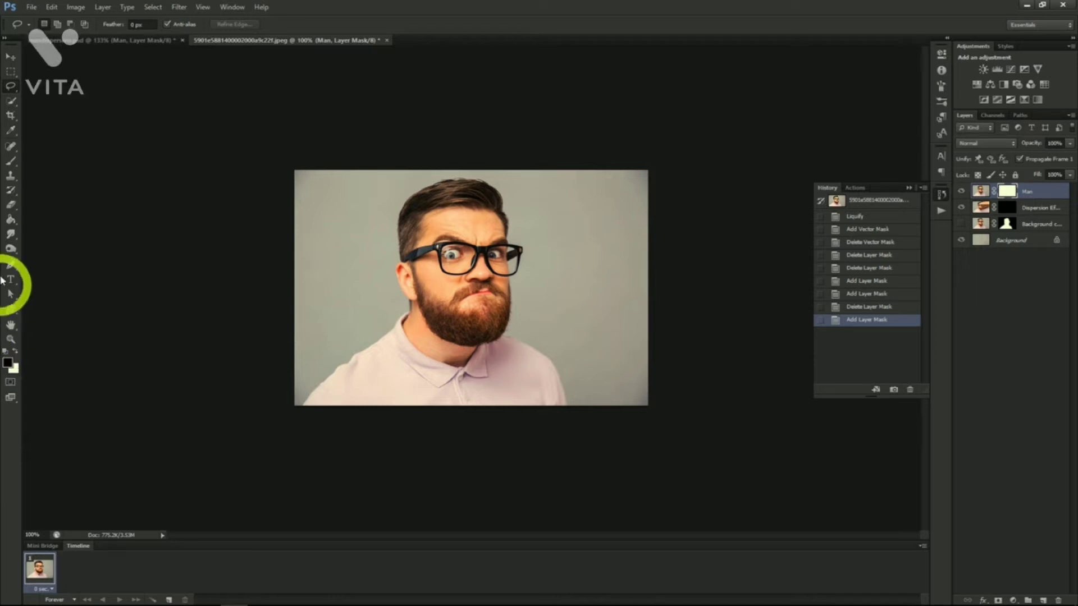
left_click(11, 164)
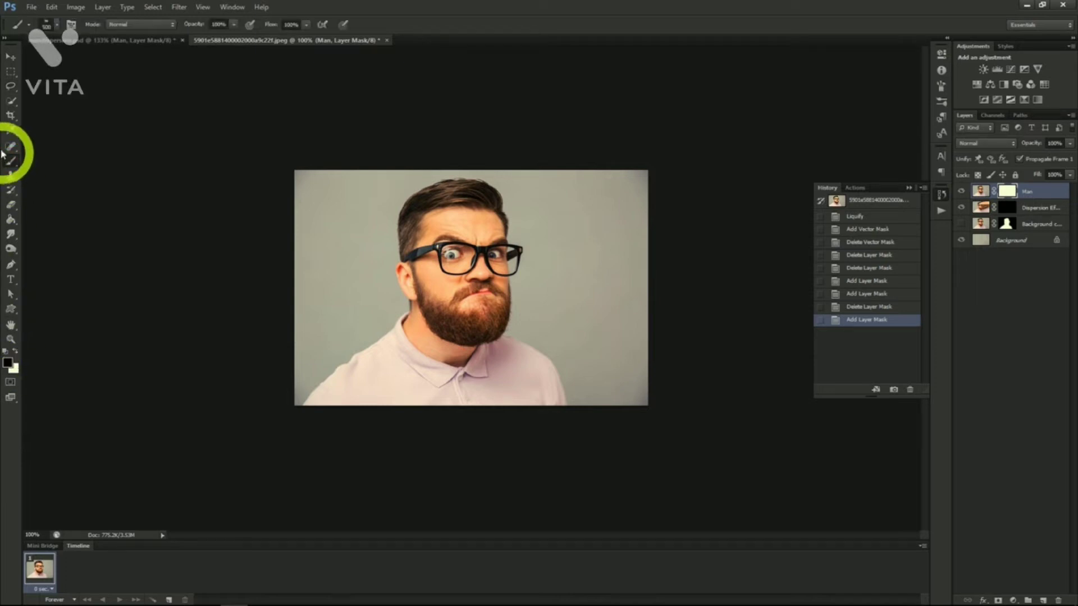
left_click(56, 25)
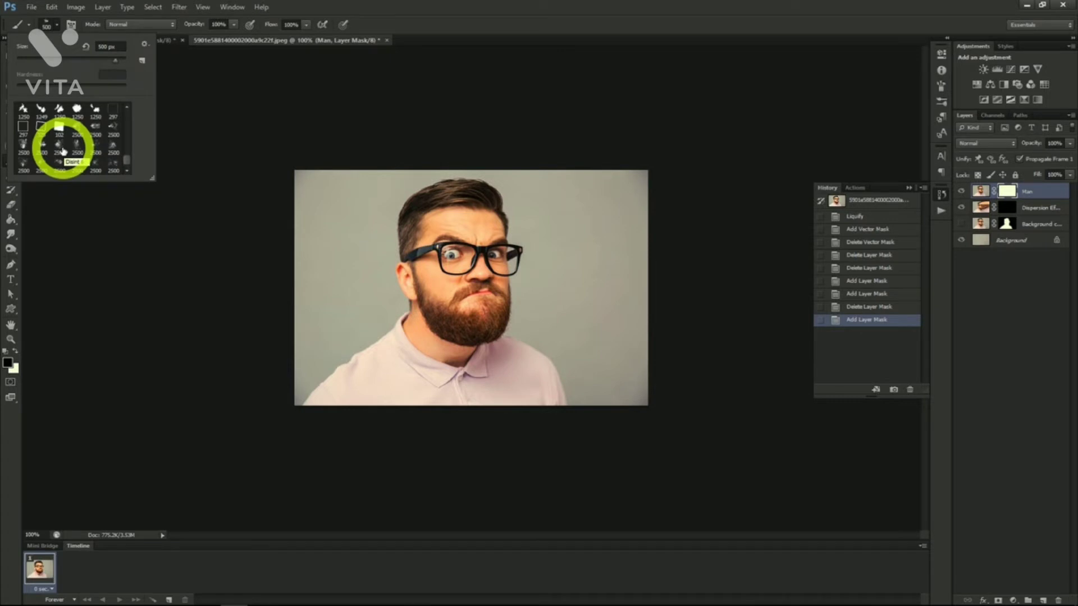
left_click(63, 151)
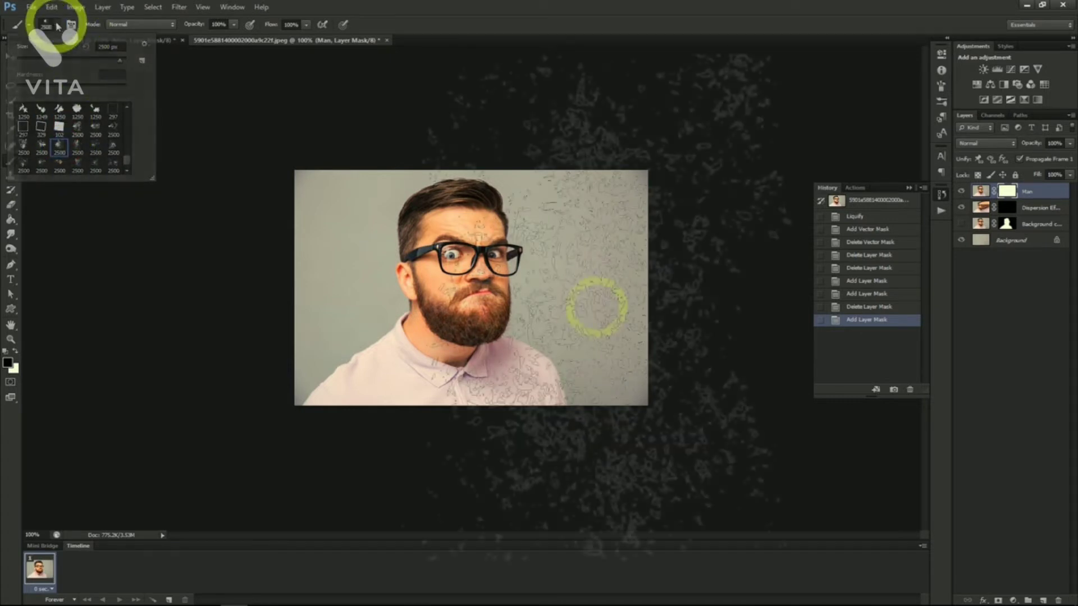
key("bracketleft")
key("bracketleft")
key("bracketleft")
key("bracketleft")
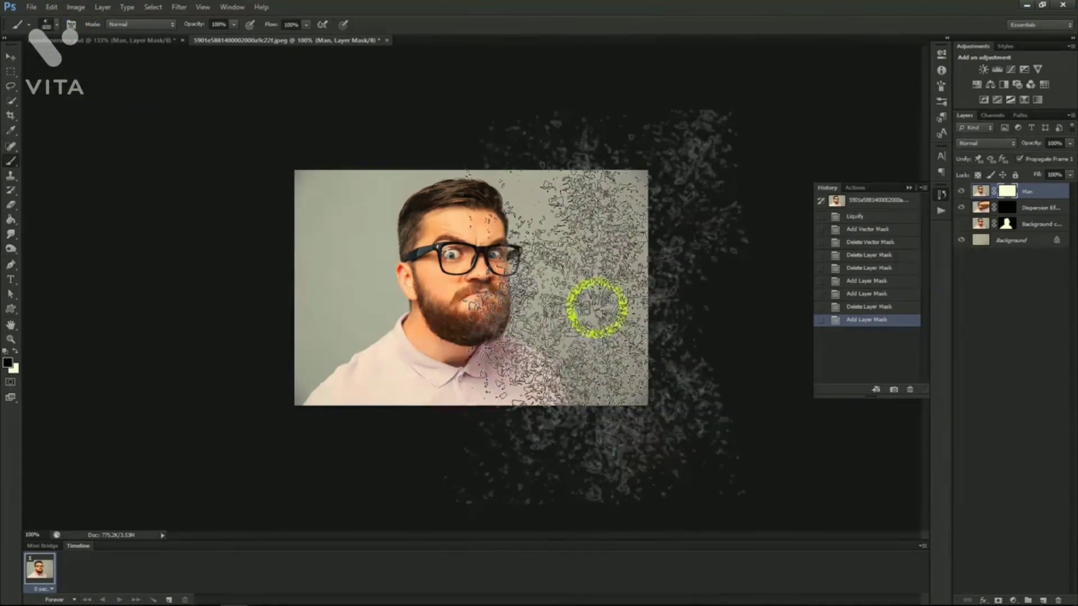
key("bracketleft")
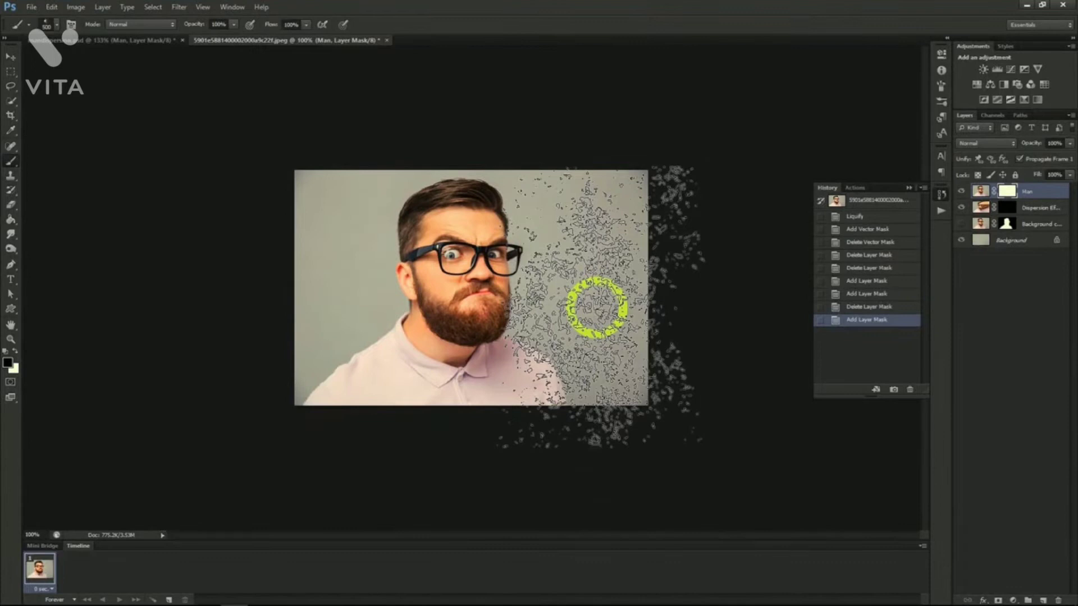
key("bracketleft")
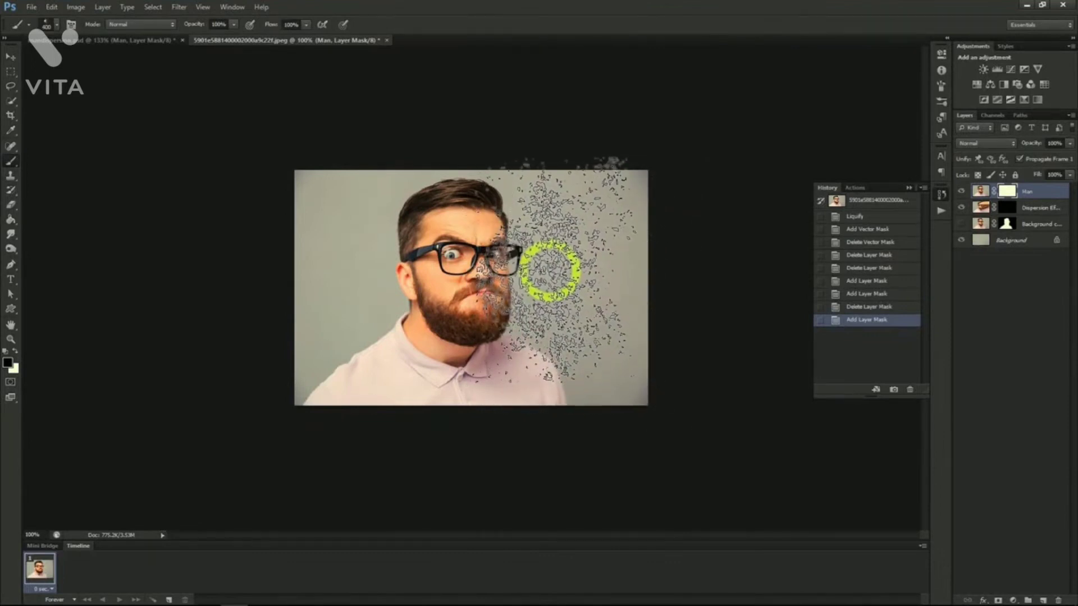
Stamp black particles on the Man layer's mask to break up the right edge of the head, face and shoulder.
left_click(542, 260)
left_click(553, 219)
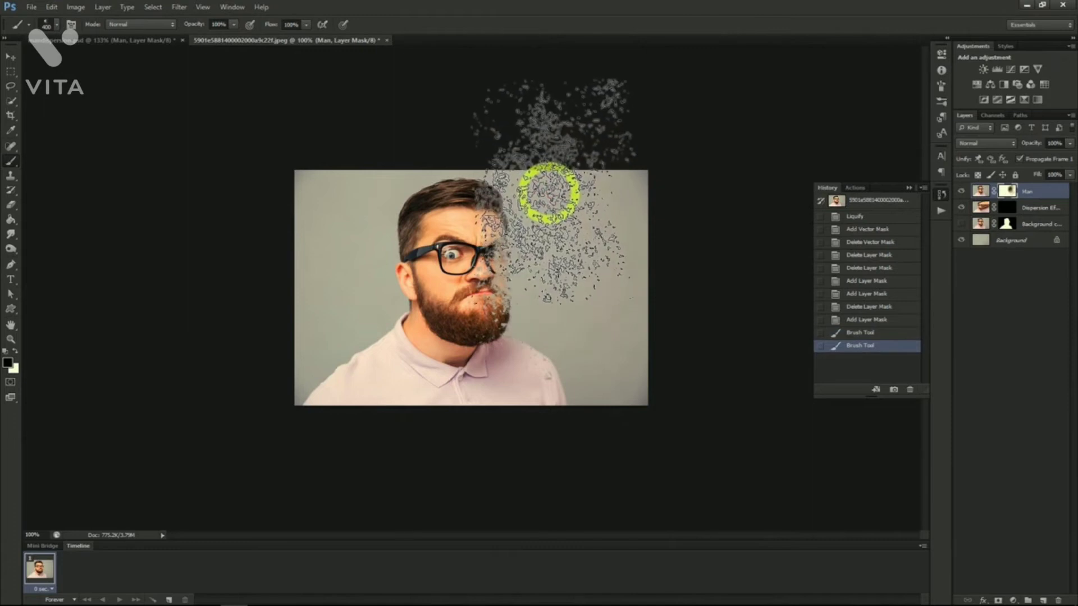
left_click(535, 174)
left_click(586, 331)
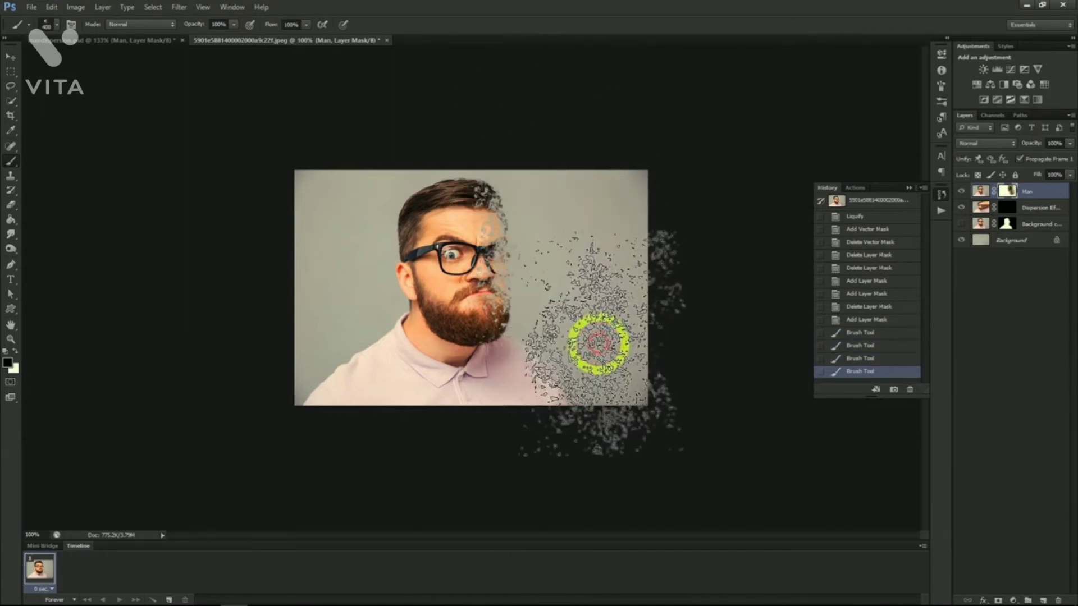
Select the Dispersion Effect layer and choose the 2500 px scattered-particle brush tip with white as the foreground colour.
left_click(1027, 210)
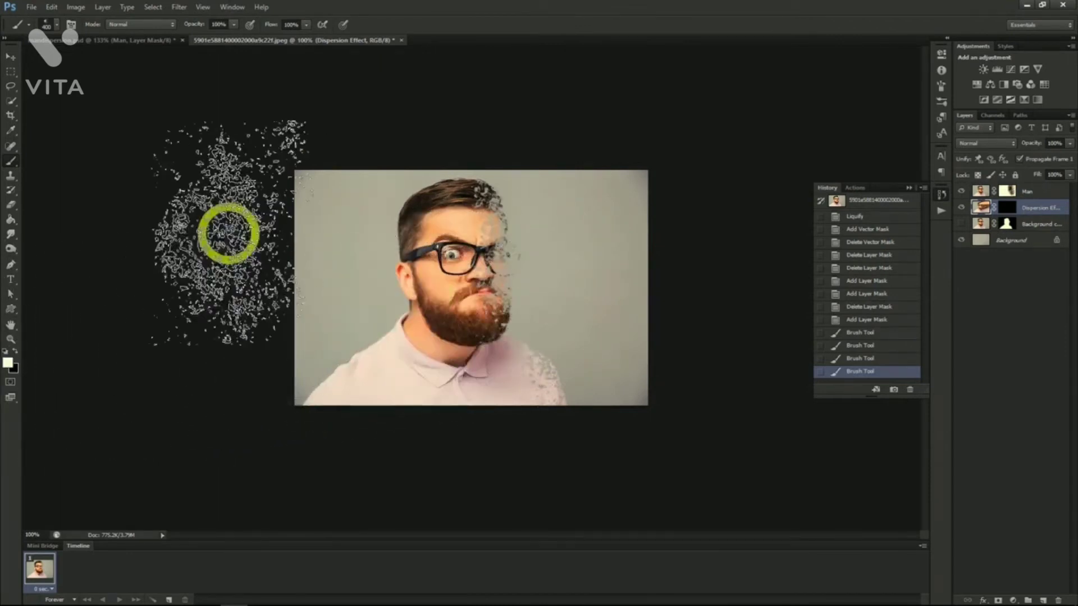
left_click(53, 24)
left_click(77, 149)
left_click(53, 24)
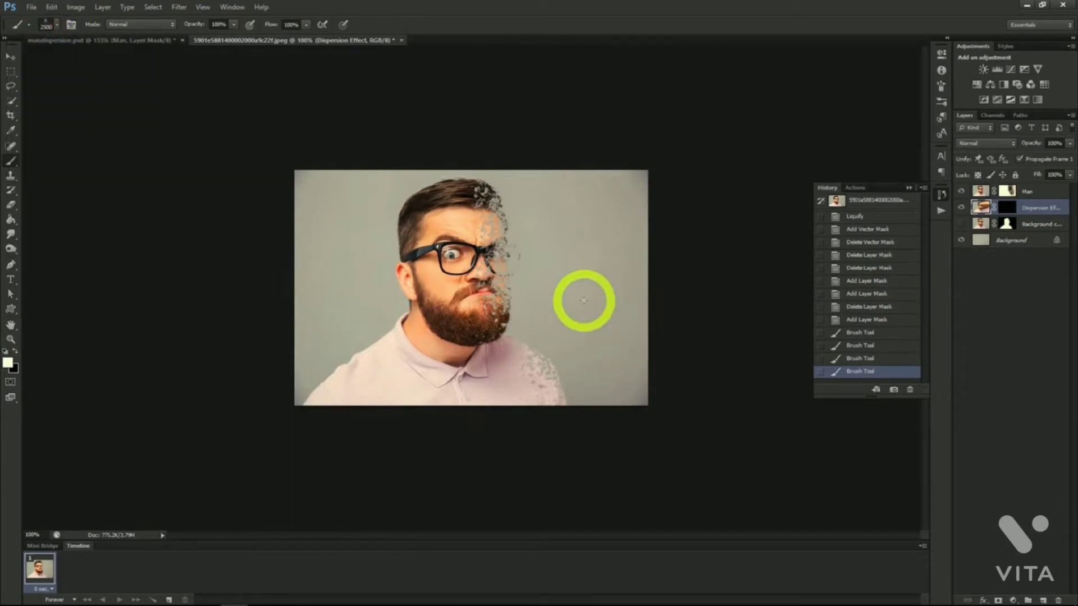
left_click(561, 279)
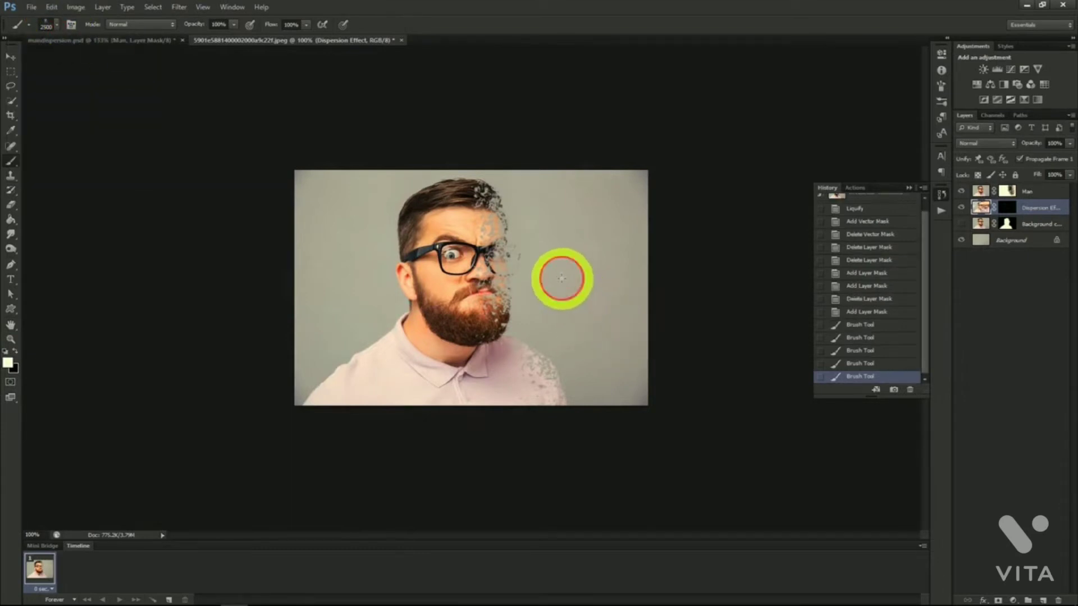
key("ctrl+alt+z")
key("ctrl+alt+z")
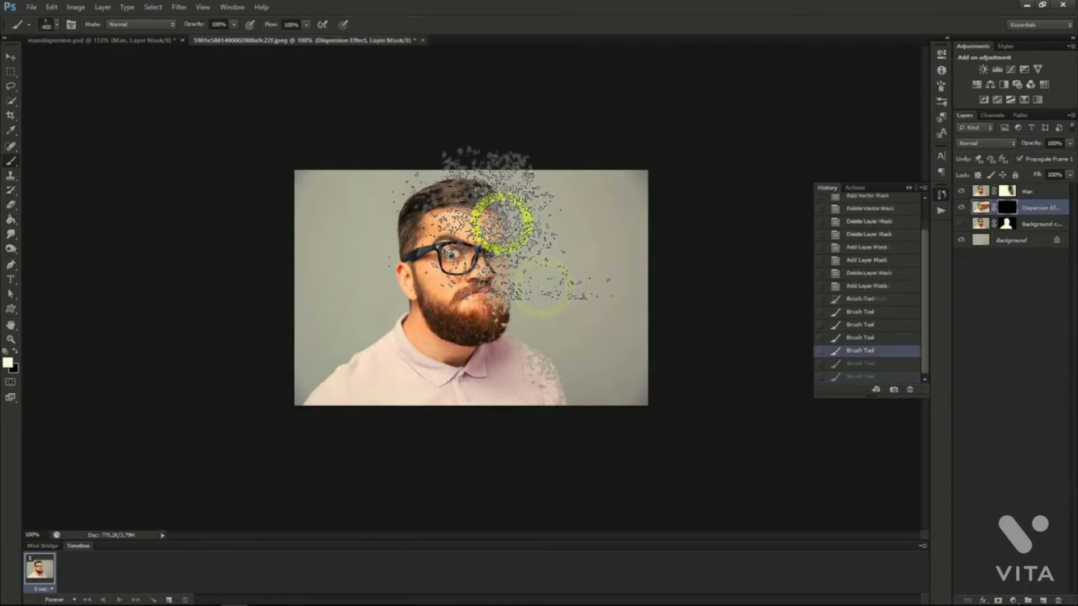
Stamp white 400 px particles on the Dispersion Effect layer's mask, from the head across the shoulder to the image's right edge.
left_click(510, 222)
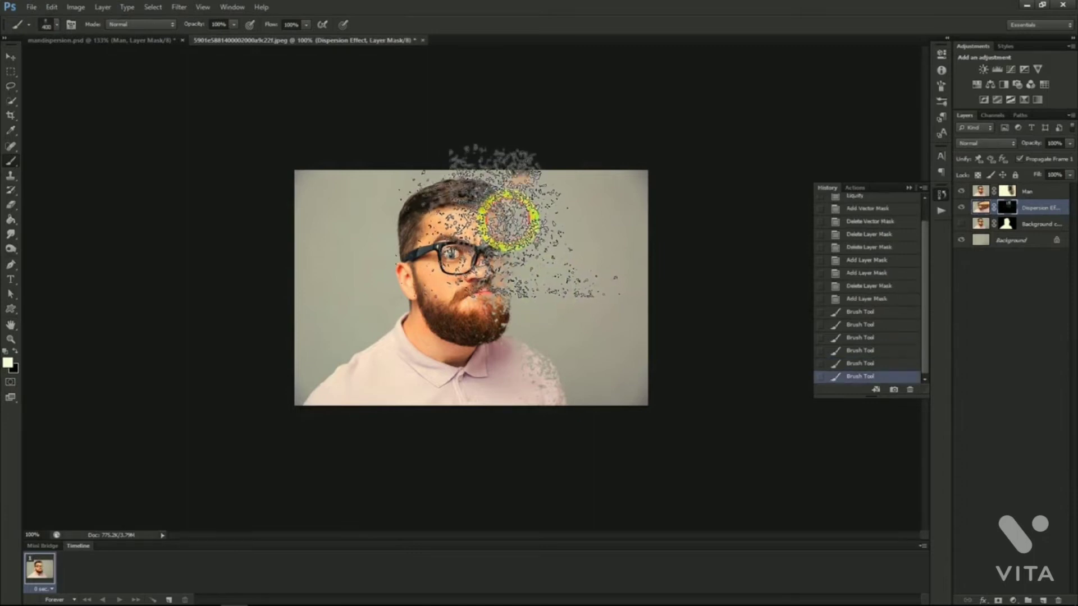
left_click(566, 340)
mouse_move(567, 340)
left_mouse_down()
mouse_move(596, 350)
mouse_move(620, 298)
mouse_move(623, 369)
mouse_move(649, 308)
left_mouse_up()
left_click(649, 307)
left_click(648, 237)
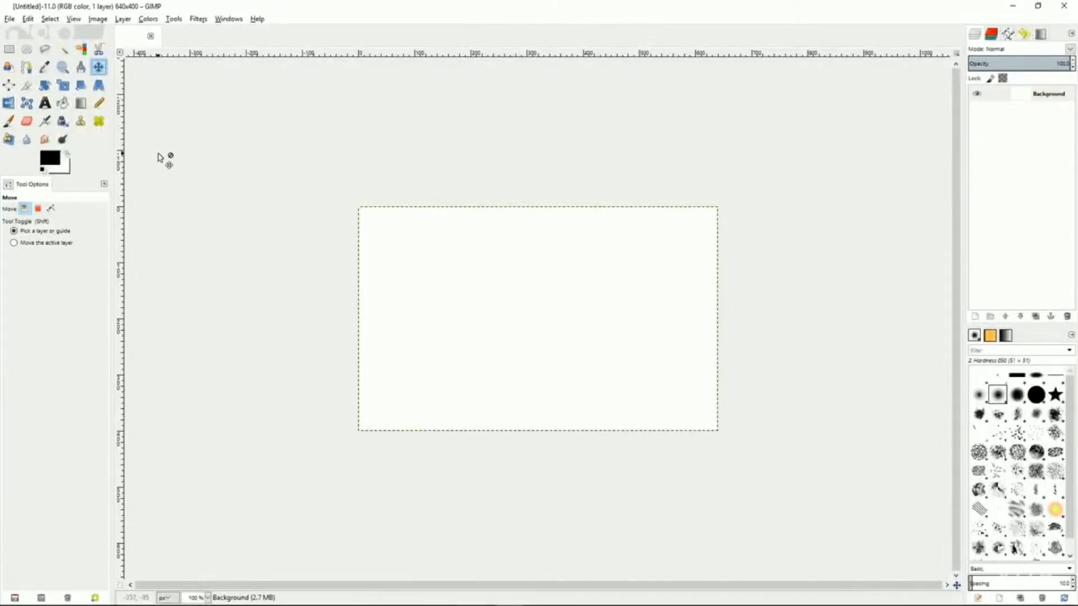
In GIMP, draw a polygonal path with four corner anchors in the upper left of the blank 640x400 canvas using the Paths tool.
left_click(26, 67)
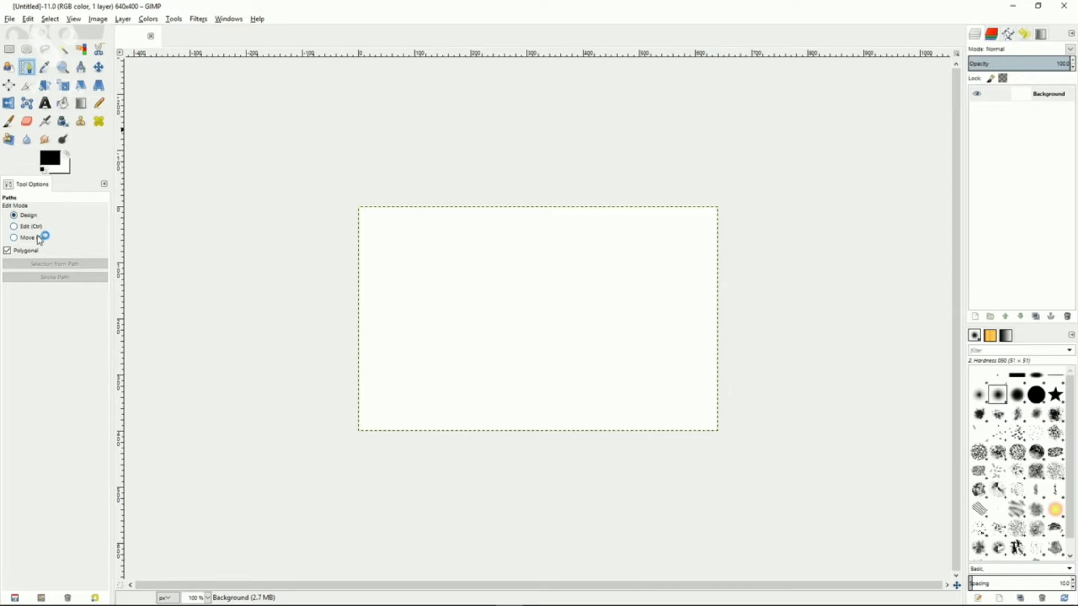
left_click(427, 258)
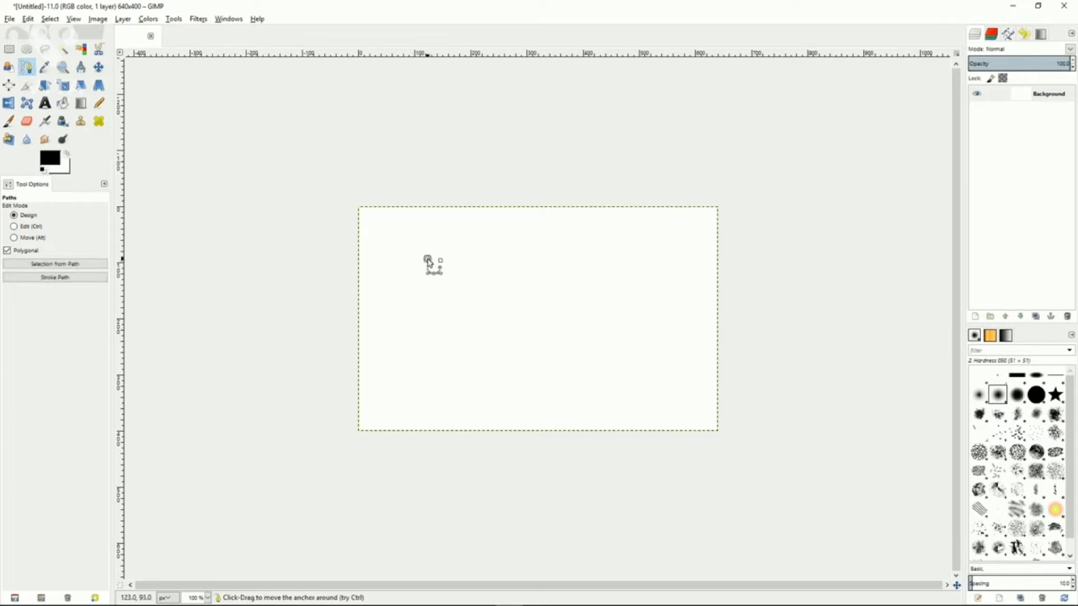
left_click(544, 256)
left_click(546, 307)
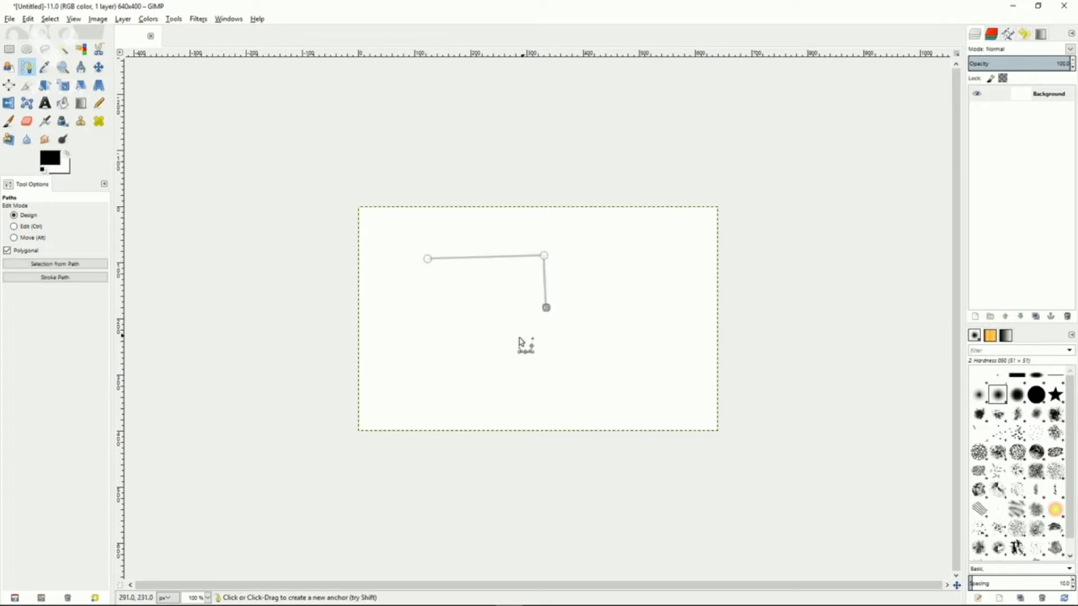
left_click(433, 312)
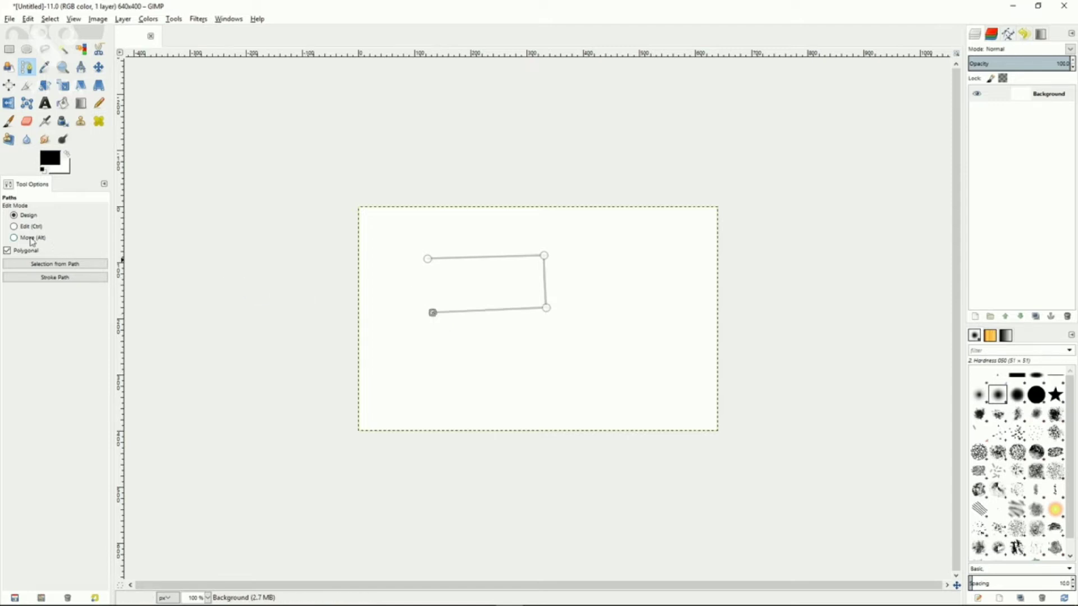
Close the four-corner path at its first anchor and move the whole path slightly up and to the left.
left_click(14, 227)
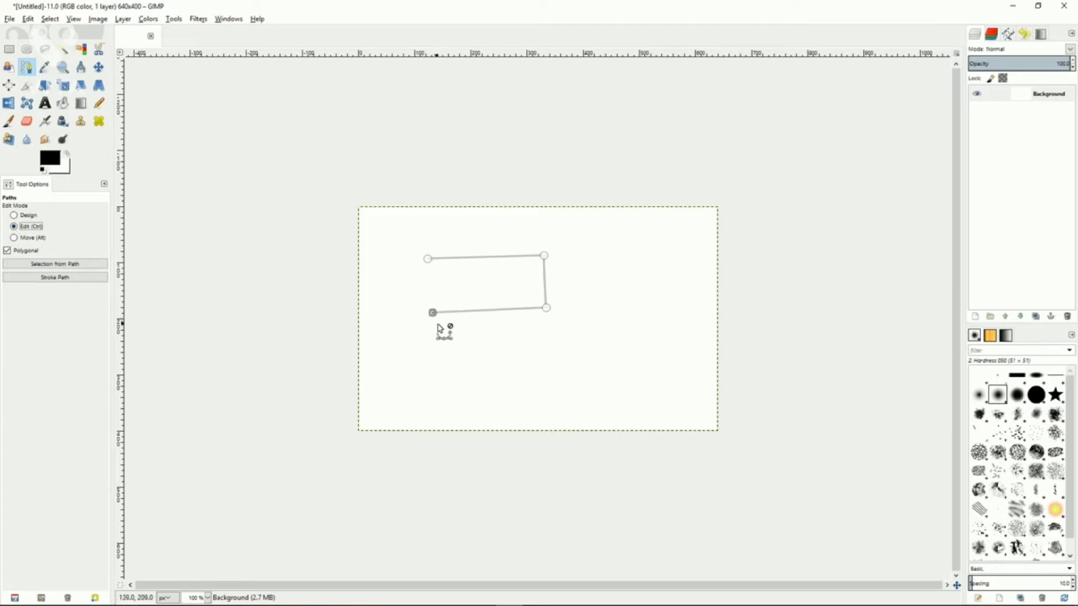
left_click(428, 259)
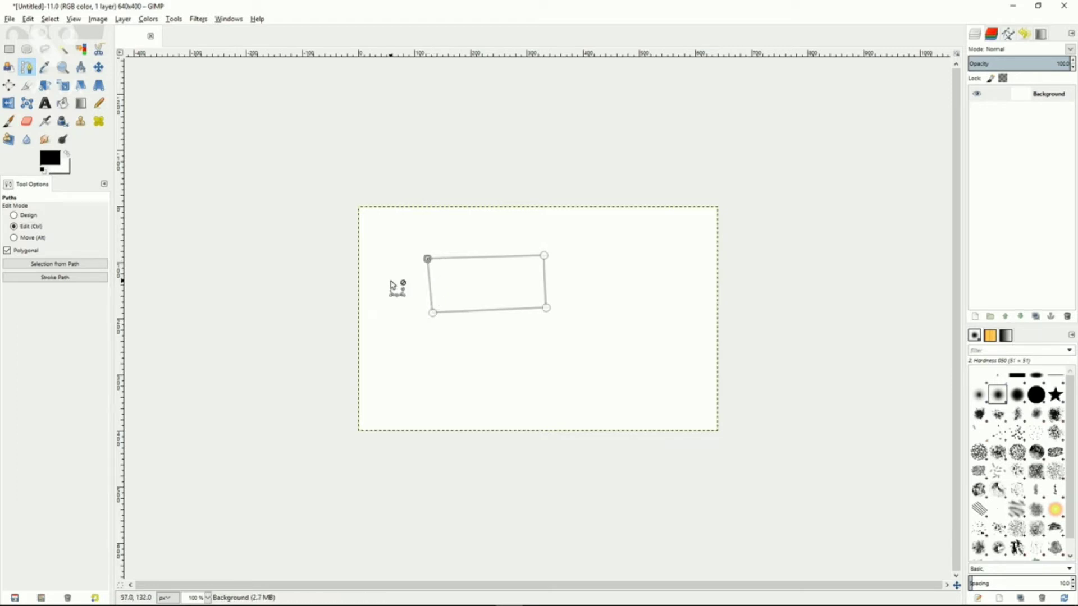
left_click(16, 238)
left_click_drag(522, 296, 469, 281)
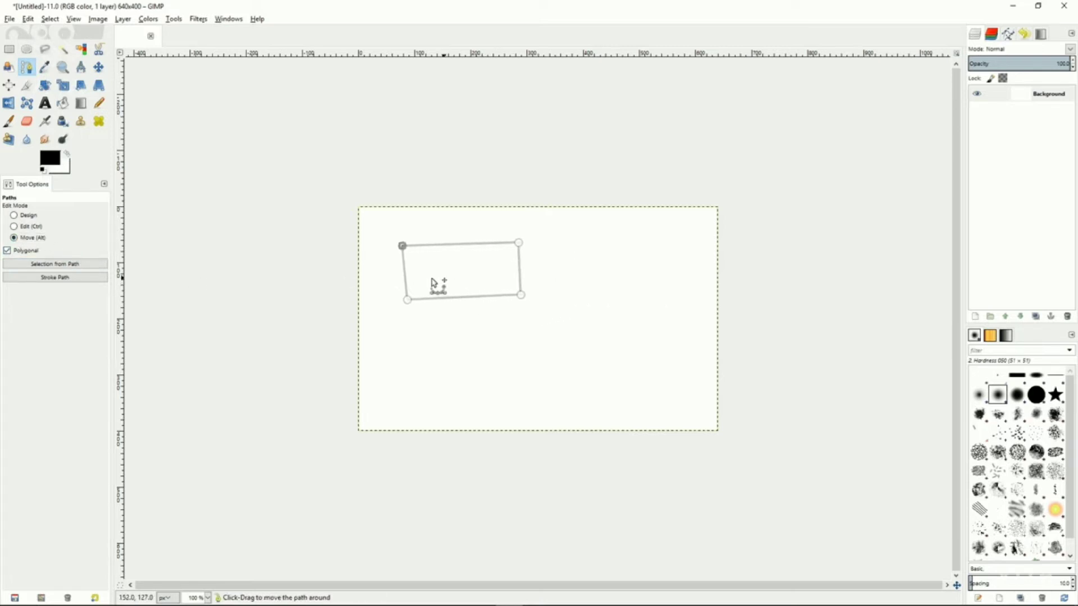
Create a selection from the path and stroke the path with a 6 px solid-colour line.
left_click(52, 266)
left_click(57, 277)
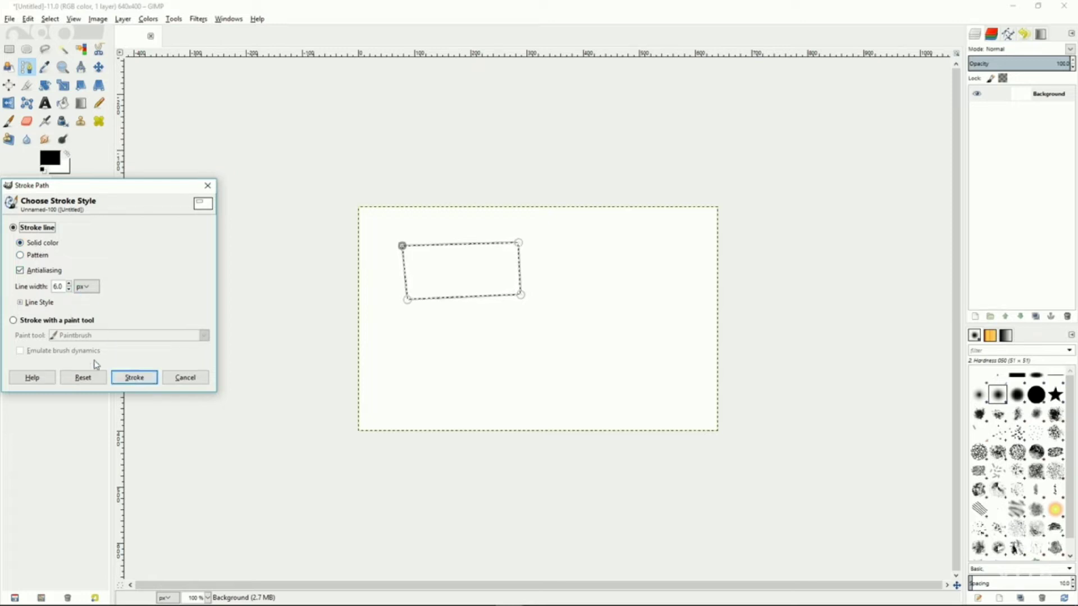
left_click(135, 378)
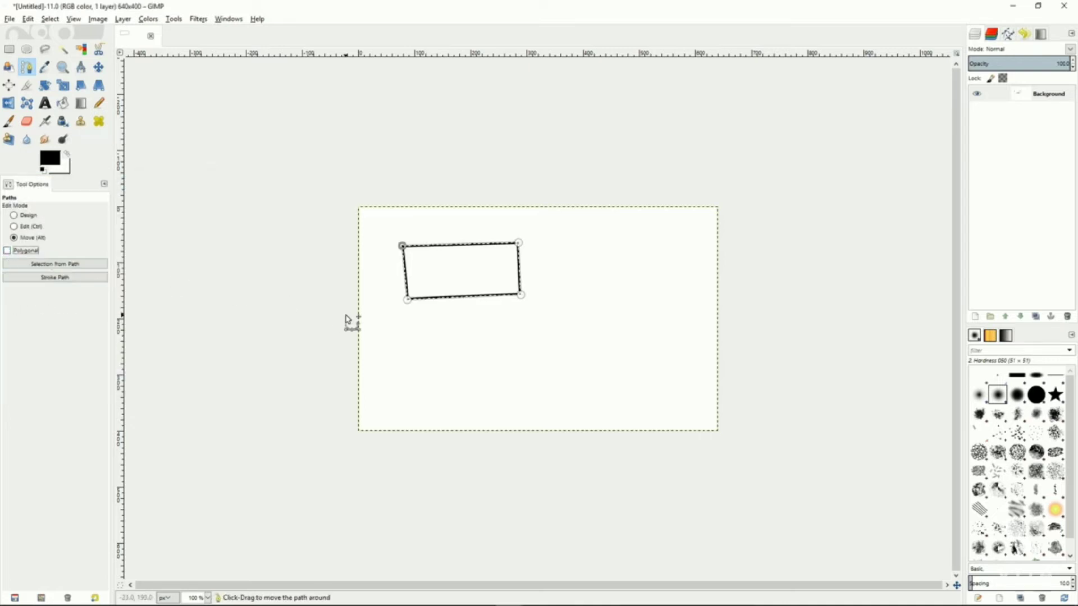
With polygonal mode off, draw a curved path of three anchors in the space below the stroked rectangle.
left_click(13, 216)
left_click_drag(421, 337, 506, 341)
left_click_drag(581, 370, 557, 368)
left_click_drag(491, 383, 525, 396)
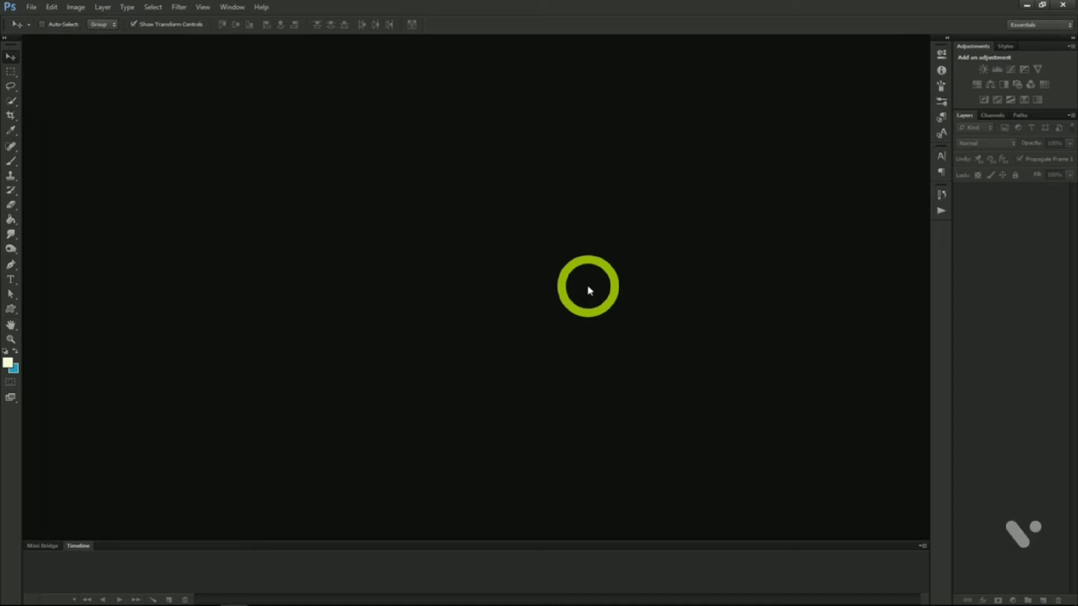
In Photoshop, create a new transparent document 1200 pixels wide and 618 pixels high.
left_click(31, 6)
left_click(57, 25)
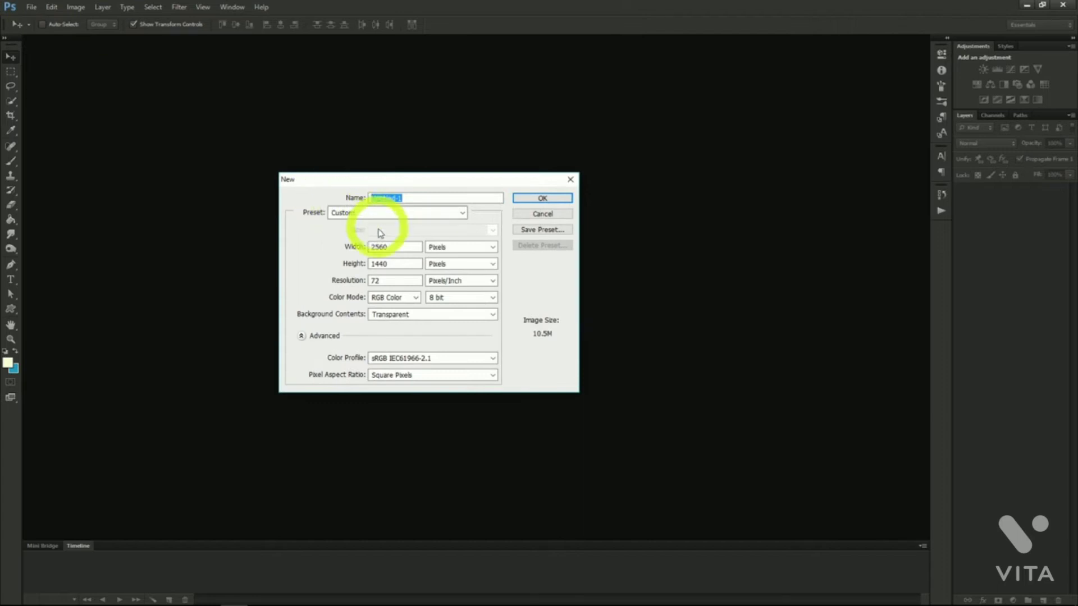
double_click(401, 251)
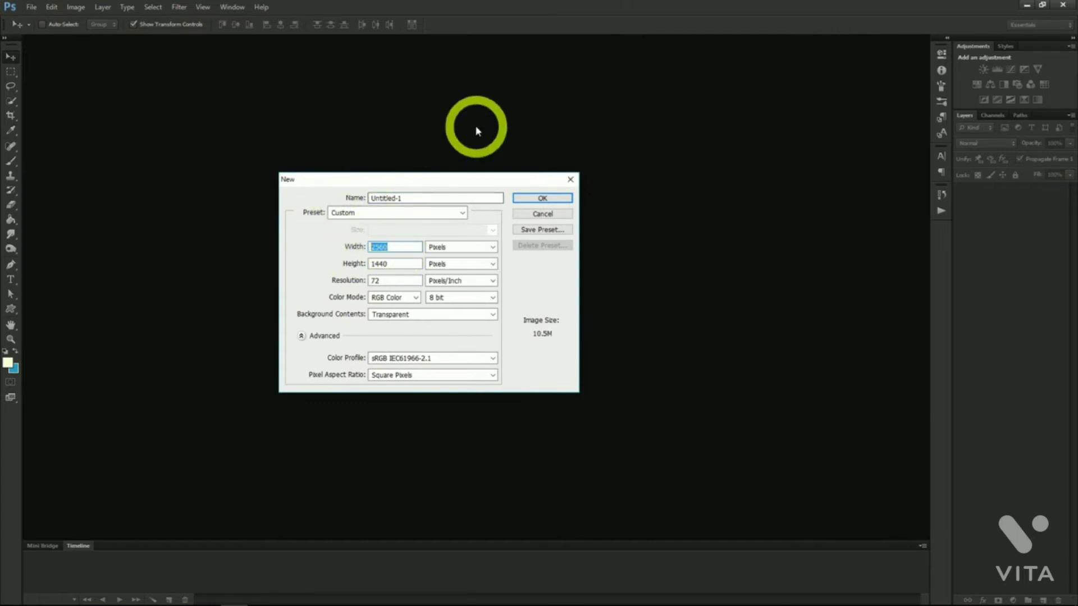
type("1200")
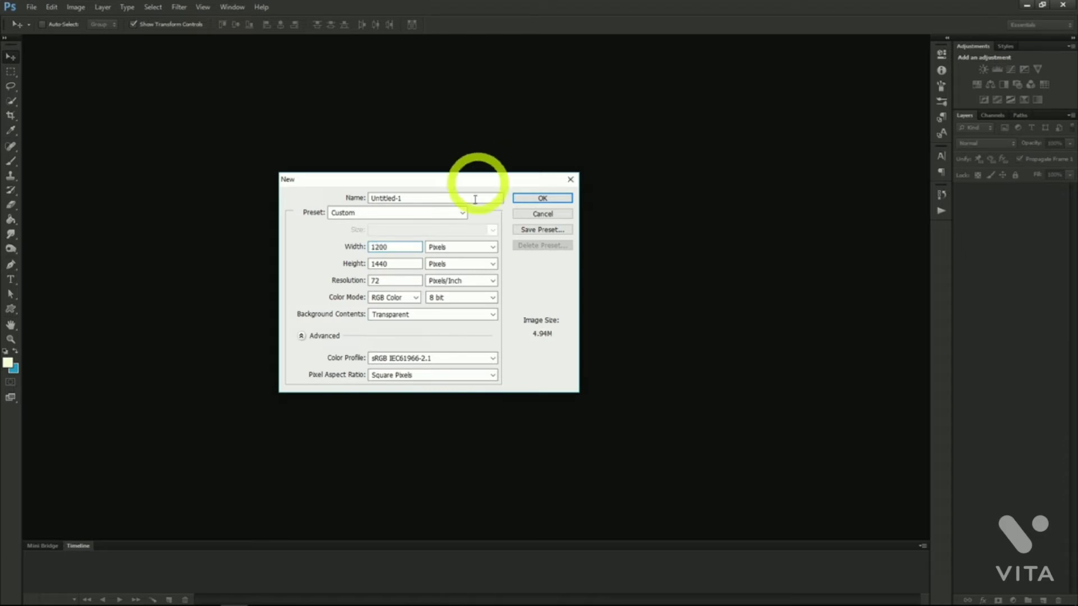
left_click_drag(395, 261, 313, 260)
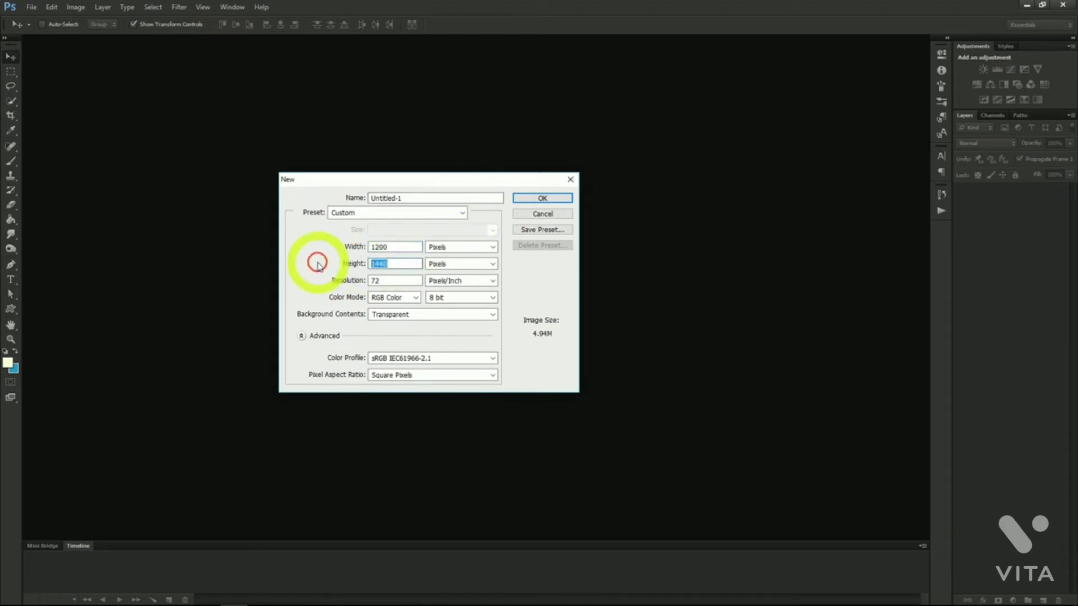
type("618")
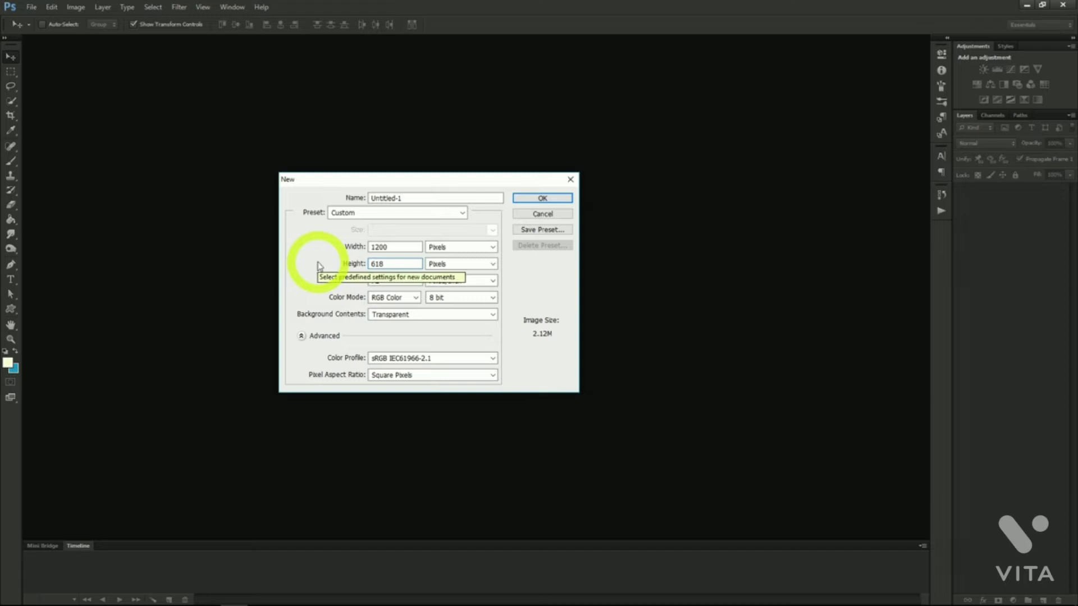
left_click(533, 198)
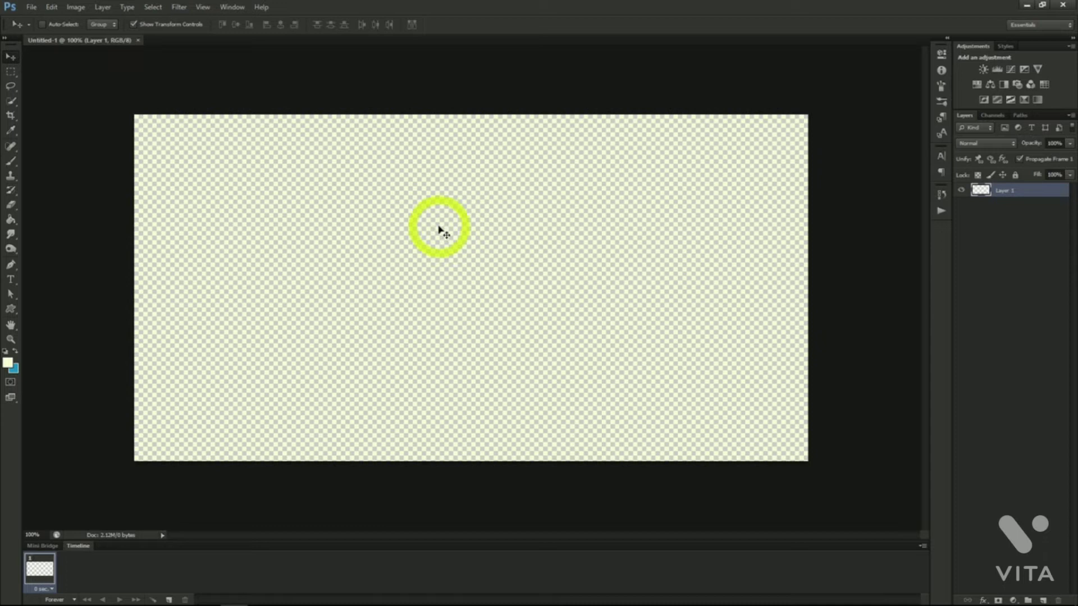
Open the family-style baja lobster dinner photo for use in the new document.
left_click(32, 8)
left_click(42, 29)
left_click(464, 163)
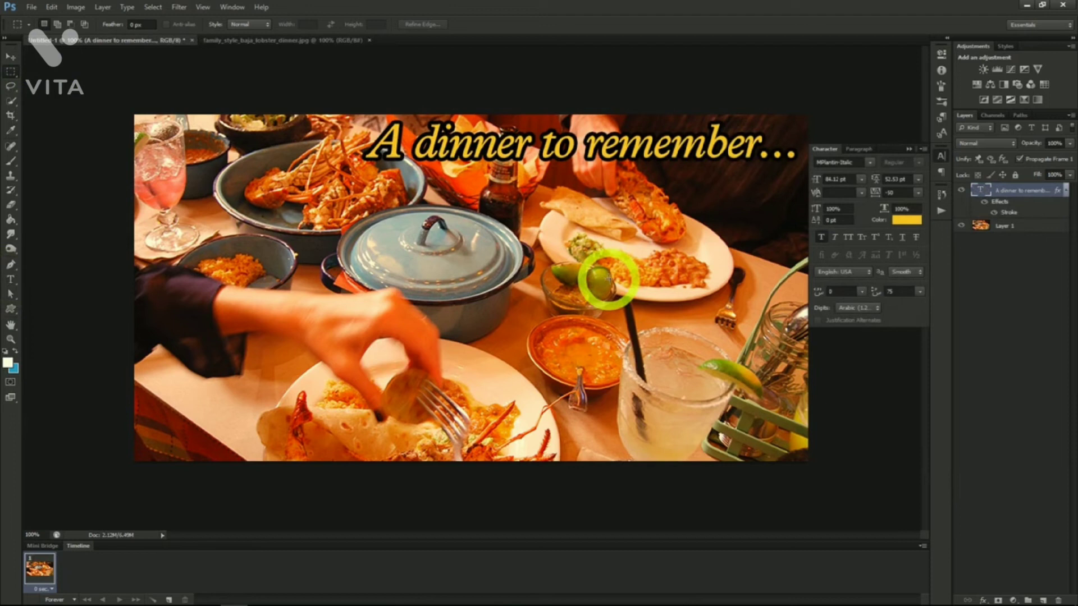
Add an Inner Glow style to Layer 1, set the glow colour to black and change the glow's blend mode.
left_click(1005, 226)
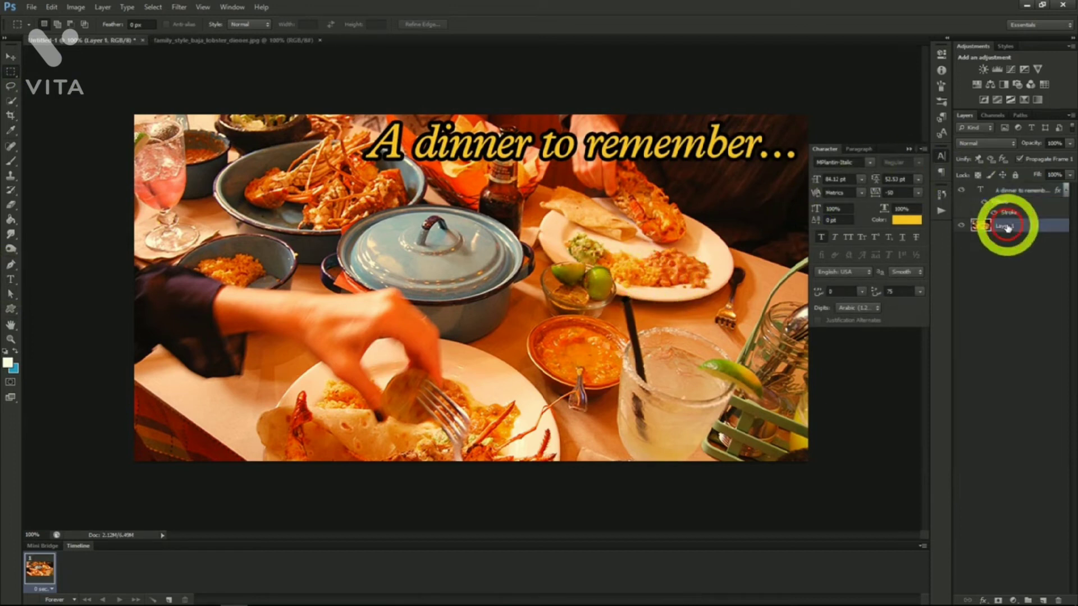
right_click(1005, 226)
left_click(931, 229)
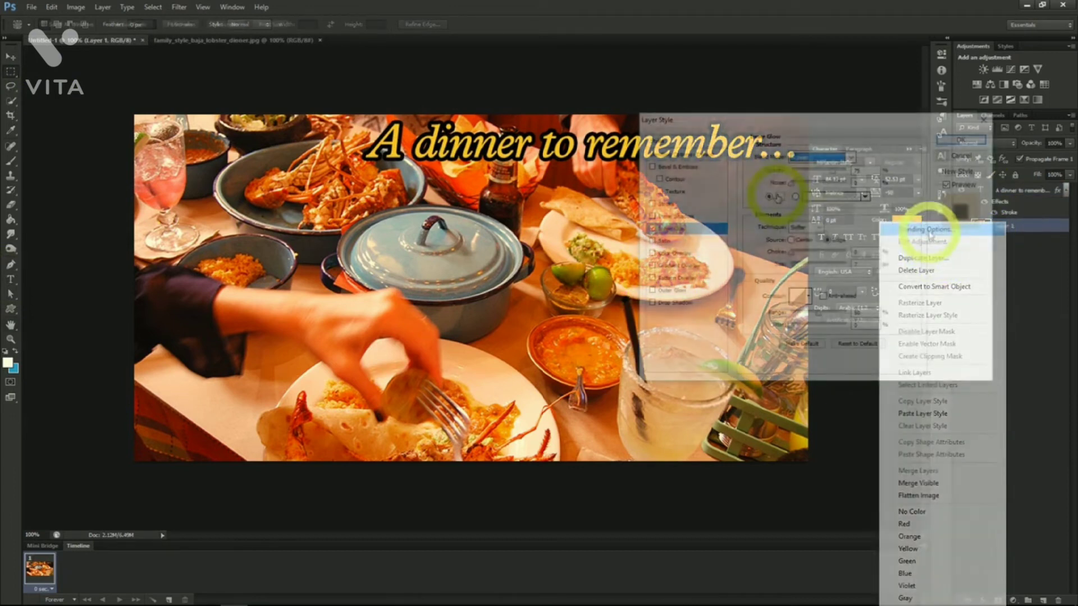
left_click(781, 198)
left_click_drag(777, 193, 860, 243)
left_click(968, 91)
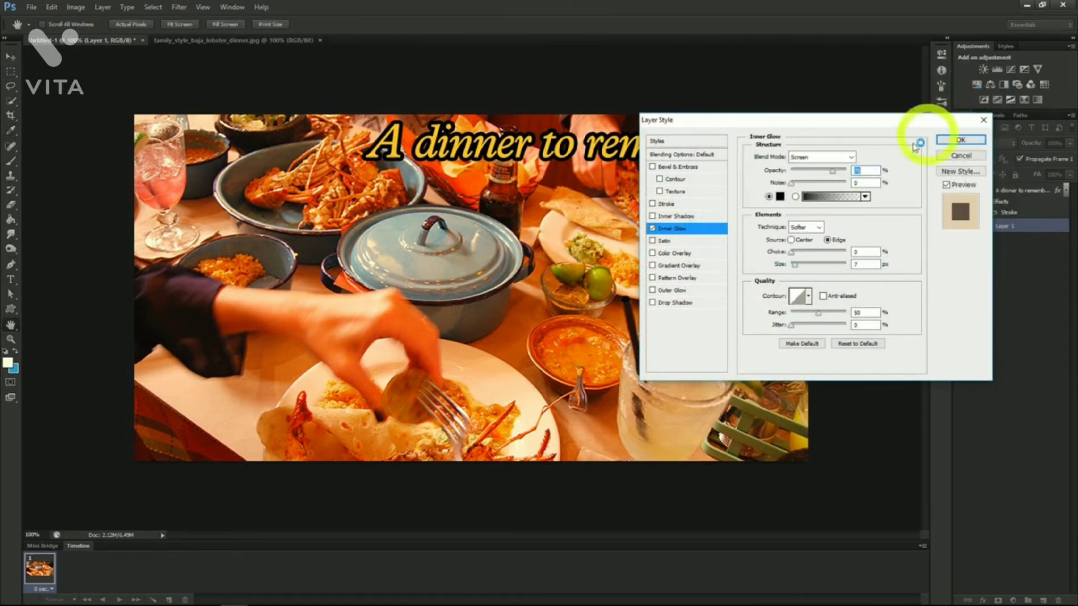
left_click(836, 160)
left_click(825, 166)
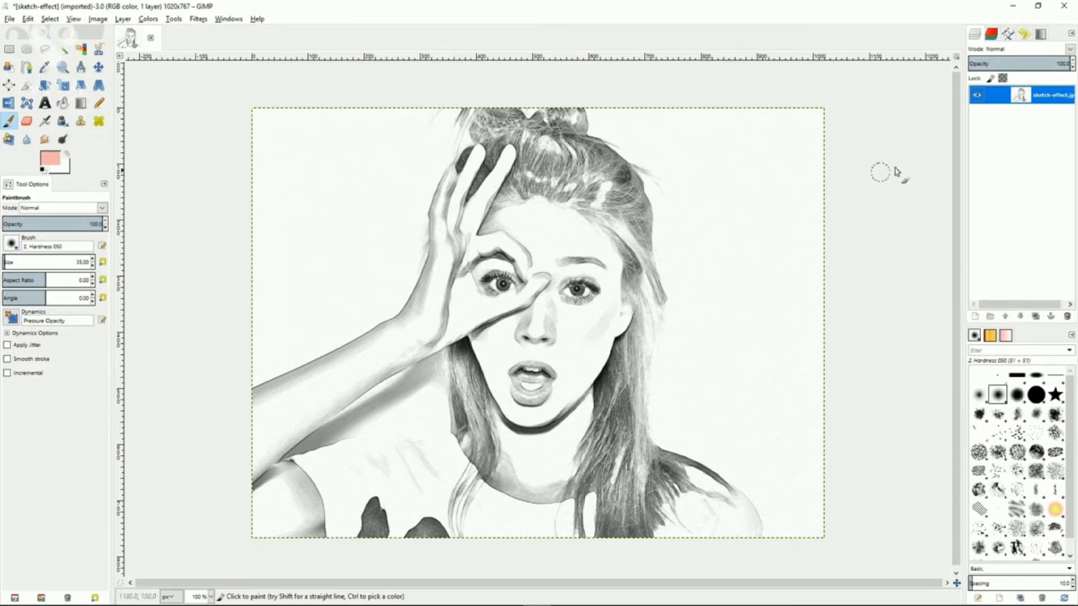
In GIMP, add a new transparent 1020x767 px layer above the sketch-effect image and set its mode to Multiply.
right_click(1005, 96)
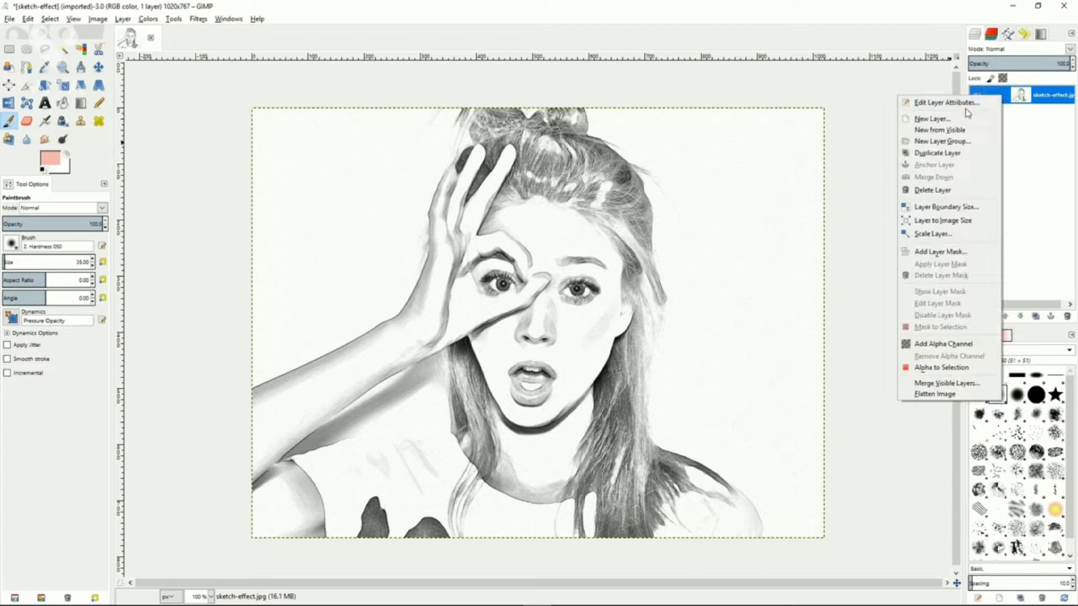
left_click(954, 119)
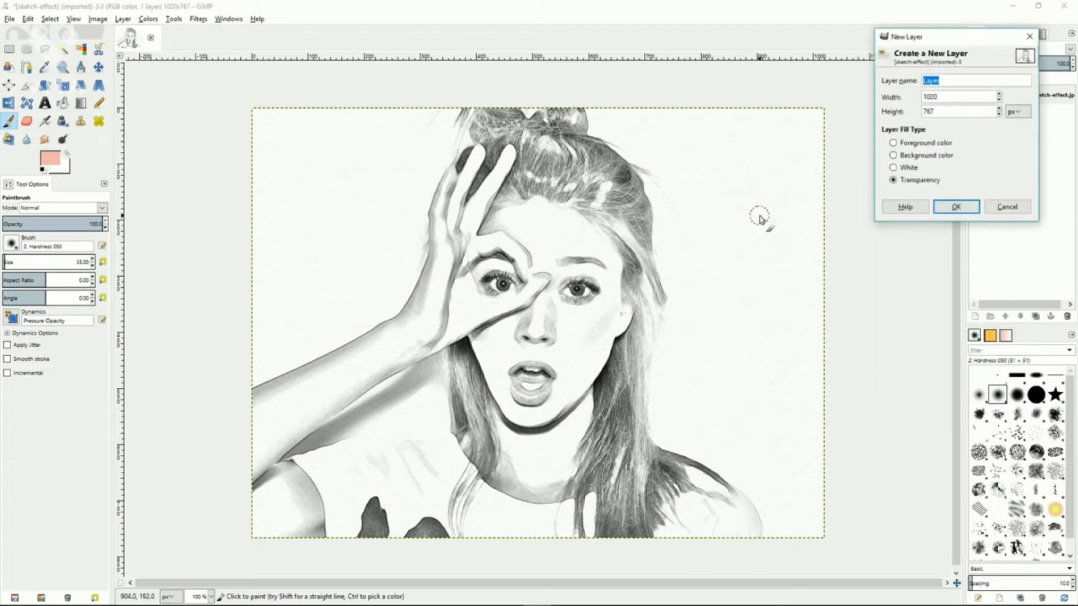
left_click(957, 207)
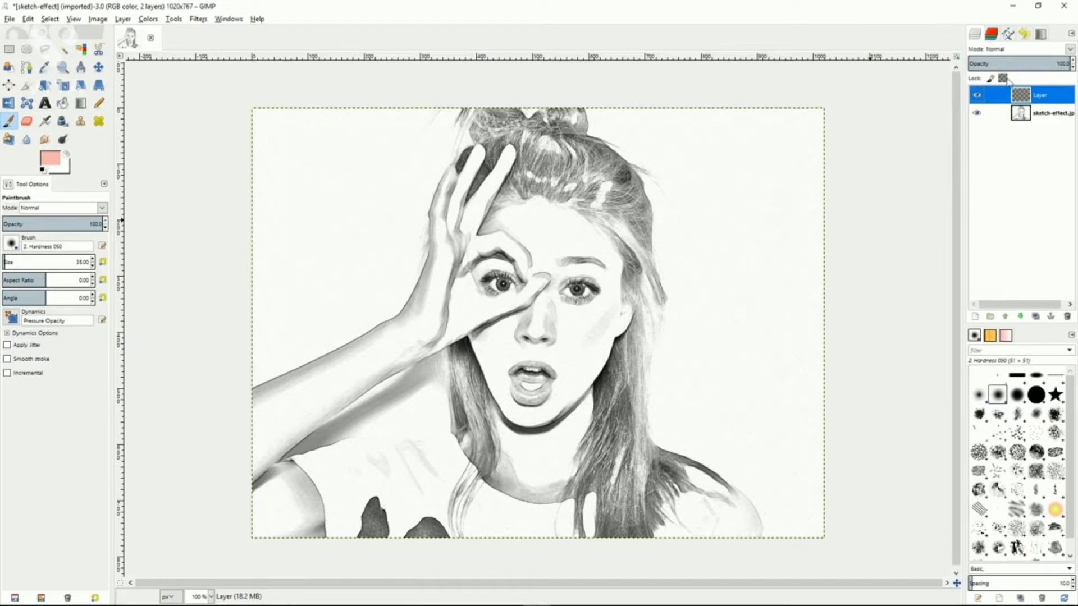
left_click(1070, 49)
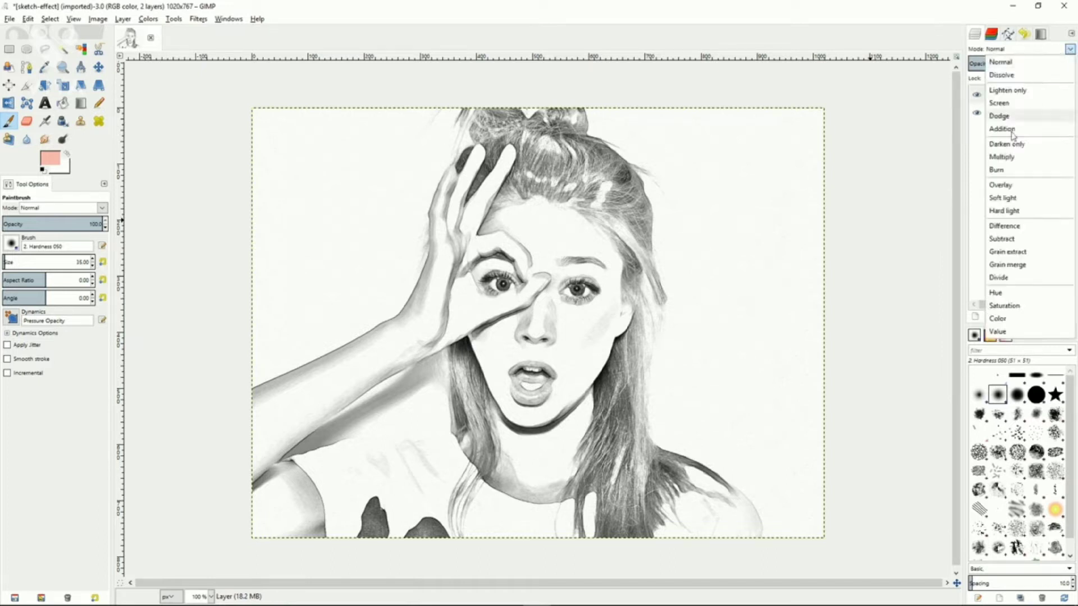
left_click(1002, 157)
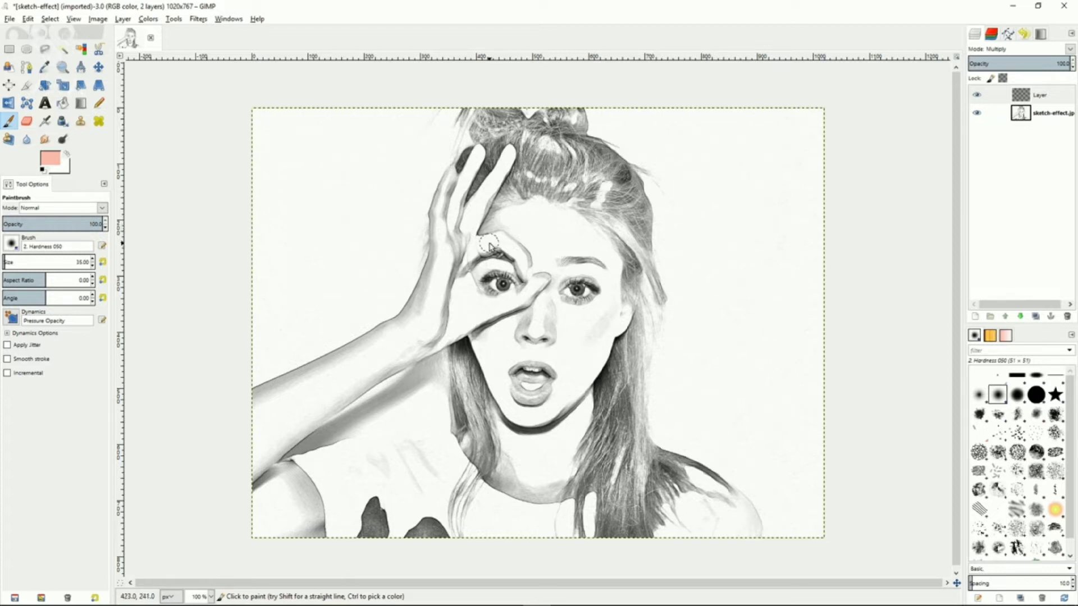
Confirm e7b9b9 as the foreground colour and paint over the woman's face and raised hand with the size 35 Paintbrush.
left_click(51, 159)
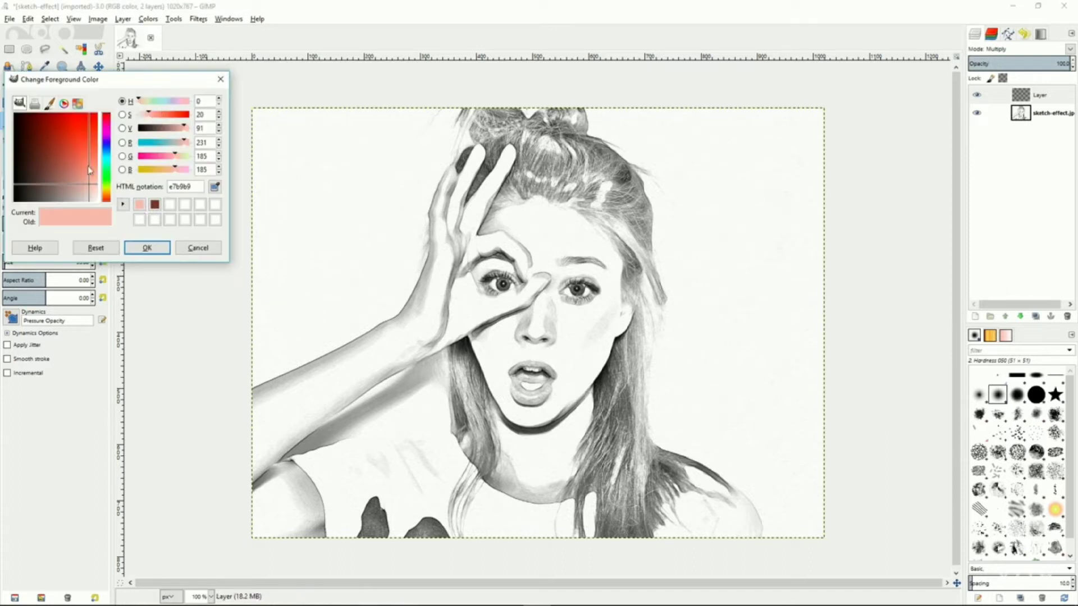
left_click(153, 249)
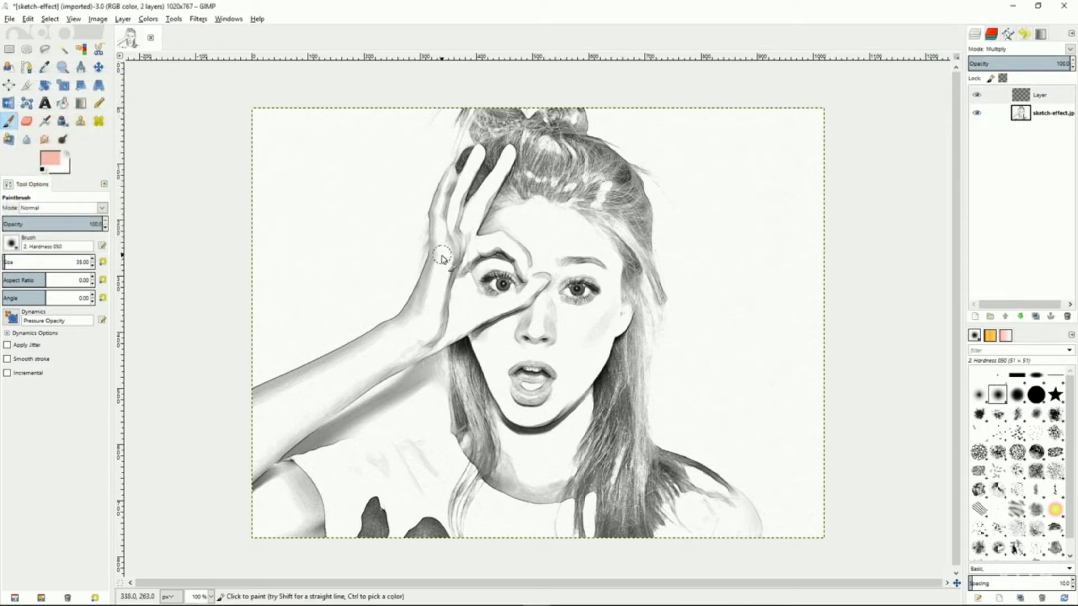
mouse_move(442, 254)
left_mouse_down()
mouse_move(450, 174)
mouse_move(437, 220)
mouse_move(438, 232)
mouse_move(451, 197)
mouse_move(449, 239)
mouse_move(476, 157)
mouse_move(446, 238)
mouse_move(455, 224)
mouse_move(460, 239)
mouse_move(505, 150)
mouse_move(467, 222)
mouse_move(473, 198)
mouse_move(473, 249)
mouse_move(503, 241)
mouse_move(494, 255)
mouse_move(520, 250)
mouse_move(481, 242)
mouse_move(530, 255)
mouse_move(530, 267)
mouse_move(515, 254)
mouse_move(539, 288)
mouse_move(540, 264)
mouse_move(523, 303)
mouse_move(540, 281)
mouse_move(500, 309)
mouse_move(512, 298)
mouse_move(464, 311)
mouse_move(455, 241)
mouse_move(462, 295)
mouse_move(444, 251)
mouse_move(435, 287)
mouse_move(444, 244)
mouse_move(431, 297)
mouse_move(433, 244)
mouse_move(428, 311)
mouse_move(449, 331)
mouse_move(484, 306)
mouse_move(478, 269)
mouse_move(508, 267)
mouse_move(523, 288)
mouse_move(478, 275)
mouse_move(517, 211)
mouse_move(555, 208)
mouse_move(541, 231)
mouse_move(549, 252)
mouse_move(567, 216)
mouse_move(627, 261)
mouse_move(618, 278)
mouse_move(584, 256)
mouse_move(568, 262)
mouse_move(587, 270)
mouse_move(540, 258)
mouse_move(611, 283)
mouse_move(616, 324)
mouse_move(633, 308)
mouse_move(620, 337)
mouse_move(582, 273)
mouse_move(542, 303)
mouse_move(573, 323)
mouse_move(550, 287)
mouse_move(562, 308)
mouse_move(590, 306)
mouse_move(539, 309)
mouse_move(494, 356)
mouse_move(528, 415)
mouse_move(562, 387)
mouse_move(607, 302)
left_mouse_up()
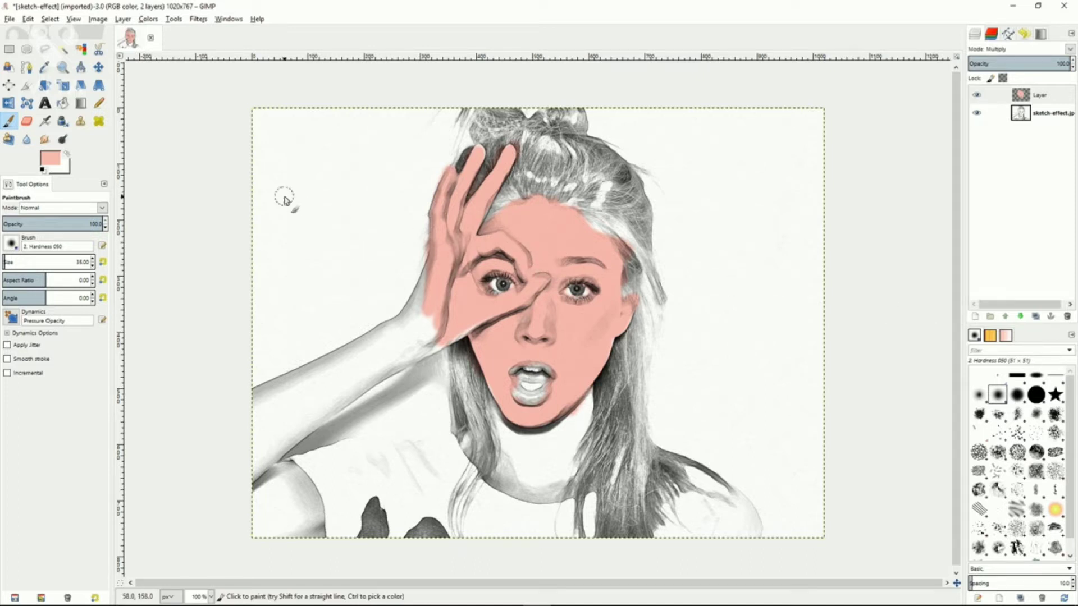
Burn the skin colour around the hand and forehead with the Dodge/Burn tool at brush size 15, midtones range.
left_click(62, 138)
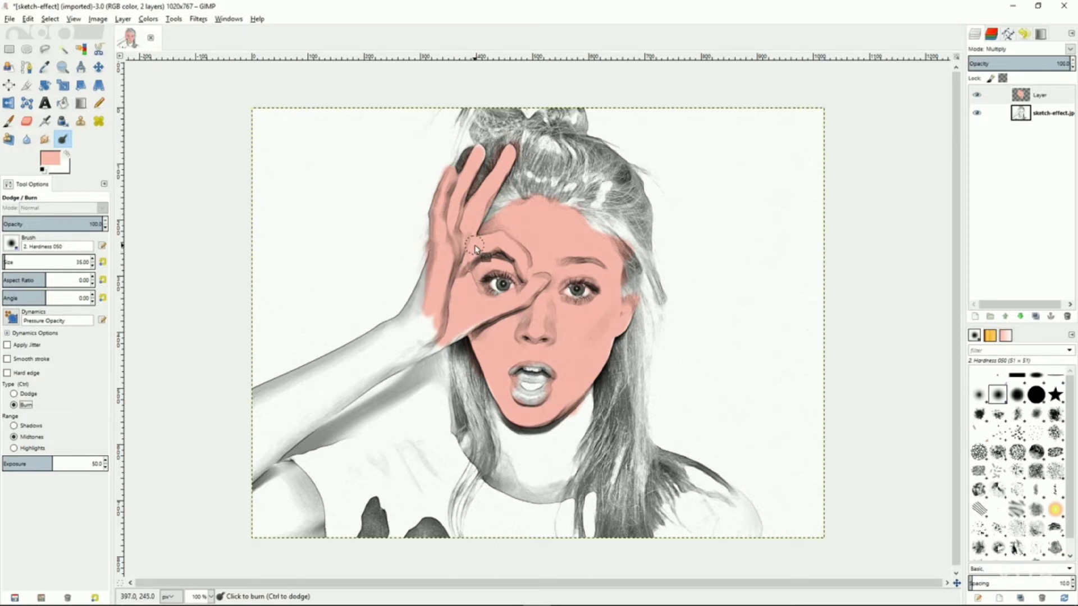
key("bracketleft")
key("bracketleft")
key("bracketleft")
key("bracketleft")
key("bracketleft")
key("bracketleft")
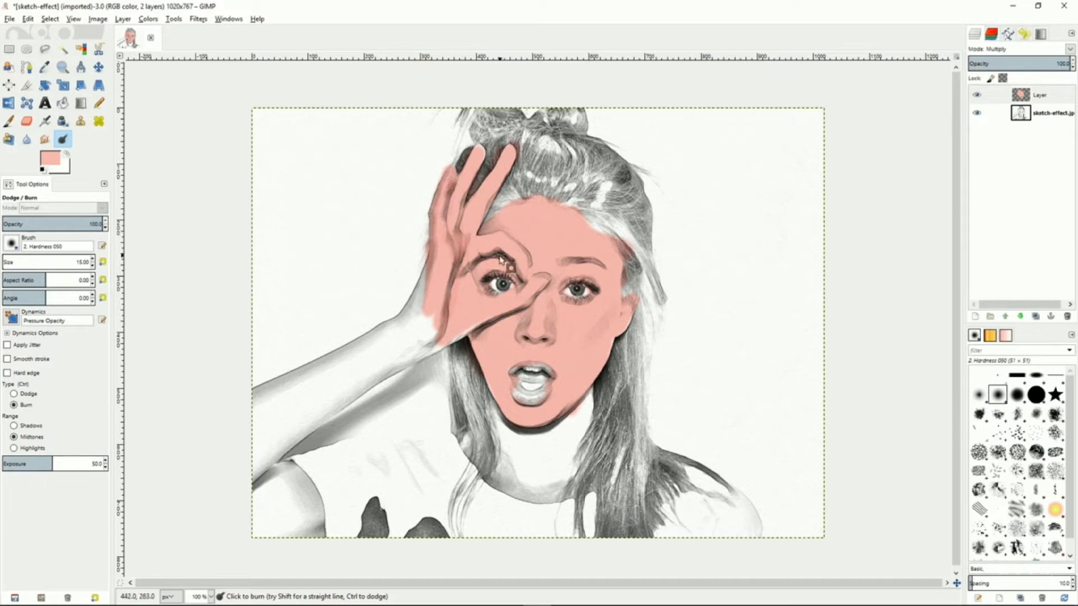
mouse_move(528, 261)
left_mouse_down()
mouse_move(507, 235)
mouse_move(531, 270)
left_mouse_up()
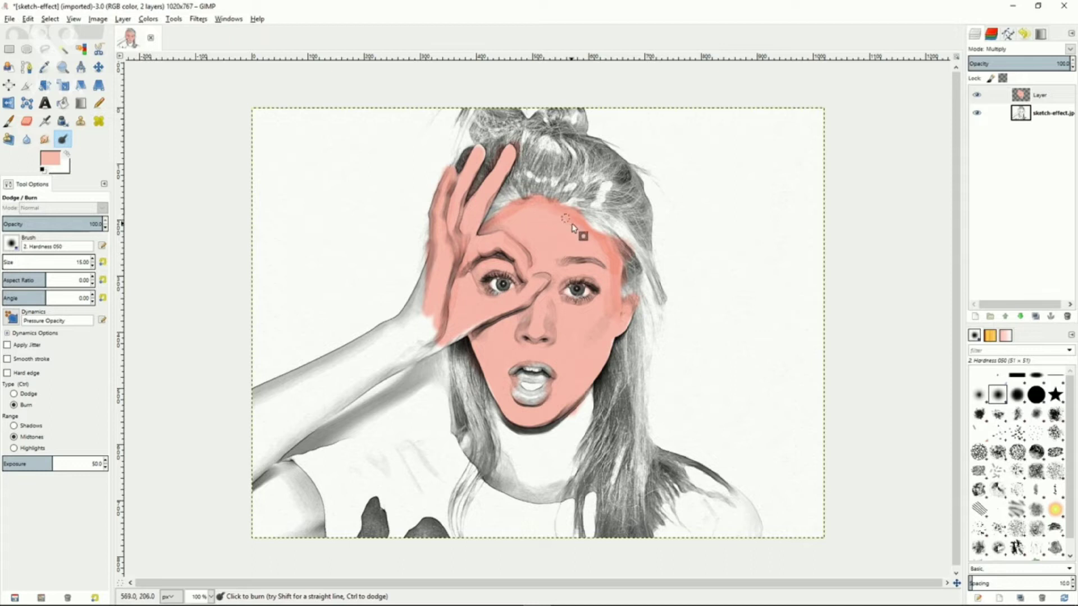
Set the Smudge tool's rate to 32 and blend the burned skin shading across the hand and forehead.
key("s")
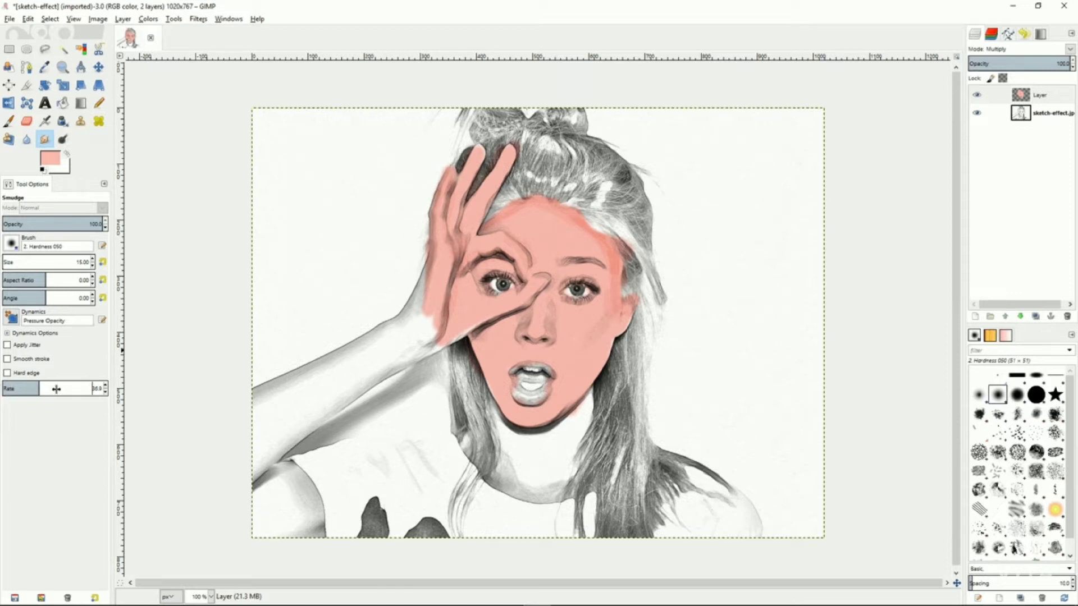
left_click_drag(8, 388, 4, 388)
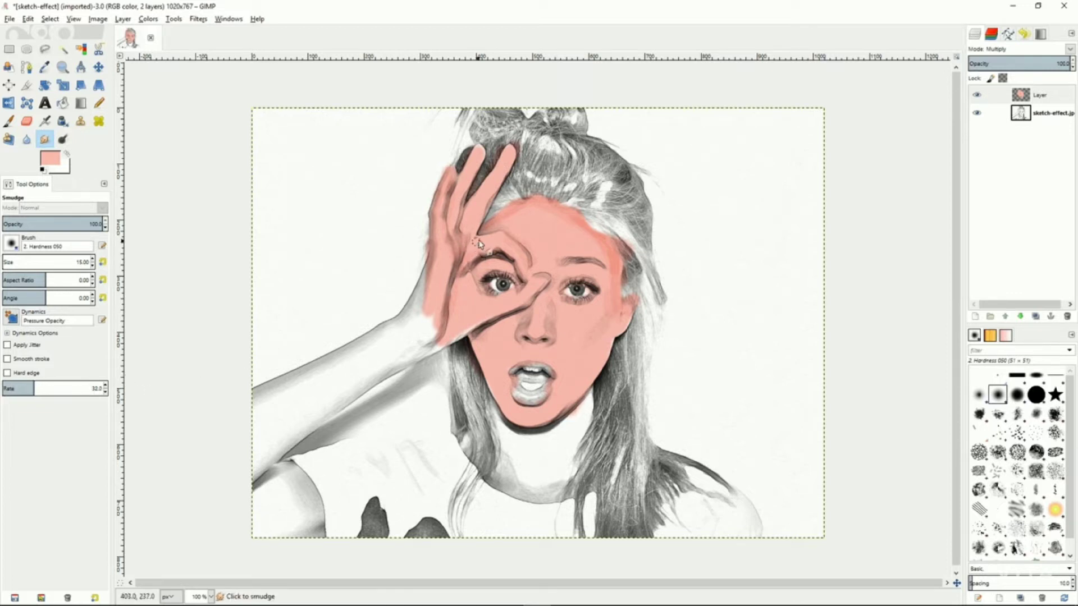
mouse_move(492, 226)
left_mouse_down()
mouse_move(517, 214)
mouse_move(495, 224)
mouse_move(525, 207)
mouse_move(576, 222)
mouse_move(560, 214)
mouse_move(610, 252)
mouse_move(600, 239)
mouse_move(608, 303)
mouse_move(614, 275)
mouse_move(608, 309)
mouse_move(619, 260)
left_mouse_up()
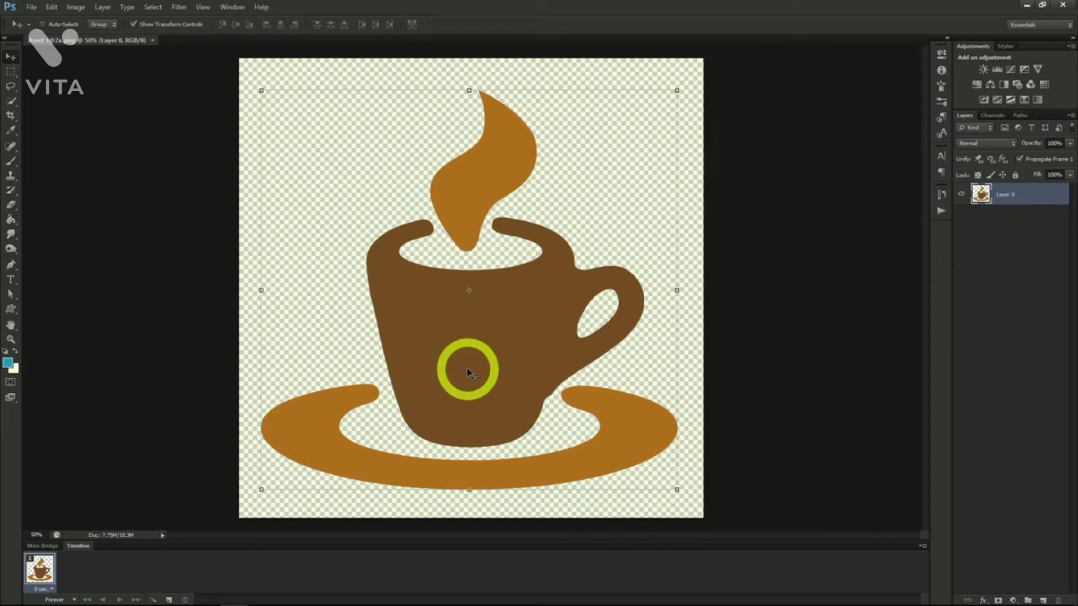
Switch to Photoshop and try the Color Negative (RGB) preset in a direct Curves adjustment on the coffee cup.
left_click(75, 6)
mouse_move(95, 35)
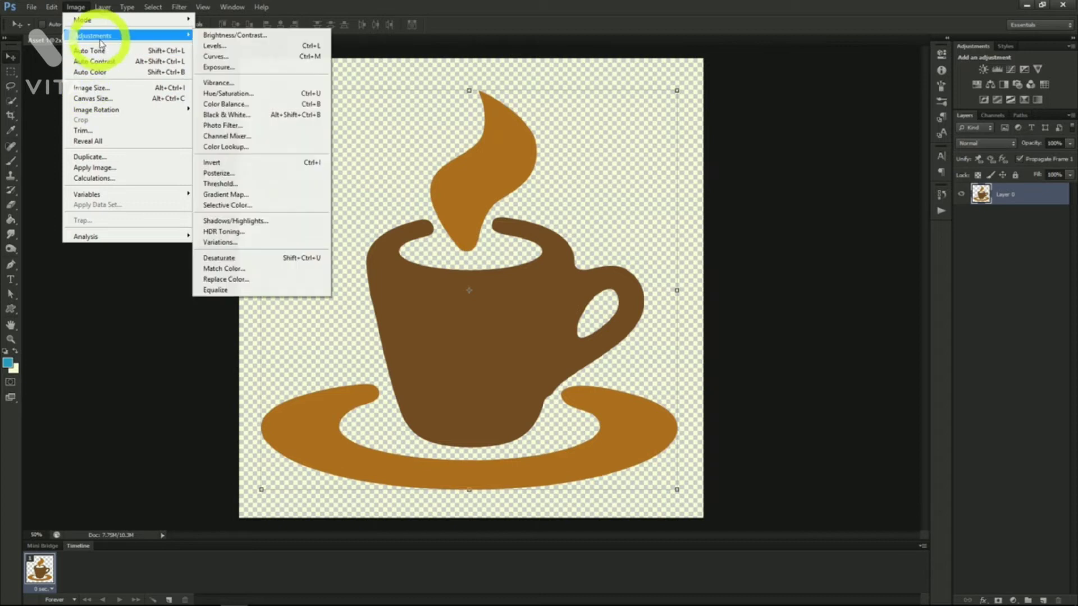
left_click(226, 58)
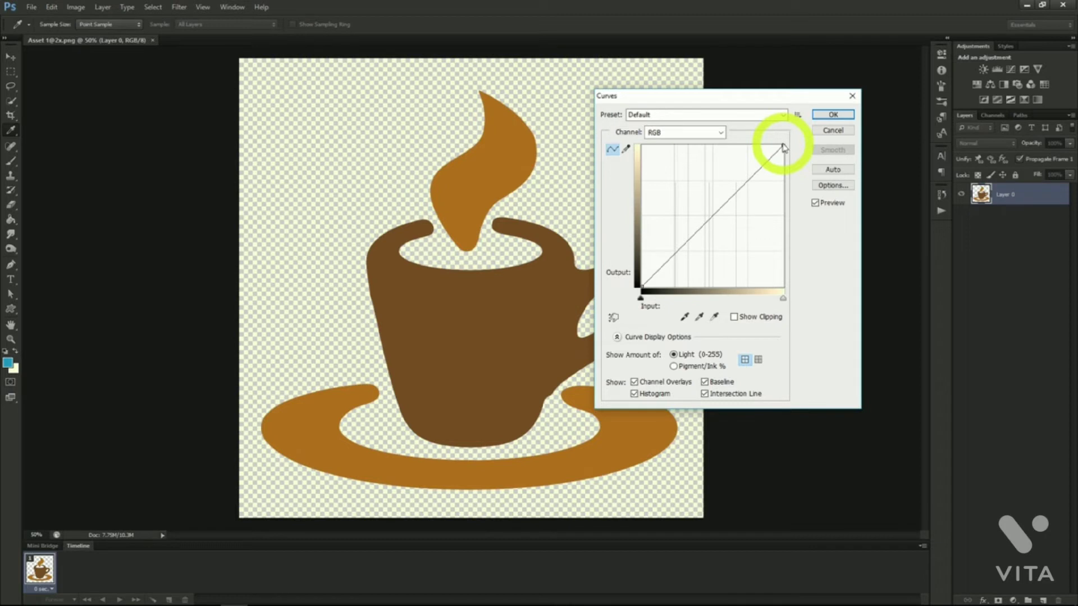
left_click(770, 115)
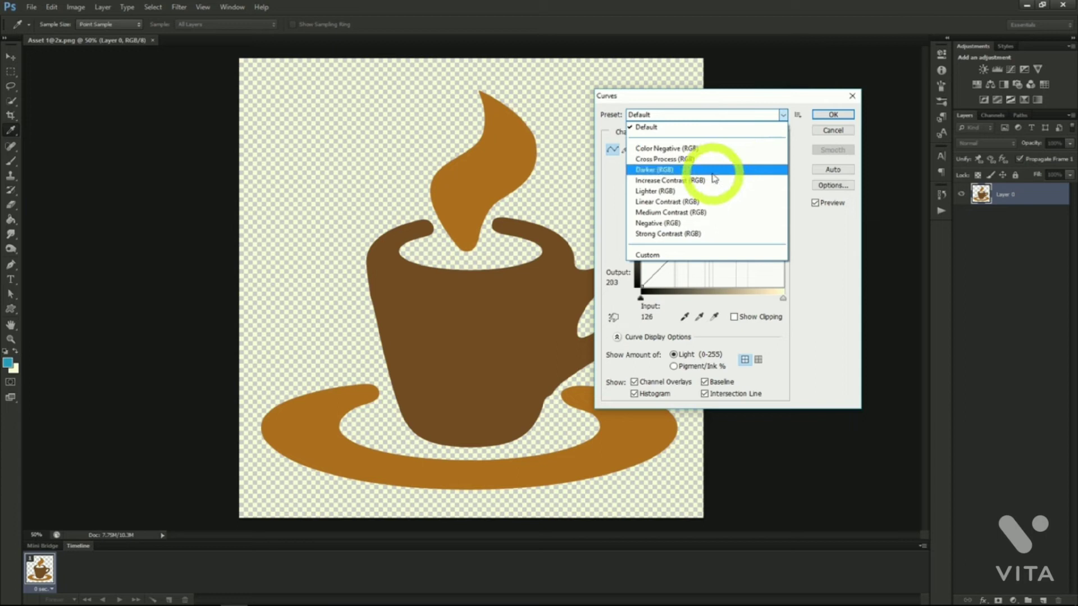
left_click(695, 150)
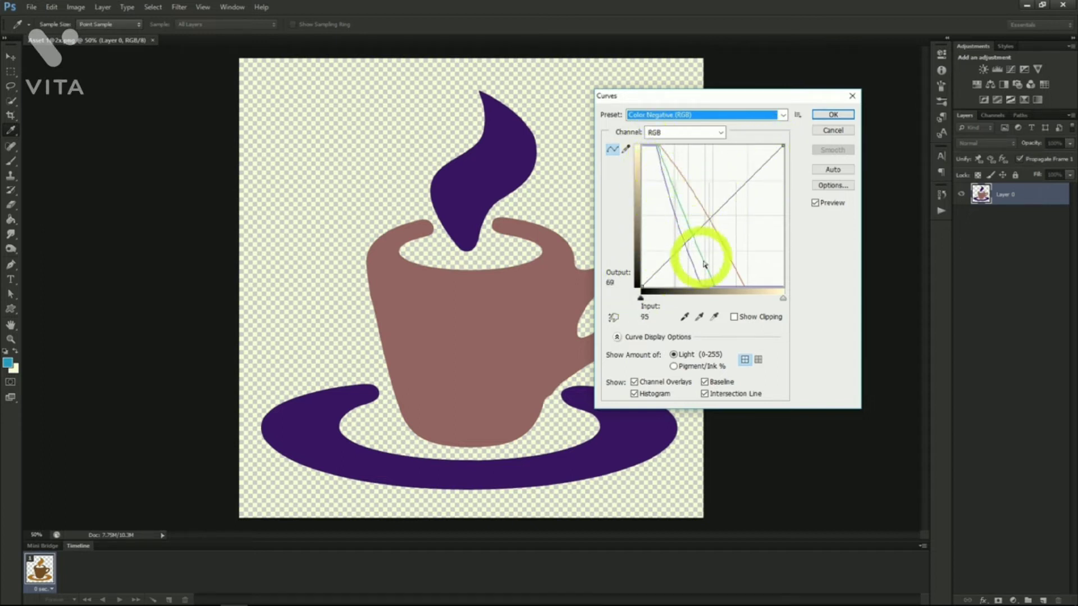
key("Escape")
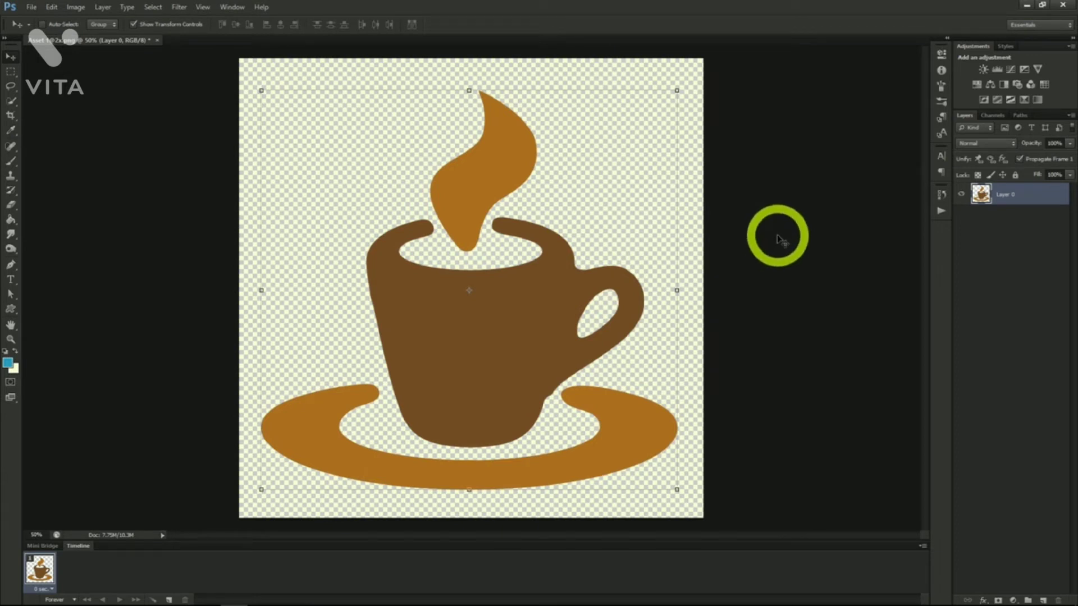
Add a Curves adjustment layer named Curves 1 above the coffee cup layer and toggle its visibility.
left_click(102, 6)
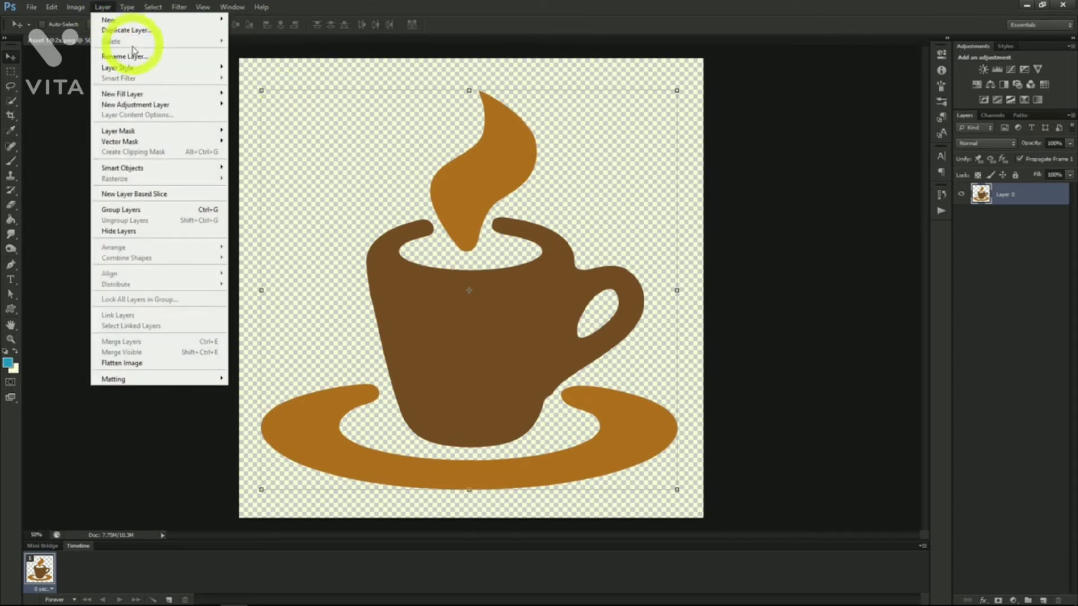
mouse_move(134, 105)
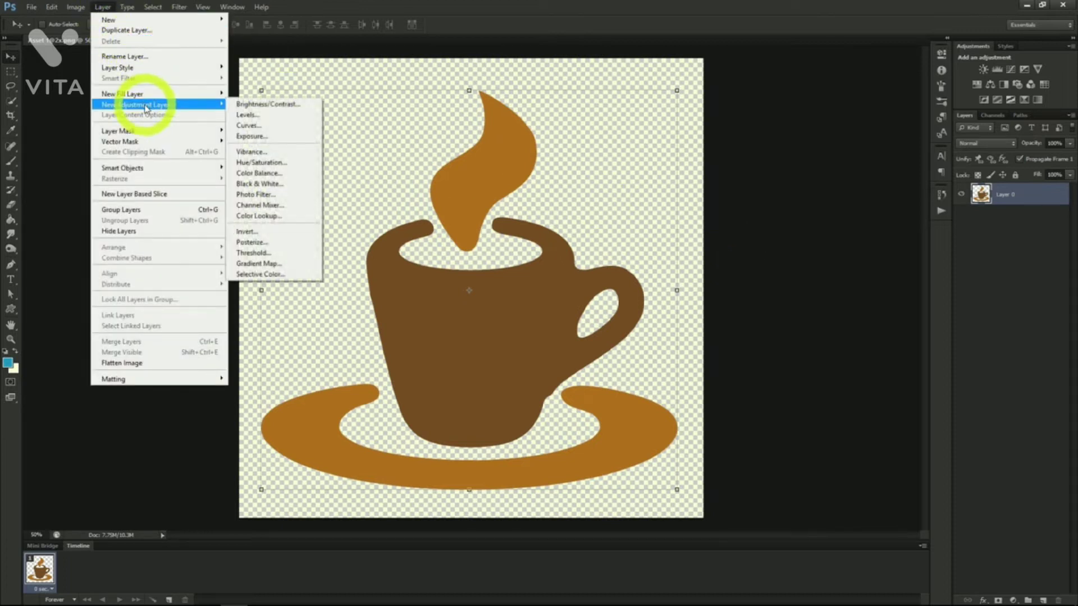
left_click(273, 125)
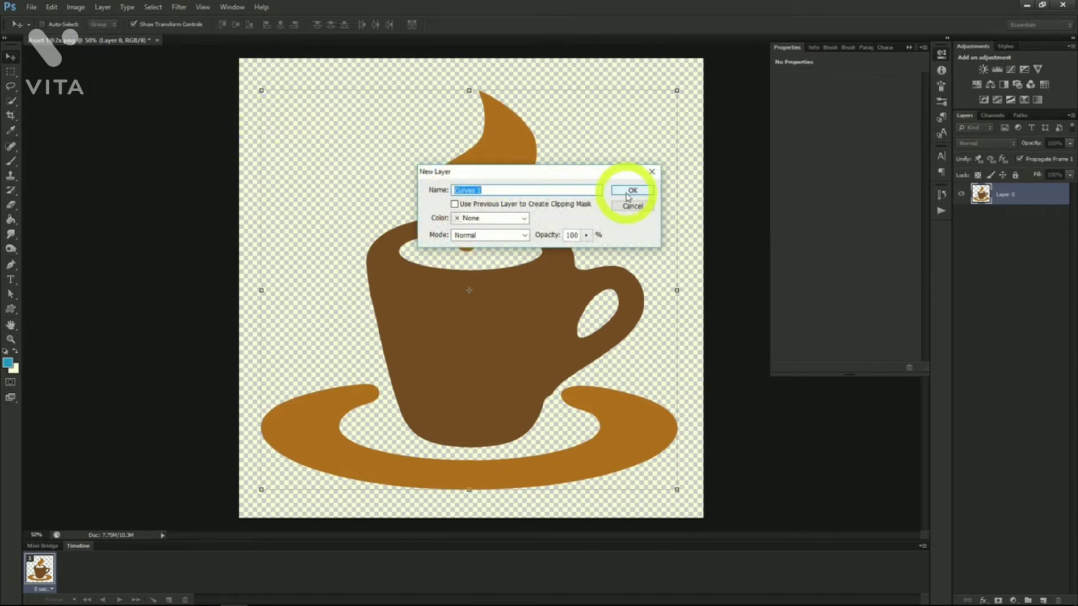
left_click(627, 191)
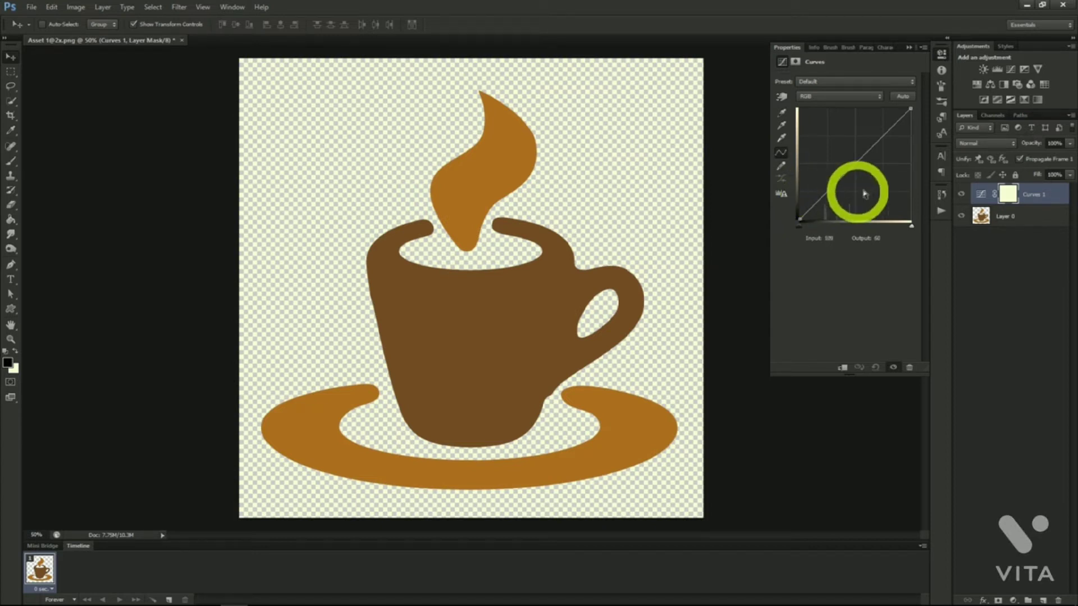
left_click(960, 195)
left_click(960, 196)
left_click(959, 196)
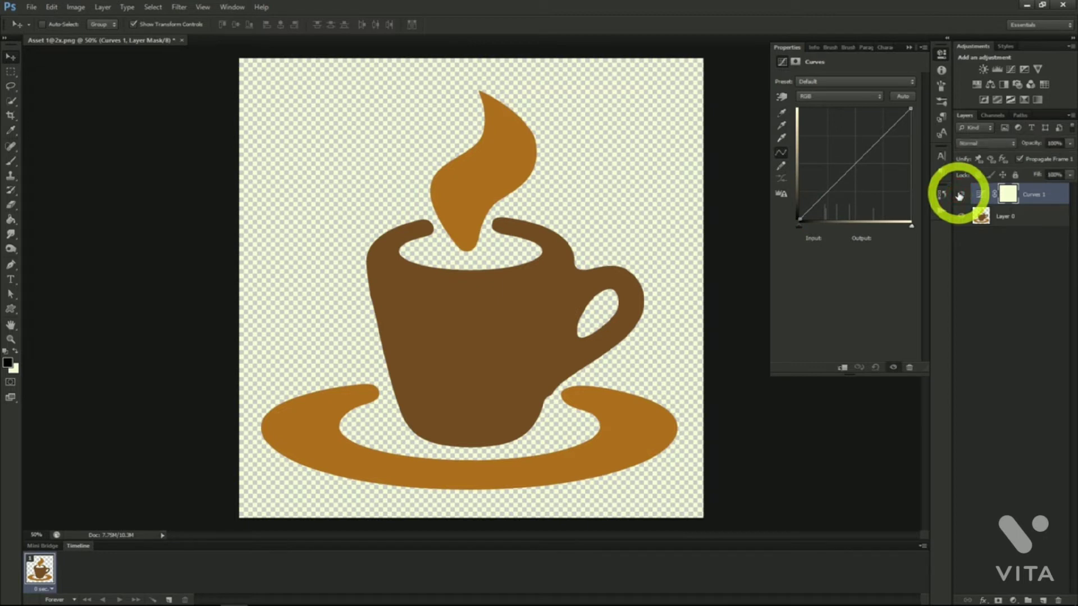
Add shadow and highlight points to the RGB curve, lower the shadow point to input 88, output 20, and raise the highlight point.
left_click(824, 197)
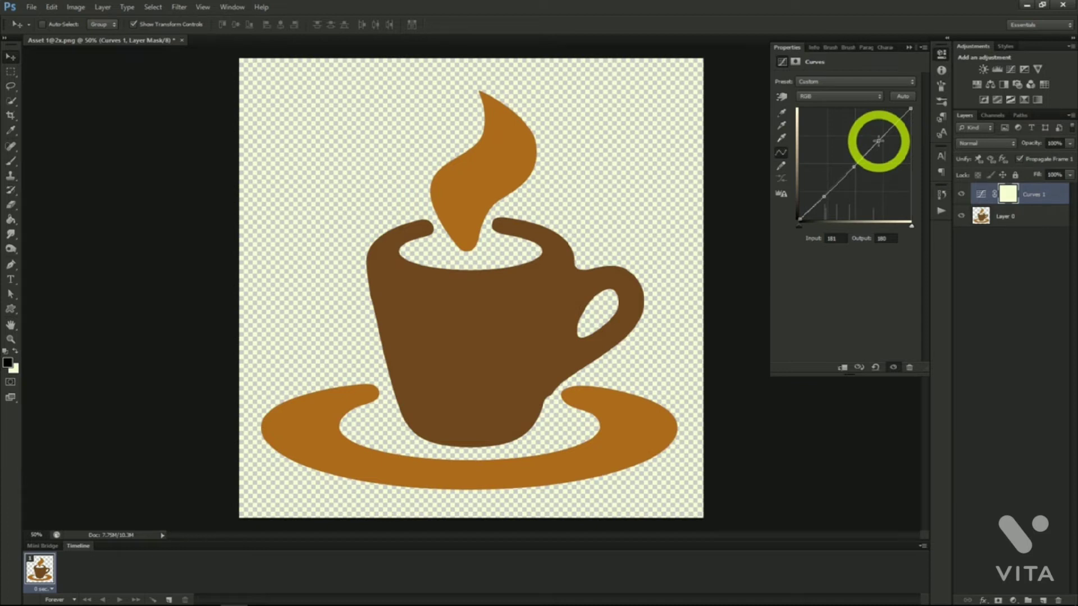
left_click(879, 141)
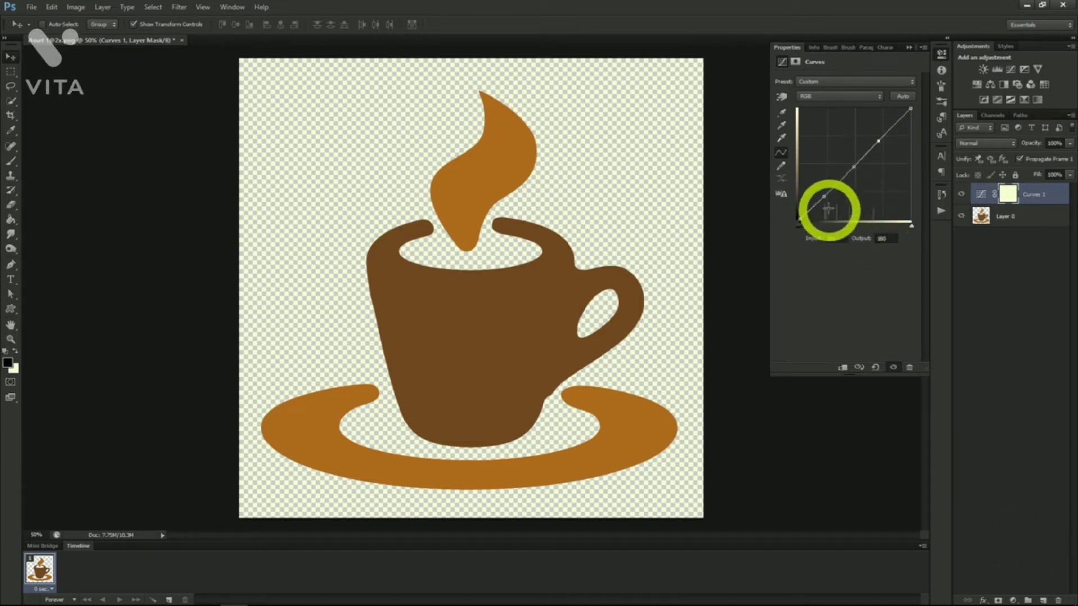
left_click_drag(823, 196, 838, 211)
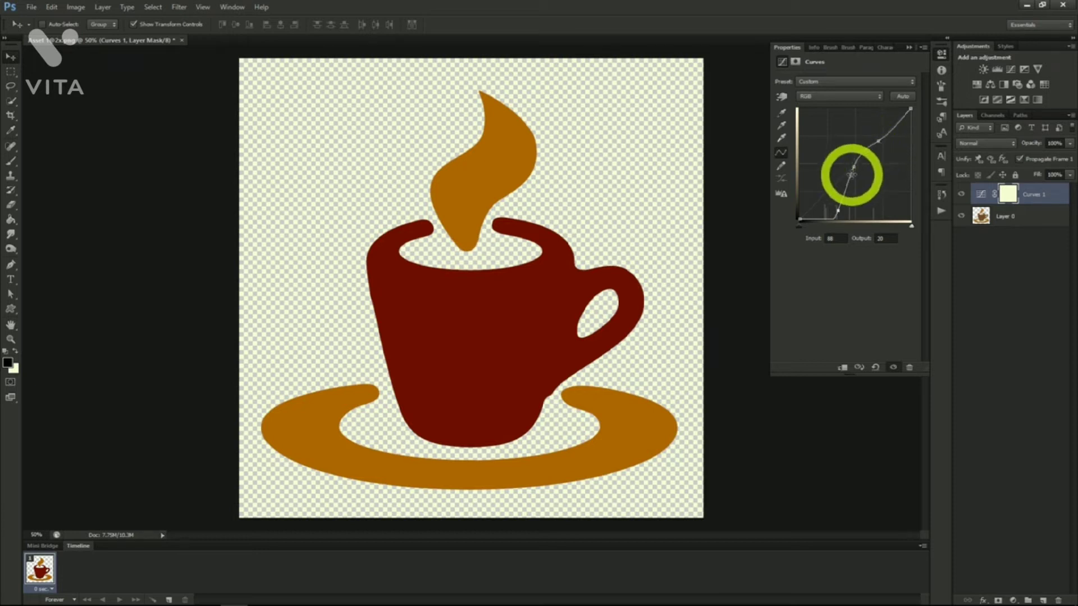
left_click_drag(878, 140, 853, 130)
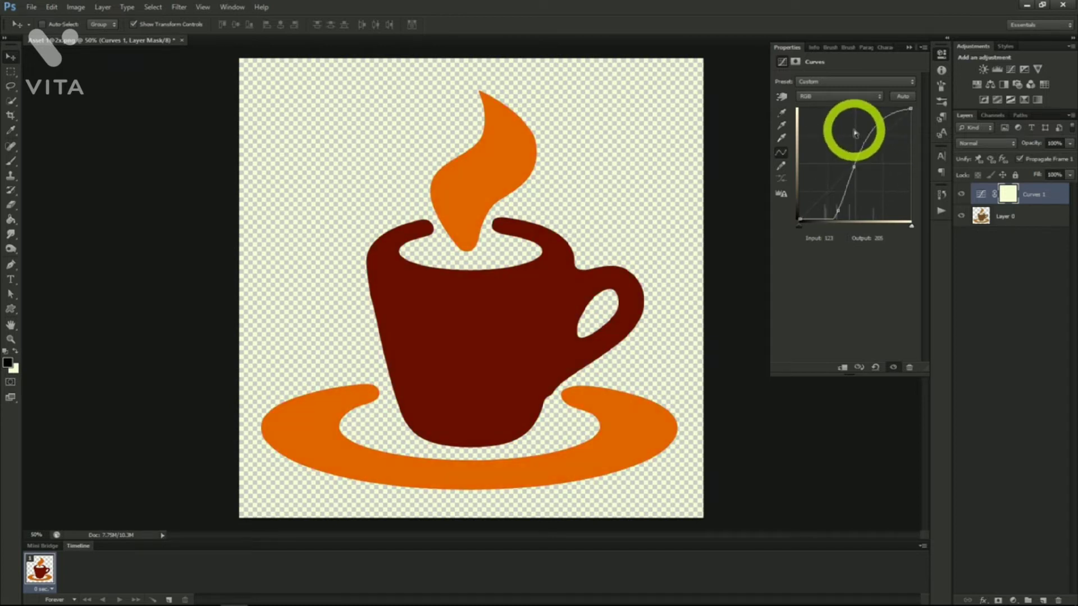
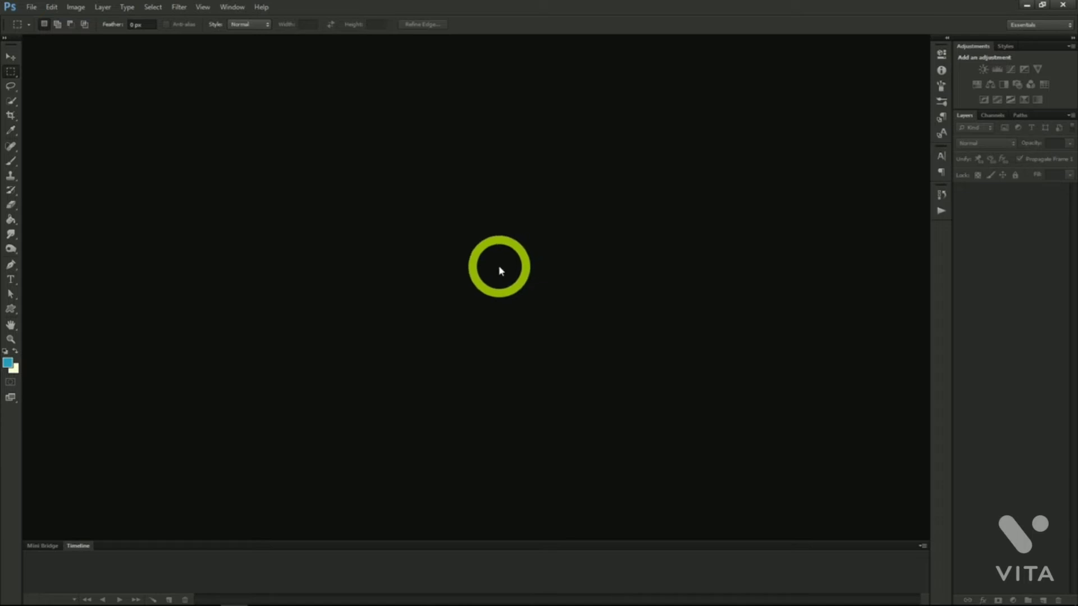
Create a new 970 x 90 pixel document at 72 pixels/inch with transparent background contents.
left_click(31, 6)
left_click(25, 27)
left_click_drag(404, 248, 322, 243)
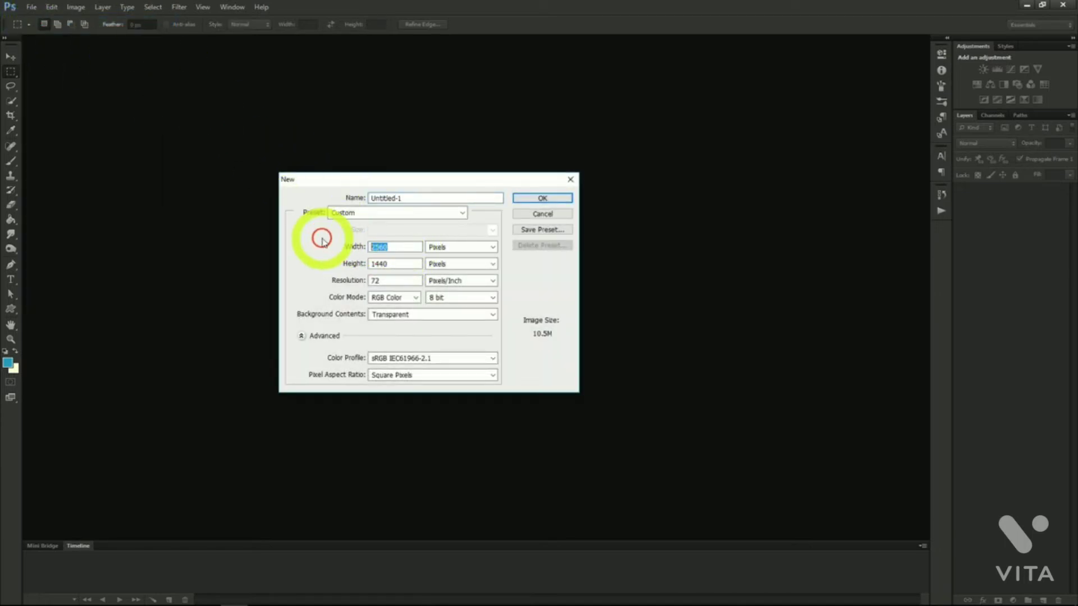
type("970")
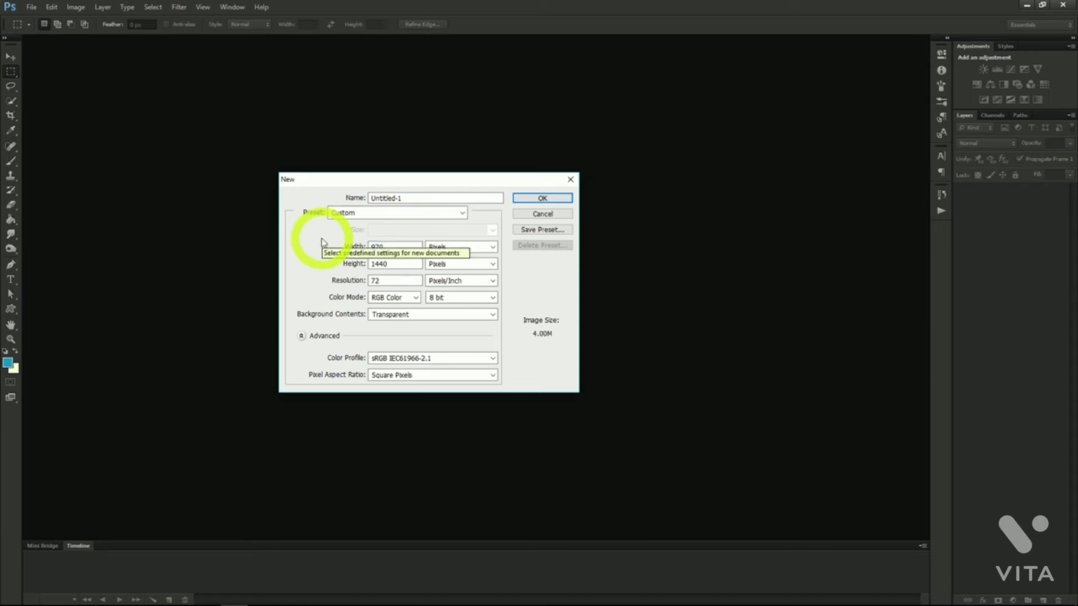
left_click_drag(392, 264, 341, 269)
type("90")
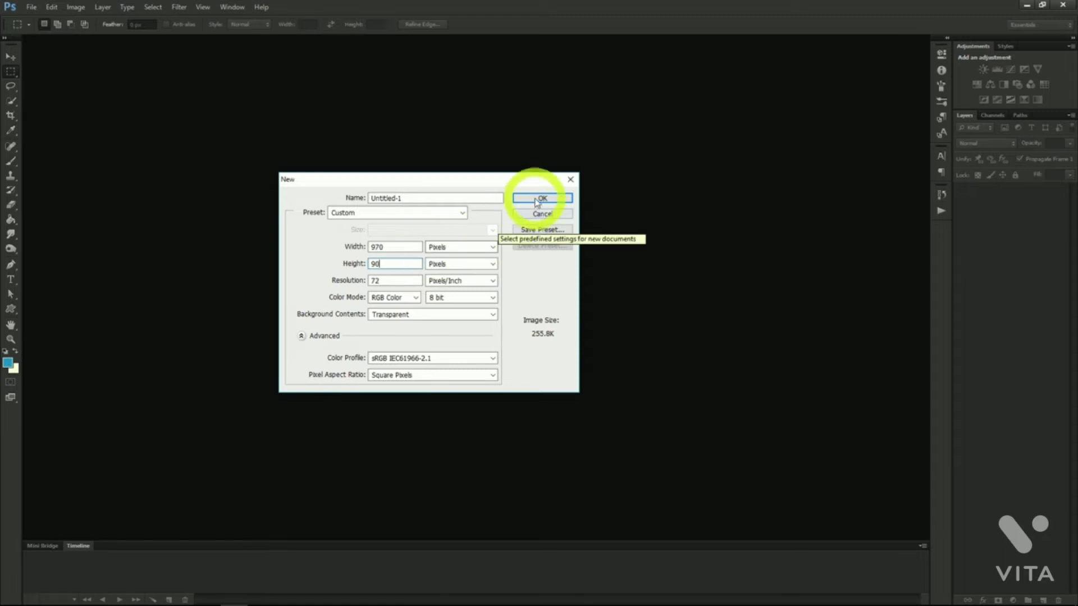
left_click(400, 248)
left_click(398, 262)
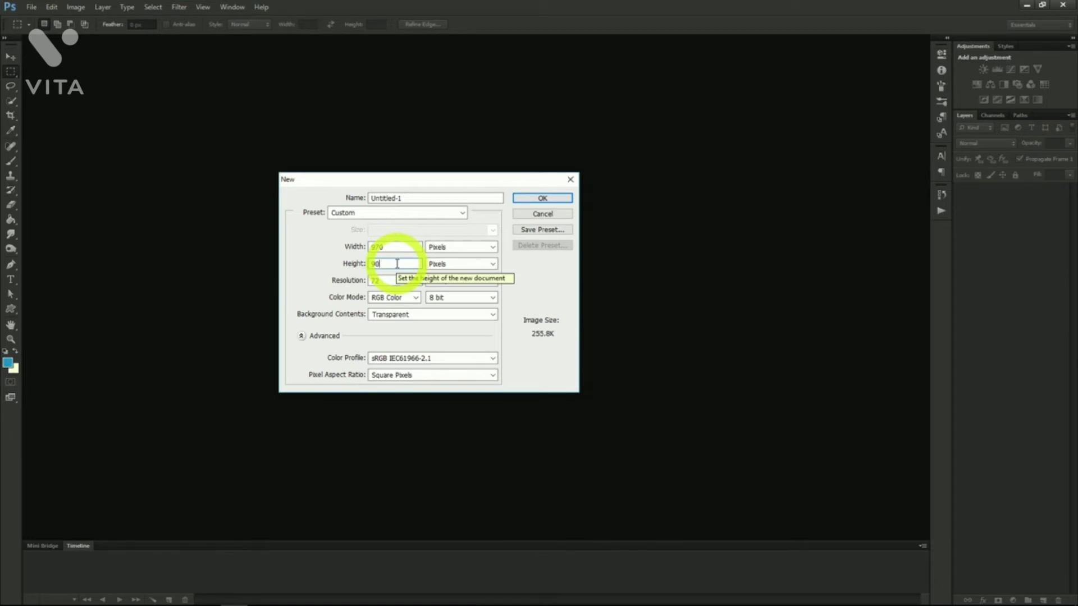
left_click(526, 200)
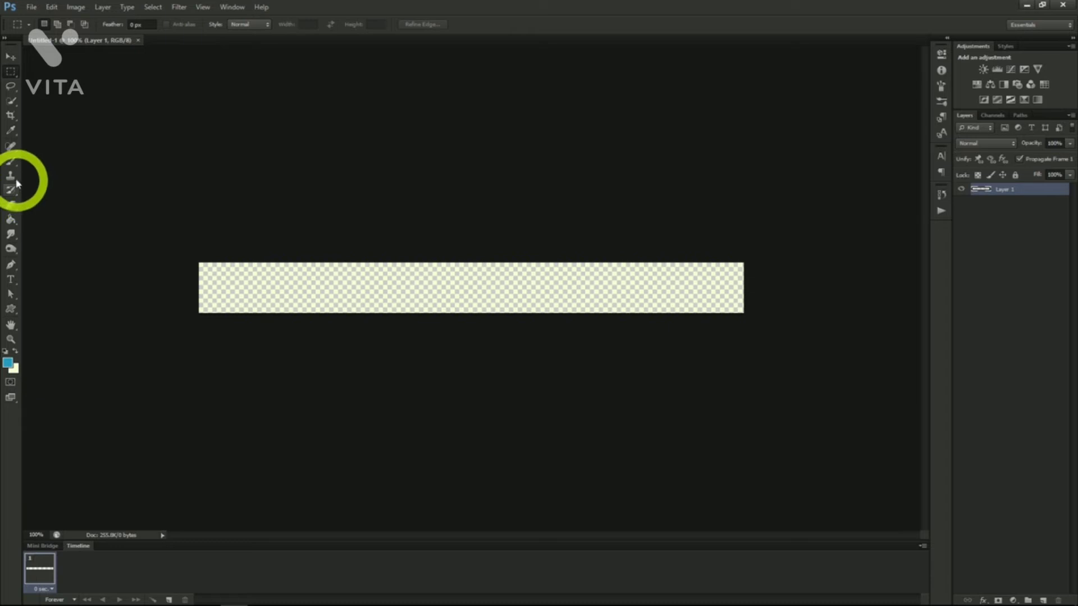
Swap the foreground and background colours and fill Layer 1 with white using the Paint Bucket.
left_click(11, 219)
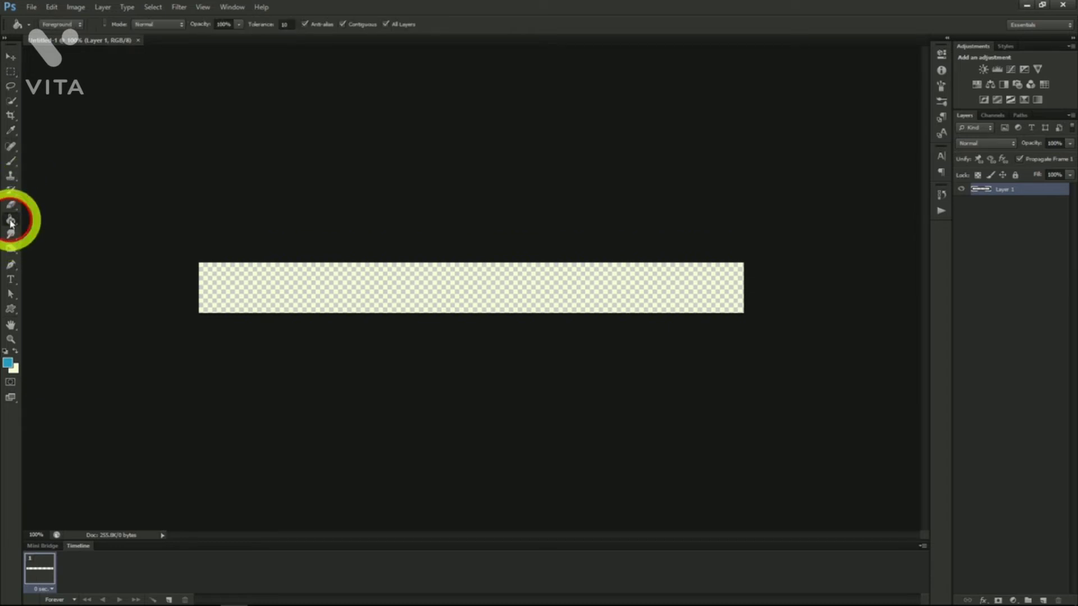
left_click(15, 351)
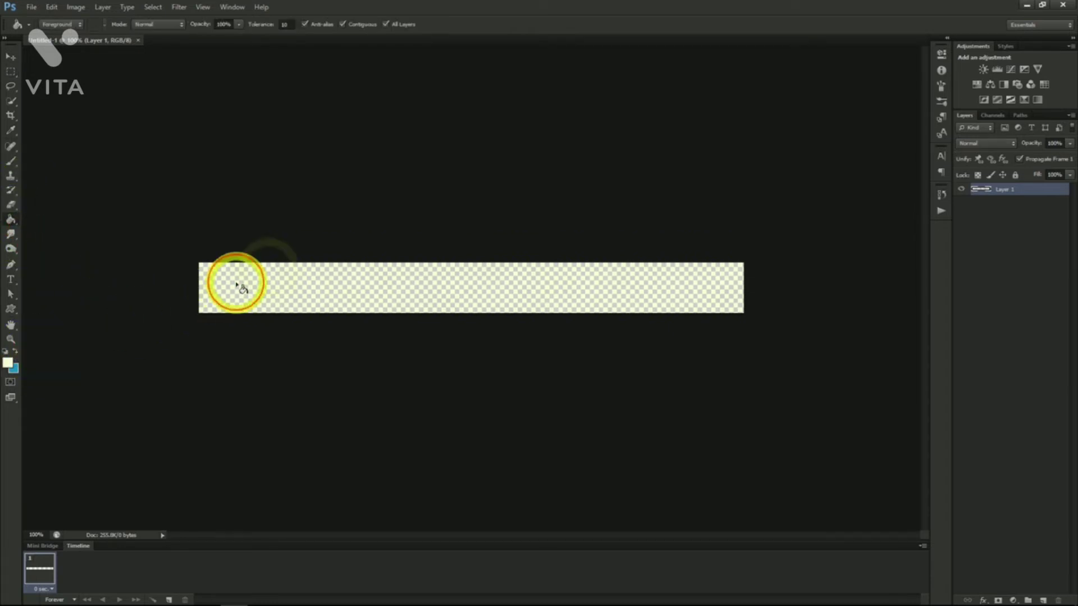
left_click(235, 284)
Set the Type tool's text colour to black (000000).
left_click(12, 279)
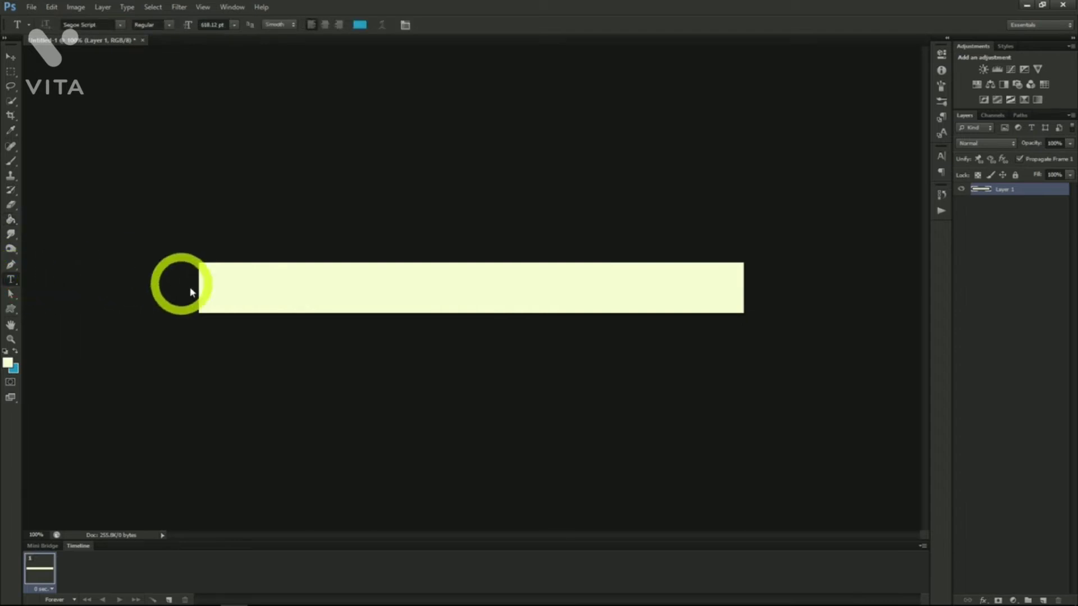
left_click(942, 156)
left_click(901, 222)
left_click_drag(784, 185, 877, 256)
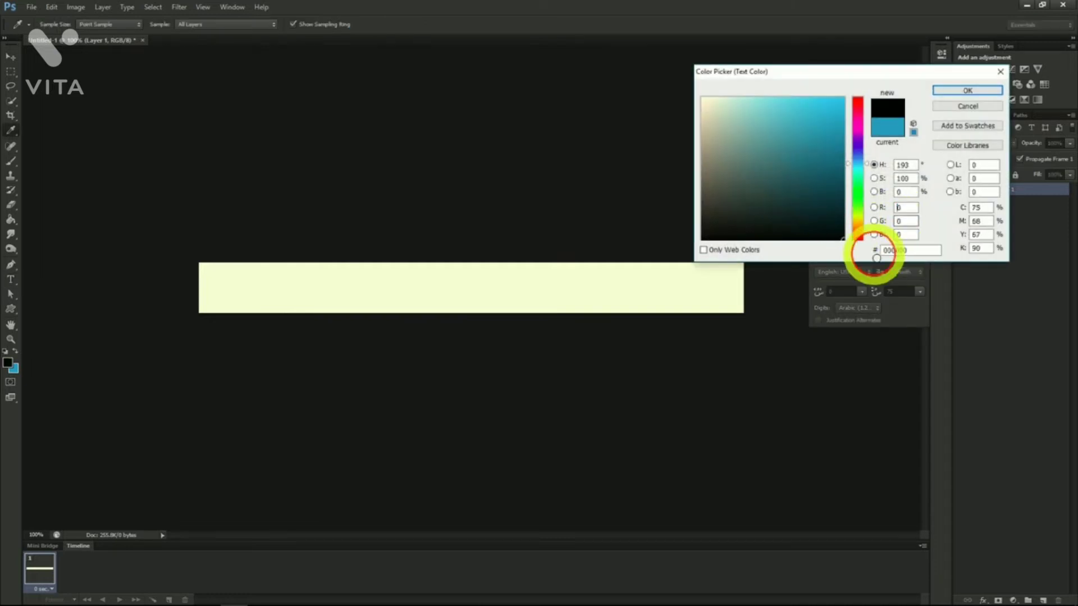
left_click(952, 93)
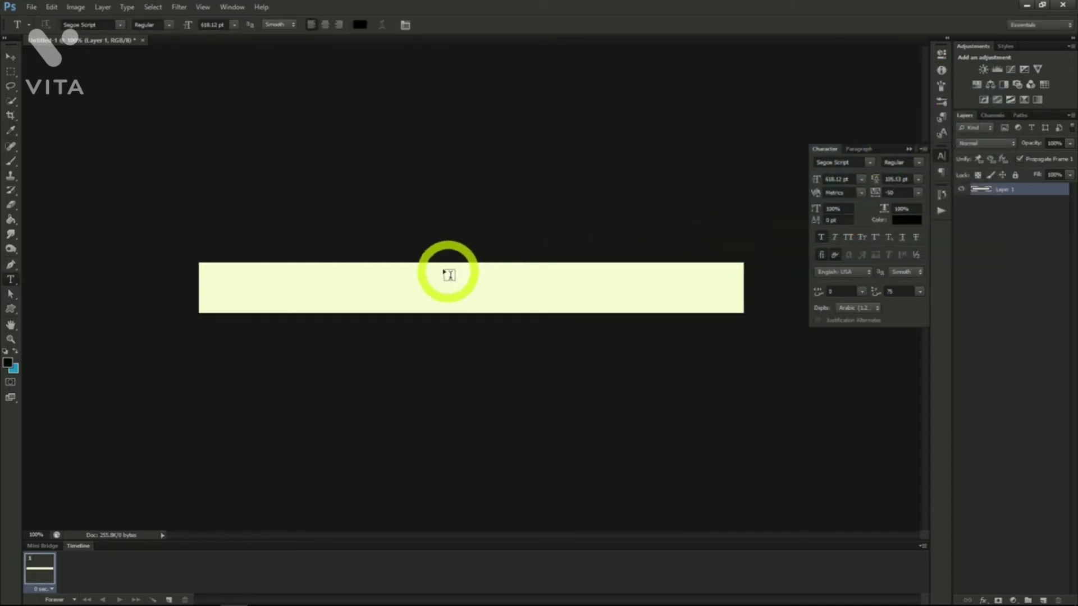
Add the Segoe Script text "10 Apples for 3.99" at 55.12 pt and place it in the middle of the banner.
left_click(379, 249)
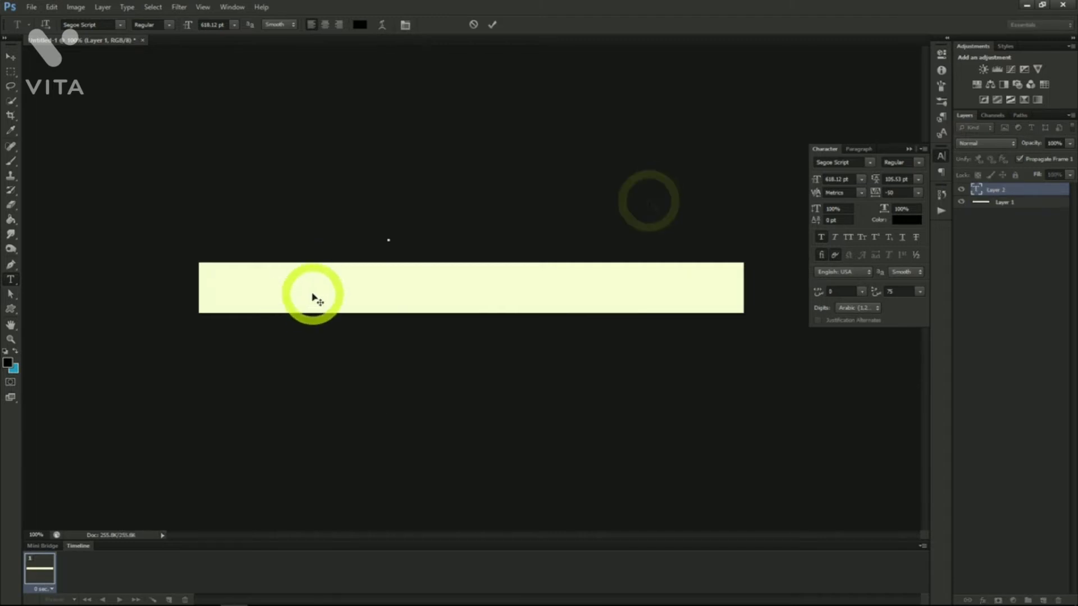
type("m ")
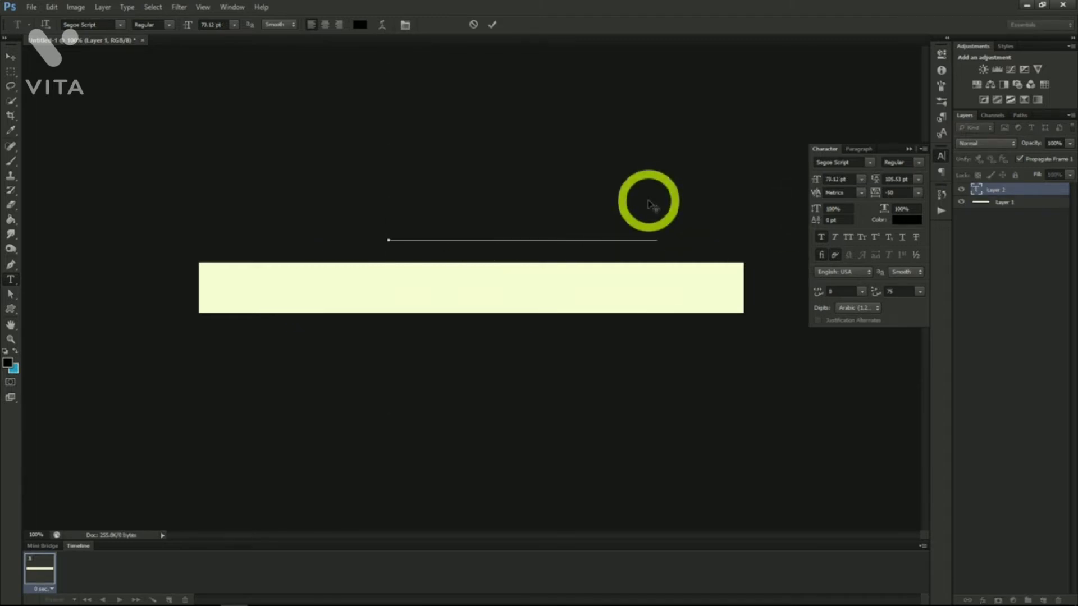
type("e")
left_click_drag(603, 178, 517, 243)
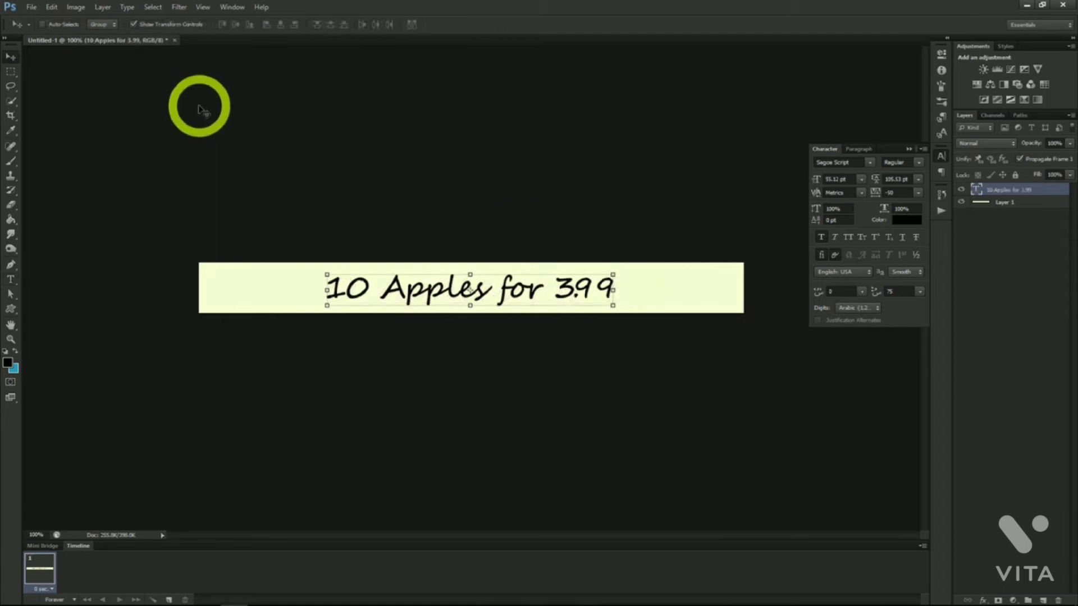
Select the whole canvas and align the "10 Apples for 3.99" text to its horizontal centre.
left_click(151, 7)
left_click(155, 21)
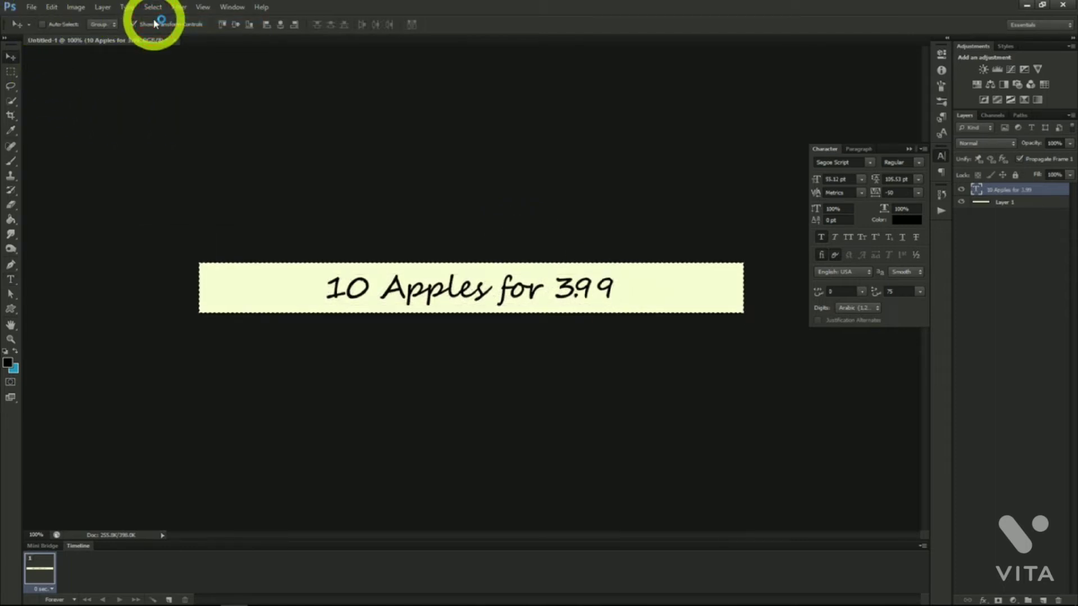
left_click(280, 26)
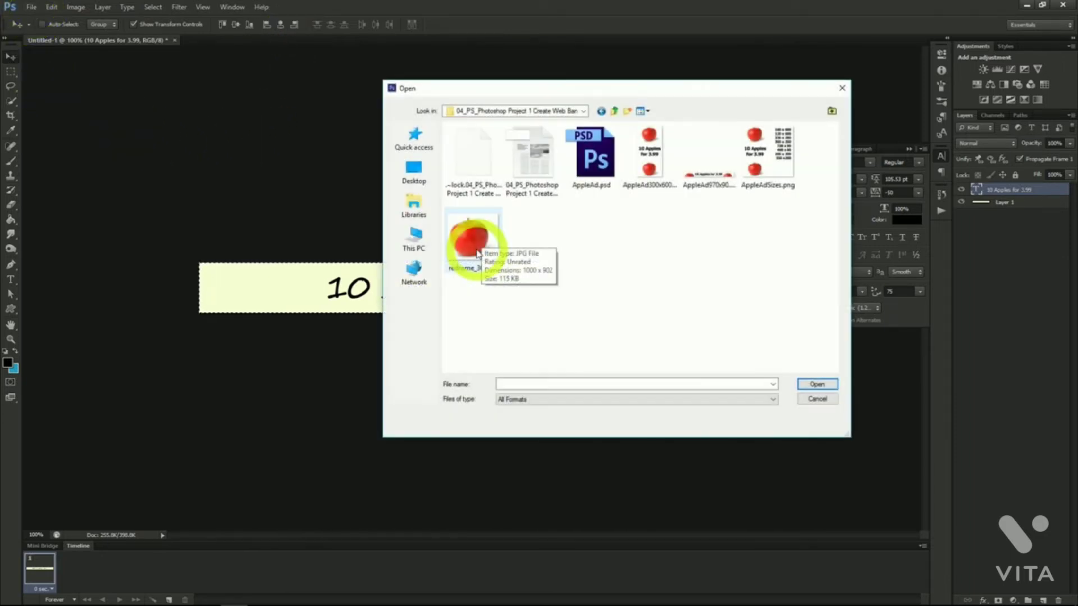
Open the red apple JPG, copy it into the banner, and place one apple at each end of the text.
left_click(477, 252)
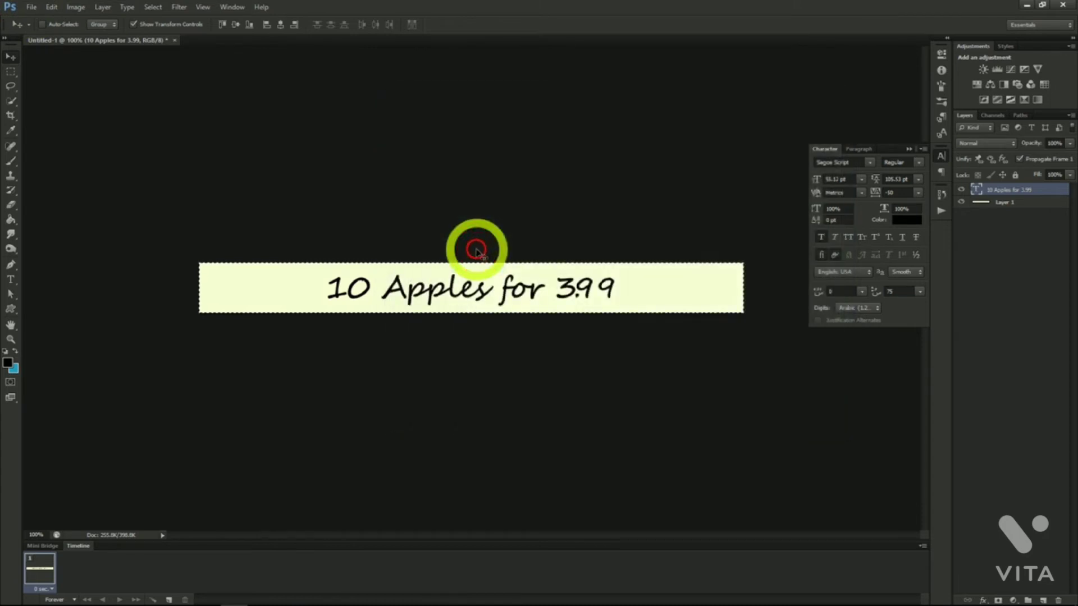
left_click(153, 7)
left_click(156, 20)
left_click(52, 7)
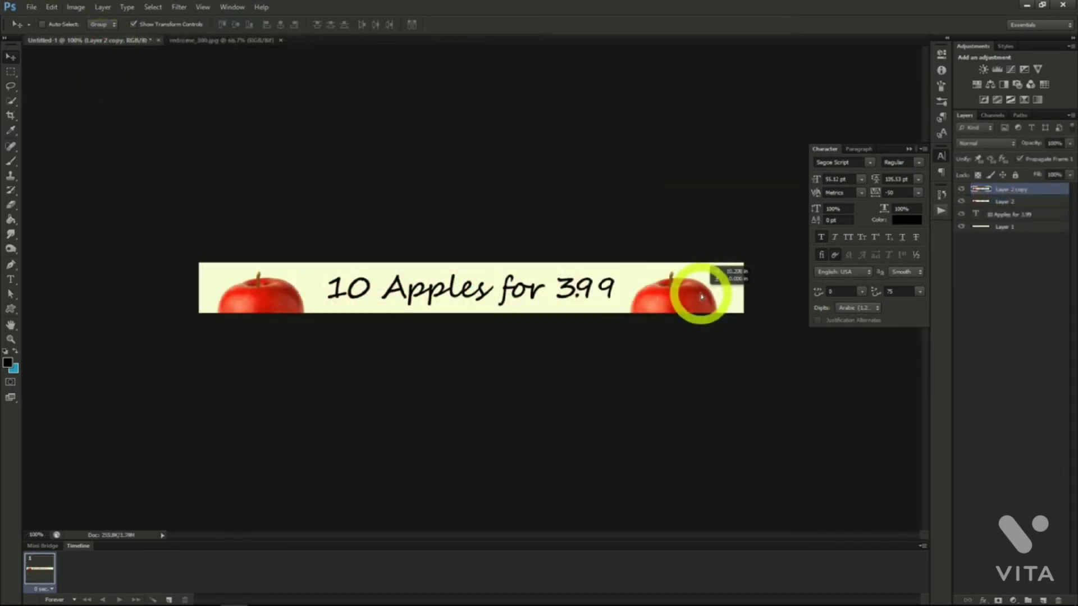
left_click(702, 296)
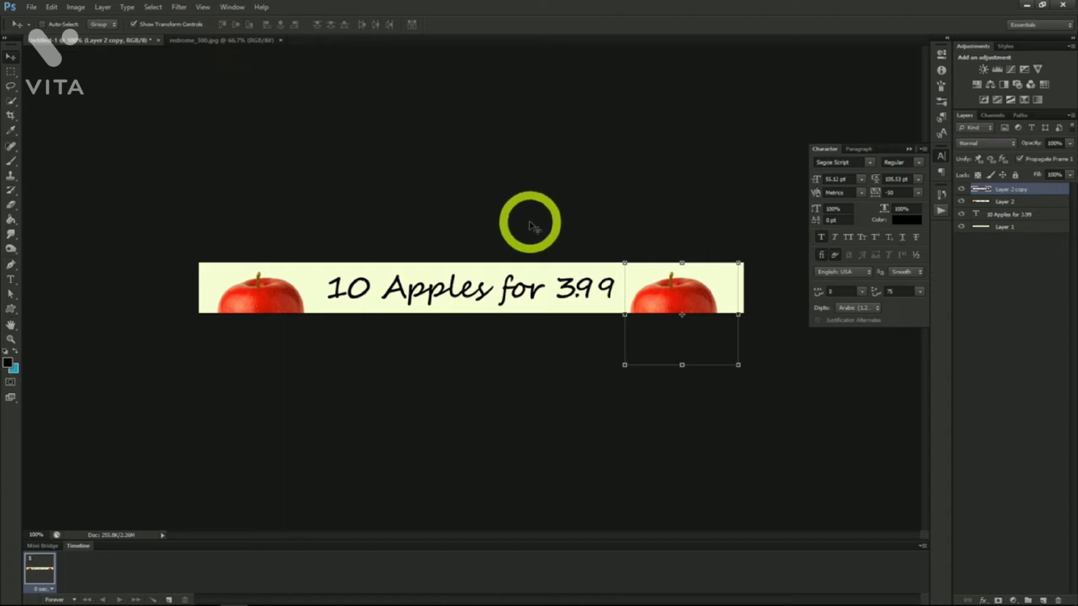
Save the banner as a Photoshop file named appleAd1.psd.
left_click(31, 7)
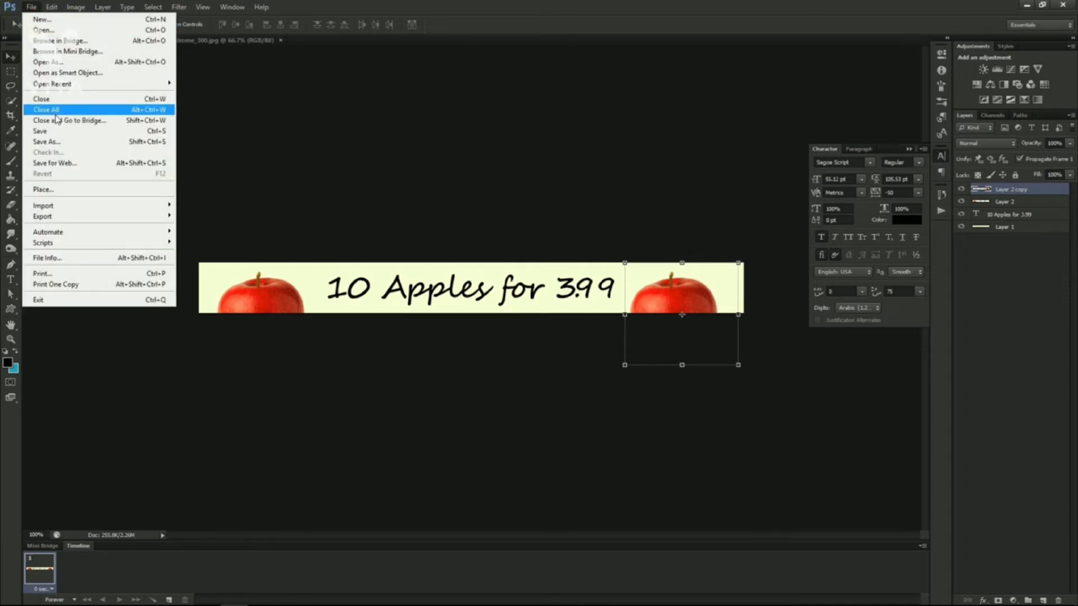
left_click(59, 145)
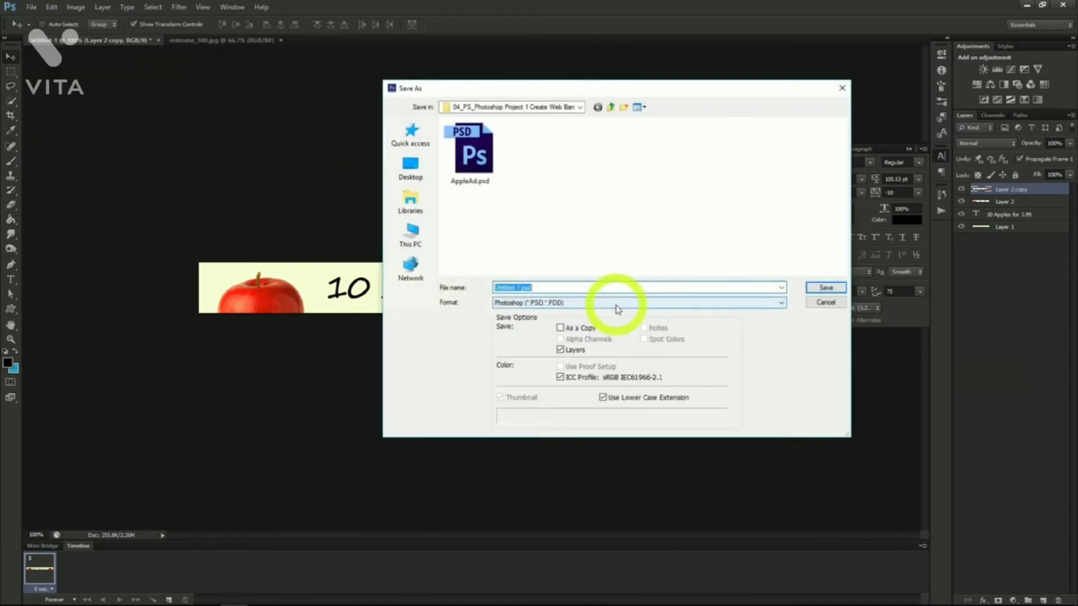
type("appleAd")
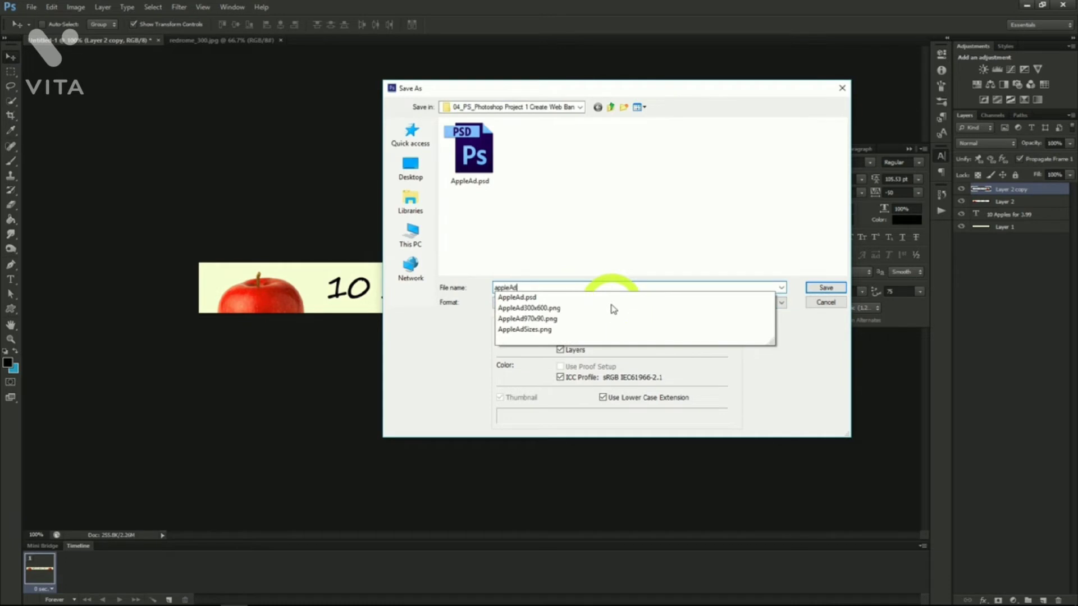
key("Return")
left_click(663, 183)
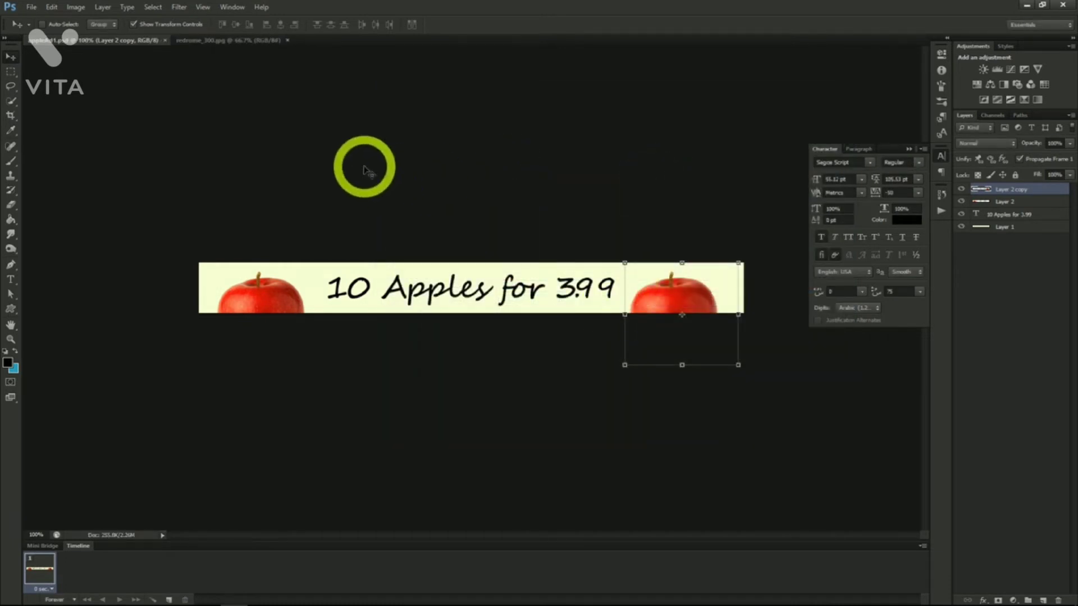
Change the canvas size to 300 pixels wide and 600 pixels high, keeping the centre anchor.
left_click(76, 8)
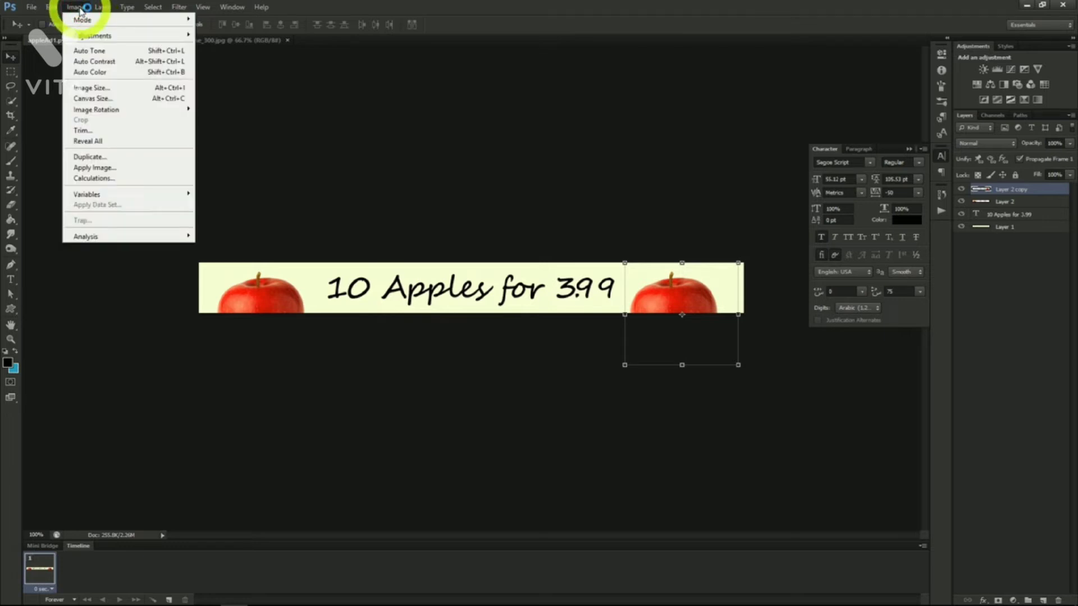
left_click(107, 99)
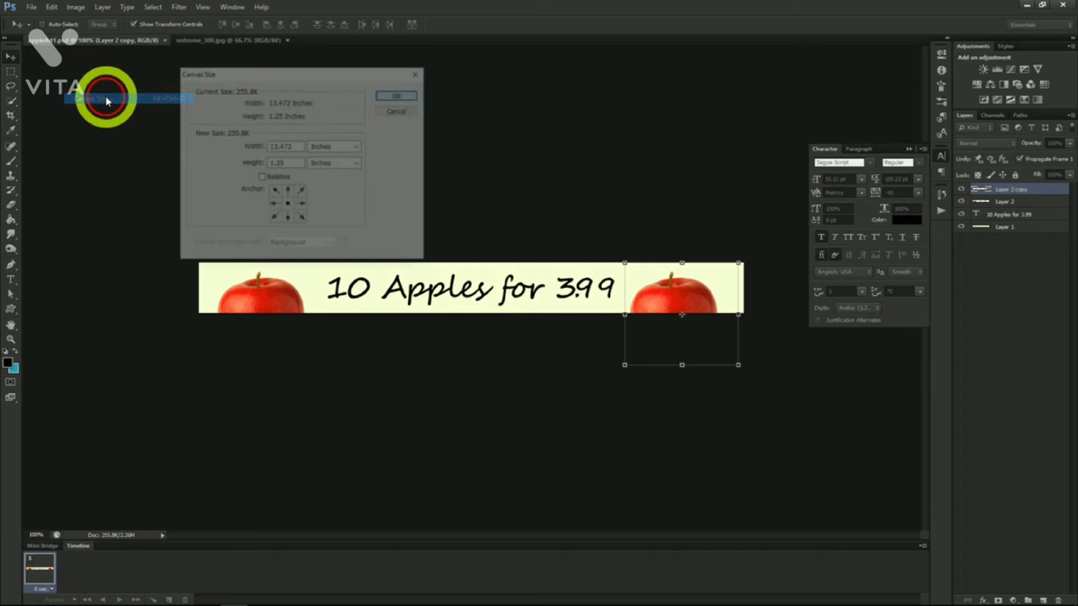
left_click(322, 147)
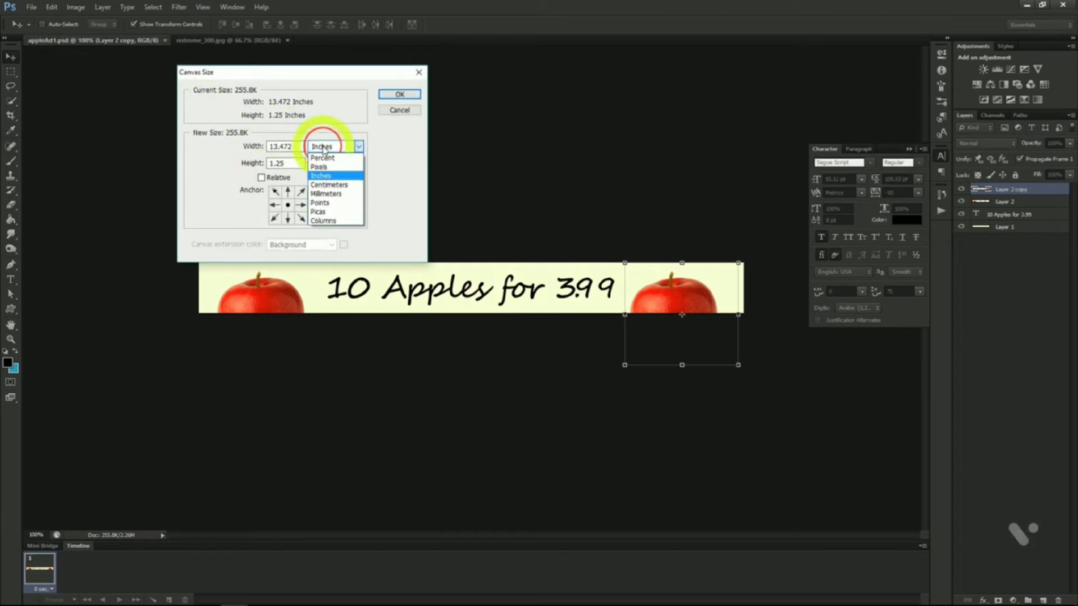
left_click(328, 167)
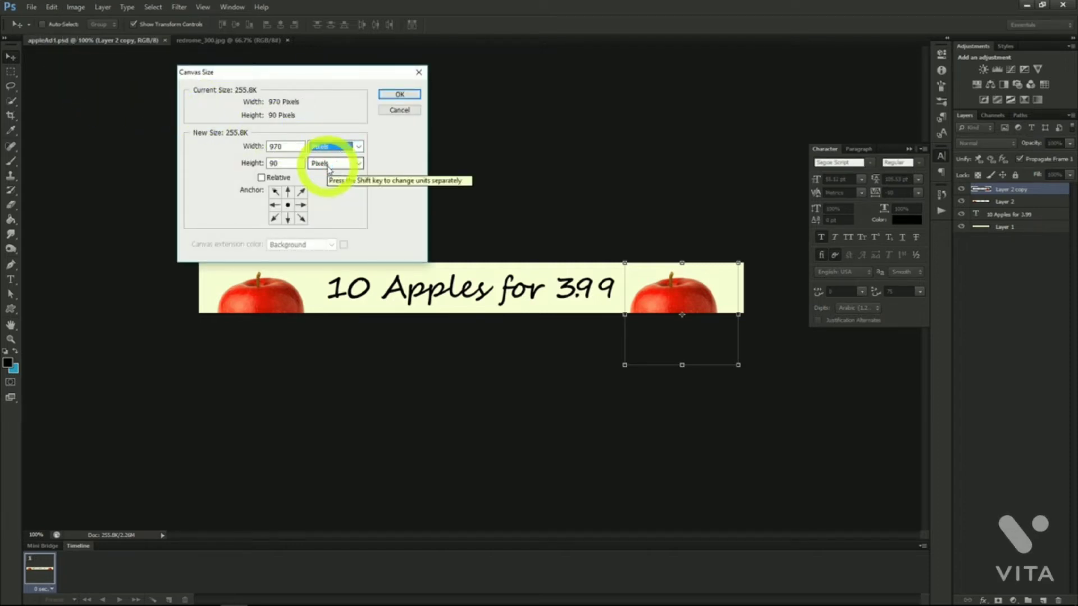
double_click(284, 146)
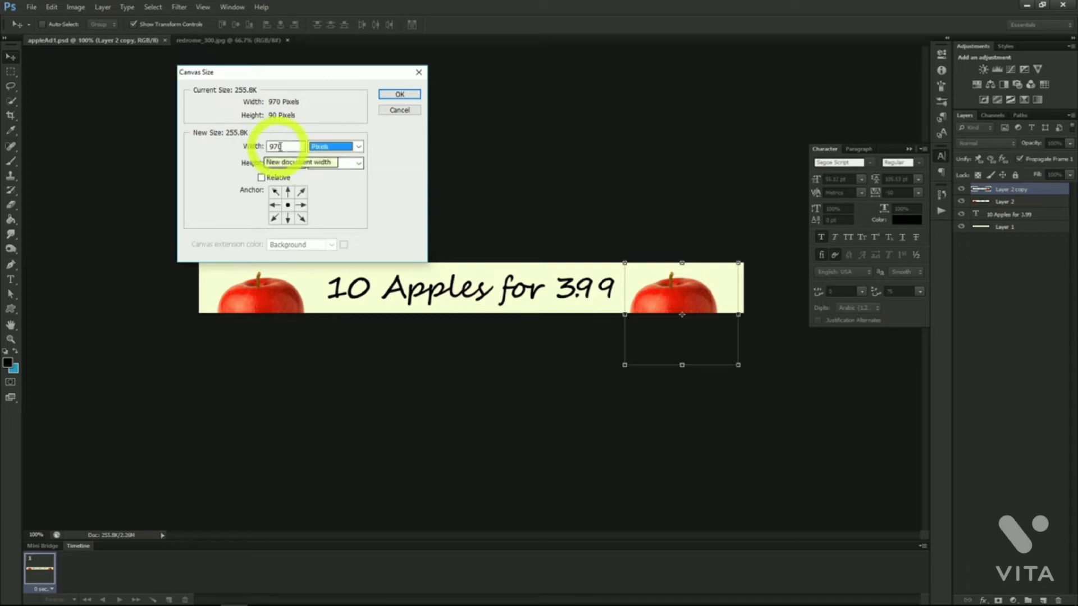
type("300")
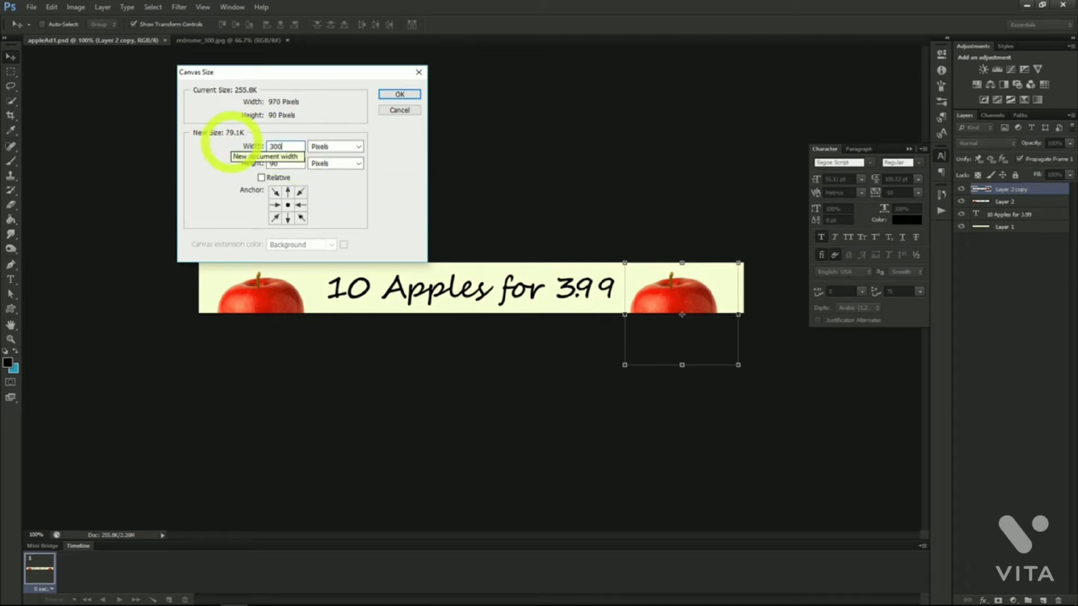
double_click(280, 163)
type("600")
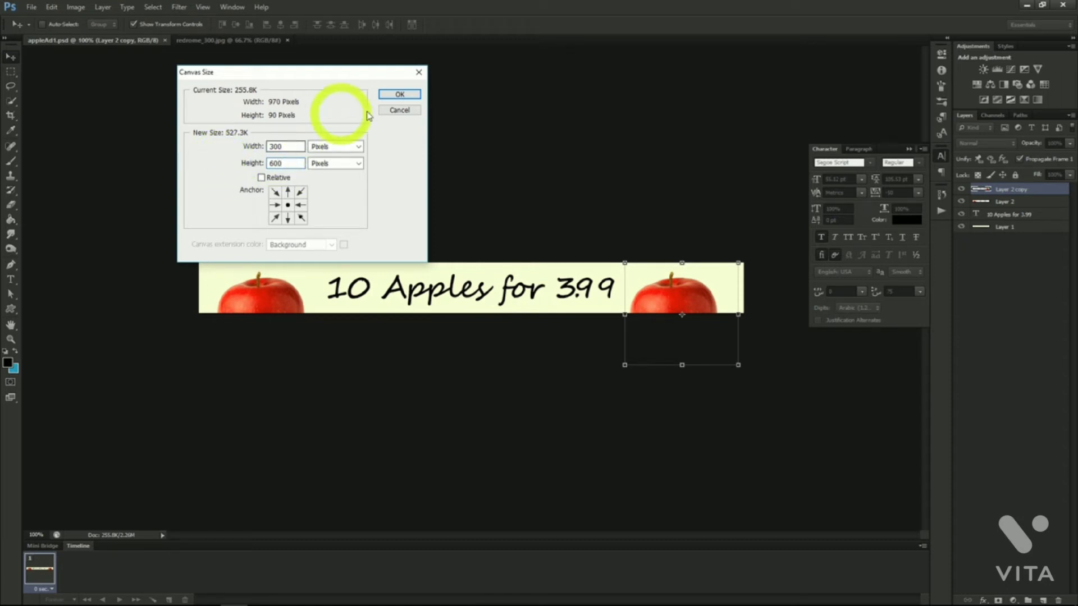
left_click(397, 95)
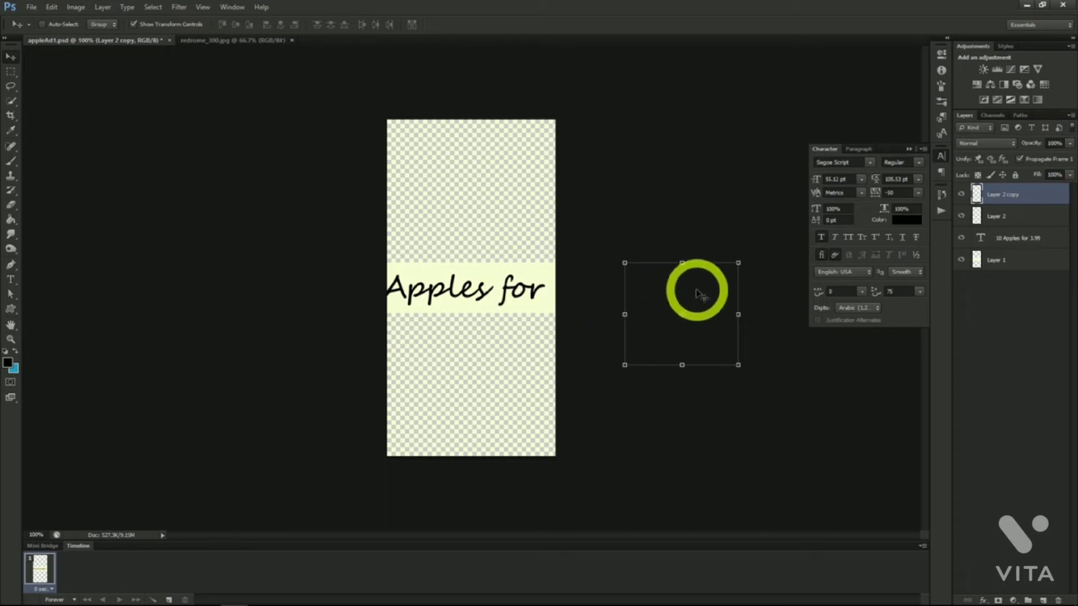
Move the Layer 2 copy apple to the lower part of the canvas and the Layer 2 apple to the upper part.
left_click_drag(697, 293, 499, 375)
left_click(989, 216)
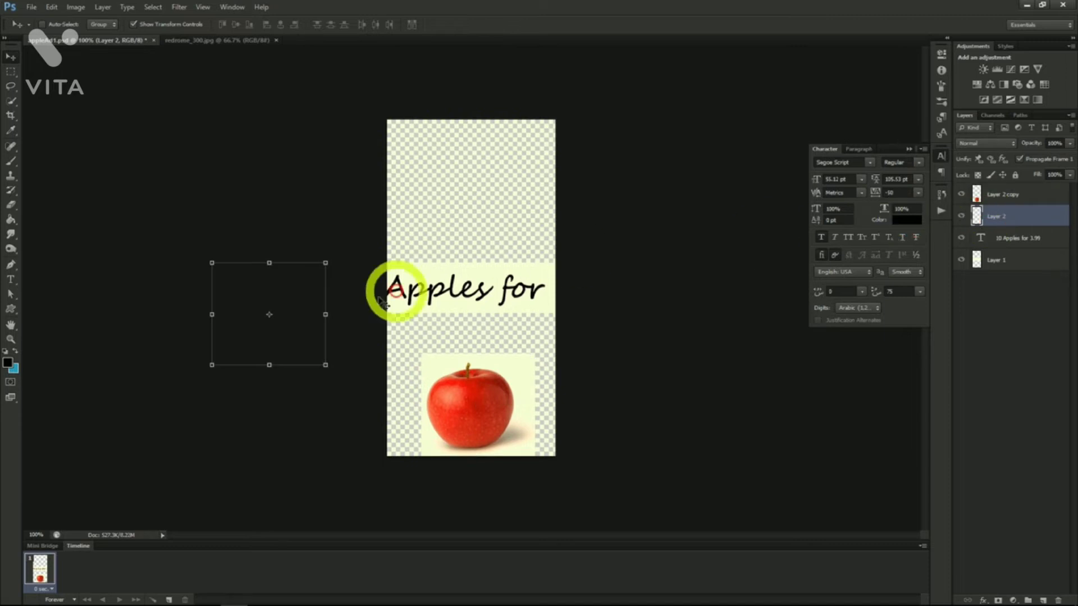
left_click_drag(288, 291, 493, 147)
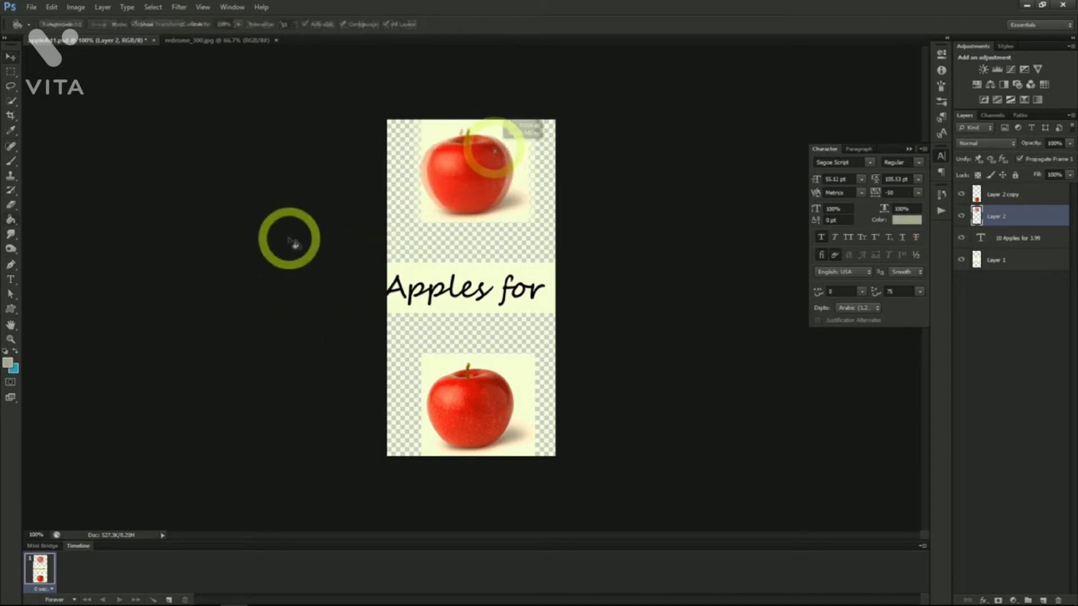
Fill the transparent areas with the white foreground colour using the Paint Bucket, first on Layer 2 and again on Layer 1.
left_click(12, 219)
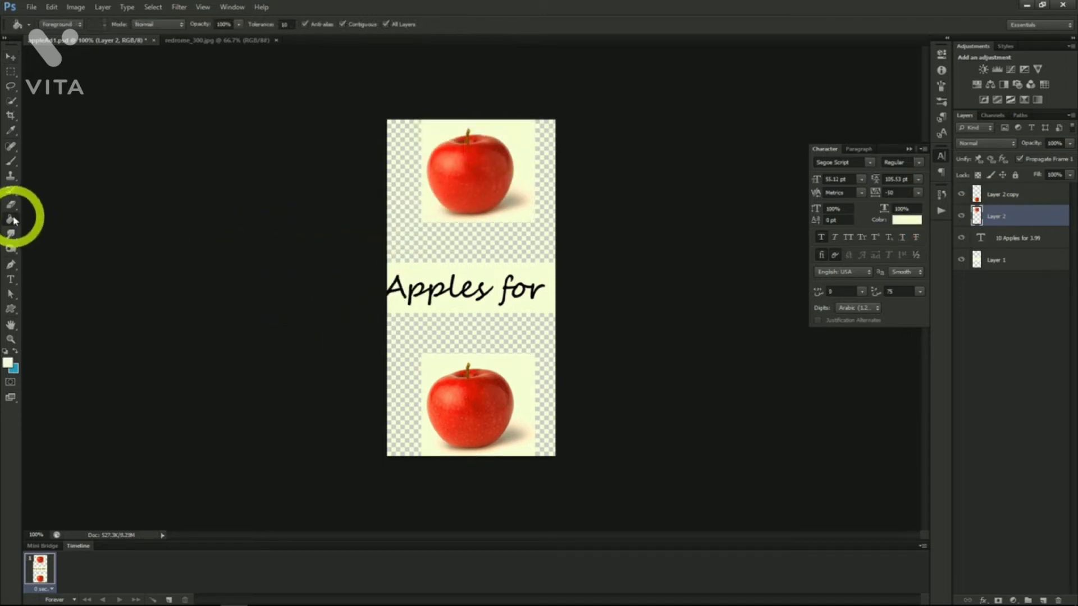
left_click(459, 253)
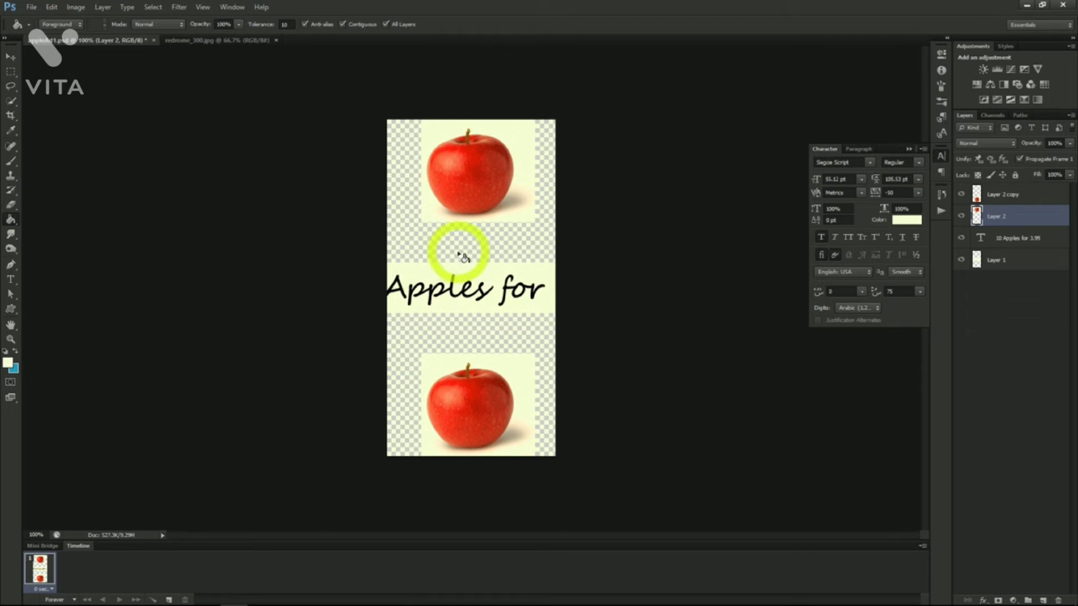
left_click(462, 336)
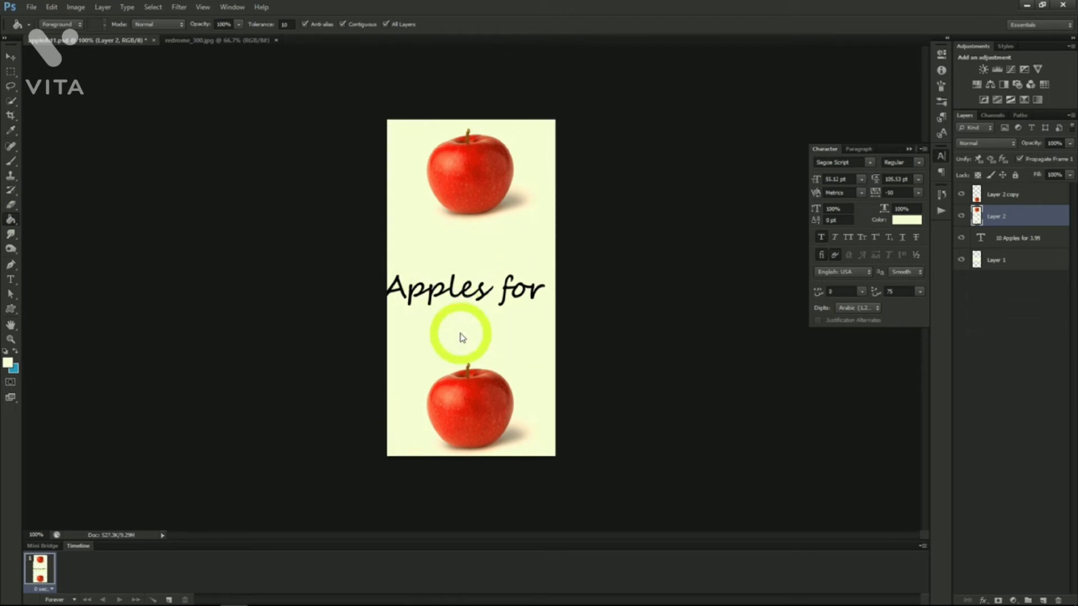
left_click(613, 333)
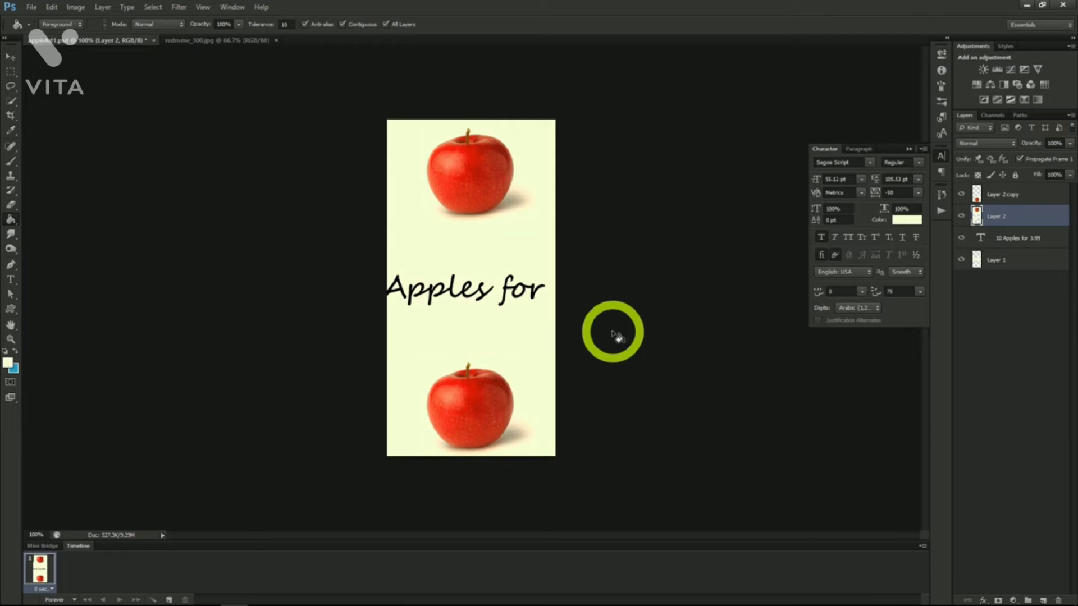
left_click(979, 260)
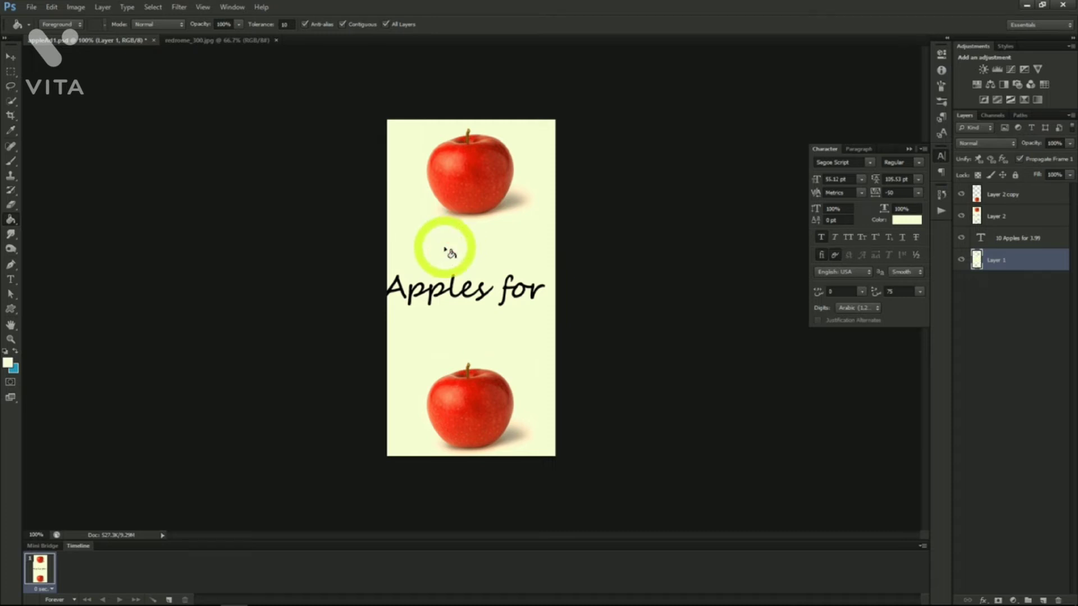
left_click(408, 190)
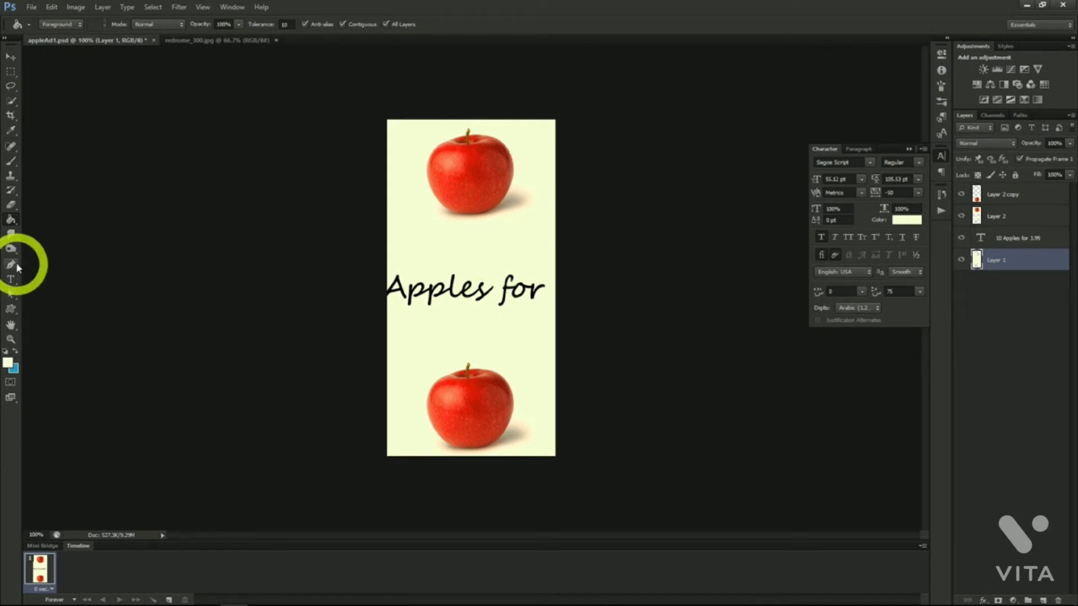
Break the "10 Apples for 3.99" text into two lines before the word "for".
left_click(12, 280)
left_click(393, 291)
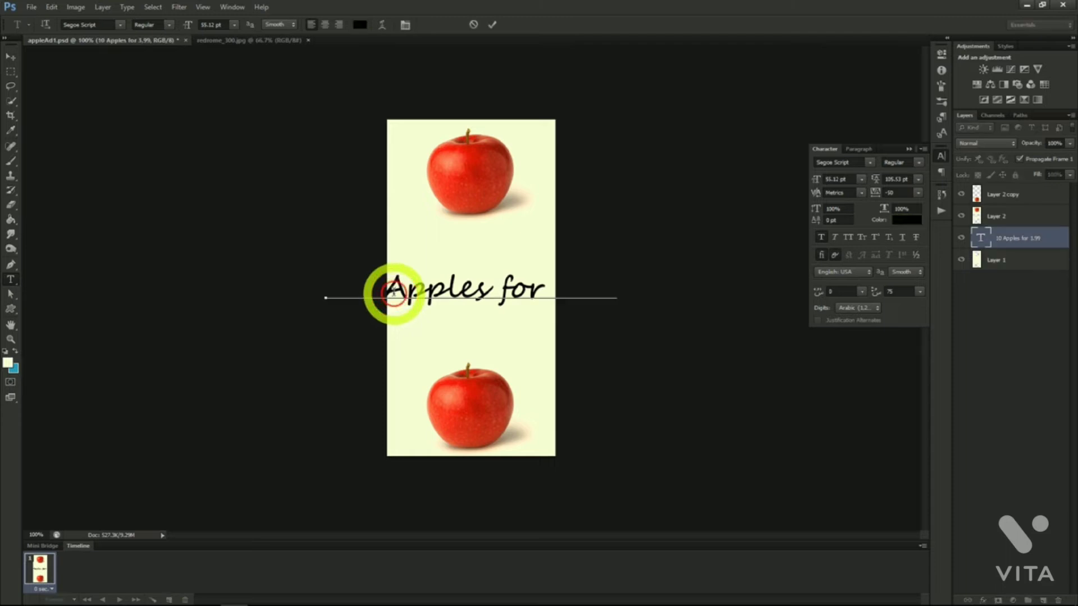
left_click(387, 289)
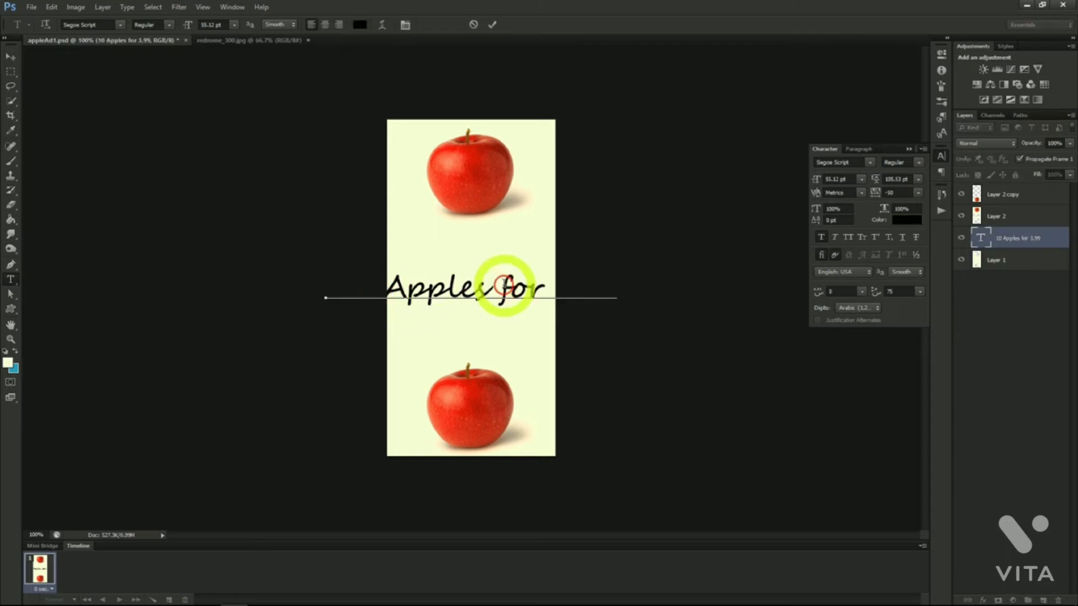
key("Return")
Position the two-line text between the apples and bring its layer to the top of the layer stack.
left_click(10, 56)
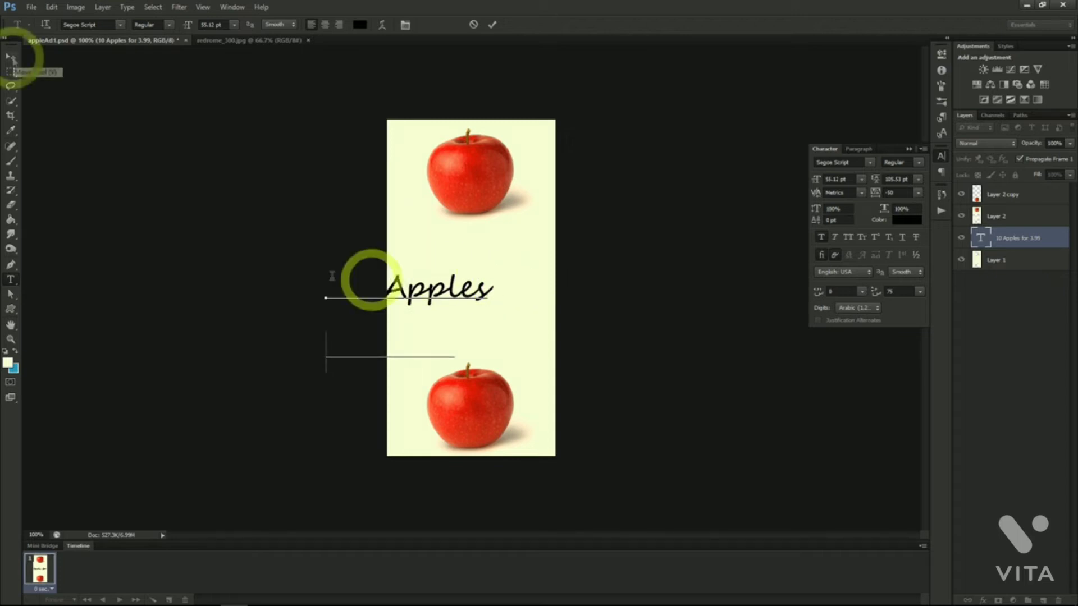
left_click_drag(549, 310, 615, 281)
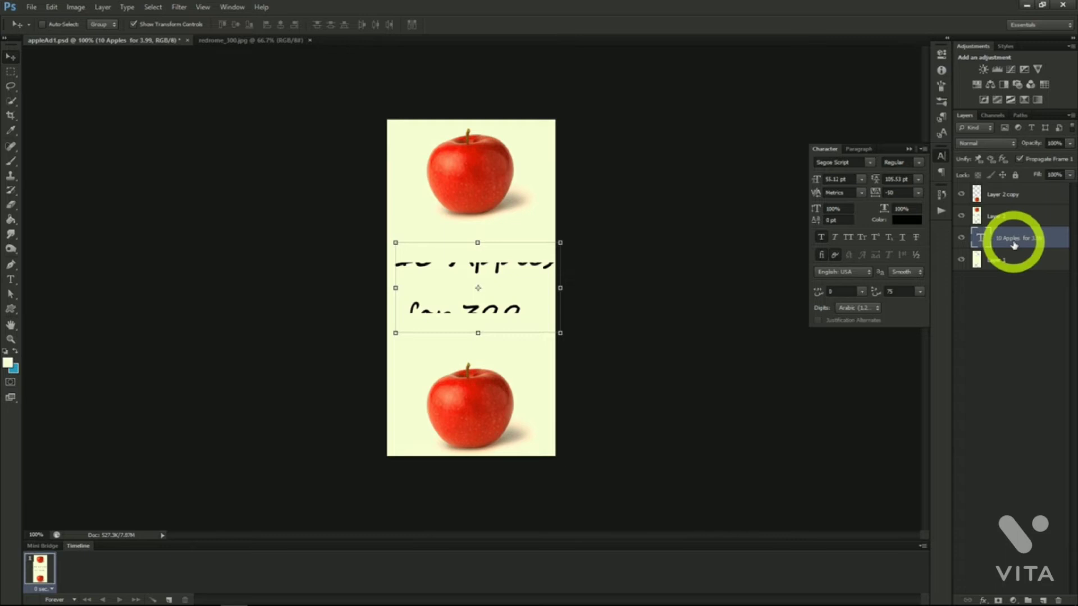
left_click_drag(1013, 245, 1006, 182)
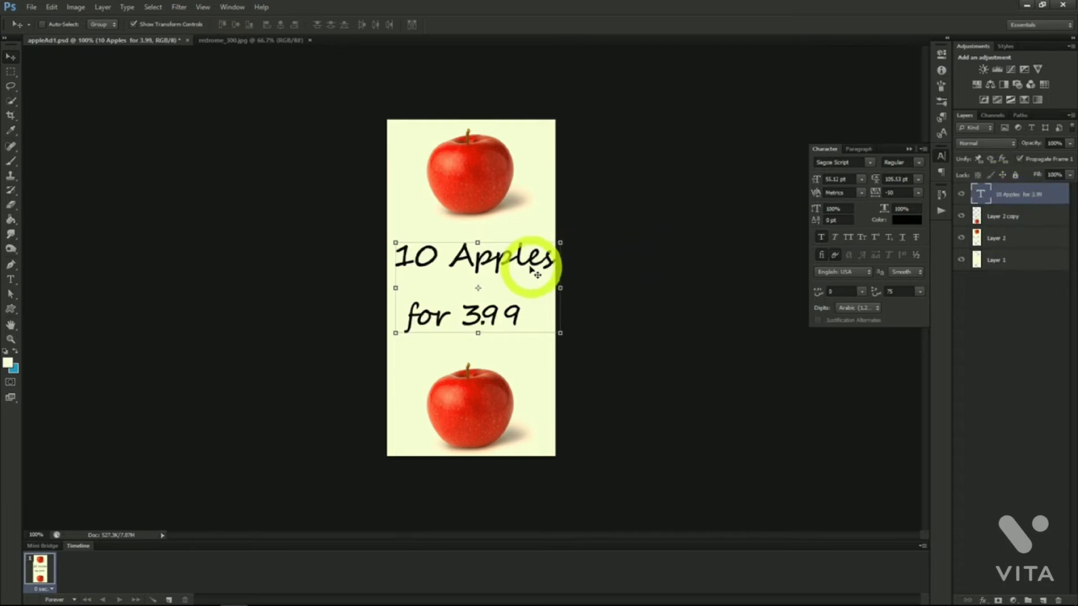
left_click_drag(514, 273, 508, 274)
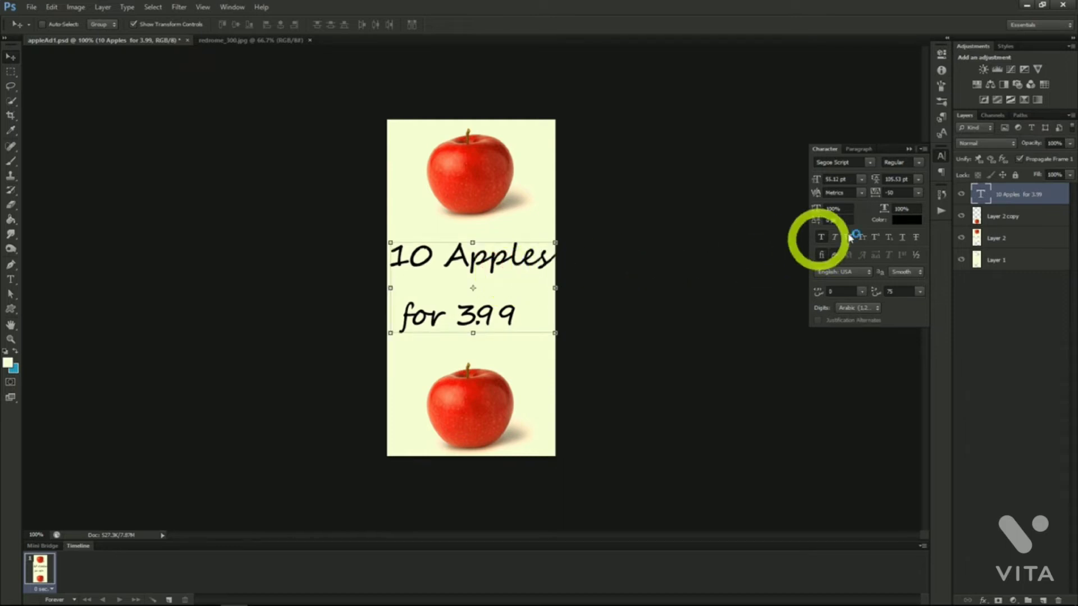
Centre-align the two-line text and move it back to the middle of the canvas.
left_click(865, 155)
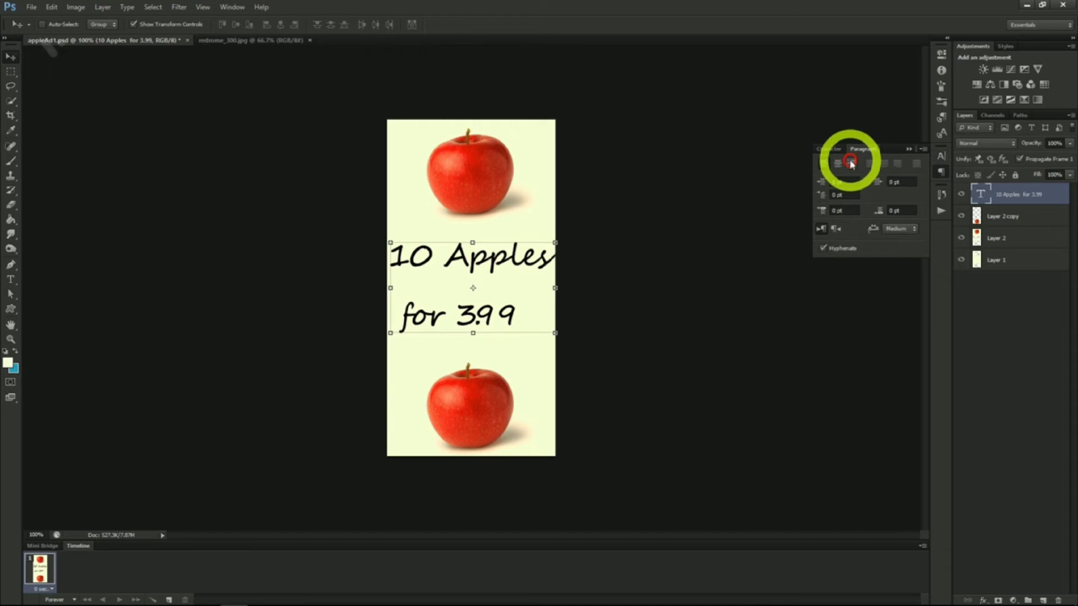
left_click(838, 164)
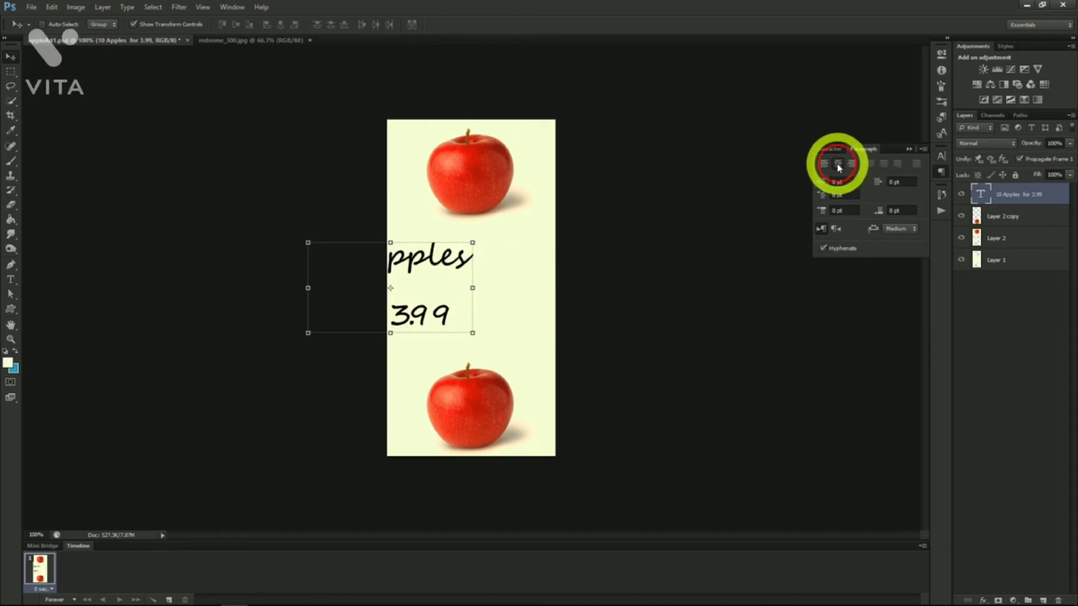
left_click_drag(524, 294, 607, 291)
left_click(830, 152)
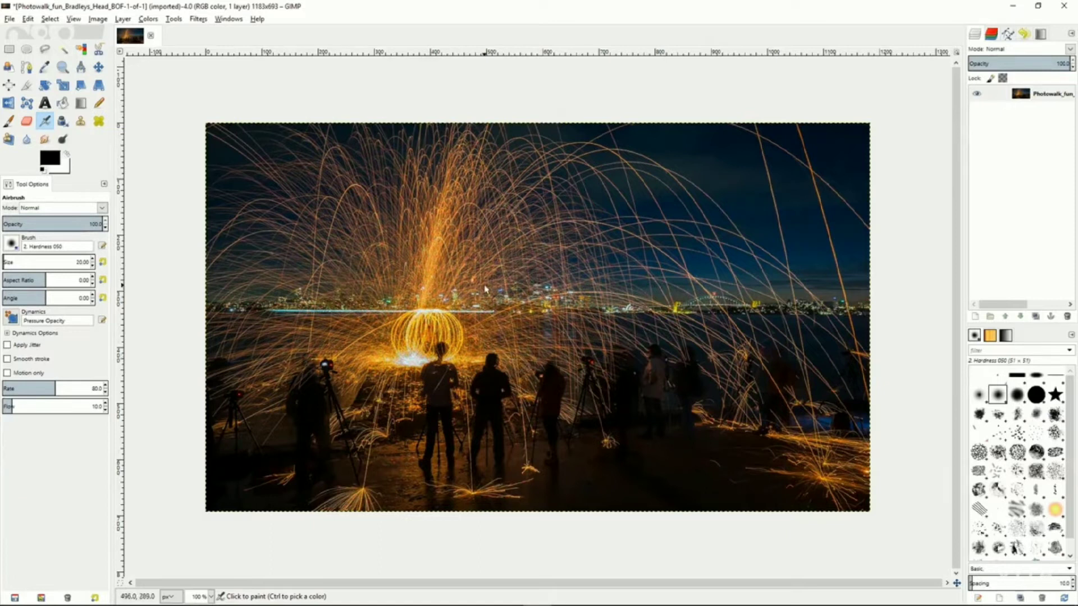
Apply a Gaussian Blur with a 1.0 px horizontal and vertical radius to the photo, and undo it.
left_click(198, 20)
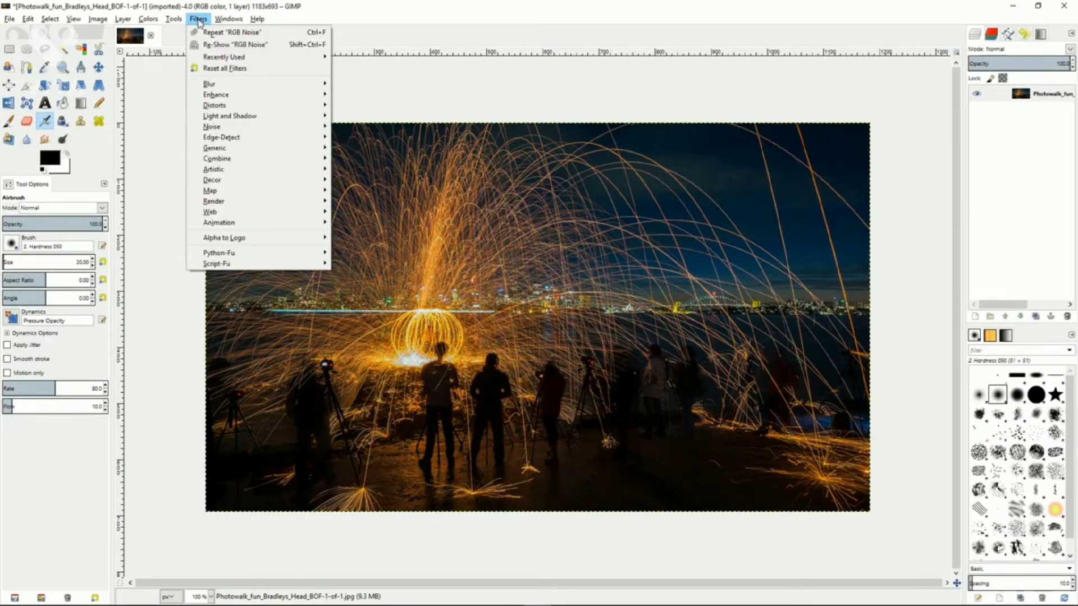
mouse_move(225, 85)
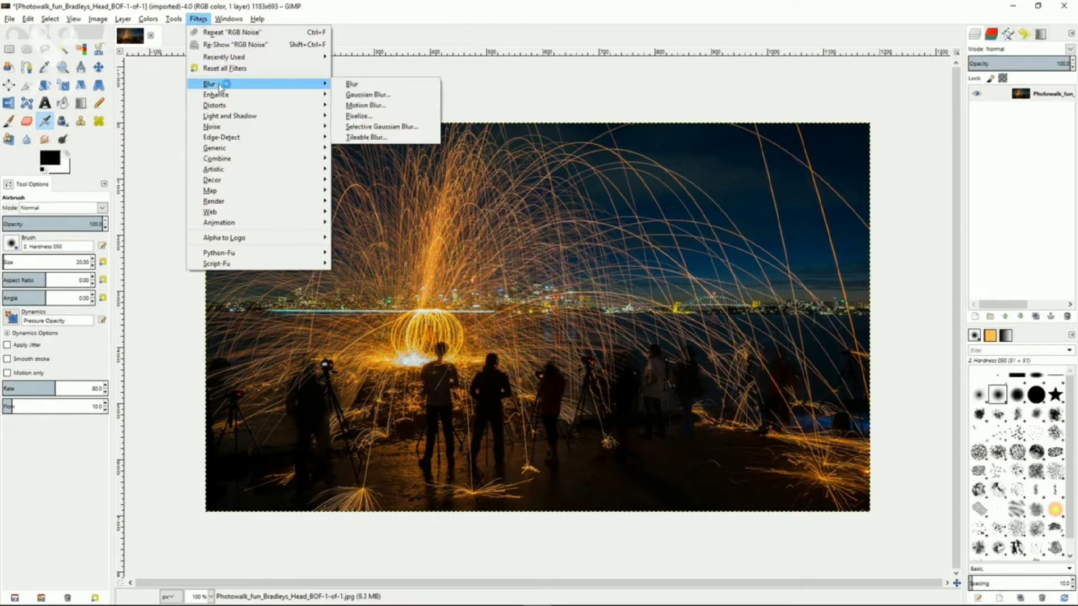
left_click(368, 95)
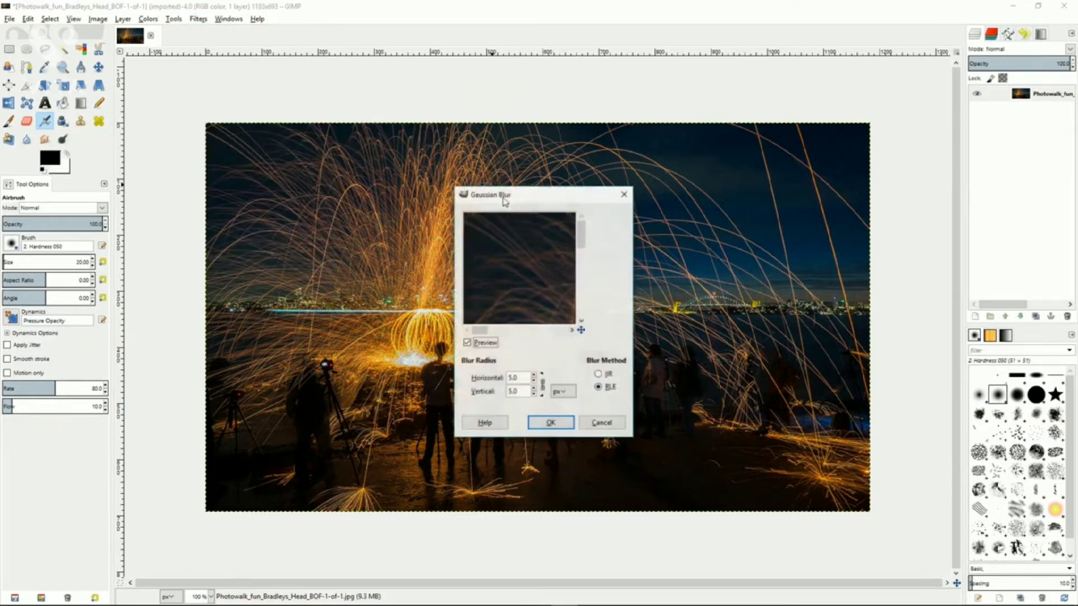
left_click(534, 382)
left_click(534, 381)
left_click(534, 381)
left_click(534, 381)
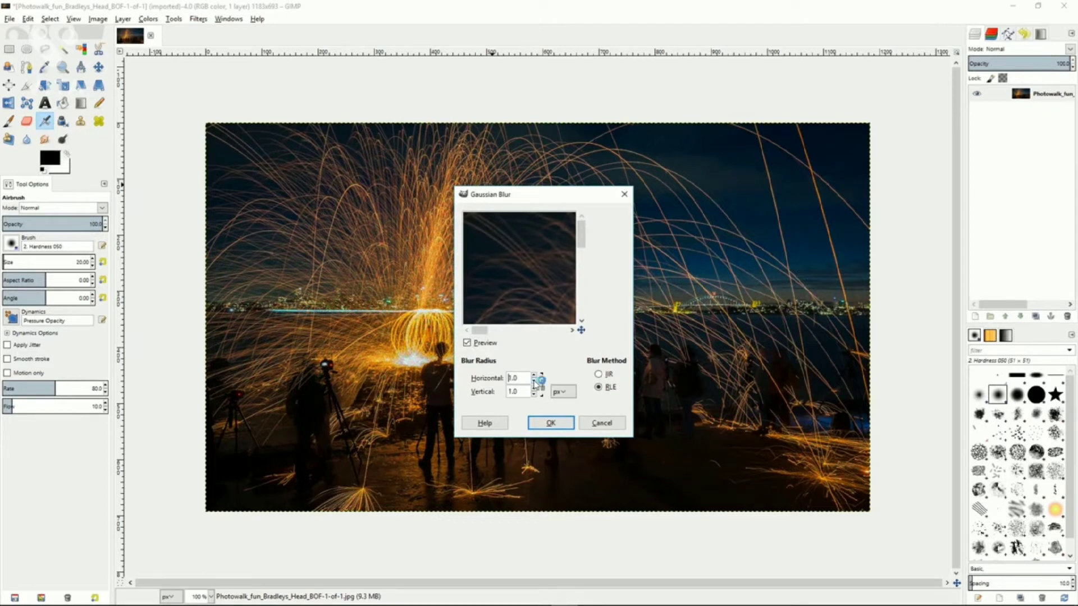
left_click(550, 423)
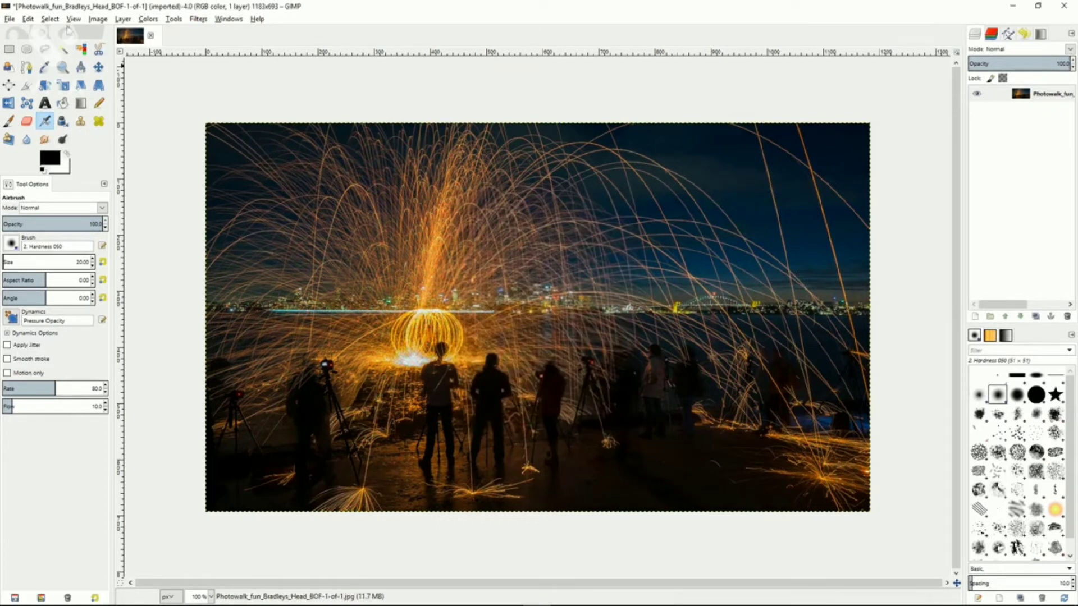
left_click(32, 19)
left_click(34, 31)
Apply Wavelet denoise to the photo using the Y channel and YCbCr model, raising the amount threshold and setting detail to 1.12.
left_click(199, 19)
mouse_move(233, 97)
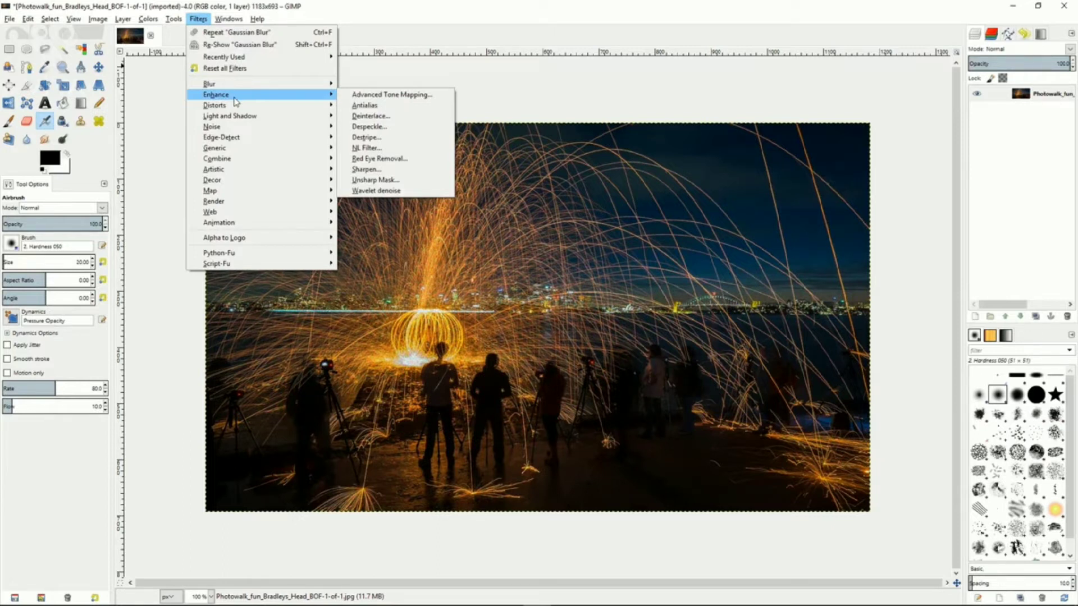
left_click(369, 191)
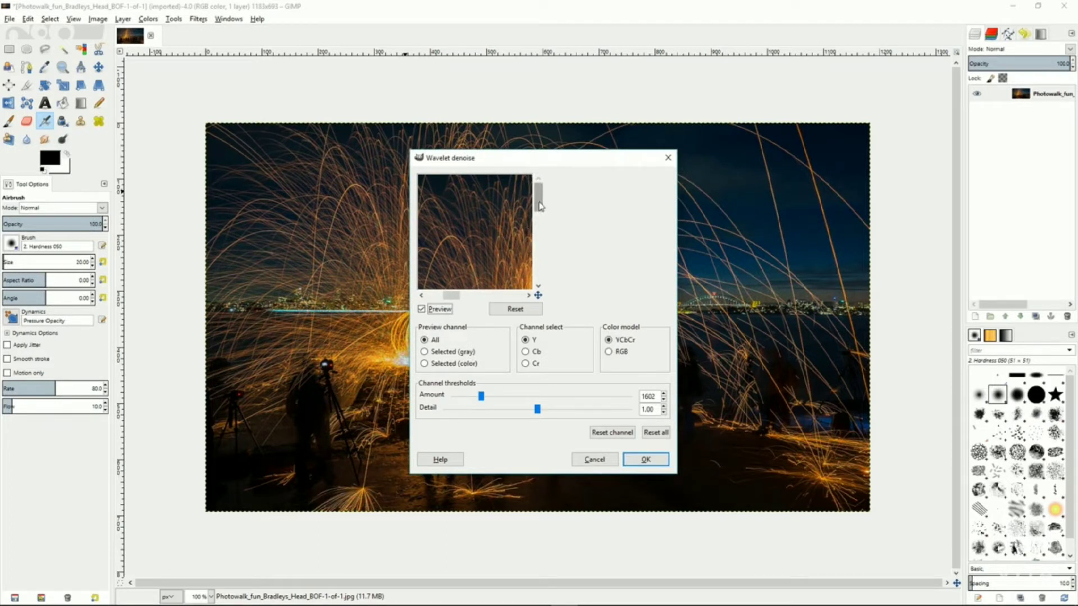
left_click_drag(501, 237, 466, 201)
left_click_drag(505, 246, 483, 205)
left_click_drag(498, 265, 495, 234)
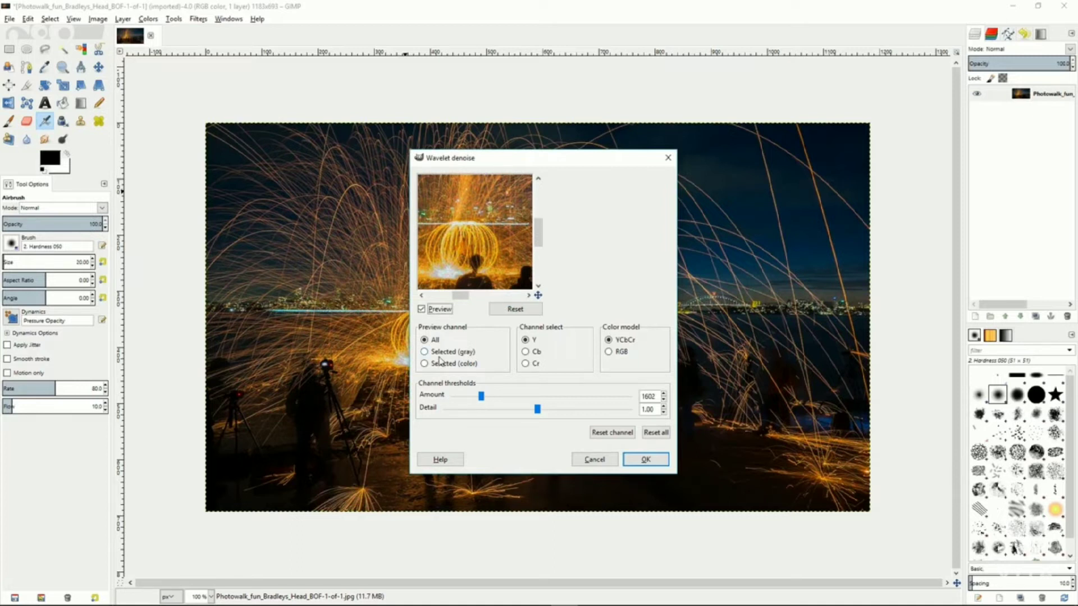
left_click_drag(481, 397, 578, 397)
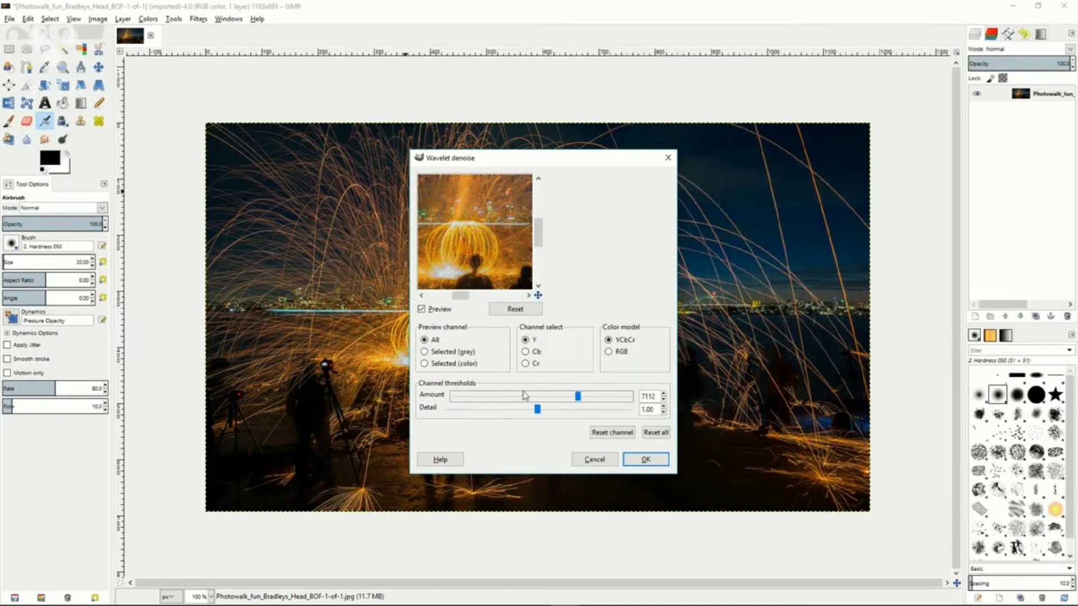
left_click_drag(575, 396, 548, 416)
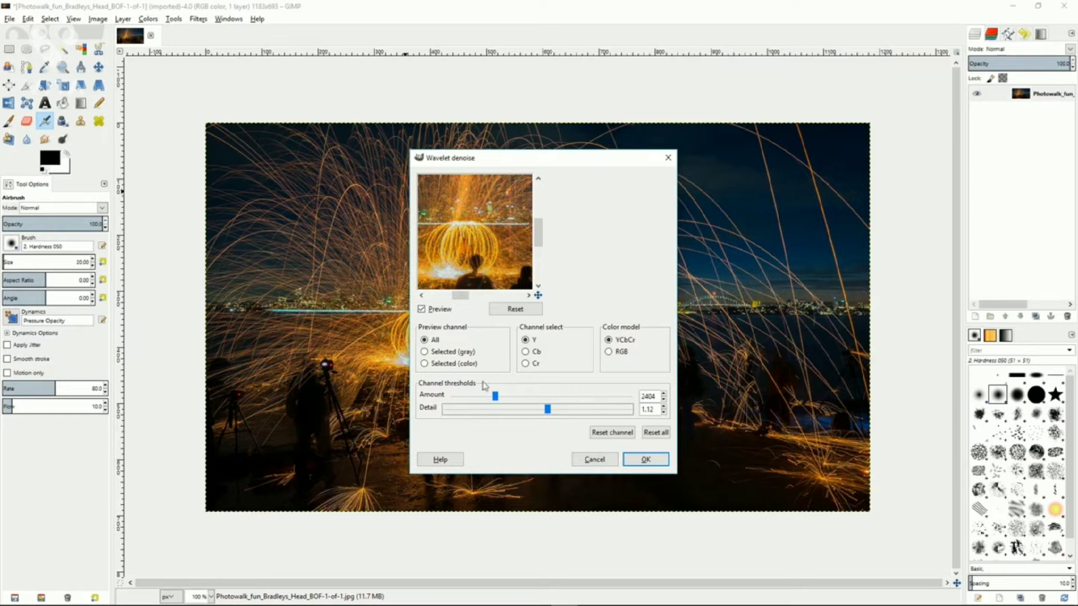
left_click_drag(495, 396, 487, 396)
left_click(635, 463)
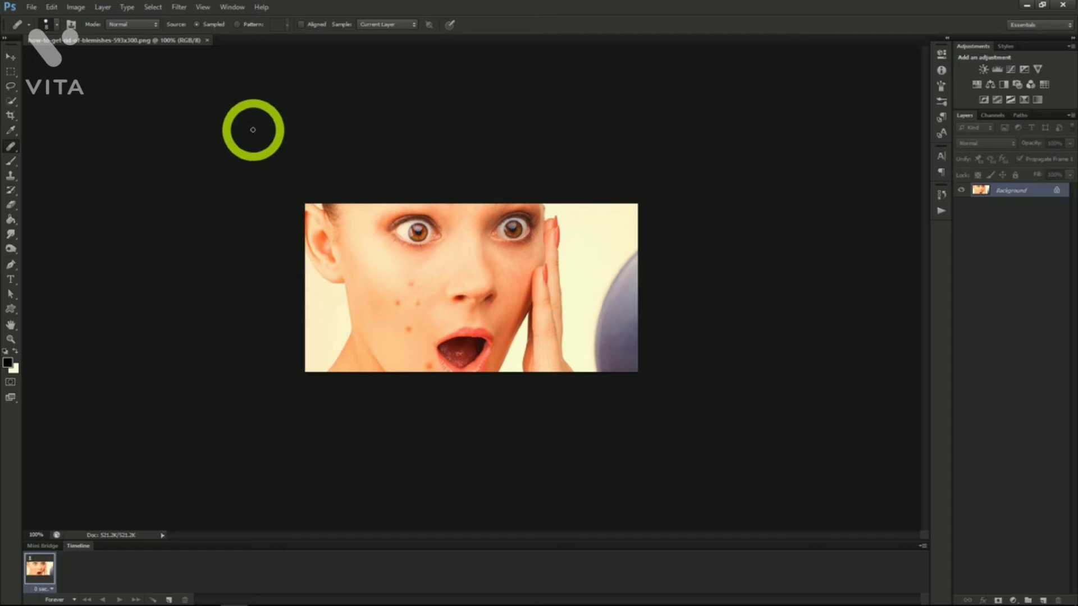
Switch to Photoshop, sample clean cheek skin with the Healing Brush, enlarge the brush to 20 px and heal the uppermost cheek blemish.
left_click(9, 132)
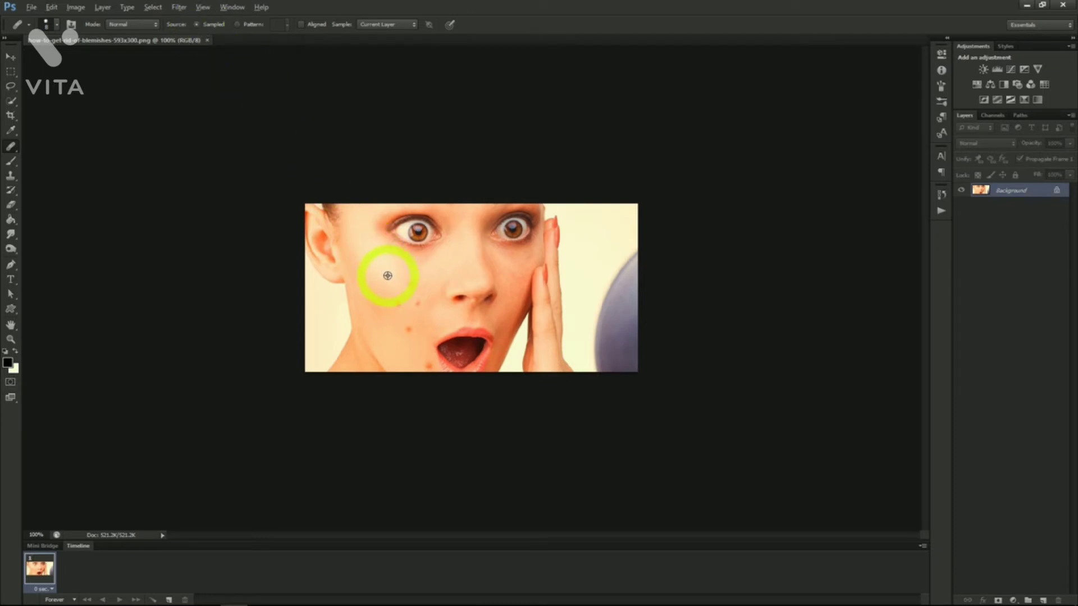
left_click(420, 278, "alt")
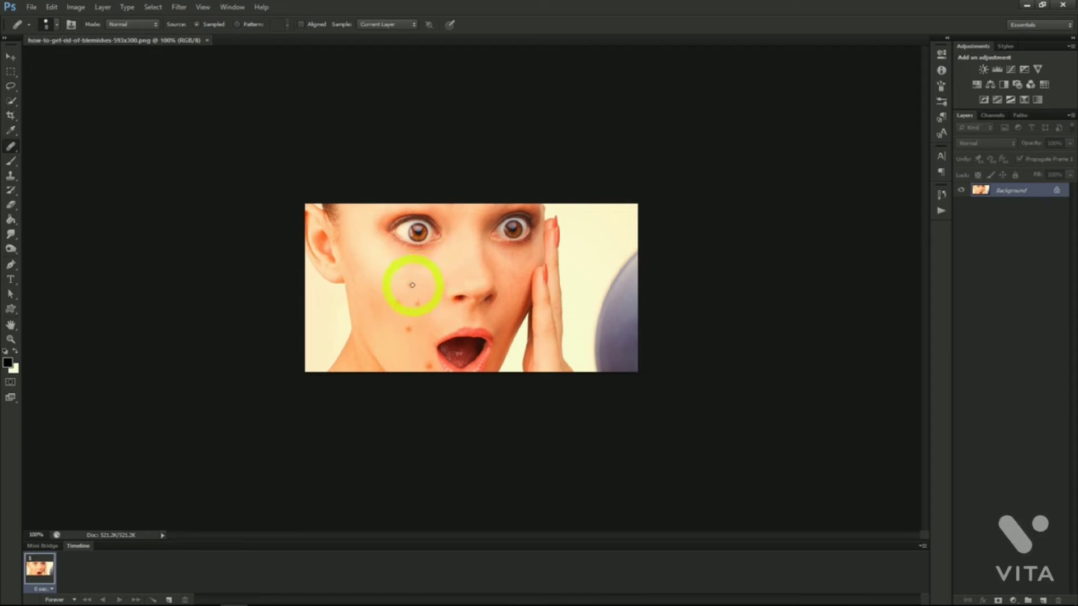
key("bracketright")
key("bracketright")
key("bracketright")
left_click(412, 283)
Sample clean skin again and heal the two neighbouring mid-cheek blemishes with the Healing Brush.
left_click(365, 283)
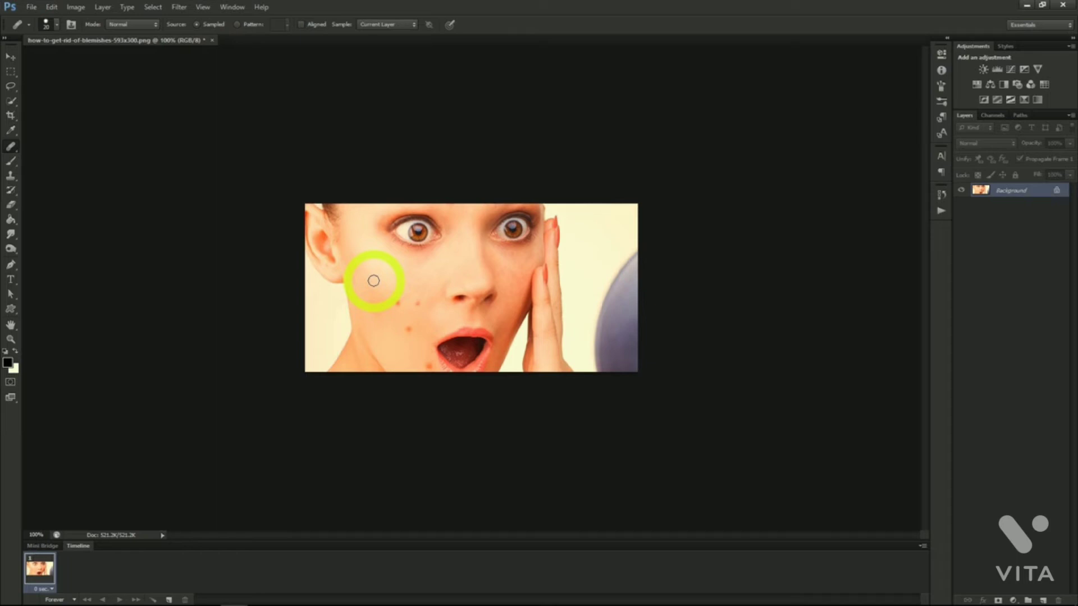
left_click(415, 304)
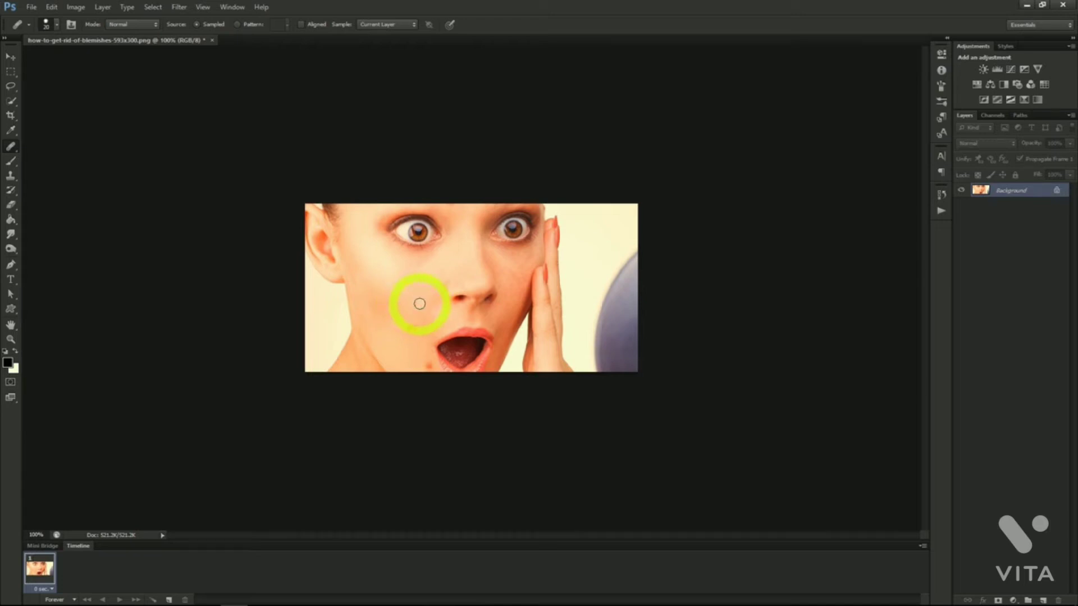
left_click(376, 308)
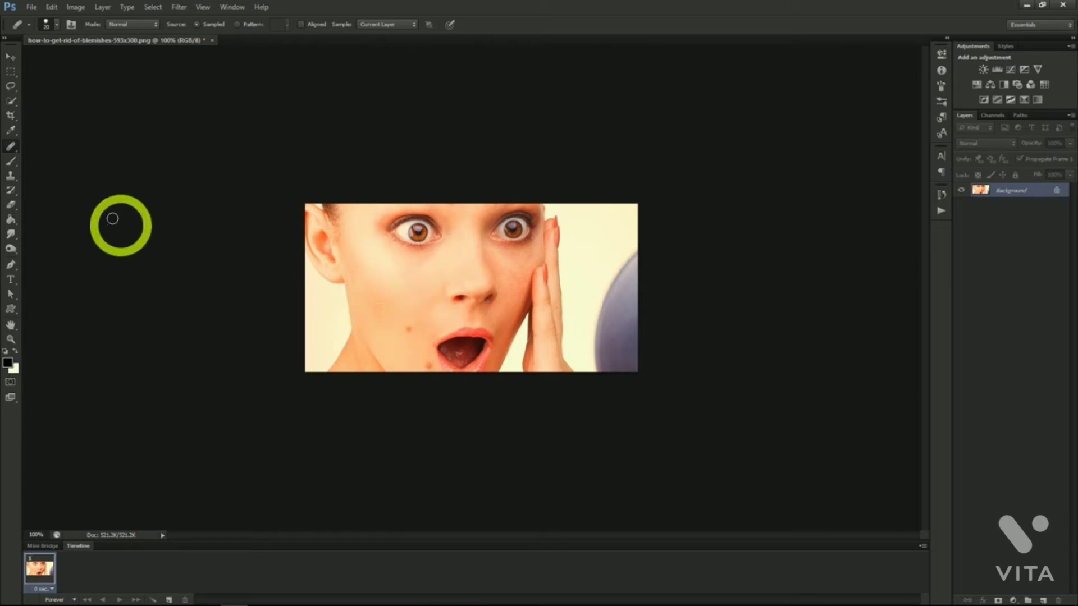
Remove the two remaining blemishes beside the mouth with the Spot Healing Brush in Proximity Match mode.
right_click(10, 147)
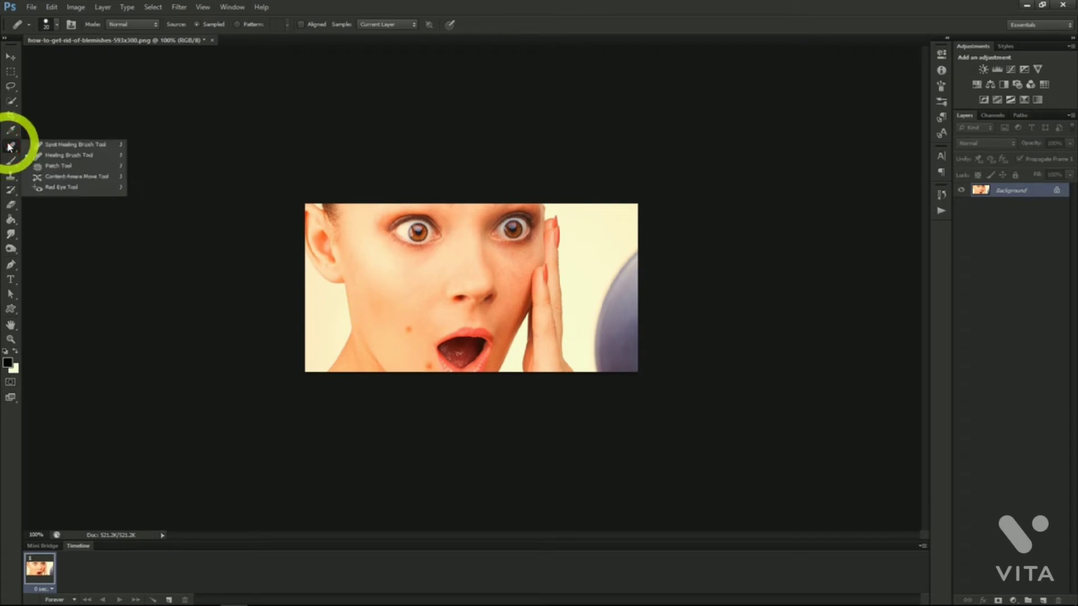
left_click(58, 149)
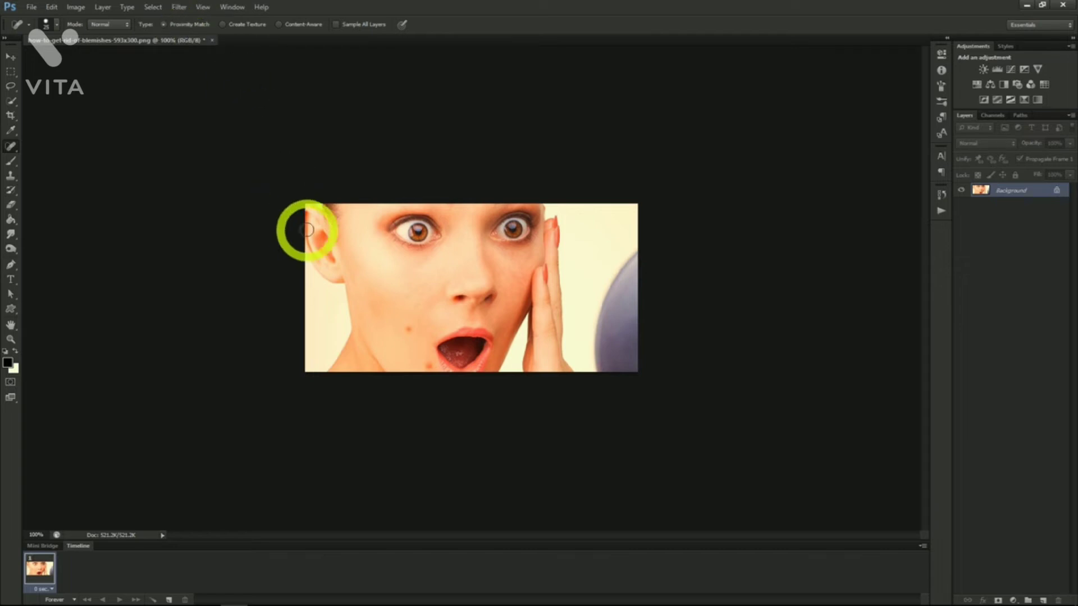
left_click(409, 330)
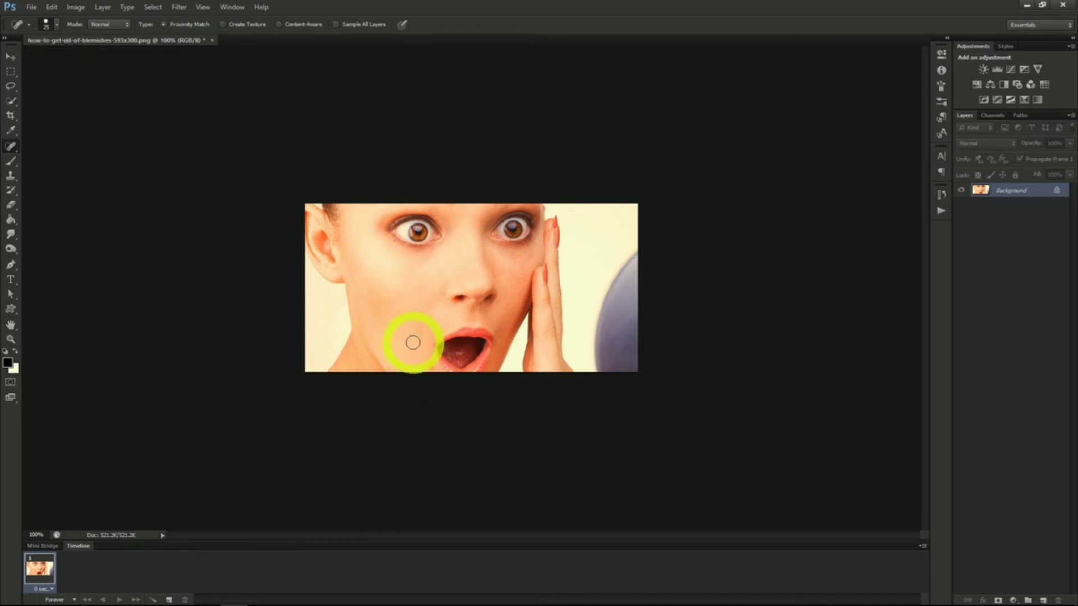
left_click(422, 361)
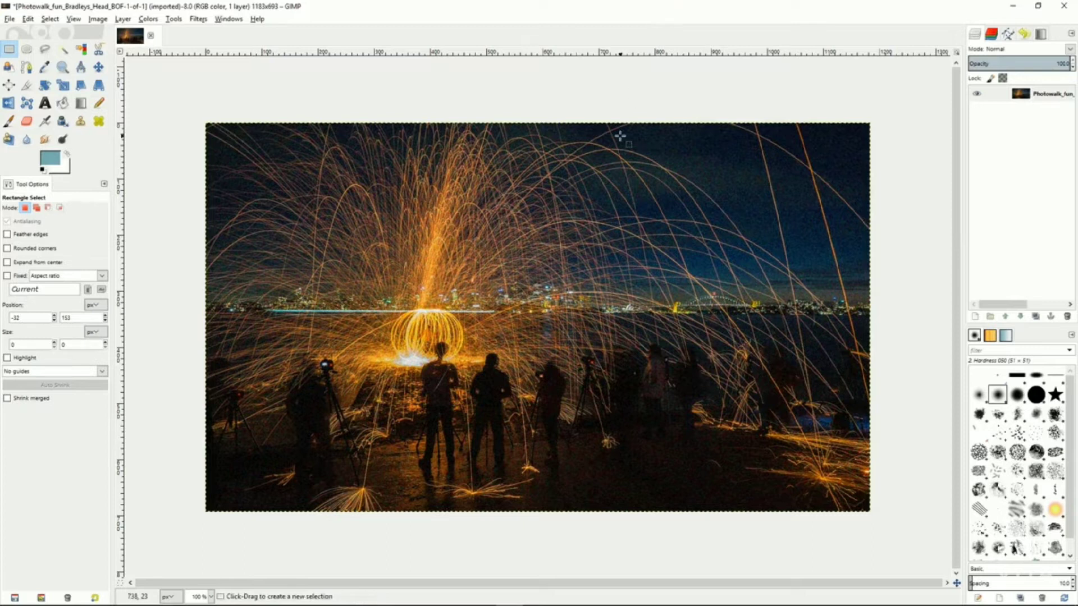
Switch to GIMP, select a dark ground rectangle about 321 by 163 px and apply Selective Gaussian Blur with radius 4.00 and max. delta 43.
left_click_drag(566, 418, 742, 505)
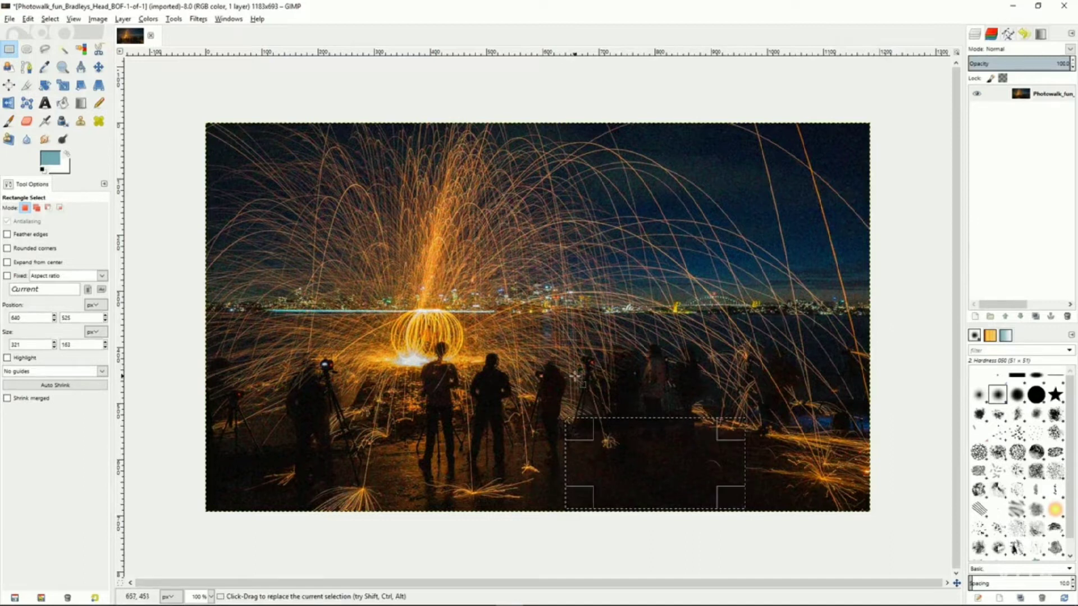
left_click(199, 20)
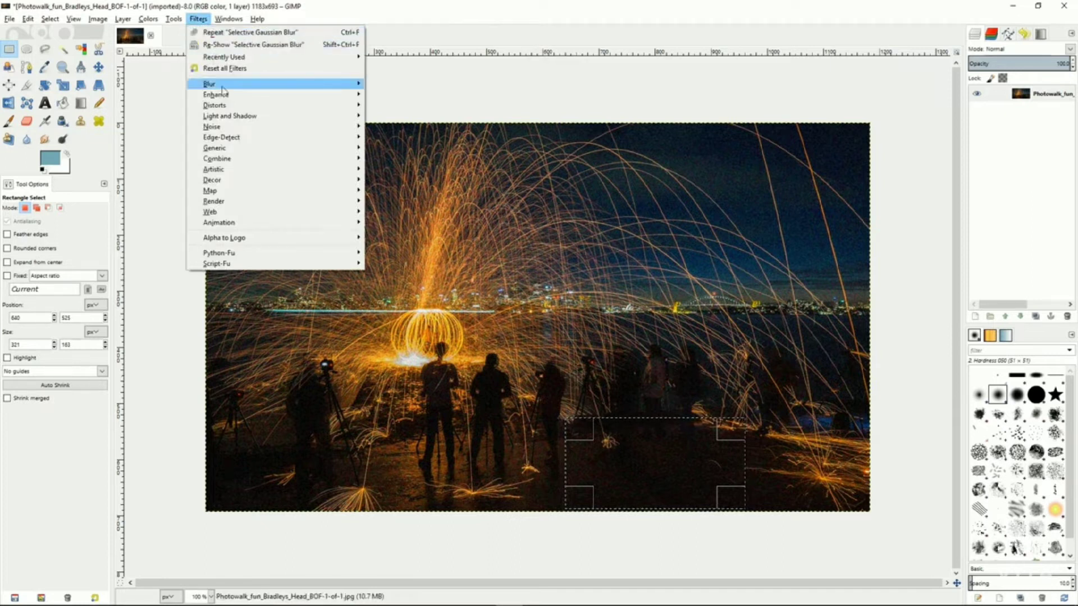
mouse_move(222, 85)
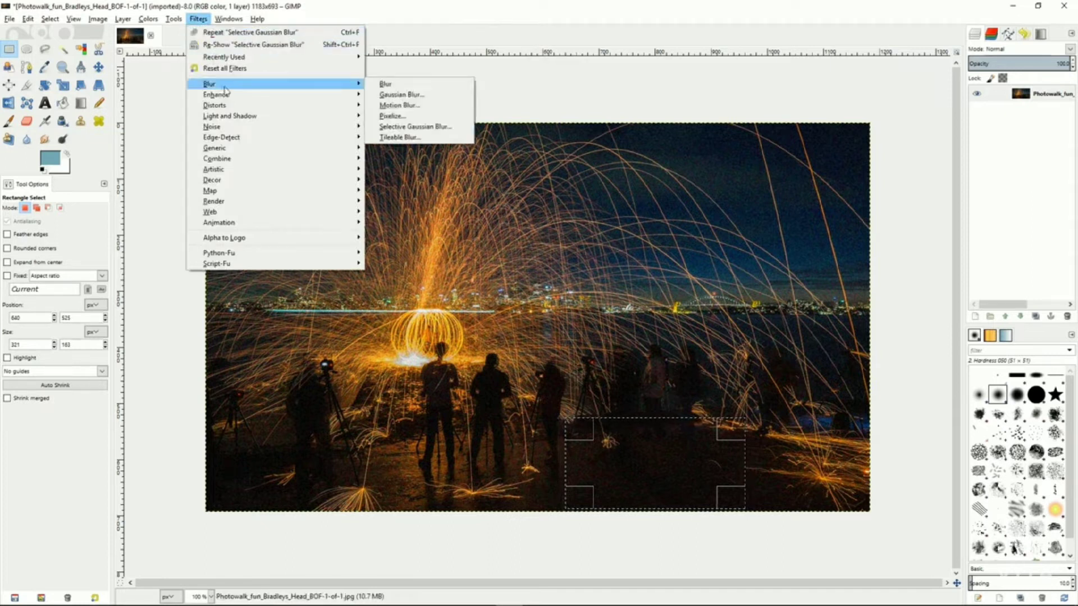
left_click(414, 127)
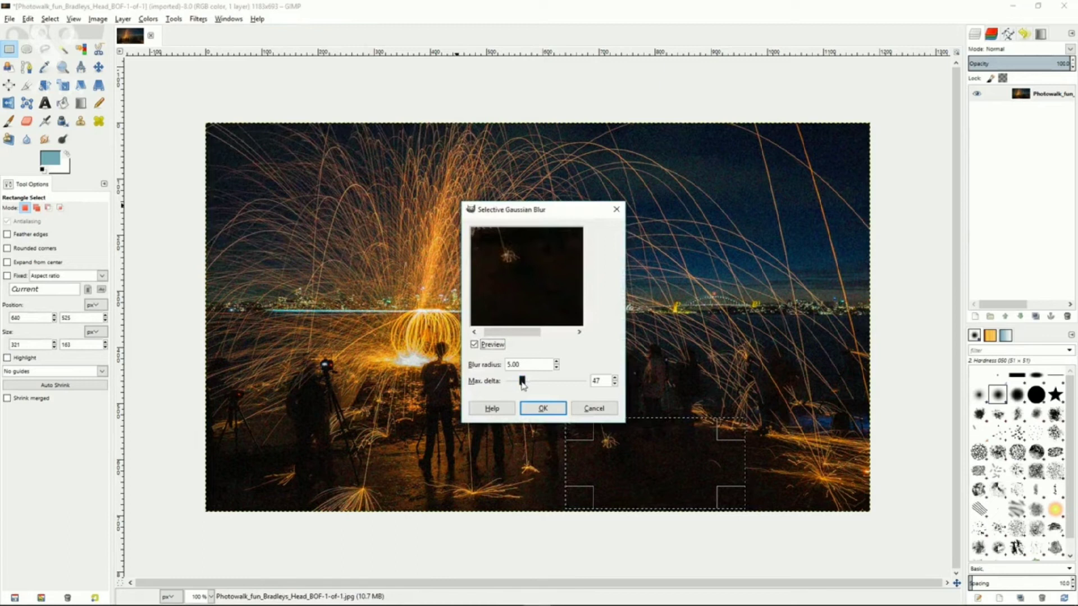
left_click_drag(522, 383, 516, 383)
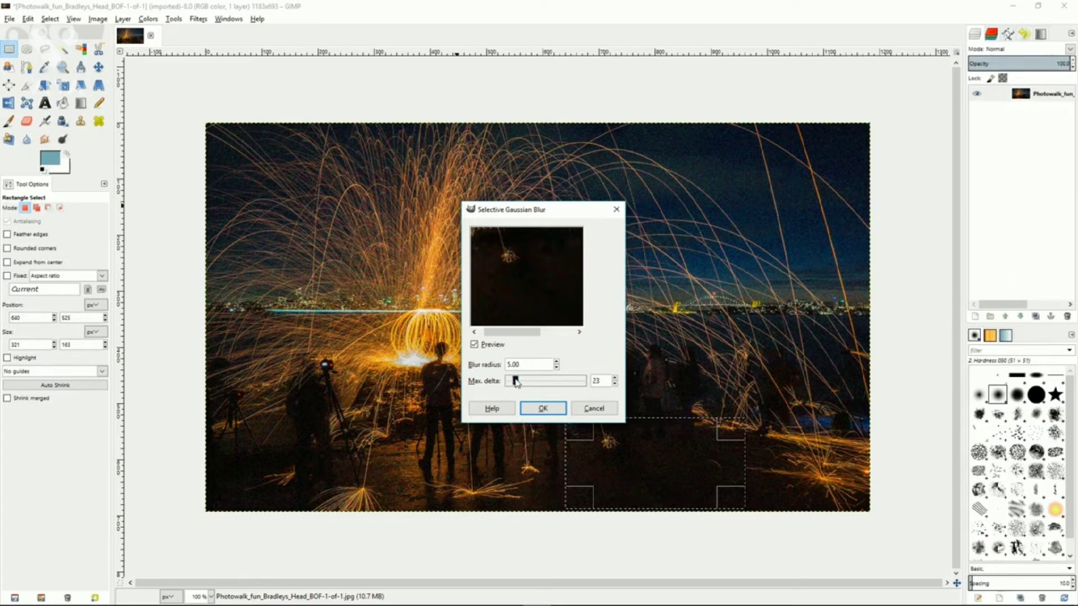
left_click_drag(517, 383, 522, 382)
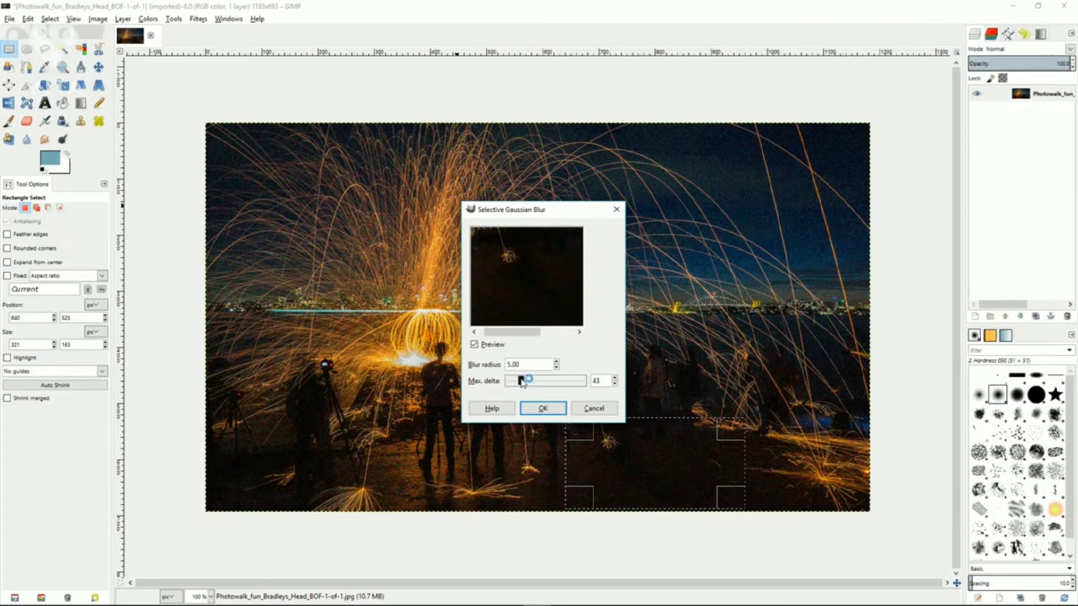
left_click(556, 368)
left_click(556, 362)
left_click(557, 363)
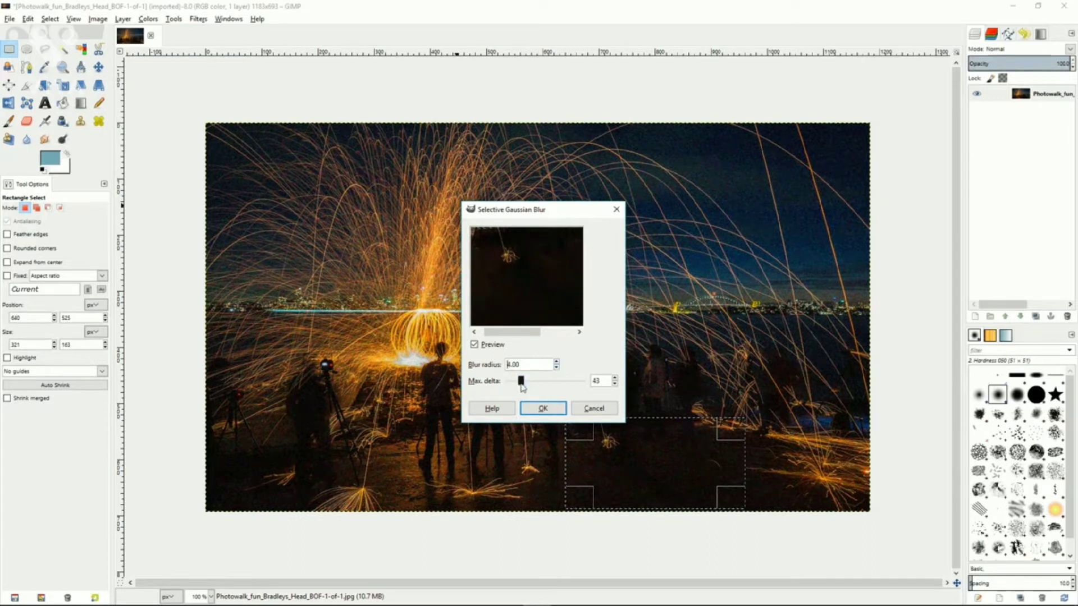
left_click(542, 409)
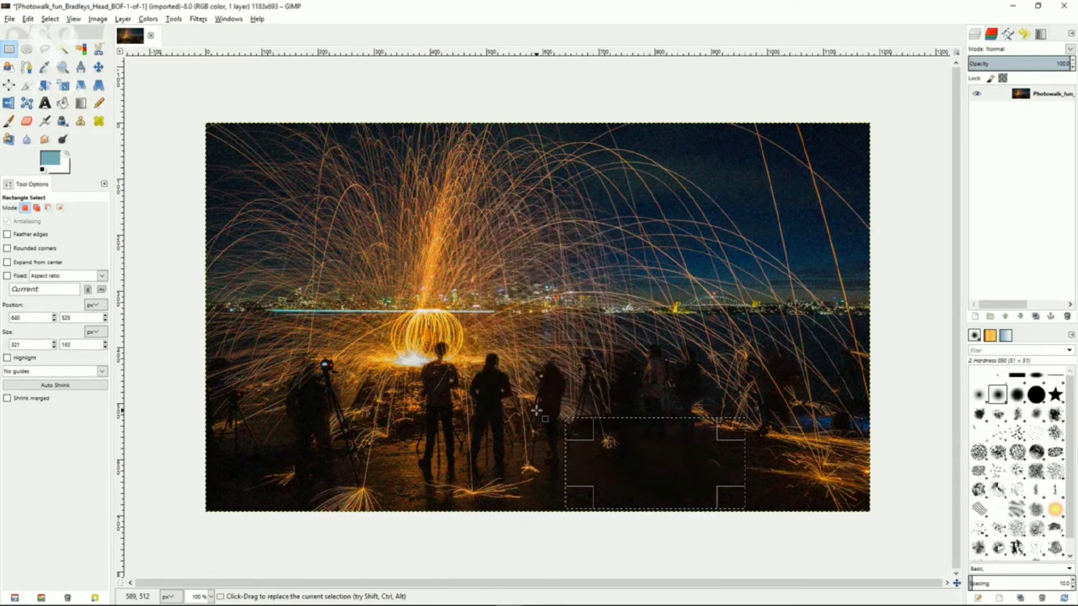
left_click(185, 237)
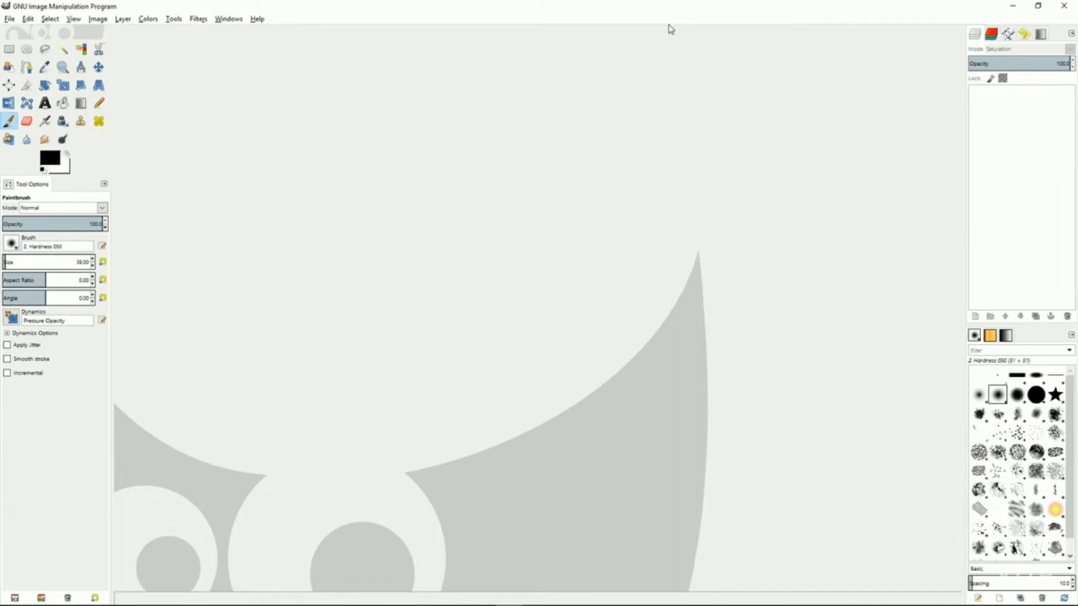
Open the recent image o-HEAD-OUT-WINDOW-SMILING-facebook and fit the whole photo in view.
left_click(11, 20)
mouse_move(52, 95)
left_click(204, 97)
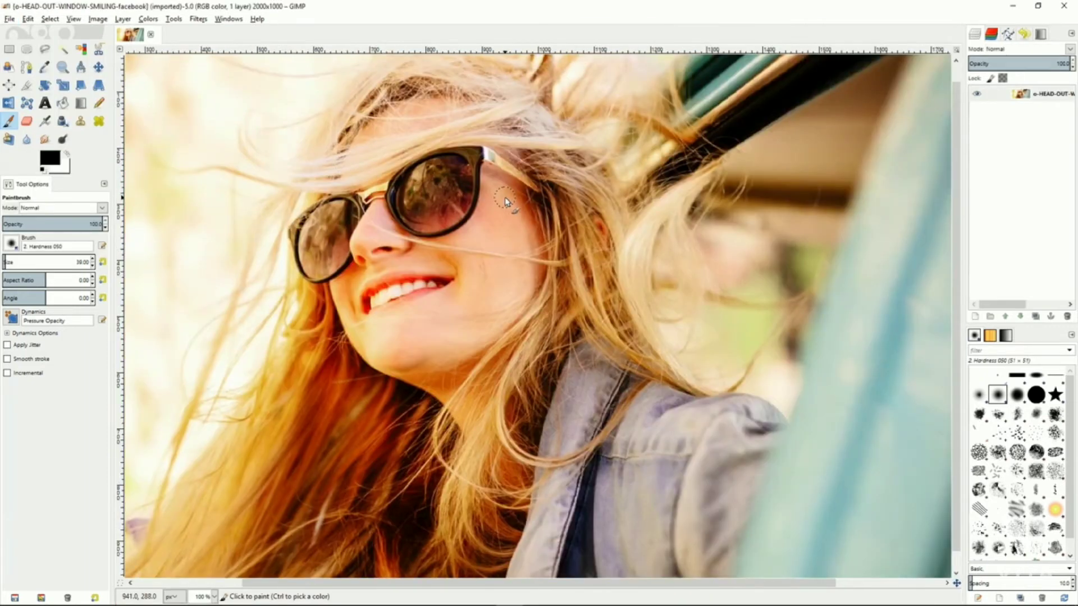
key("minus")
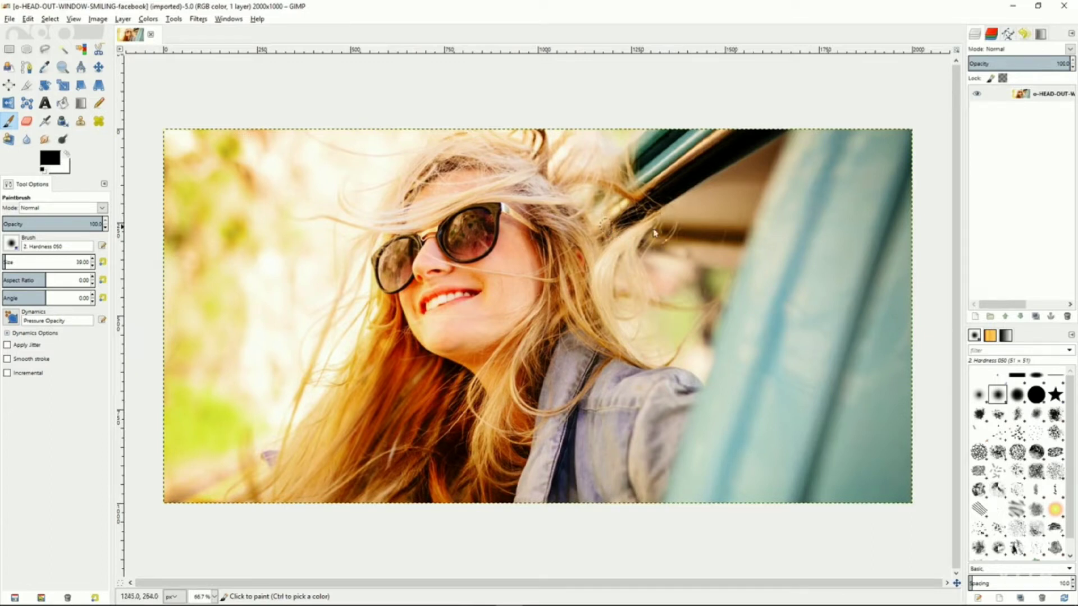
Add a new transparent 2000 by 1000 px layer named "Layer" above the photo.
right_click(1000, 137)
left_click(964, 159)
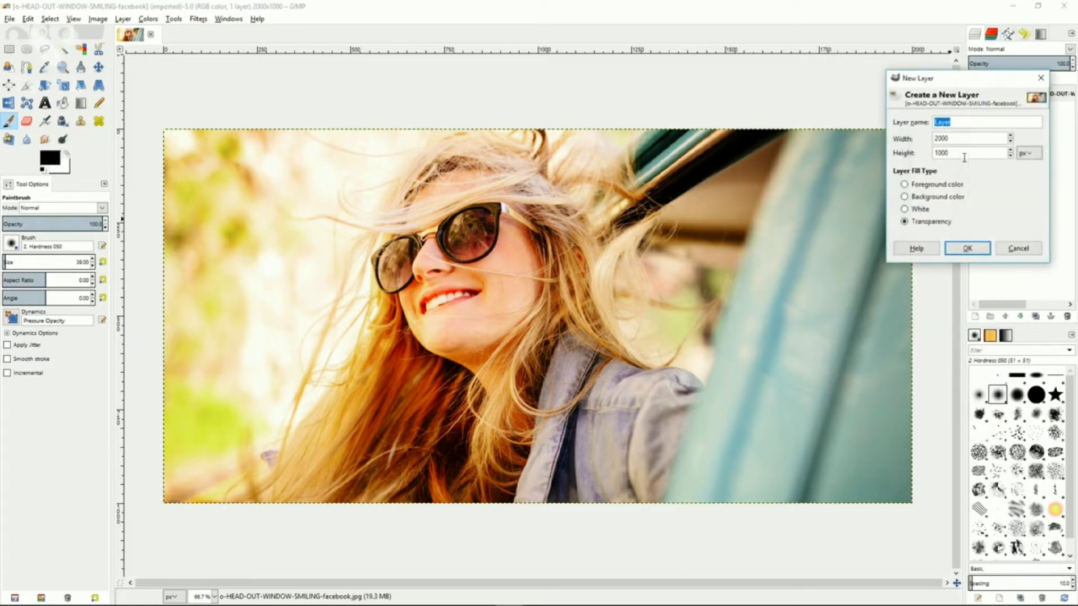
left_click(964, 248)
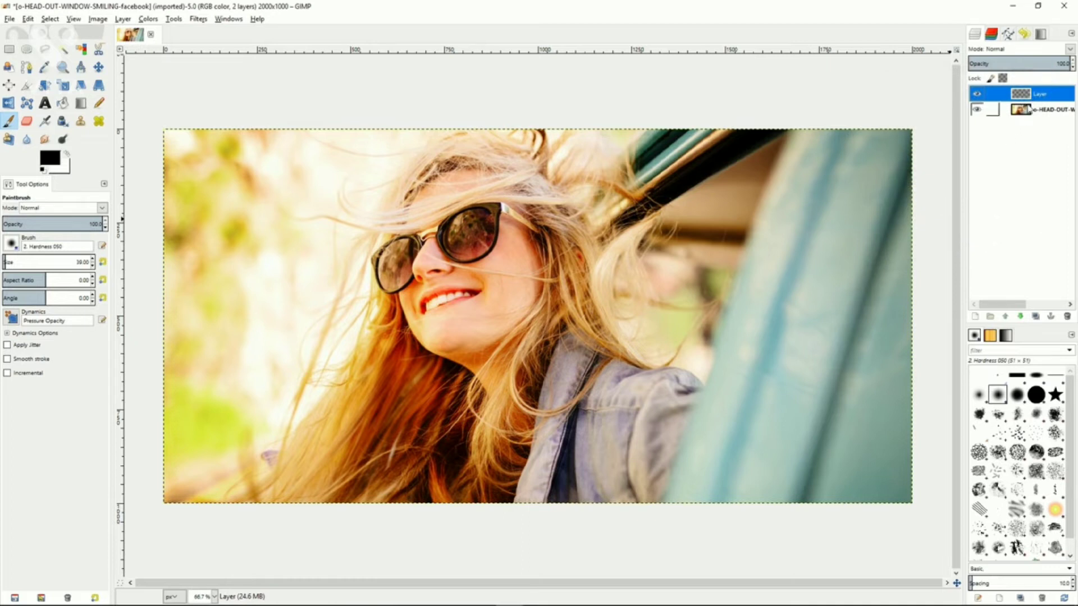
Add a white (full opacity) layer mask to the new transparent layer above the photo.
right_click(1037, 99)
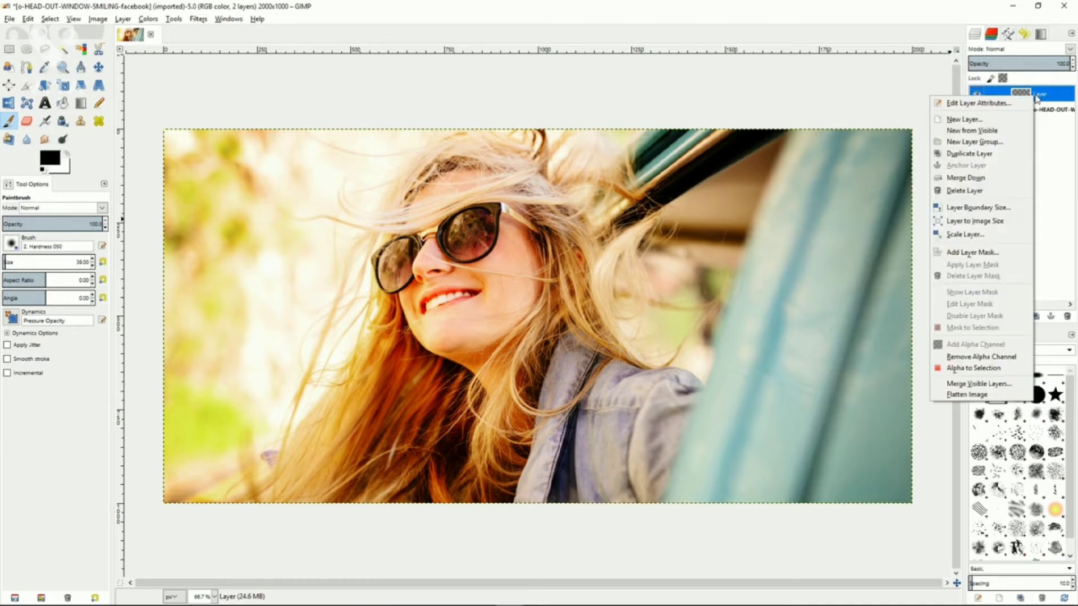
left_click(975, 254)
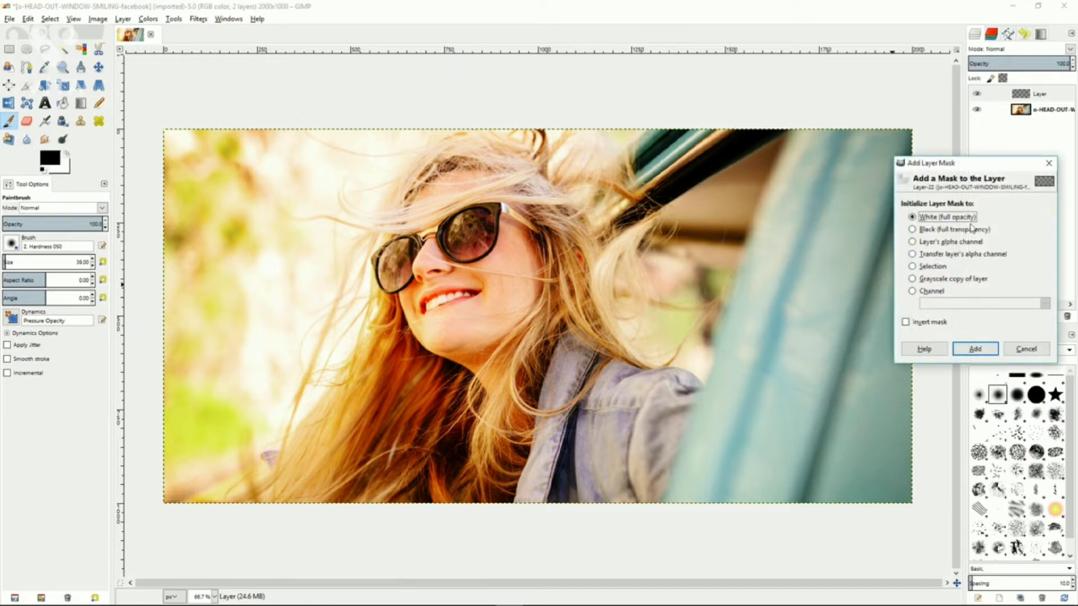
left_click(973, 348)
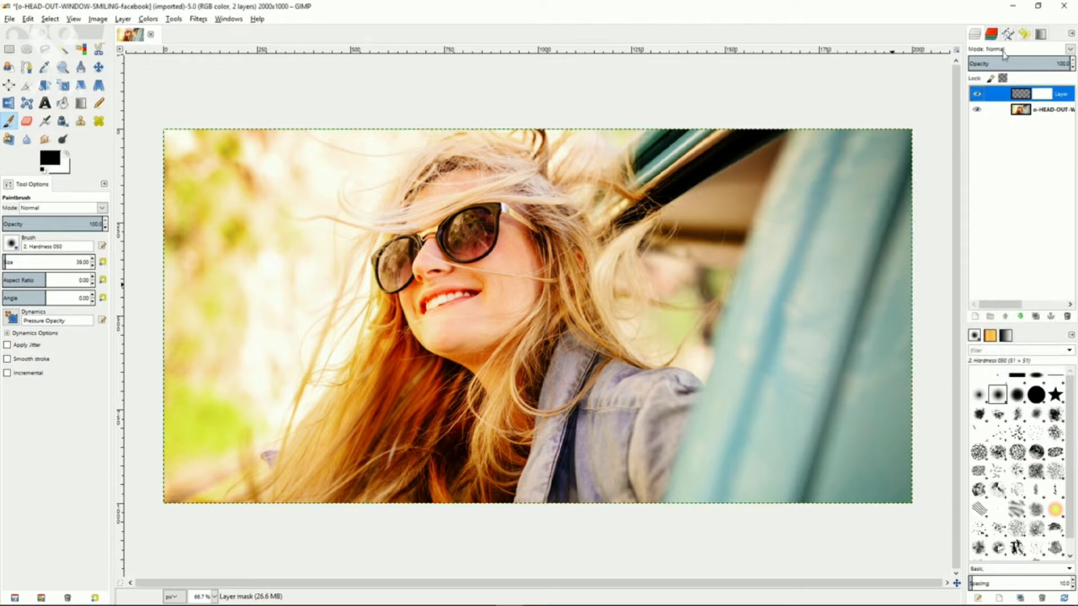
Set the masked layer's blend mode to Saturation and fill the layer itself with black using Bucket Fill.
left_click(1017, 50)
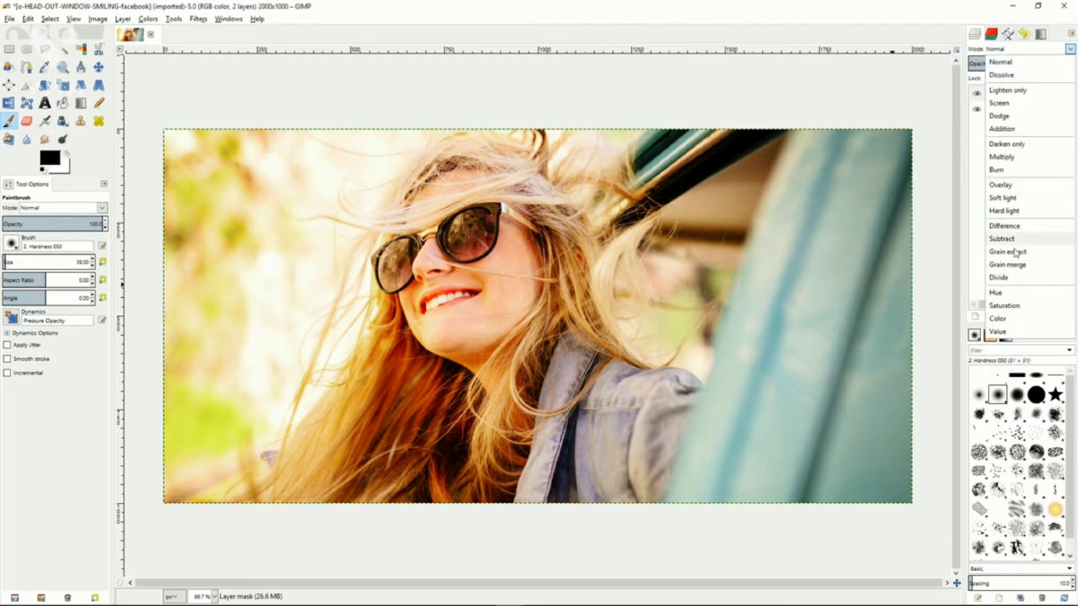
left_click(1005, 306)
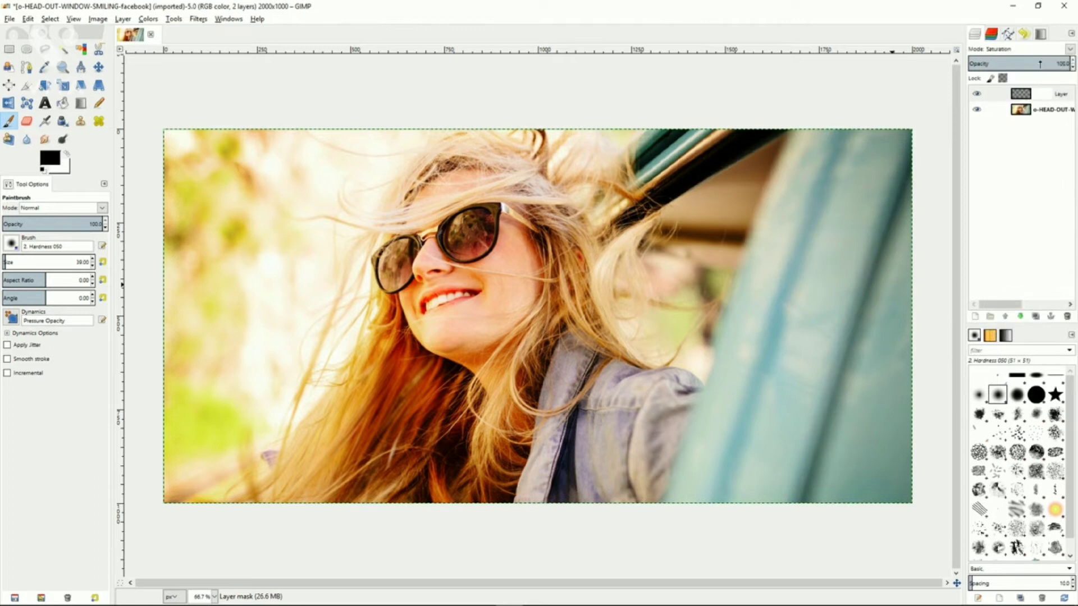
left_click_drag(1039, 63, 1075, 66)
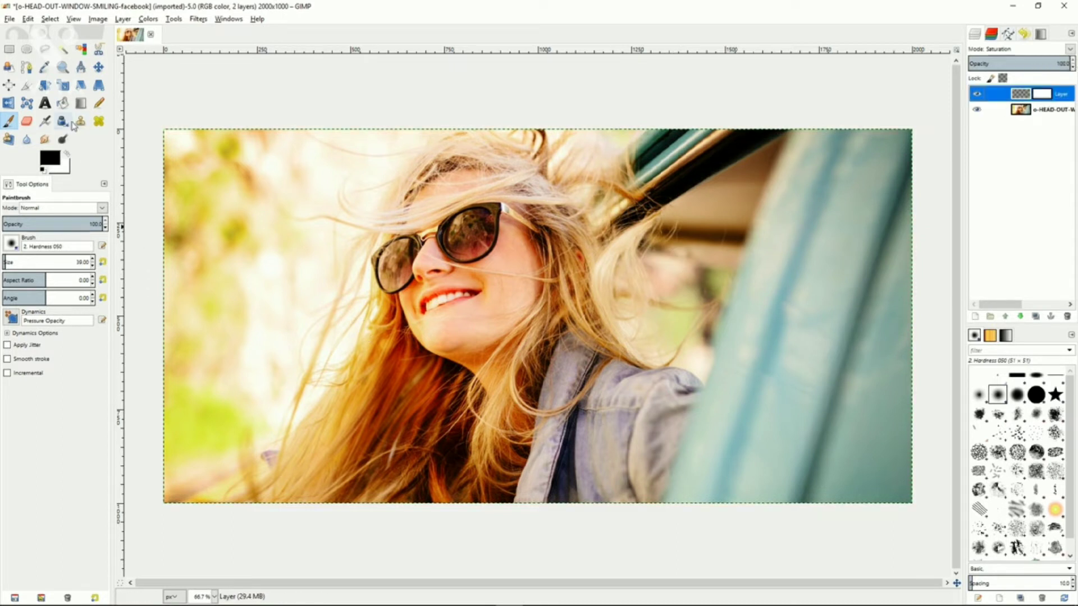
left_click(63, 104)
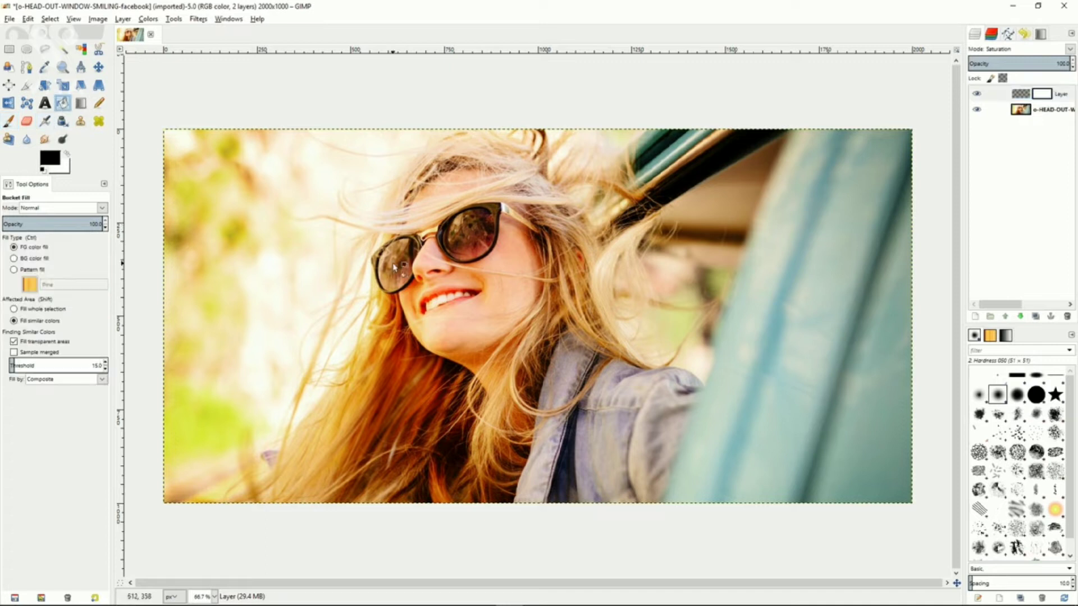
left_click(994, 94)
left_click(654, 255)
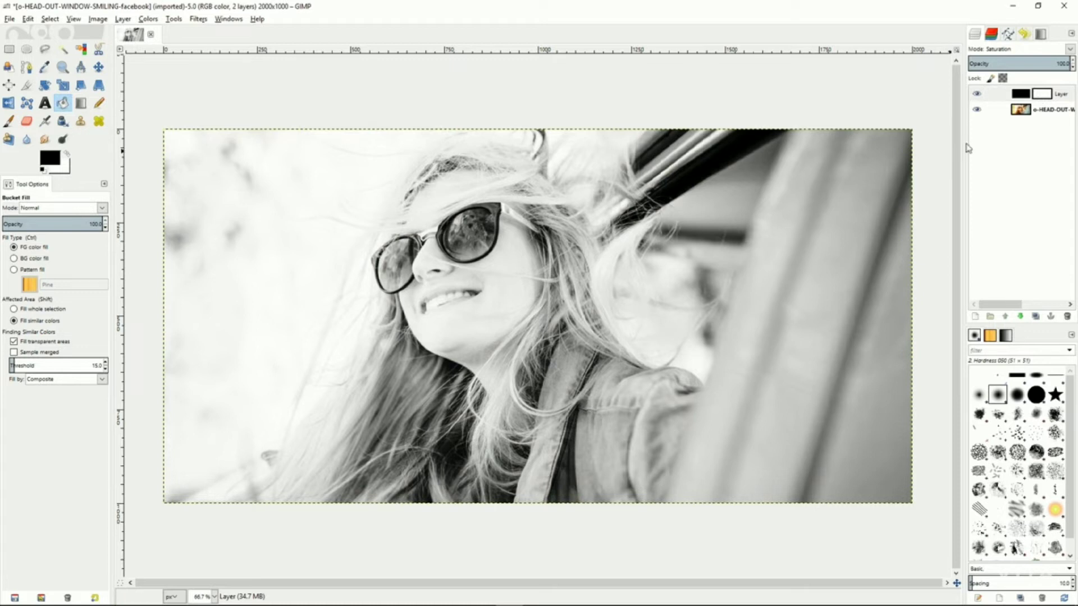
Lower the black Saturation layer's opacity to about 87.8 so a little of the photo's colour shows through.
left_click(1051, 63)
mouse_move(1048, 64)
left_mouse_down()
mouse_move(1001, 63)
mouse_move(1059, 64)
left_mouse_up()
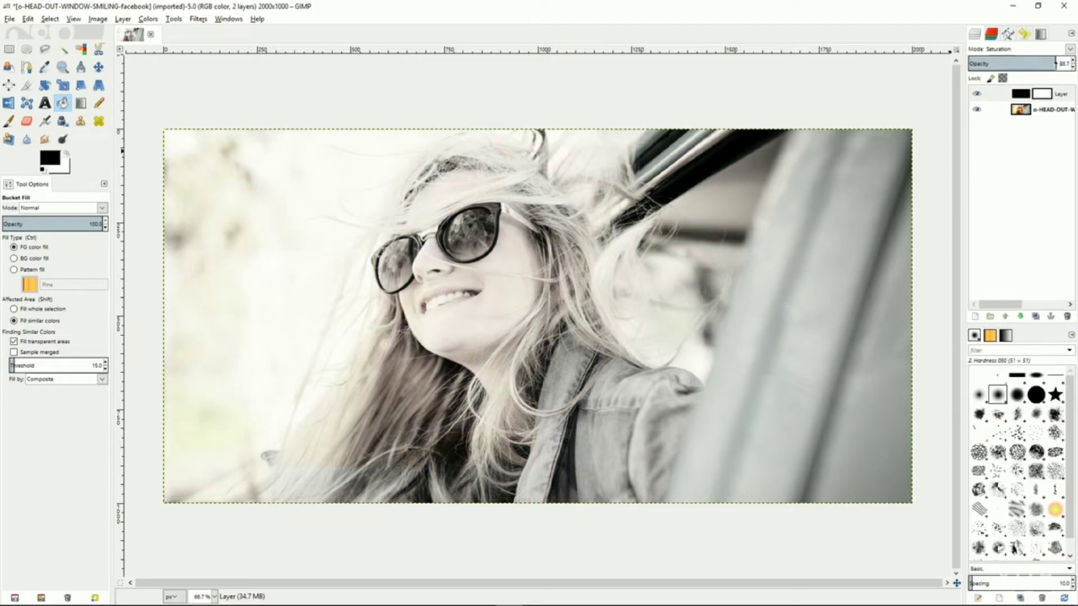
left_click_drag(1045, 63, 1038, 64)
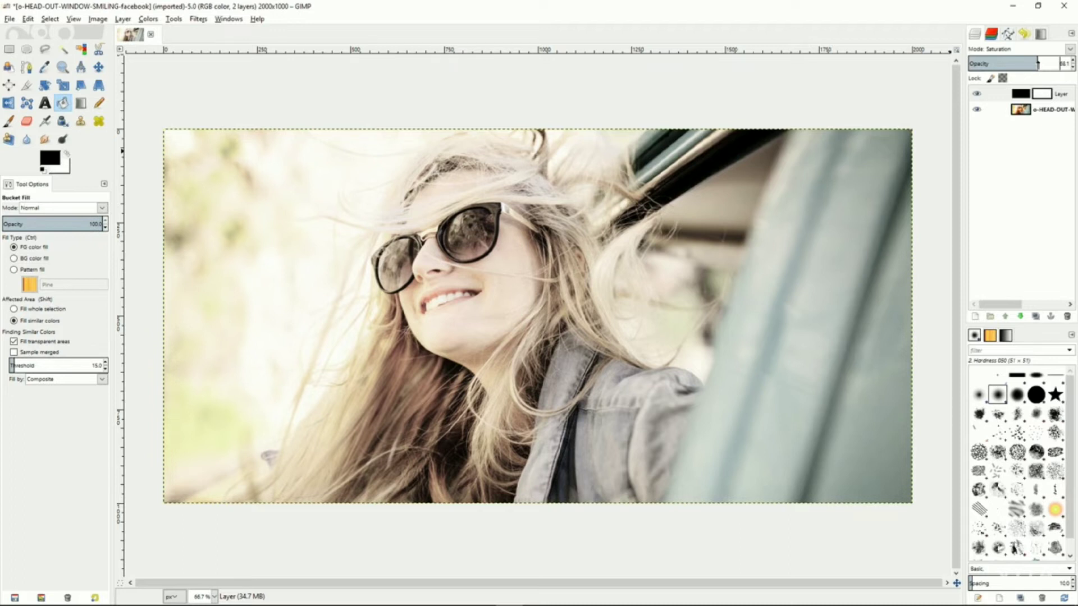
left_click_drag(1047, 63, 1053, 64)
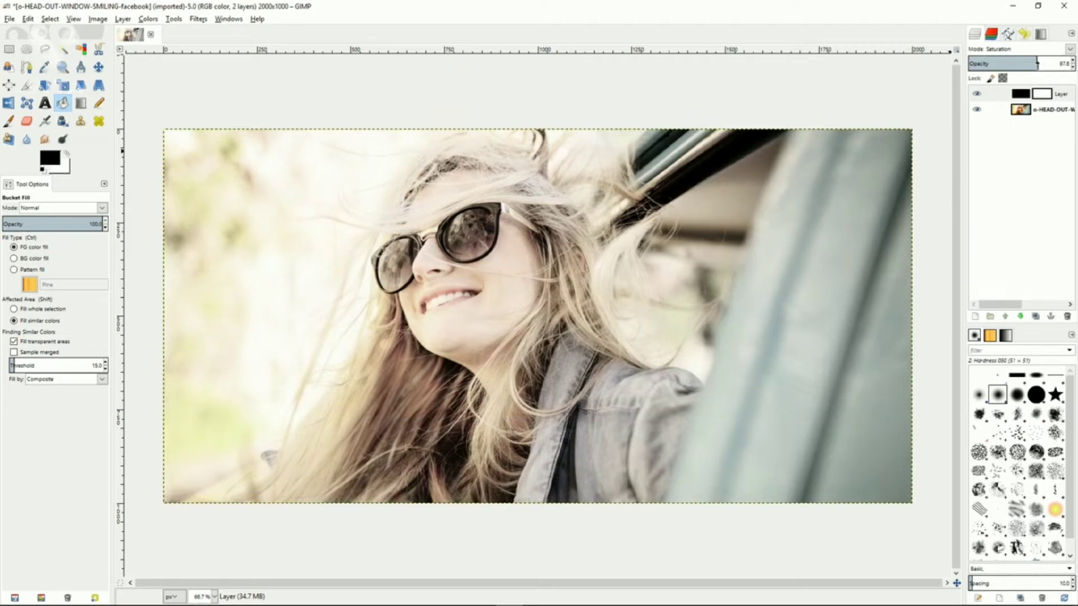
left_click_drag(1038, 63, 1057, 63)
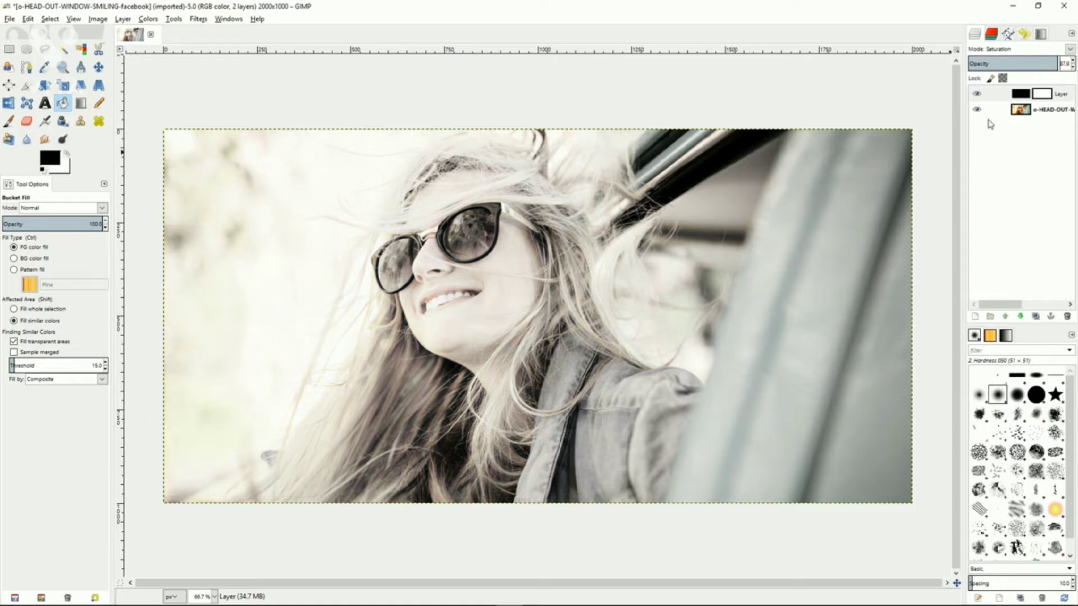
On the photo layer, trace the sunglasses' outer and upper edges with the Scissors tool, from below the smaller lens to the temple arm.
left_click(1028, 113)
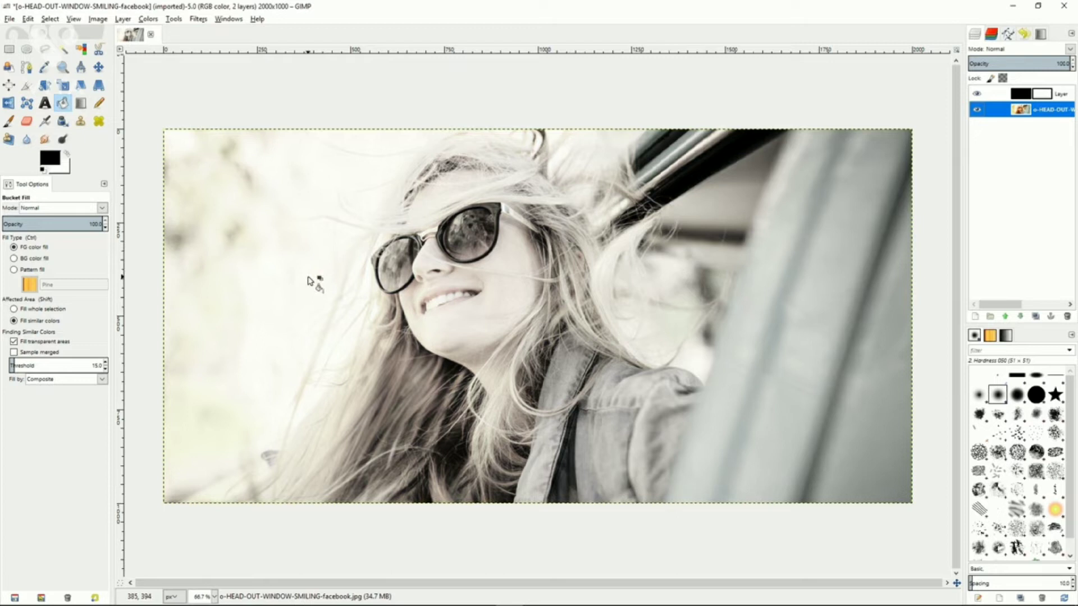
left_click(99, 50)
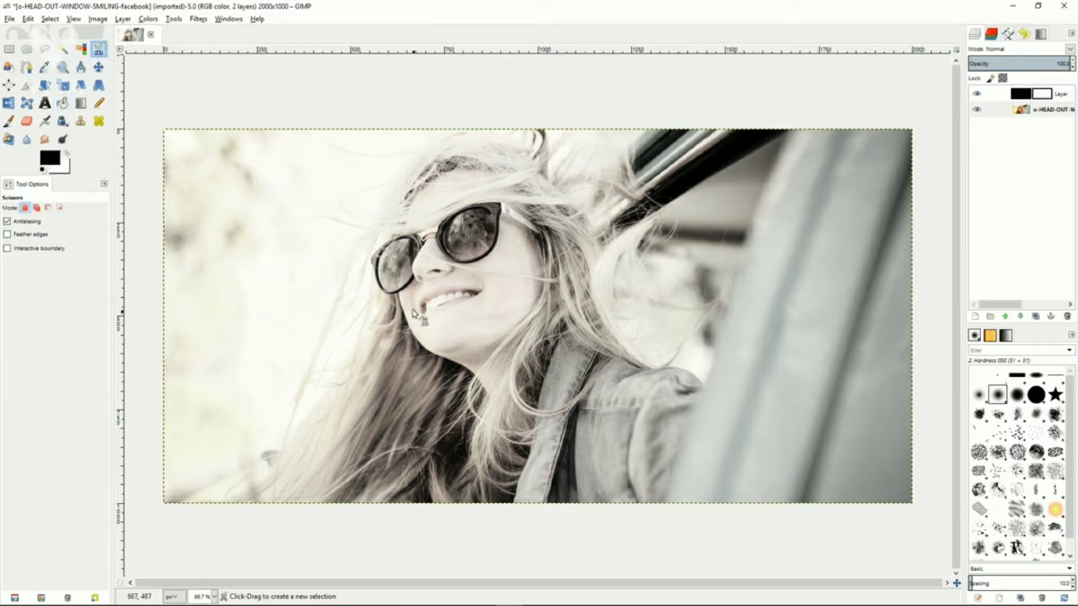
left_click(399, 292)
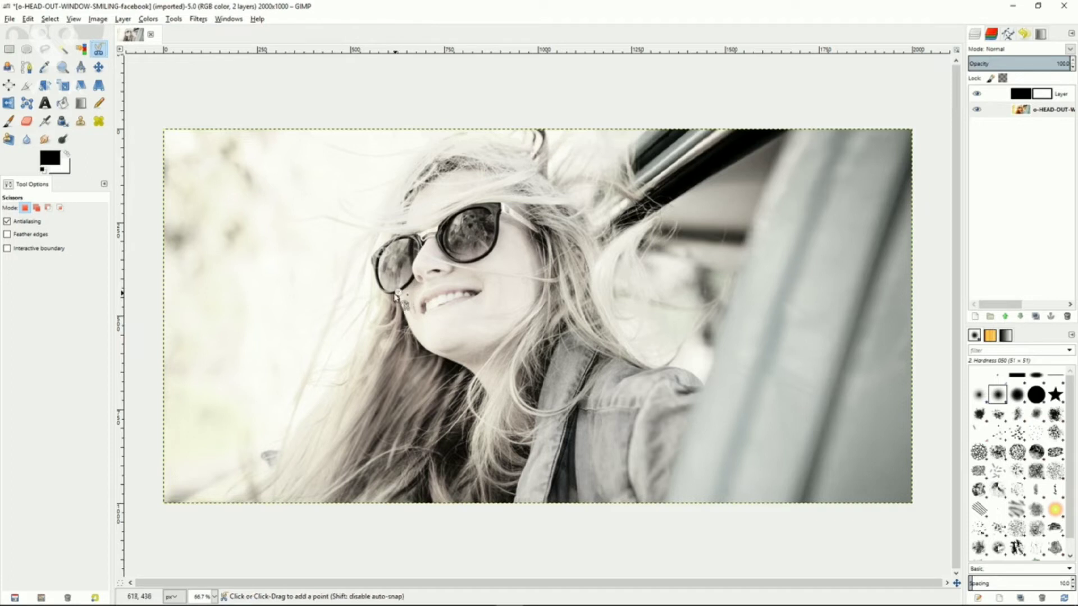
left_click(374, 274)
left_click(370, 257)
left_click(392, 237)
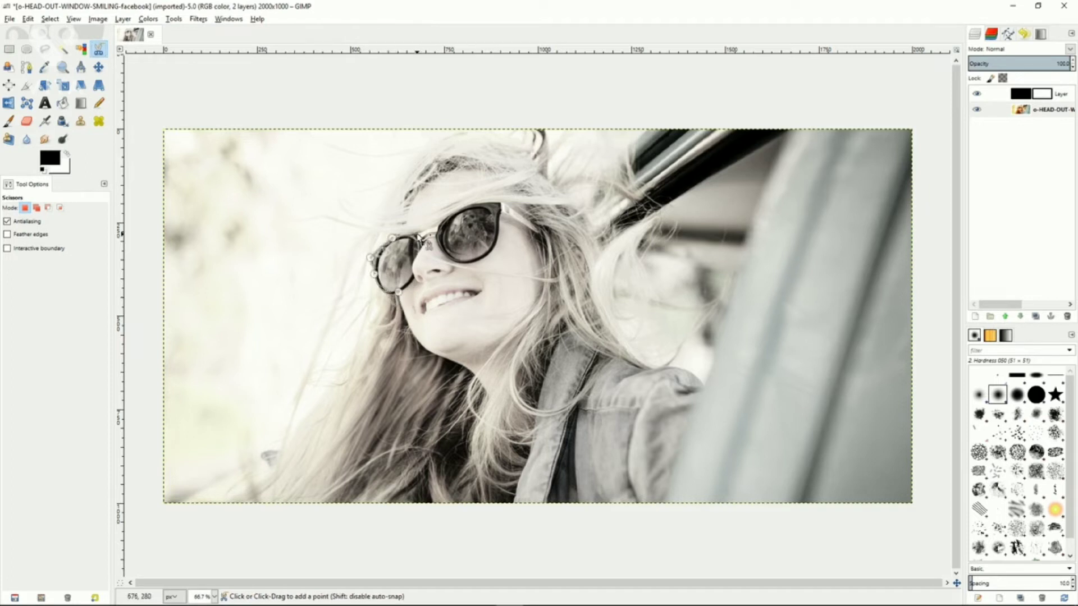
left_click(419, 233)
left_click(427, 232)
left_click(439, 225)
left_click(469, 207)
left_click(501, 204)
left_click(537, 227)
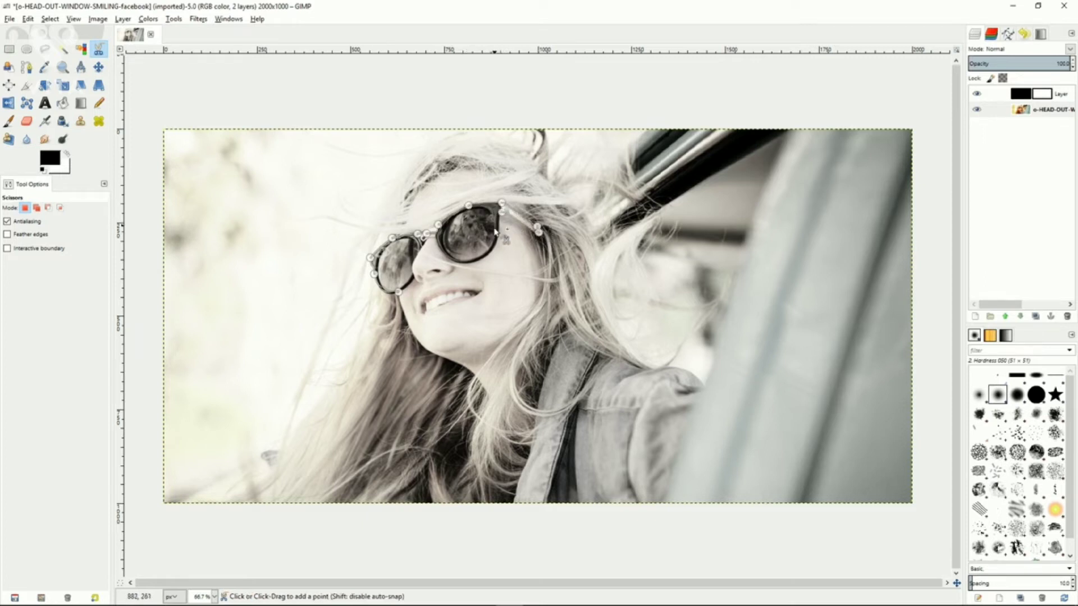
Trace the lower edges of the sunglasses back to the starting point, close the curve and convert it to a selection.
left_click(495, 245)
left_click(478, 261)
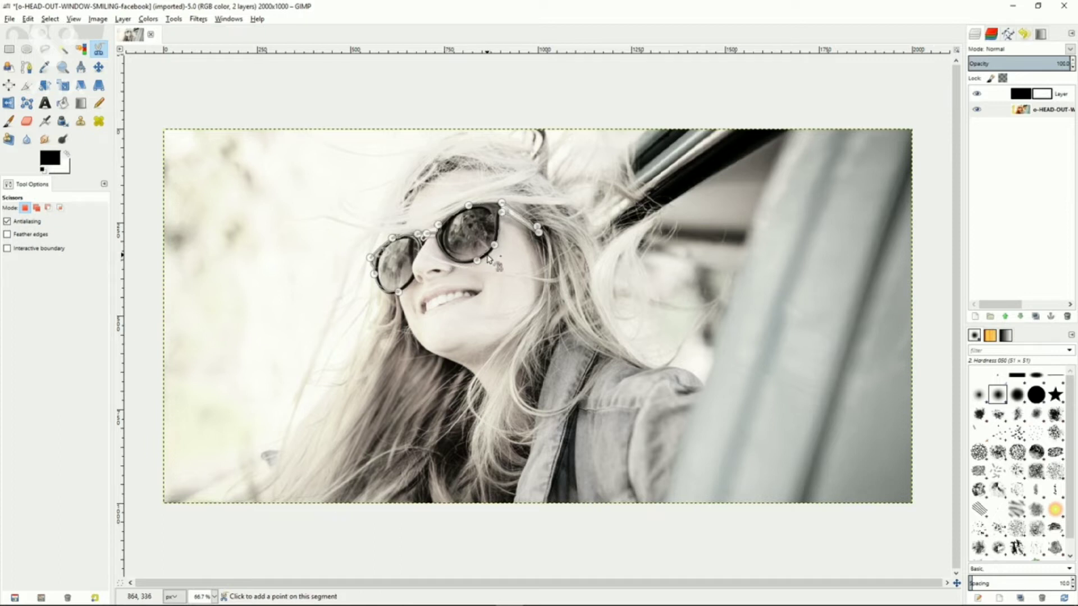
left_click(445, 254)
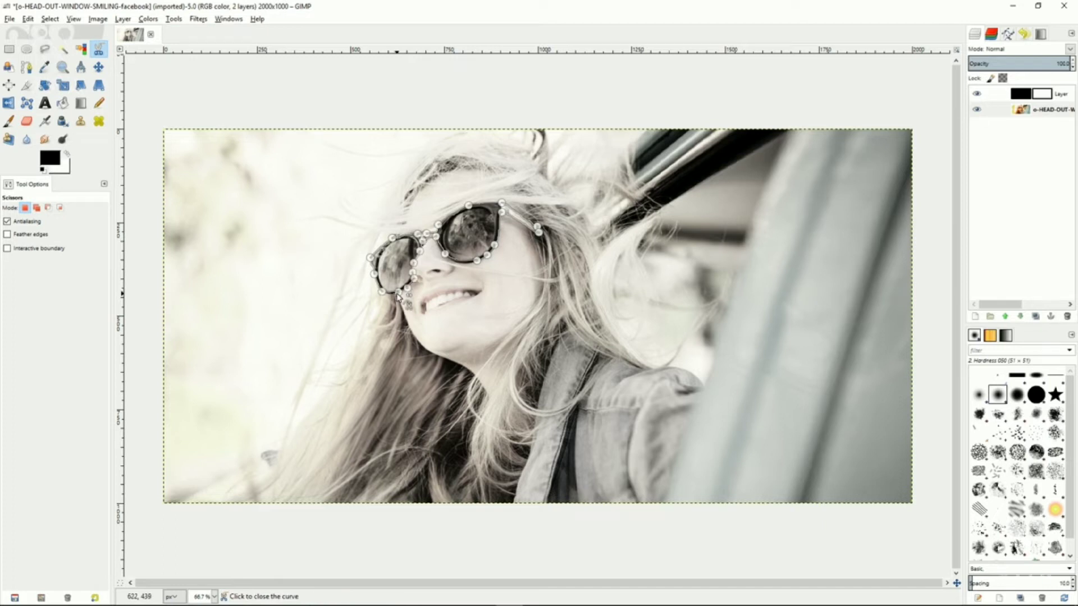
left_click(397, 293)
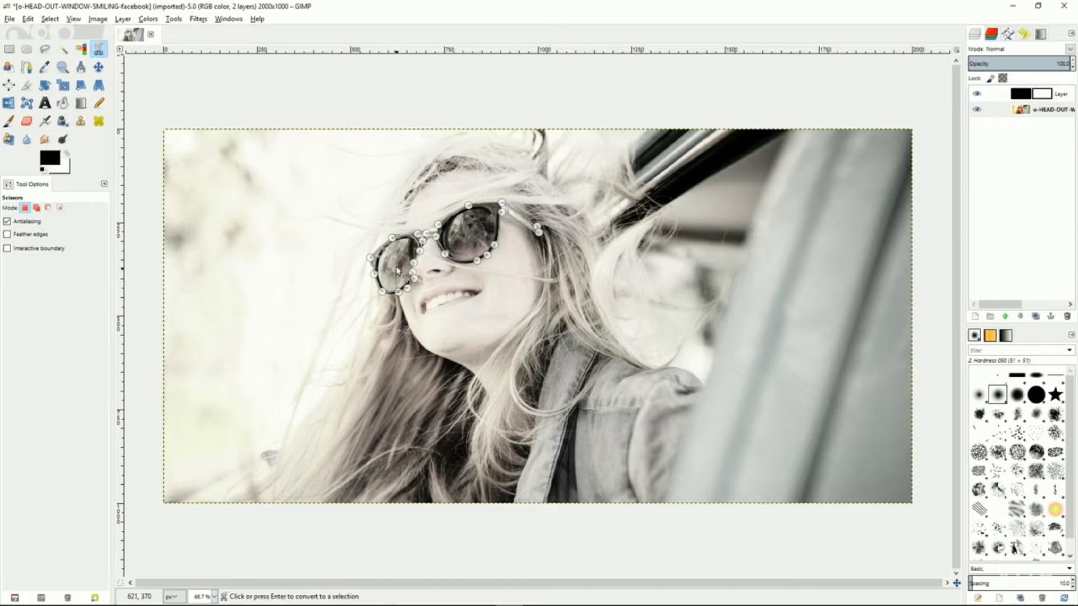
left_click(397, 268)
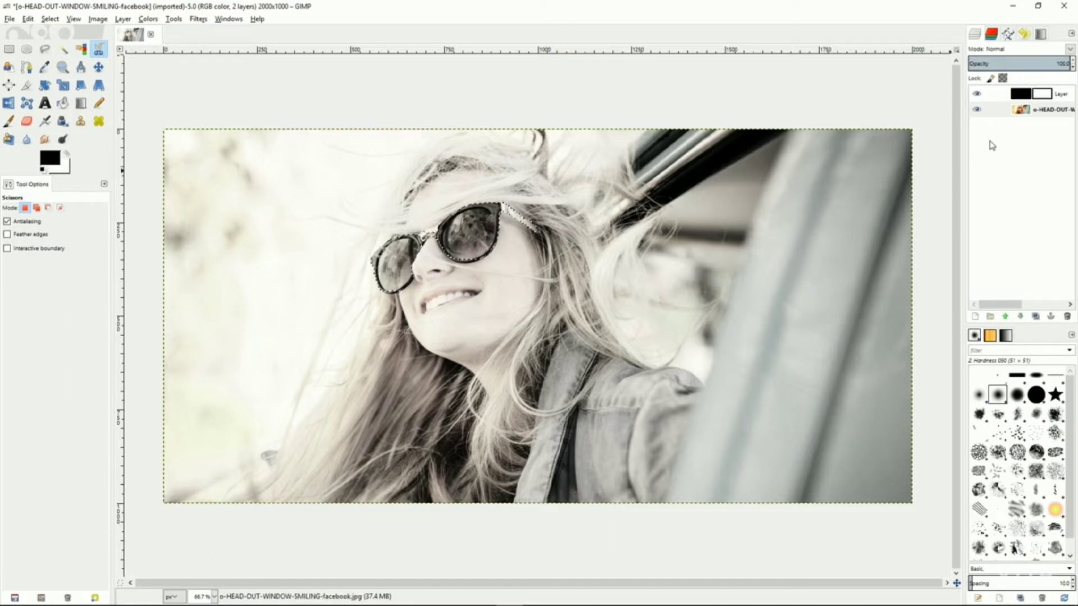
Paint black over the selected sunglasses on the Saturation layer's mask with a size 38 Paintbrush to restore their original colour.
left_click(1042, 98)
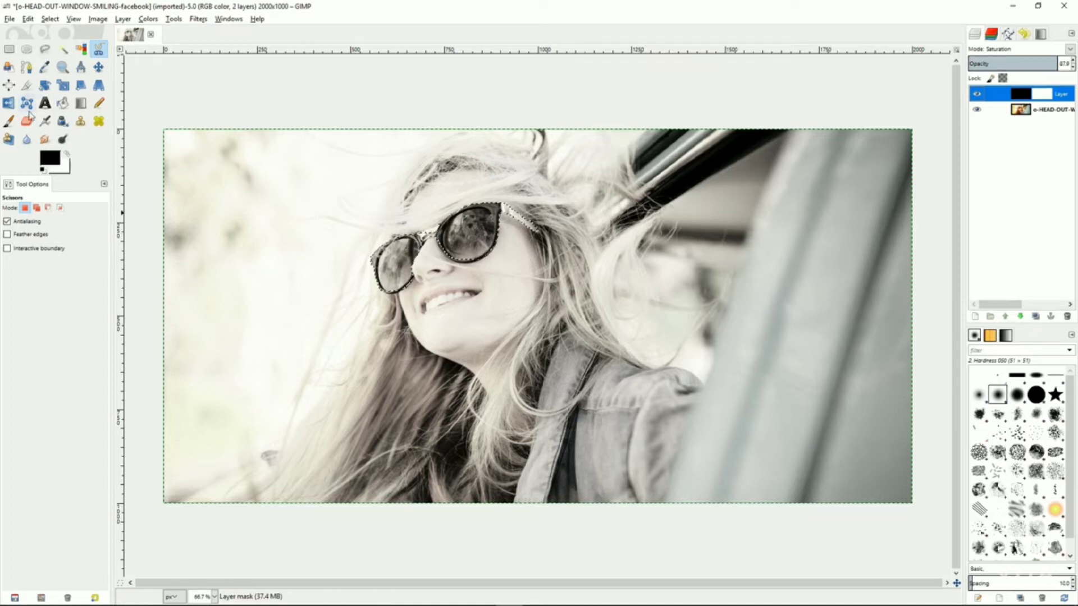
left_click(9, 121)
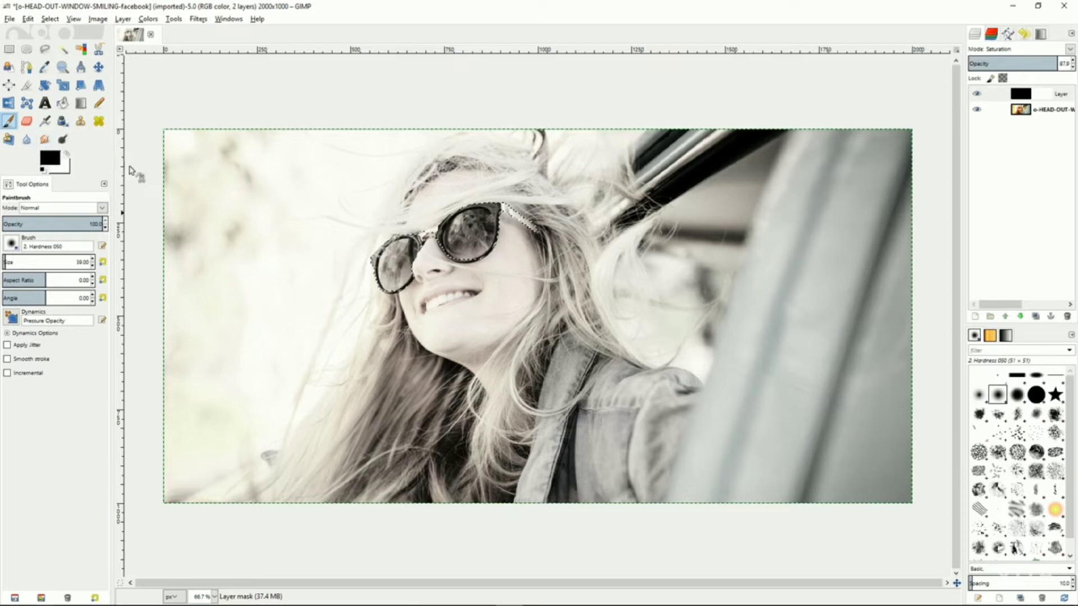
left_click(1023, 101)
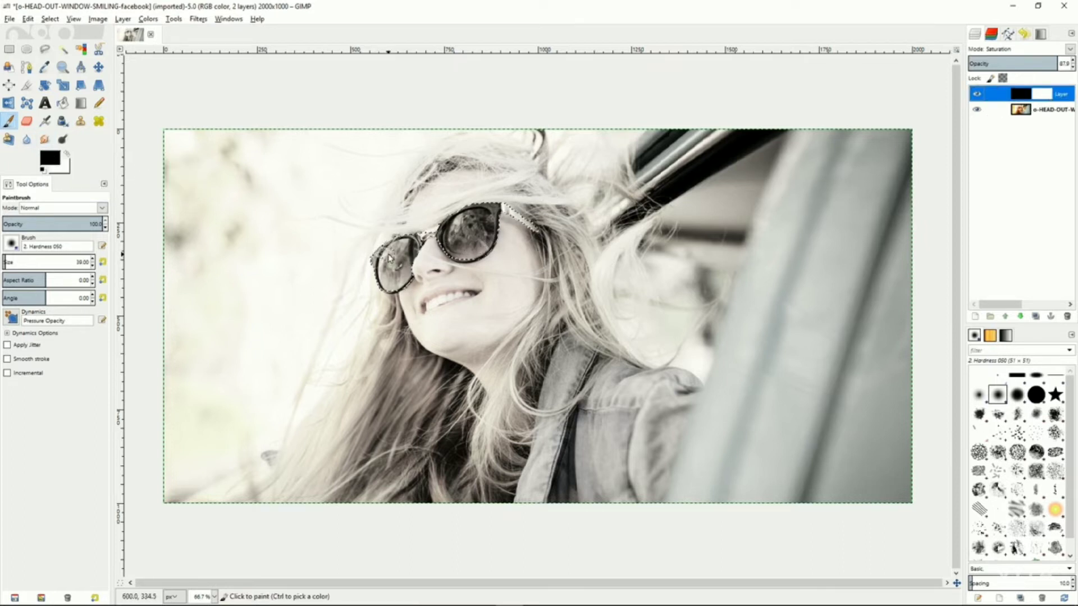
left_click_drag(399, 252, 405, 239)
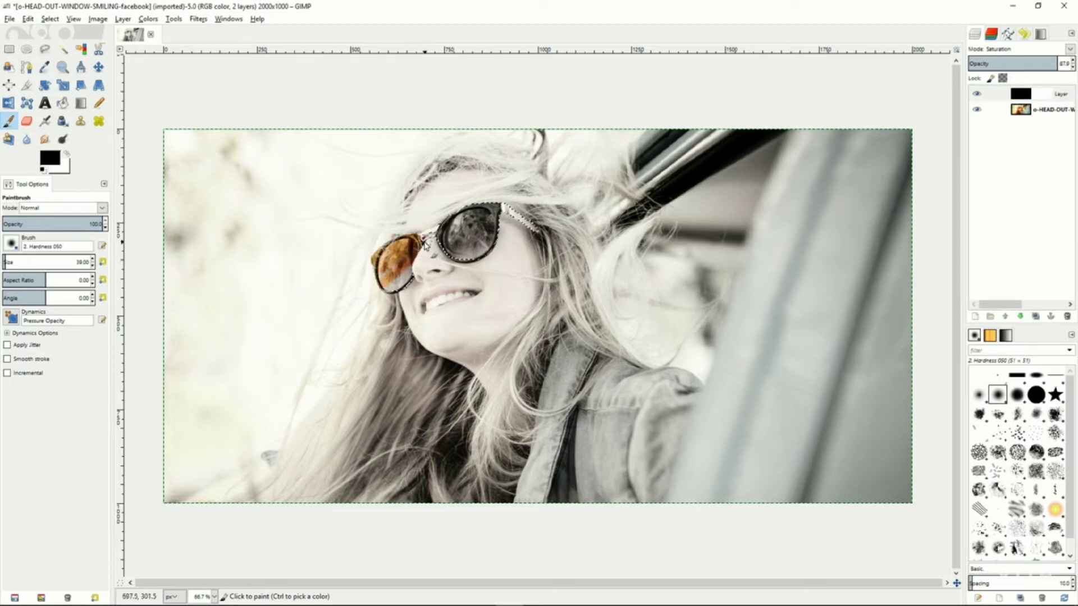
mouse_move(439, 252)
left_mouse_down()
mouse_move(466, 217)
mouse_move(473, 261)
mouse_move(485, 229)
mouse_move(455, 250)
mouse_move(528, 216)
left_mouse_up()
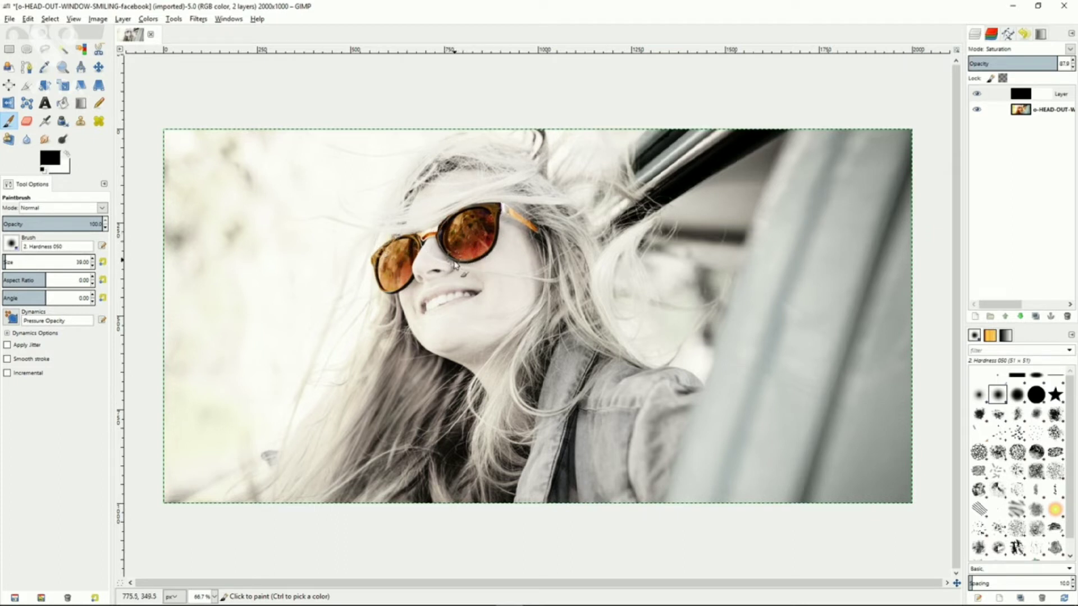
mouse_move(477, 222)
left_mouse_down()
mouse_move(515, 239)
mouse_move(456, 266)
mouse_move(494, 222)
mouse_move(489, 207)
mouse_move(530, 226)
left_mouse_up()
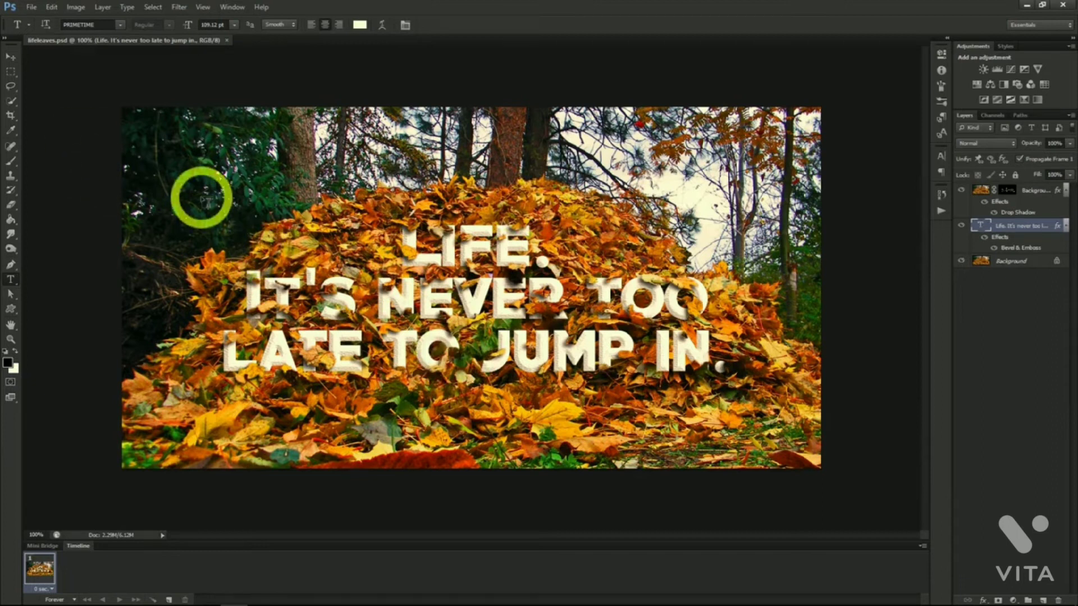
Switch to Photoshop and open the image lifeleaves.png.
left_click(32, 7)
left_click(43, 29)
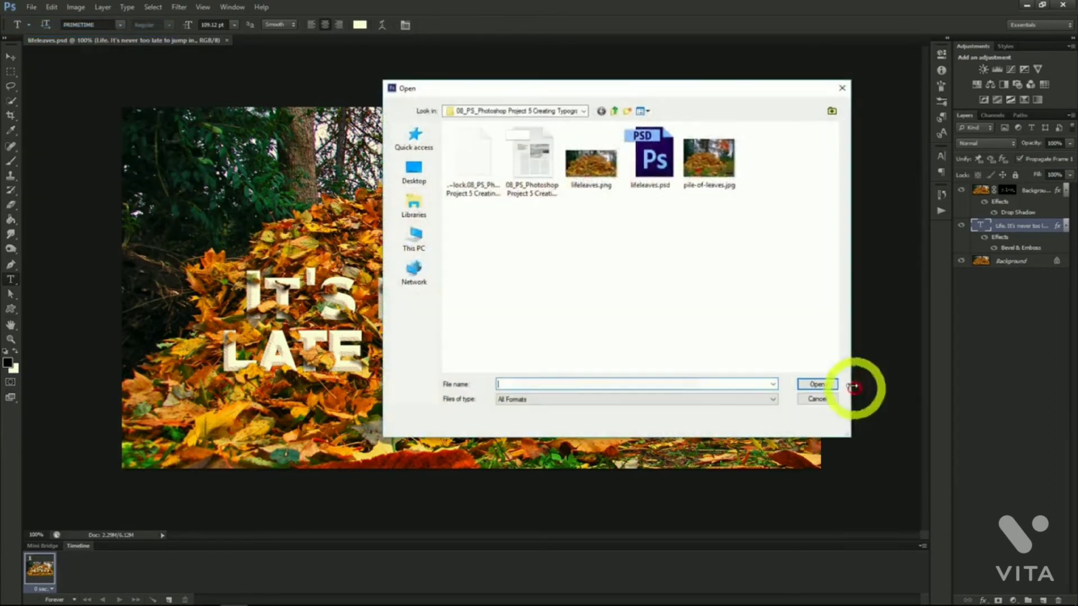
double_click(578, 162)
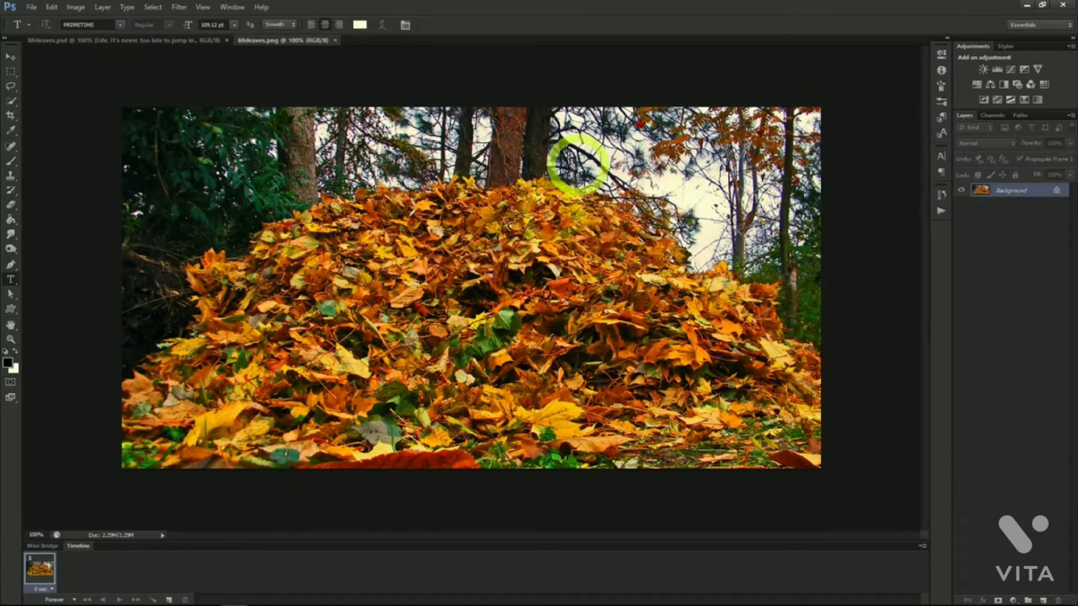
Add the three-line text "Life. / It's never too late / to jump in." over the leaf pile in the PRIMETIME font at 109.12 pt.
left_click(360, 268)
type("LIFE")
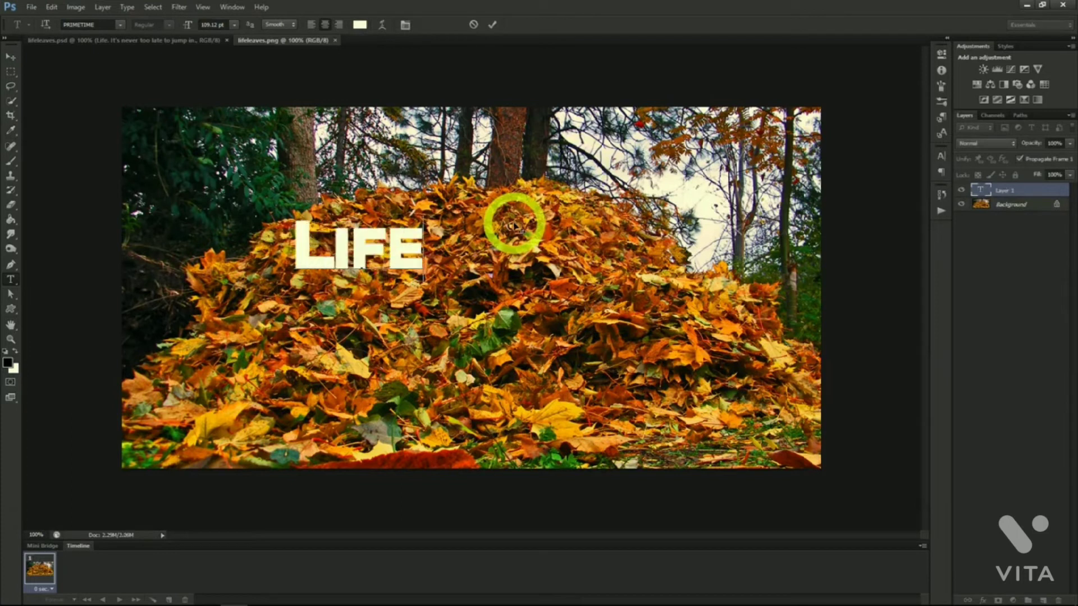
type(".")
key("Return")
type("It's never t")
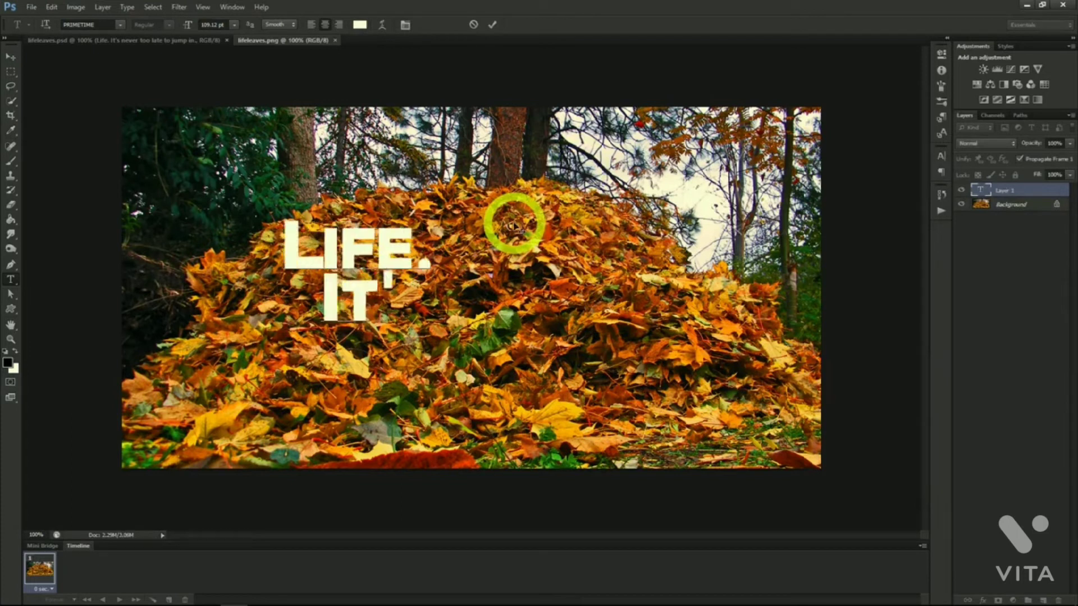
type("oo late")
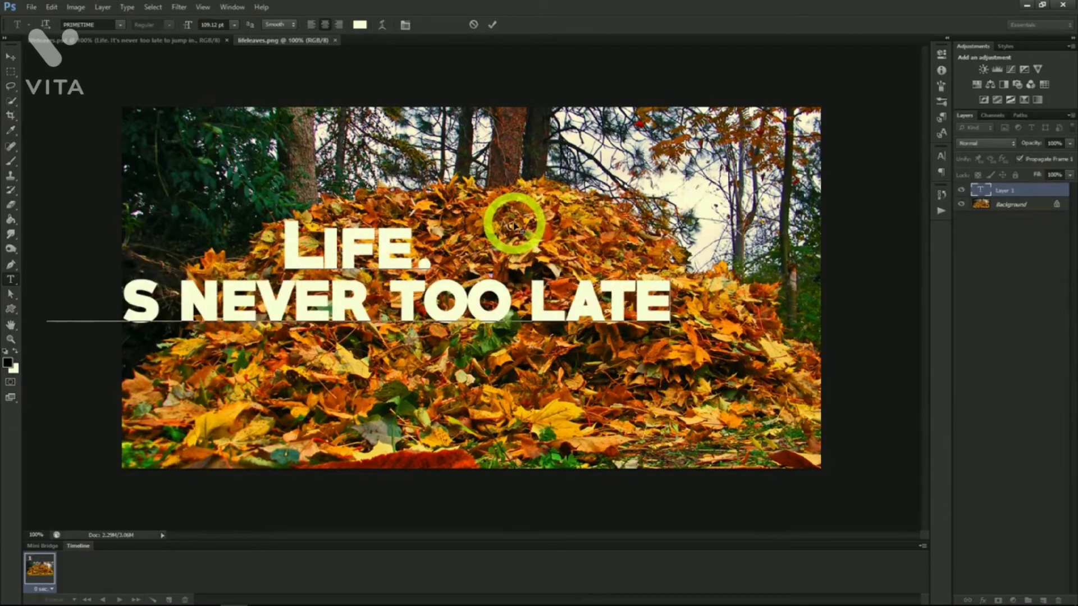
key("Return")
type("to jump in.")
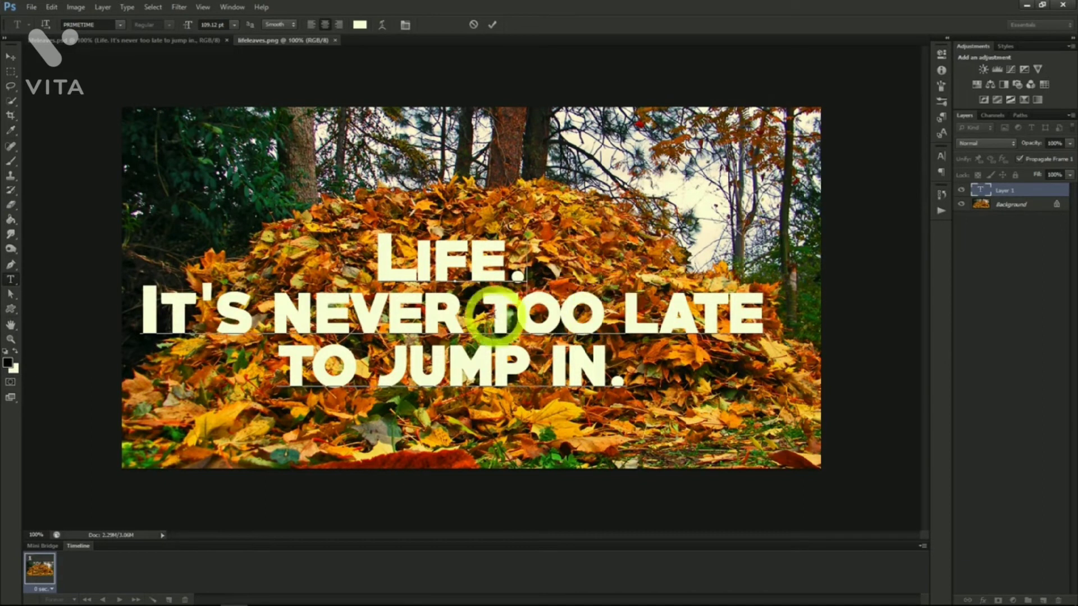
Move the word "late" to the start of the text's third line and commit the text.
left_click(623, 307)
key("Return")
left_click(552, 360)
key("Delete")
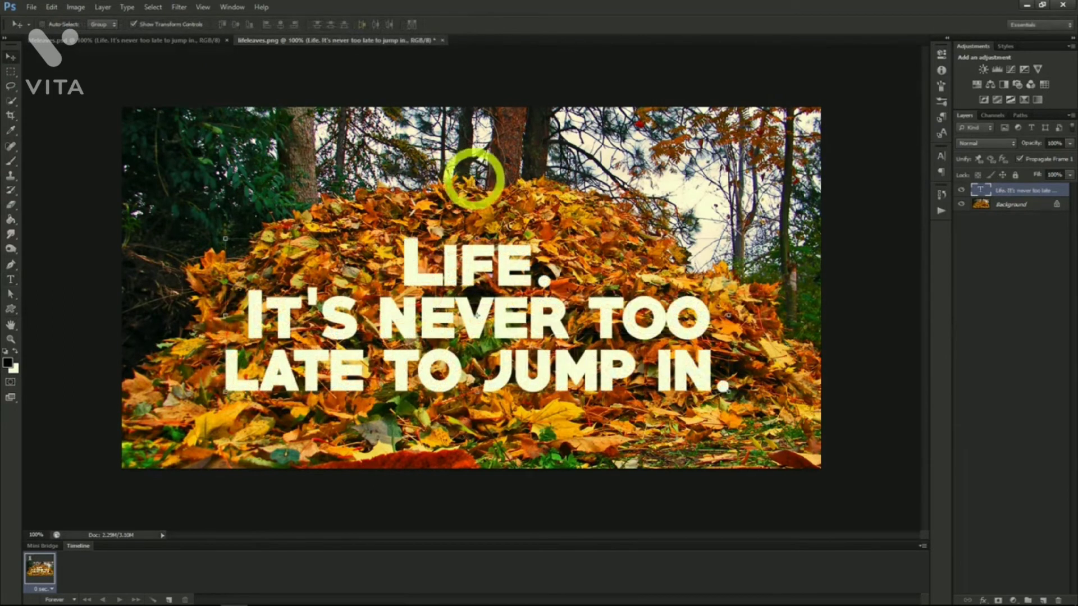
Place a duplicate of the Background layer above the text layer and set the copy's opacity to 45%.
left_click(1006, 206)
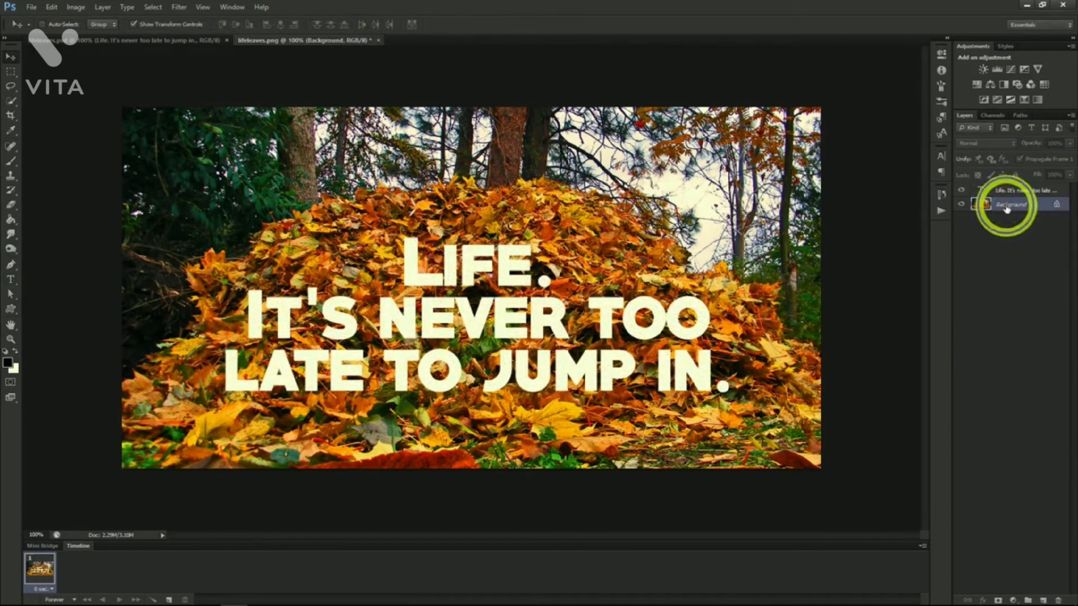
right_click(1005, 206)
left_click(995, 230)
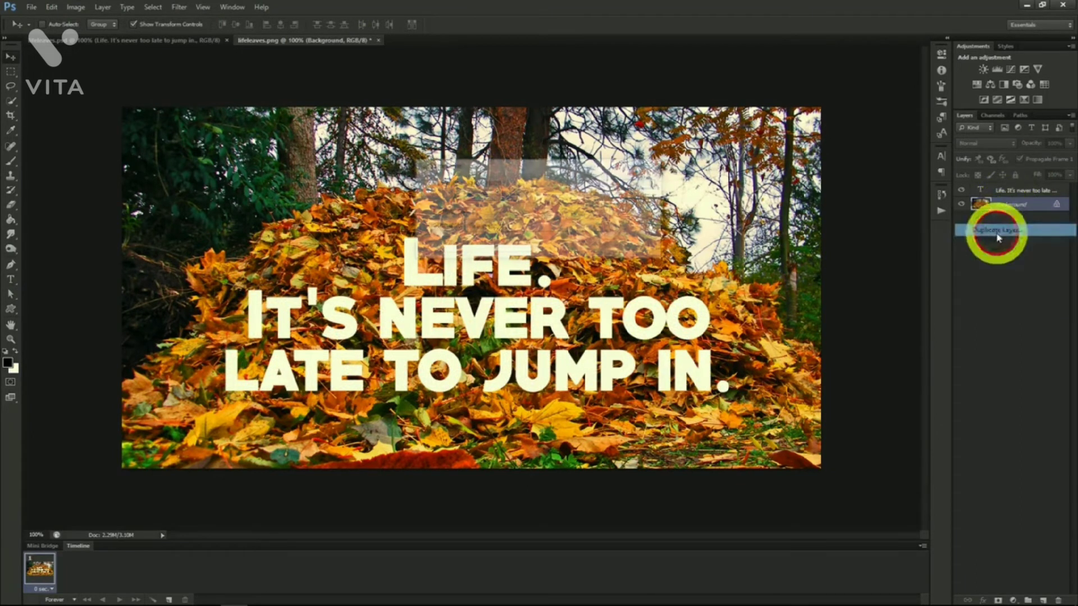
left_click(628, 189)
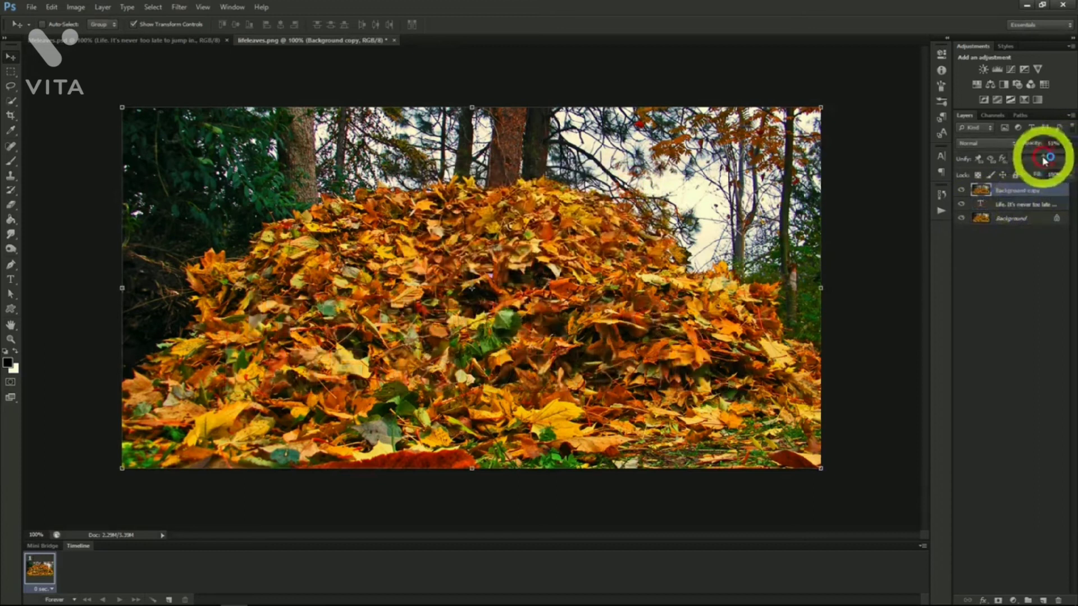
left_click_drag(1045, 161, 1040, 161)
left_click(1020, 191)
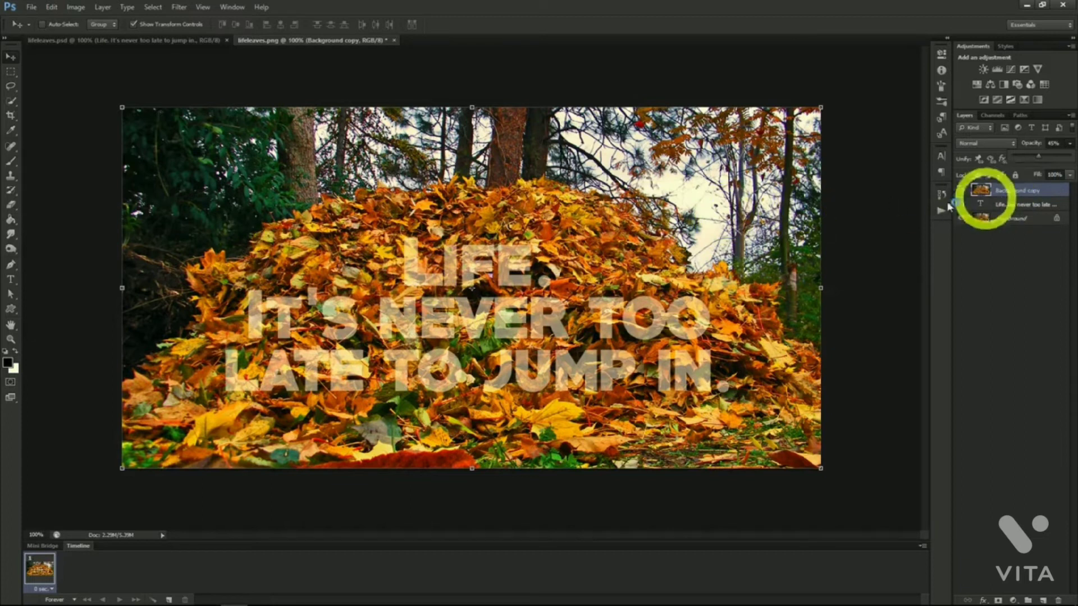
Quick-select the leaves overlapping the letters on the Background copy layer and turn the selection into a layer mask.
left_click(11, 101)
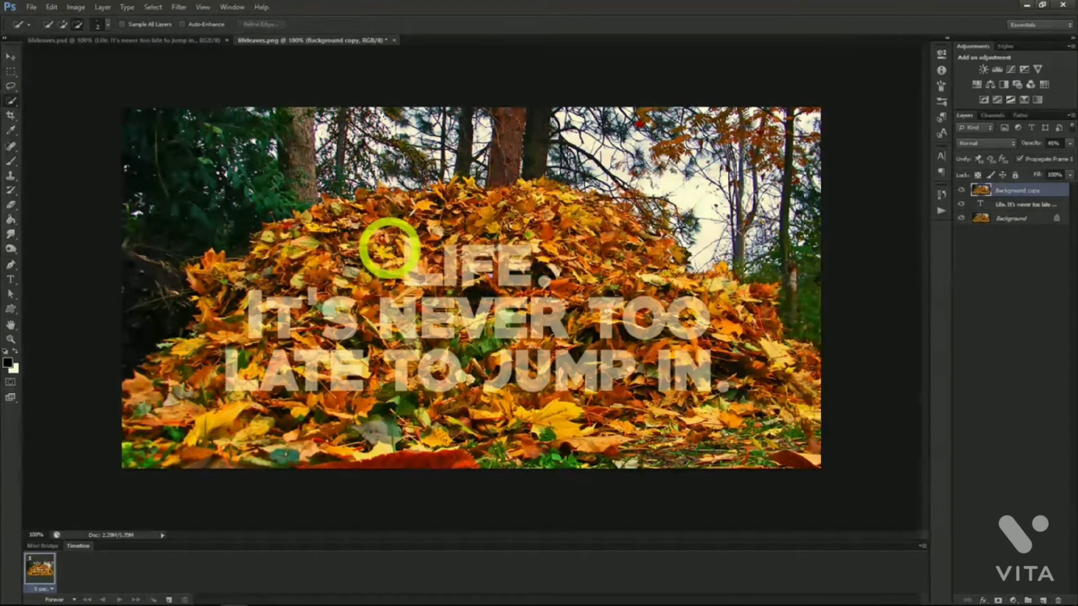
left_click(416, 279)
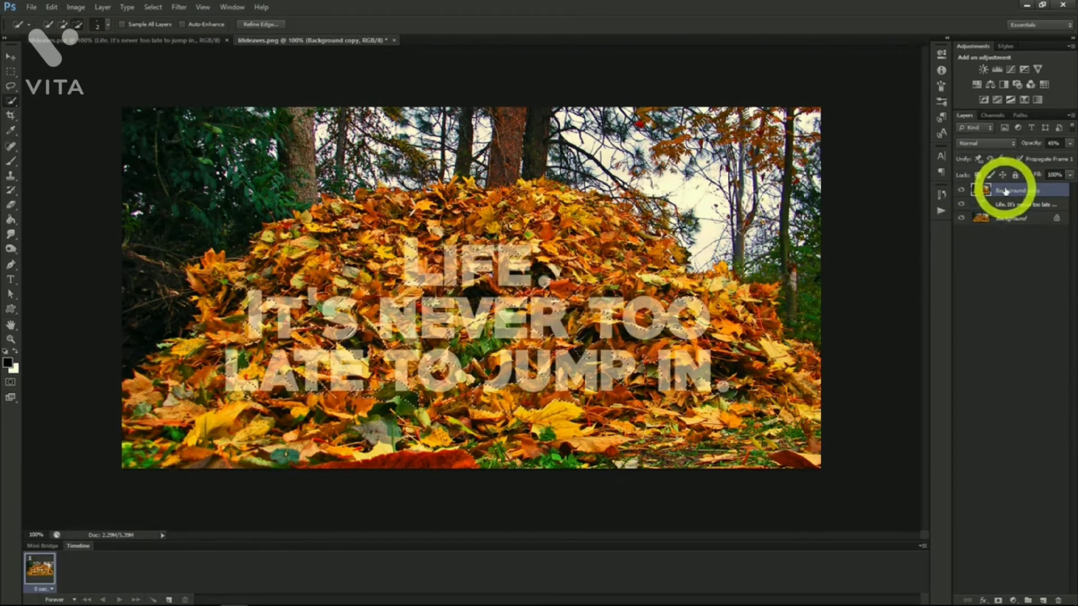
left_click(997, 600)
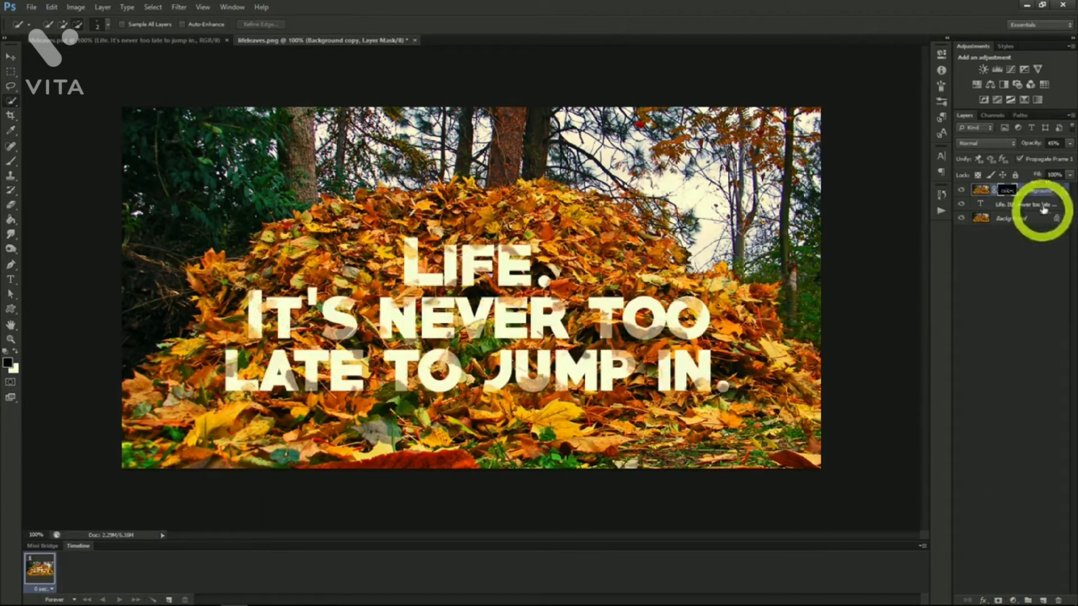
Set the masked Background copy layer's opacity to 100%.
left_click(1069, 143)
left_click_drag(1041, 156, 1073, 153)
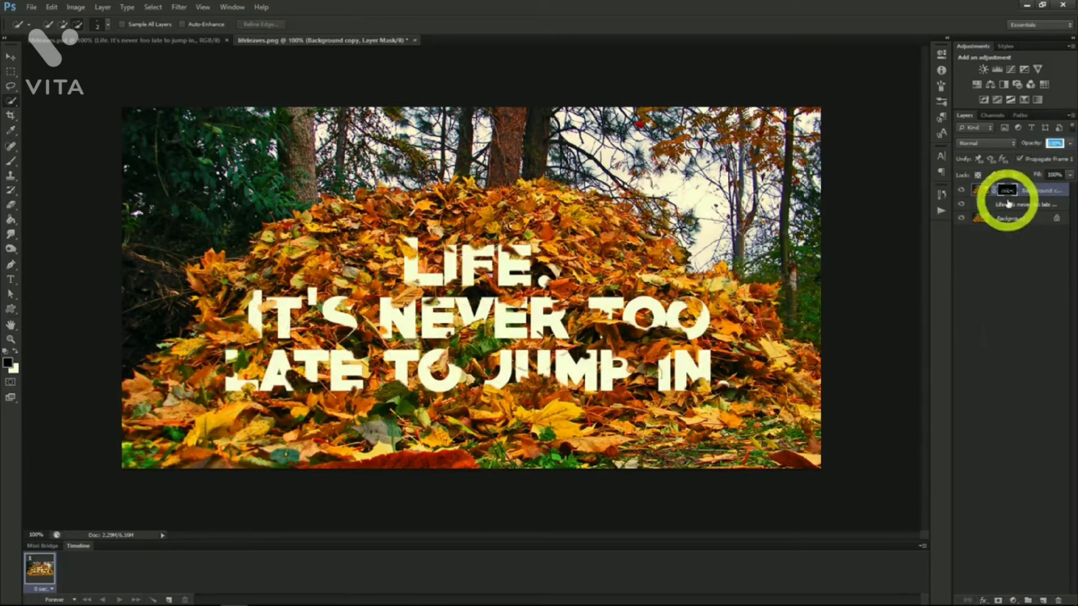
Open the Blending Options for the masked Background copy layer.
right_click(1021, 197)
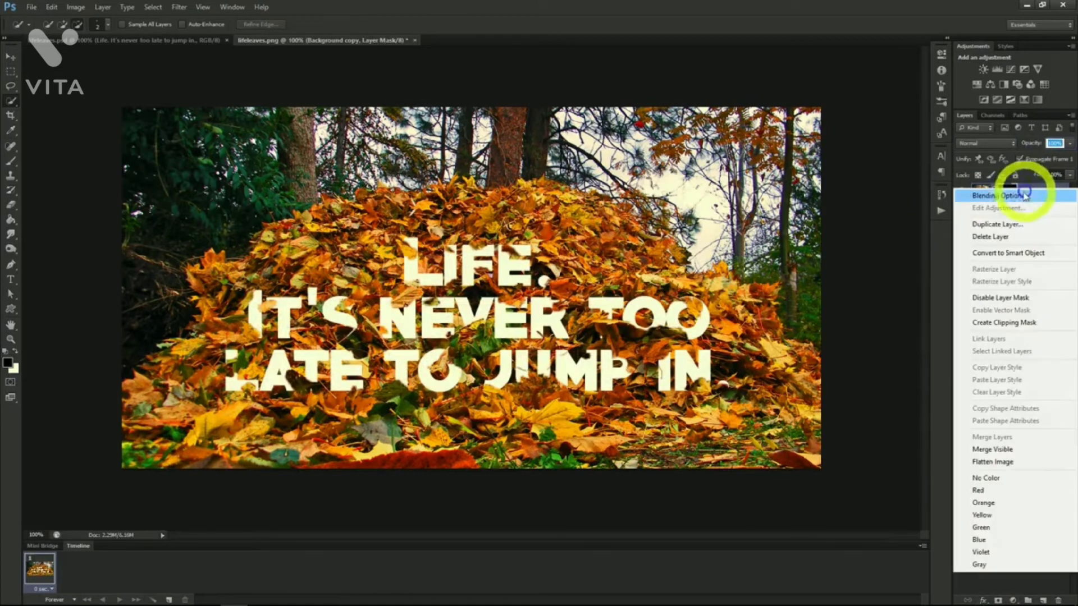
Add a Drop Shadow to the masked Background copy layer.
left_click(1005, 195)
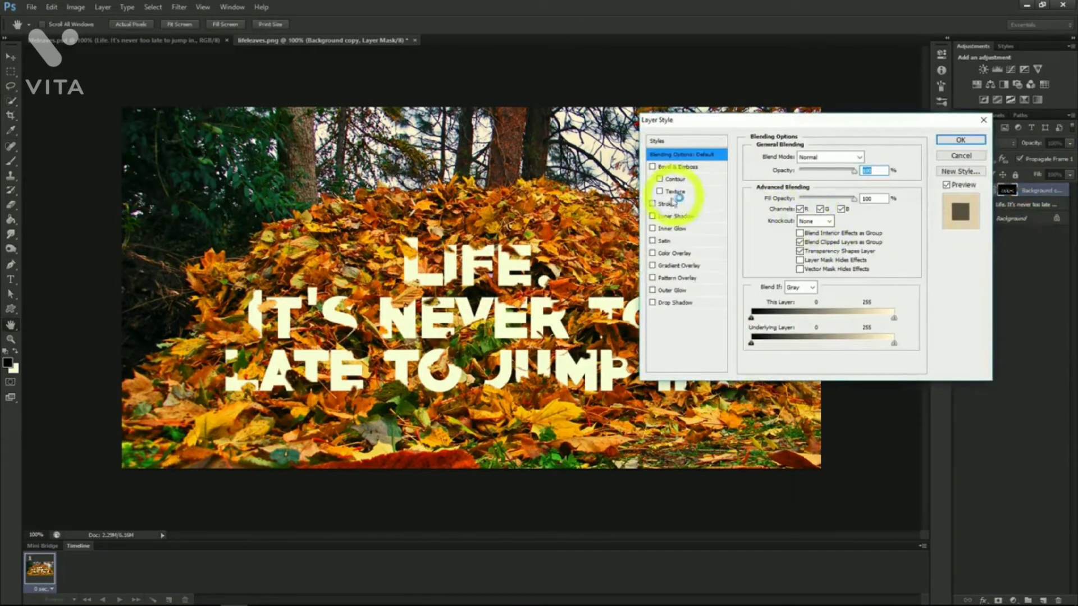
left_click(652, 302)
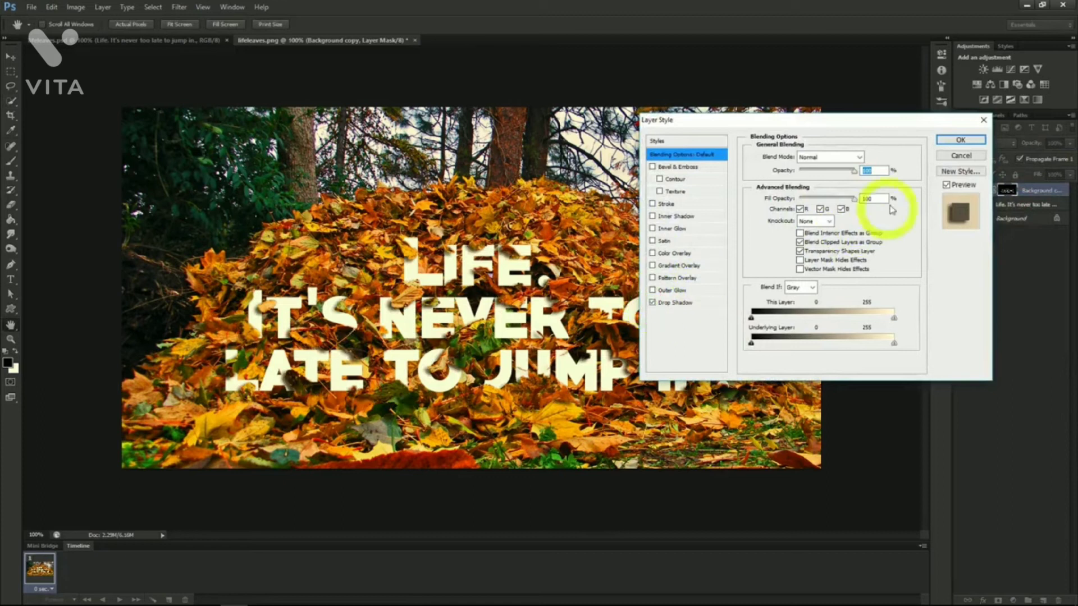
left_click(960, 142)
Add a Pattern Overlay to the "Life. It's never too late" text layer, using the rough beige-grey stone texture.
left_click(1012, 226)
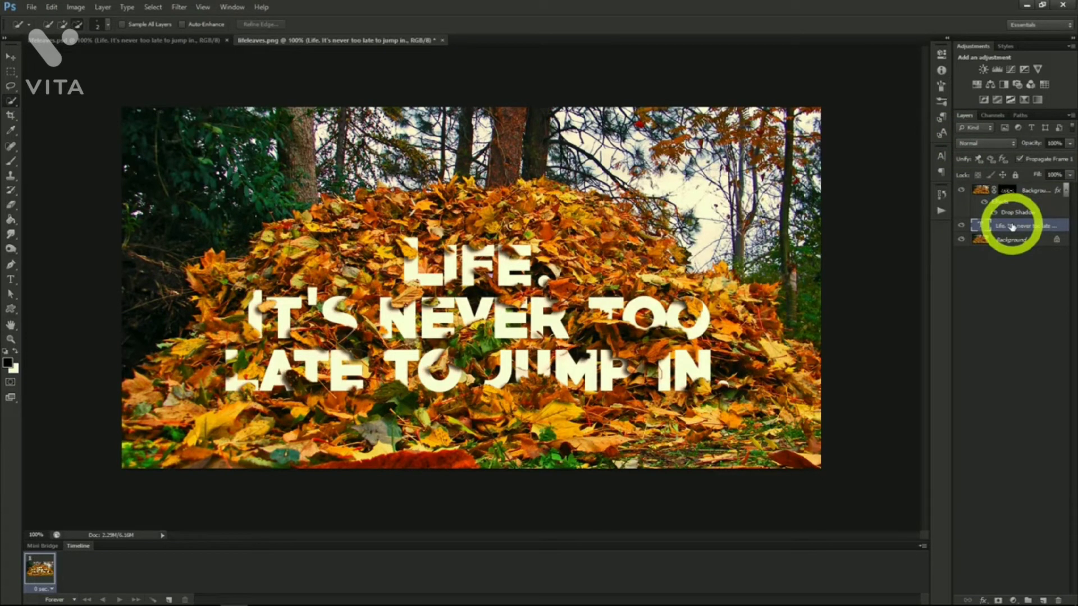
right_click(1012, 225)
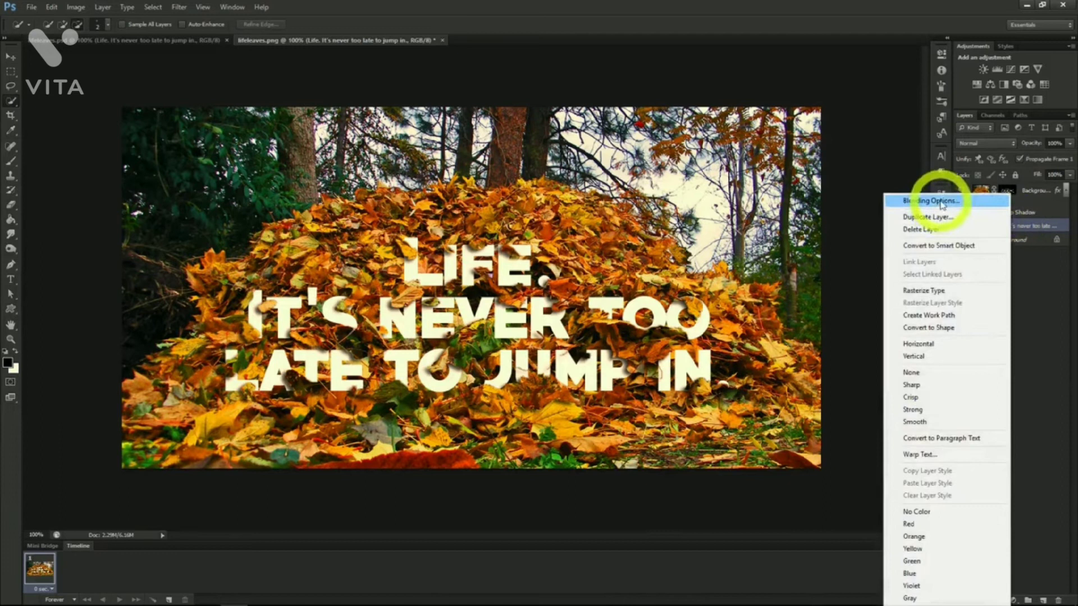
left_click(943, 203)
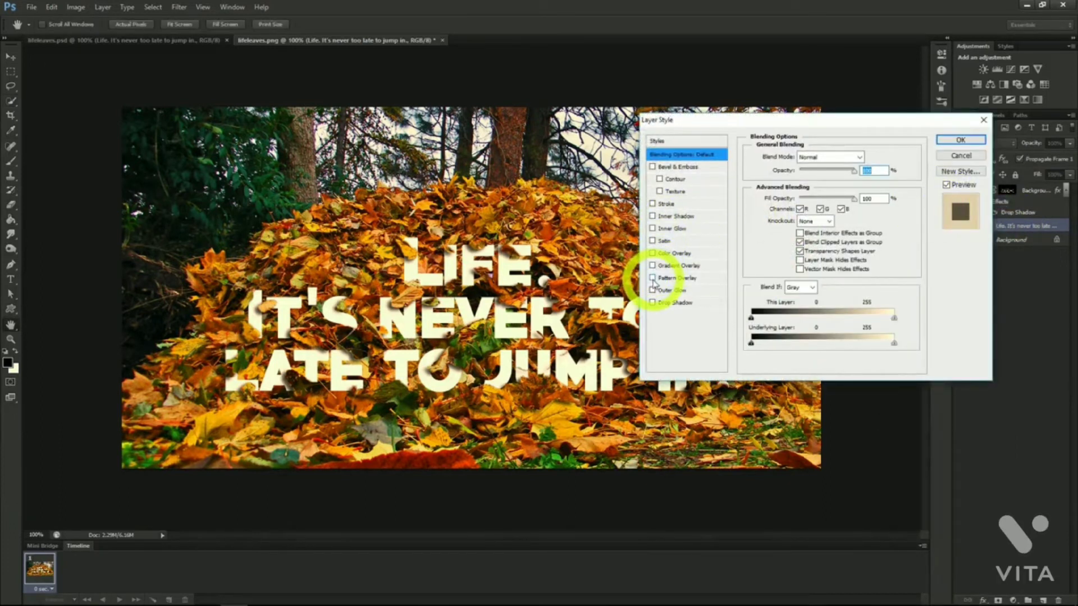
left_click(653, 278)
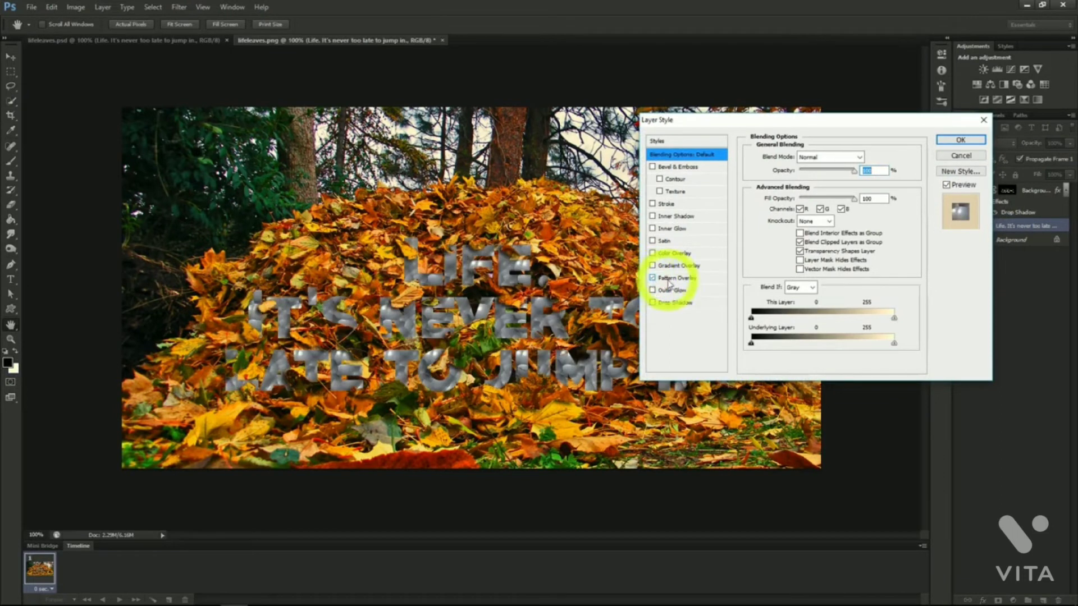
left_click(673, 279)
left_click(828, 195)
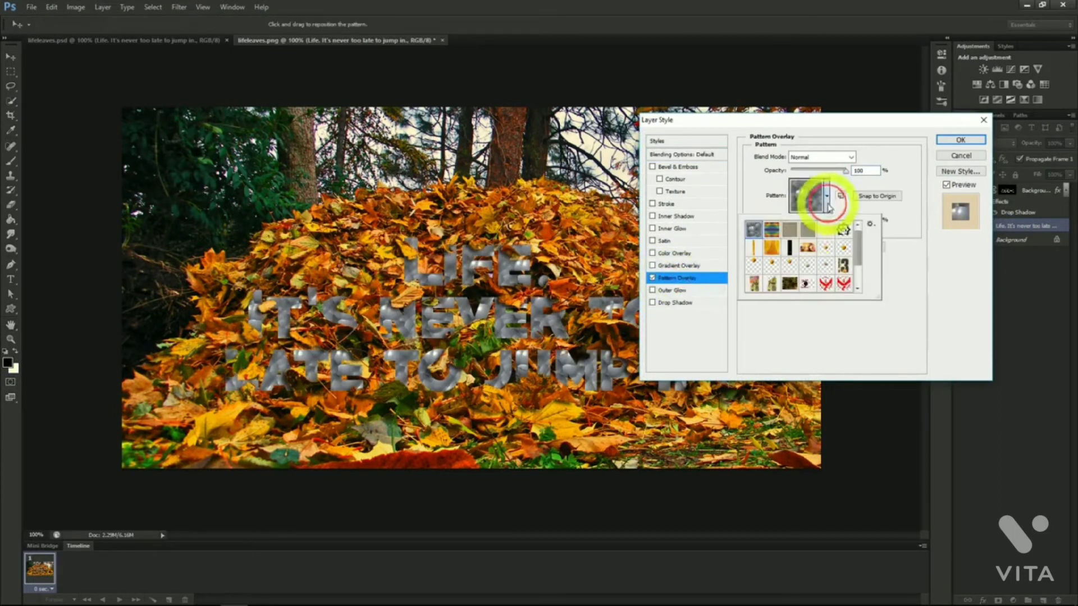
left_click(807, 230)
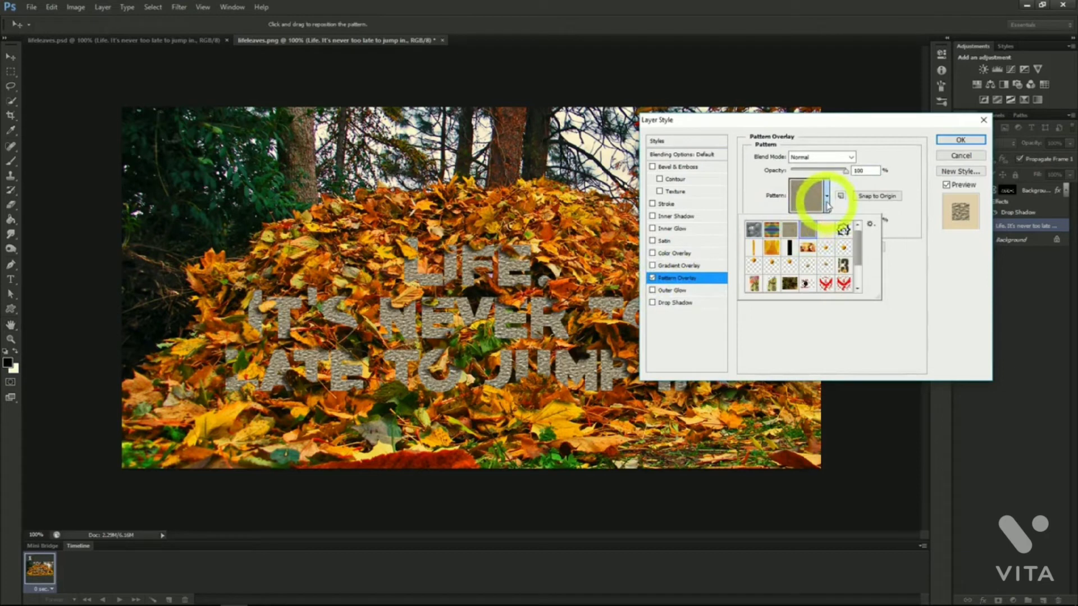
Lower the pattern overlay's opacity until the texture is only faint over the cream lettering, and apply the layer style.
left_click(841, 179)
left_click_drag(845, 171, 802, 174)
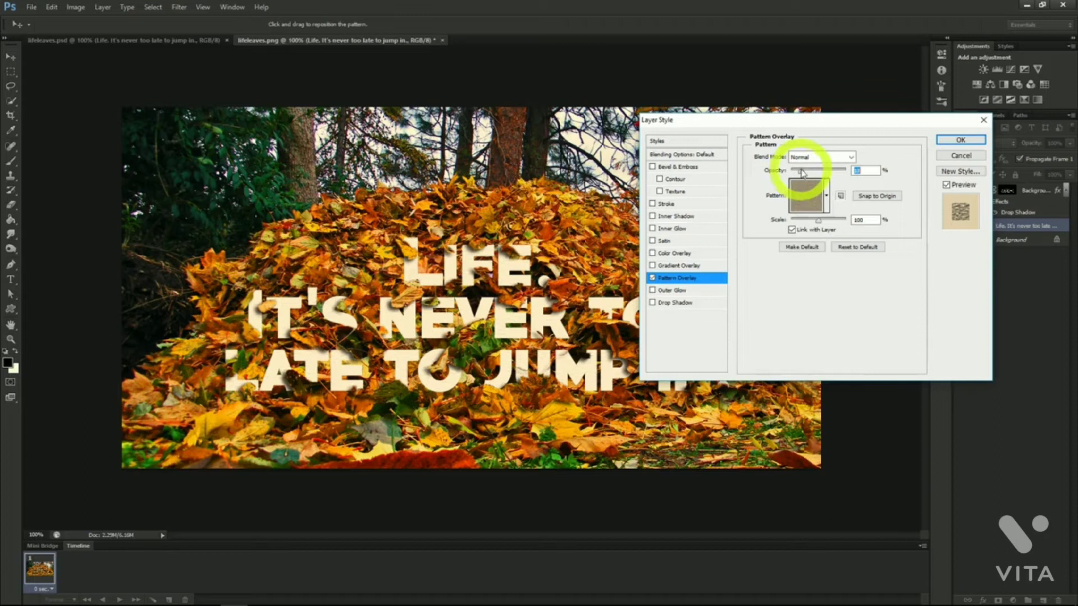
left_click(948, 140)
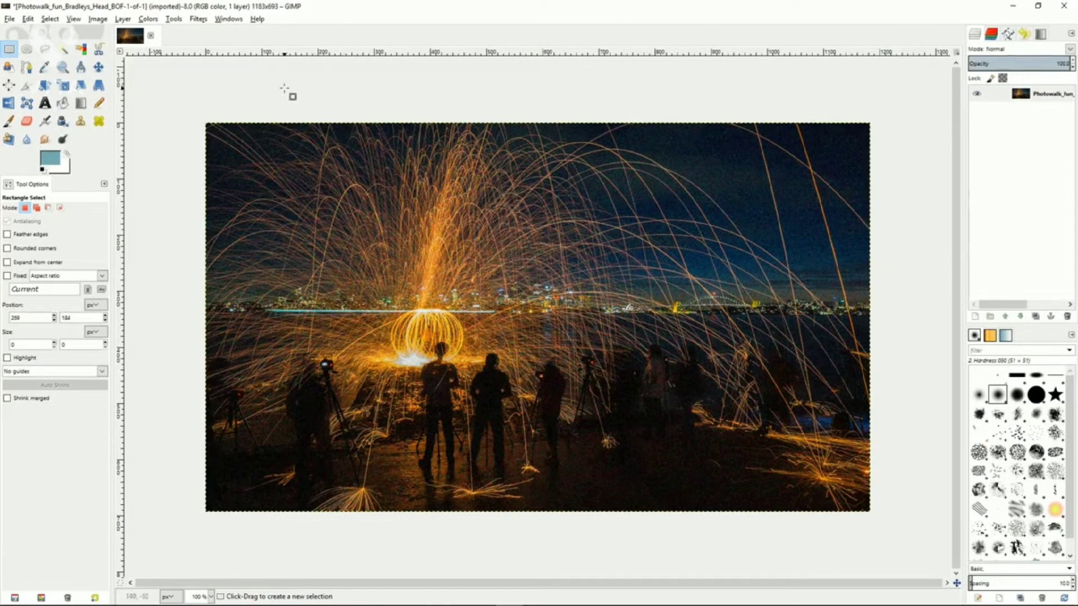
In GIMP, review the options of the Clone, Heal, Perspective Clone, Blur/Sharpen, Smudge and Dodge/Burn tools.
left_click(83, 122)
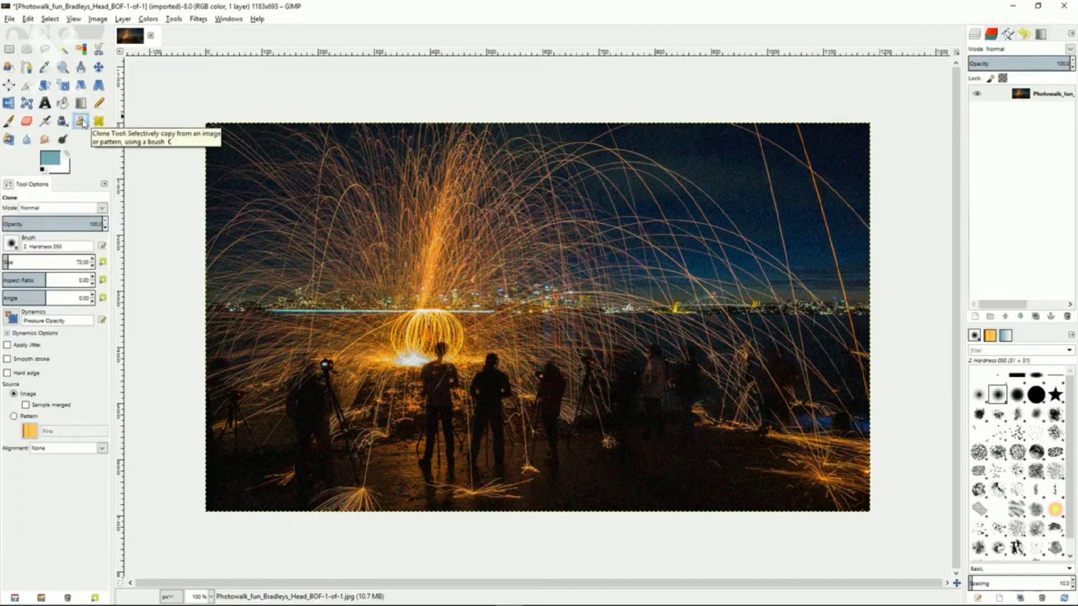
left_click(99, 122)
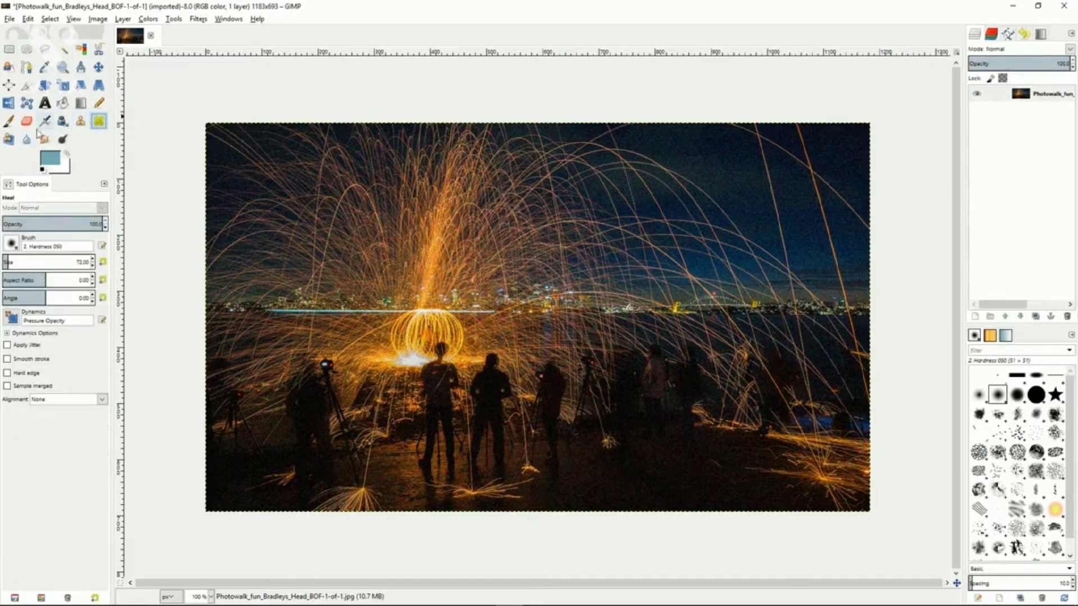
left_click(9, 140)
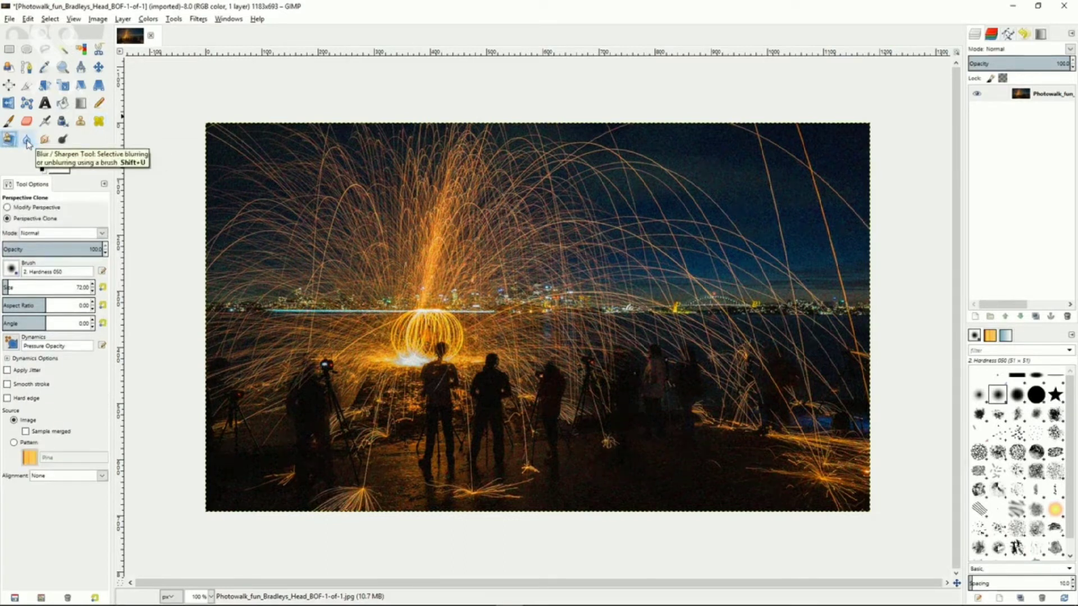
left_click(27, 140)
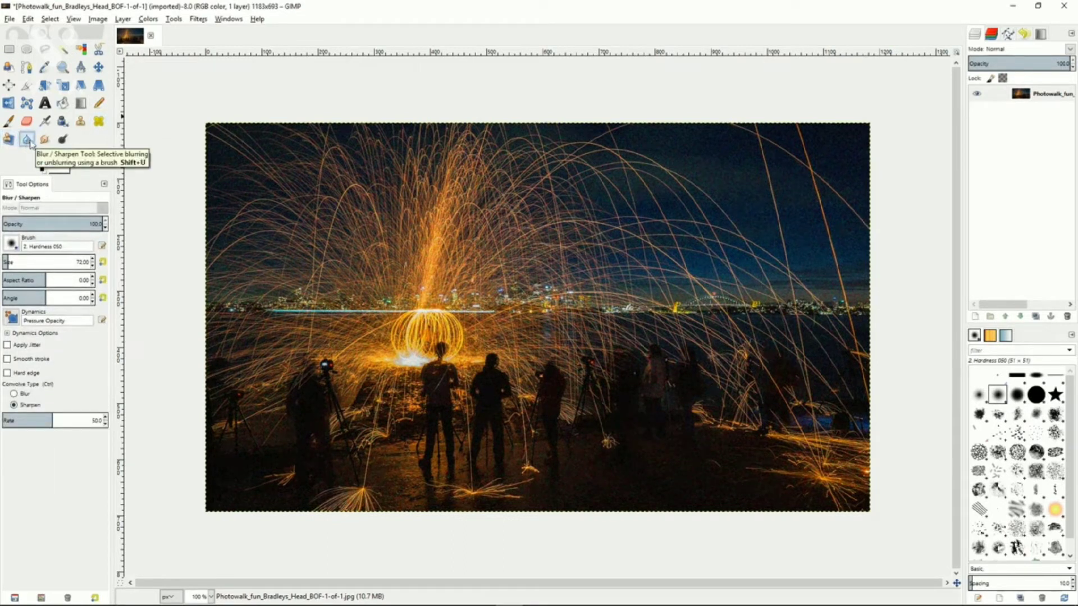
left_click(45, 140)
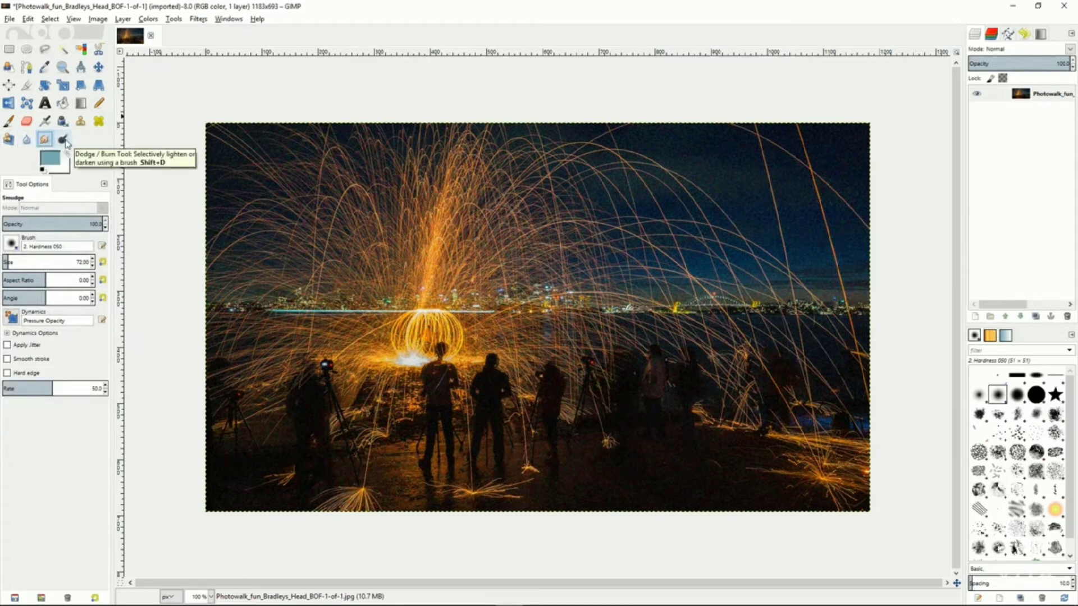
left_click(64, 141)
Clone the dark ground below the right-hand onlookers over the tripod and figures in the right half of the photo.
left_click(83, 123)
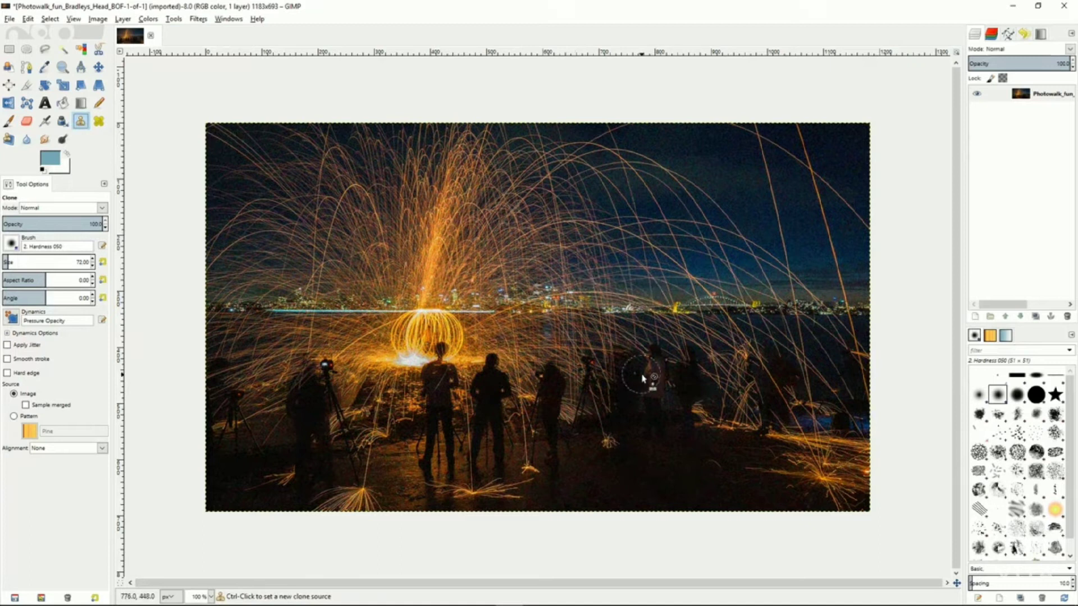
left_click(658, 431, "ctrl")
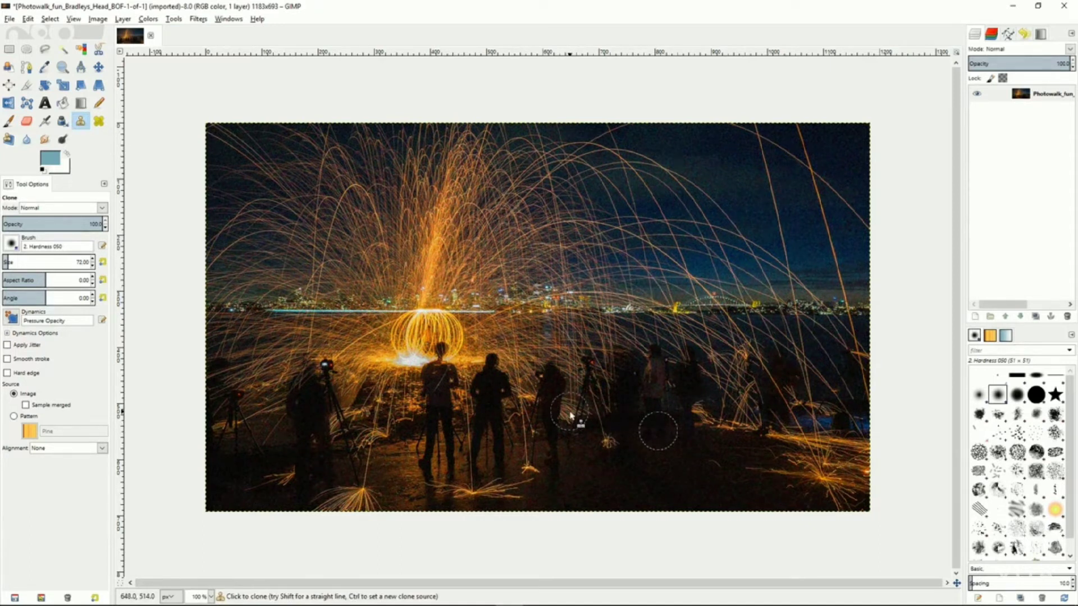
mouse_move(586, 408)
left_mouse_down()
mouse_move(577, 388)
mouse_move(591, 345)
mouse_move(590, 418)
mouse_move(618, 347)
mouse_move(616, 414)
mouse_move(641, 349)
mouse_move(657, 420)
mouse_move(674, 338)
mouse_move(690, 419)
mouse_move(703, 336)
mouse_move(714, 430)
mouse_move(729, 345)
mouse_move(739, 429)
left_mouse_up()
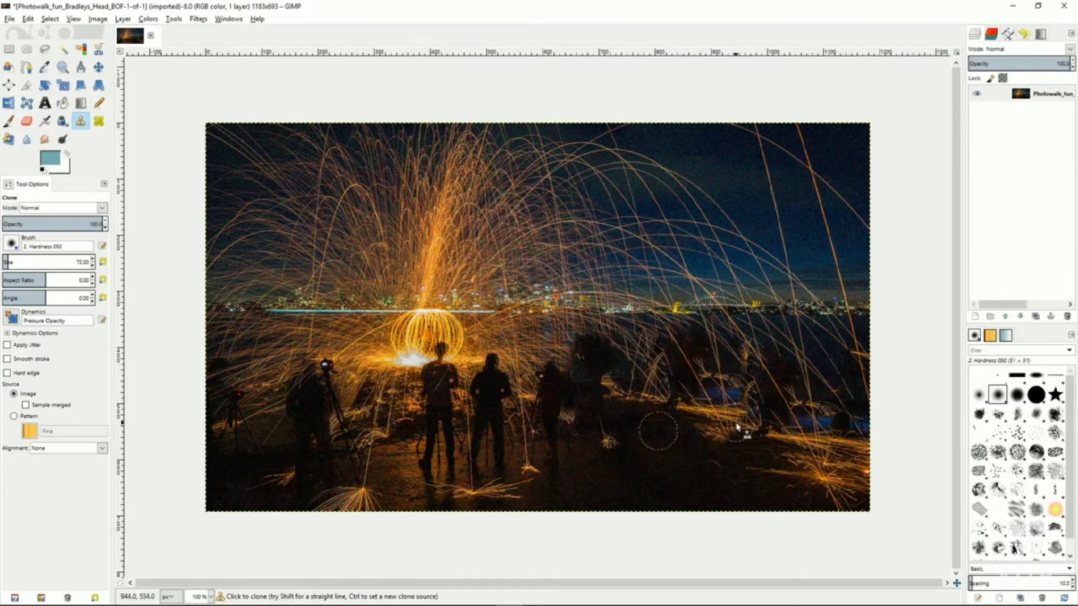
Heal the ground beside the third silhouetted figure and patches of sky just above the city skyline.
left_click(100, 123)
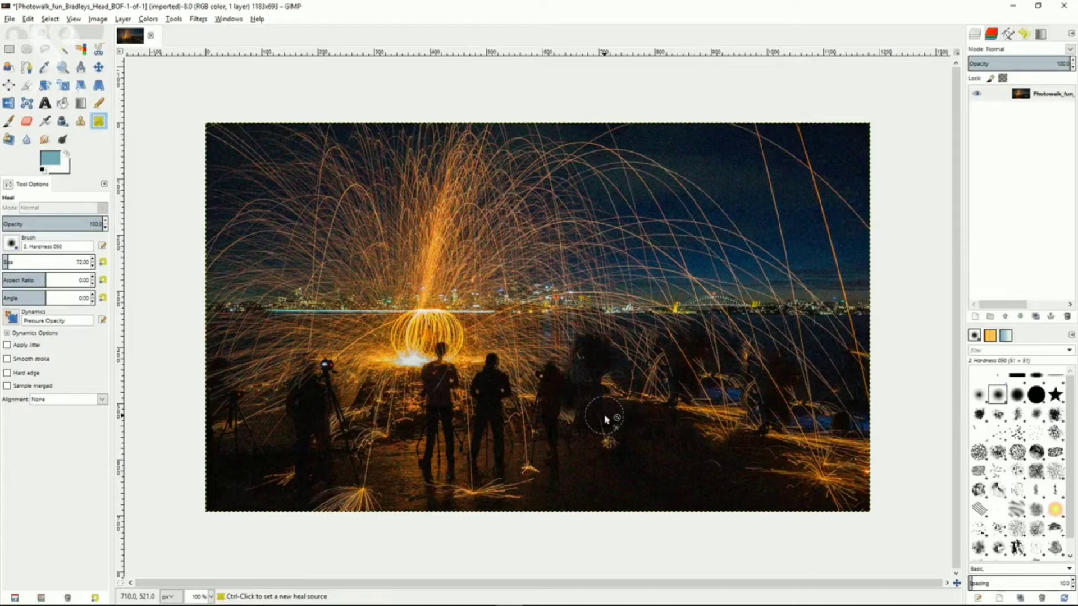
left_click(563, 425, "ctrl")
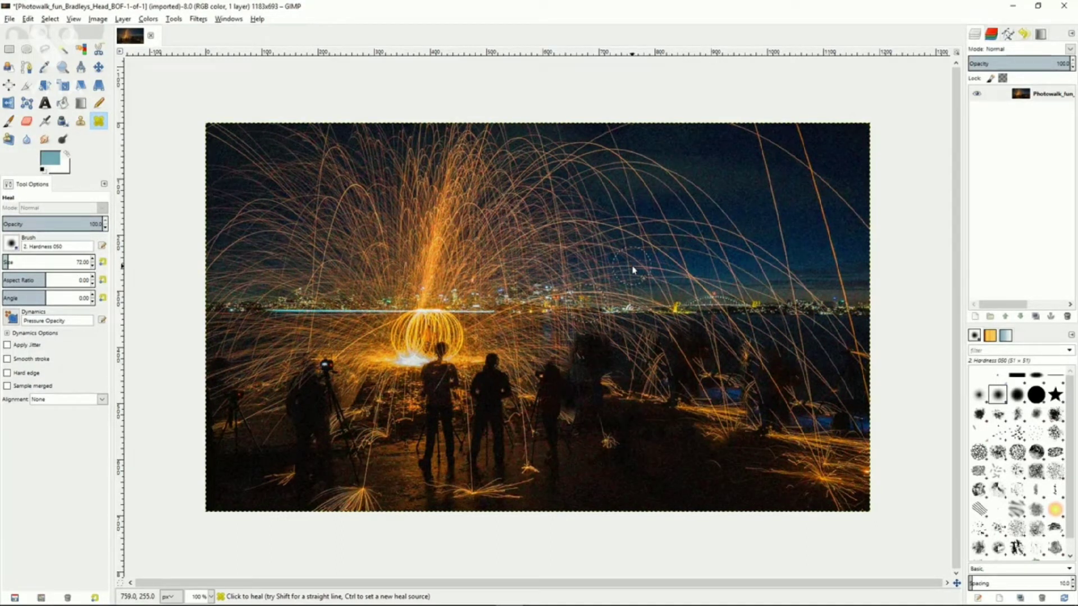
left_click(599, 275)
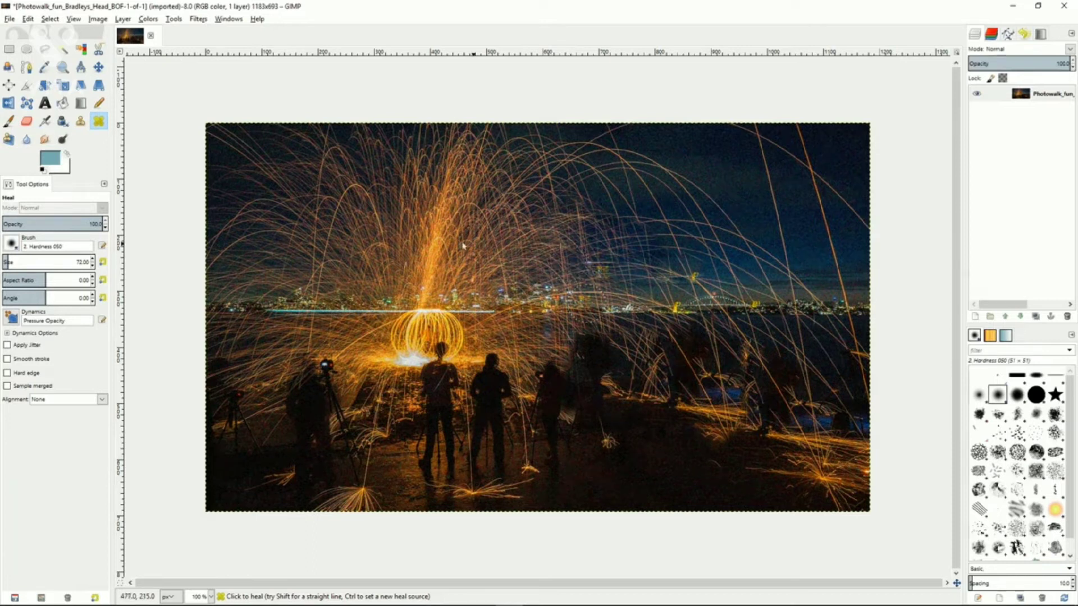
Set Perspective Clone to Modify Perspective and pull the frame's upper-left corner inward over the left-hand sparks.
left_click(9, 140)
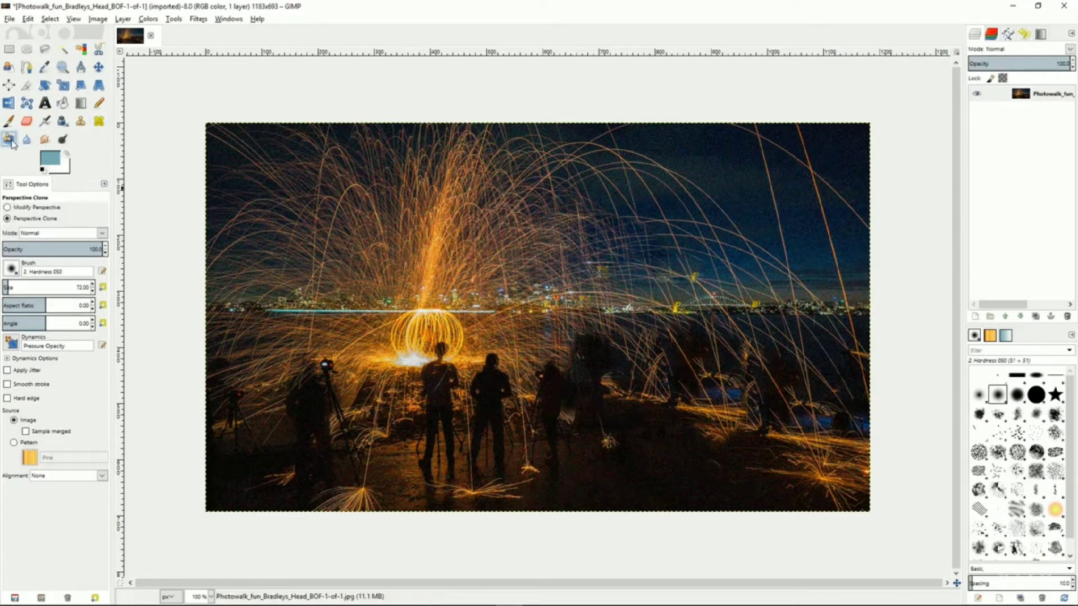
left_click(7, 207)
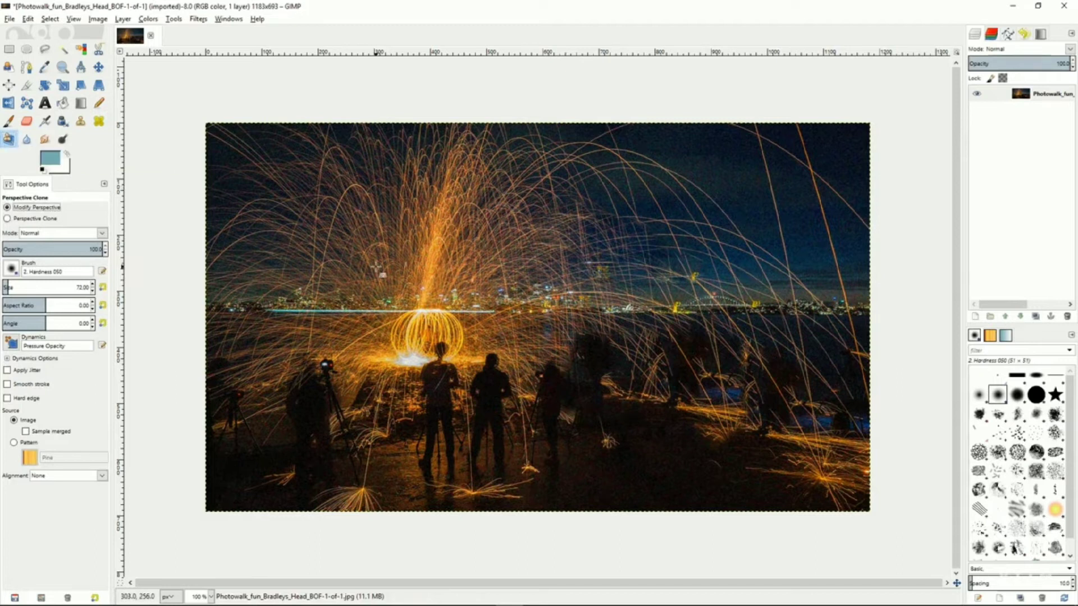
left_click(376, 241)
left_click_drag(376, 241, 449, 300)
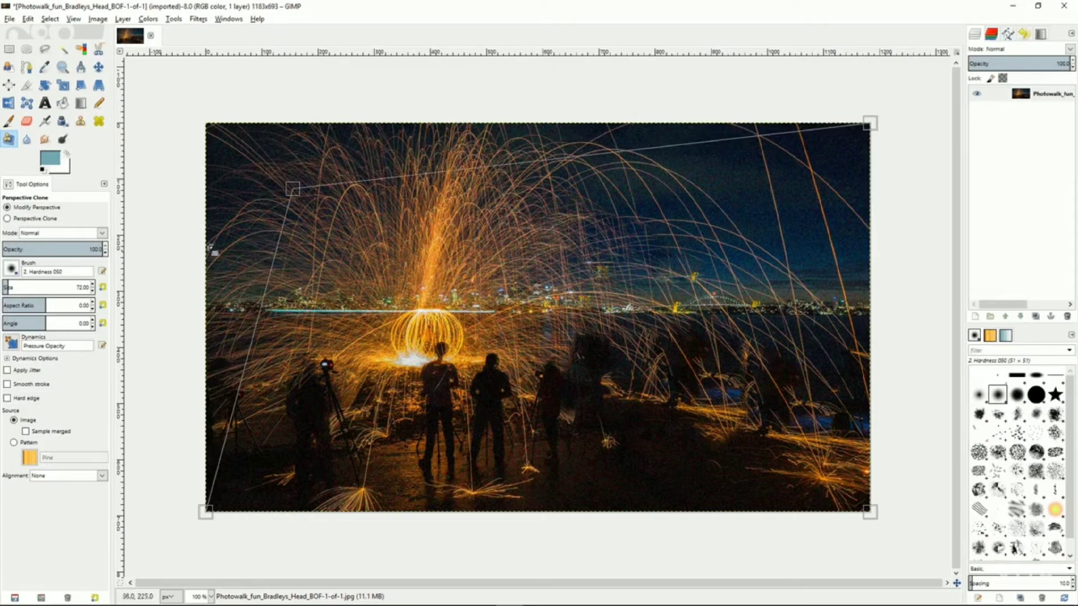
Perspective-clone the sparks and sky from near the shifted upper-left corner over the photo's lower-right area.
left_click(7, 219)
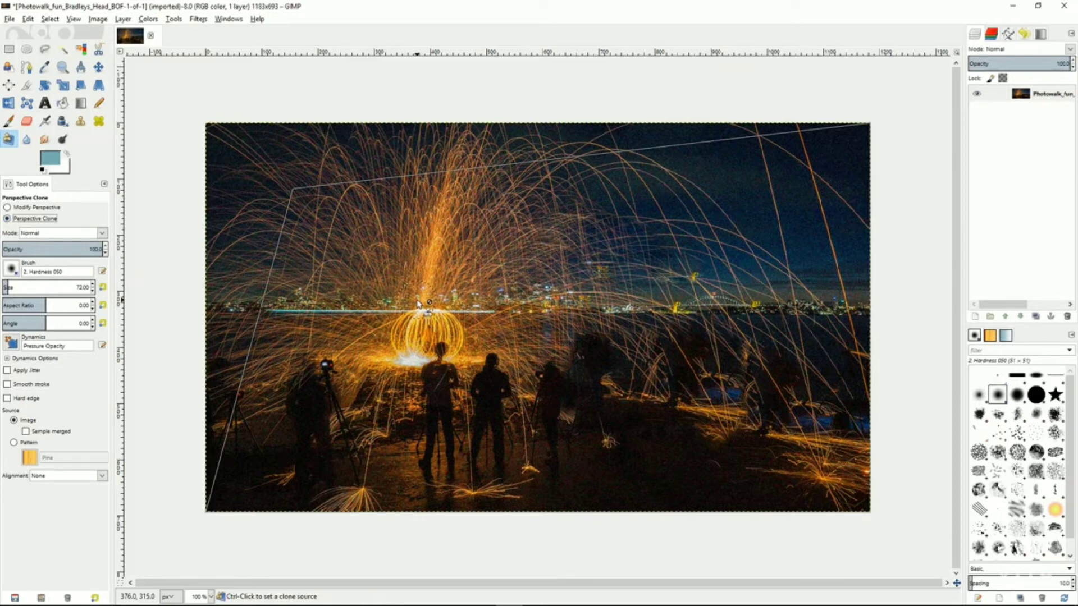
left_click(299, 199, "ctrl")
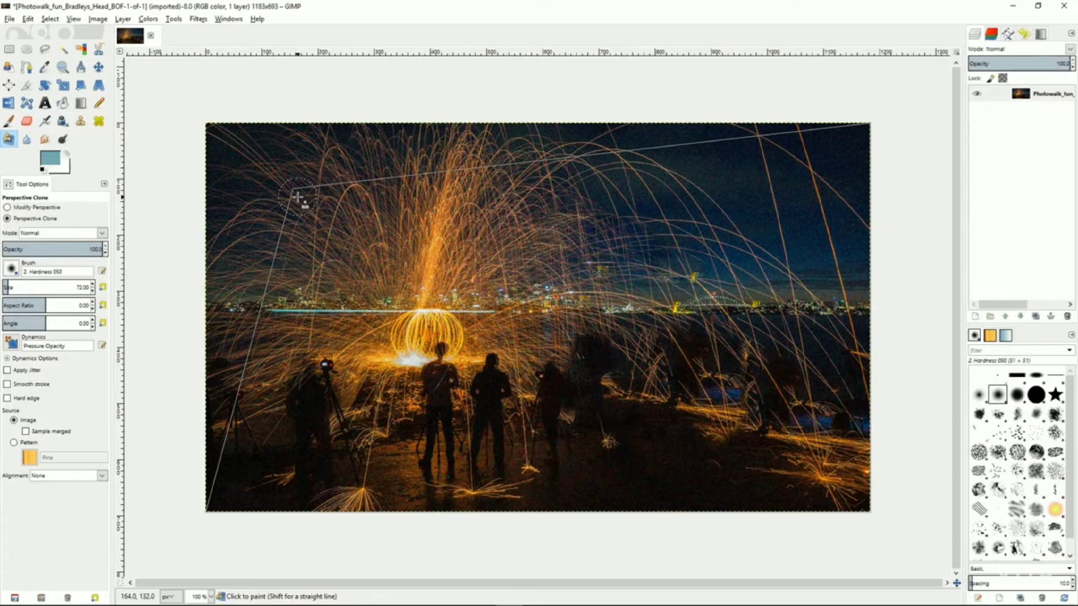
mouse_move(746, 414)
left_mouse_down()
mouse_move(818, 416)
mouse_move(764, 434)
mouse_move(789, 386)
mouse_move(762, 435)
mouse_move(736, 376)
mouse_move(749, 420)
mouse_move(764, 369)
mouse_move(748, 429)
mouse_move(718, 345)
mouse_move(746, 467)
mouse_move(704, 390)
mouse_move(722, 411)
mouse_move(725, 468)
mouse_move(702, 357)
mouse_move(720, 457)
mouse_move(697, 398)
mouse_move(746, 492)
mouse_move(737, 410)
mouse_move(797, 508)
mouse_move(785, 428)
mouse_move(856, 484)
mouse_move(846, 440)
mouse_move(854, 464)
mouse_move(836, 450)
mouse_move(810, 380)
mouse_move(802, 415)
mouse_move(814, 455)
mouse_move(764, 500)
mouse_move(808, 503)
mouse_move(751, 503)
mouse_move(840, 505)
mouse_move(706, 465)
mouse_move(707, 433)
mouse_move(744, 499)
mouse_move(671, 390)
mouse_move(733, 500)
mouse_move(679, 389)
mouse_move(825, 371)
mouse_move(694, 373)
mouse_move(835, 360)
mouse_move(651, 348)
mouse_move(864, 357)
mouse_move(866, 407)
mouse_move(847, 321)
mouse_move(832, 401)
mouse_move(690, 326)
mouse_move(751, 433)
left_mouse_up()
Blur the bright central column of sparks above the glowing orb, and sharpen around the orb at a rate of 78.8.
left_click(27, 140)
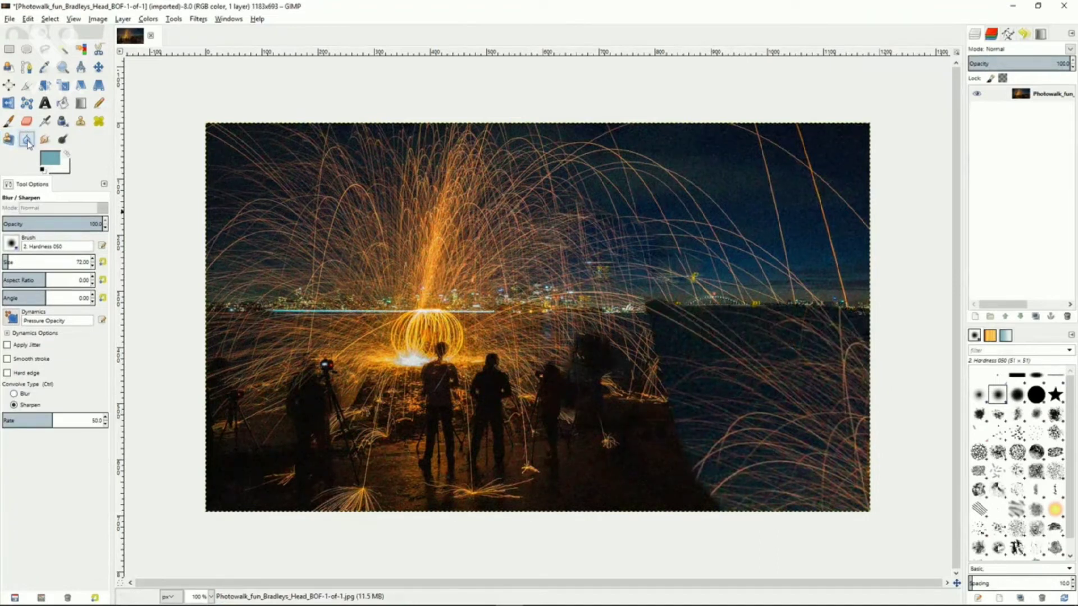
left_click(15, 394)
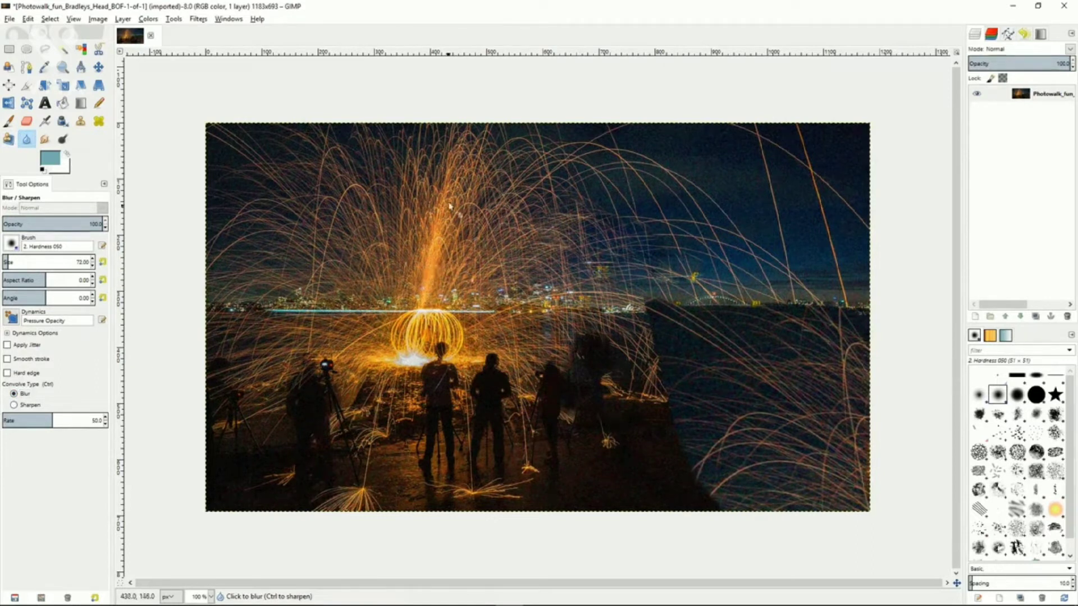
mouse_move(428, 239)
left_mouse_down()
mouse_move(482, 173)
mouse_move(451, 317)
mouse_move(460, 220)
mouse_move(418, 315)
left_mouse_up()
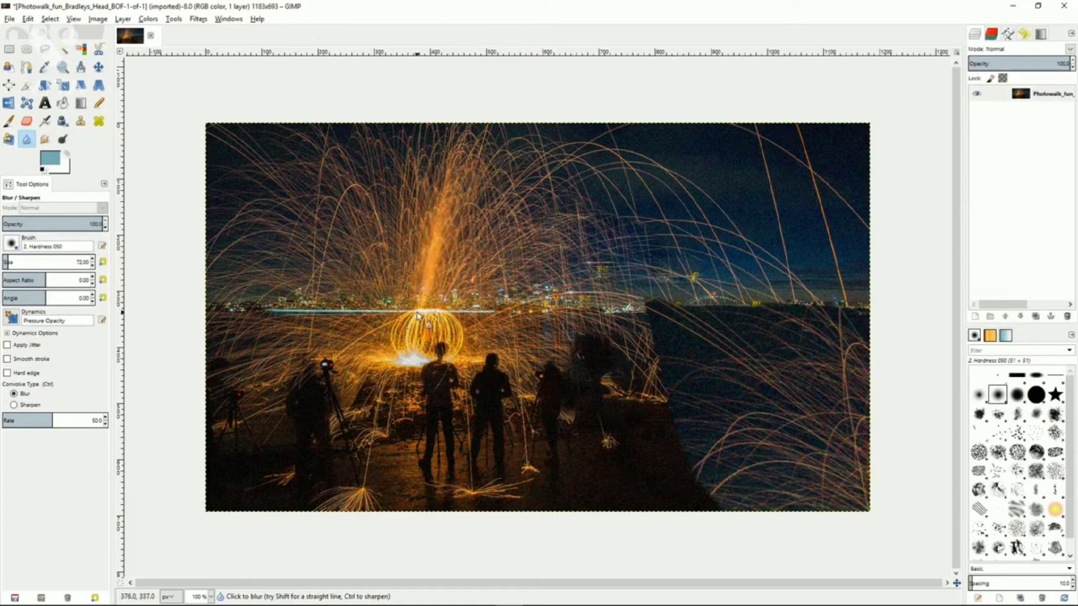
left_click(14, 405)
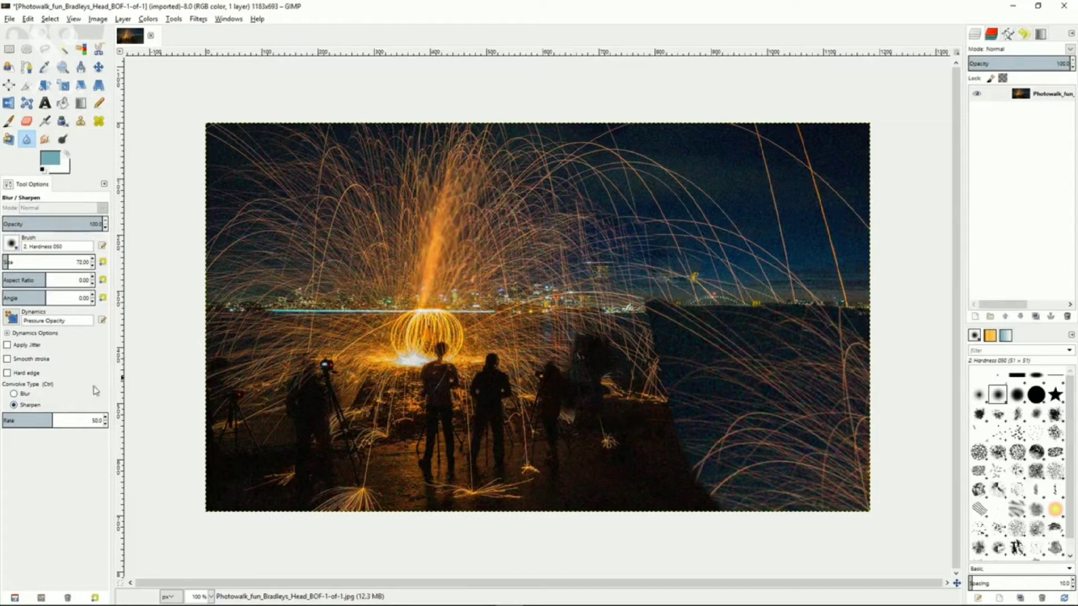
left_click_drag(55, 418, 82, 420)
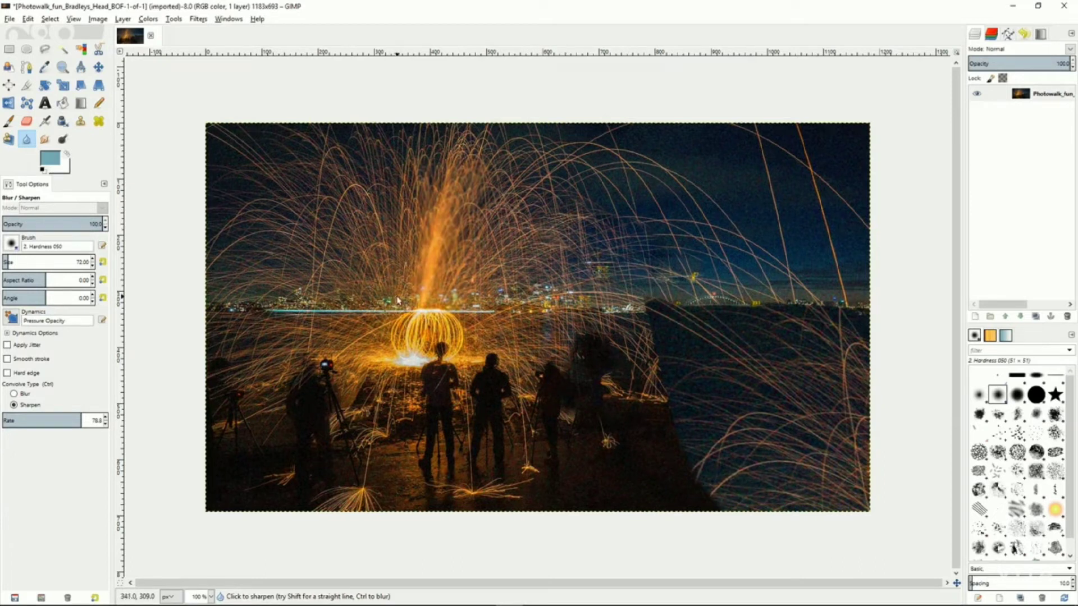
Smudge the spark trails in the sky just to the right of the central column.
left_click(44, 139)
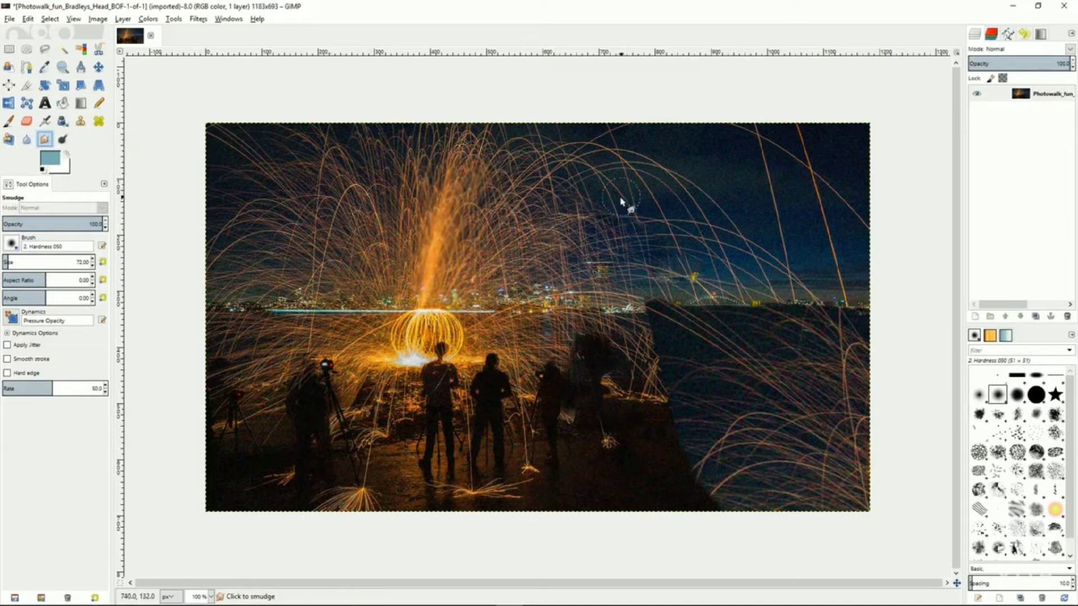
mouse_move(619, 196)
left_mouse_down()
mouse_move(631, 217)
mouse_move(642, 196)
mouse_move(595, 184)
mouse_move(632, 204)
mouse_move(602, 168)
mouse_move(573, 185)
mouse_move(579, 197)
mouse_move(535, 183)
mouse_move(557, 202)
mouse_move(529, 184)
mouse_move(587, 234)
mouse_move(564, 232)
mouse_move(612, 251)
mouse_move(612, 234)
mouse_move(597, 231)
mouse_move(649, 259)
mouse_move(561, 236)
mouse_move(563, 254)
mouse_move(523, 221)
mouse_move(550, 256)
mouse_move(601, 281)
left_mouse_up()
Dodge the midtones from the glowing orb along the city skyline, and set the Dodge/Burn type to Burn.
left_click(62, 140)
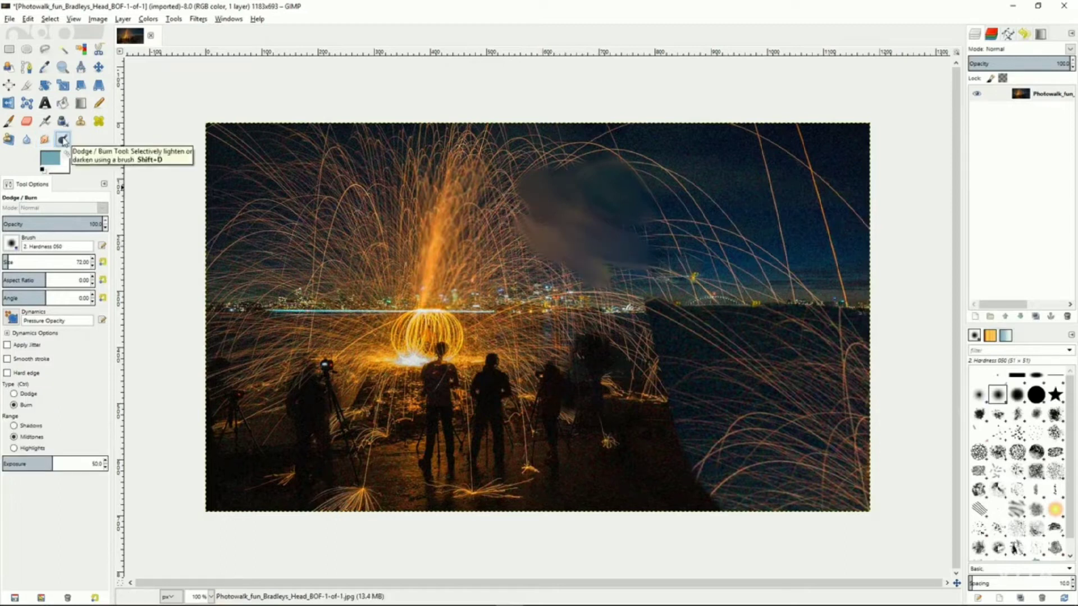
left_click(24, 394)
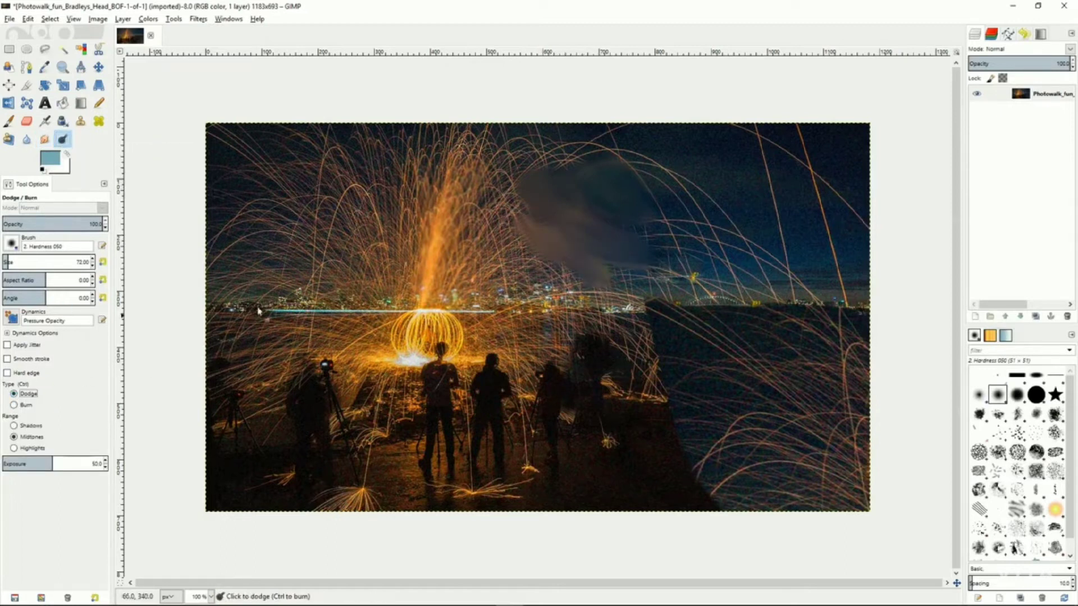
mouse_move(411, 333)
left_mouse_down()
mouse_move(458, 342)
mouse_move(348, 340)
mouse_move(374, 350)
mouse_move(393, 272)
mouse_move(460, 284)
mouse_move(337, 292)
mouse_move(370, 297)
mouse_move(393, 247)
mouse_move(479, 224)
mouse_move(373, 239)
mouse_move(399, 163)
mouse_move(334, 186)
mouse_move(360, 191)
mouse_move(355, 227)
mouse_move(384, 205)
mouse_move(497, 168)
mouse_move(500, 256)
mouse_move(516, 221)
mouse_move(550, 297)
left_mouse_up()
left_click(24, 405)
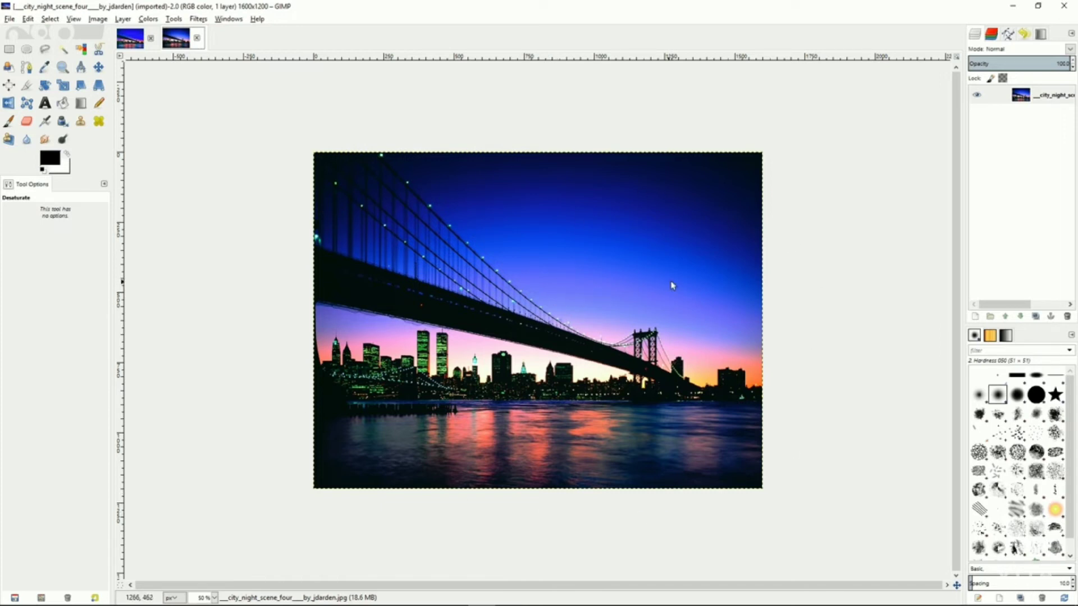
Duplicate the bridge photo layer and apply Advanced Tone Mapping with blur 10, blurred opacity 75, merged opacity 90 and 5 copies.
right_click(1005, 95)
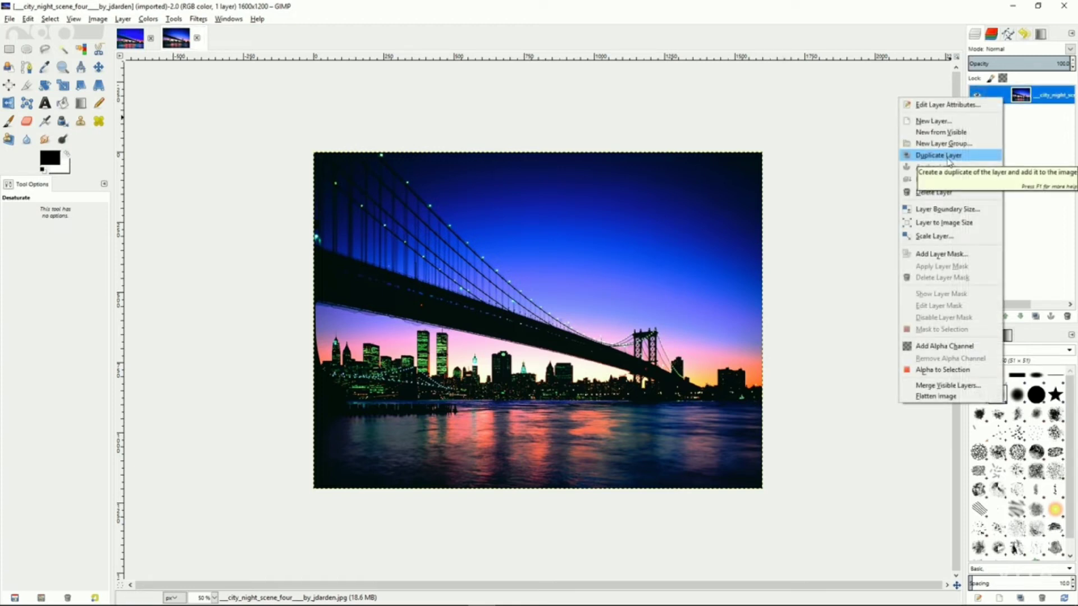
left_click(949, 161)
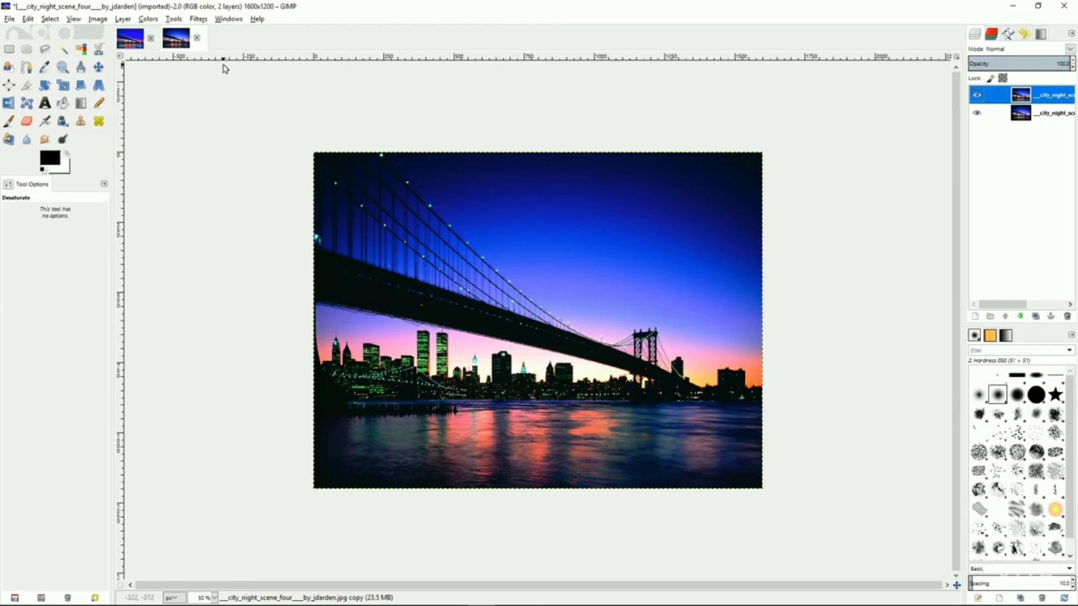
left_click(203, 21)
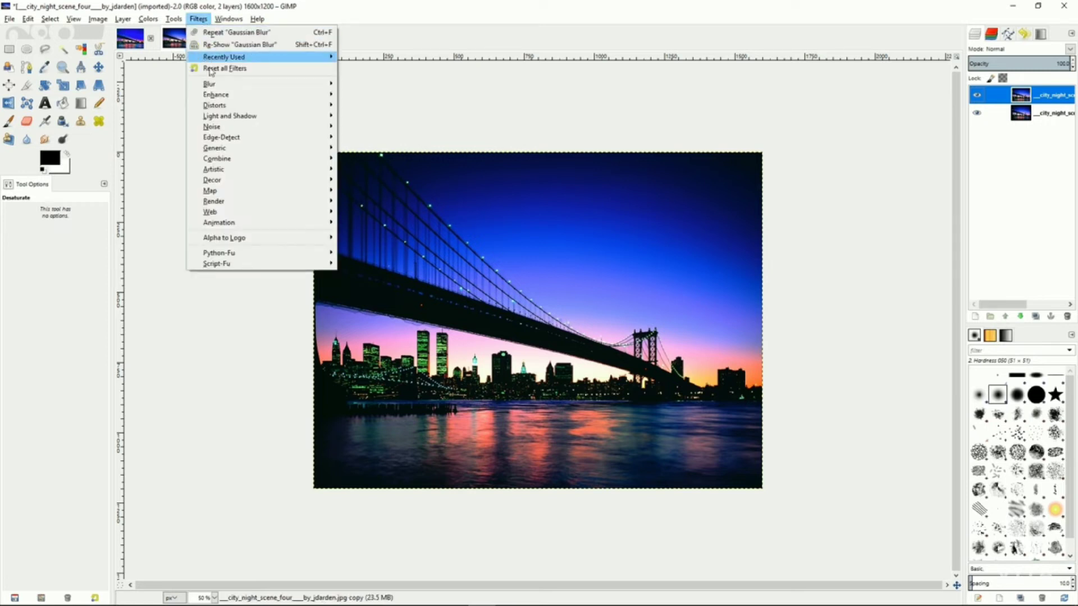
mouse_move(216, 97)
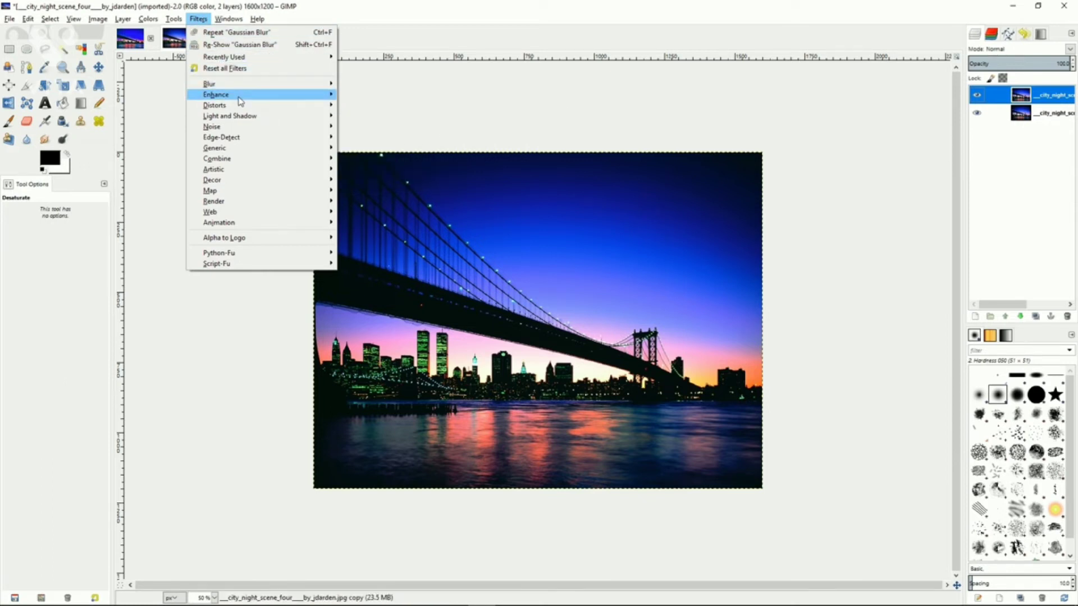
left_click(398, 95)
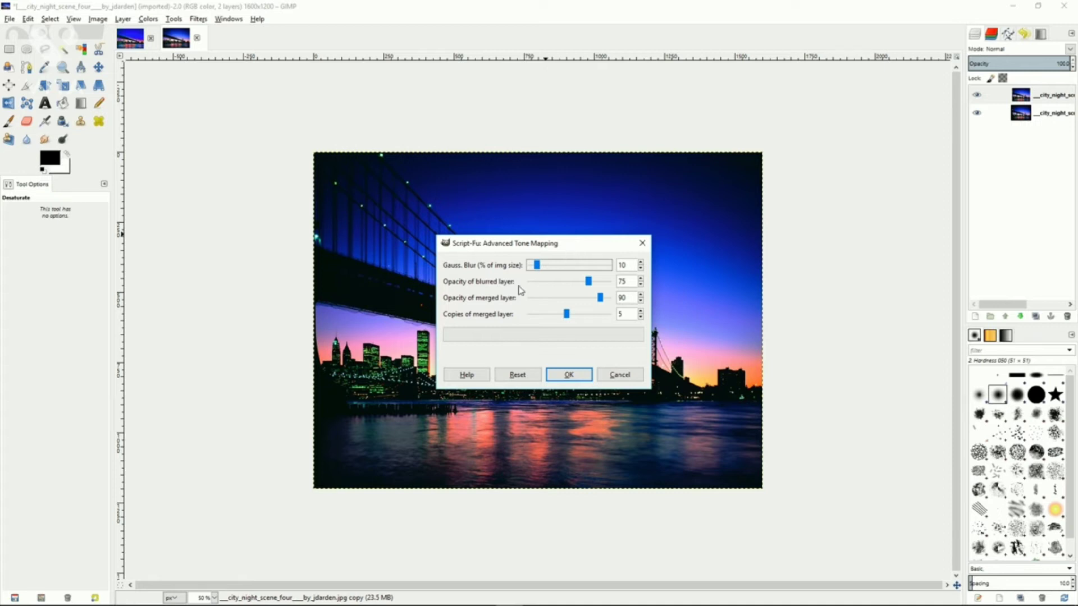
mouse_move(569, 318)
left_mouse_down()
mouse_move(534, 319)
mouse_move(564, 319)
left_mouse_up()
left_click(569, 375)
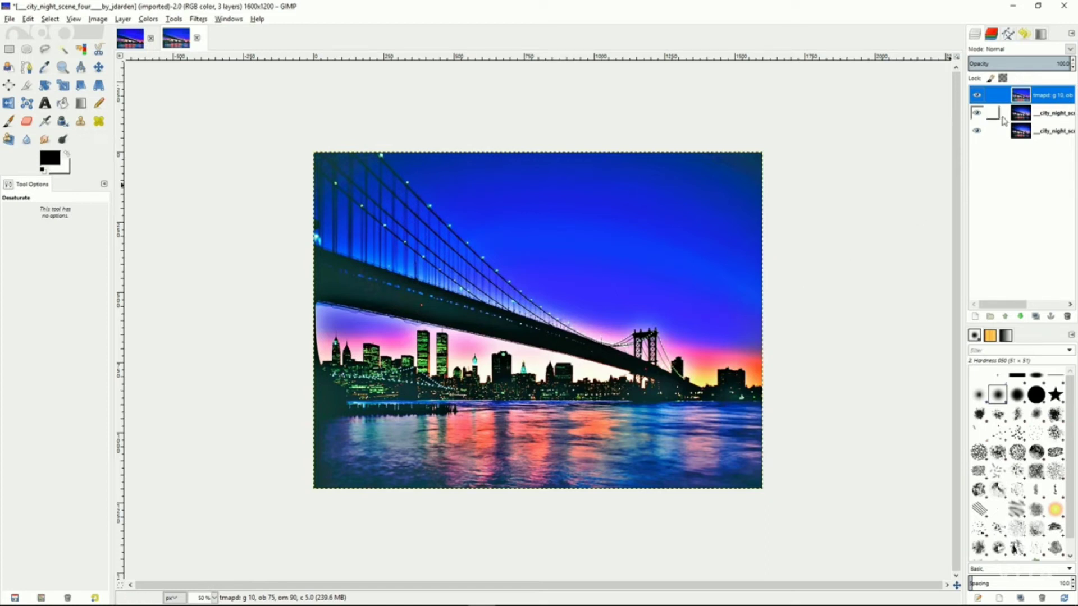
Merge the tone-mapped layers into a single layer and darken it with Levels by setting the input gamma to 0.92.
right_click(1007, 98)
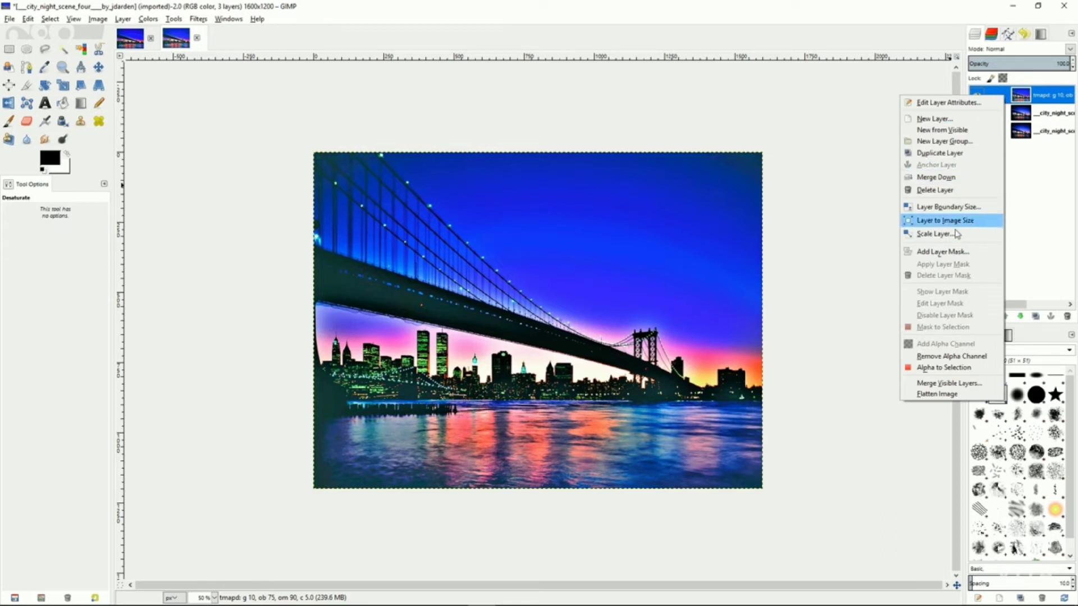
left_click(949, 179)
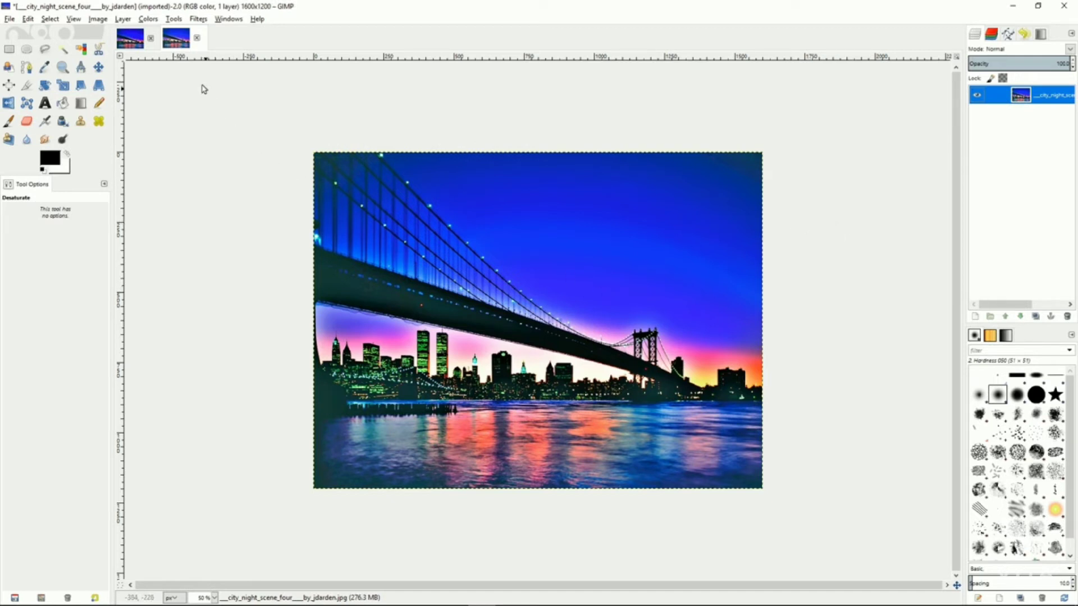
left_click(149, 20)
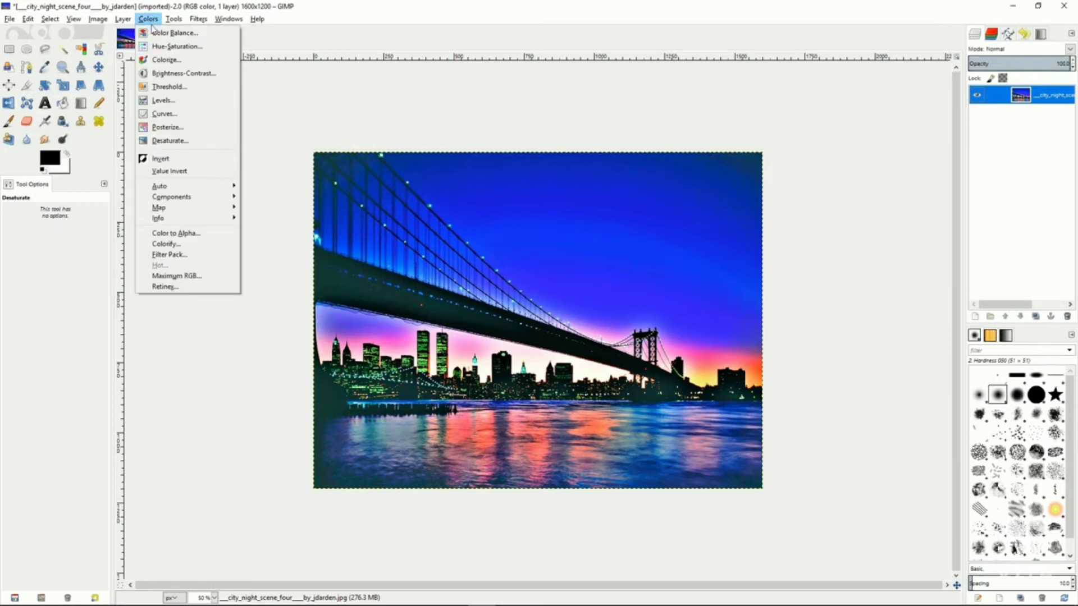
left_click(163, 101)
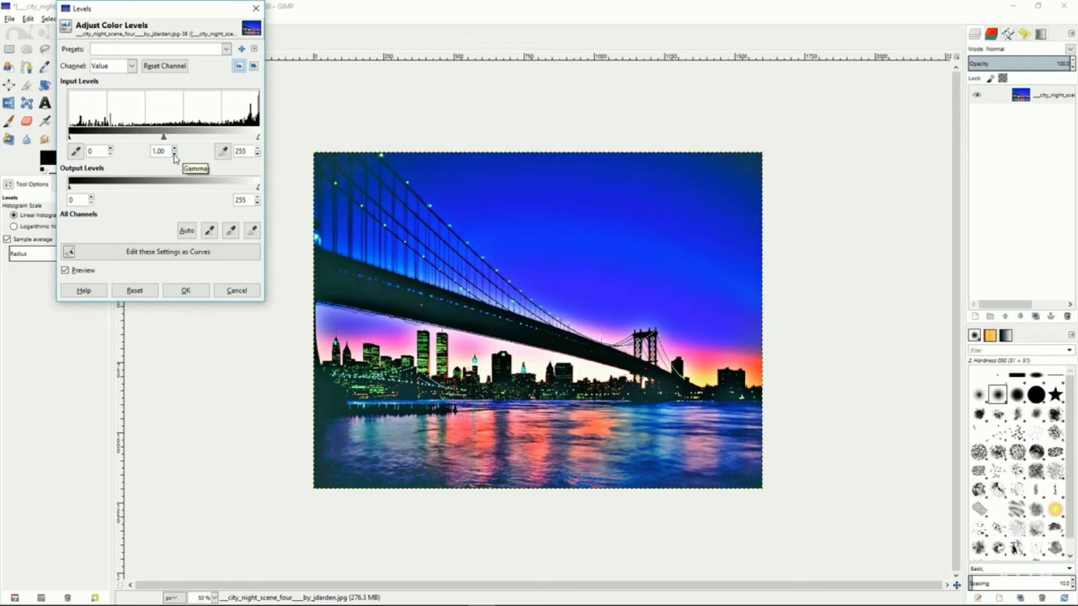
left_click(174, 154)
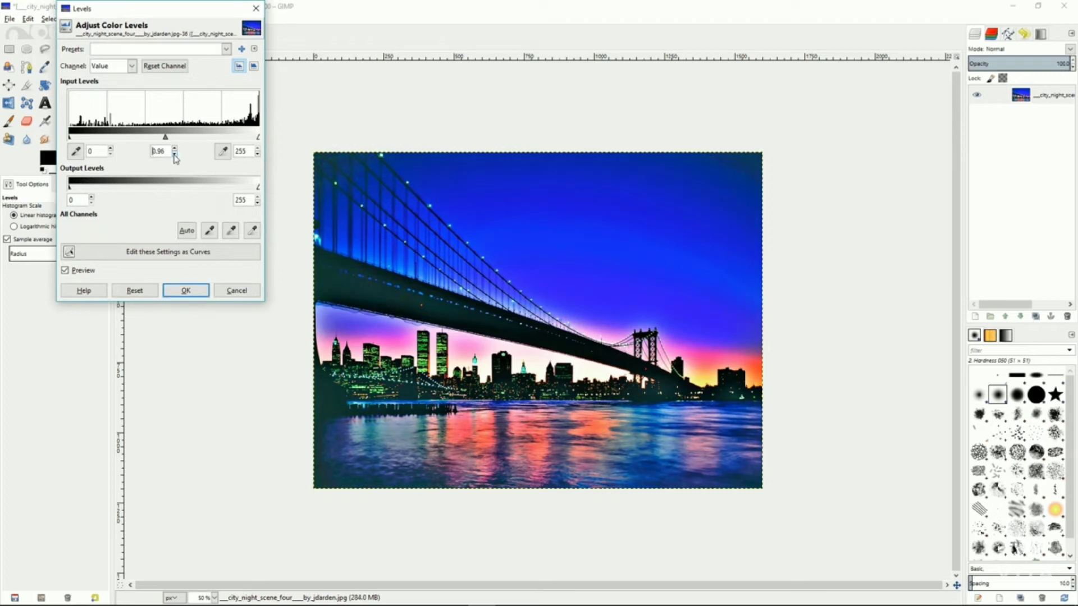
left_click(174, 154)
left_click(175, 154)
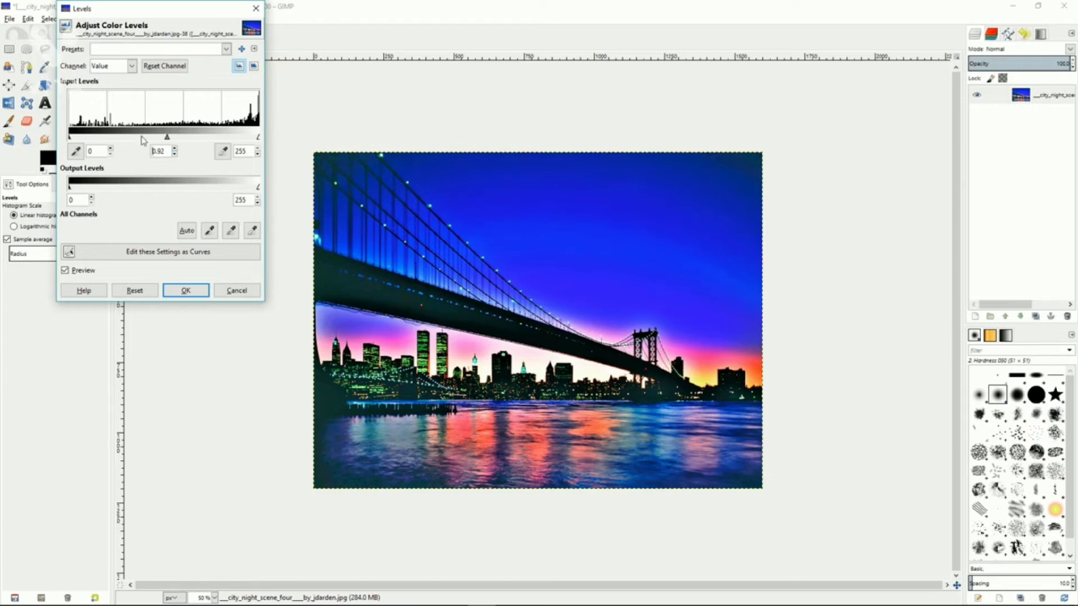
left_click(185, 291)
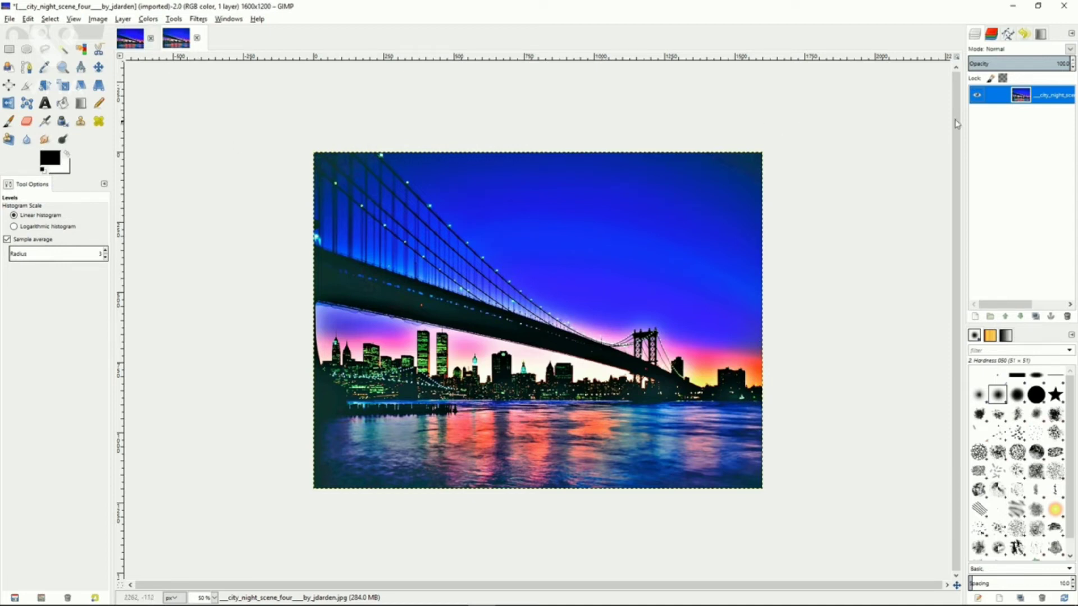
Duplicate the merged layer and desaturate the copy based on Lightness.
right_click(1007, 98)
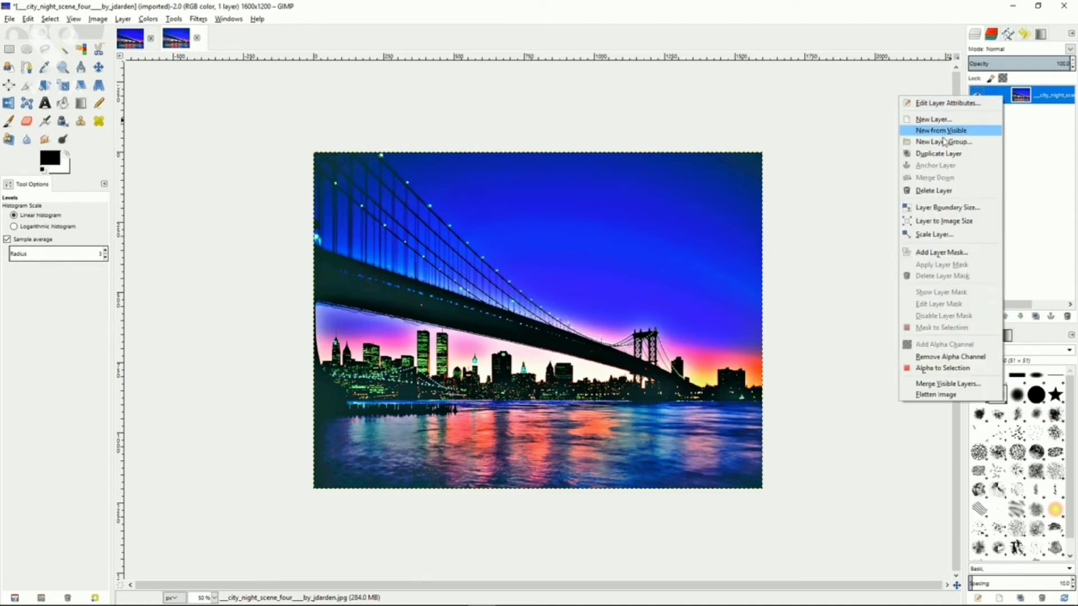
left_click(941, 155)
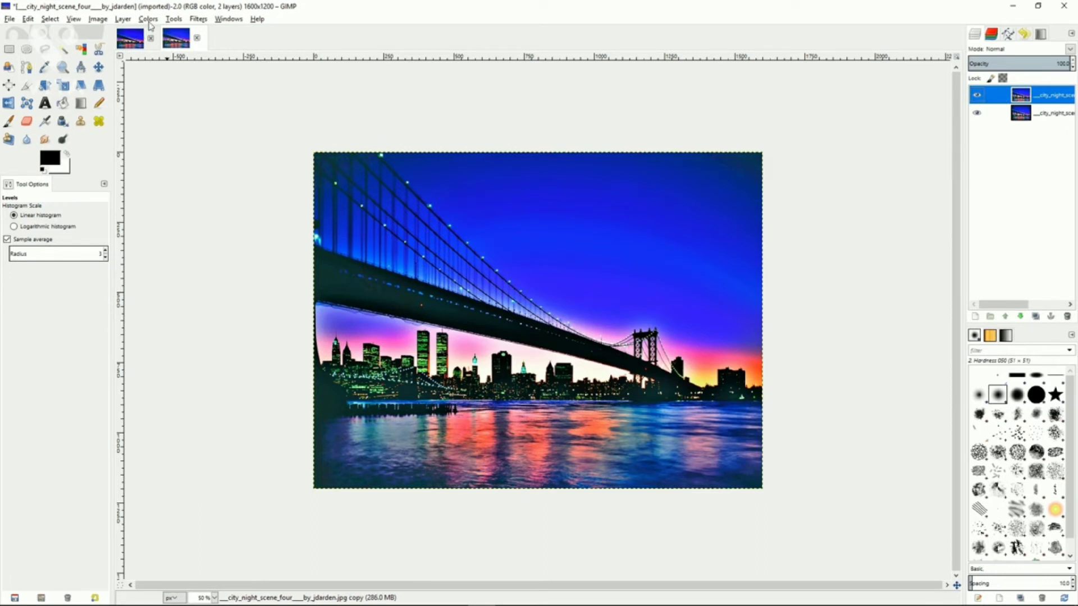
left_click(149, 19)
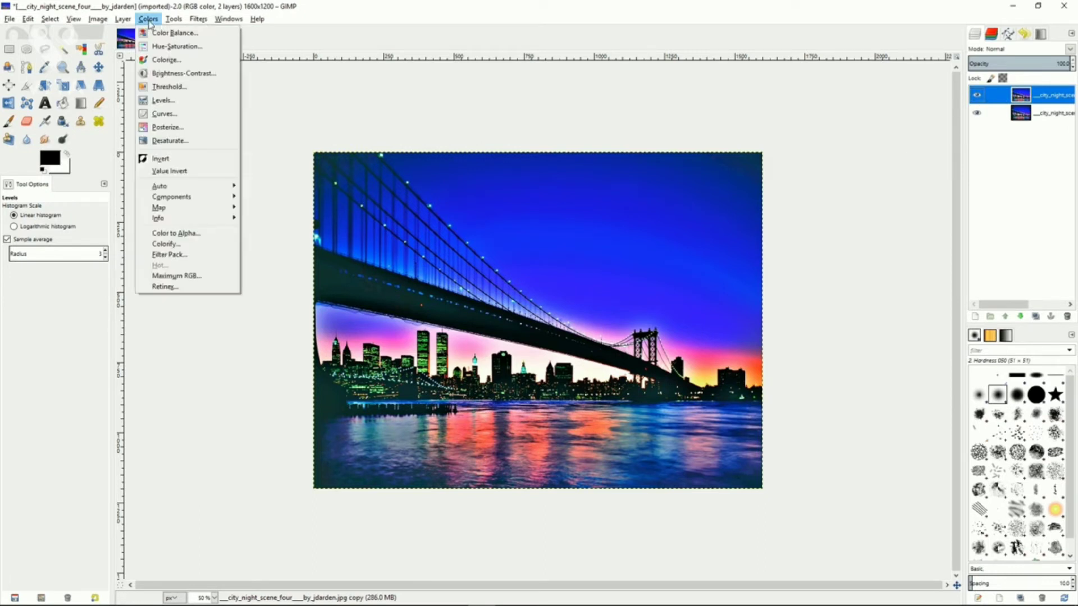
left_click(158, 142)
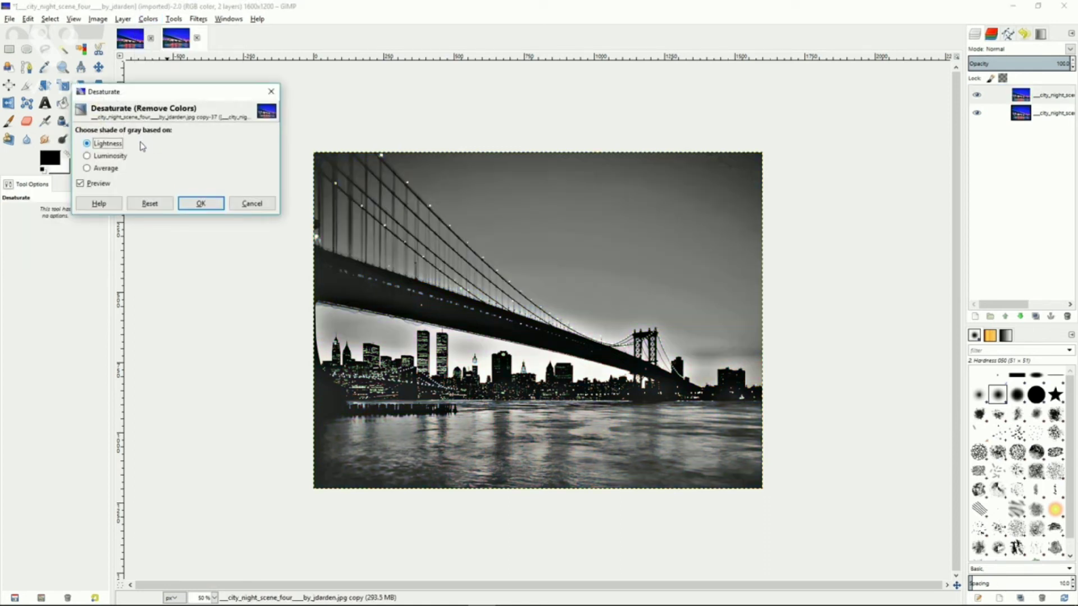
left_click(87, 156)
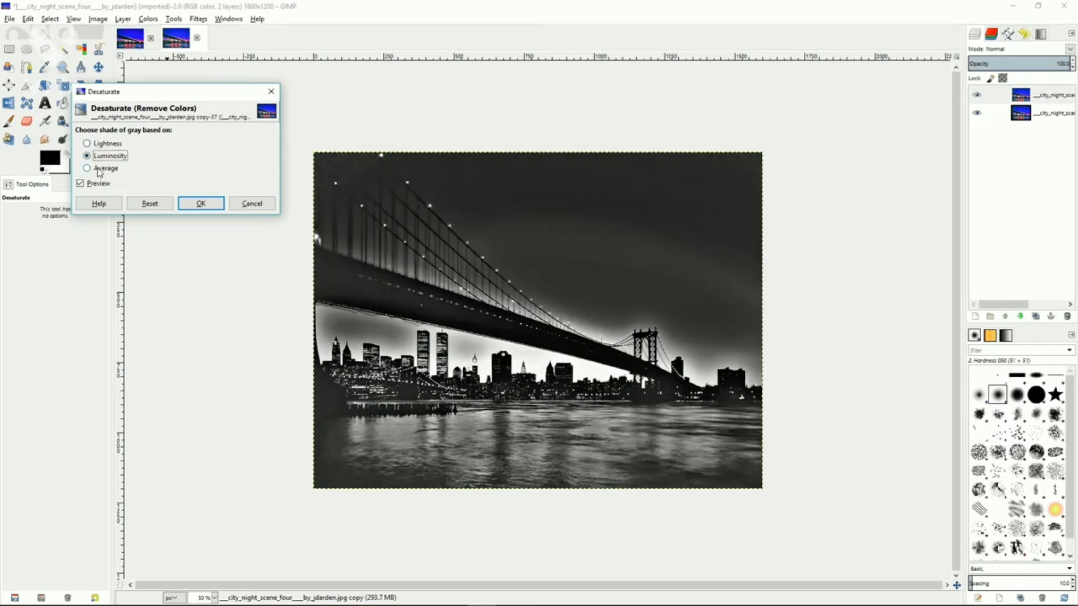
left_click(100, 169)
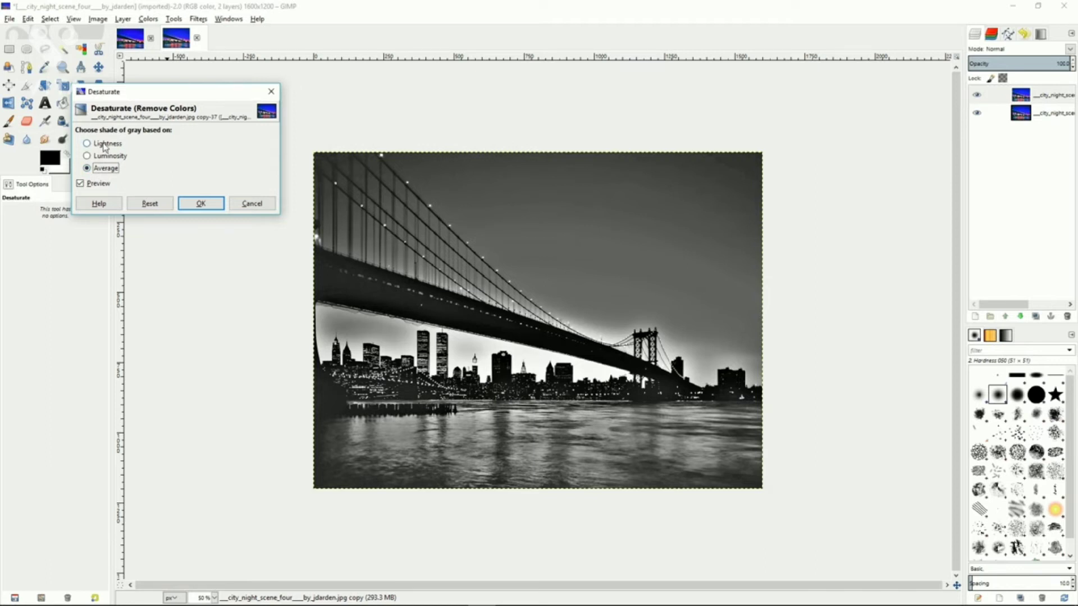
left_click(104, 147)
left_click(197, 203)
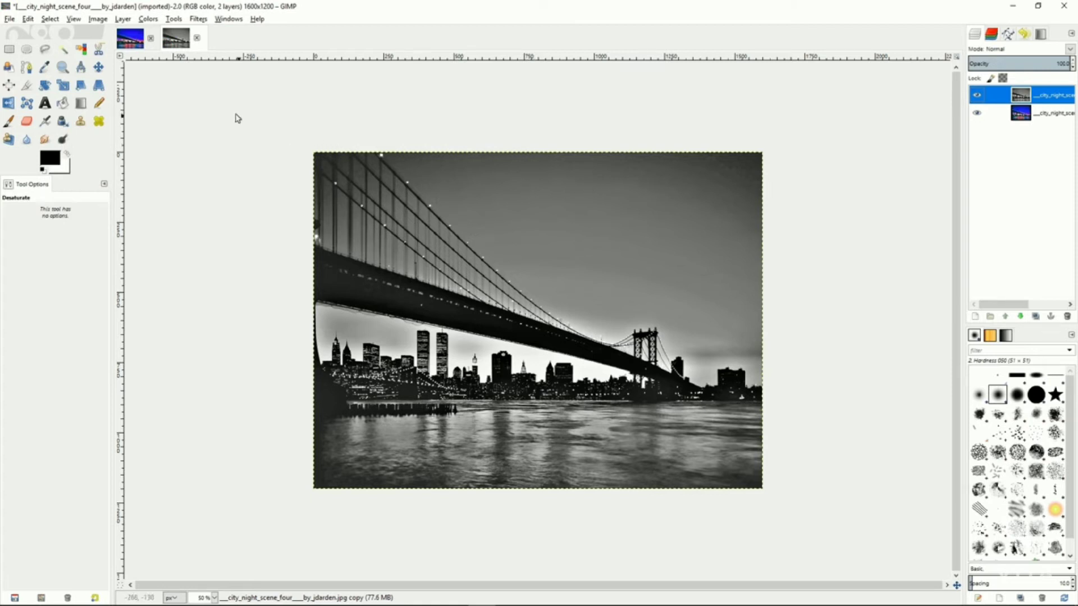
Invert the grayscale copy and apply a Gaussian Blur with a 20 px horizontal and vertical radius.
left_click(148, 18)
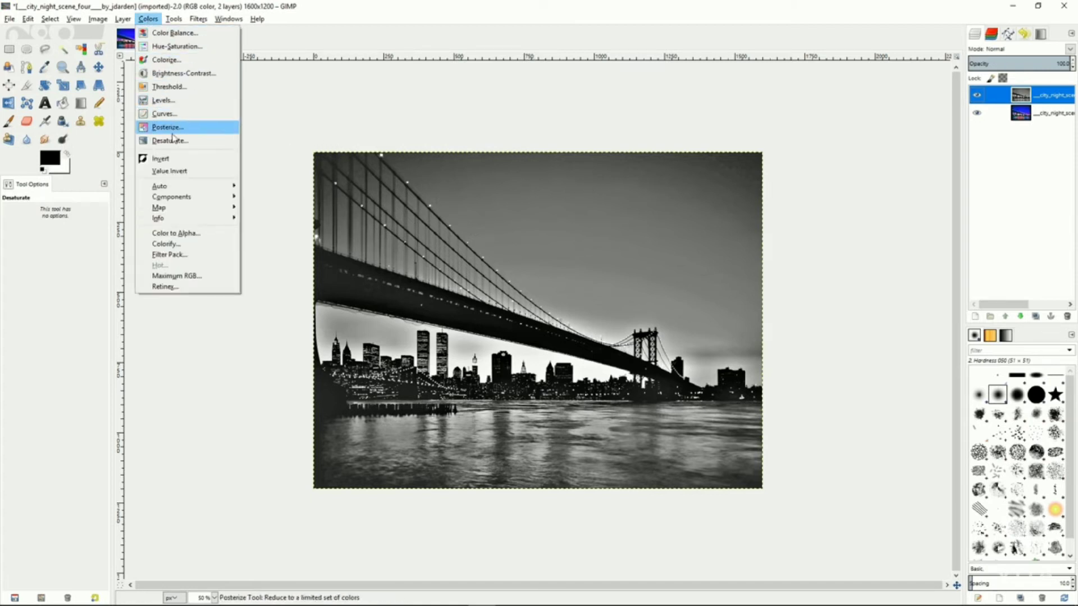
left_click(168, 160)
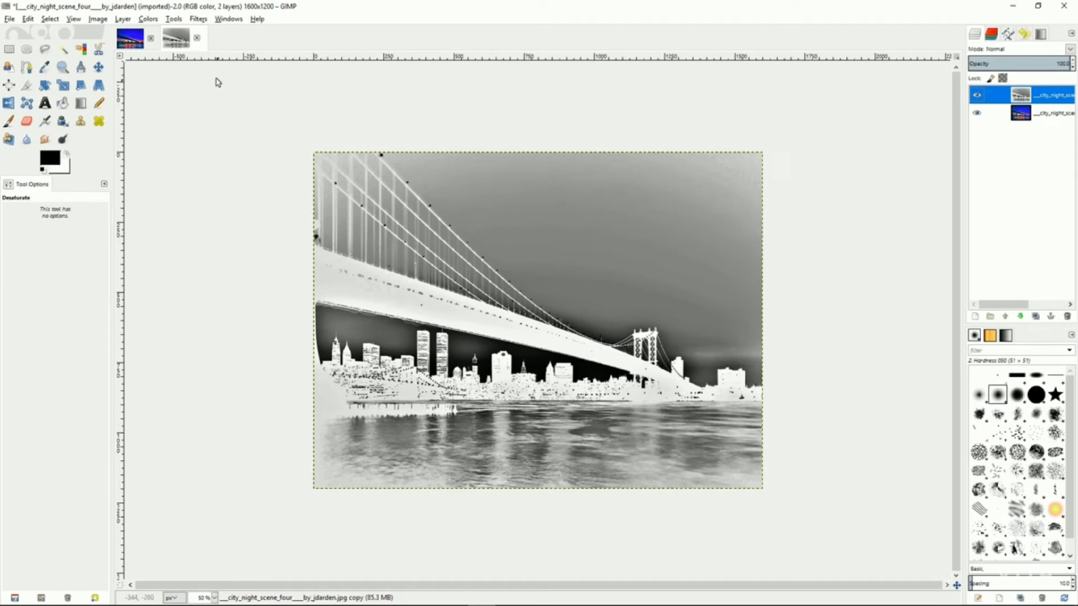
left_click(172, 20)
mouse_move(199, 21)
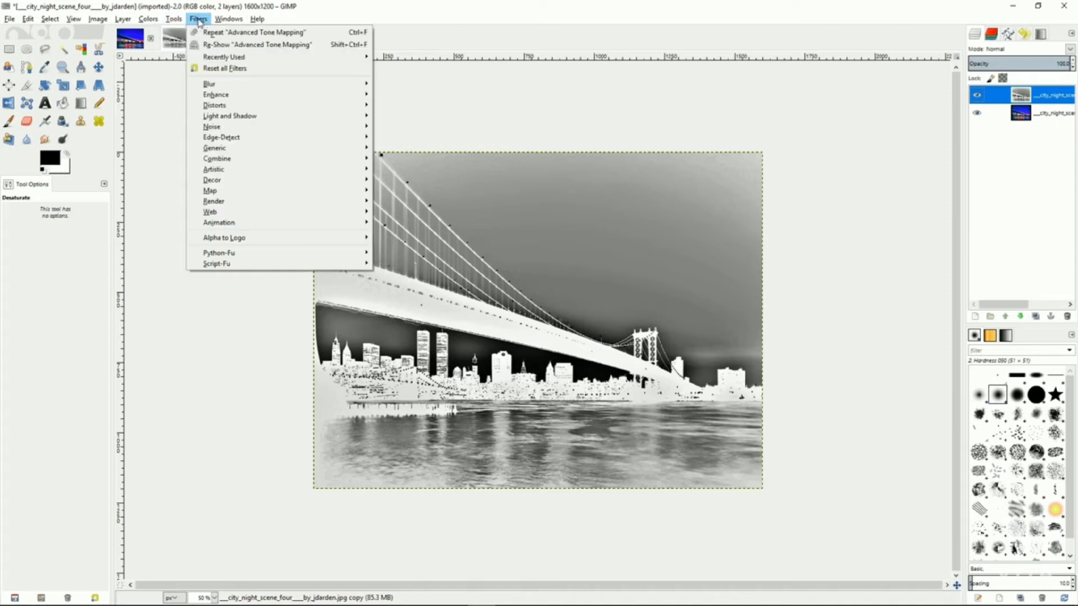
mouse_move(223, 85)
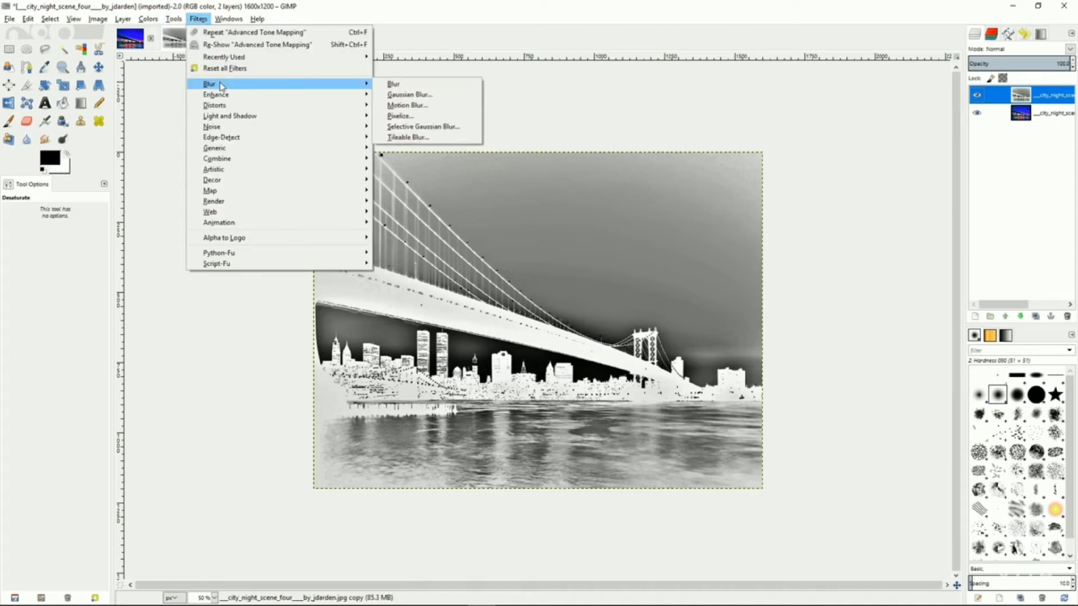
left_click(425, 97)
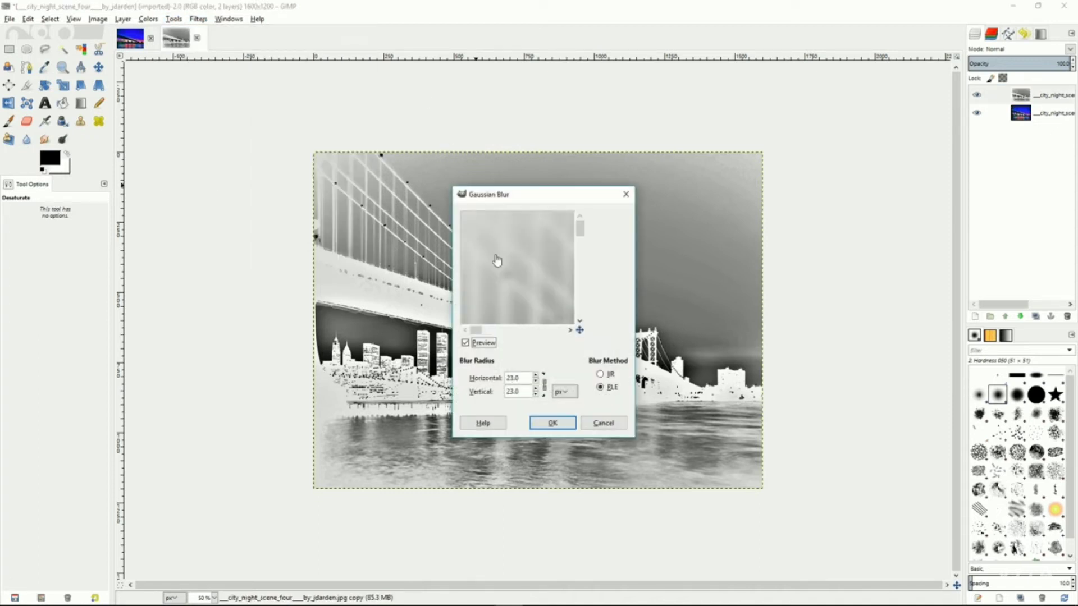
left_click(536, 381)
left_click(536, 381)
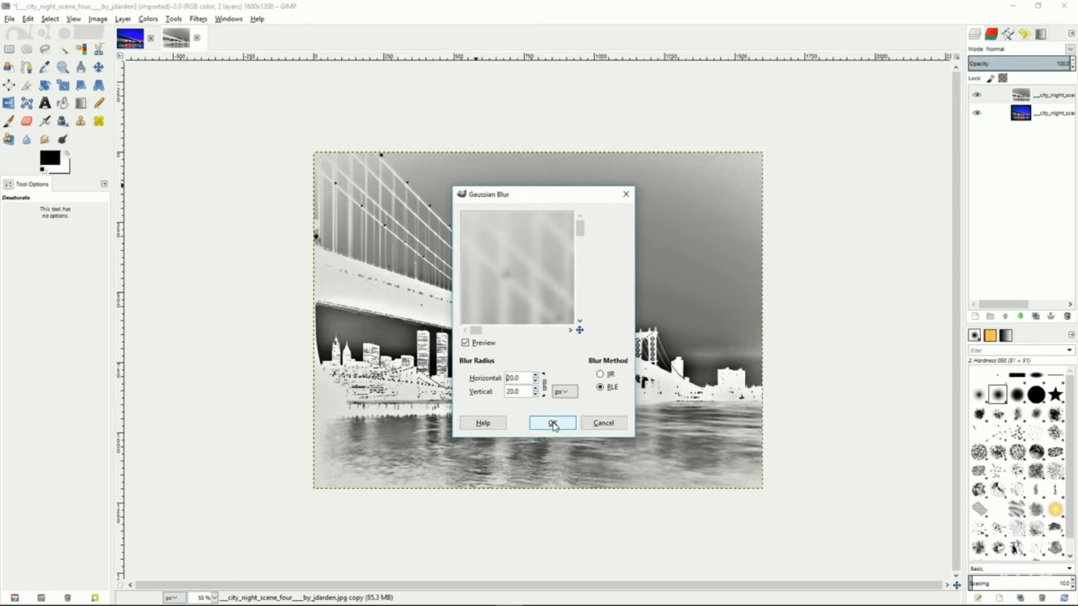
left_click(553, 423)
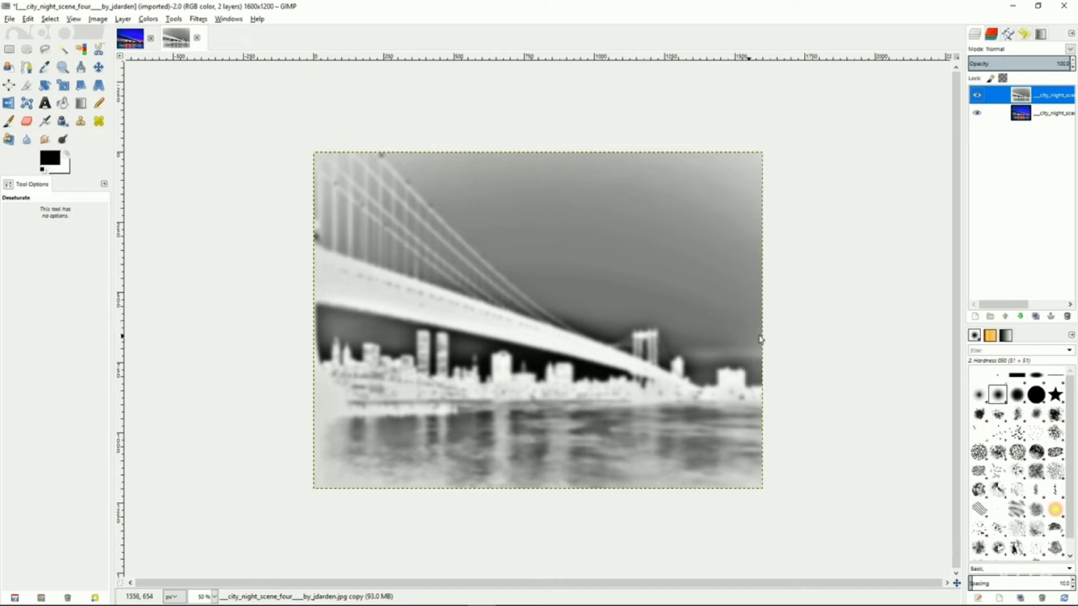
Blend the blurred grayscale layer in Overlay mode at about 48.9 opacity and merge it down onto the photo.
left_click(1070, 50)
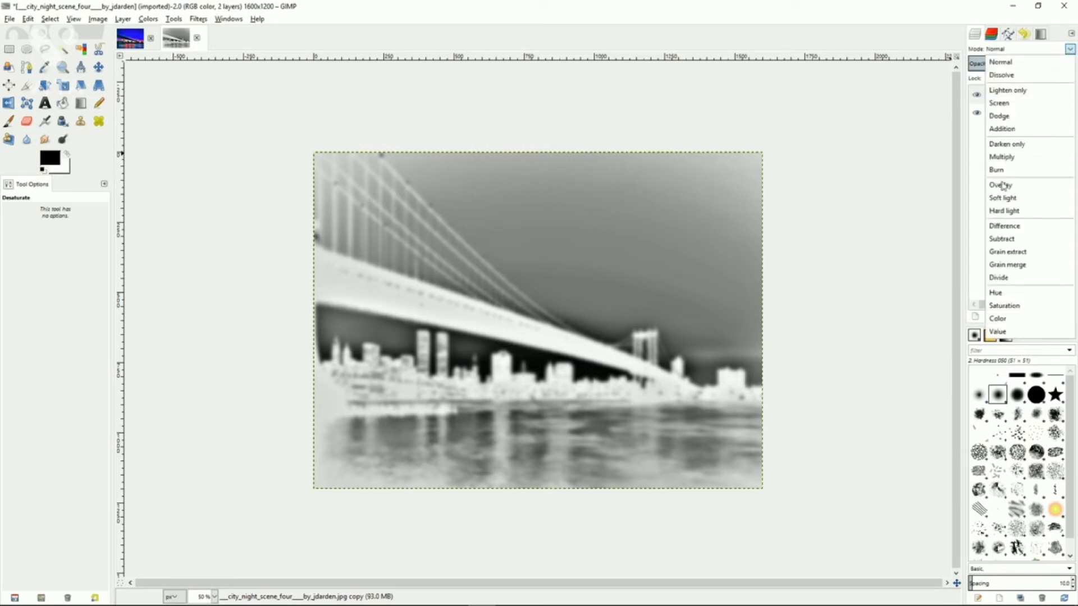
left_click(1003, 186)
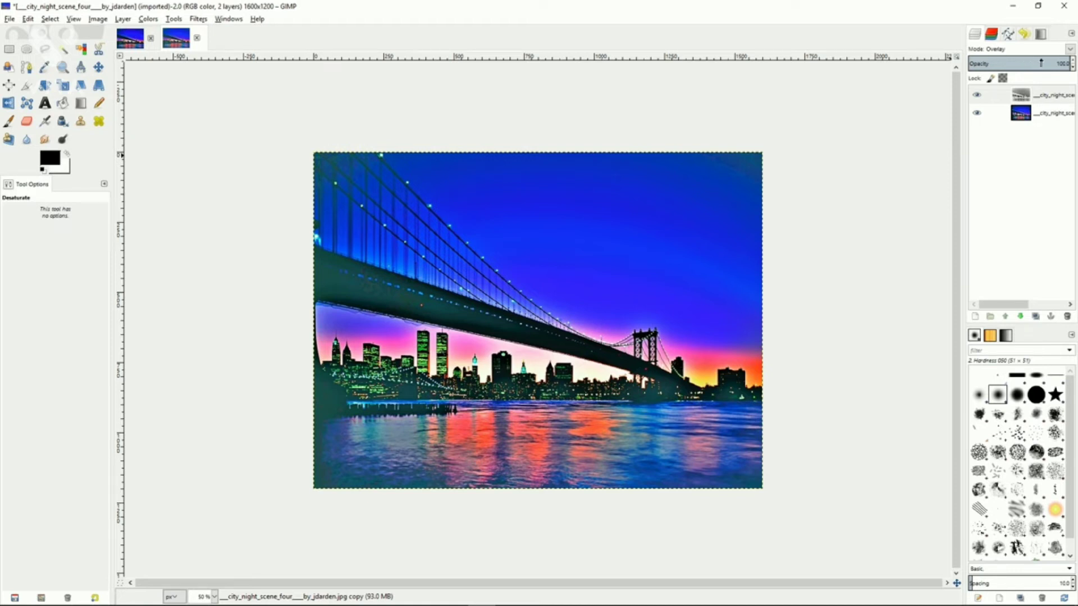
left_click_drag(1042, 63, 1019, 63)
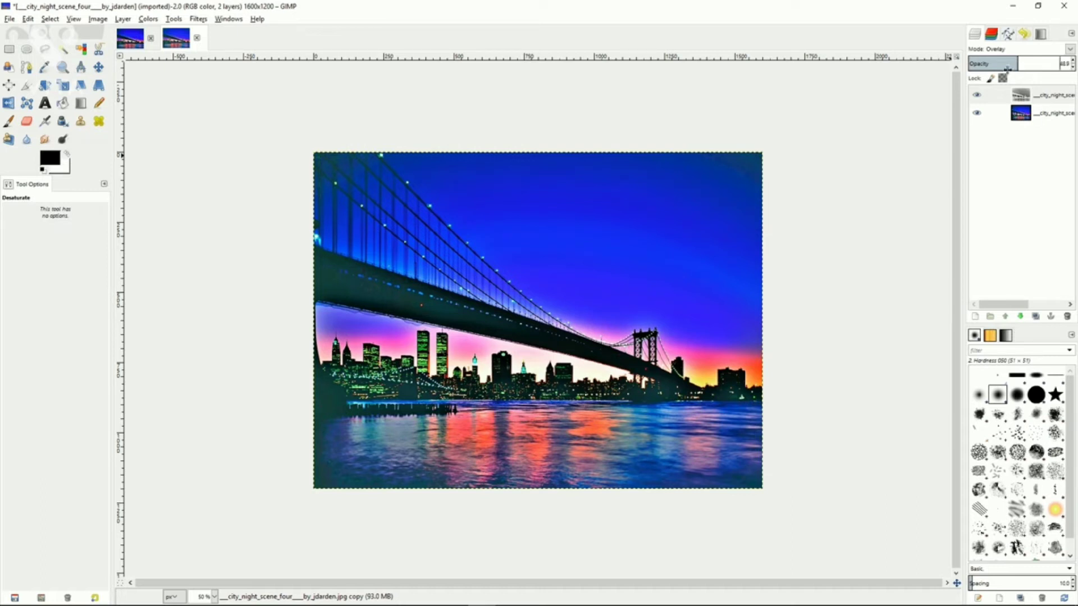
right_click(1006, 100)
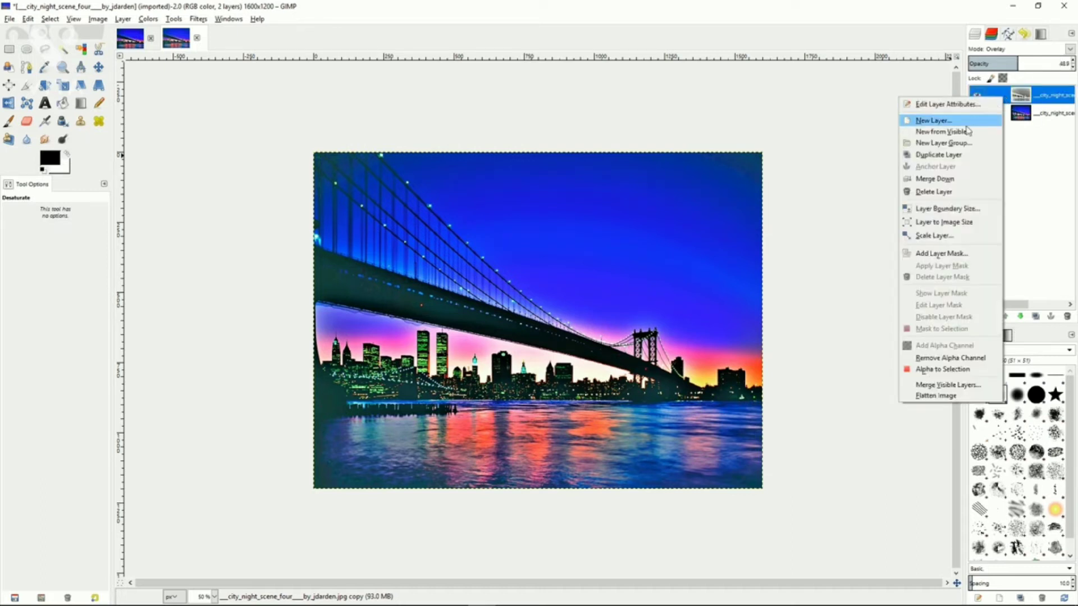
left_click(935, 179)
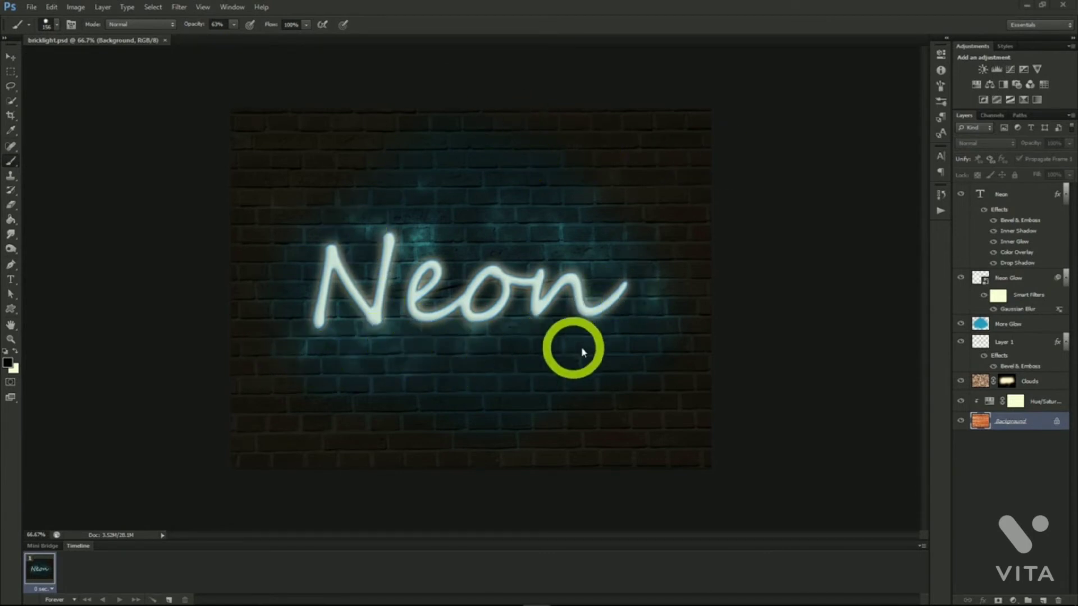
In Photoshop, duplicate the brick Background layer of bricklight.psd into a new document.
left_click(1005, 421)
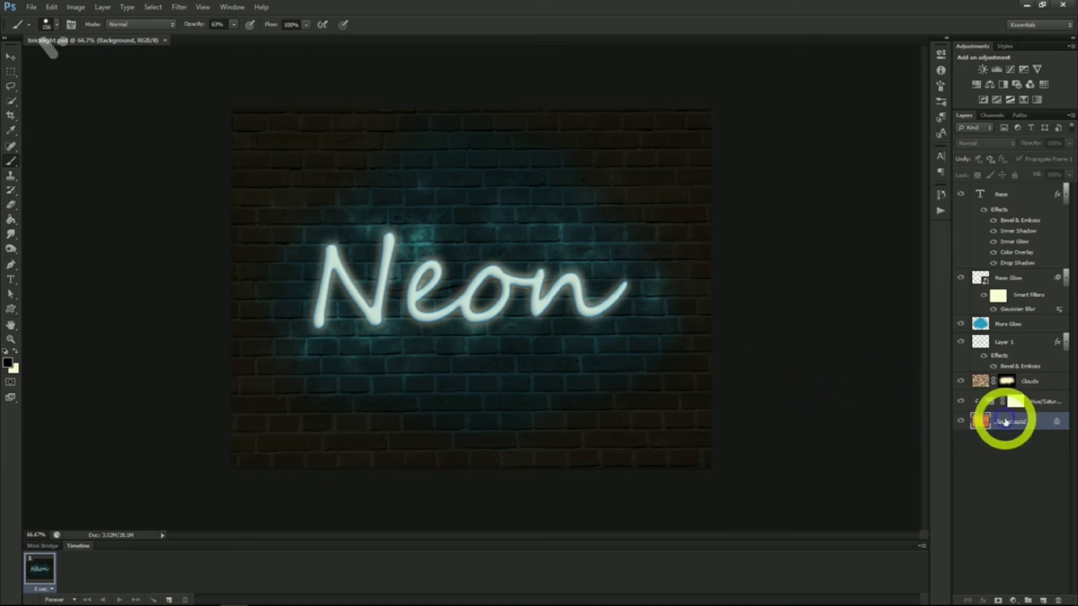
right_click(1005, 421)
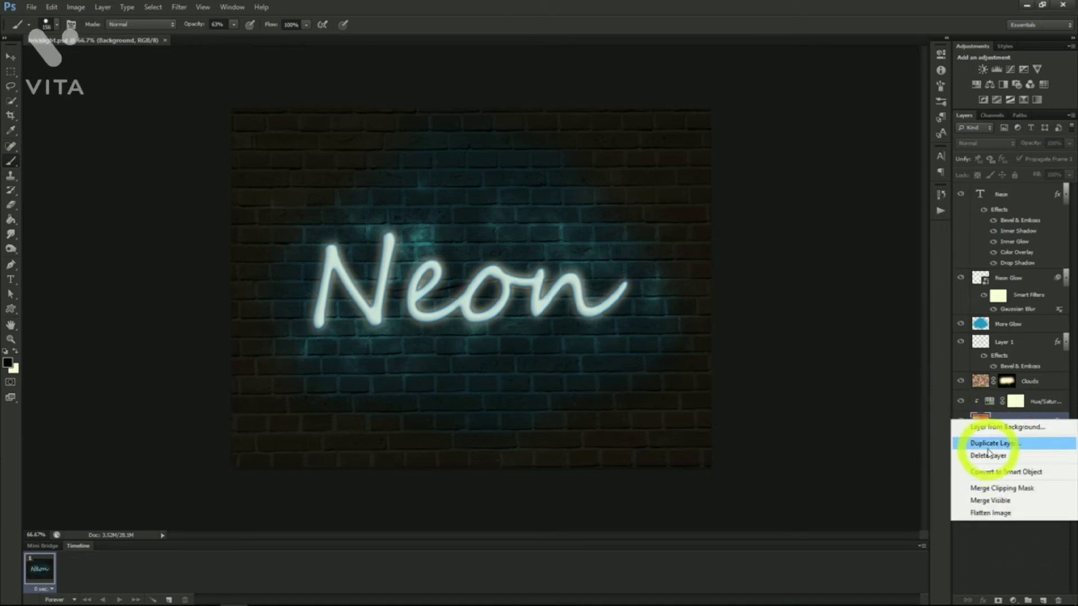
left_click(988, 452)
left_click(539, 226)
left_click(518, 247)
left_click(637, 184)
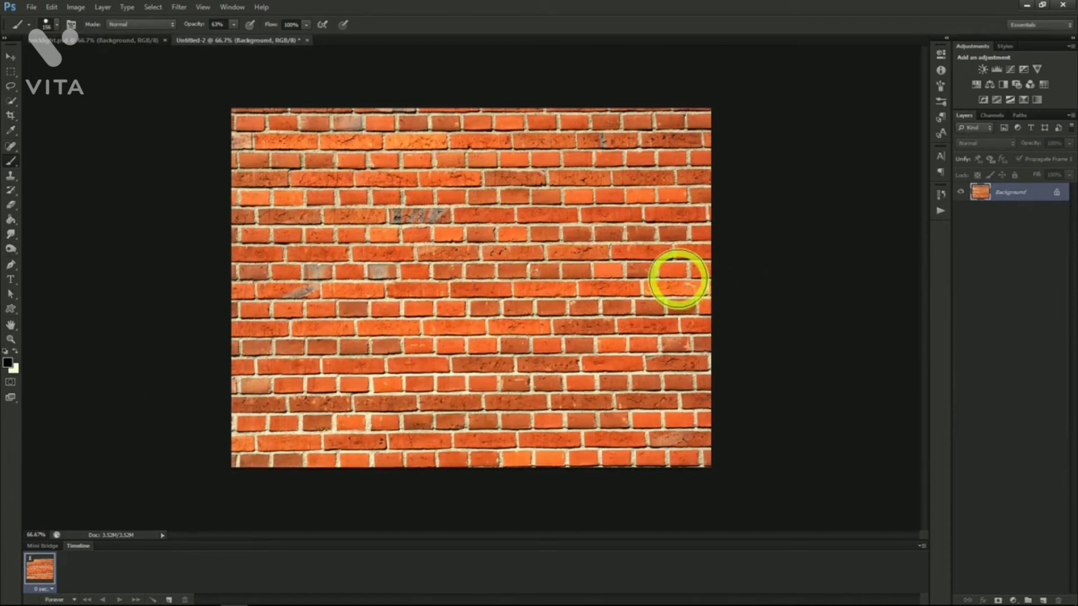
Add the text "Neon" in Segoe Script, reduce its size to about 282 pt and centre it on the brick wall.
left_click(942, 158)
key("t")
left_click(368, 292)
type("Neon")
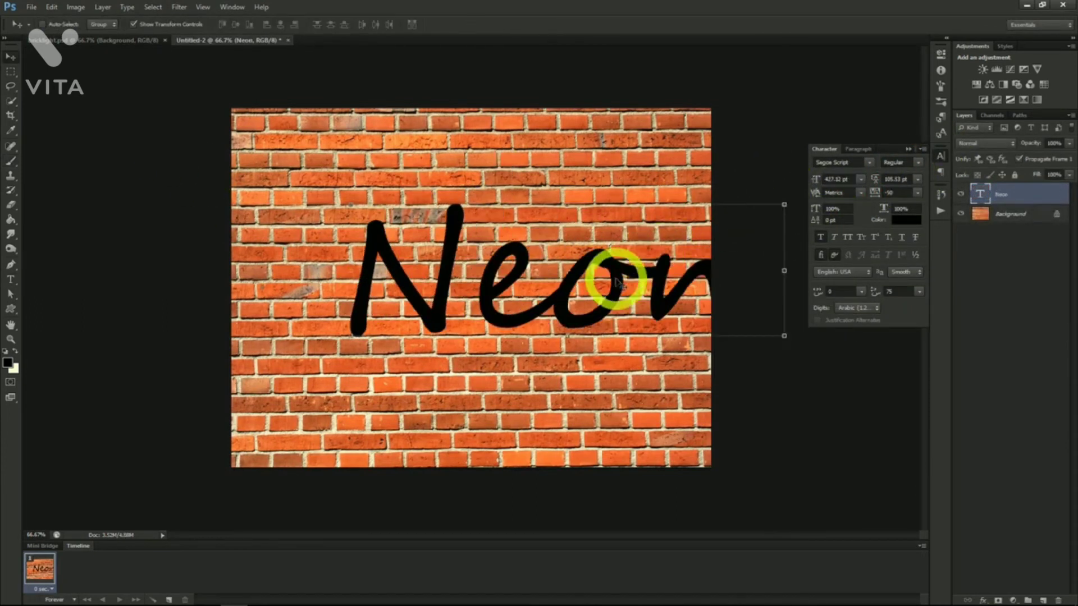
left_click_drag(618, 281, 554, 284)
left_click(806, 179)
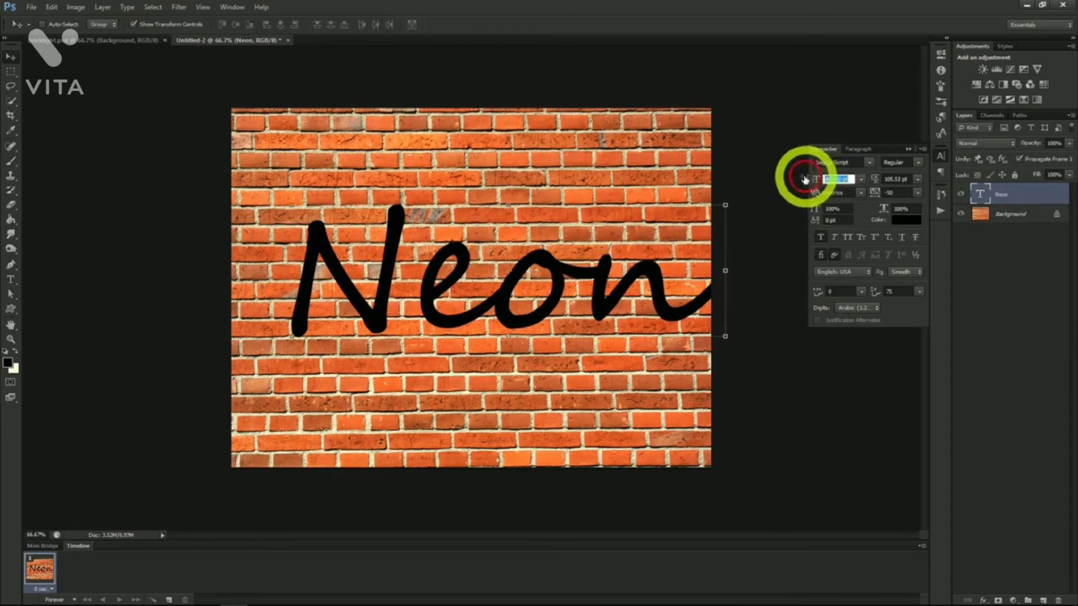
left_click_drag(805, 178, 601, 284)
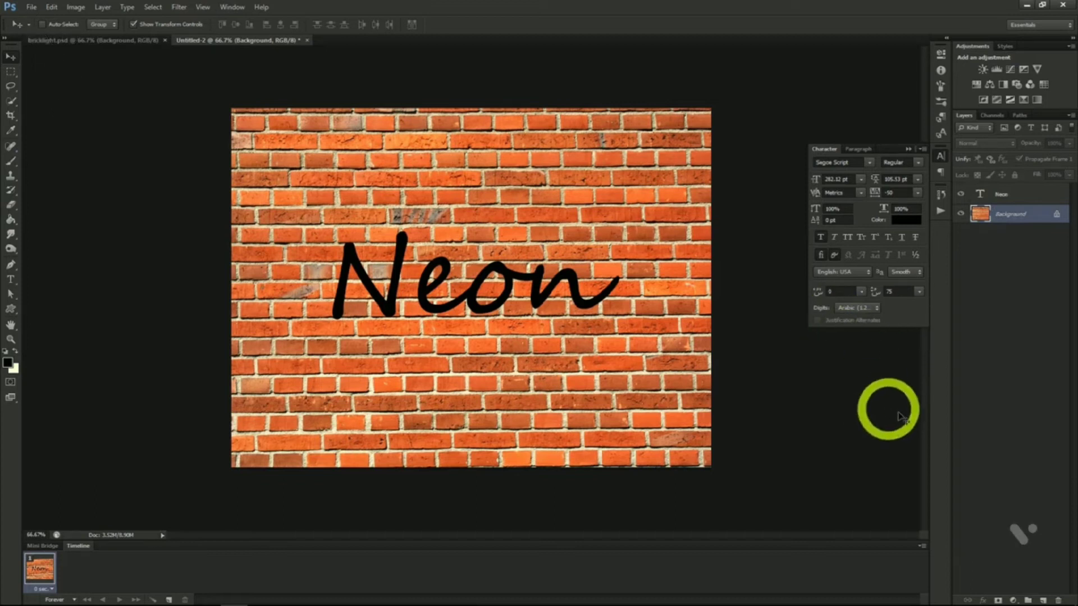
Add a Hue/Saturation adjustment layer above the Background with Saturation -70 and Lightness -87.
left_click(102, 7)
left_click(140, 107)
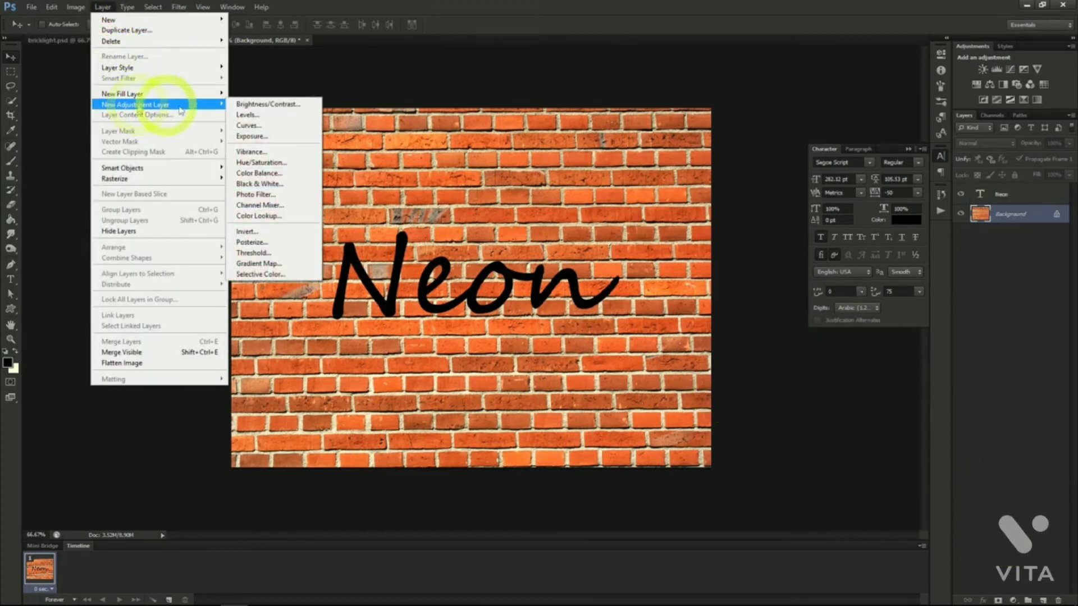
left_click(256, 162)
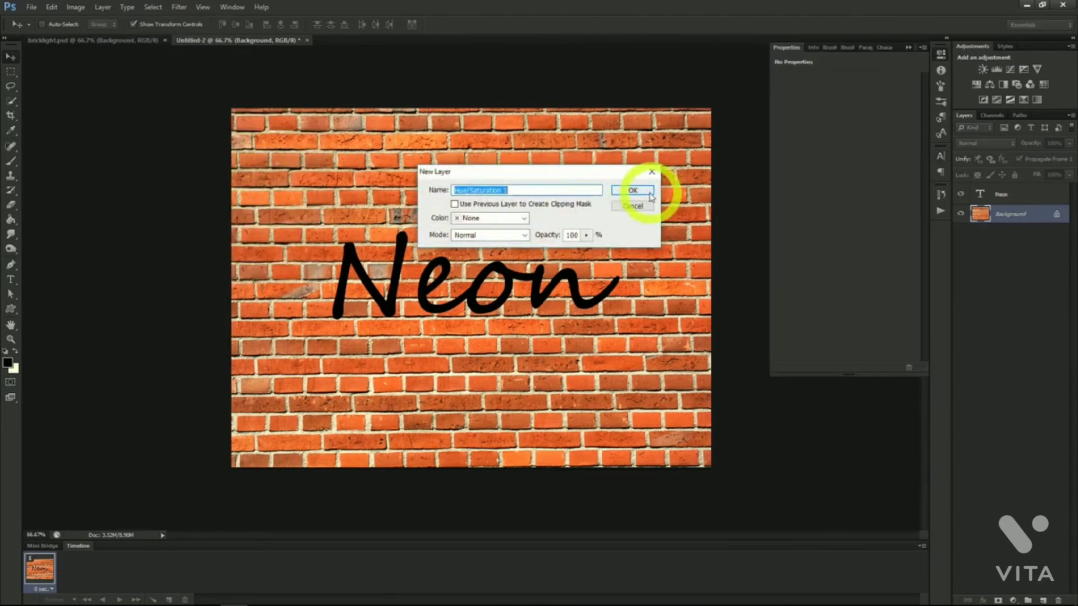
left_click(633, 191)
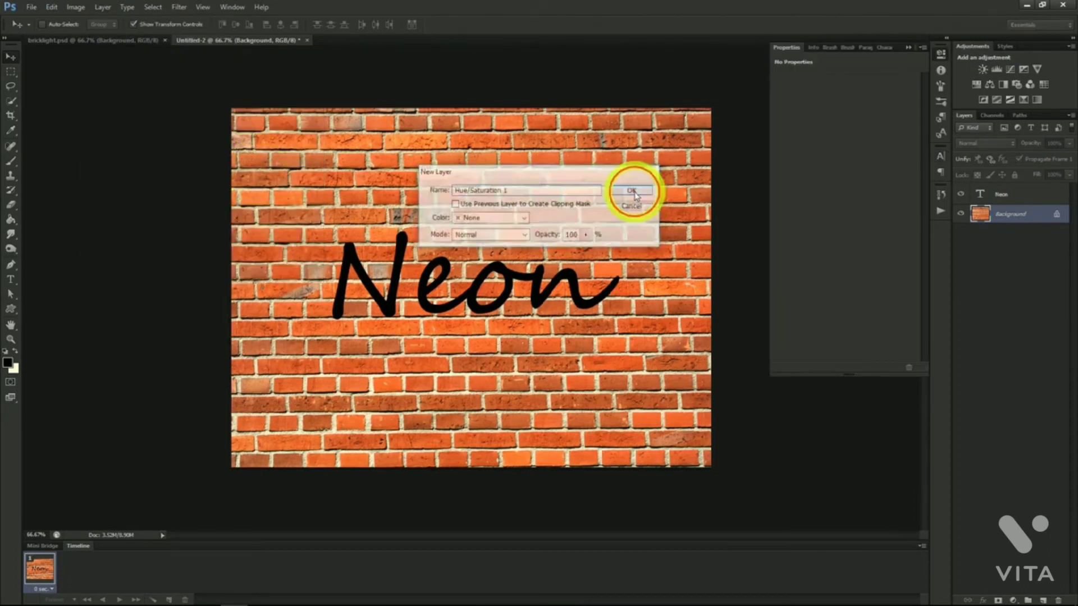
left_click_drag(845, 149, 786, 174)
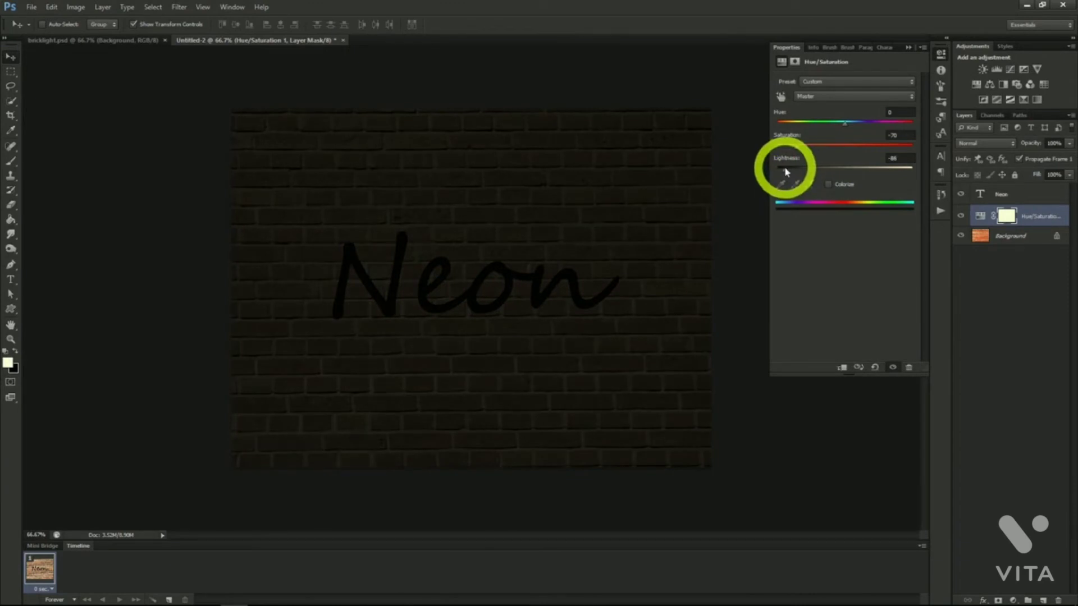
left_click_drag(785, 169, 786, 169)
Add a new layer above the Hue/Saturation adjustment and render the Clouds filter on it.
left_click(1017, 216)
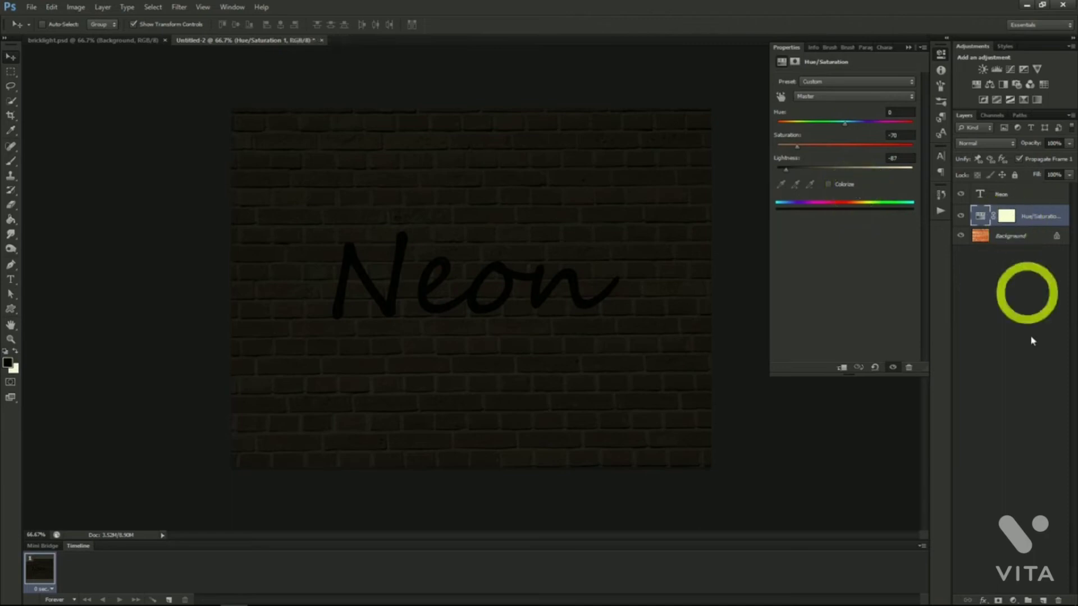
left_click(1043, 598)
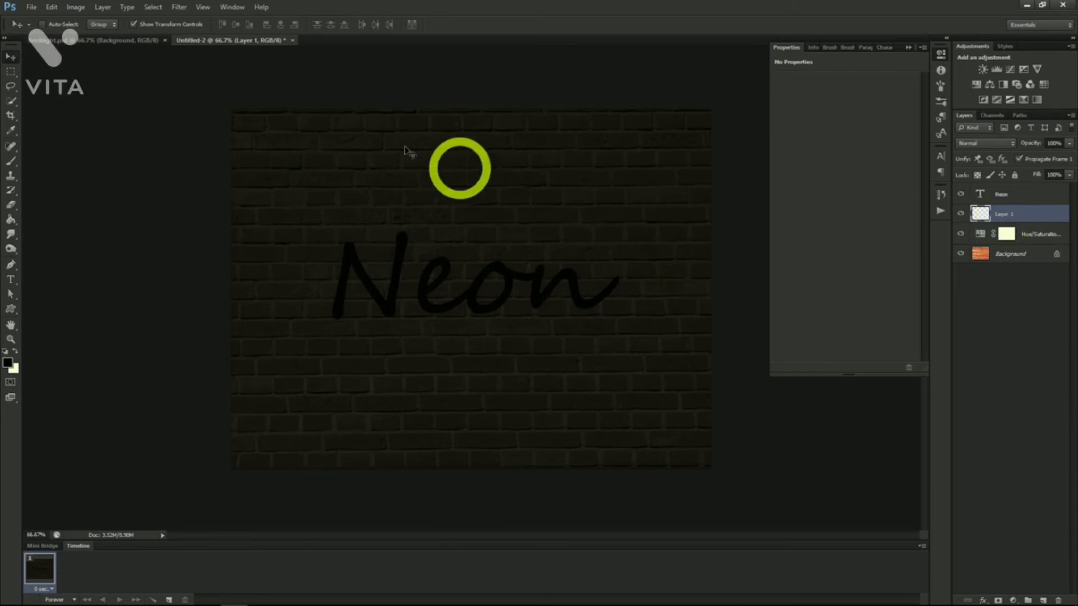
left_click(179, 7)
mouse_move(216, 184)
left_click(335, 184)
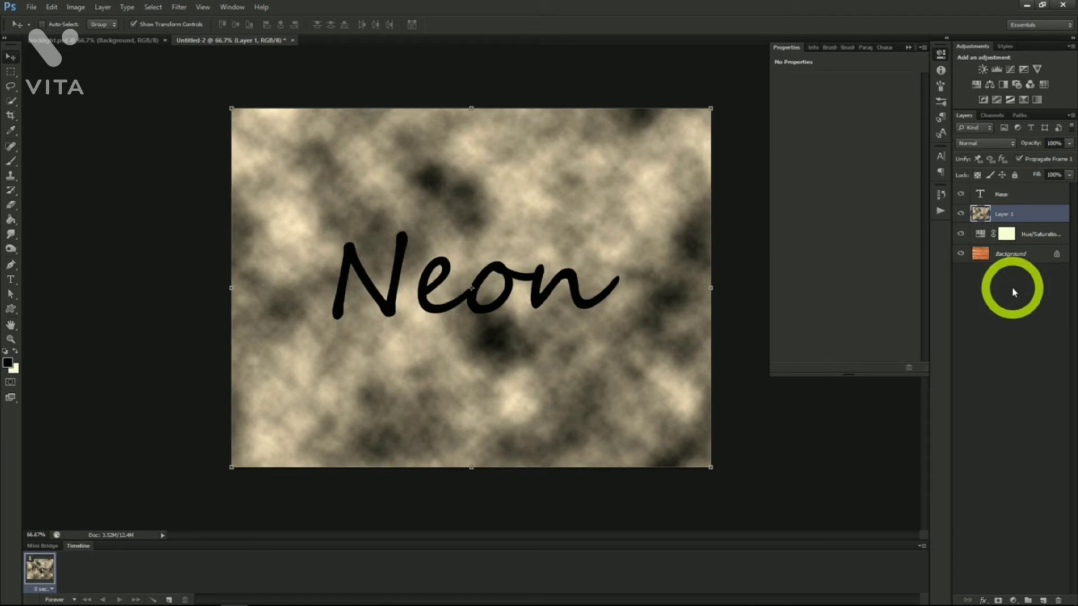
Add a black layer mask to the clouds layer and set its blend mode to Divide.
left_click(998, 599, "alt")
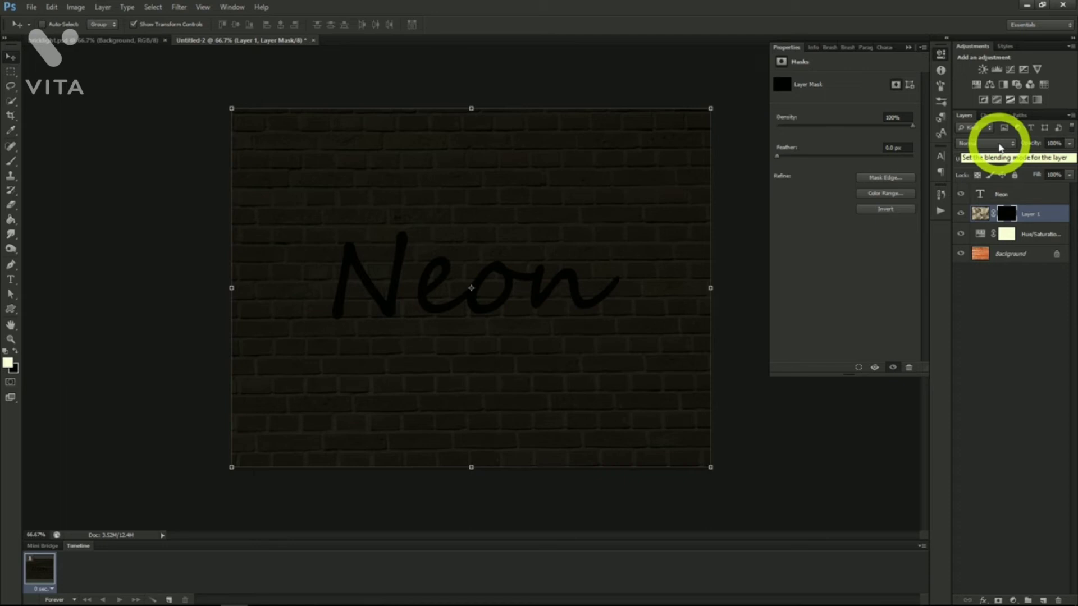
left_click(1000, 147)
left_click(964, 389)
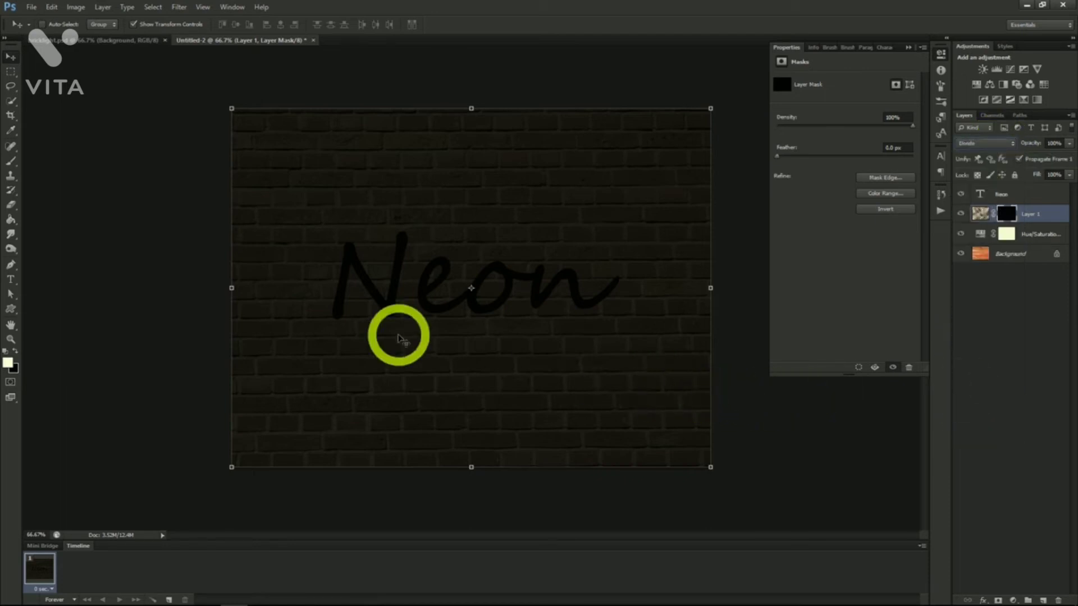
Paint light patches around the Neon text on the clouds layer's mask with a soft 156 px white brush at 50% opacity.
left_click(11, 163)
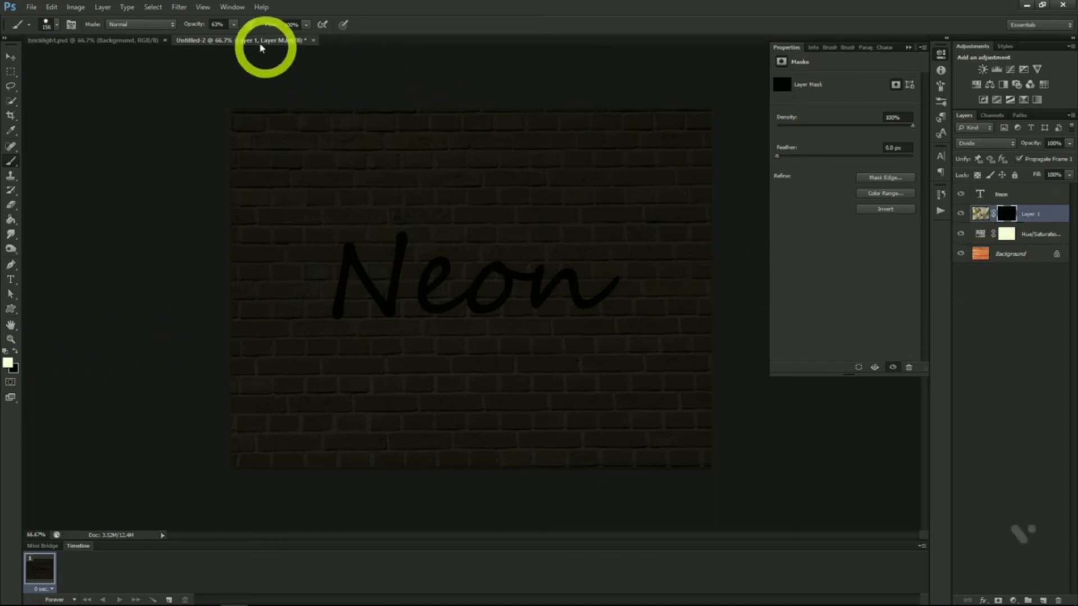
left_click(233, 25)
left_click_drag(231, 41, 228, 38)
left_click(57, 25)
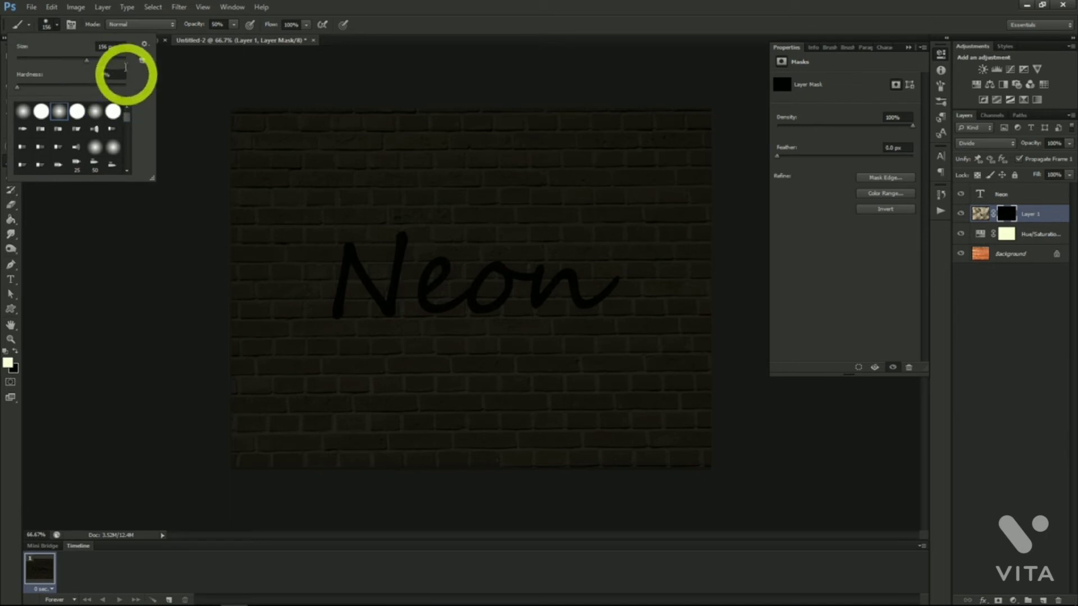
left_click(57, 27)
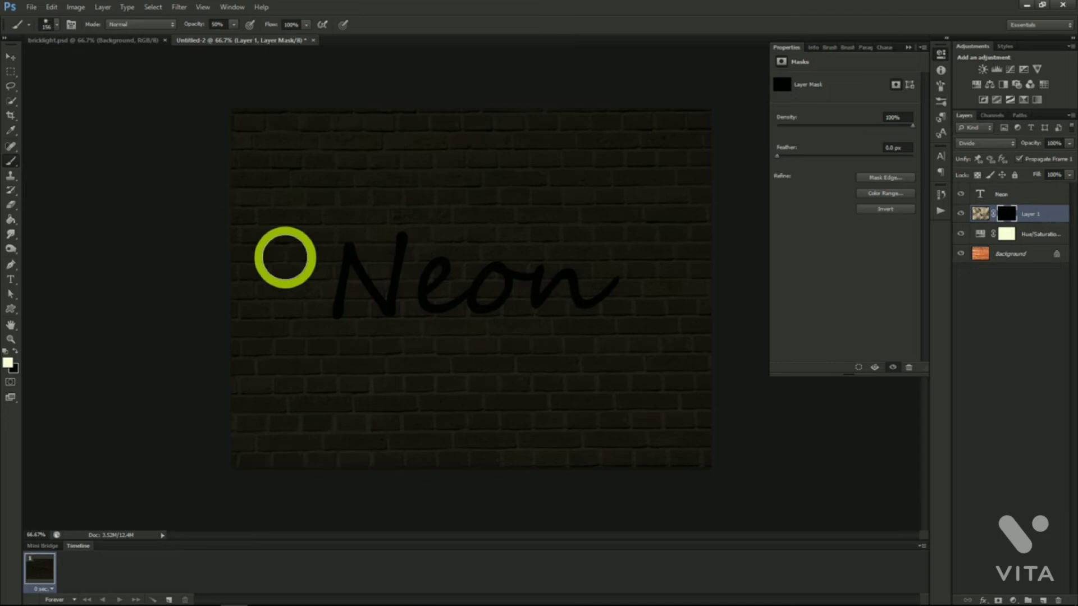
mouse_move(353, 241)
left_mouse_down()
mouse_move(324, 295)
mouse_move(359, 295)
mouse_move(441, 257)
mouse_move(487, 260)
mouse_move(476, 304)
mouse_move(500, 299)
mouse_move(488, 255)
mouse_move(541, 258)
mouse_move(558, 303)
mouse_move(653, 289)
left_mouse_up()
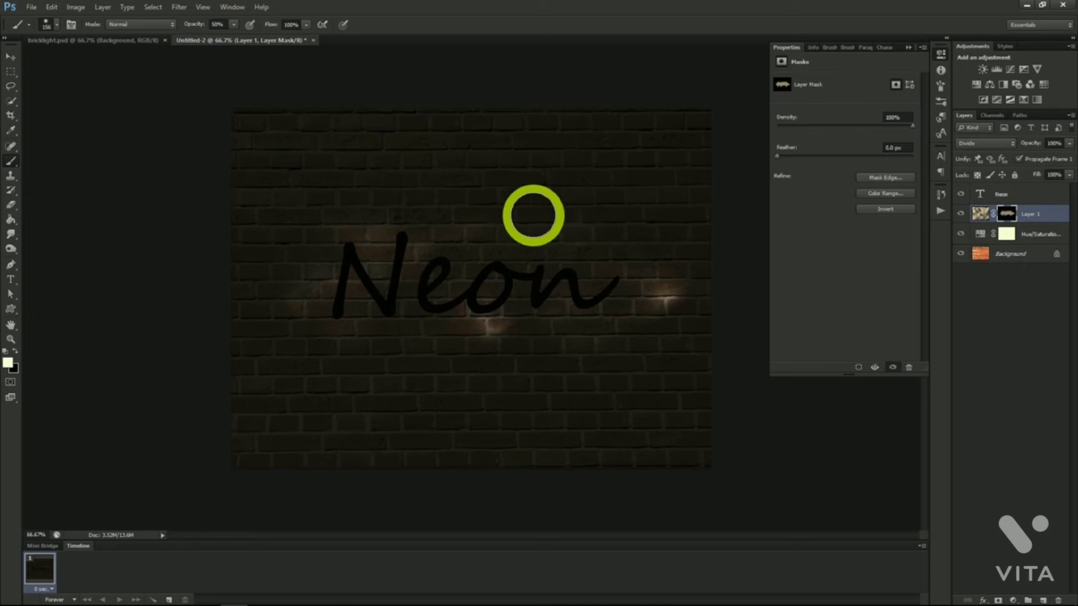
Recolour the Neon text blue and give it a smooth Inner Bevel with Depth 185%, Size 3 px and Soften 16 px.
left_click_drag(1011, 191, 938, 188)
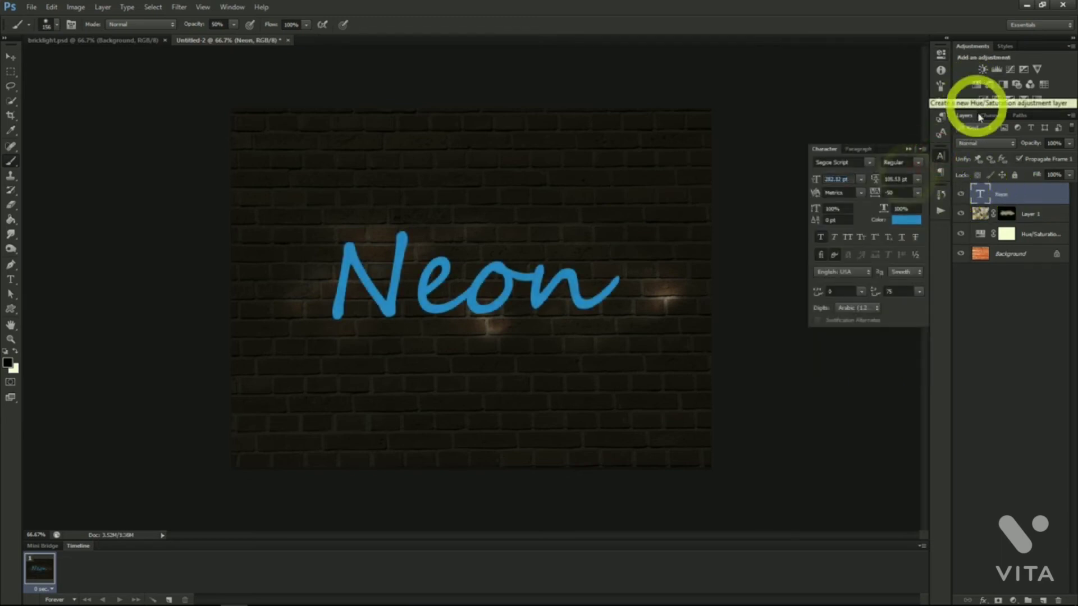
right_click(1001, 188)
left_click(960, 203)
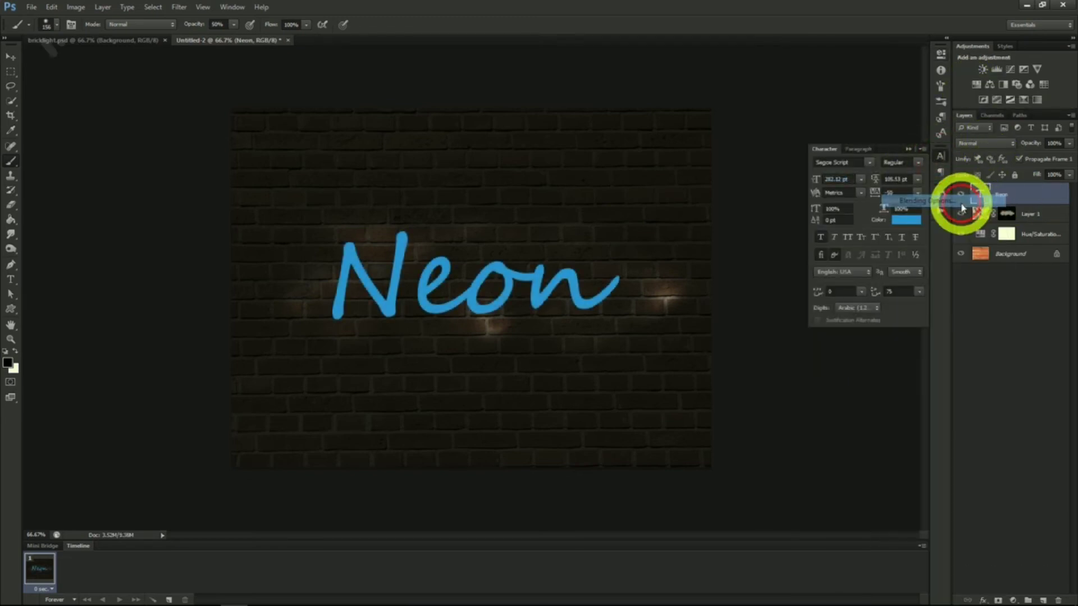
left_click(681, 167)
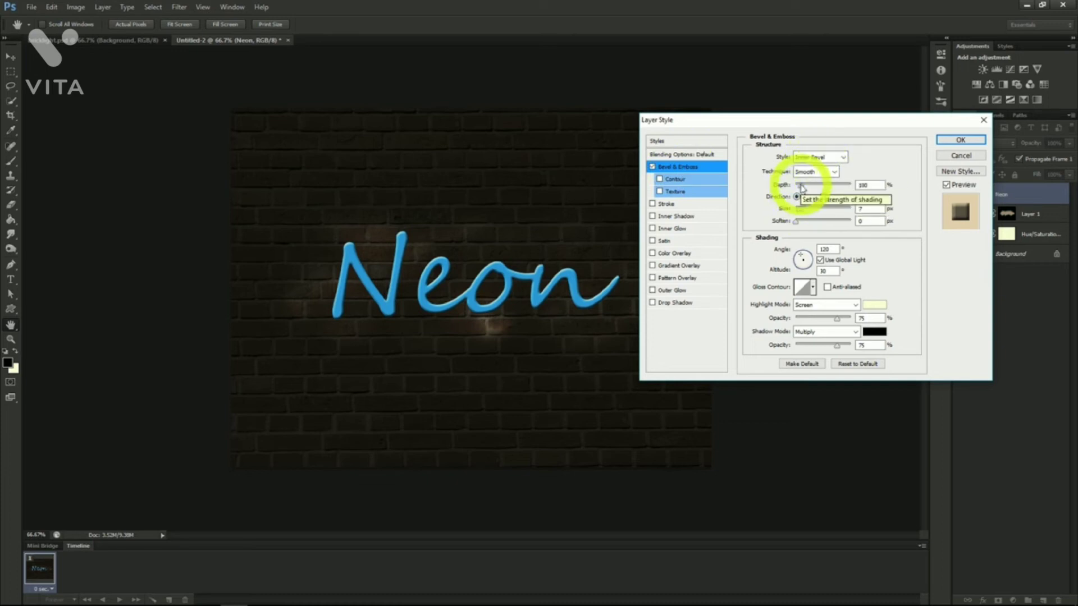
left_click_drag(801, 187, 804, 190)
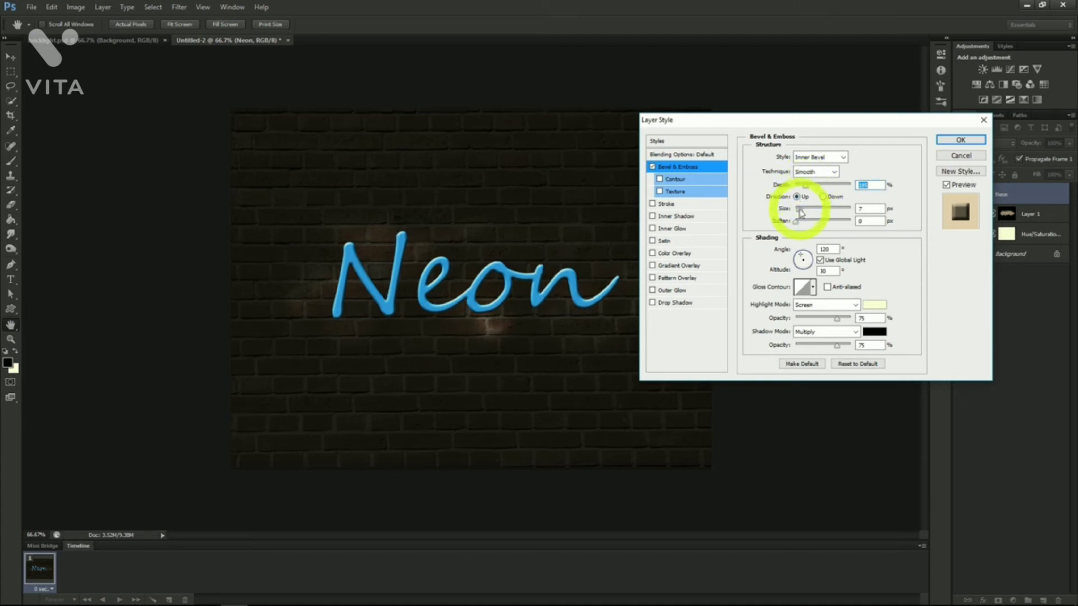
left_click_drag(800, 211, 854, 223)
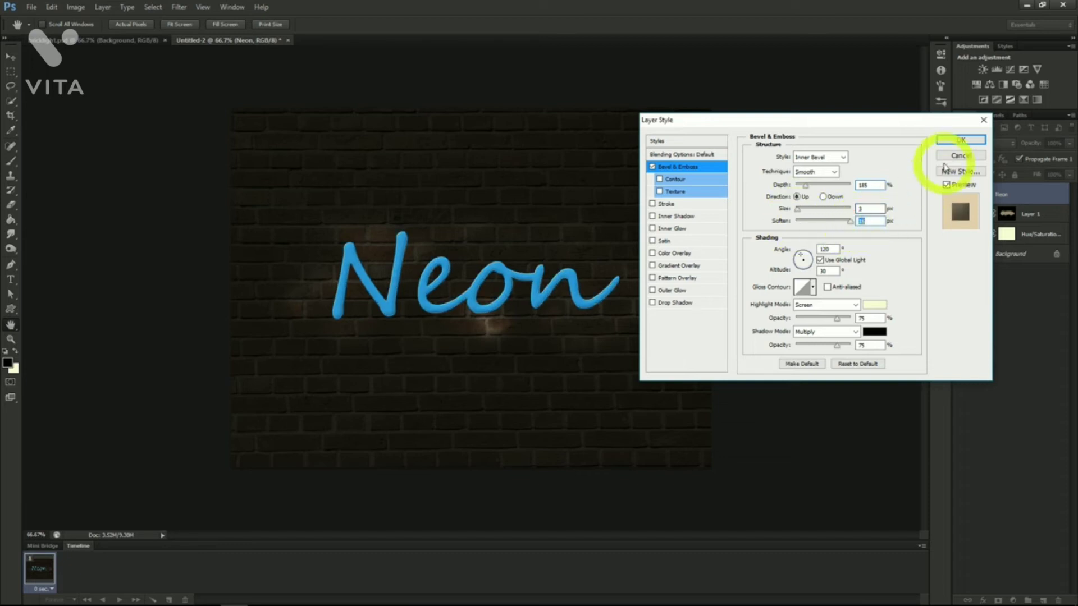
Add an Inner Shadow to the Neon text in Multiply mode with 40% opacity, 5 px distance and a small size.
left_click(672, 217)
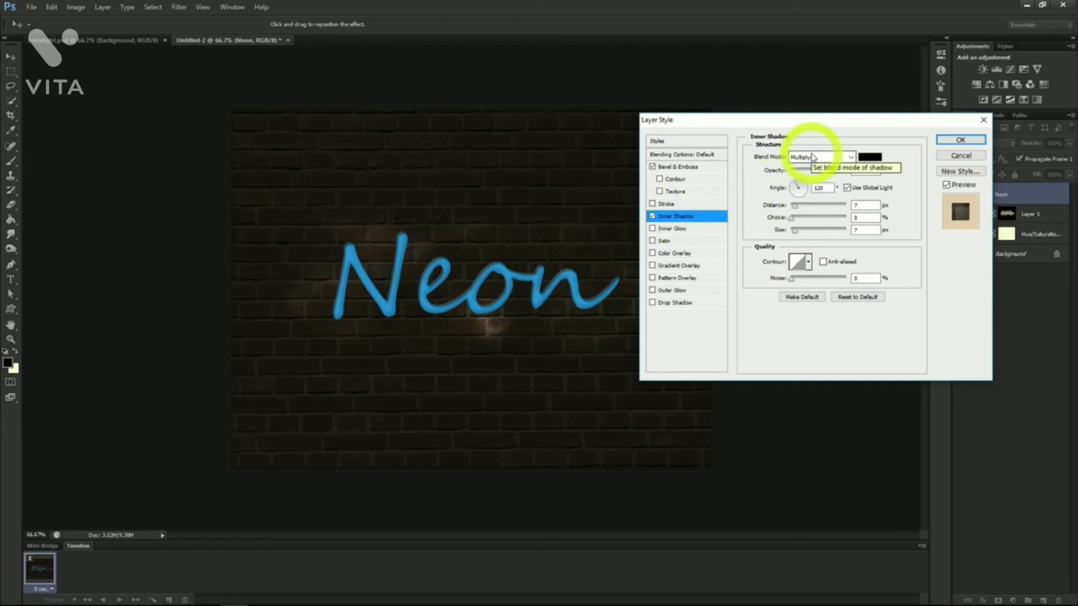
left_click_drag(834, 171, 816, 174)
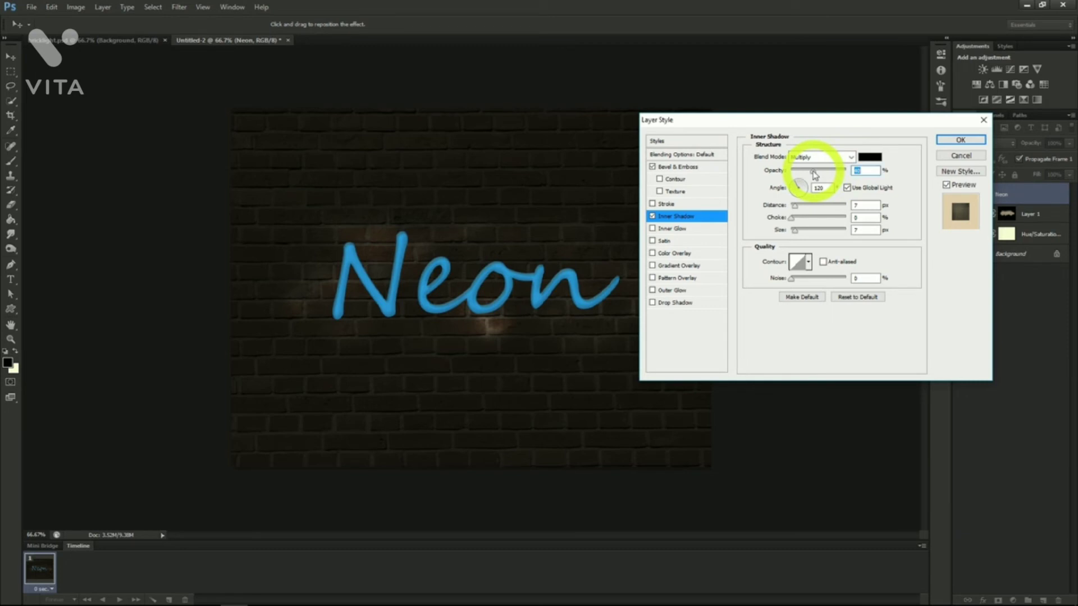
left_click(794, 205)
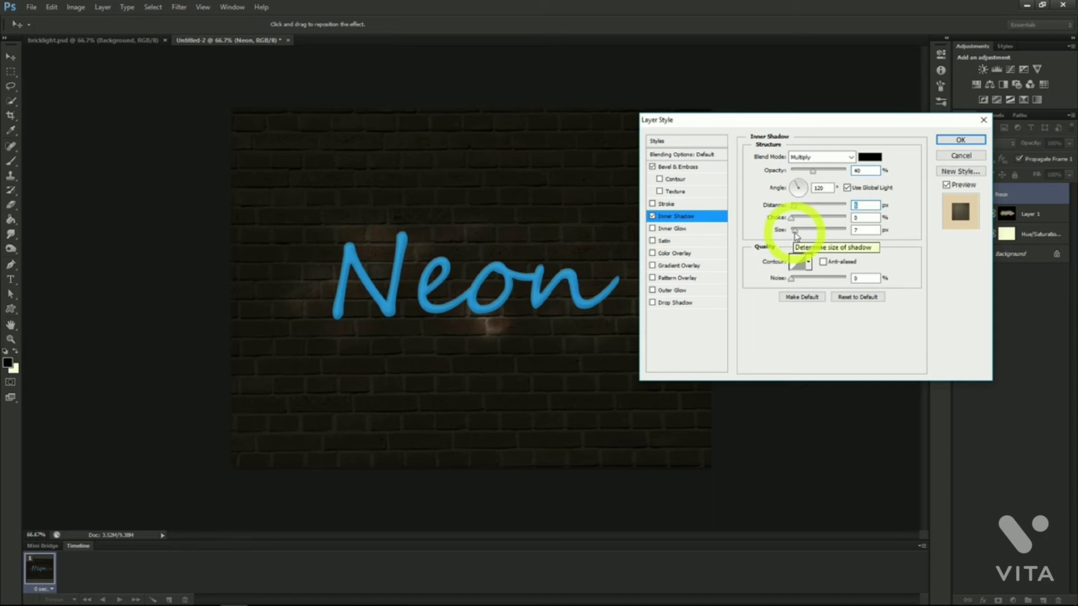
left_click(794, 230)
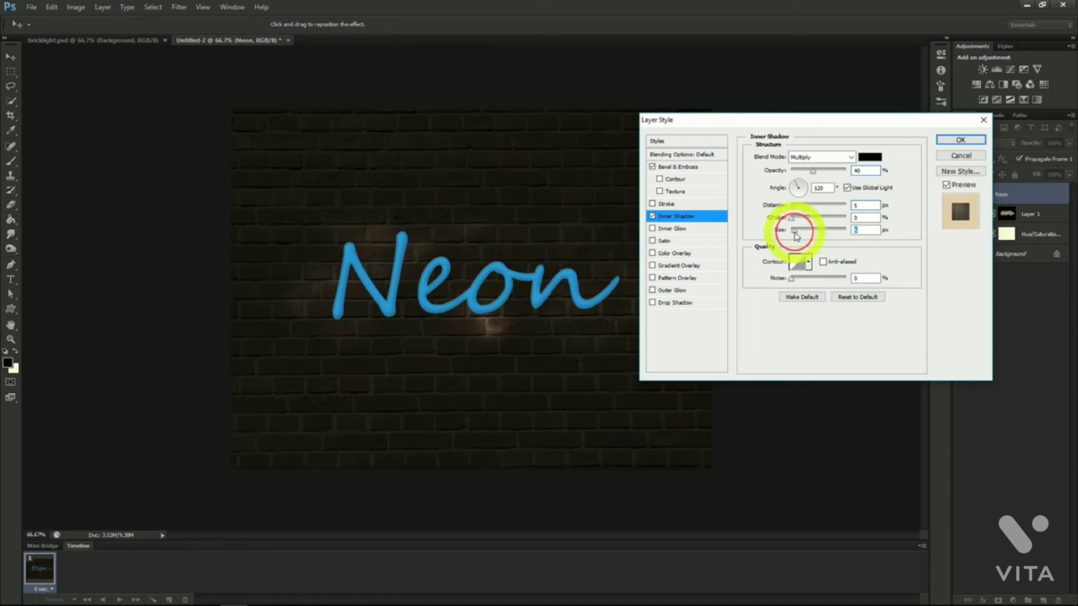
Add an Inner Glow to the Neon text with Screen blending, 75% opacity and Center as source, and apply the layer style.
left_click(677, 229)
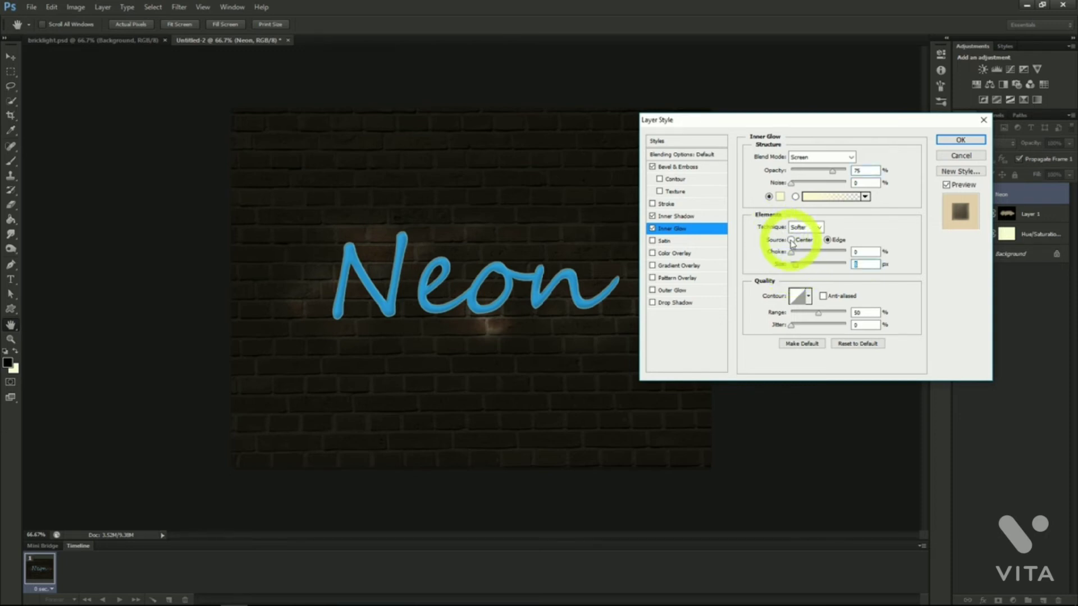
left_click(792, 241)
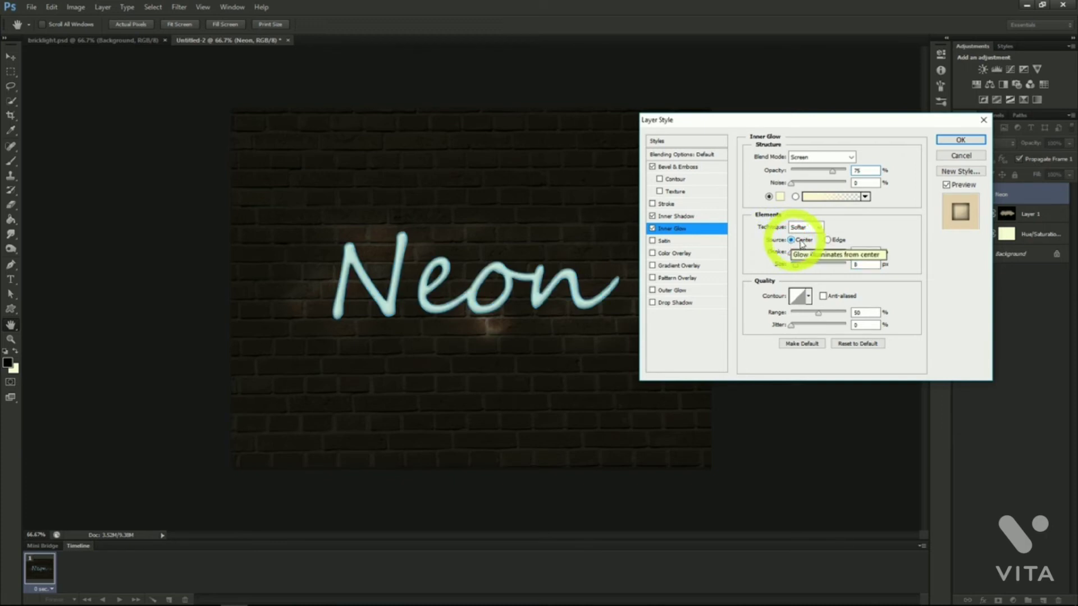
left_click(961, 139)
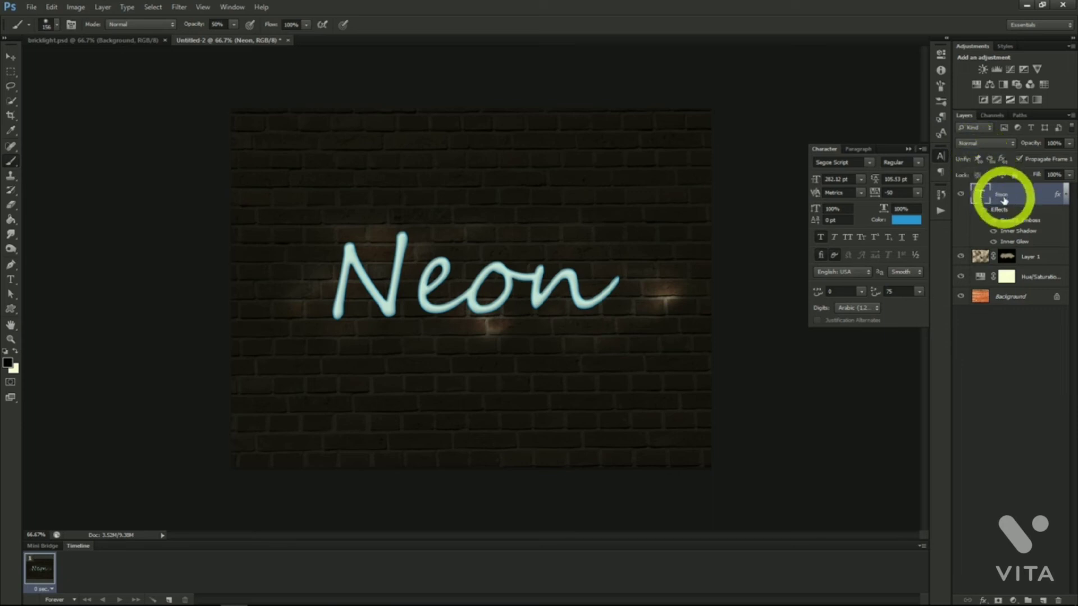
Duplicate the Neon text layer and move the copy below the original.
right_click(1005, 202)
left_click(948, 216)
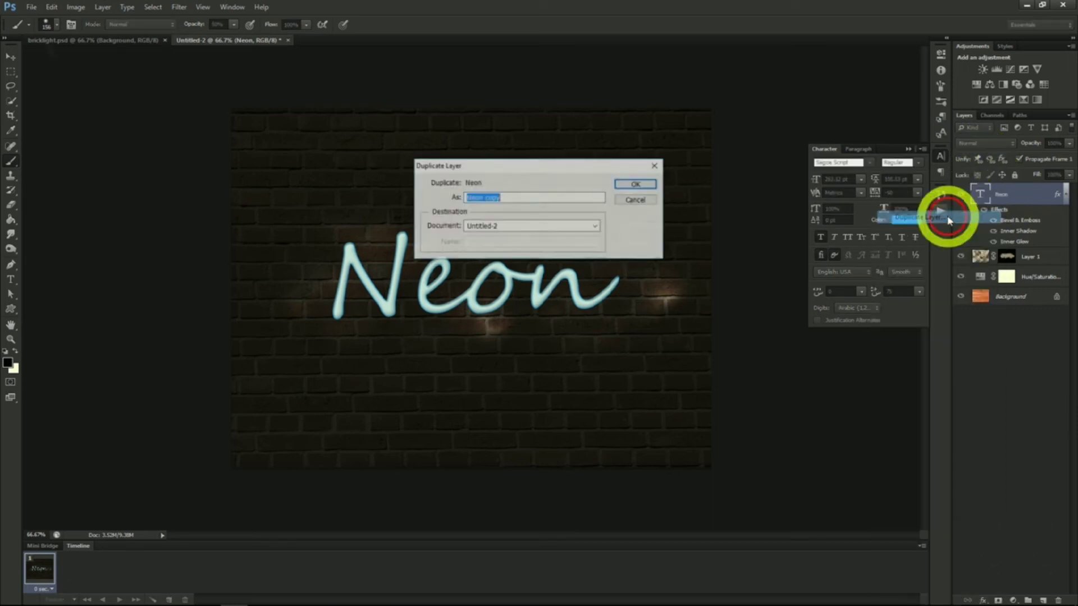
left_click(637, 184)
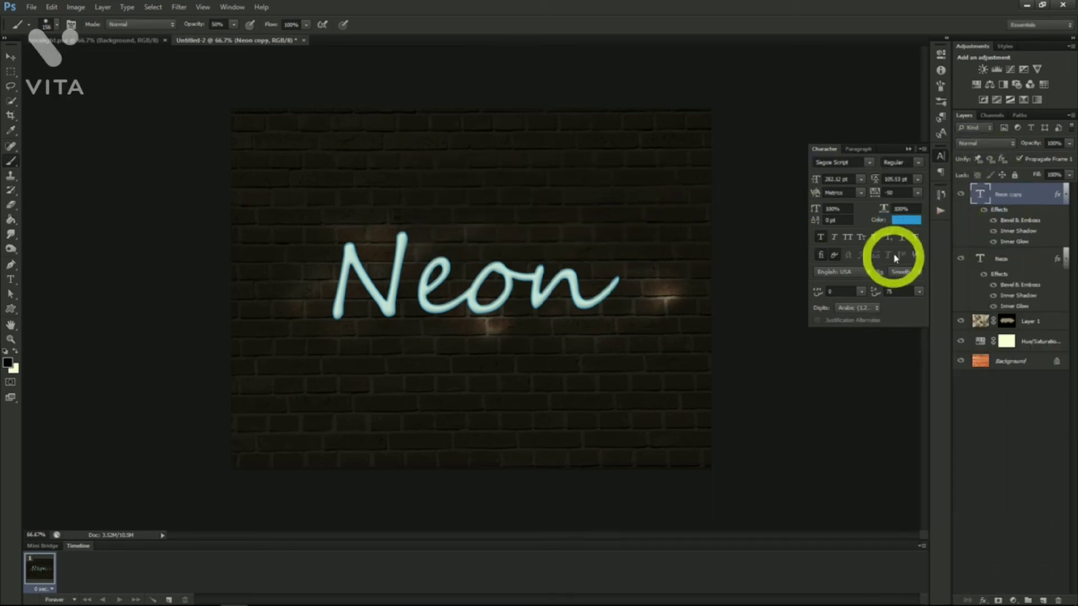
left_click_drag(1006, 193, 1014, 302)
Convert the Neon copy to a smart object and apply a Gaussian Blur with a radius of about 11 px.
right_click(999, 259)
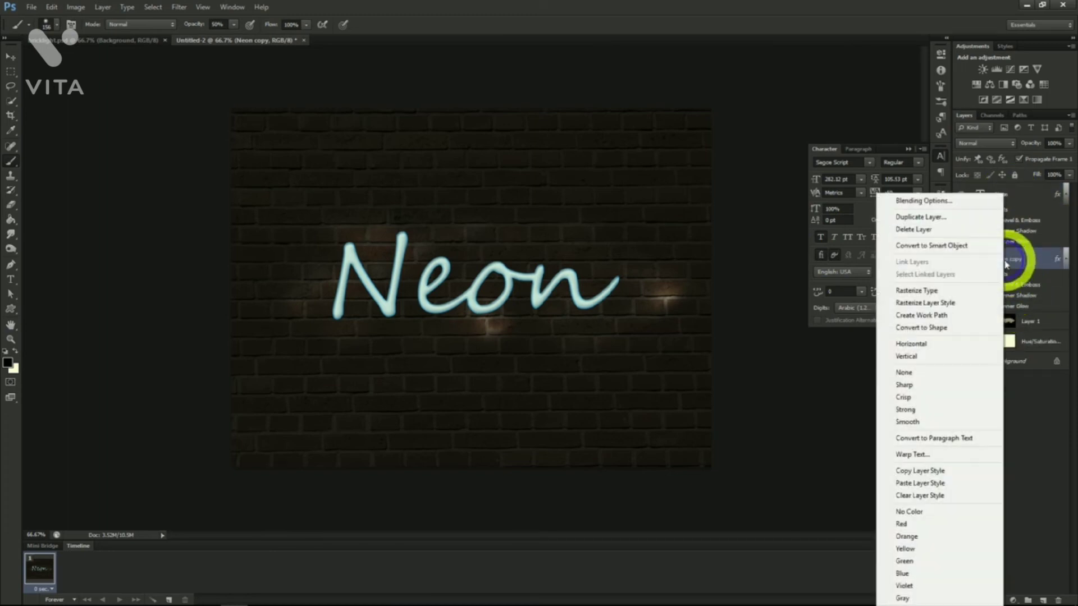
left_click(953, 247)
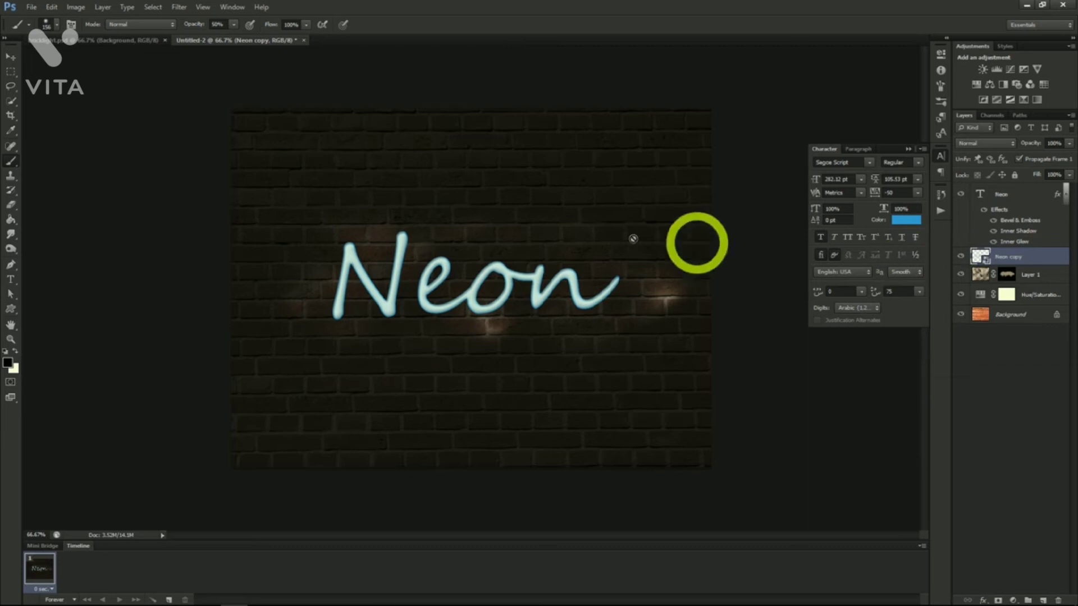
left_click(189, 9)
mouse_move(207, 134)
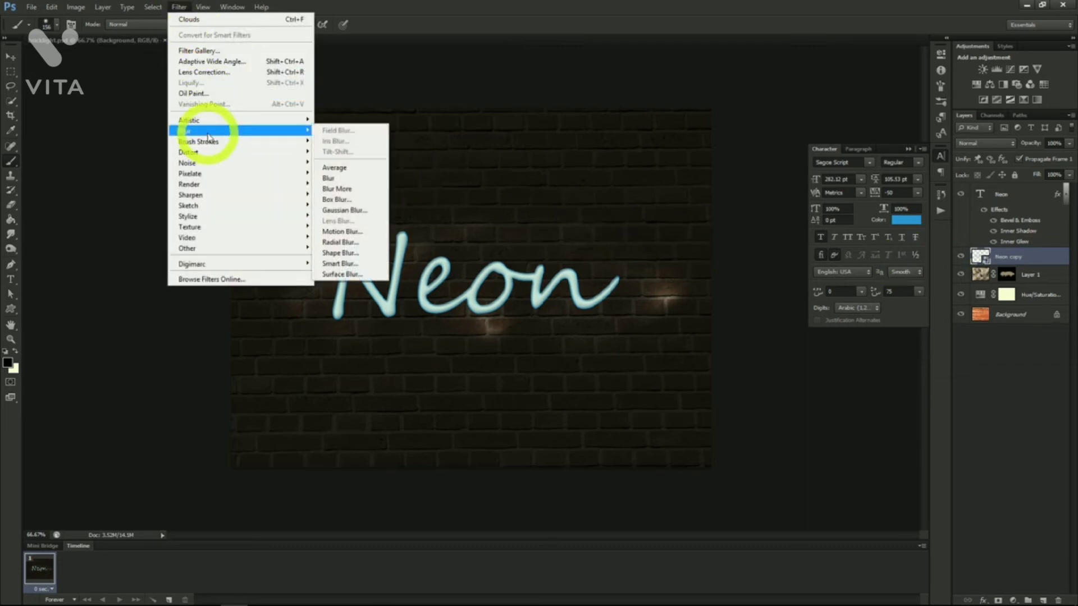
left_click(342, 211)
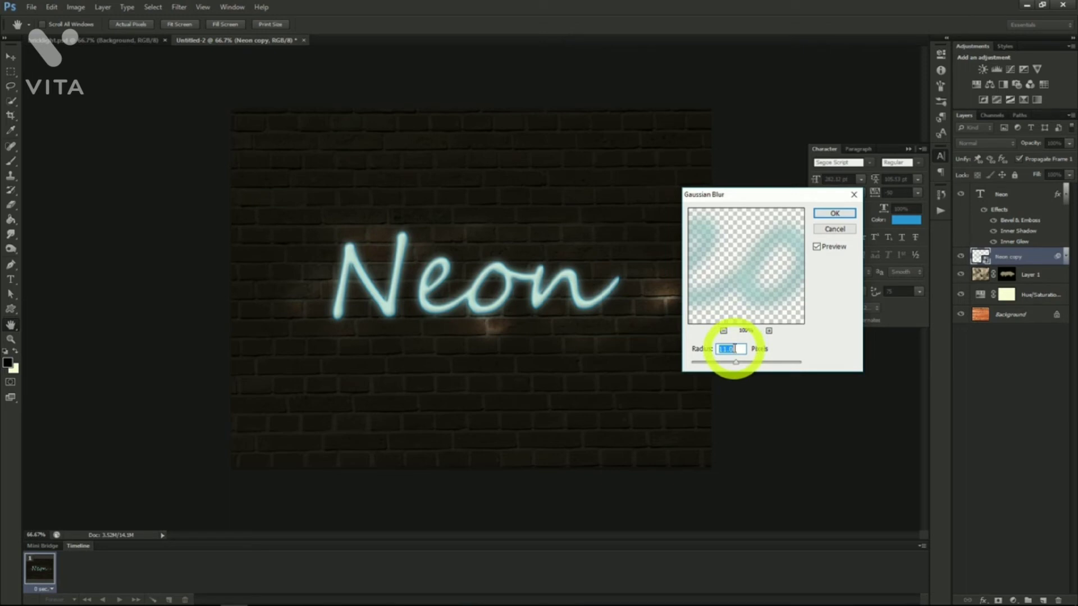
left_click(831, 213)
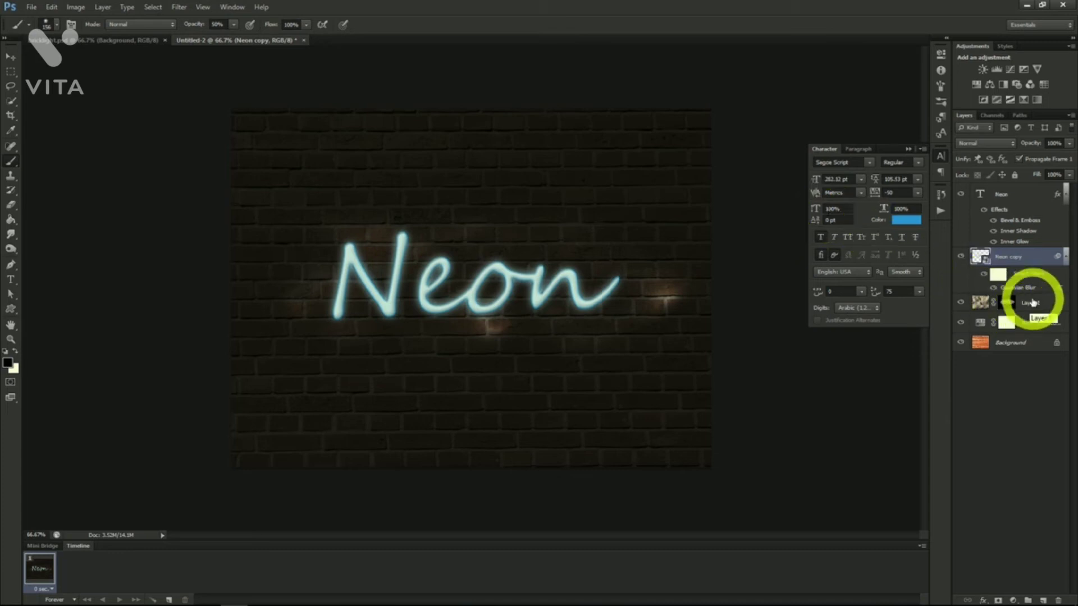
Add a new layer directly above Layer 1 and set up a hard round brush at 13 px.
left_click(1031, 302)
left_click(1043, 601)
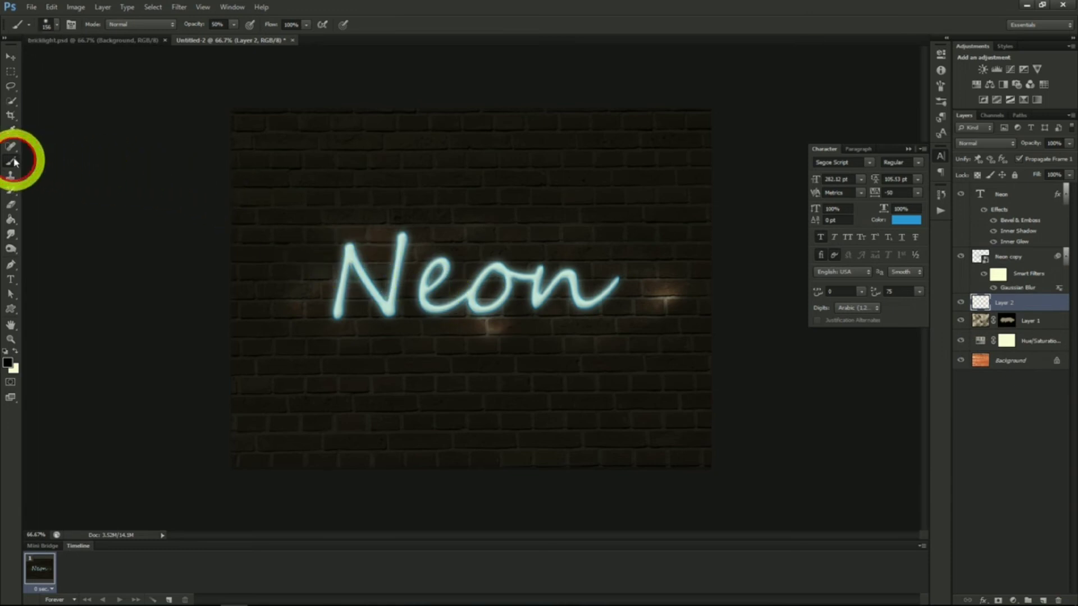
left_click(55, 32)
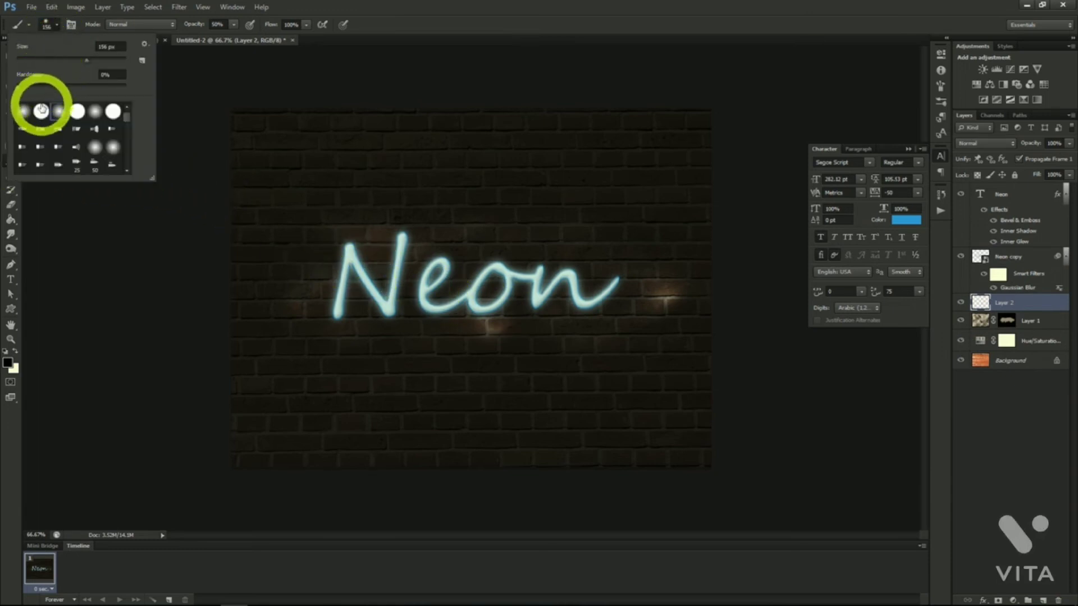
left_click(58, 27)
left_click(59, 28)
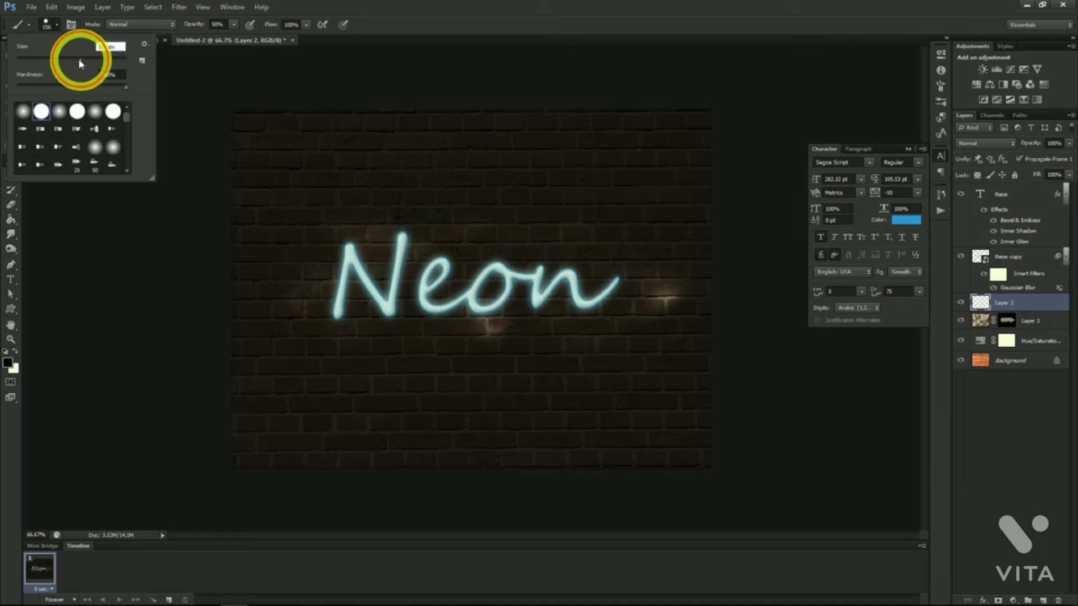
left_click_drag(37, 62, 33, 62)
key("Return")
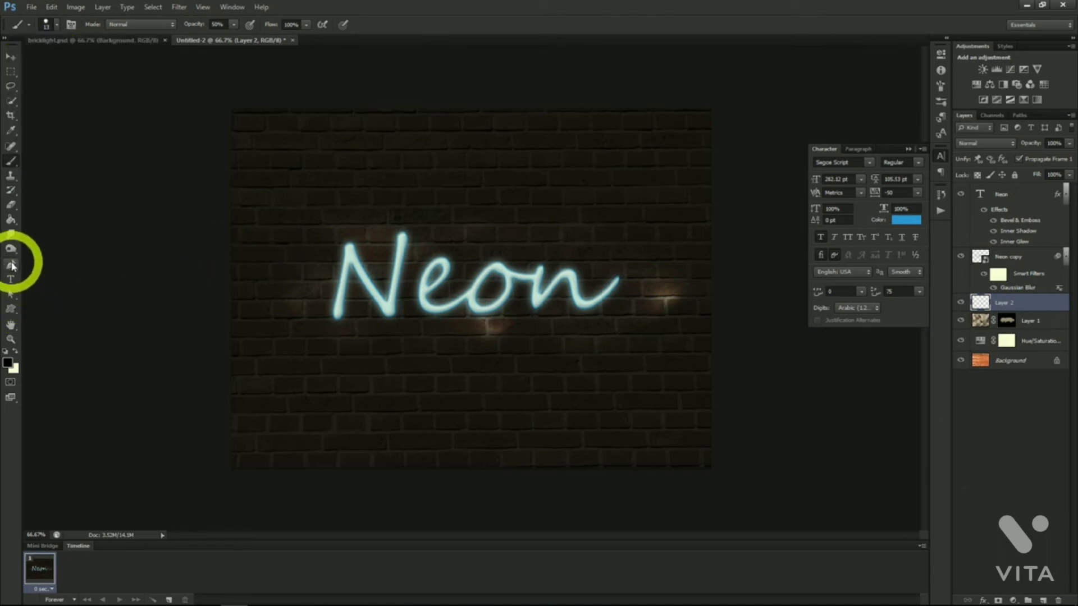
Stroke a wavy Pen path drawn through the Neon lettering using the Brush with Simulate Pressure, and delete the path.
left_click(11, 265)
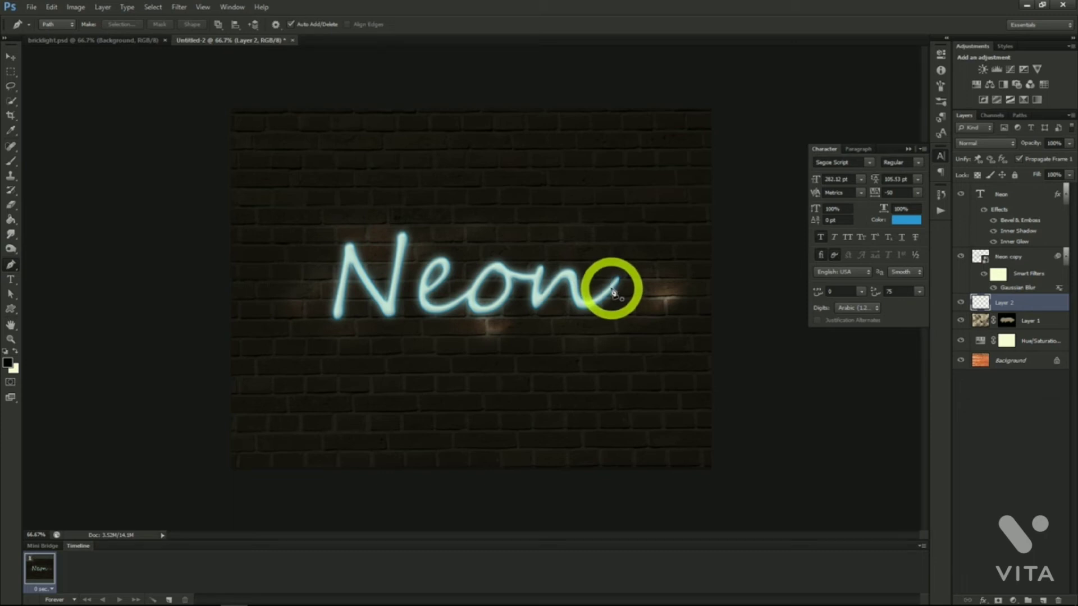
left_click_drag(614, 292, 544, 290)
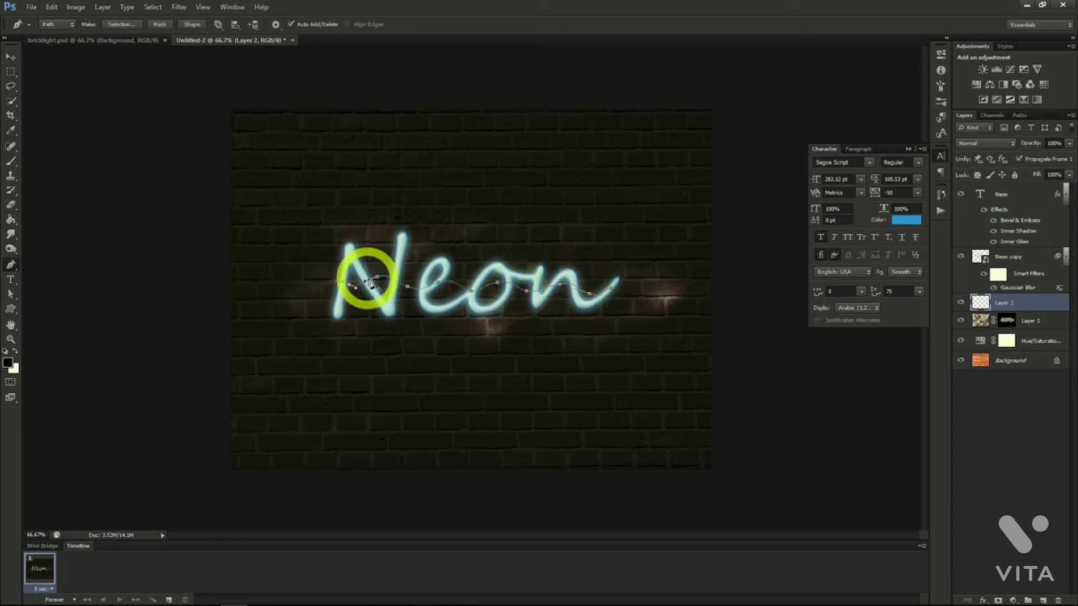
right_click(372, 284)
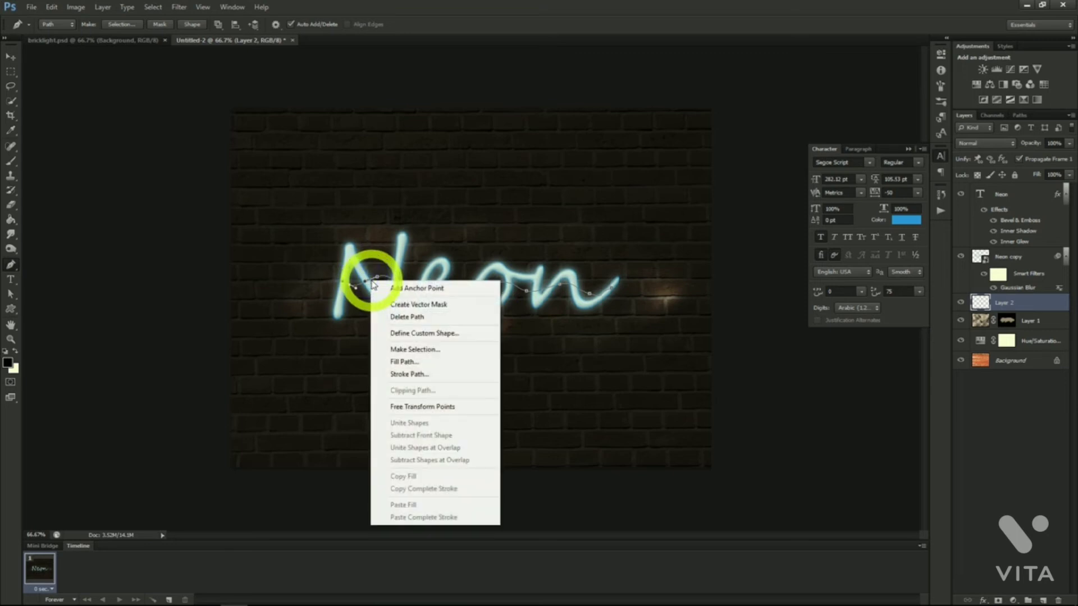
left_click(413, 375)
left_click(413, 375)
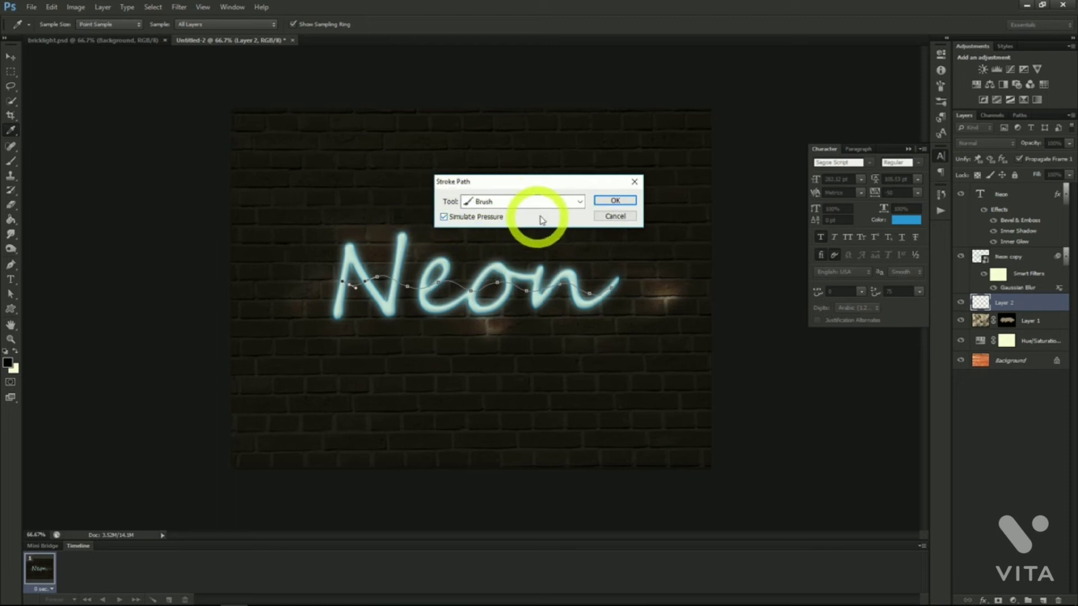
left_click(614, 201)
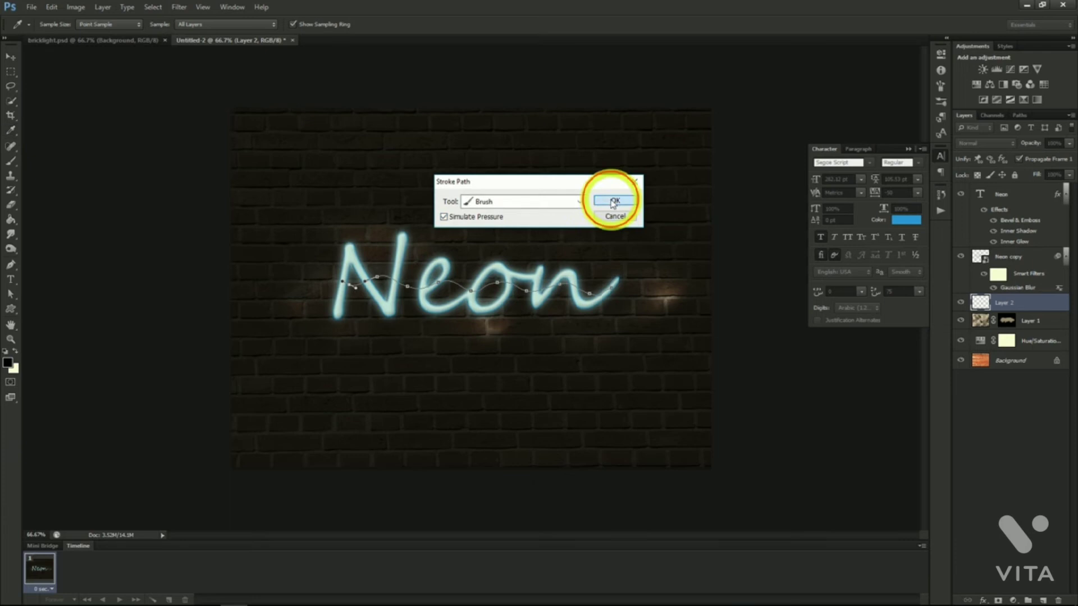
right_click(498, 286)
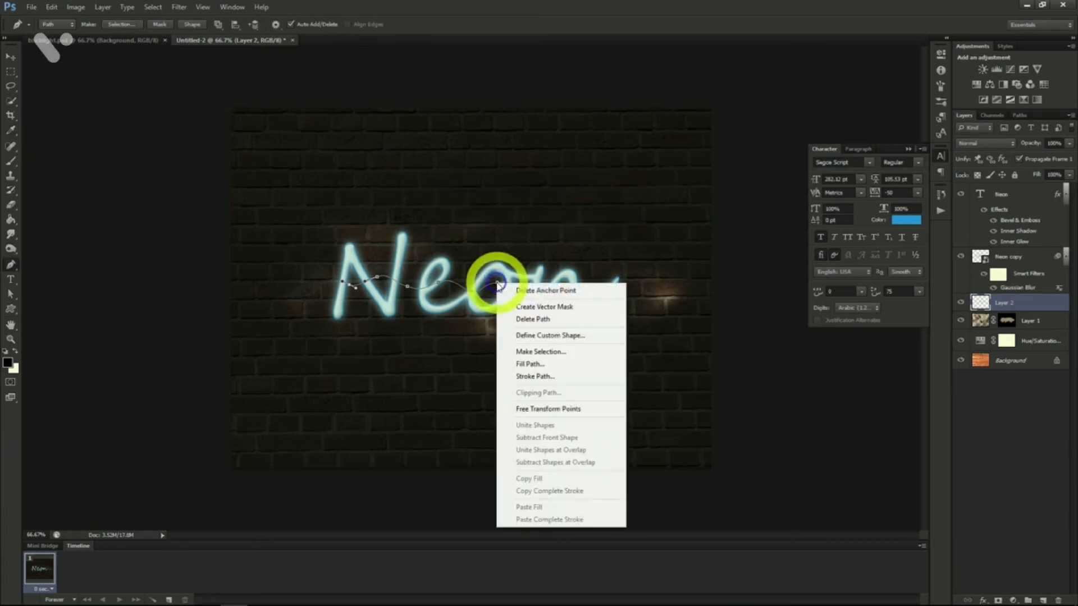
left_click(533, 321)
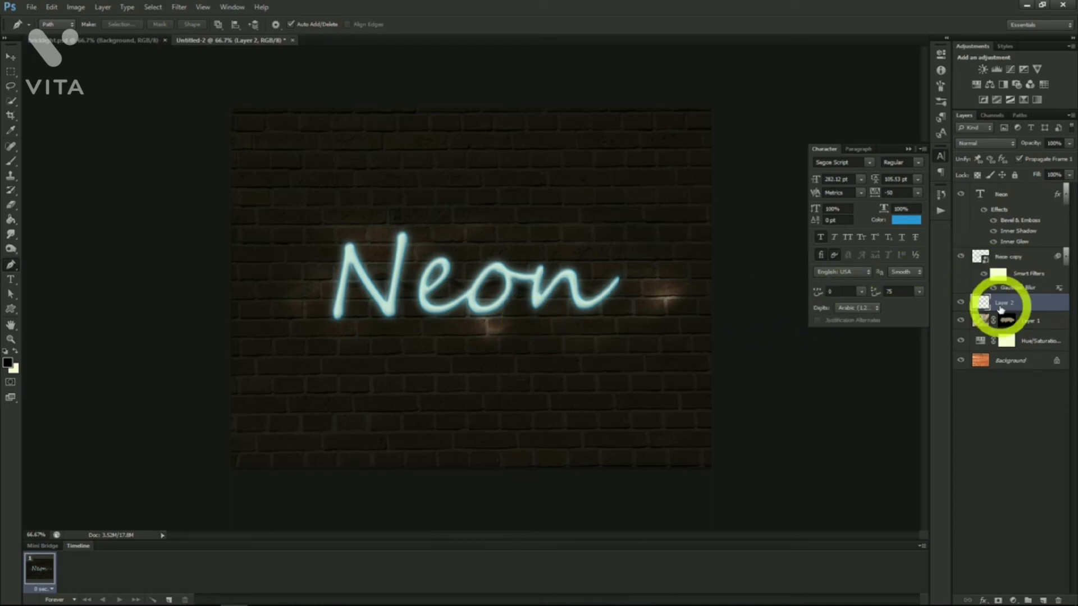
Apply a smooth Inner Bevel to the wavy-line layer with 245% depth, 0 px size and a slight soften.
right_click(1003, 307)
left_click(922, 224)
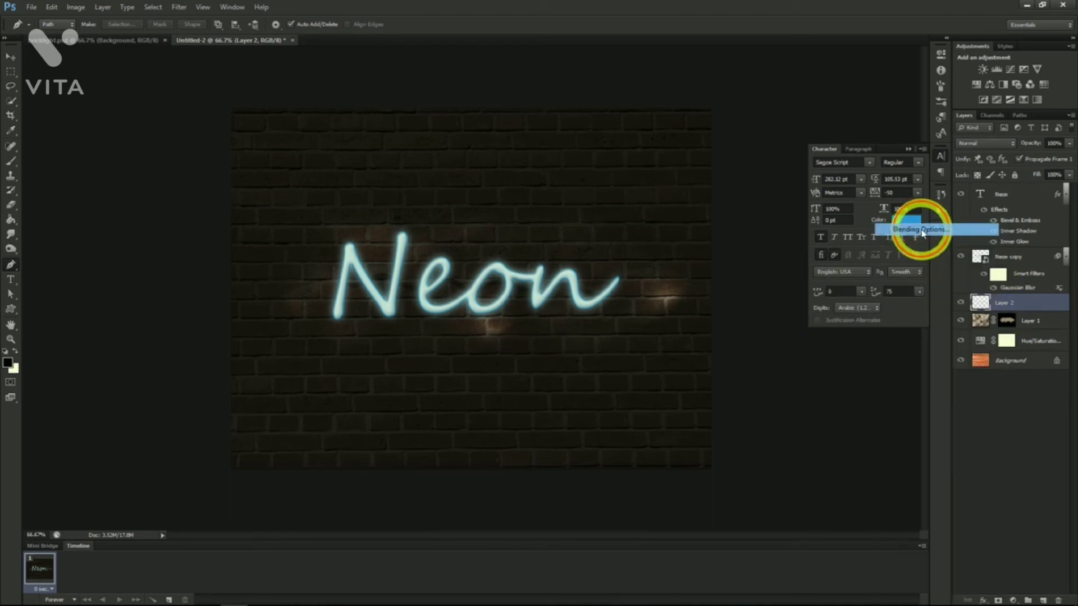
left_click(682, 166)
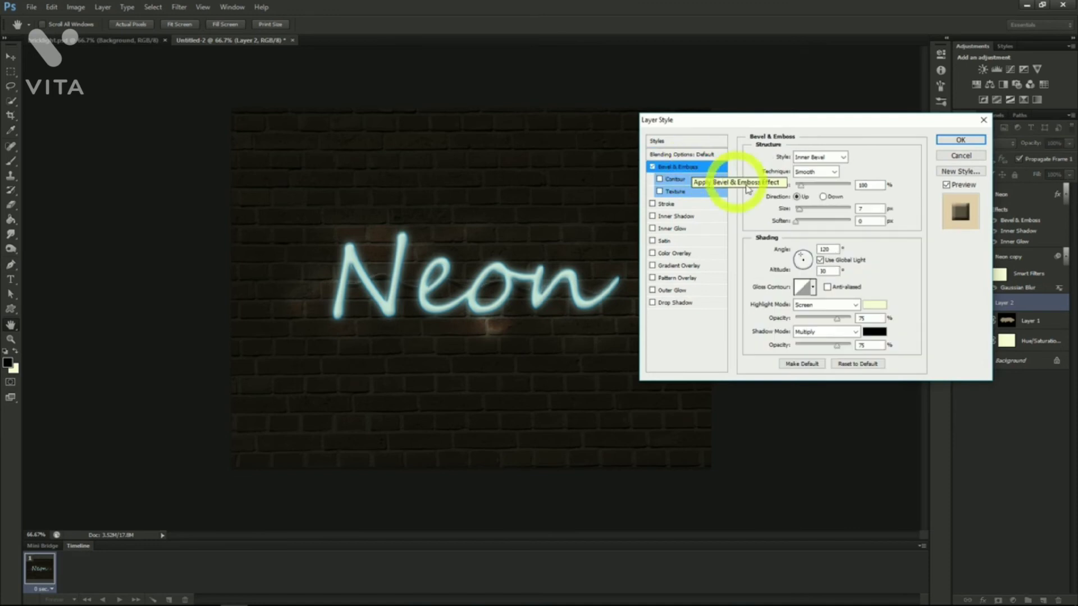
left_click_drag(805, 188, 809, 189)
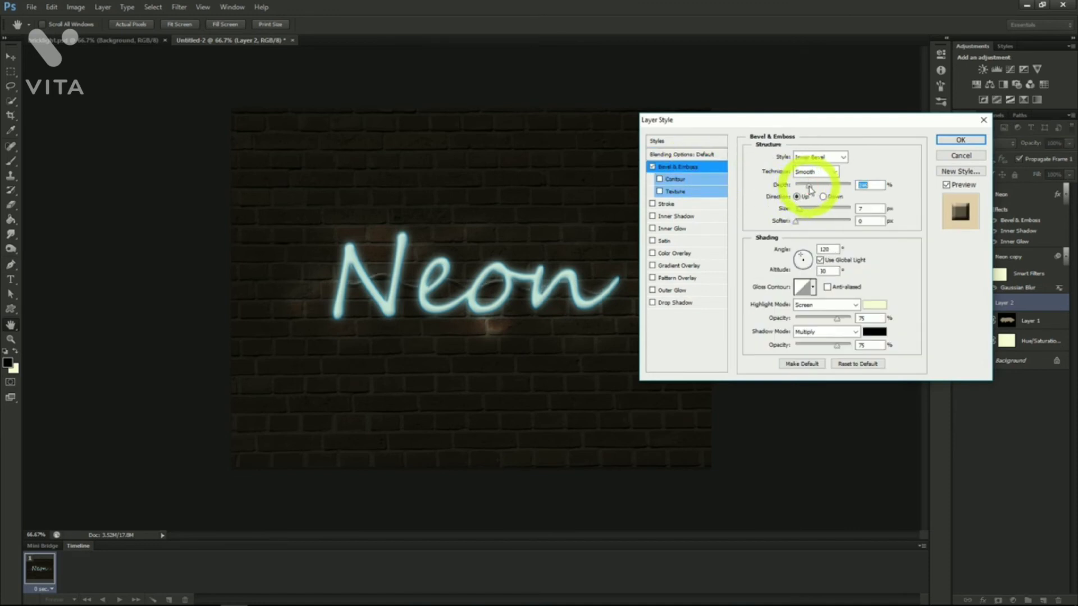
mouse_move(800, 211)
left_mouse_down()
mouse_move(787, 214)
mouse_move(801, 227)
left_mouse_up()
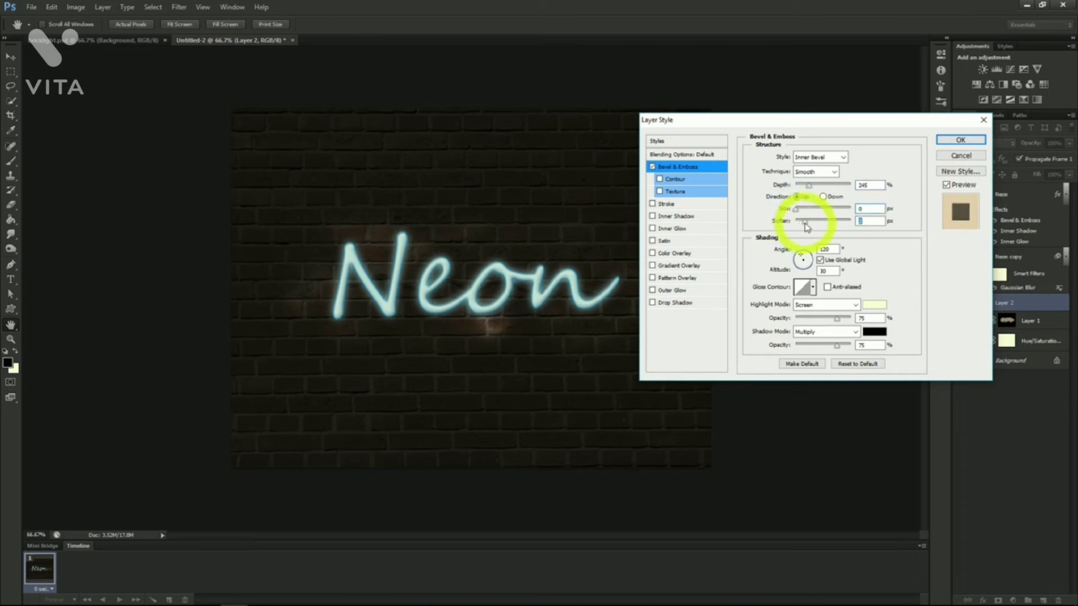
left_click(960, 139)
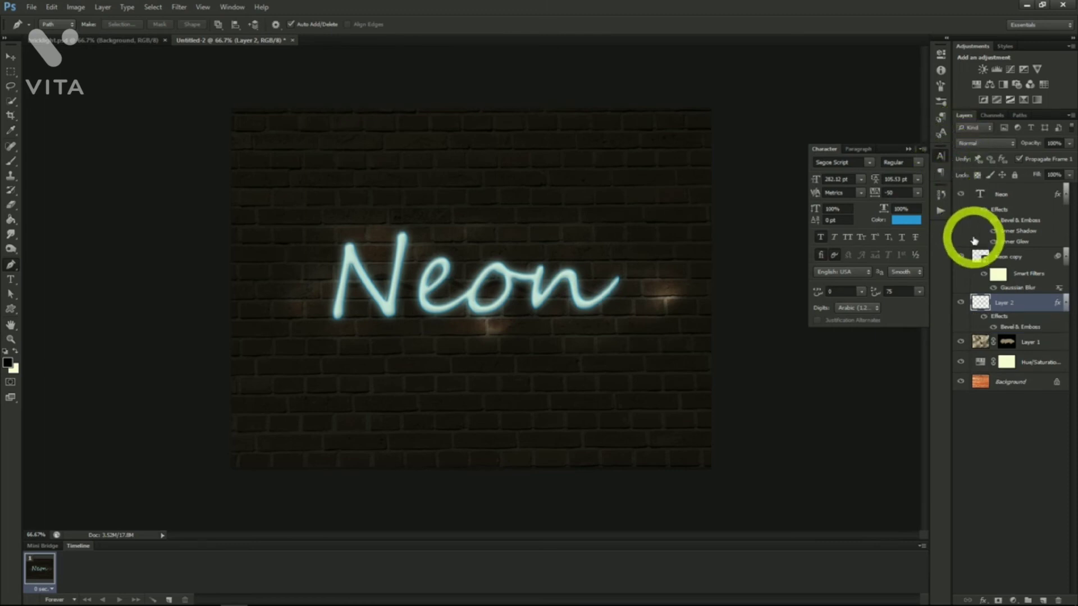
Add a new layer above the wavy line and set up a soft round brush at 156 px and 63% opacity.
left_click(1043, 602)
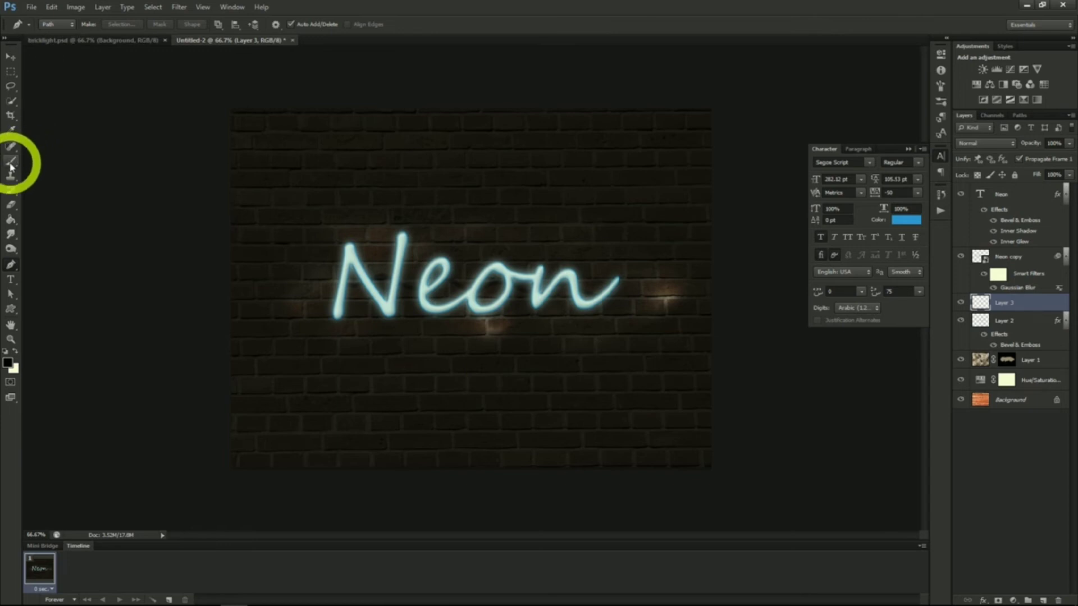
left_click(10, 162)
left_click(56, 25)
left_click(59, 111)
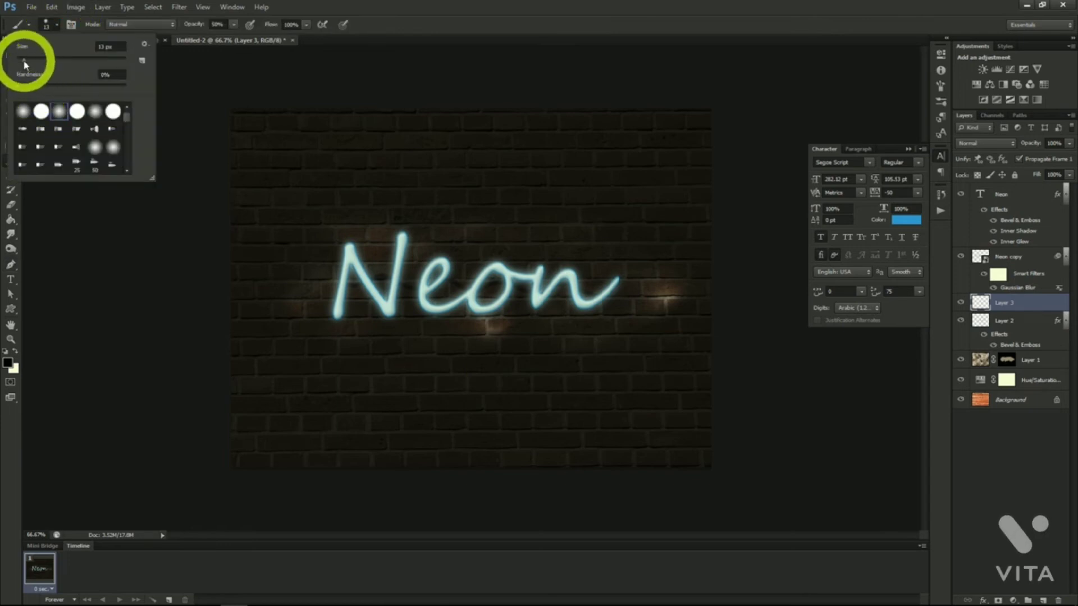
left_click_drag(69, 62, 89, 59)
left_click(309, 241)
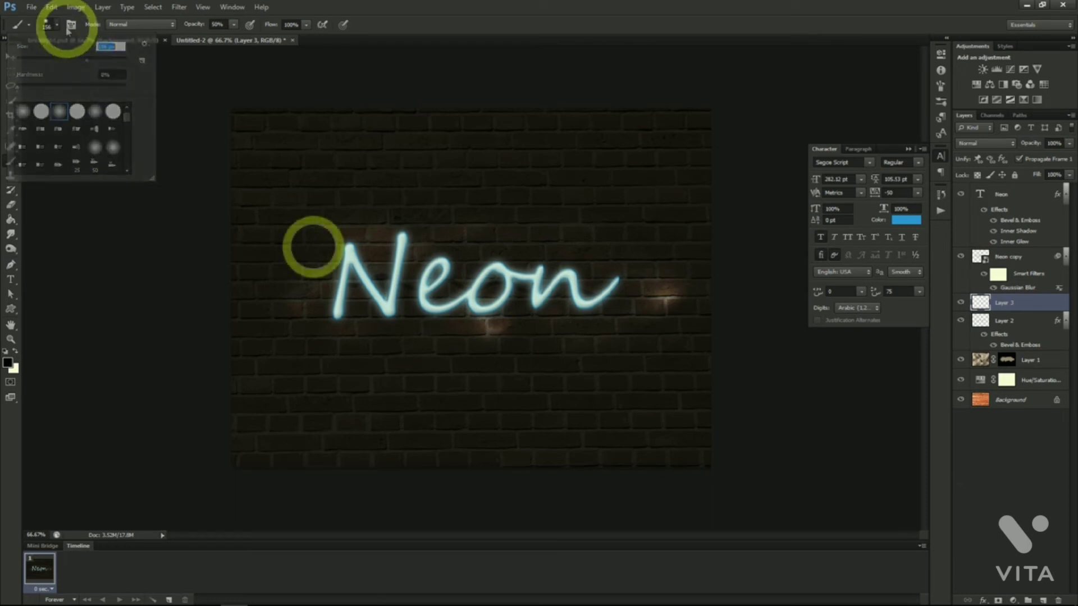
left_click(234, 25)
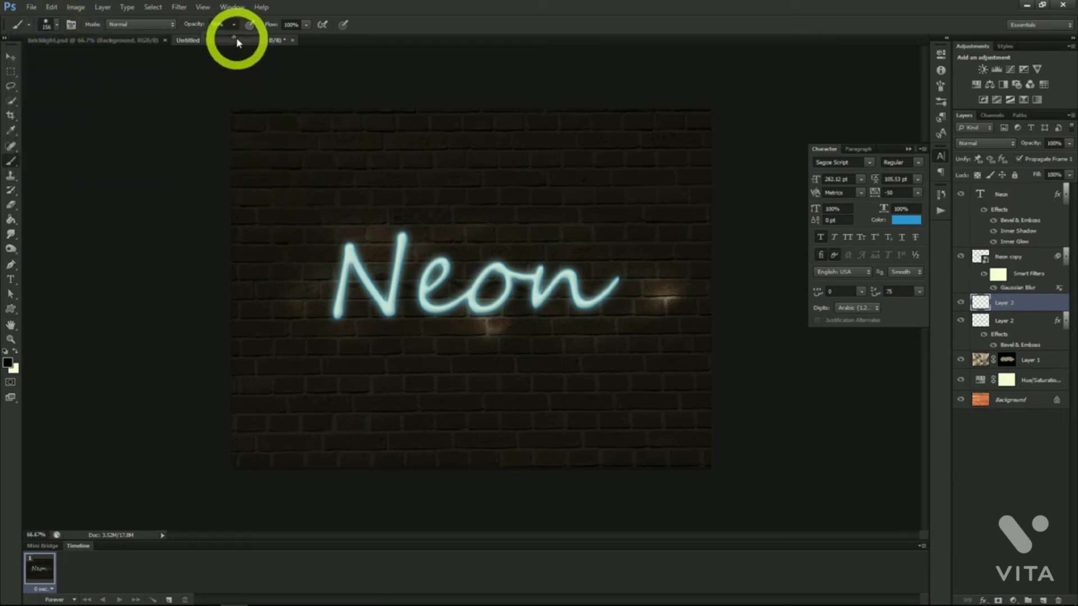
left_click_drag(238, 39, 242, 39)
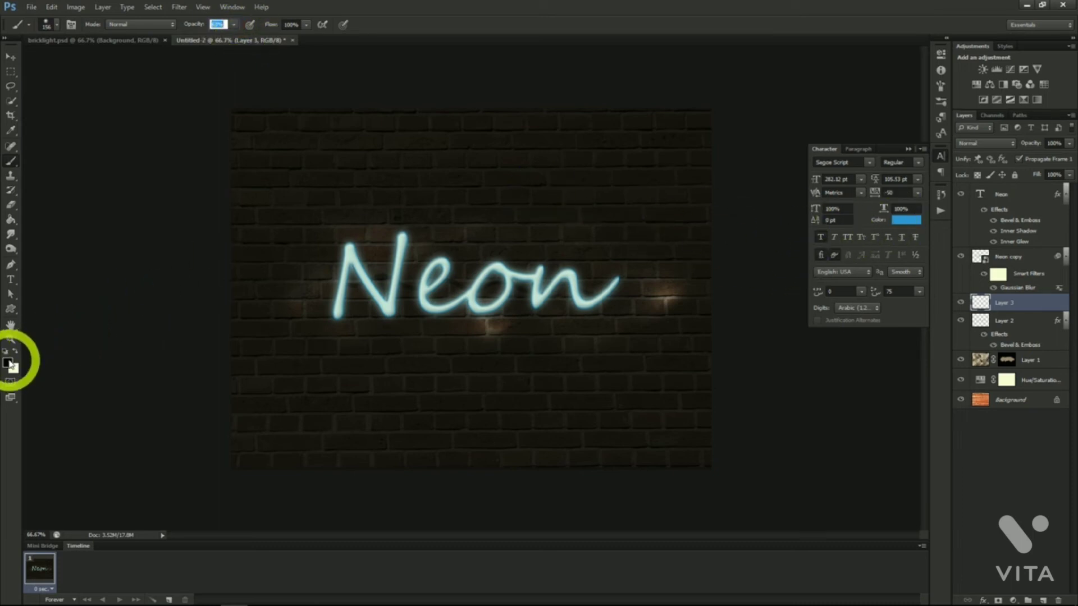
Paint a large teal area around the Neon text on the new layer and set its blend mode to Soft Light.
left_click(9, 363)
mouse_move(334, 251)
left_mouse_down()
mouse_move(300, 314)
mouse_move(329, 315)
mouse_move(374, 228)
mouse_move(350, 286)
mouse_move(358, 324)
mouse_move(411, 231)
mouse_move(432, 308)
left_mouse_up()
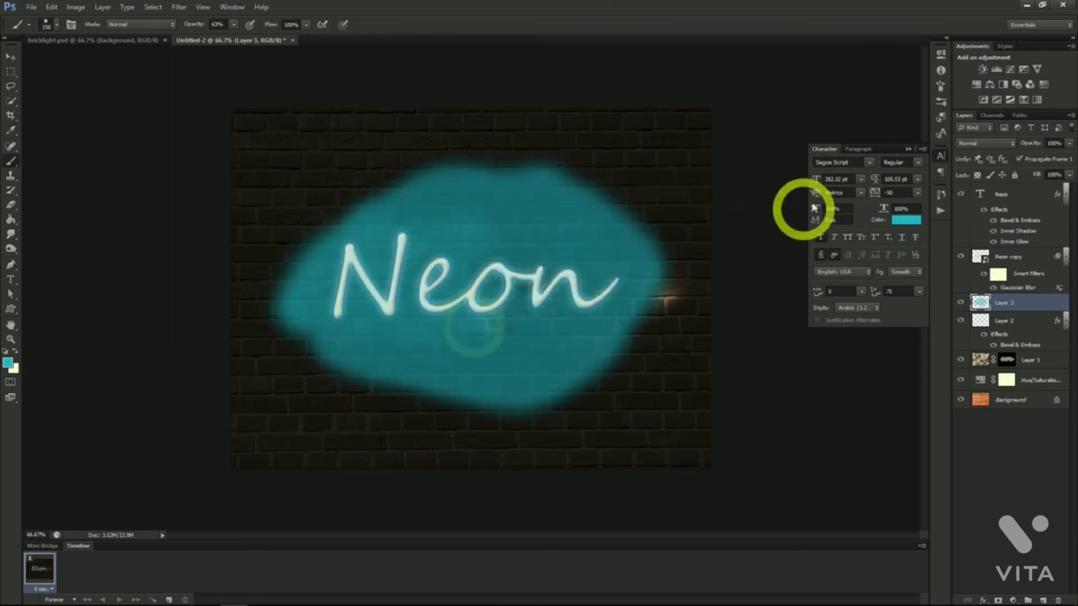
left_click(985, 143)
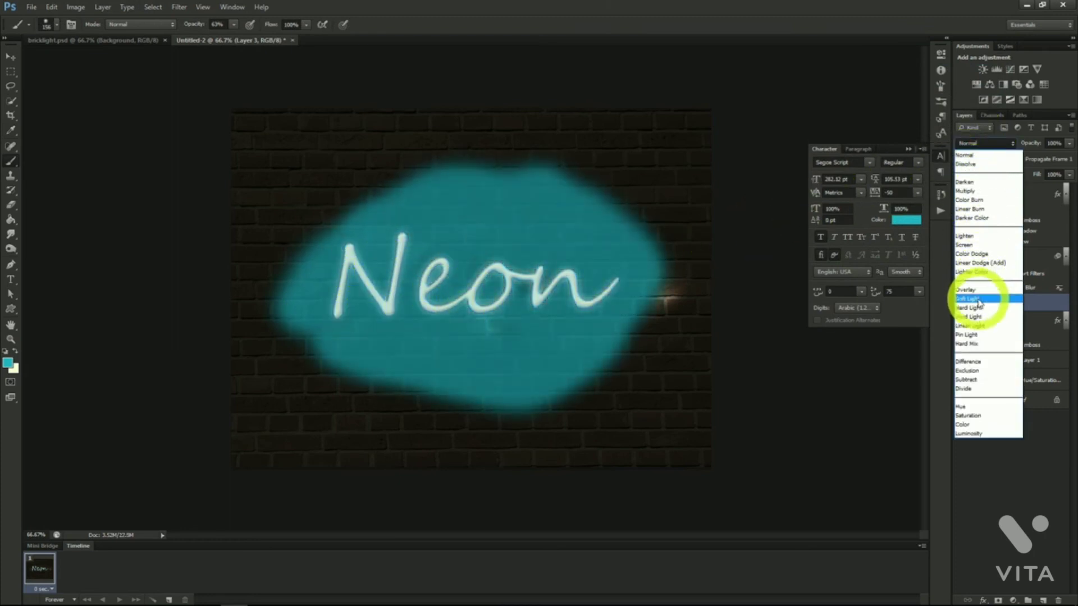
left_click(978, 302)
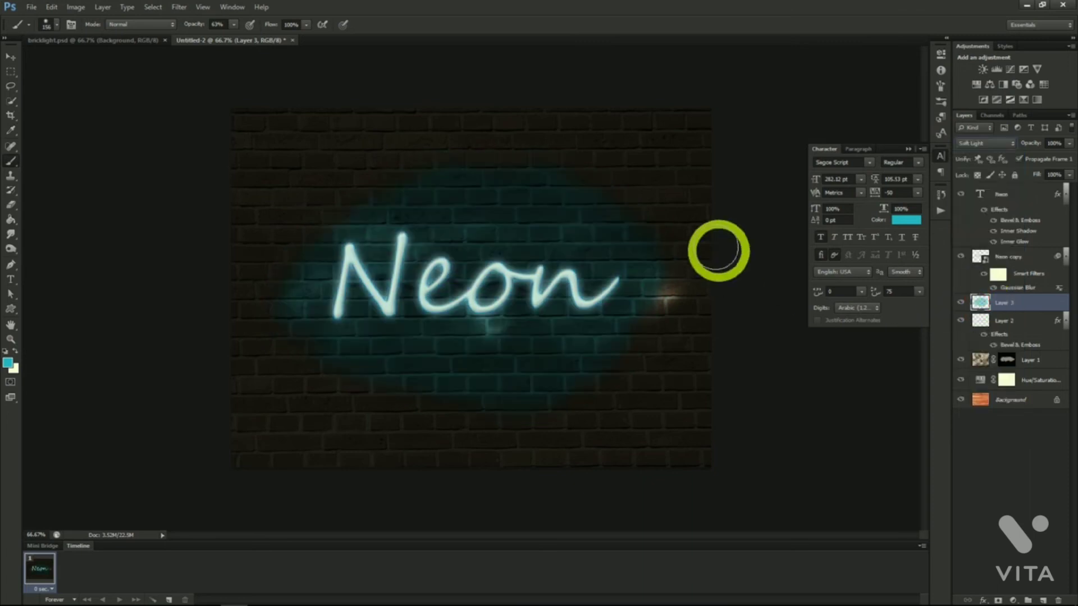
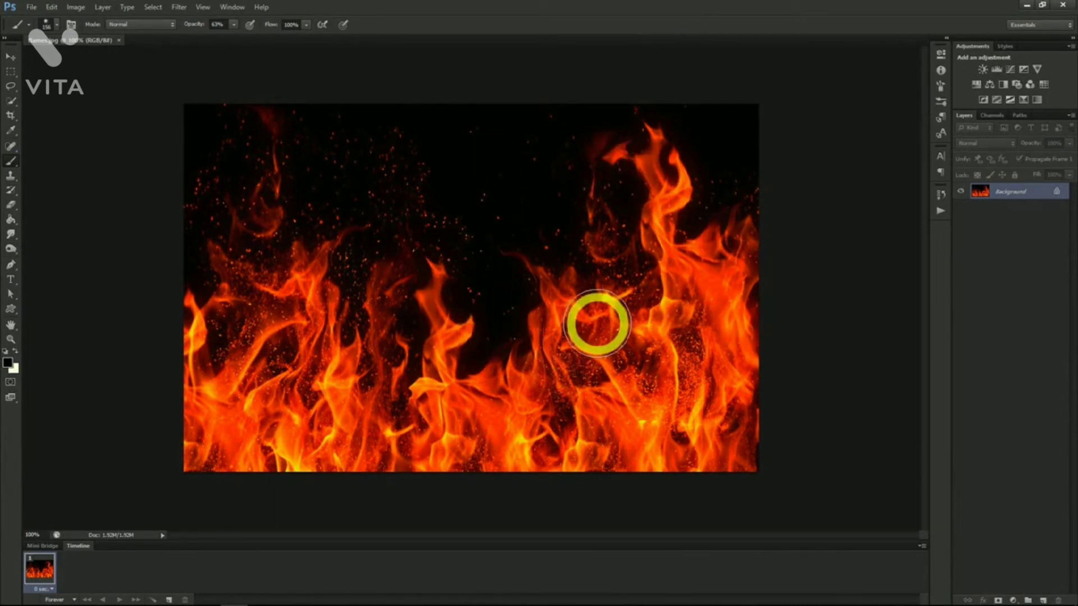
Create a transparent 1280 by 720 px document at 72 pixels/inch and fill its layer with black.
left_click(32, 6)
left_click(38, 20)
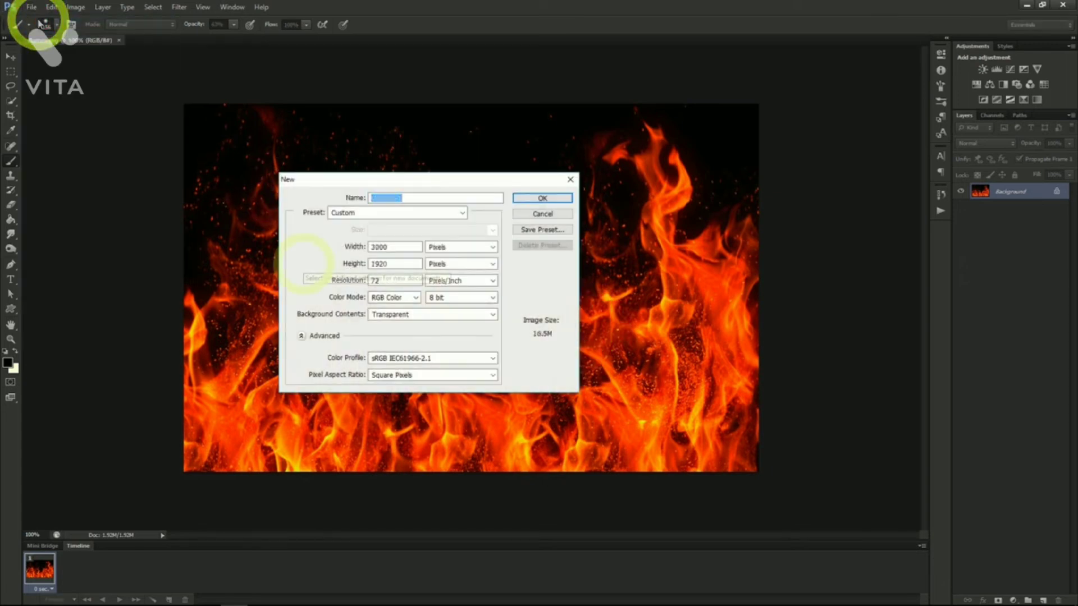
left_click(393, 248)
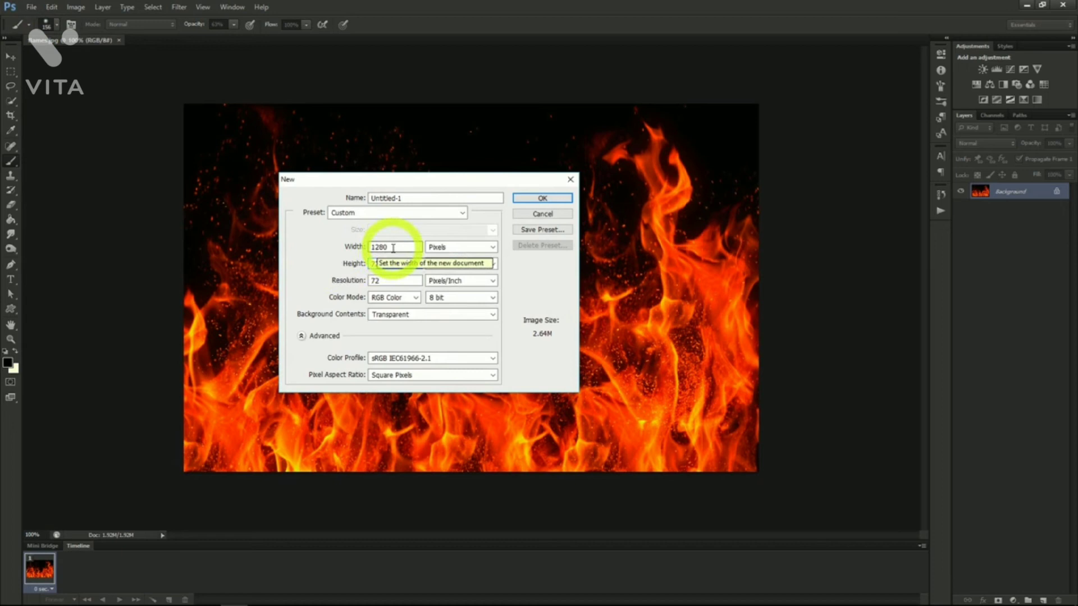
left_click(389, 264)
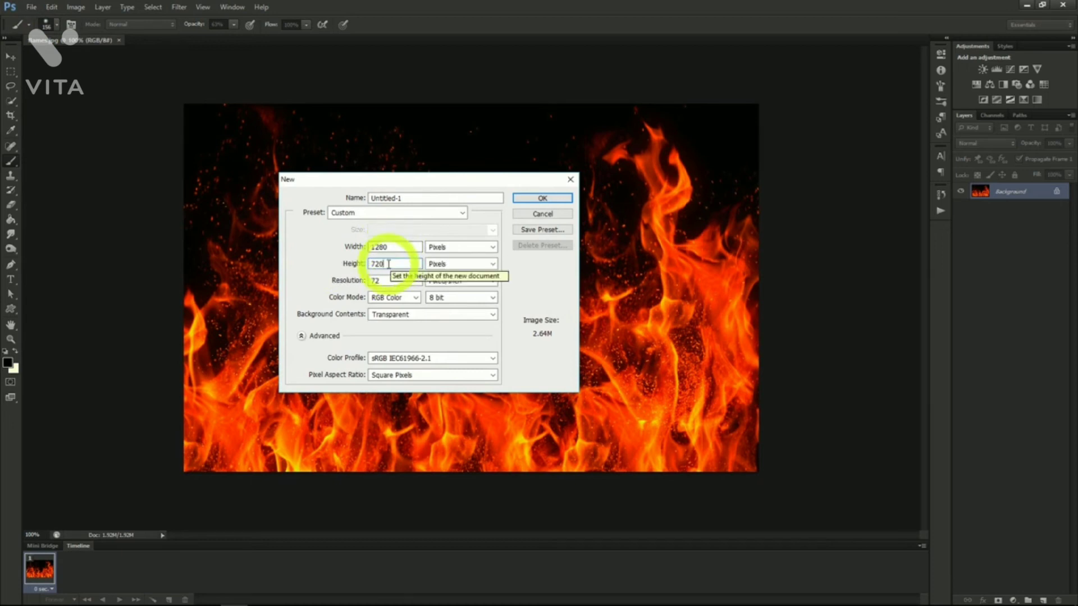
left_click(535, 198)
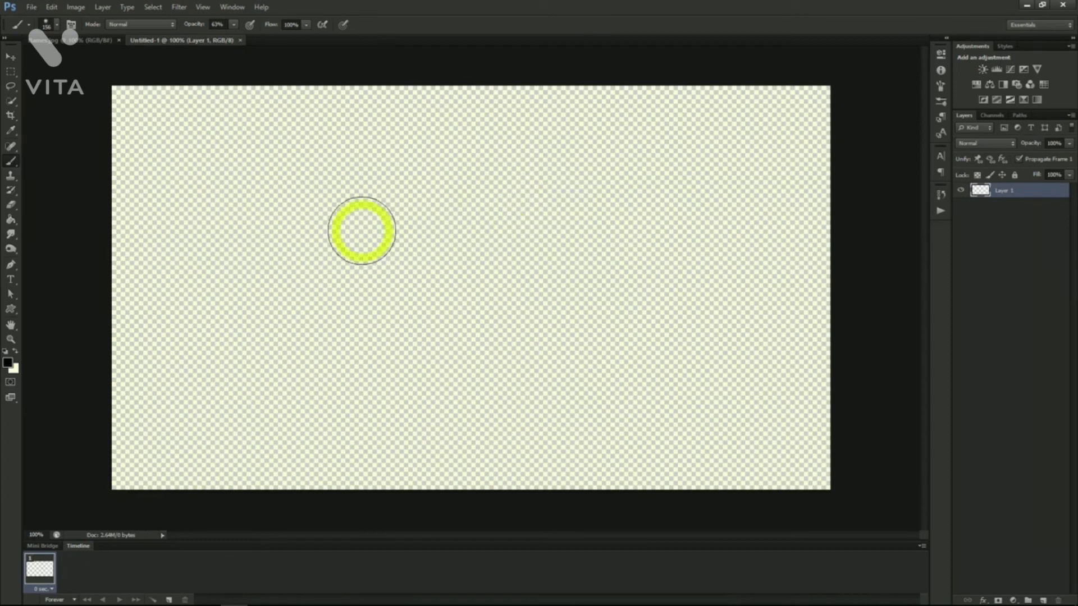
left_click(10, 219)
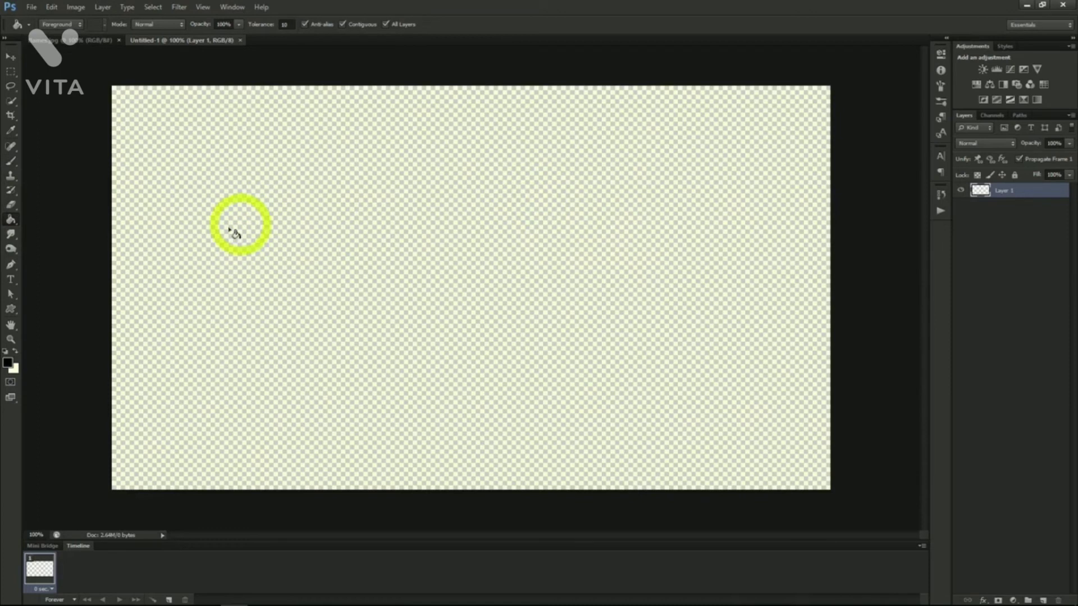
left_click(366, 273)
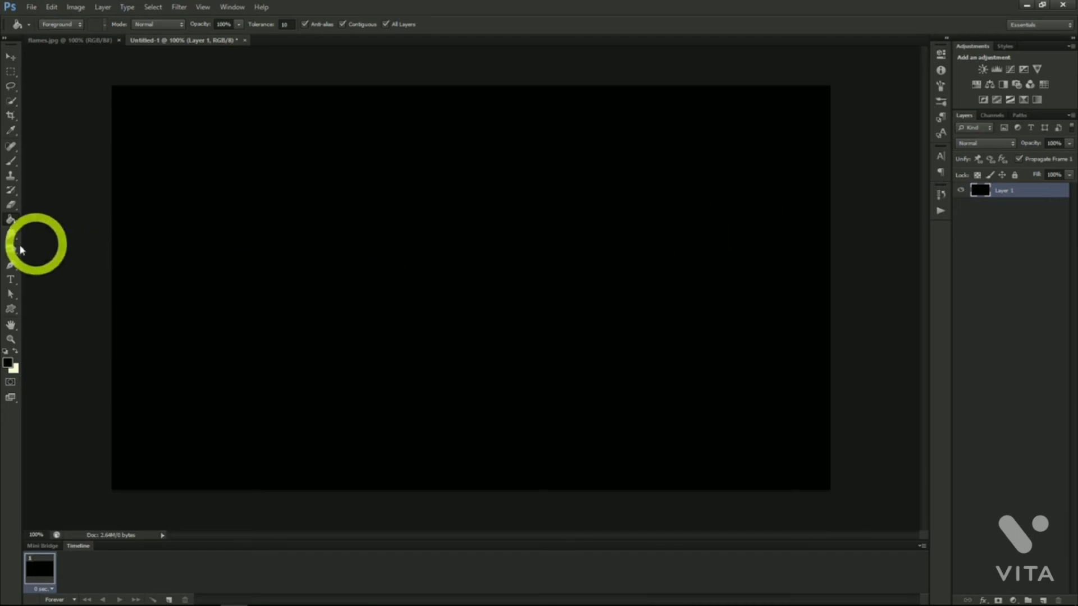
Add the text "FIRE" in Steelfish Regular at 282.12 pt on the upper middle of the black canvas.
left_click(11, 279)
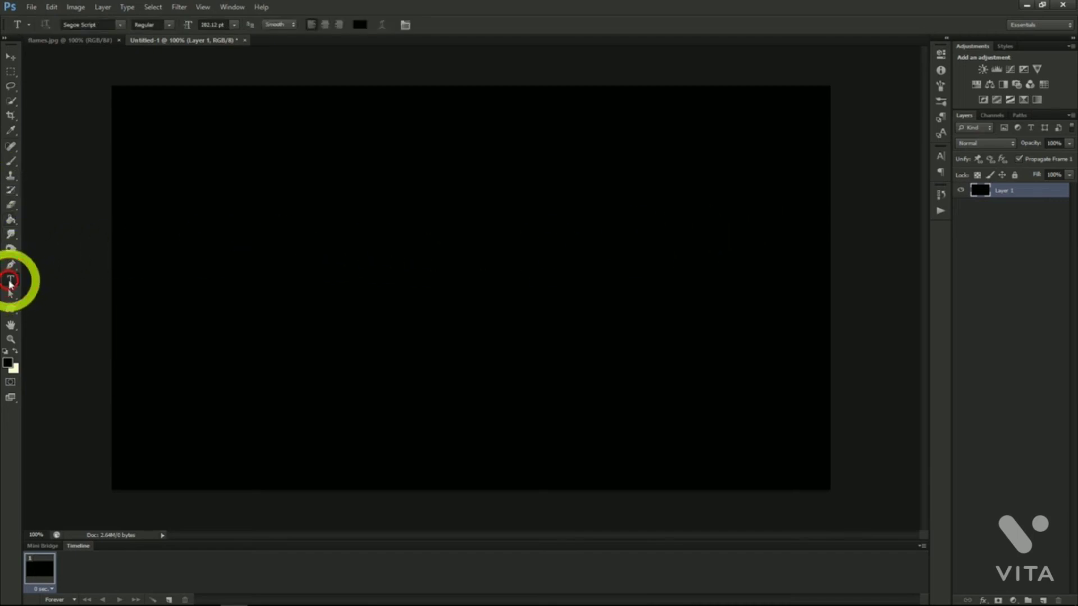
left_click(941, 156)
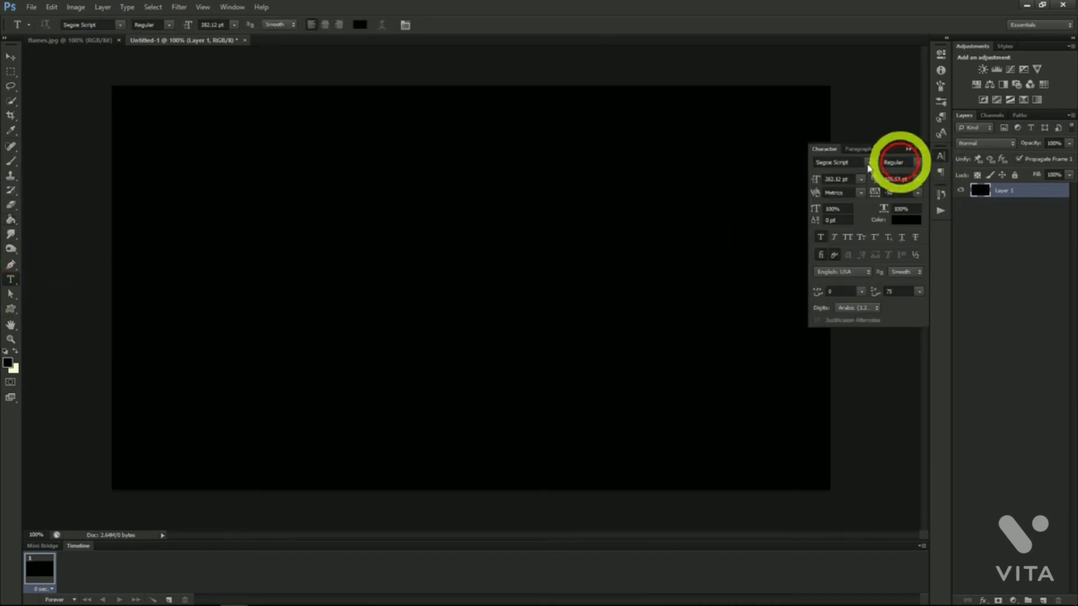
left_click(868, 162)
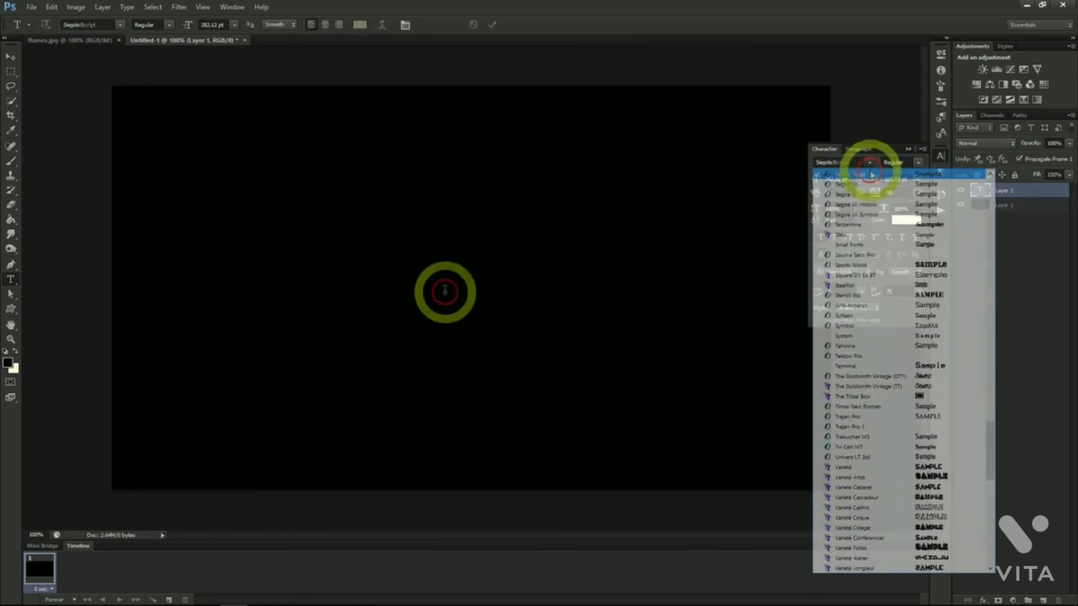
left_click(445, 291)
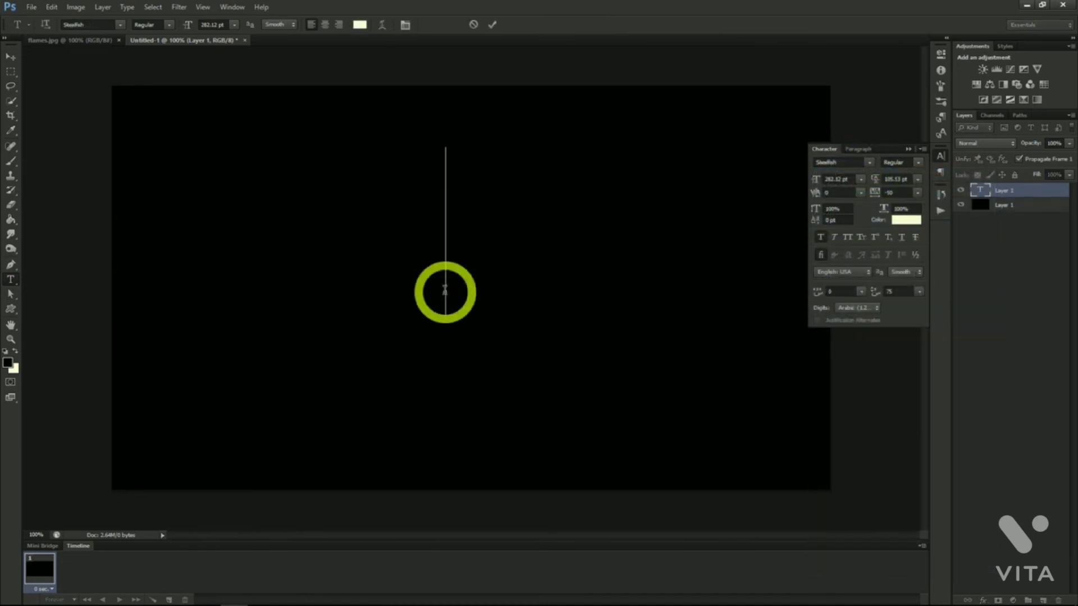
type("FIRE")
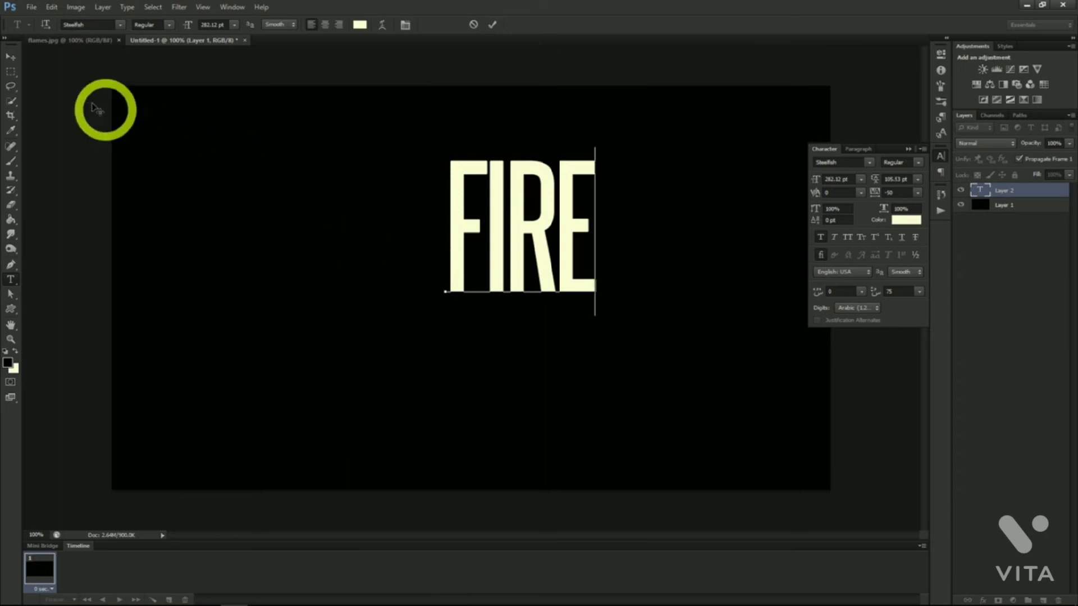
left_click(10, 59)
Add an Outer Glow effect to the FIRE text layer with the red glow colour #F70300.
right_click(1020, 191)
left_click(1019, 195)
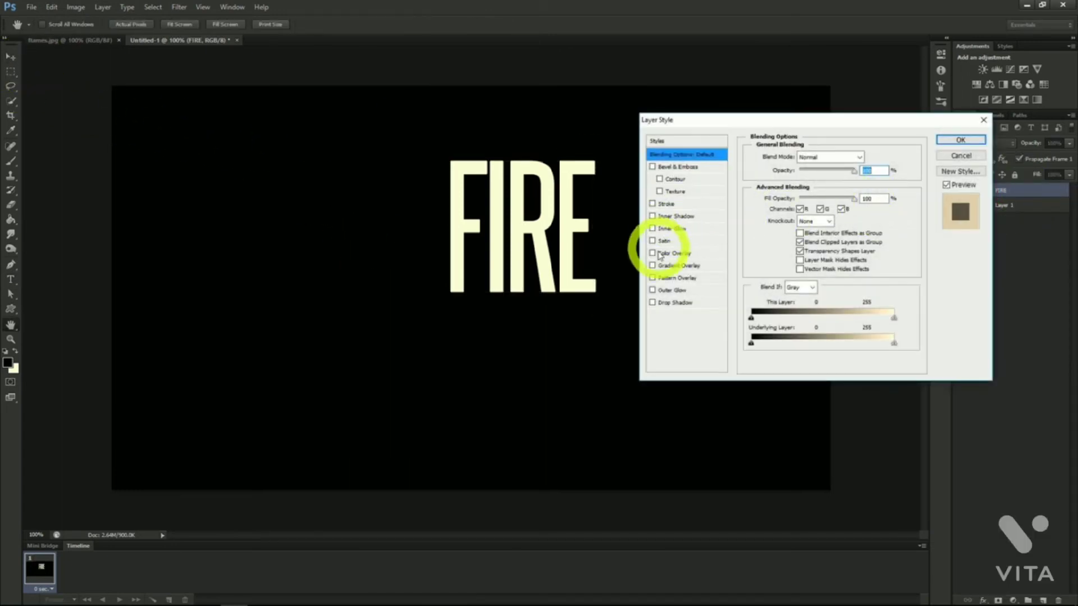
left_click(653, 290)
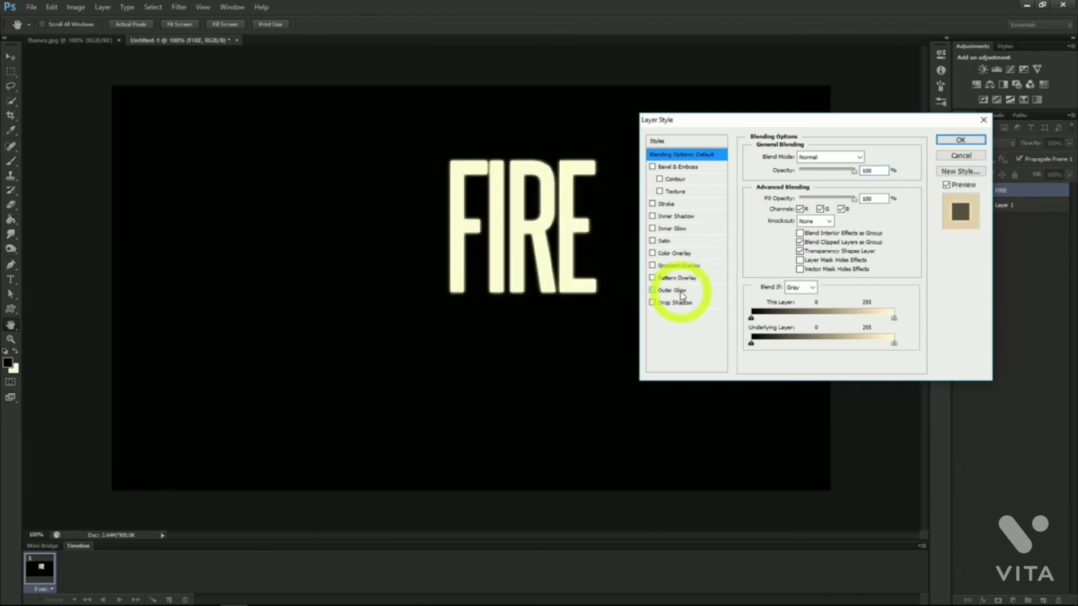
left_click(681, 292)
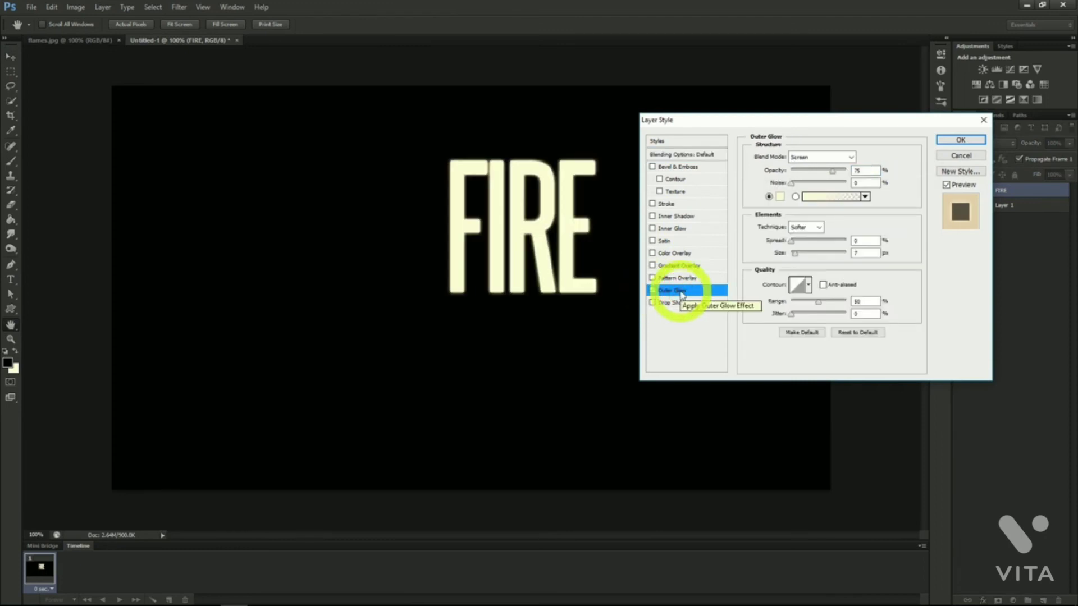
left_click(780, 196)
left_click(912, 250)
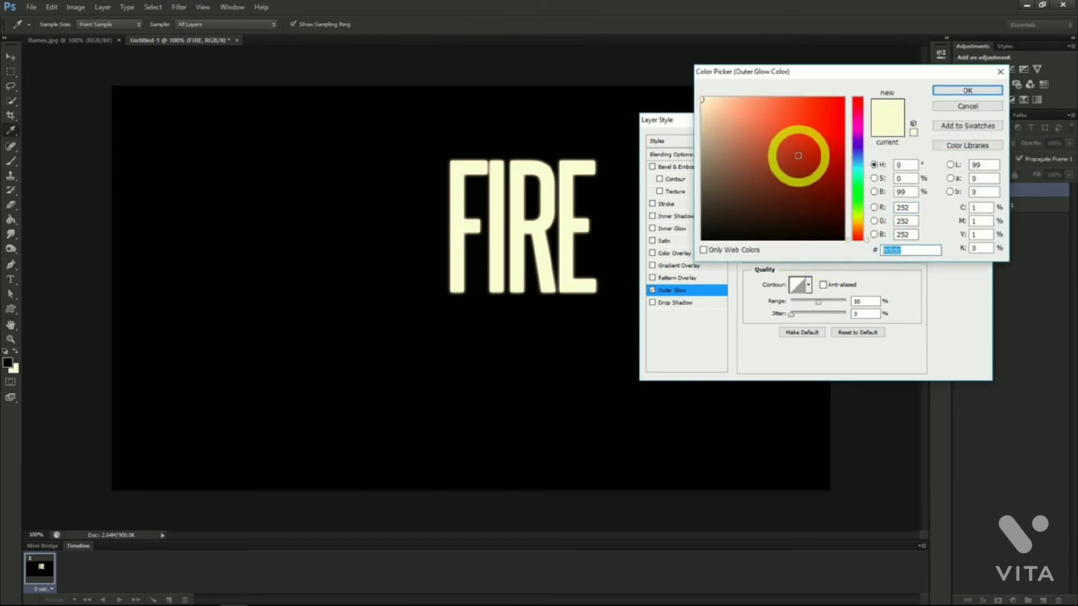
type("f70300")
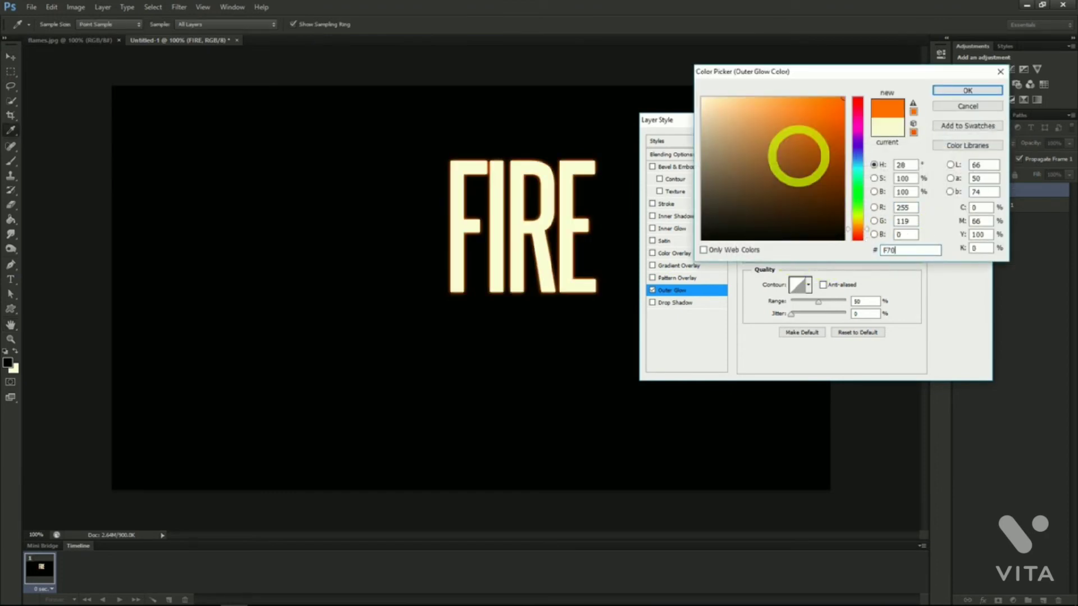
left_click(965, 93)
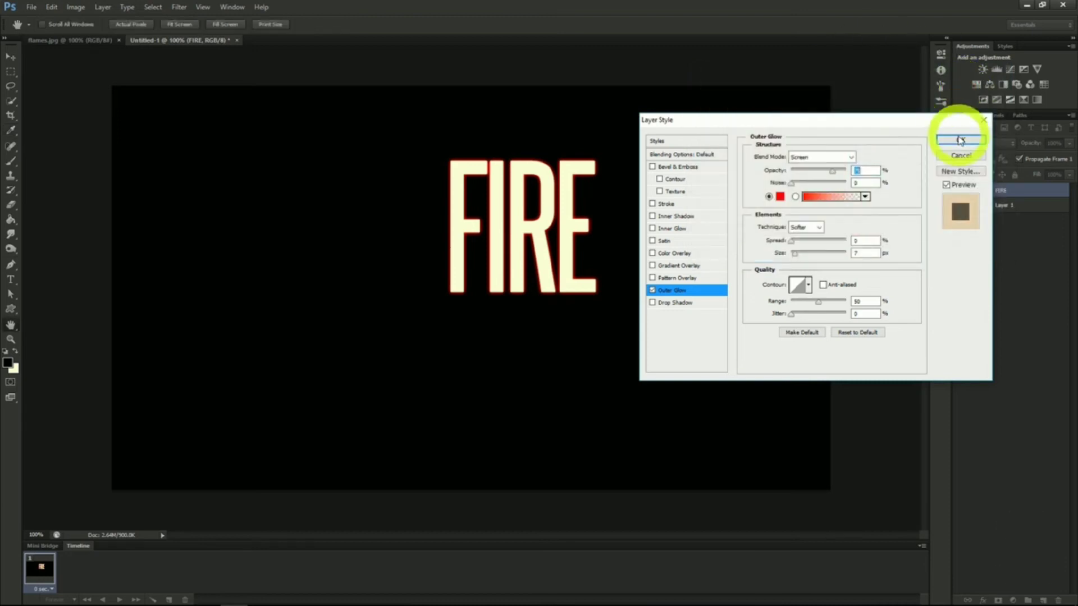
Apply a Satin effect to the FIRE layer in dark red #872D0F at 100% opacity with a slightly larger distance.
left_click(663, 242)
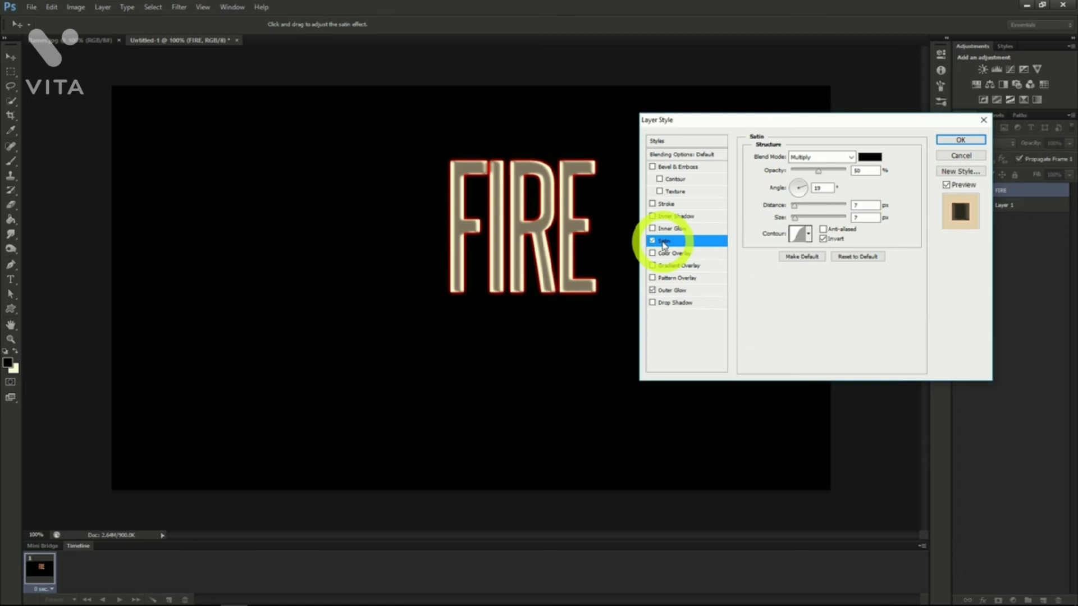
left_click(865, 158)
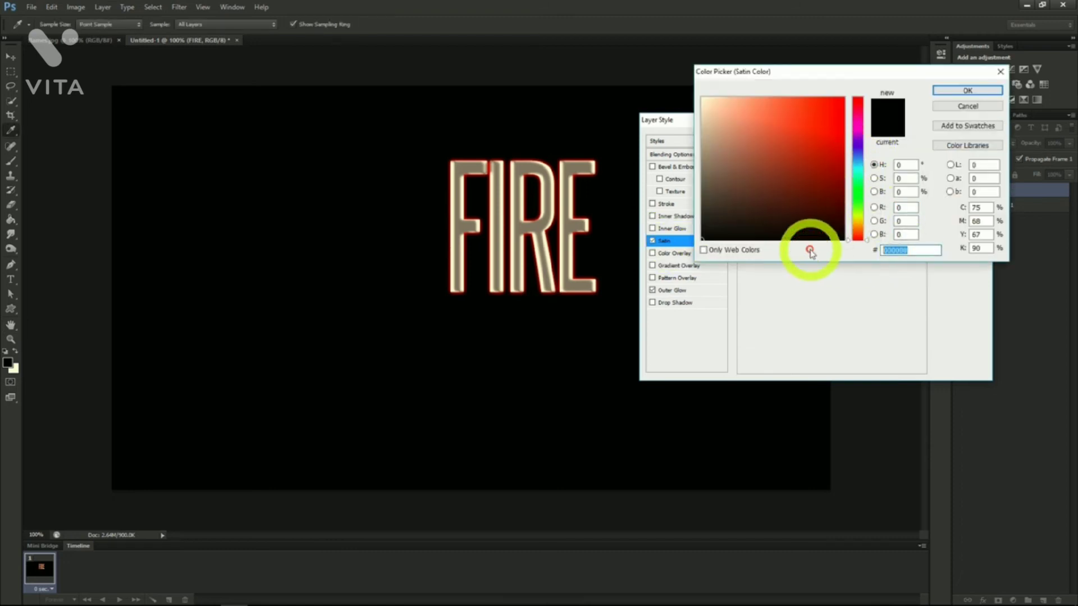
type("87")
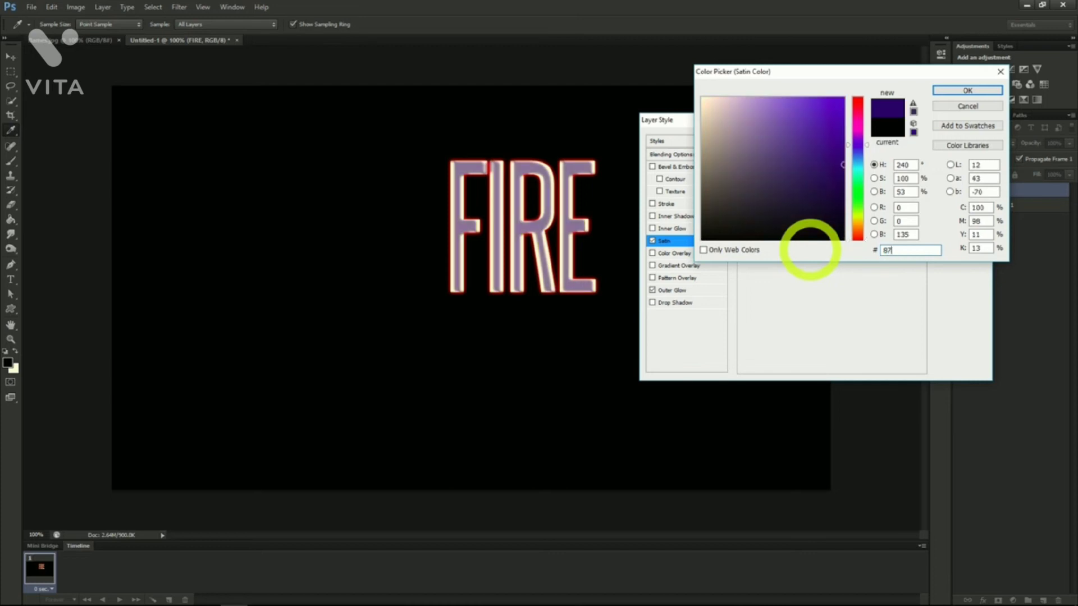
type("200F")
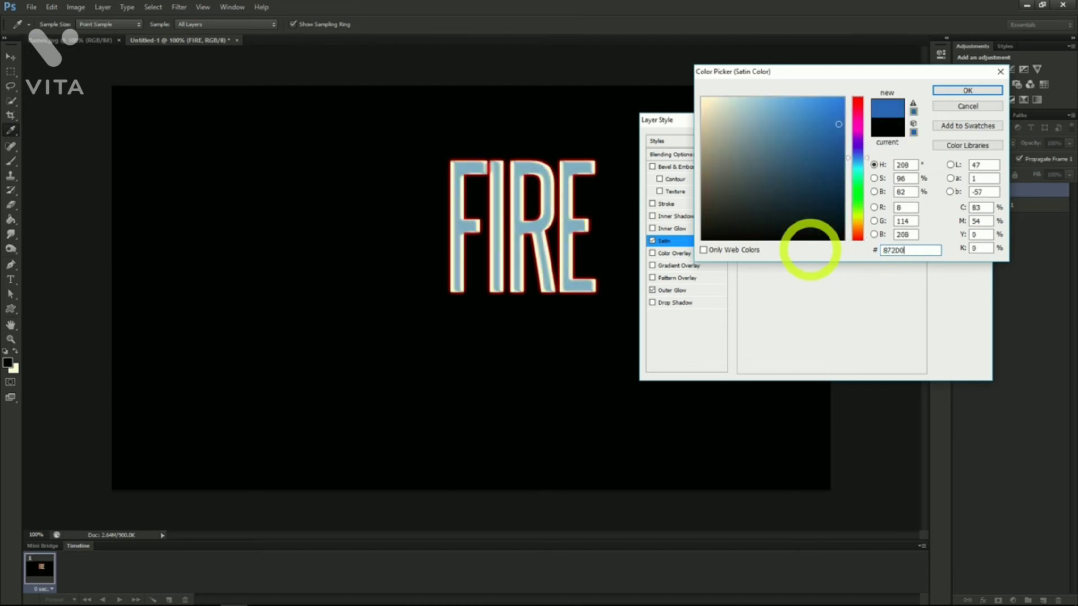
left_click(968, 91)
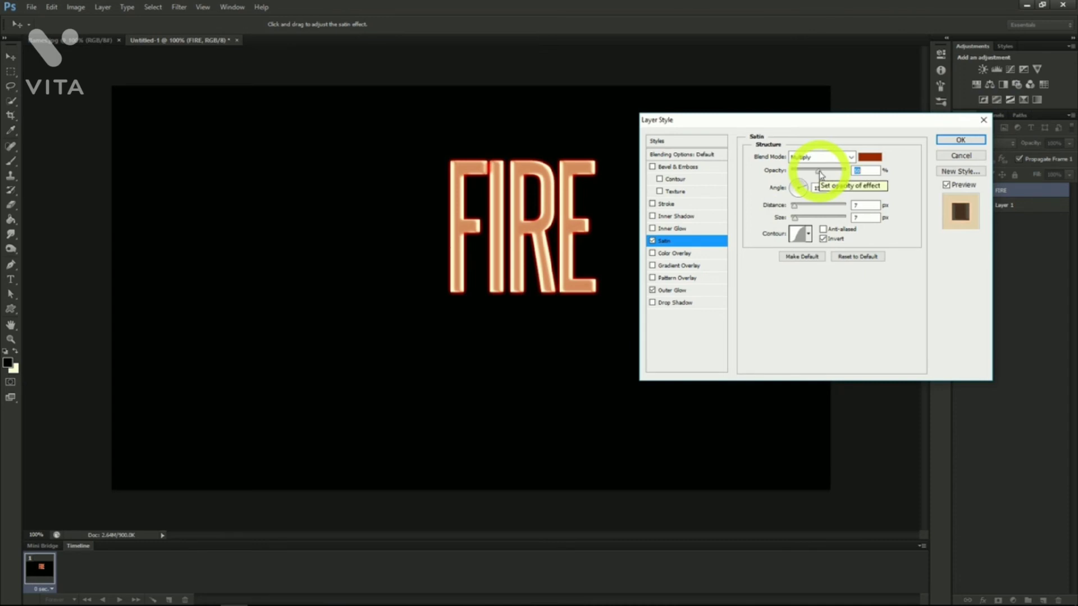
left_click_drag(821, 173, 863, 171)
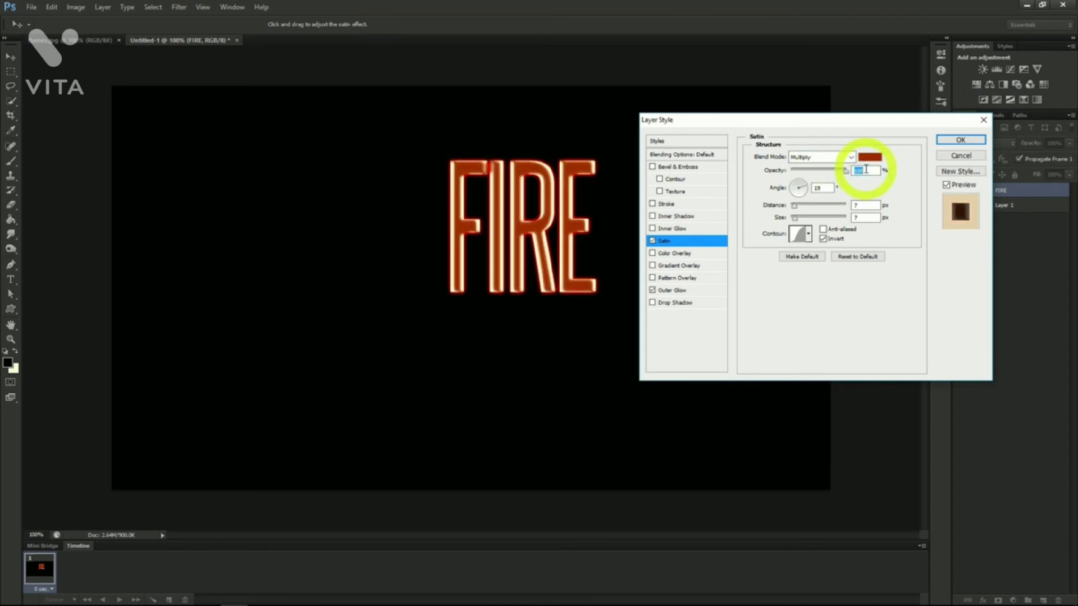
left_click_drag(793, 206, 797, 210)
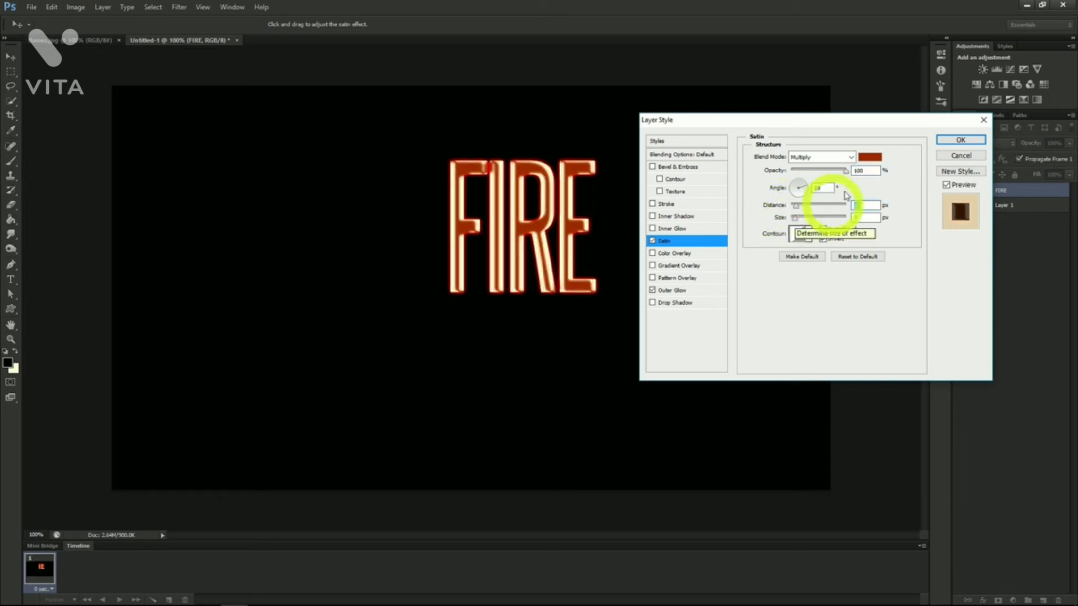
left_click(961, 140)
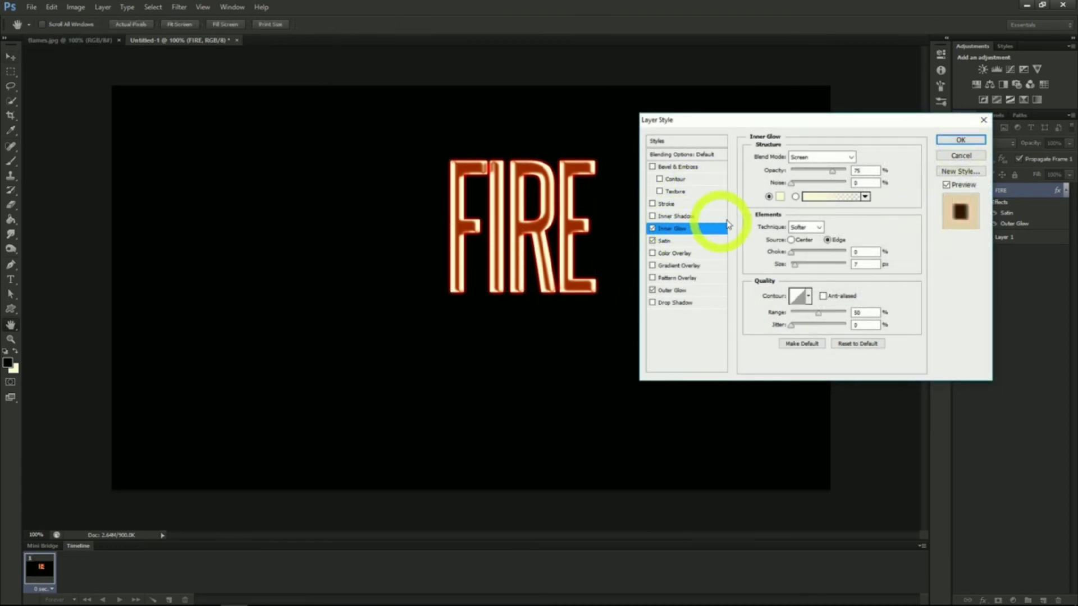
Apply an Inner Glow to the FIRE layer in Color Dodge mode with colour #E5C23B, 100% opacity and a slightly larger size.
left_click(845, 157)
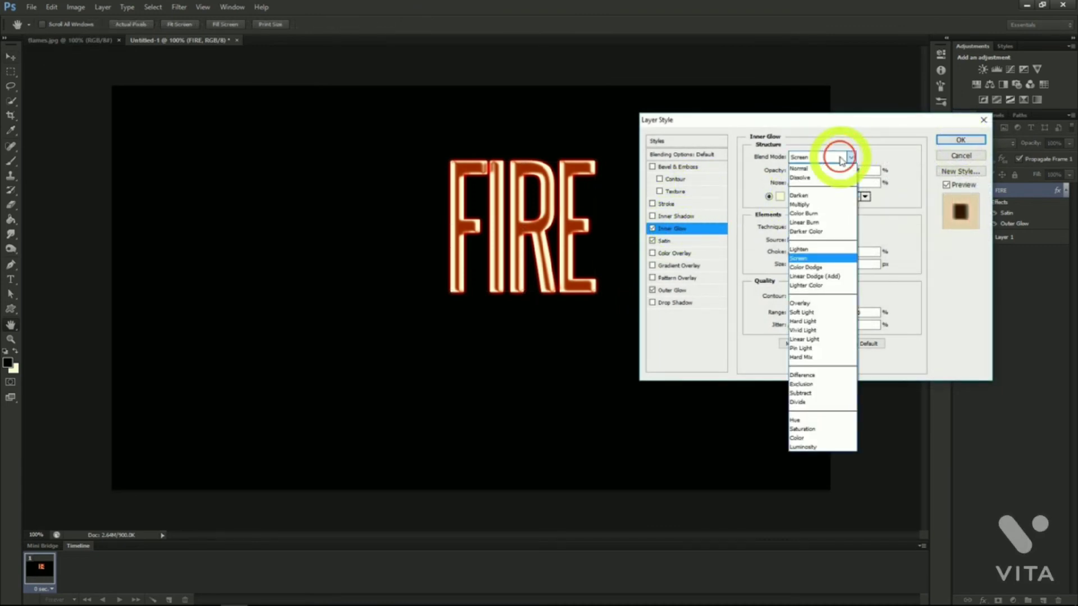
left_click(805, 267)
left_click(780, 197)
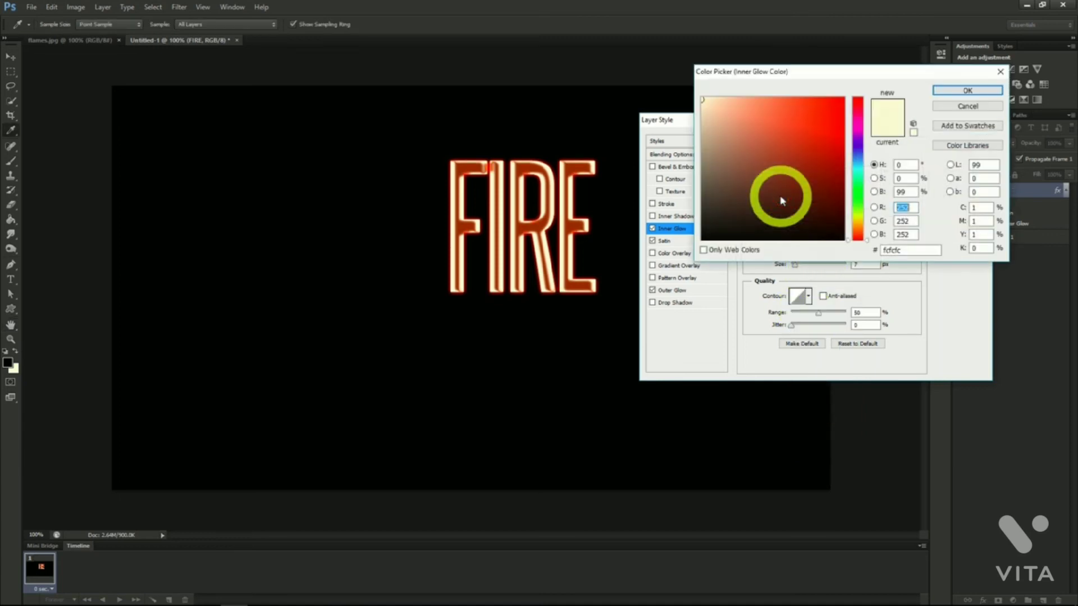
double_click(908, 251)
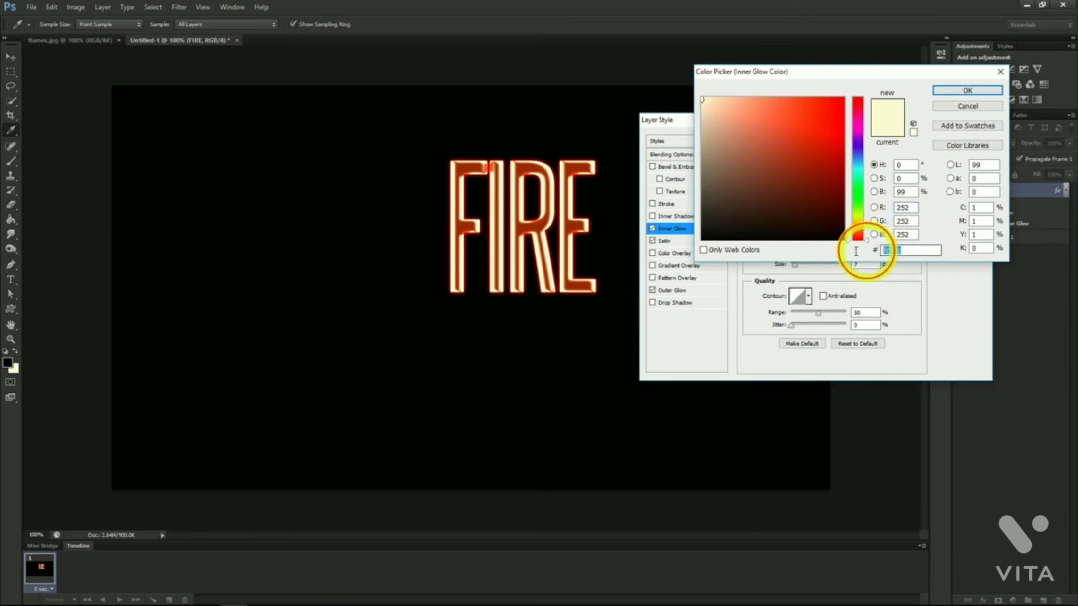
type("E5C")
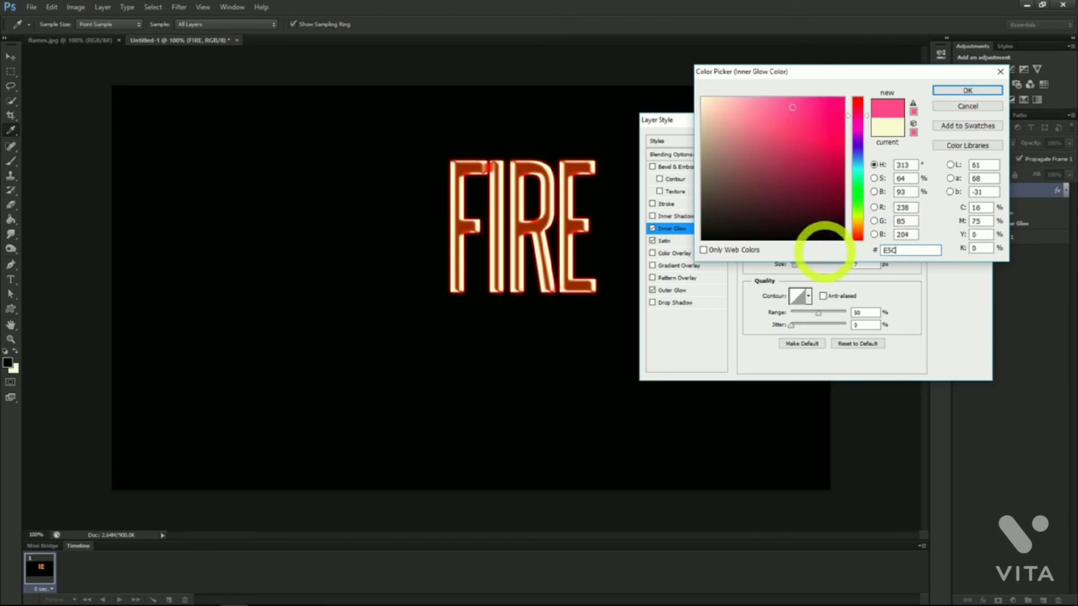
type("238")
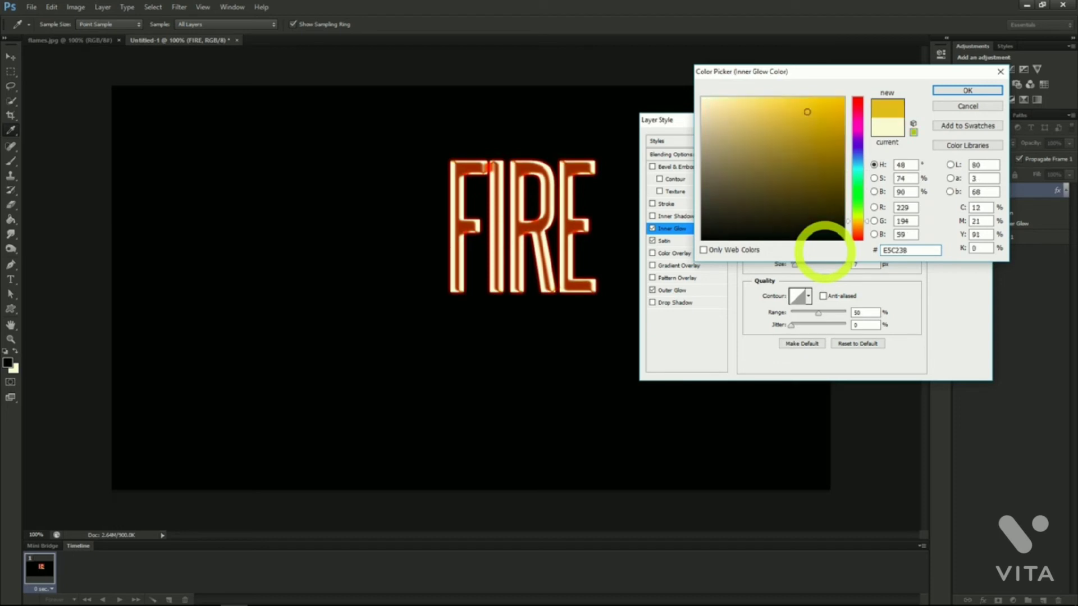
left_click(965, 91)
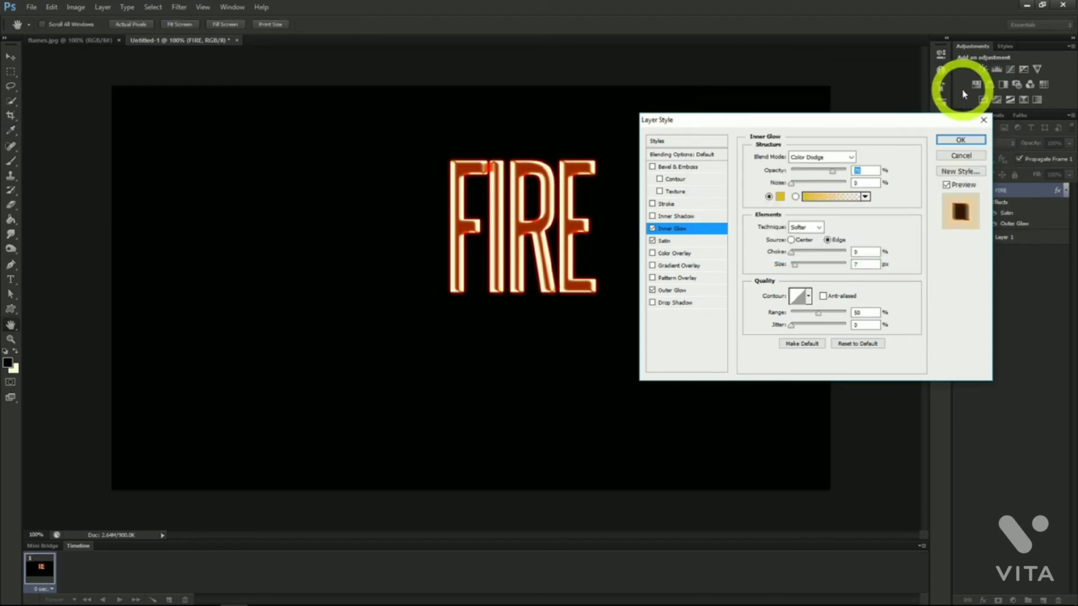
left_click_drag(833, 172, 859, 169)
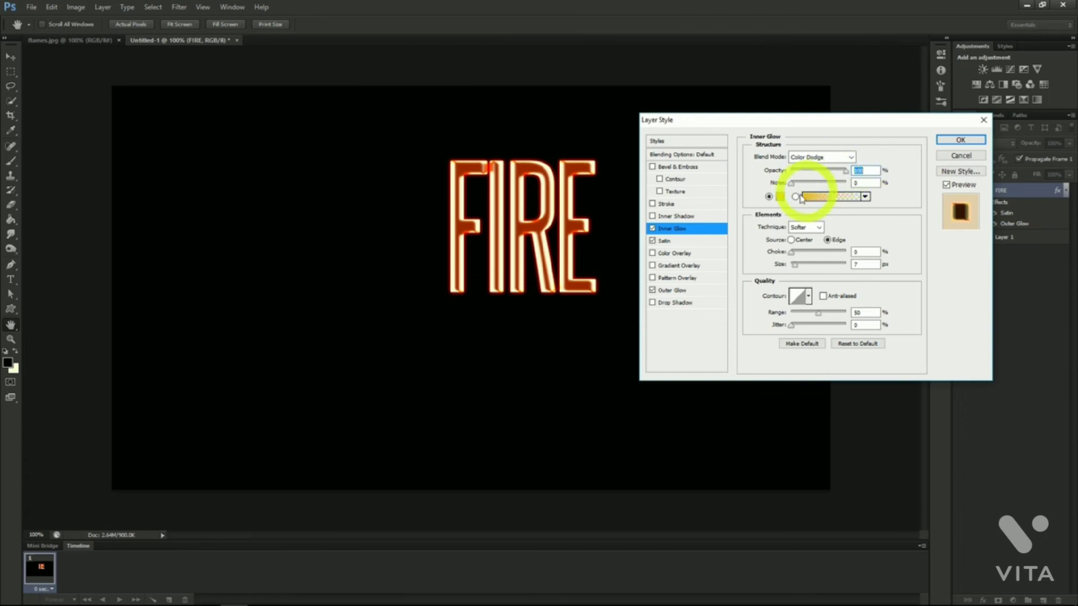
left_click_drag(796, 264, 799, 268)
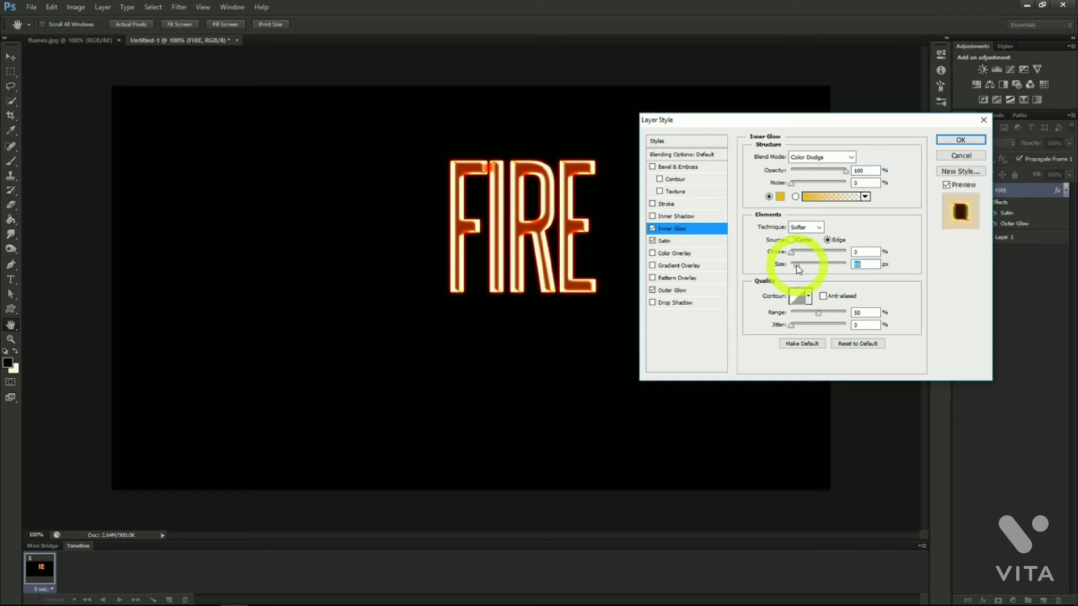
left_click(958, 142)
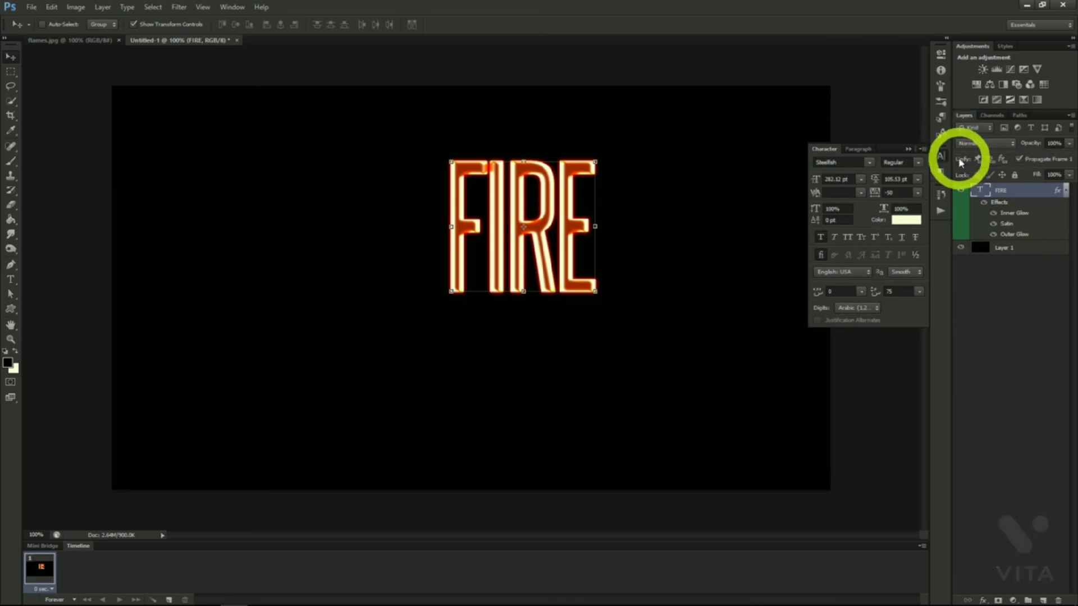
Rasterize the FIRE text layer and move the word to the middle of the canvas.
right_click(1003, 190)
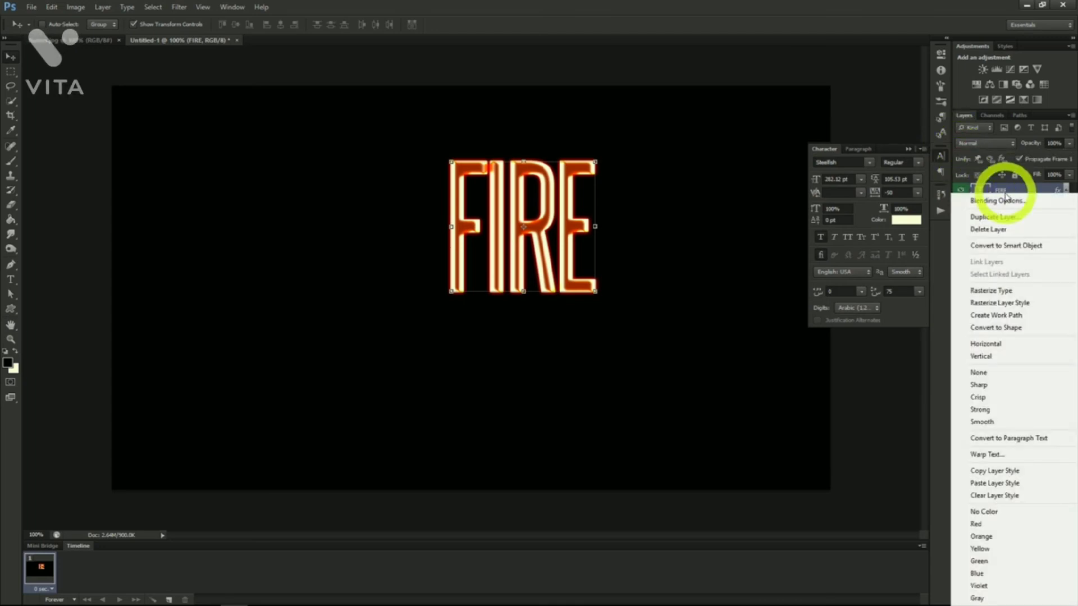
left_click(991, 292)
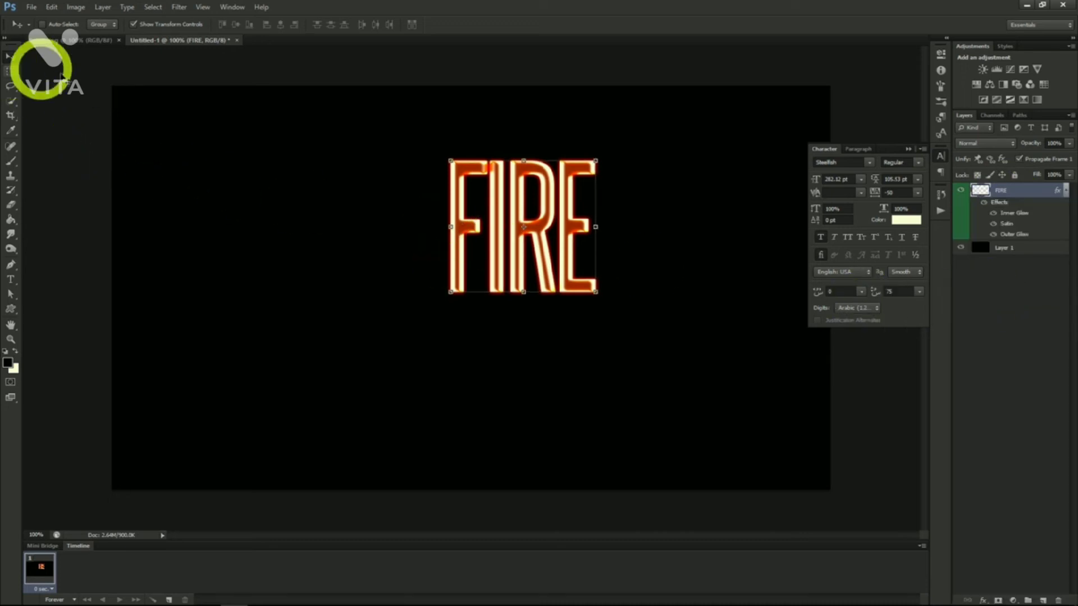
left_click_drag(539, 201, 482, 258)
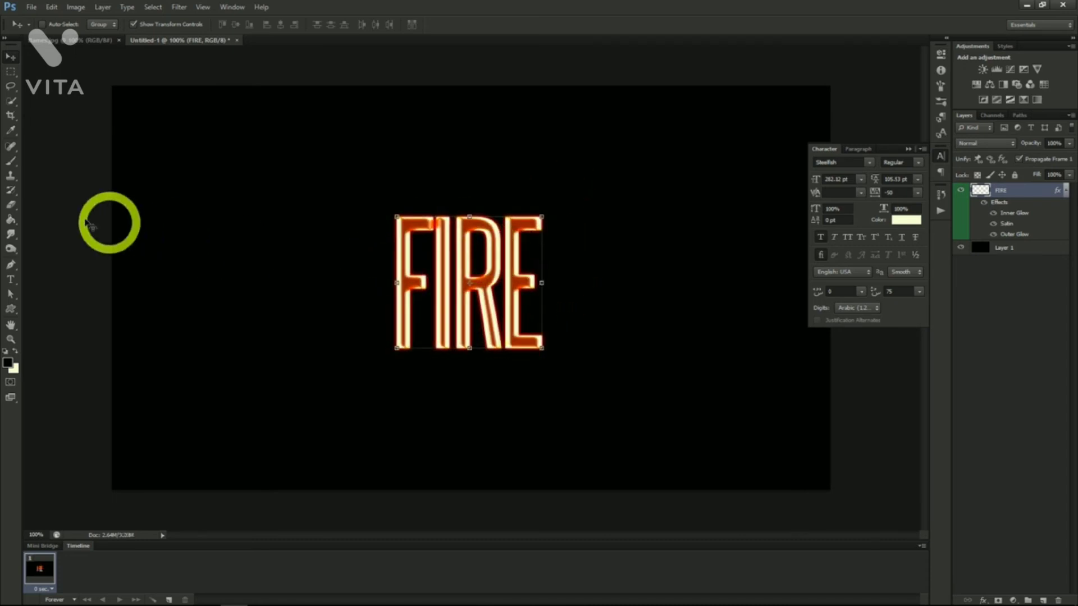
Fade out the tops of the FIRE letters with a soft round 250 px Eraser.
left_click(12, 210)
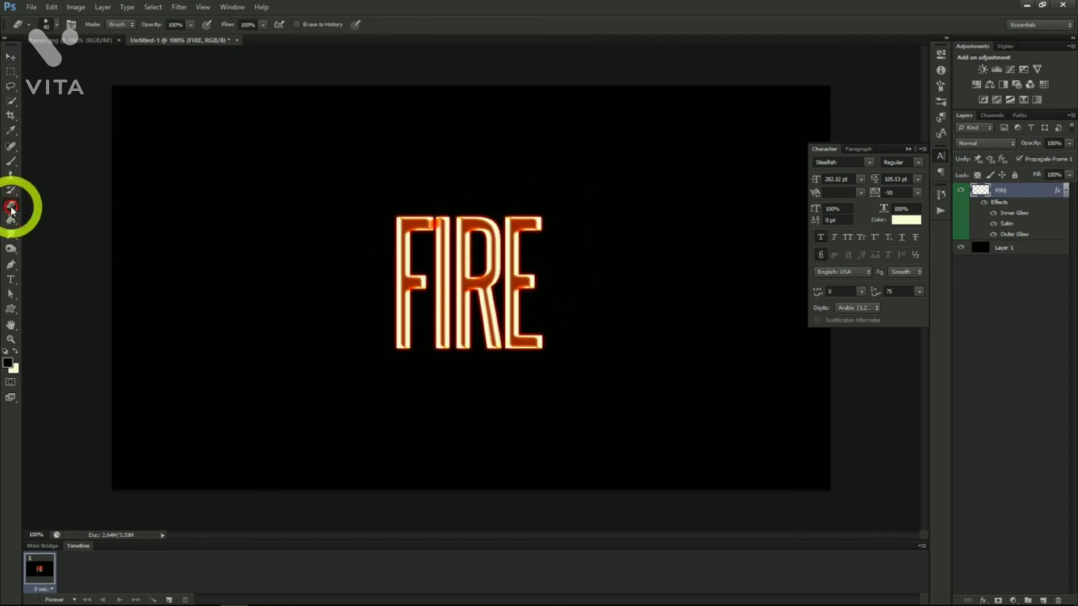
left_click(56, 25)
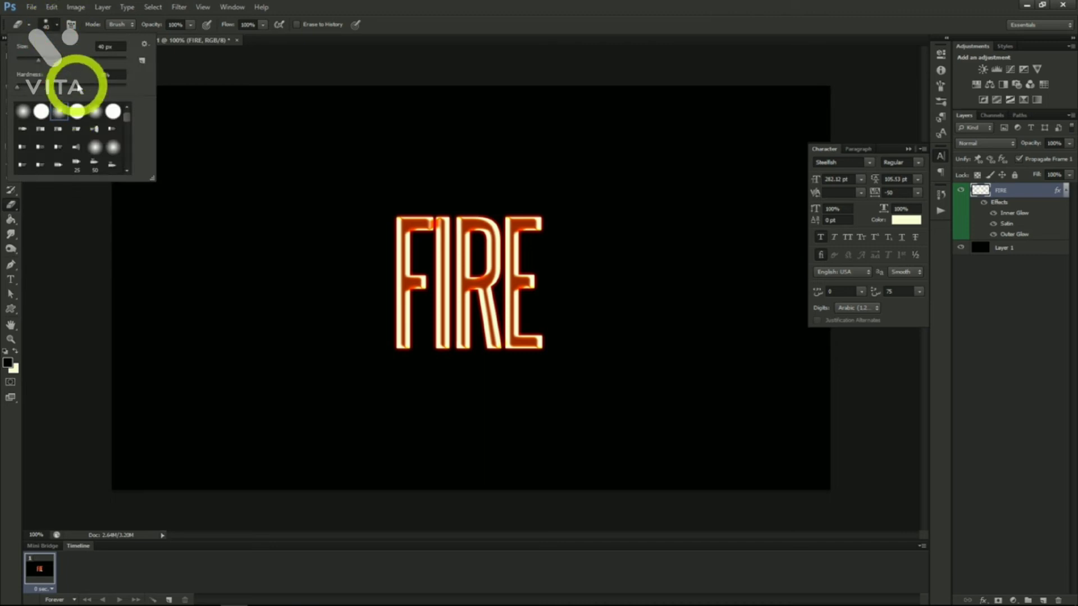
left_click_drag(38, 60, 82, 60)
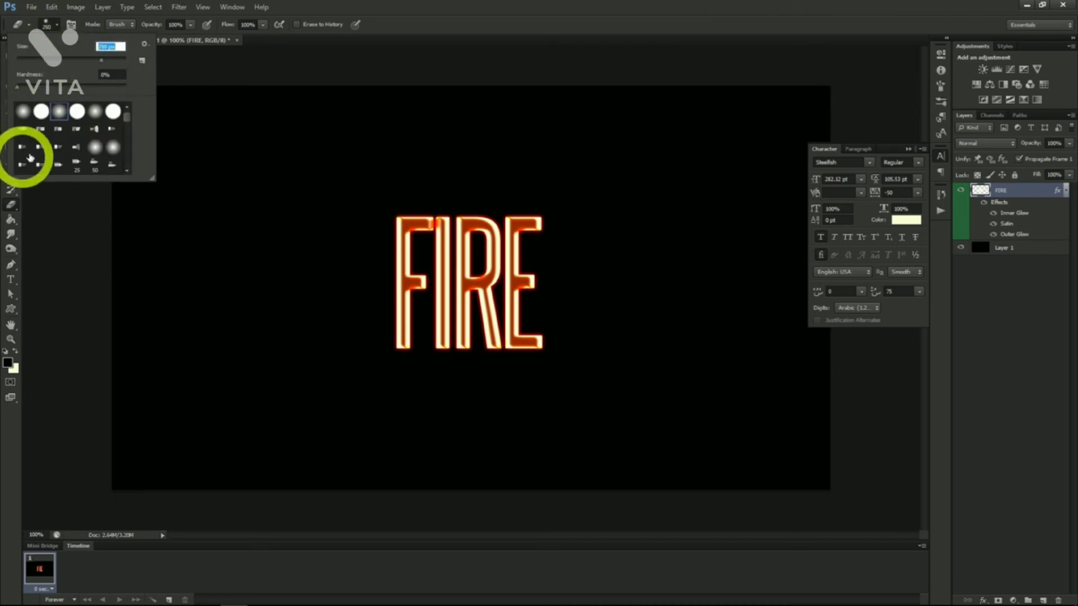
left_click(61, 112)
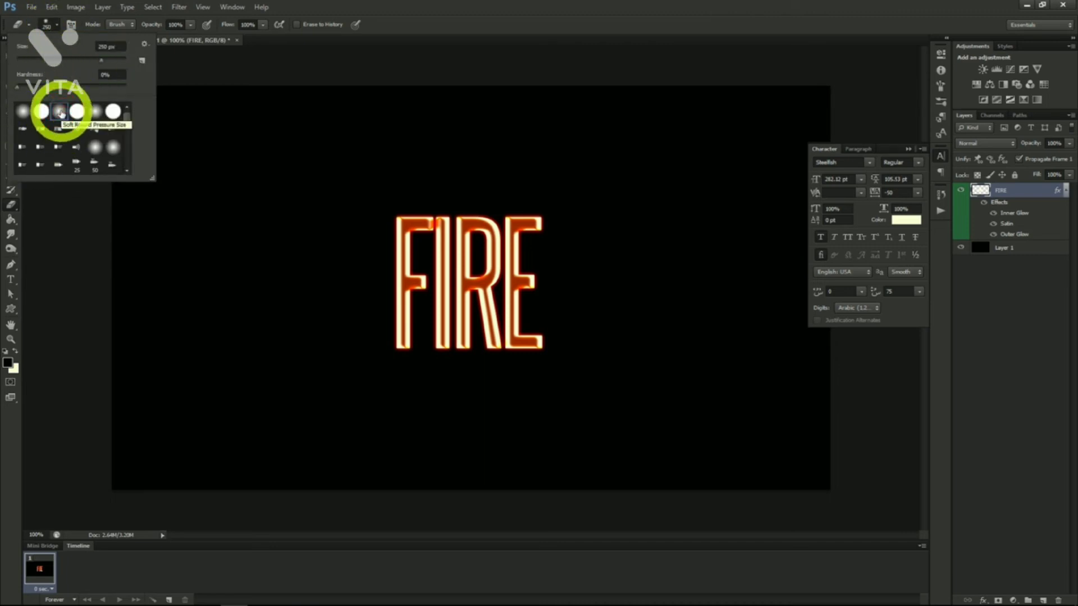
left_click(44, 22)
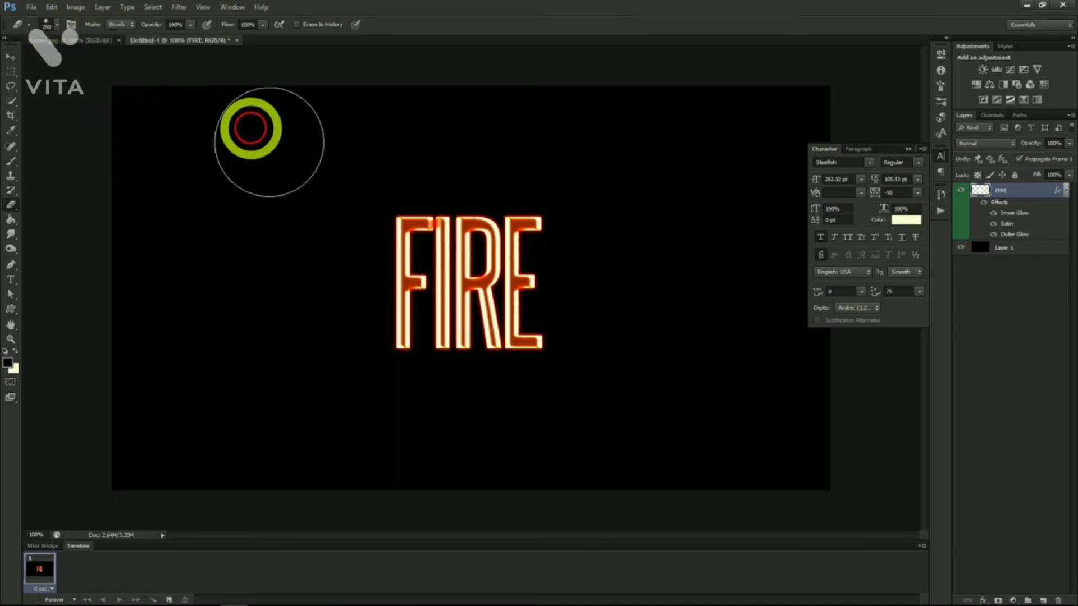
left_click(374, 175)
mouse_move(398, 174)
left_mouse_down()
mouse_move(557, 175)
mouse_move(383, 175)
mouse_move(594, 165)
mouse_move(512, 205)
mouse_move(326, 123)
mouse_move(140, 23)
left_mouse_up()
Apply a ZigZag distortion to the FIRE layer with Amount 4, slightly fewer ridges and the Pond Ripples style.
left_click(179, 7)
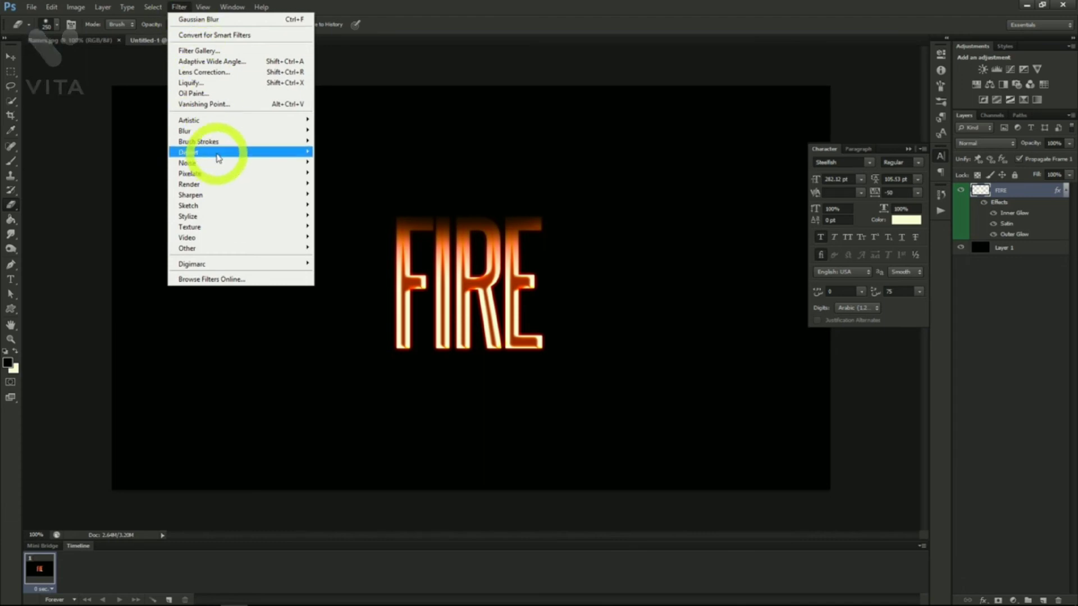
left_click(218, 157)
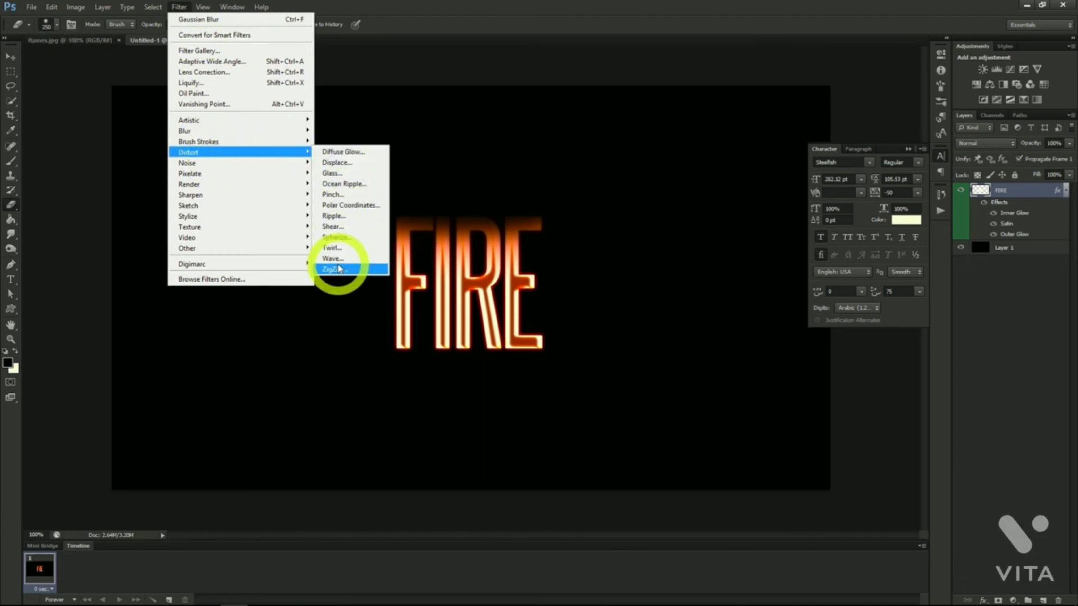
left_click(338, 270)
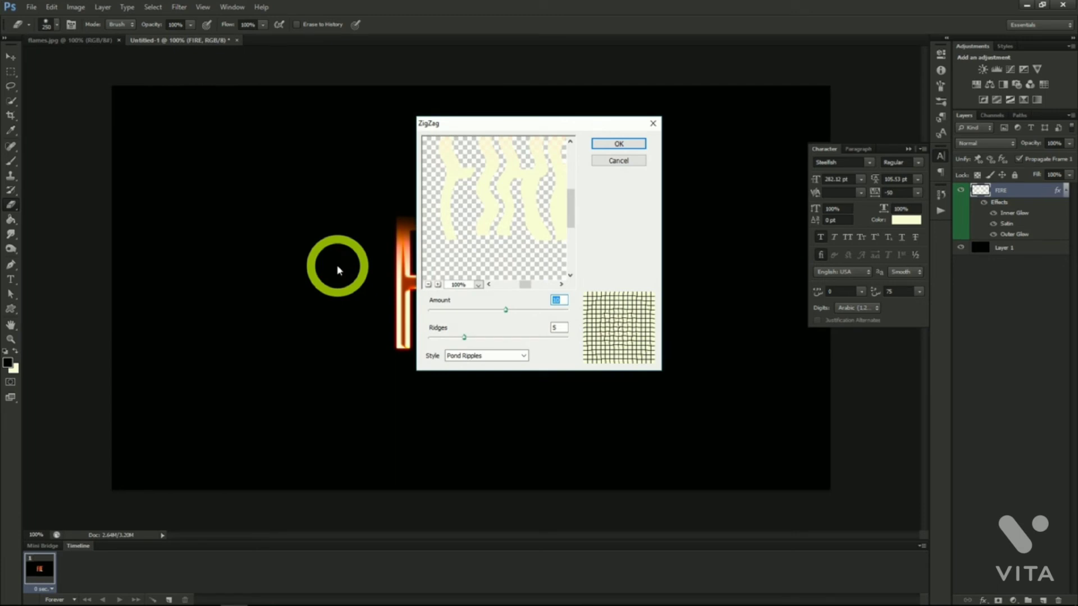
left_click_drag(503, 310, 460, 338)
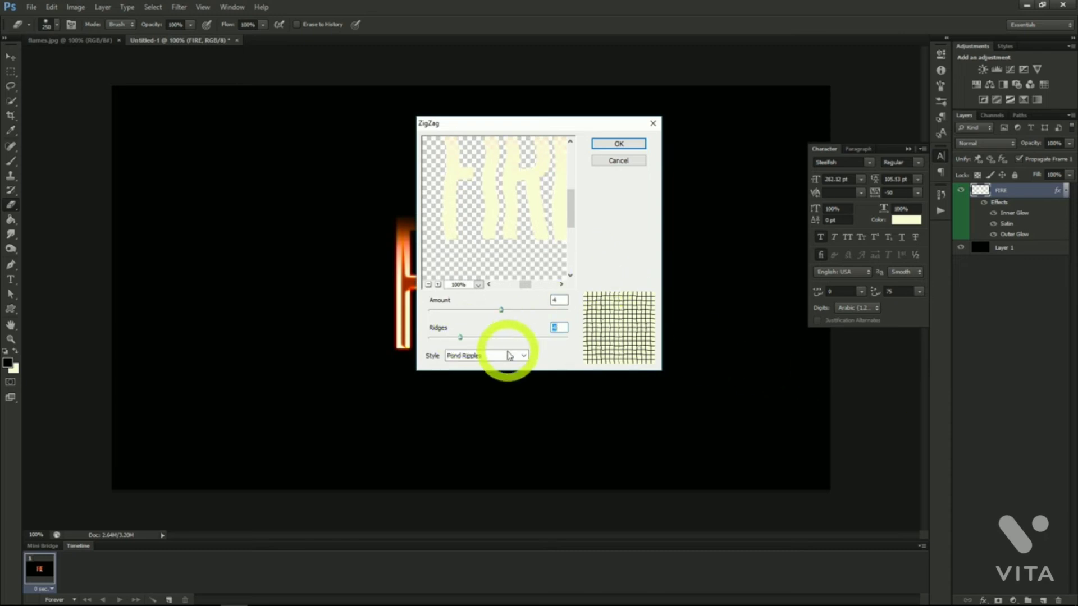
left_click(611, 144)
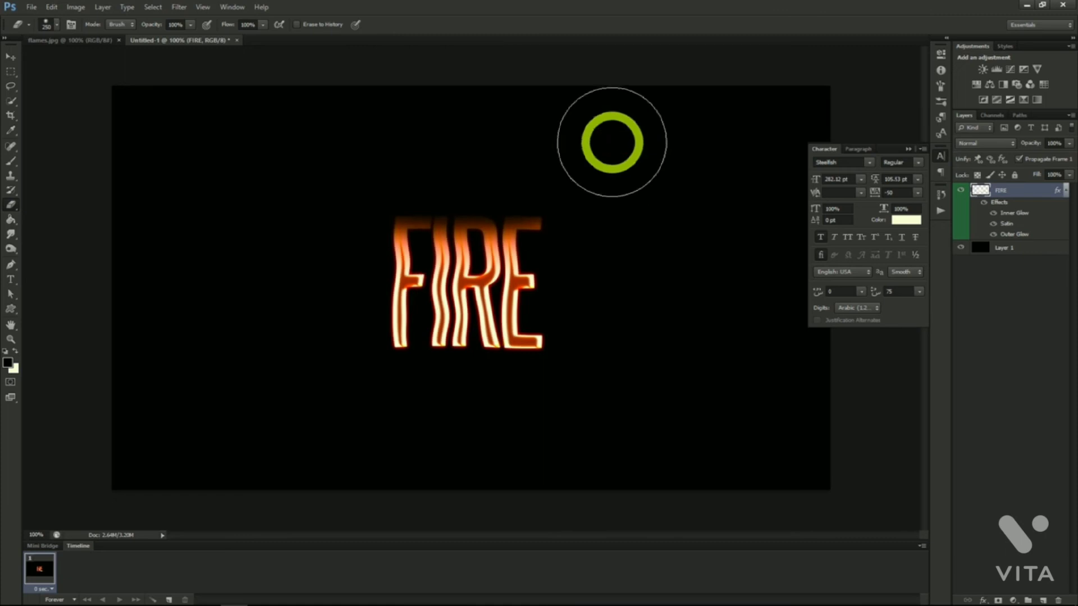
Copy the flames.jpg Background layer into the Untitled-1 document above the FIRE layer.
left_click(88, 41)
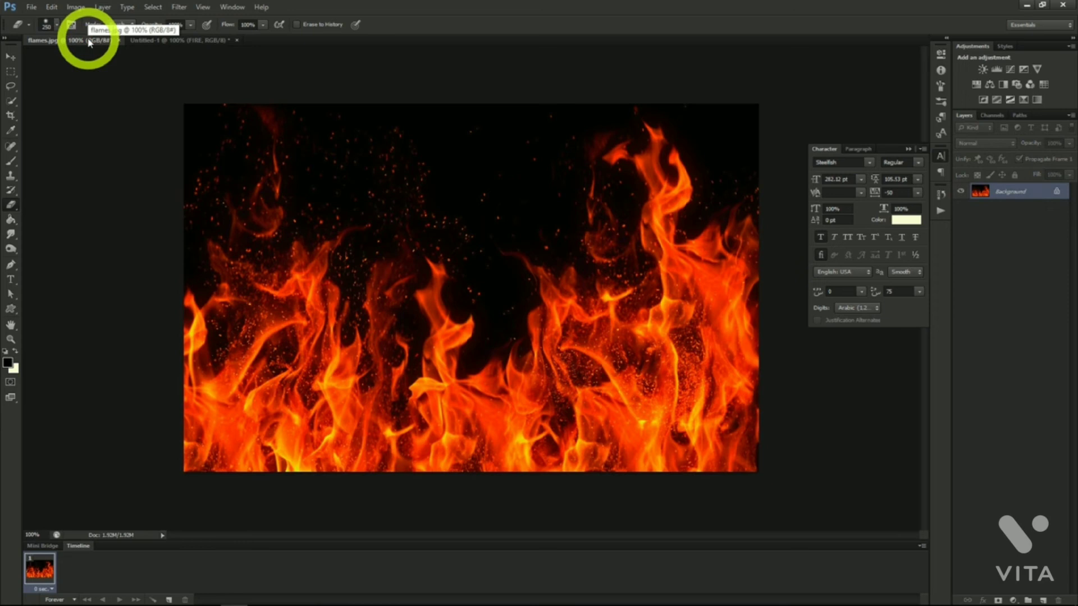
right_click(1001, 192)
left_click_drag(1001, 192, 200, 41)
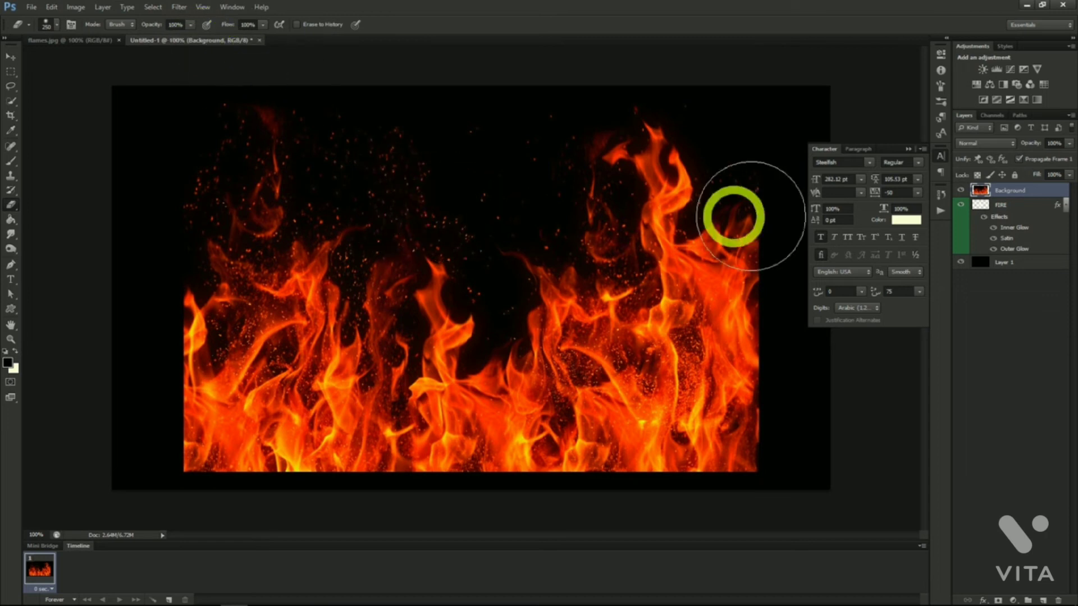
Load the Green channel as a selection and copy the selected flame highlights to a new layer.
left_click(991, 115)
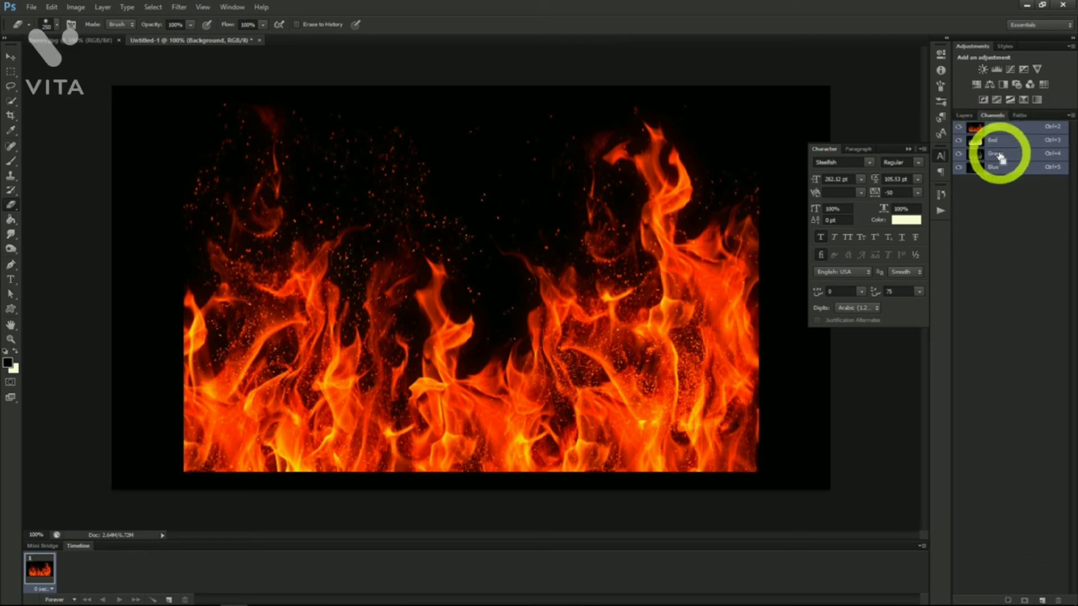
left_click(1000, 156, "ctrl")
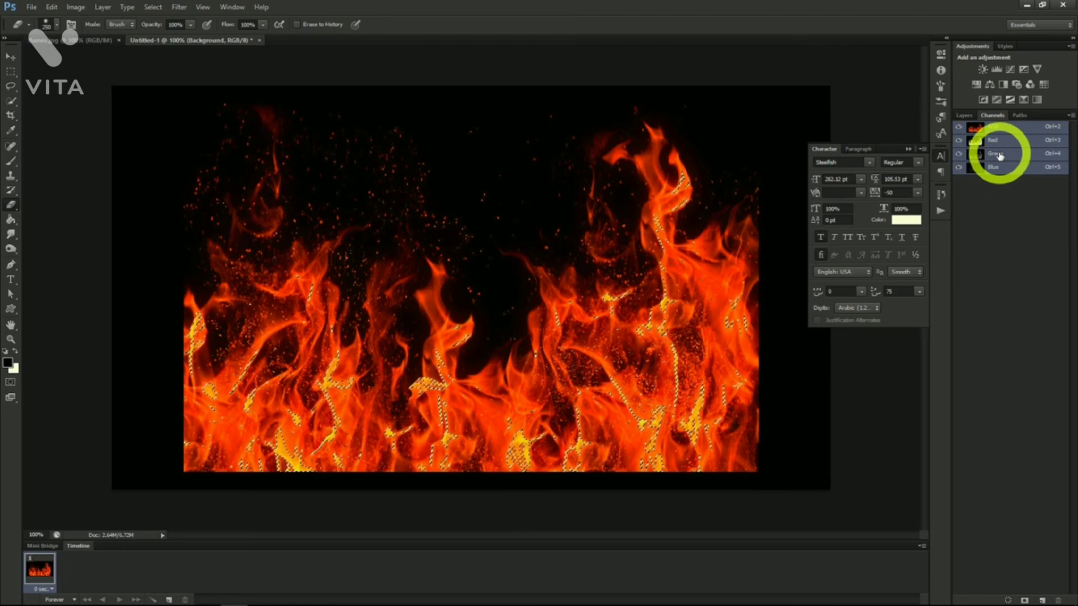
left_click(965, 115)
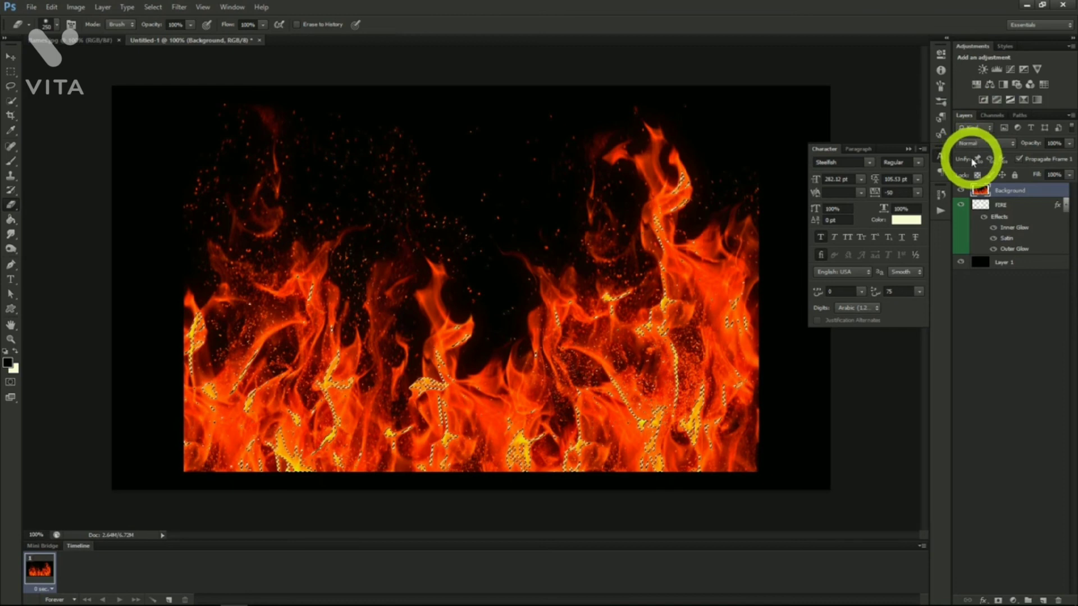
key("ctrl+j")
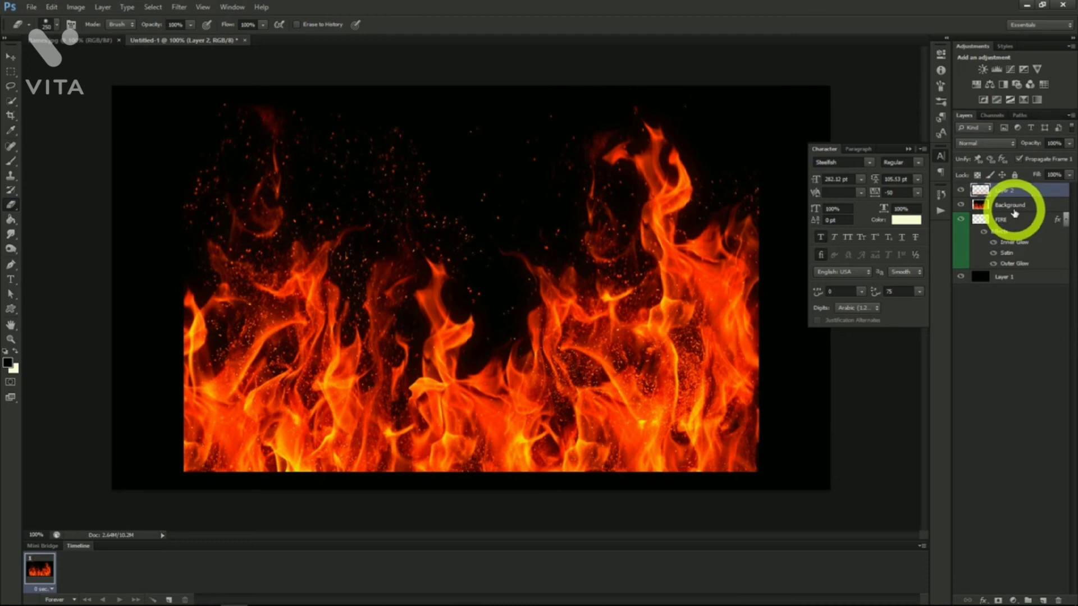
Delete the original flames Background layer and rename the extracted flames layer as Fire Main.
left_click(1002, 205)
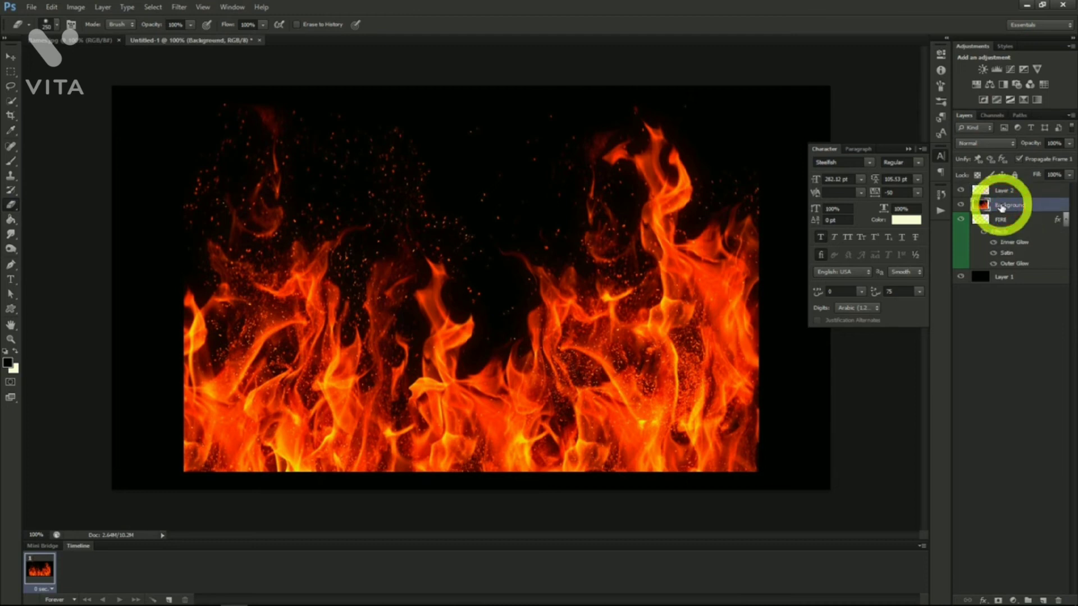
key("Delete")
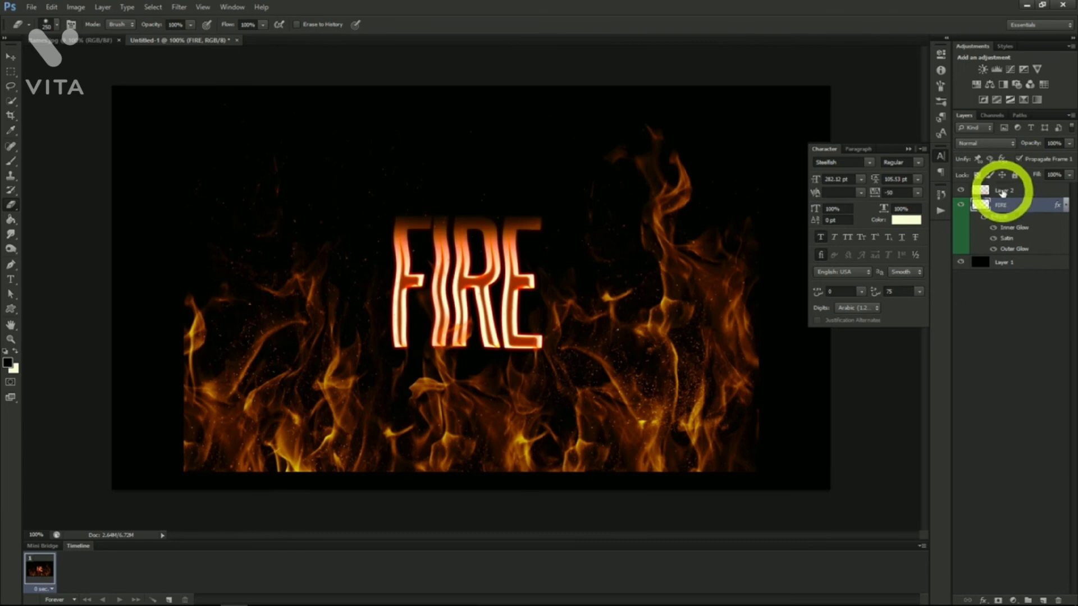
double_click(1006, 191)
type("Fire Main")
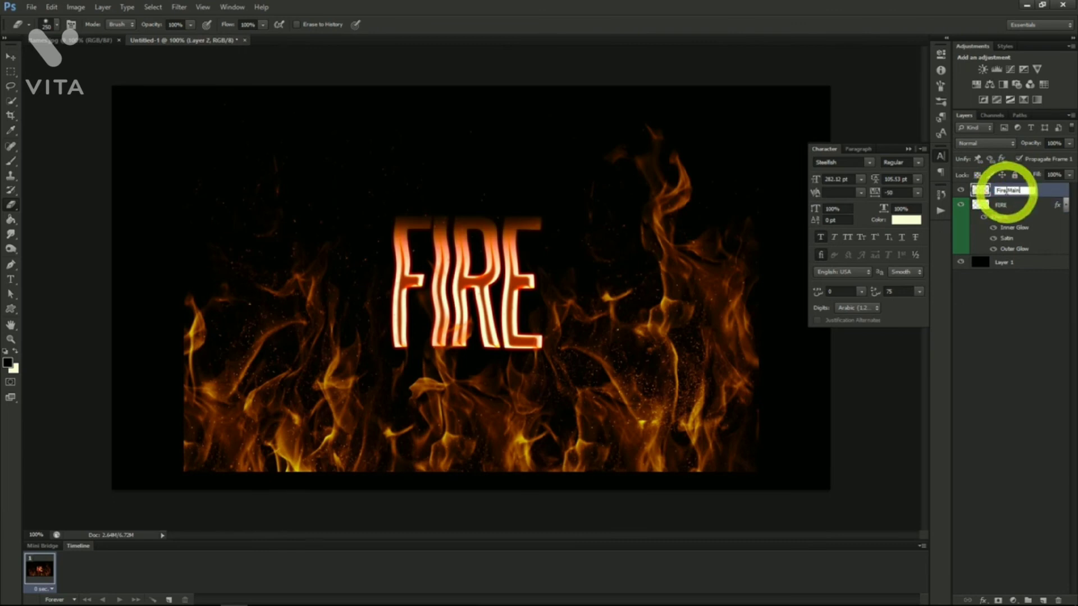
key("Return")
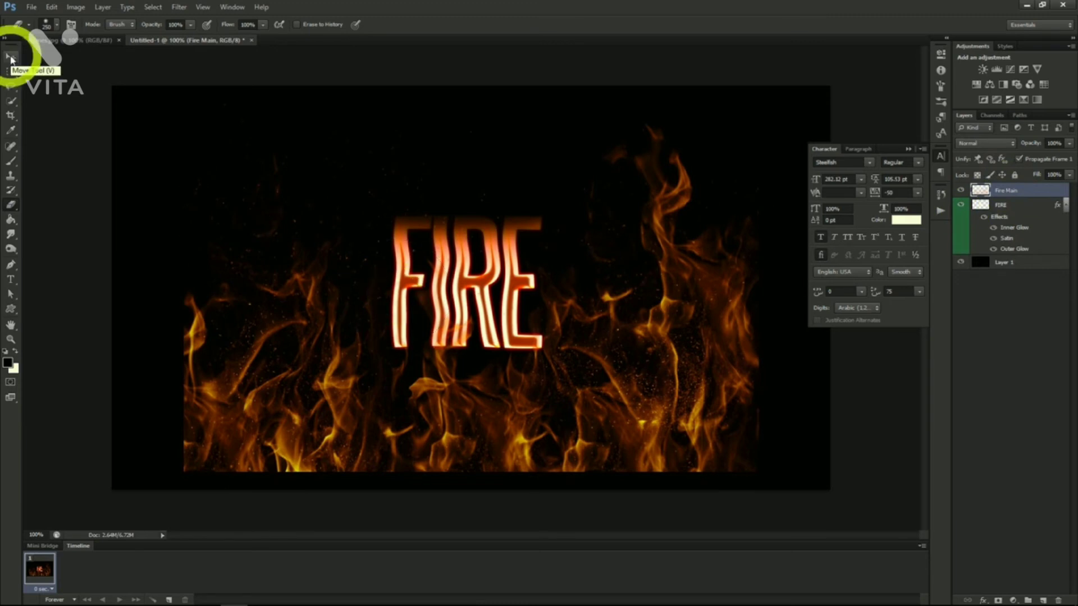
Scale the Fire Main layer down proportionally, position the flames over the FIRE text and switch to the Eraser tool.
left_click(10, 58)
left_click_drag(621, 386, 618, 359)
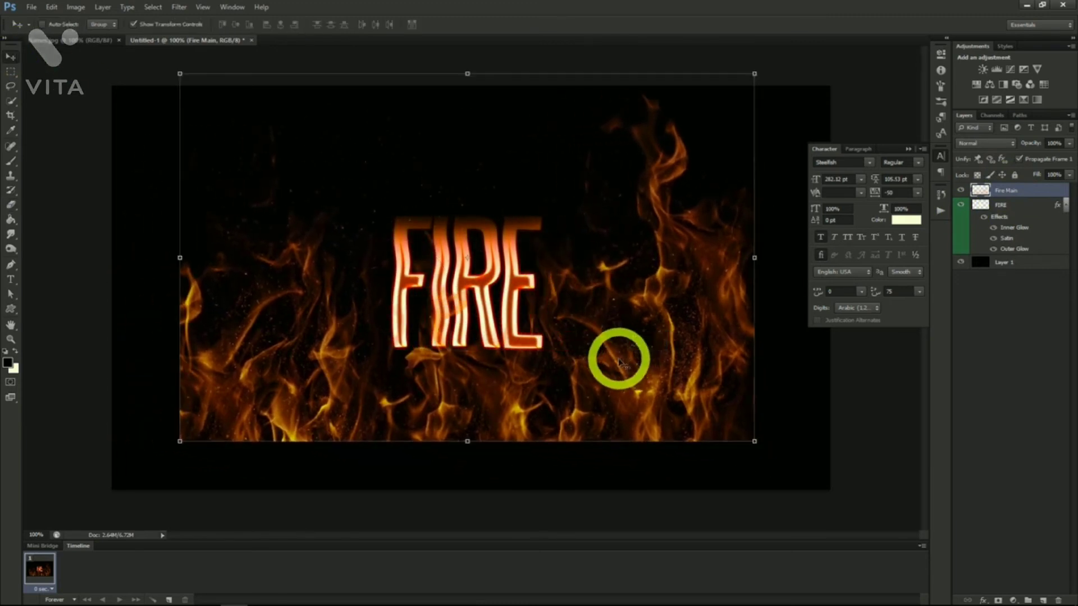
left_click(754, 76)
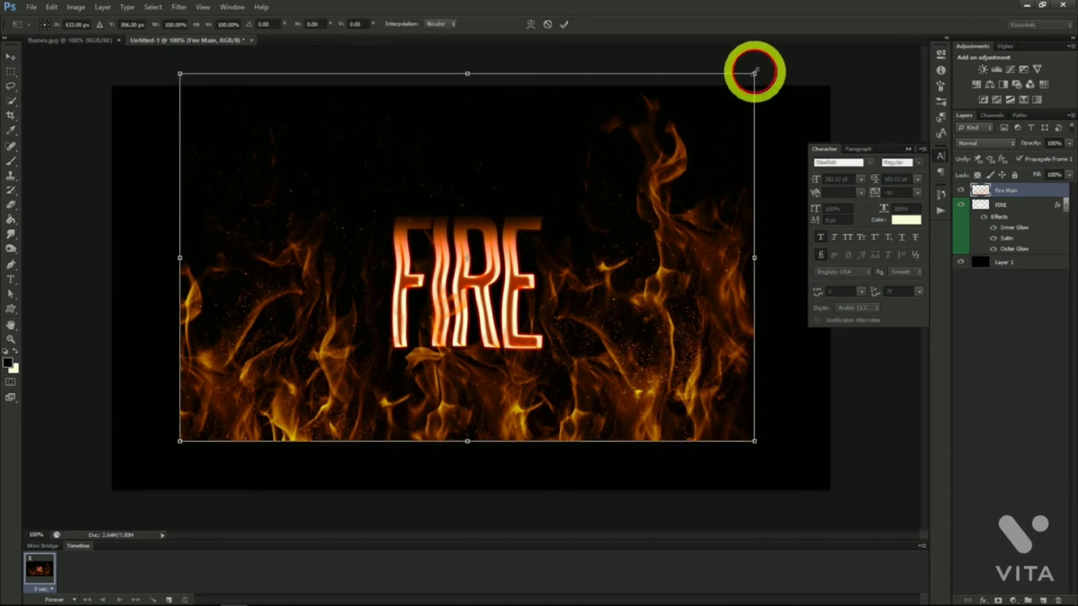
left_click(197, 25)
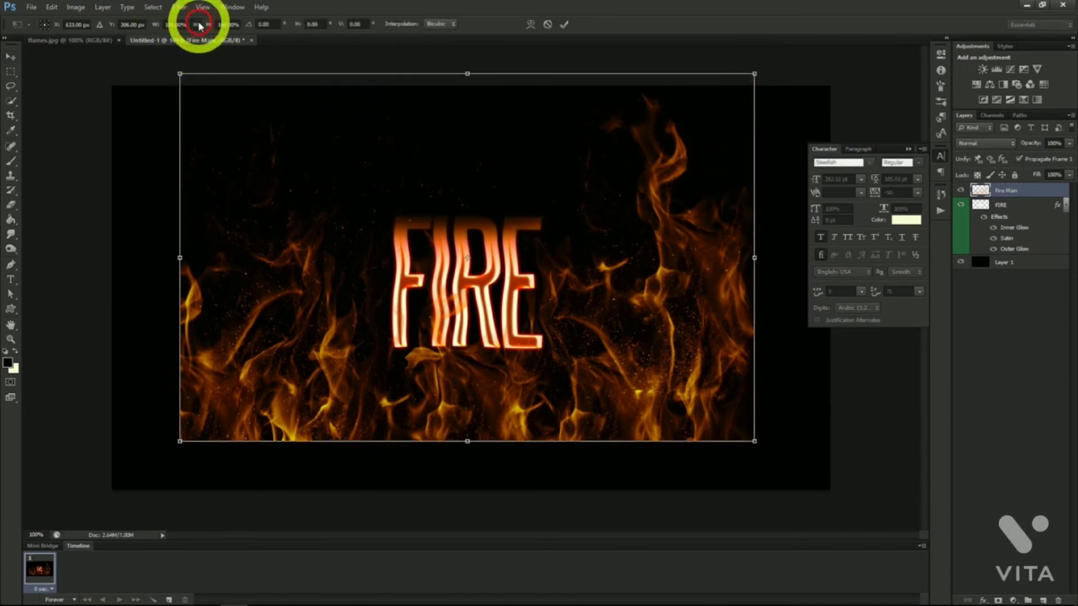
left_click_drag(754, 74, 496, 236)
left_click_drag(404, 378, 476, 303)
key("Return")
key("e")
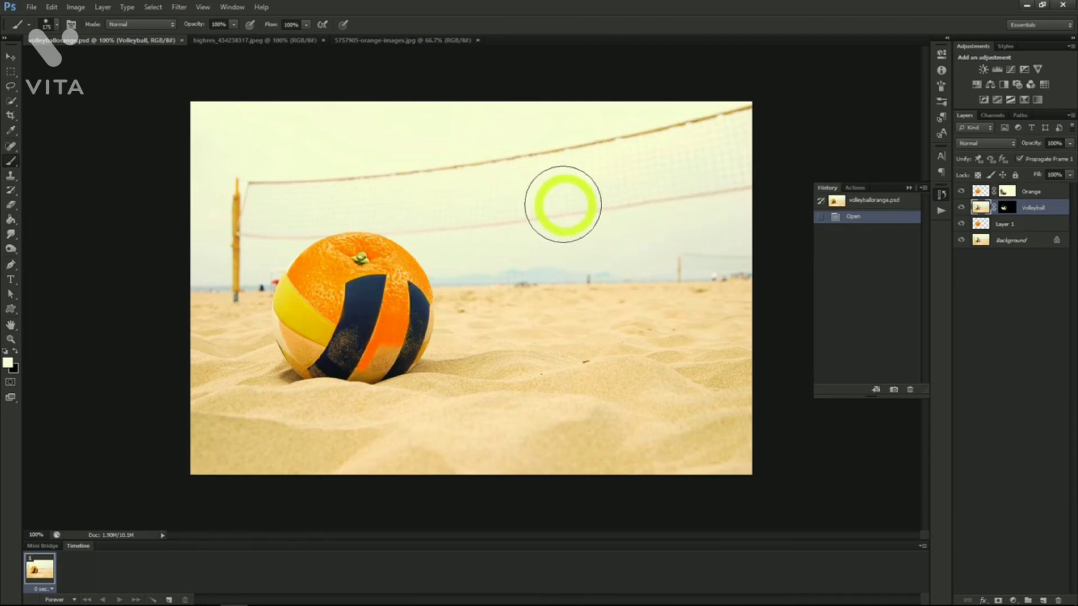
Select the whole orange in 5757905-orange-images.jpg with Quick Selection and paste it into the highres_434238317.jpeg volleyball photo.
left_click(288, 43)
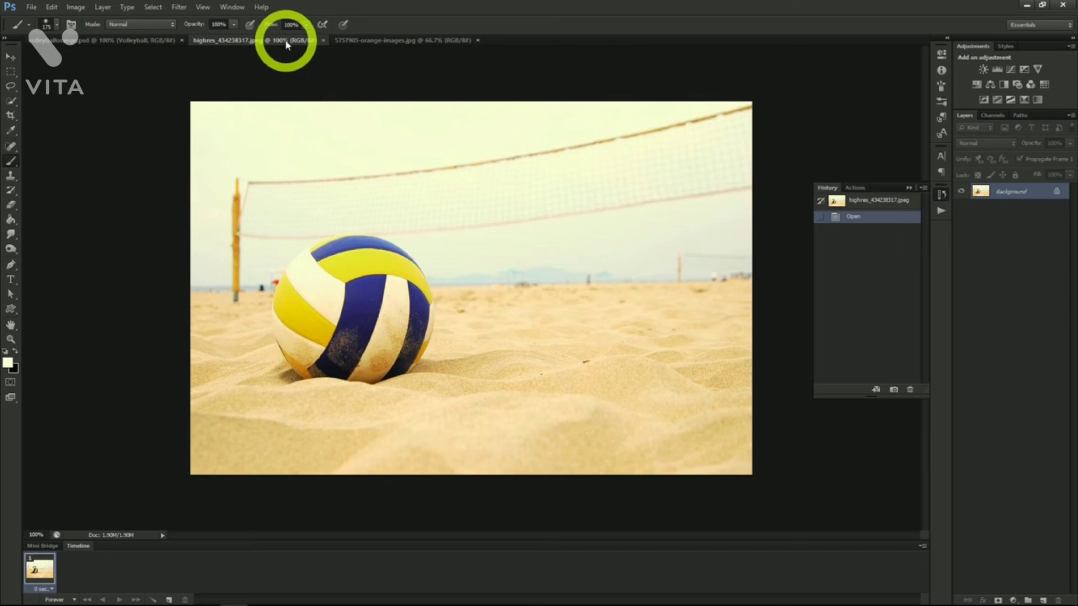
left_click(359, 41)
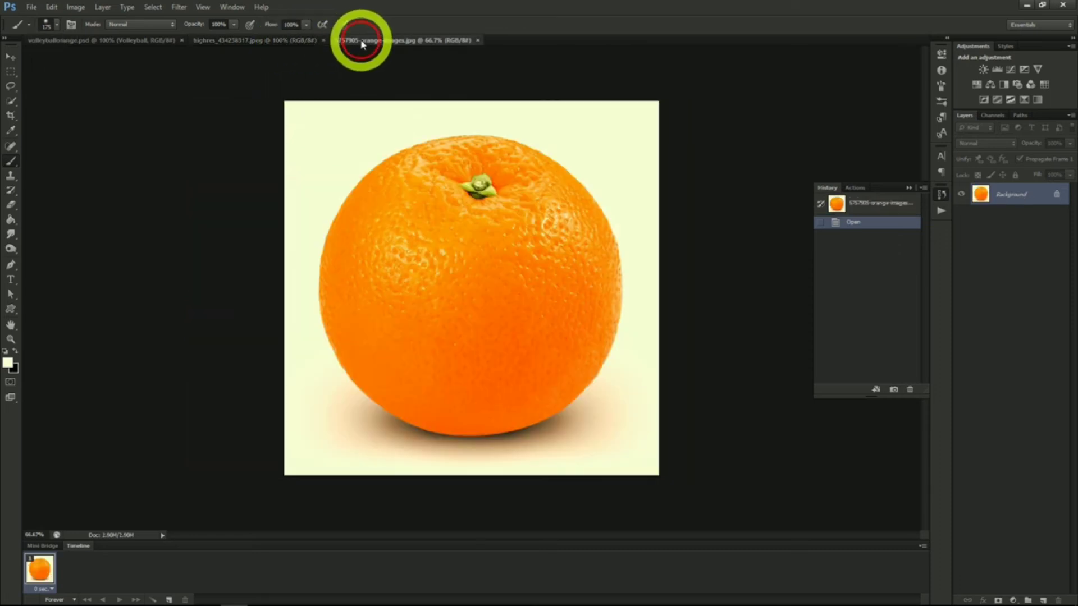
left_click(11, 100)
mouse_move(420, 236)
left_mouse_down()
mouse_move(443, 307)
mouse_move(493, 378)
mouse_move(559, 403)
mouse_move(574, 384)
left_mouse_up()
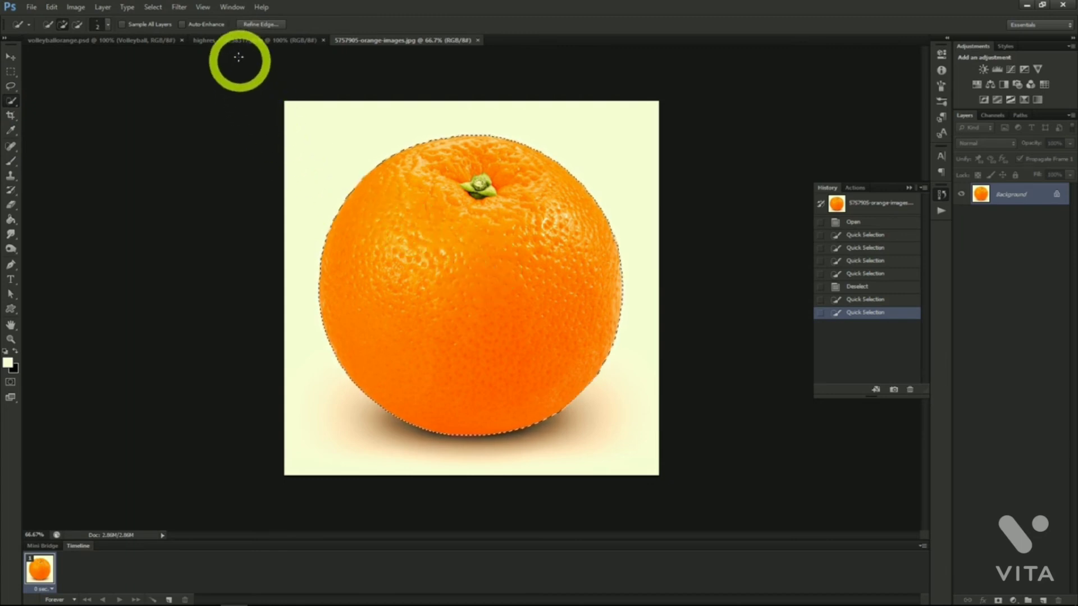
left_click(235, 40)
key("ctrl+v")
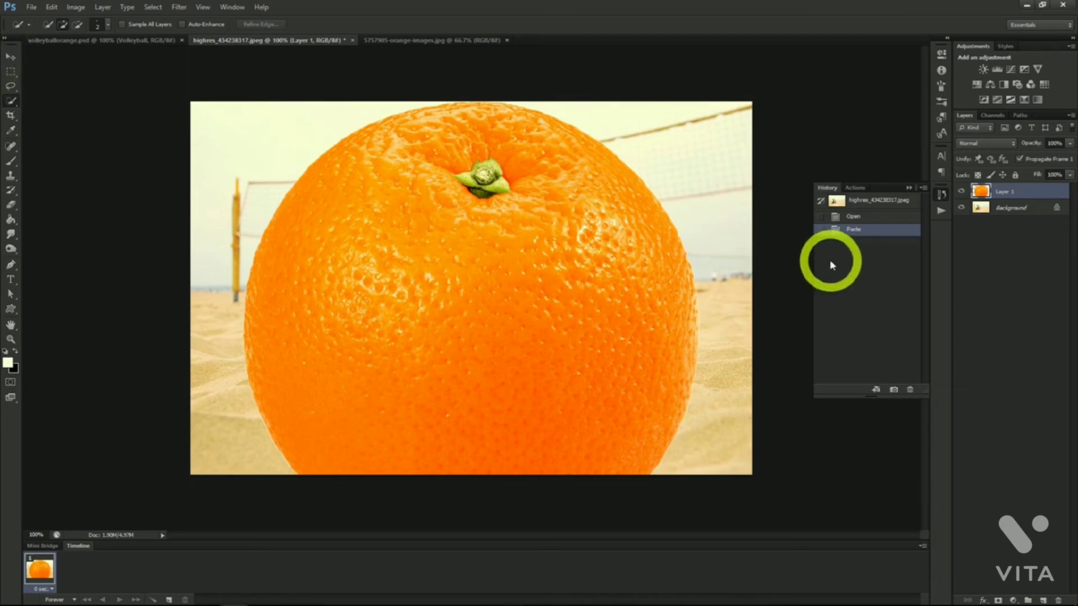
Duplicate the volleyball Background layer under the suggested name and place the copy above the orange layer.
left_click(999, 210)
right_click(998, 210)
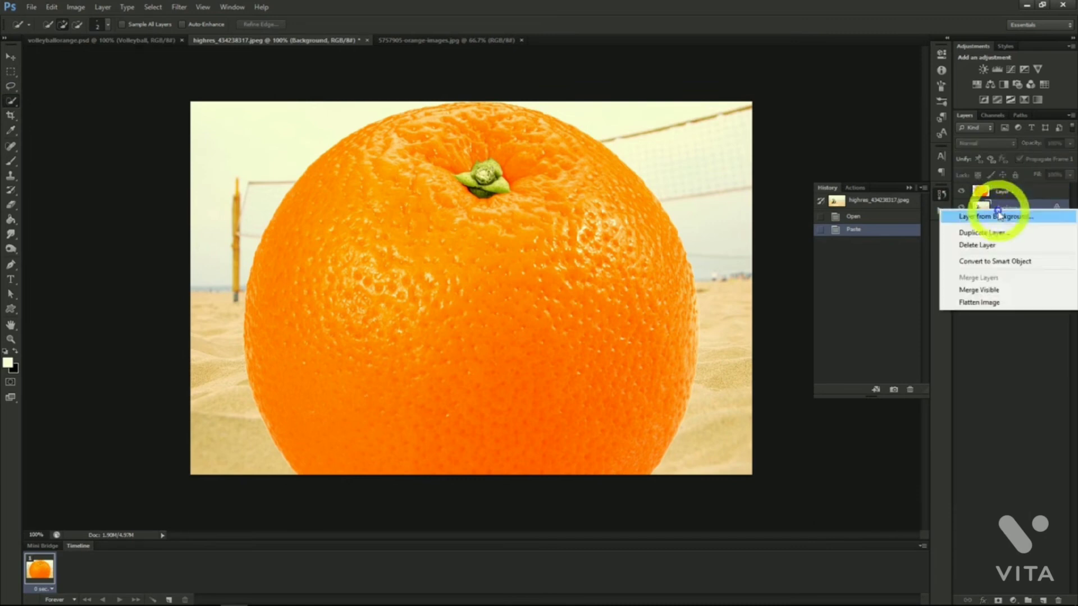
left_click(995, 233)
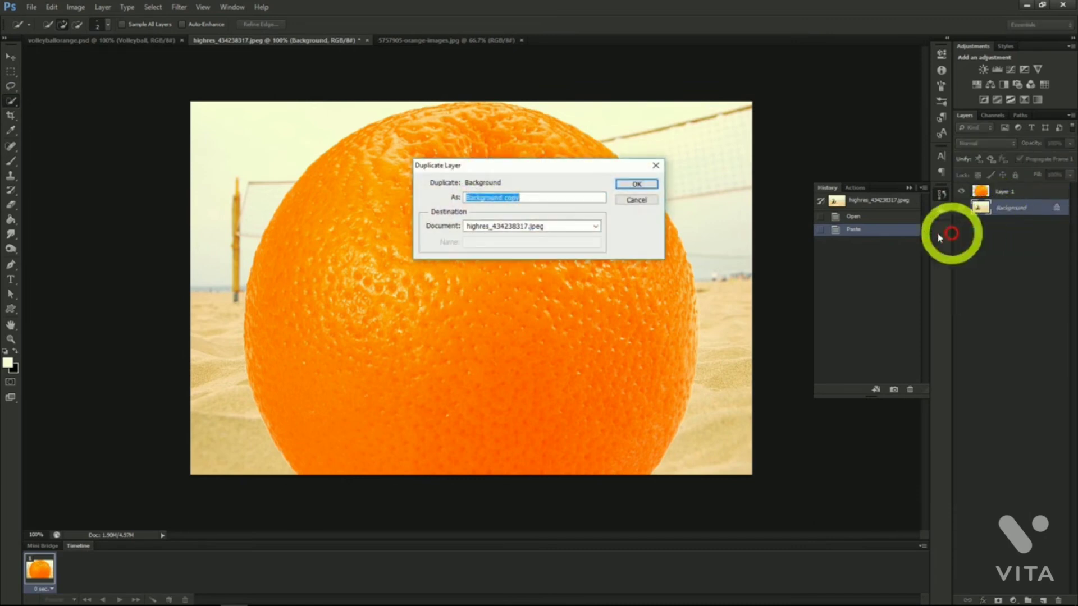
left_click(637, 185)
left_click(1004, 191, "shift")
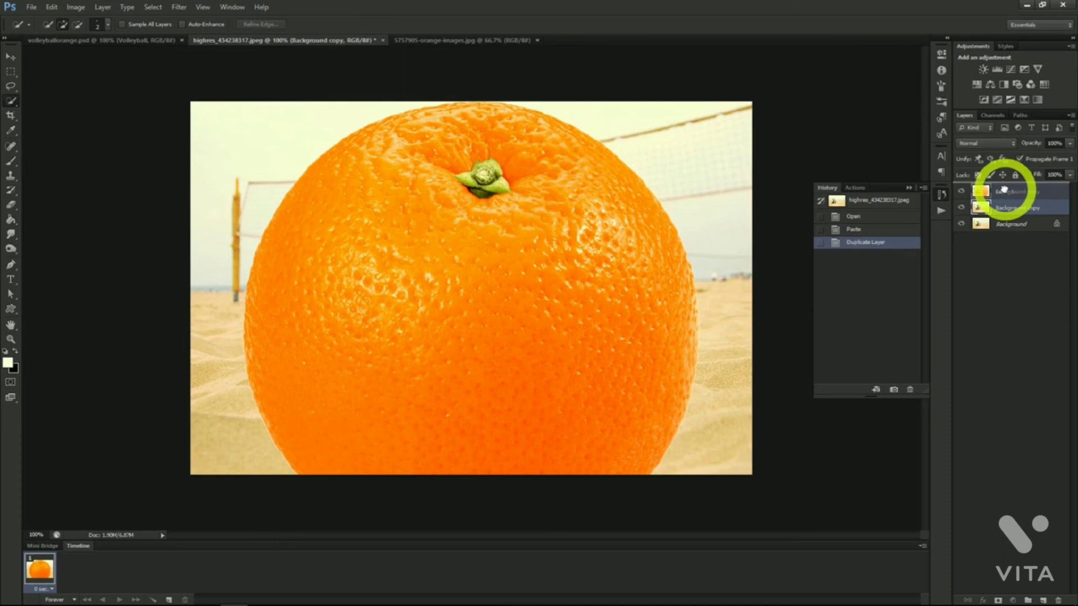
left_click_drag(1004, 189, 1006, 192)
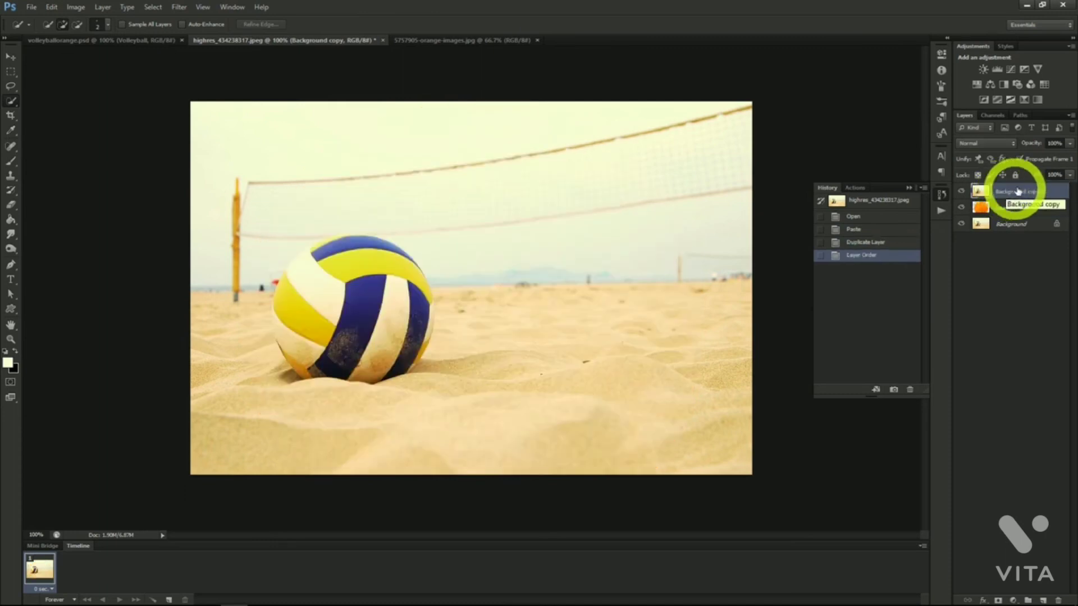
Set the Background copy layer's opacity to 50% and select the orange layer with the Move tool.
left_click(1041, 155)
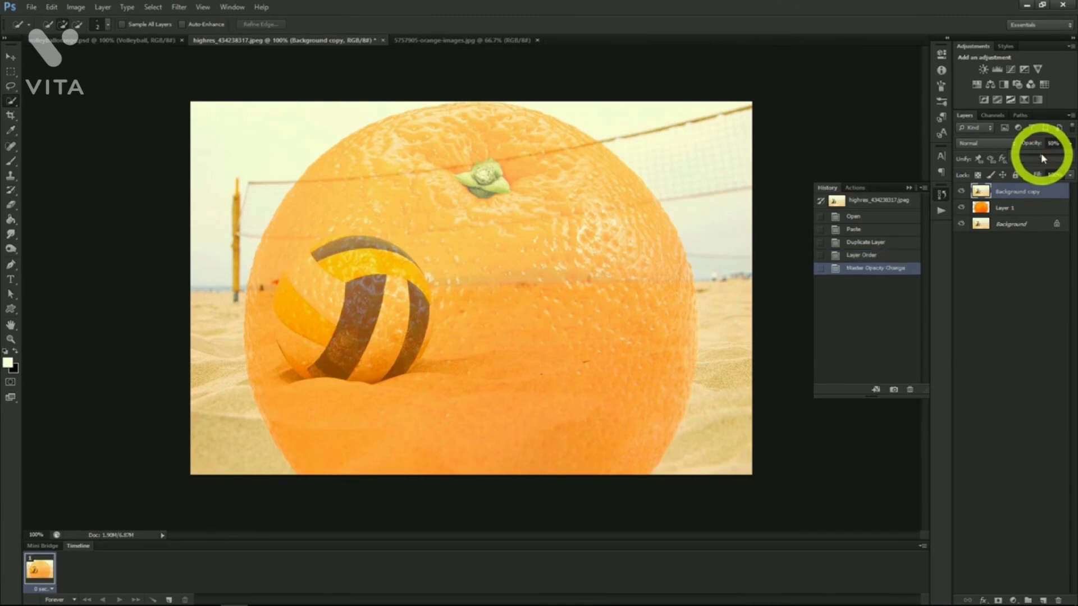
left_click(1017, 208)
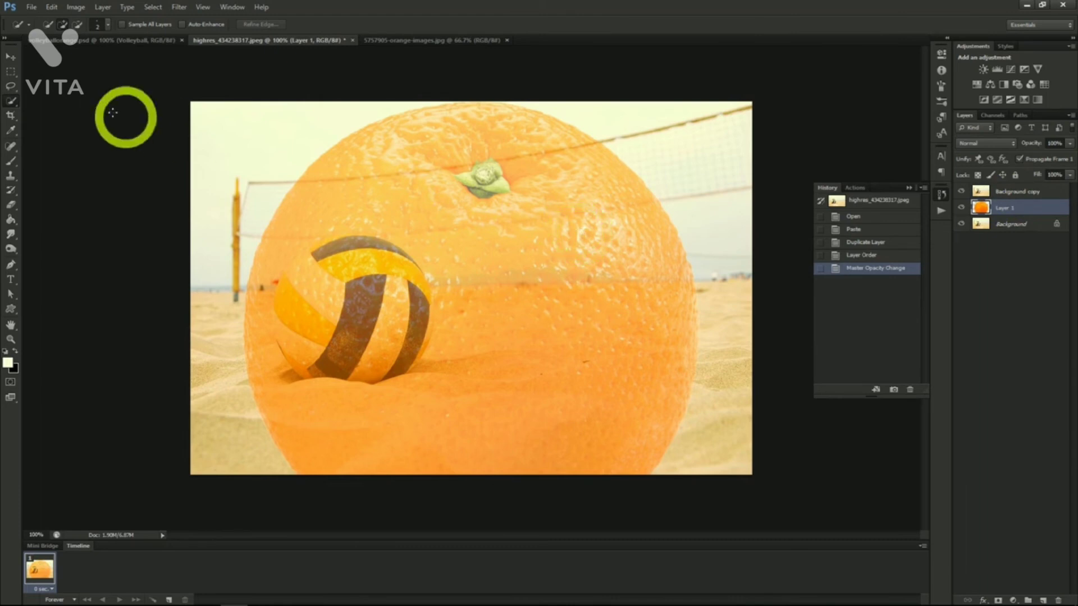
left_click(9, 58)
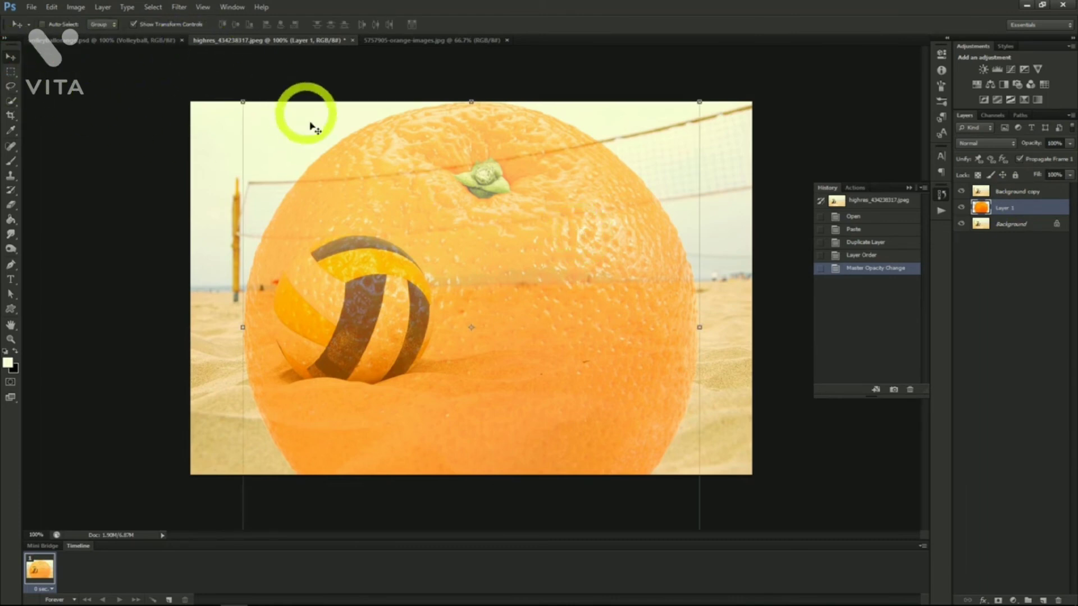
Scale the orange layer down proportionally, position it over the volleyball and apply the transform.
left_click(242, 101)
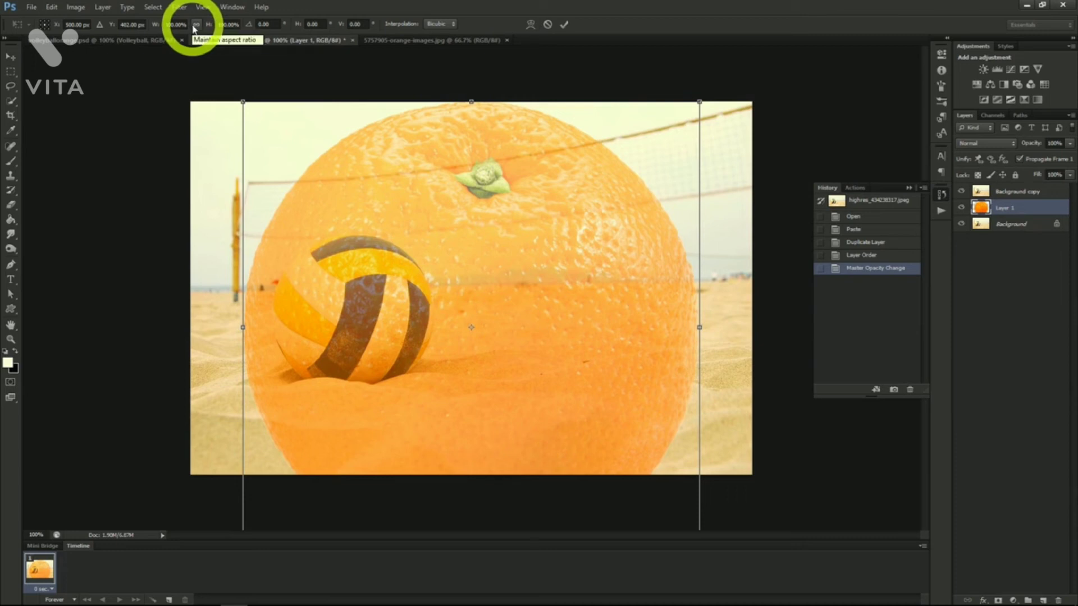
left_click(193, 25)
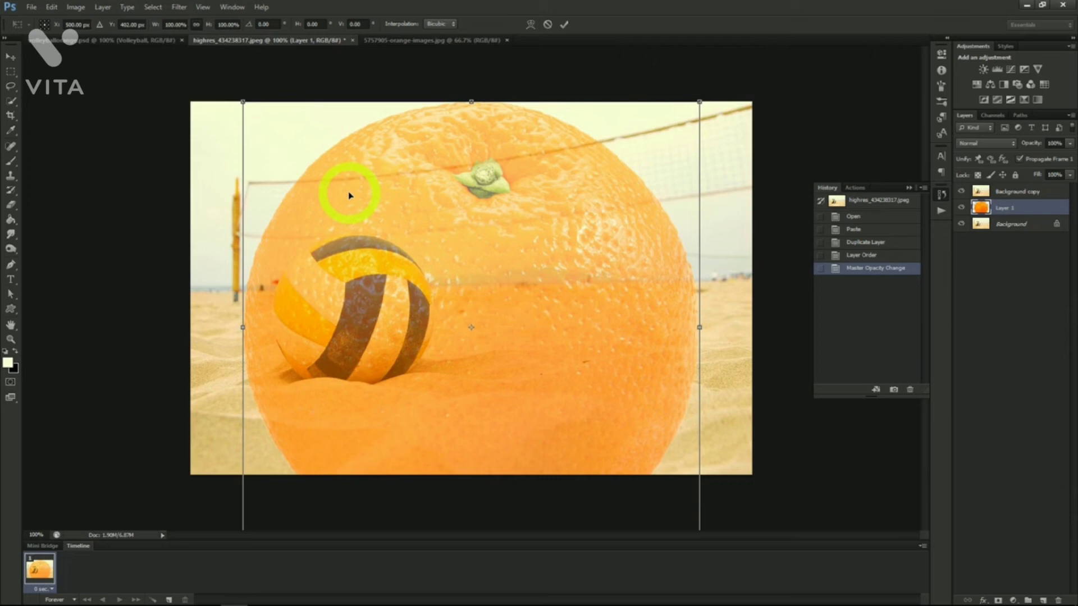
left_click_drag(242, 102, 345, 288)
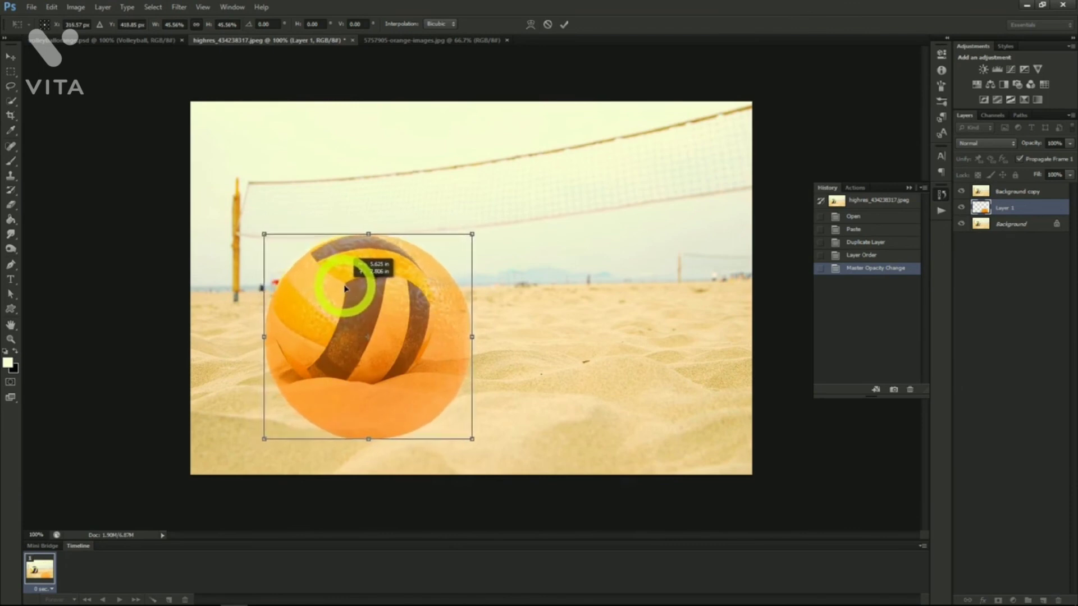
left_click_drag(472, 439, 424, 393)
left_click_drag(358, 356, 367, 358)
left_click(9, 57)
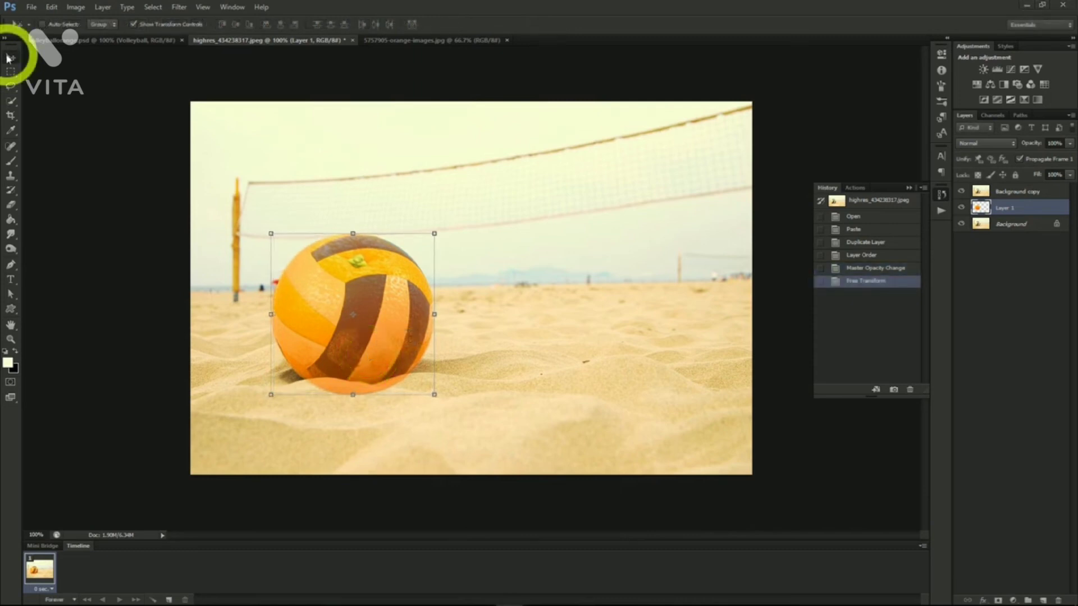
Load the orange's outline as a selection from Layer 1 and use it as a layer mask on the Background copy layer.
left_click(980, 208, "ctrl")
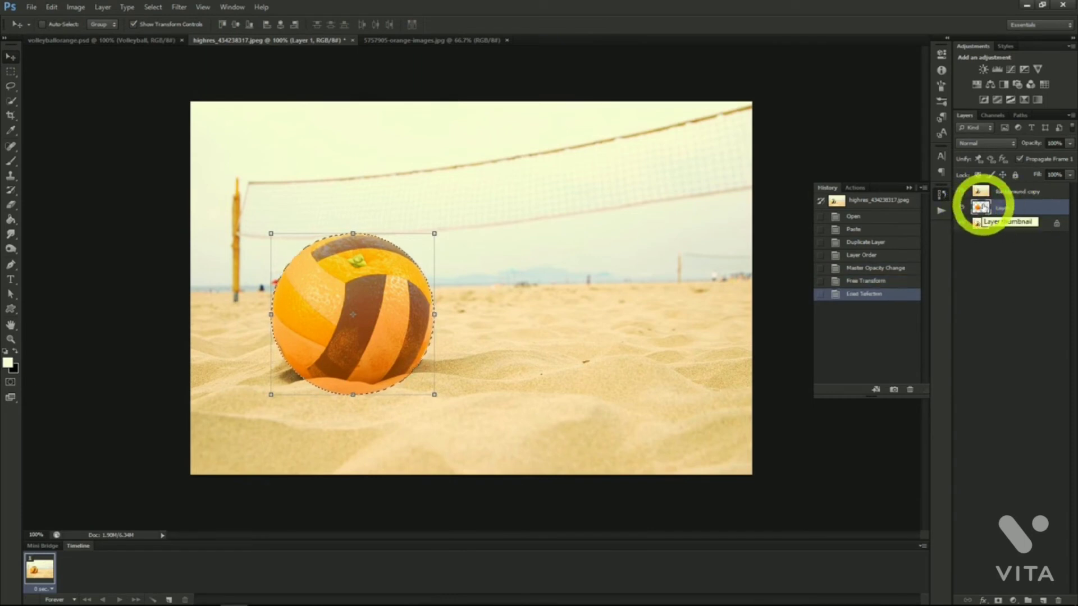
left_click(1014, 193)
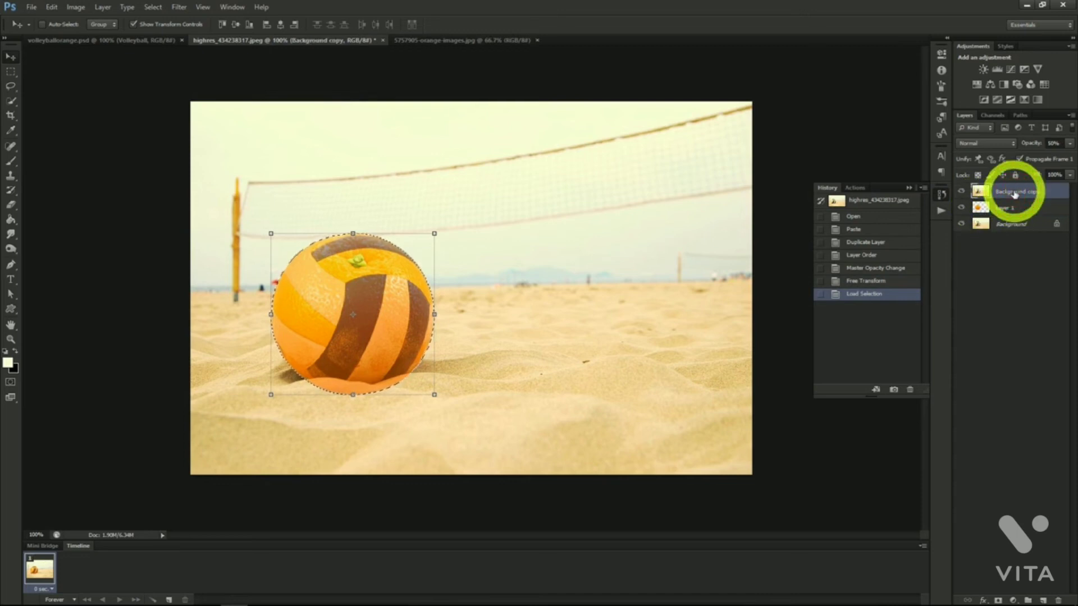
left_click(998, 601)
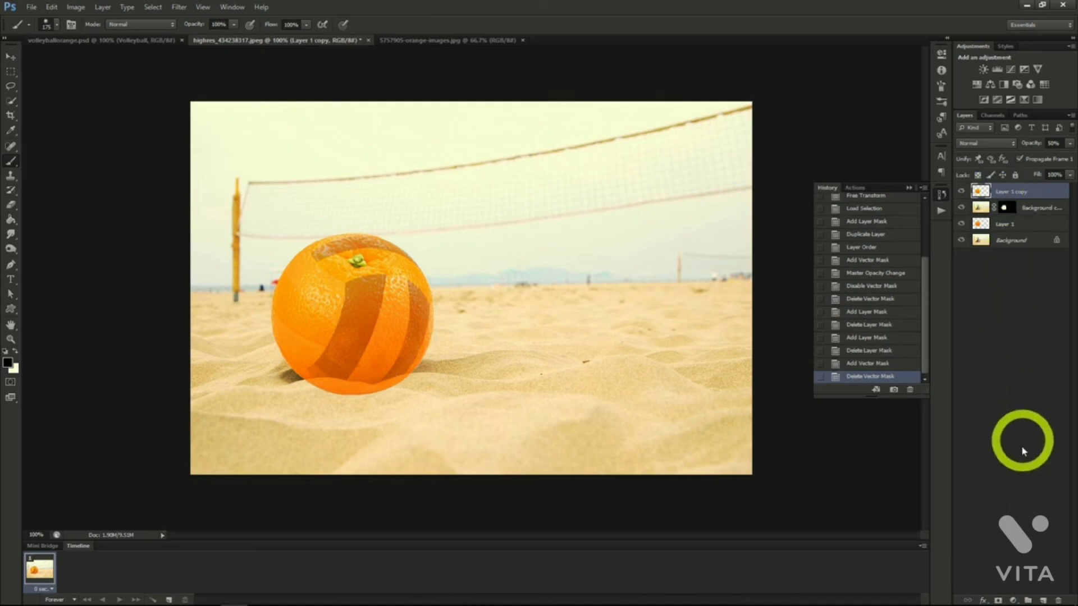
Add a layer mask to Layer 1 copy, brush the orange texture into the volleyball's selected yellow side panel, and swap the brush colors.
left_click(999, 600)
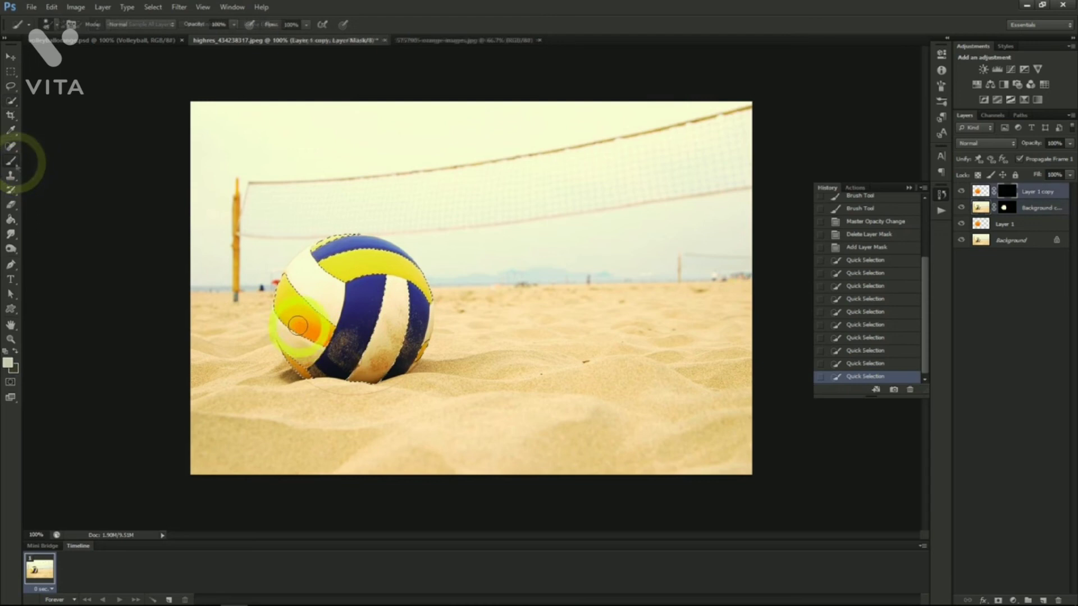
mouse_move(298, 326)
left_mouse_down()
mouse_move(275, 306)
mouse_move(290, 281)
mouse_move(329, 334)
mouse_move(307, 346)
mouse_move(284, 314)
mouse_move(287, 298)
mouse_move(338, 342)
mouse_move(310, 334)
left_mouse_up()
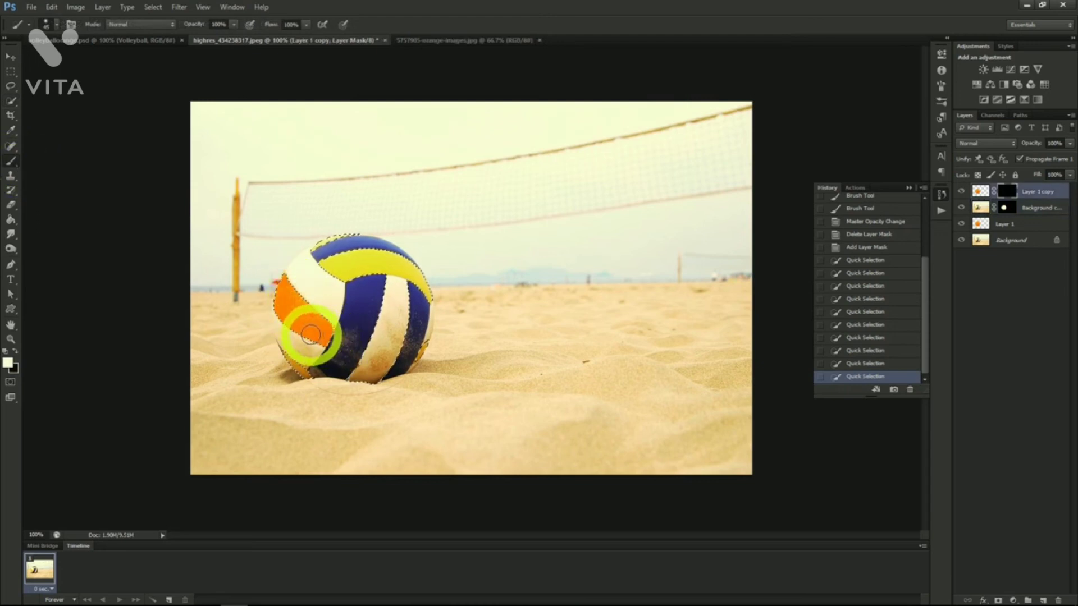
key("x")
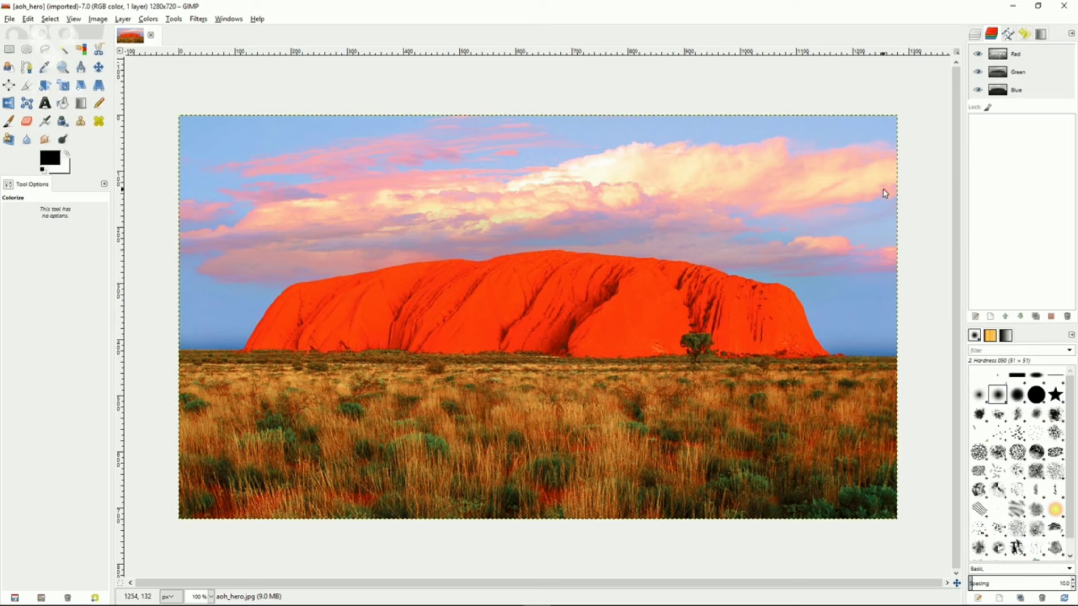
Switch to GIMP and duplicate the aoh_hero.jpg layer.
left_click(976, 36)
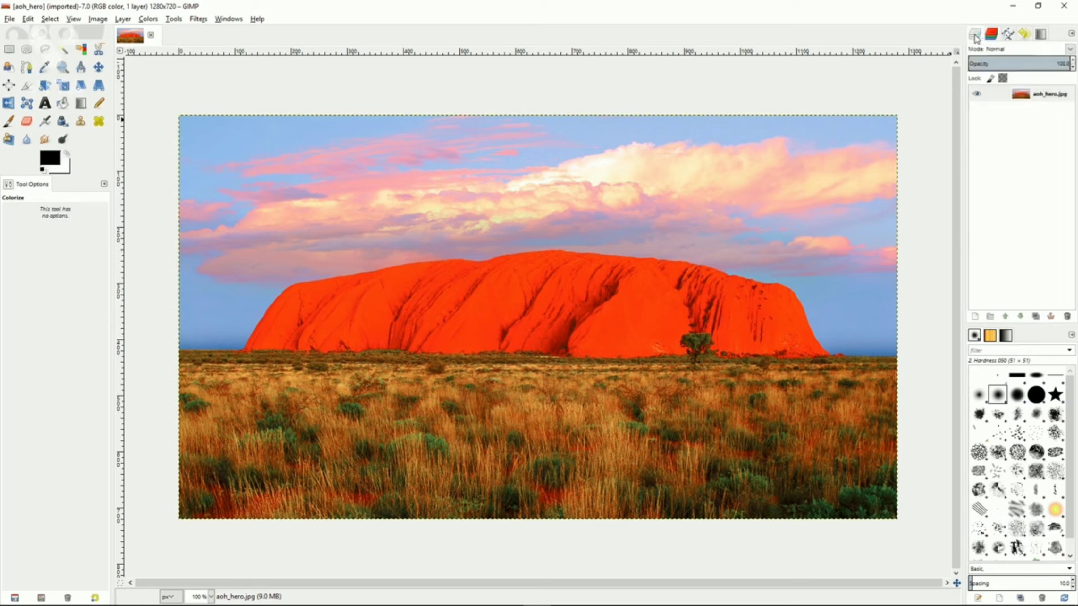
left_click(1009, 100)
right_click(1006, 99)
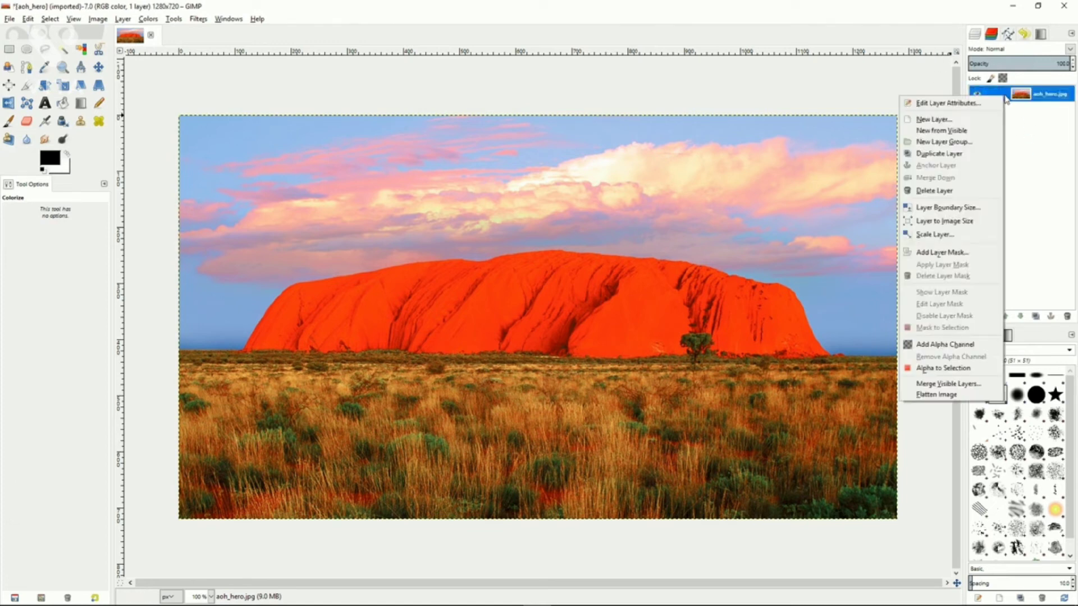
left_click(948, 154)
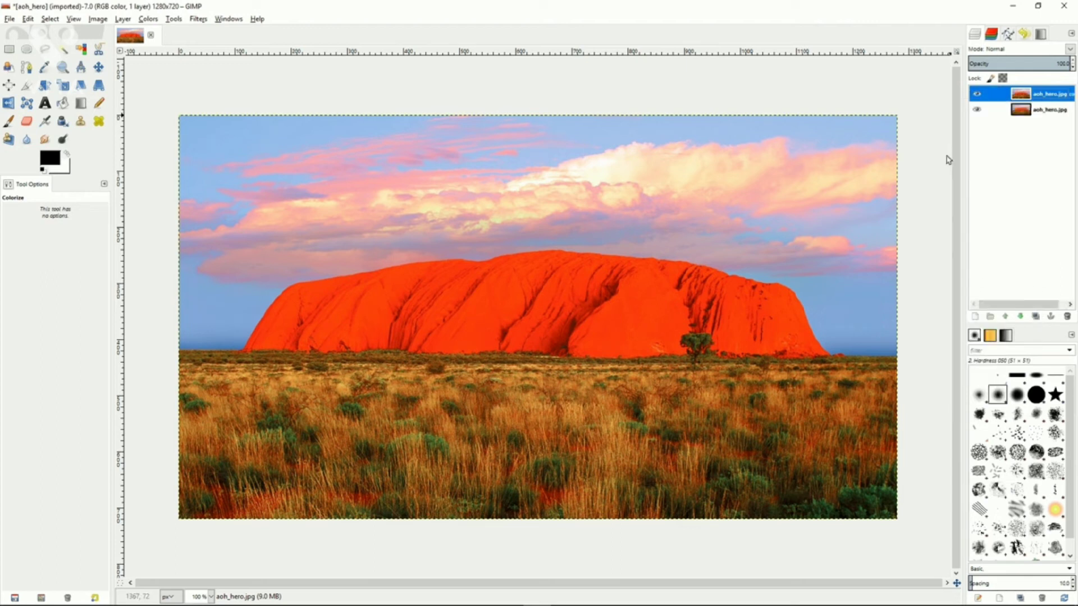
Deactivate the Green, Blue and Alpha channels, leave only Red active, and select the entire image.
left_click(992, 35)
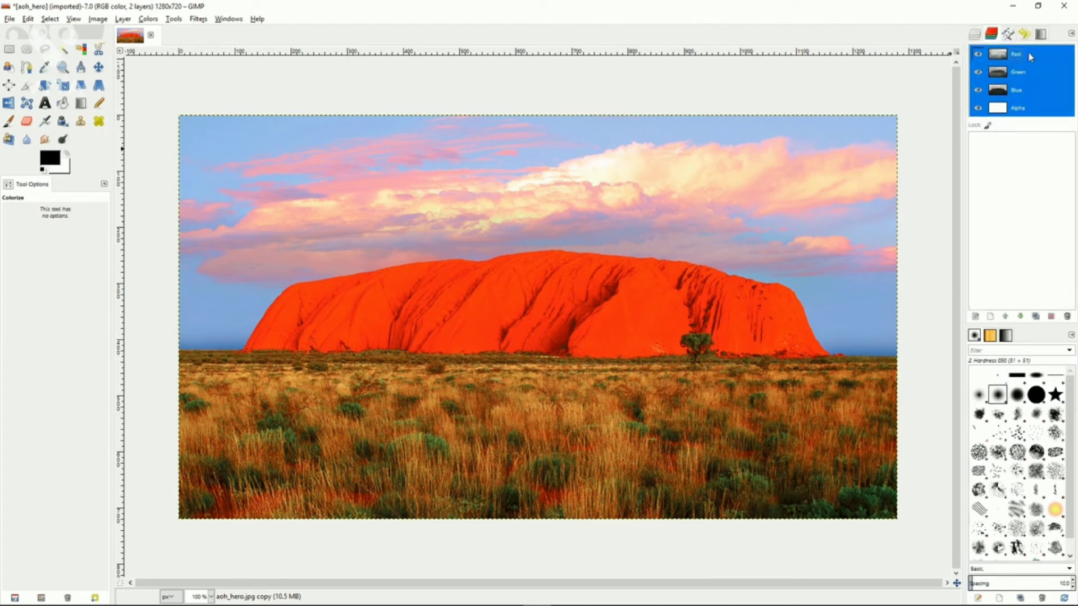
left_click(1030, 56)
left_click(1027, 77)
left_click(1024, 93)
left_click(1025, 105)
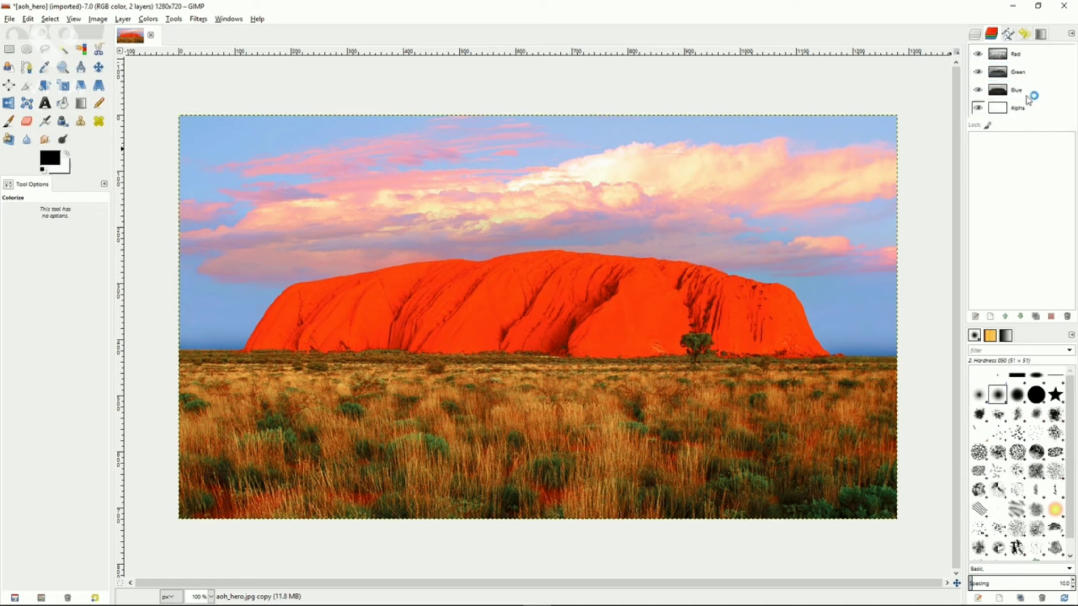
left_click(1032, 57)
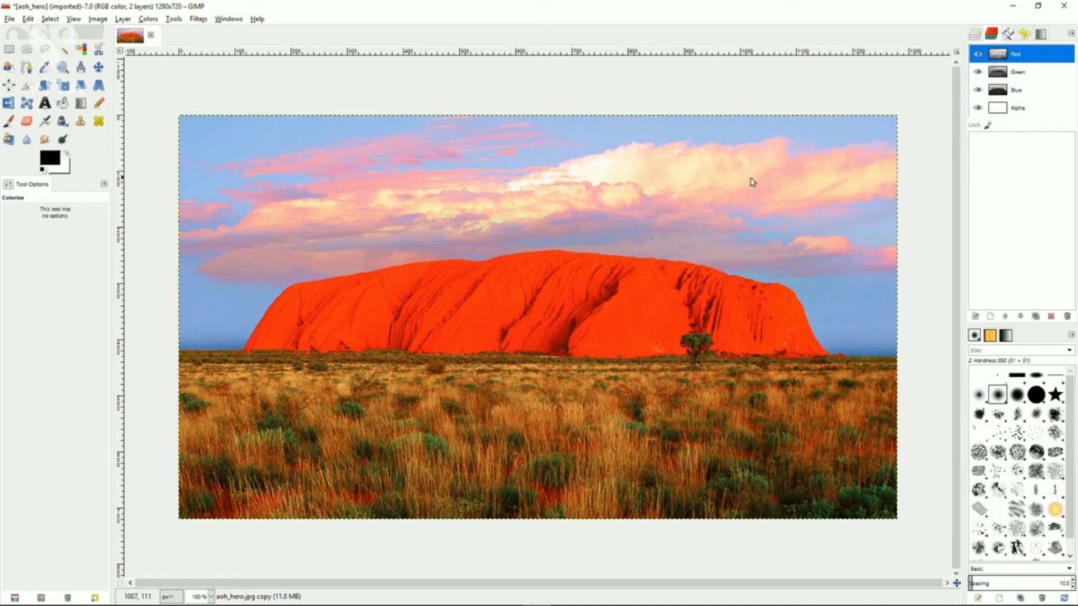
left_click(51, 19)
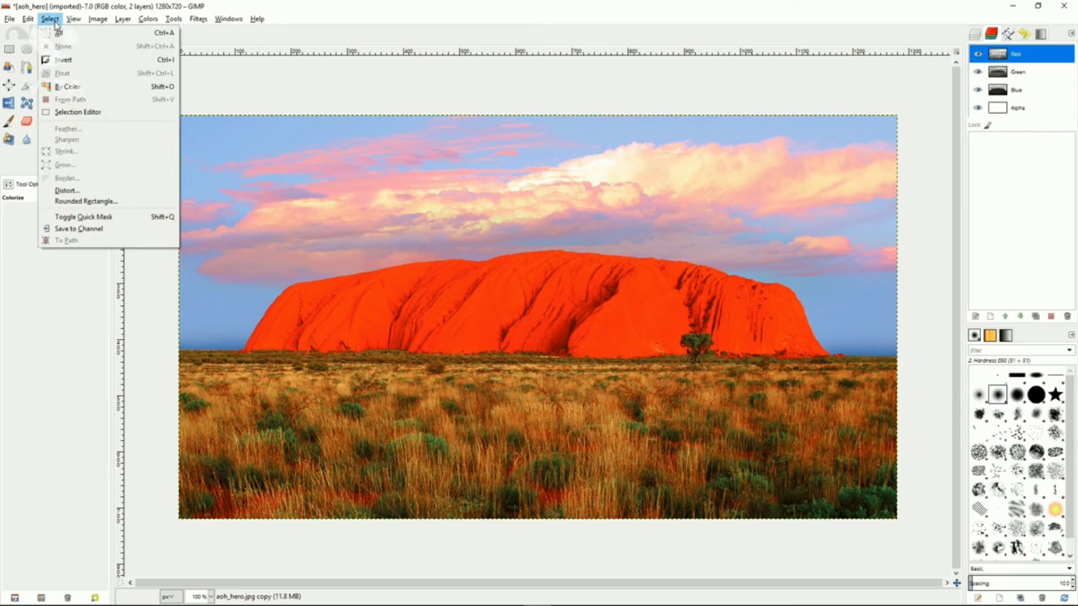
left_click(59, 33)
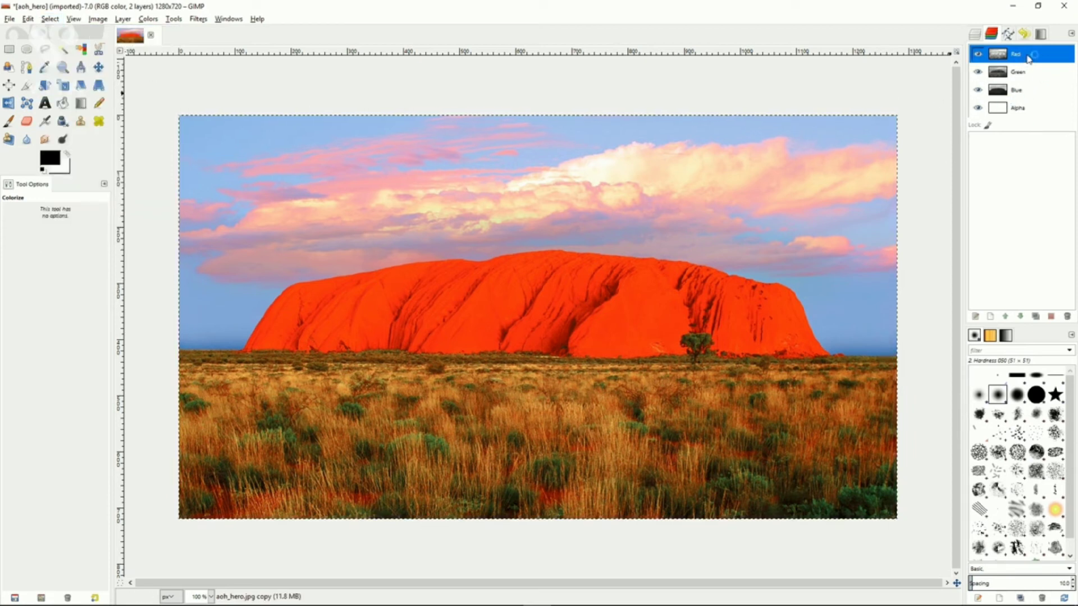
Copy the Red channel as a separate channel and rename the copy L.
left_click_drag(1026, 57, 1013, 150)
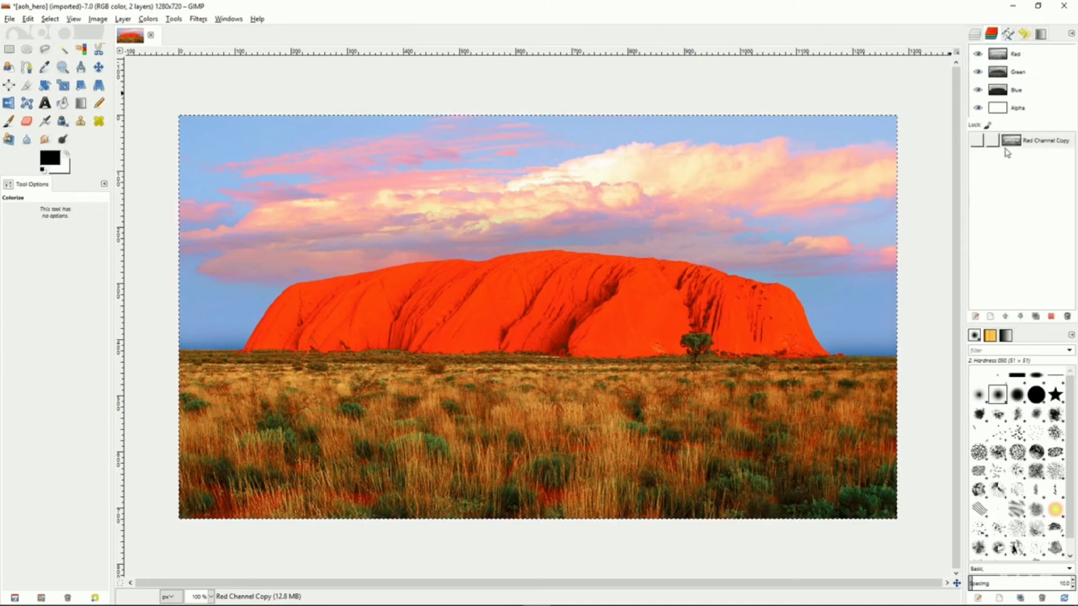
left_click(1036, 145)
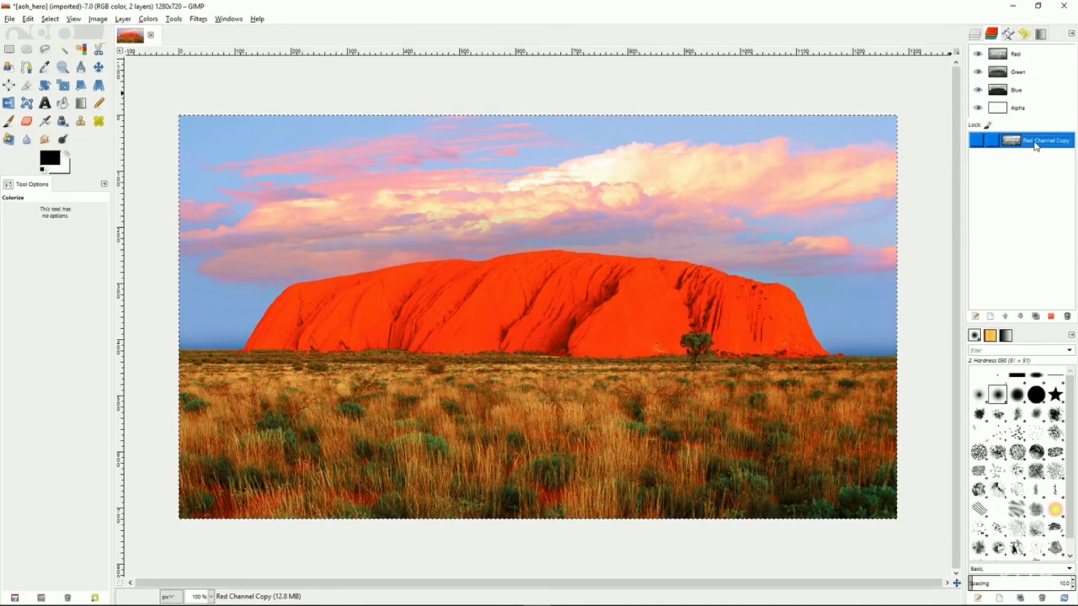
double_click(1036, 141)
type("l")
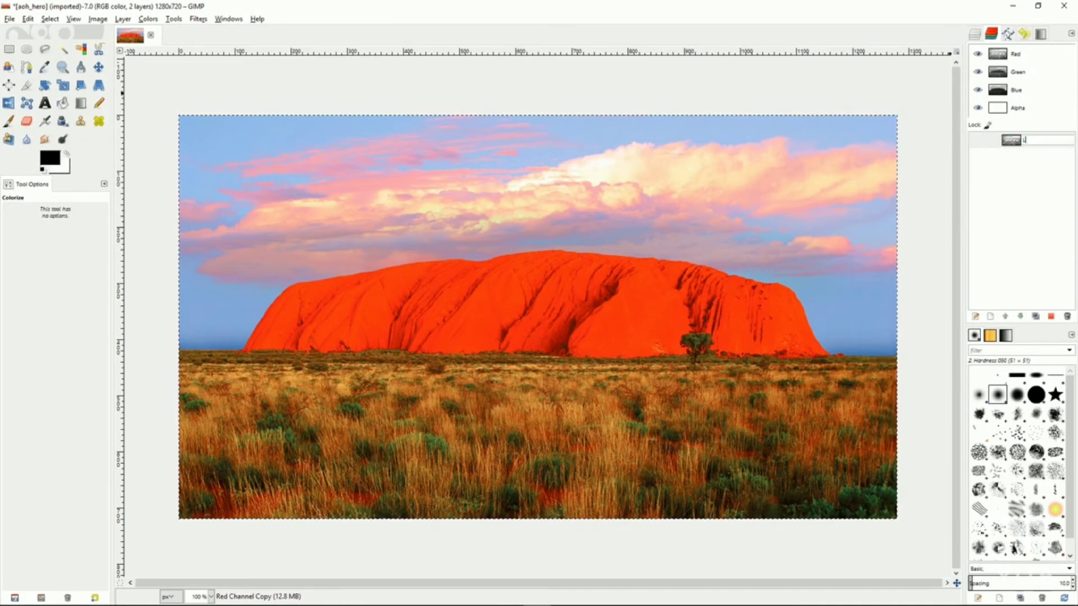
key("Return")
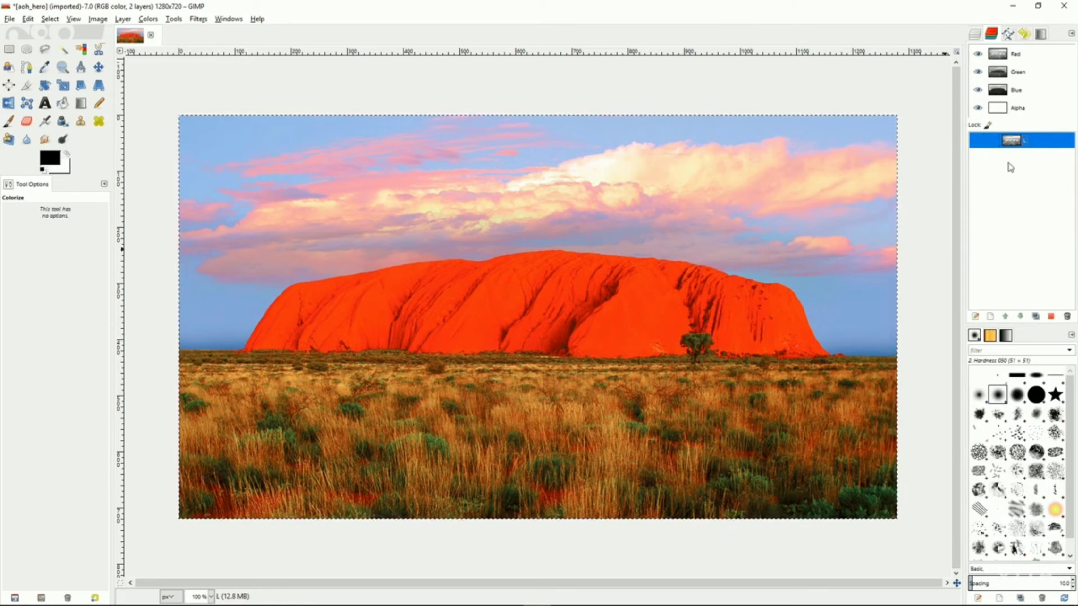
Subtract the L channel from the full-image selection and save the result as a channel named D.
right_click(1038, 144)
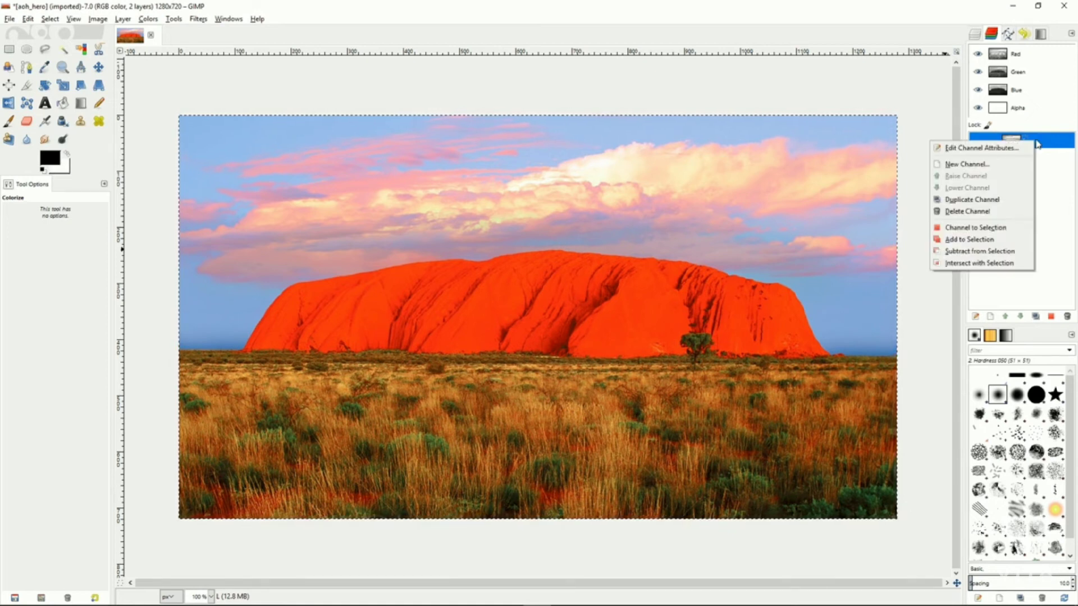
left_click(979, 252)
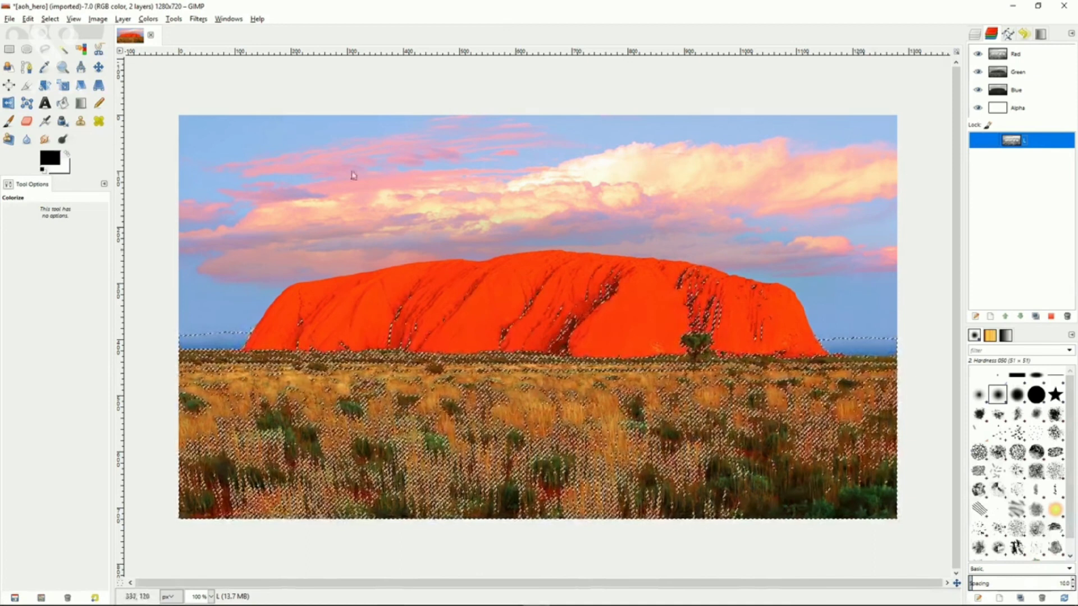
left_click(50, 19)
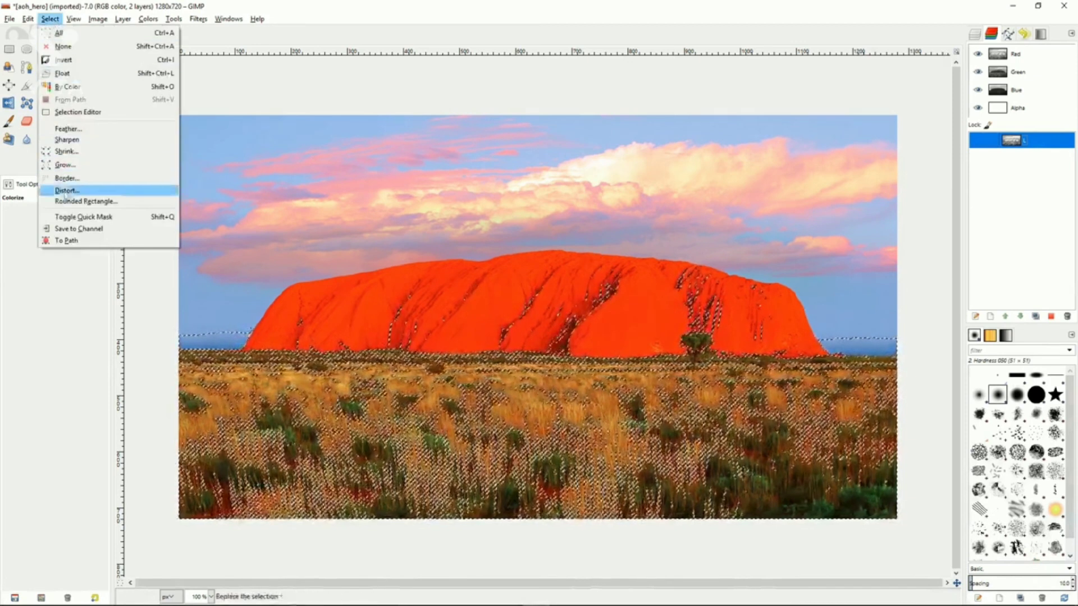
left_click(79, 229)
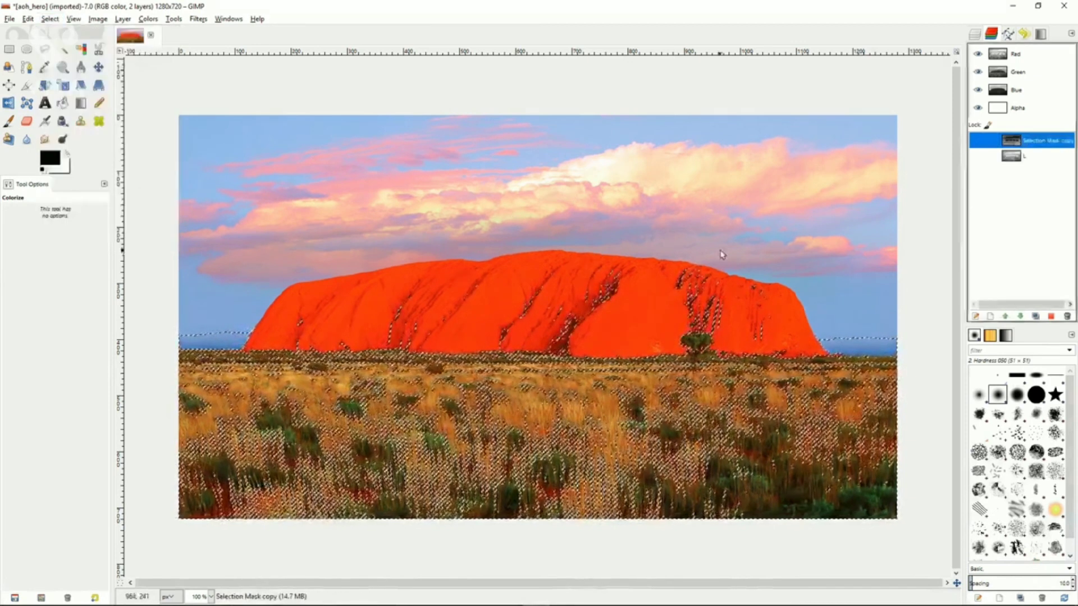
double_click(1034, 141)
type("B")
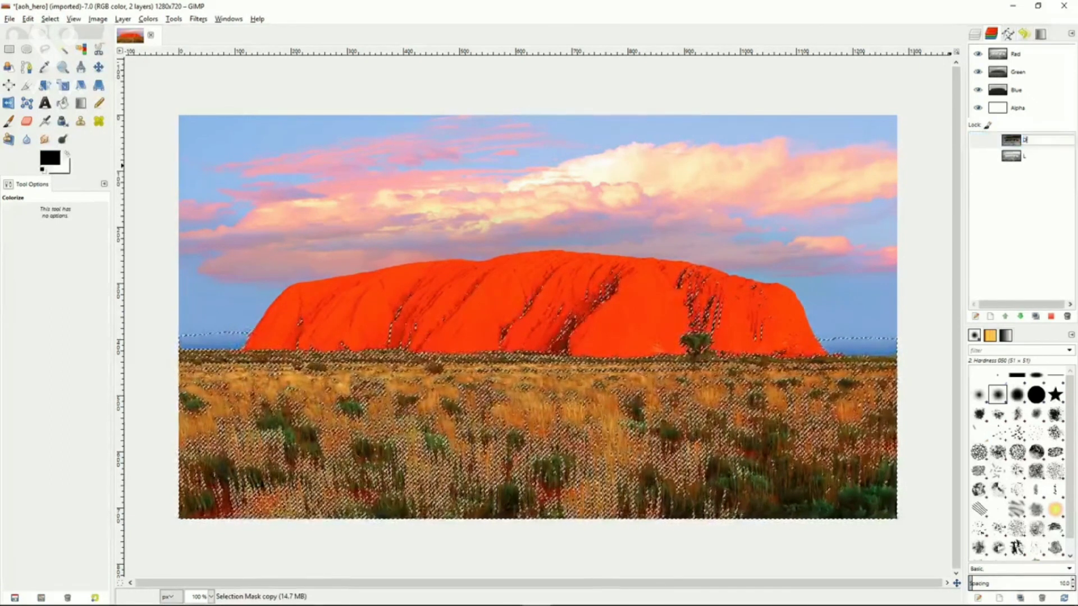
key("Return")
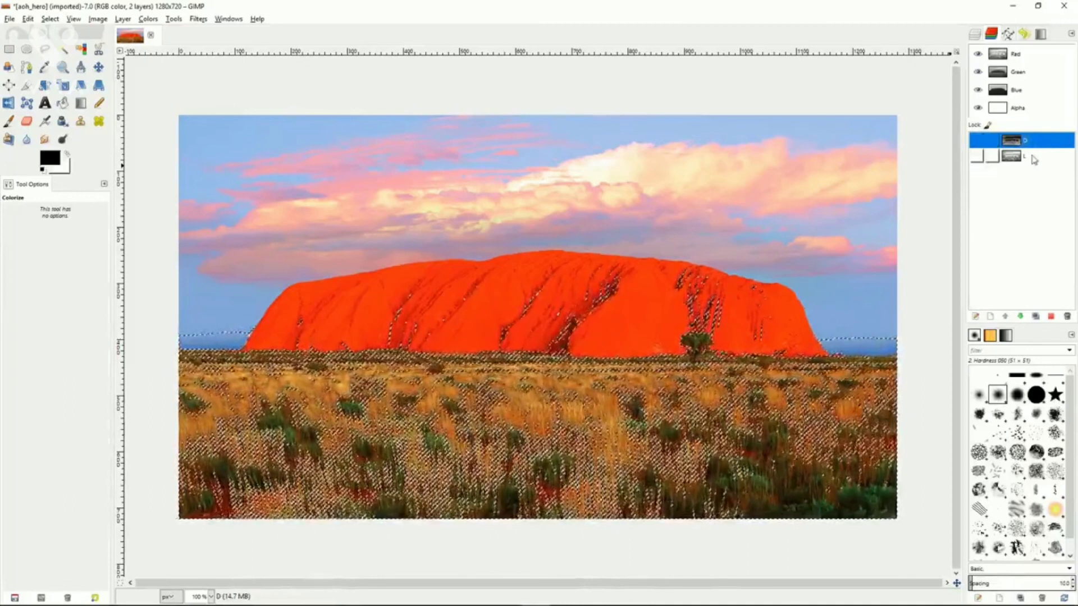
Subtract the L channel from the D selection and save the result as a channel named DD.
left_click(1033, 158)
right_click(1037, 158)
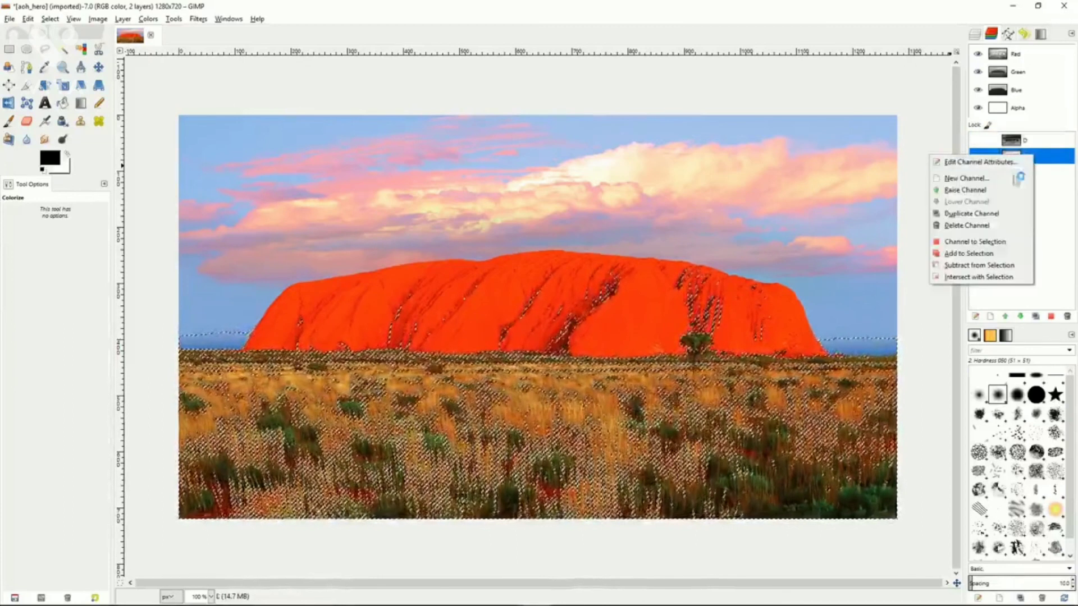
left_click(980, 267)
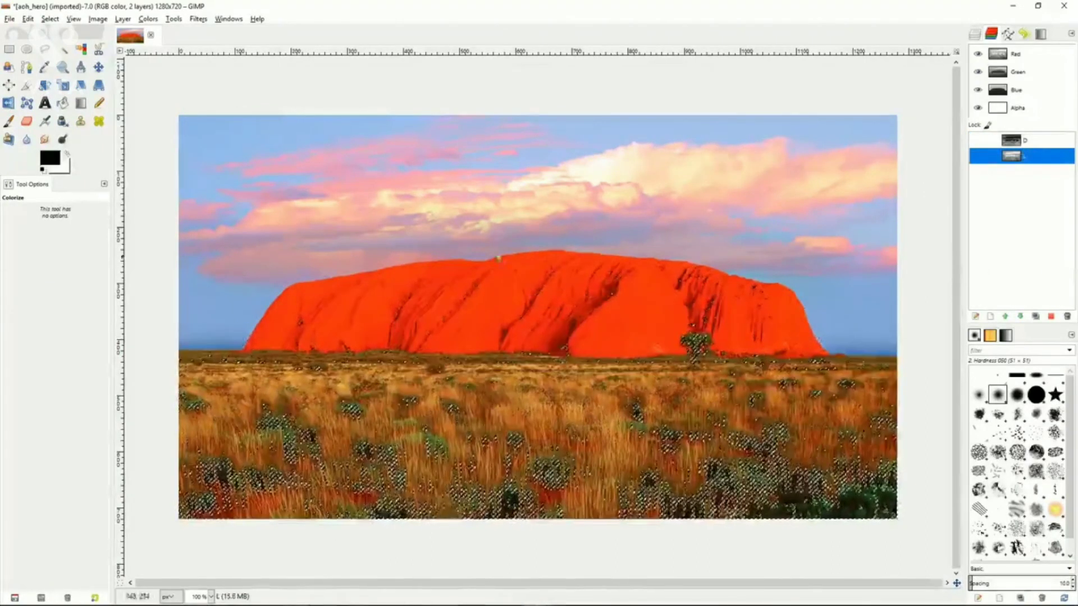
left_click(50, 18)
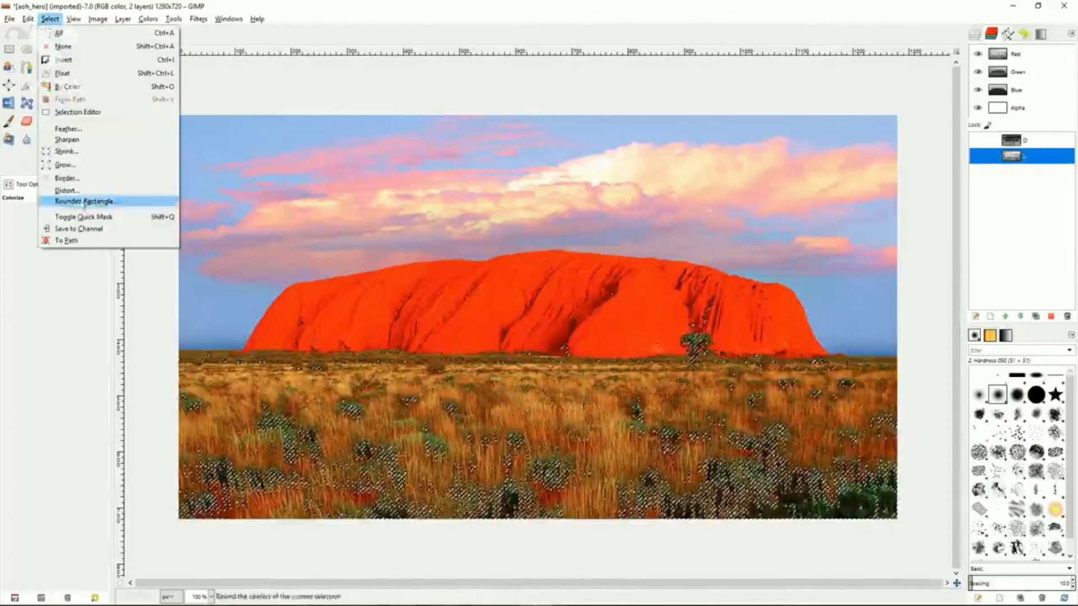
left_click(83, 228)
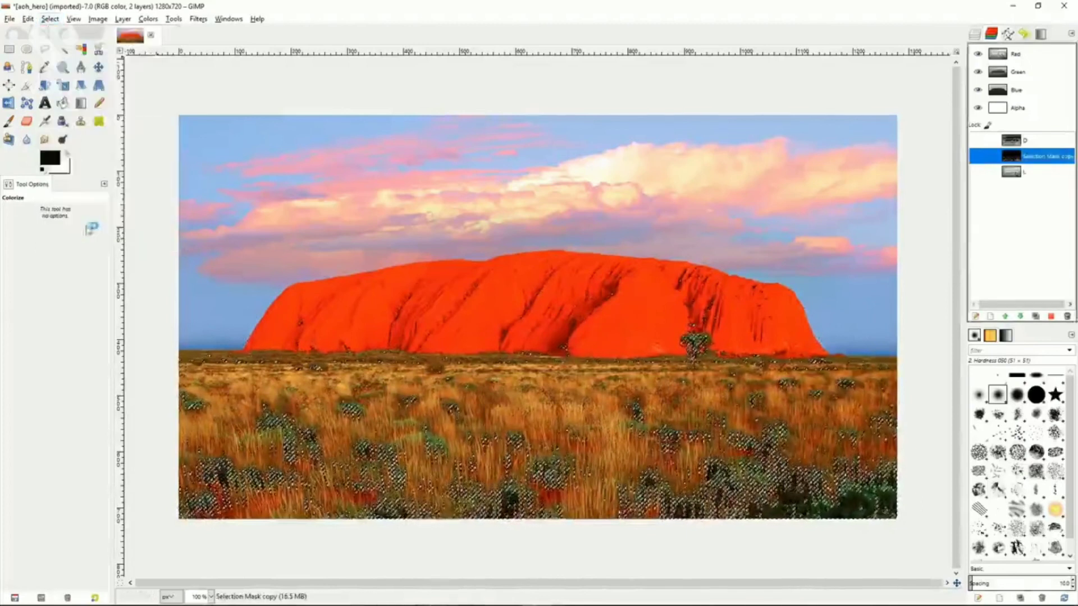
double_click(1035, 155)
type("DD")
key("Return")
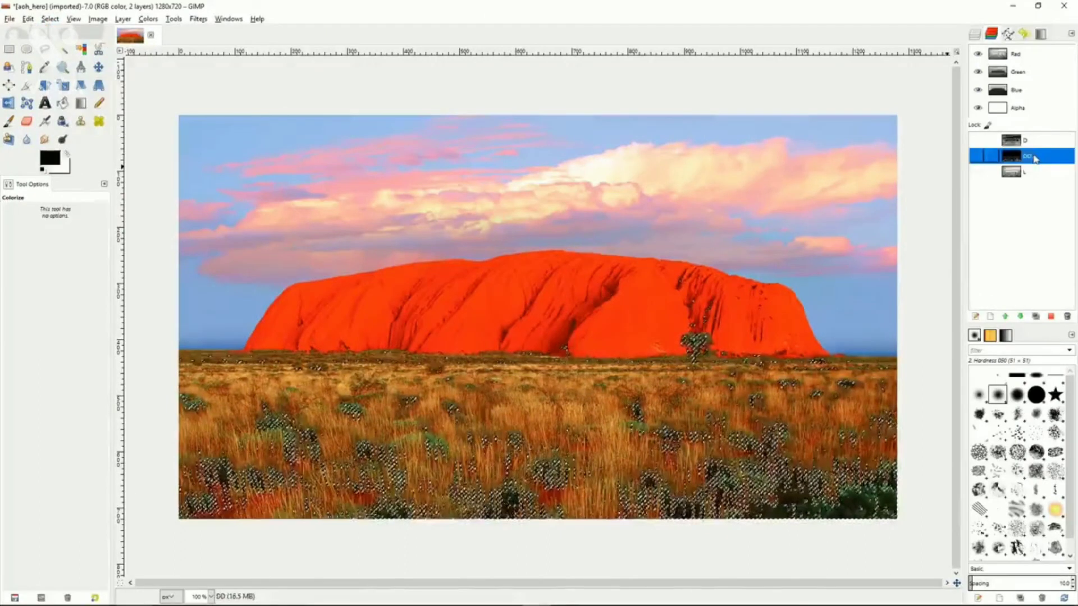
Subtract the L channel from the DD selection and save the result as a channel named DDD.
left_click(1037, 173)
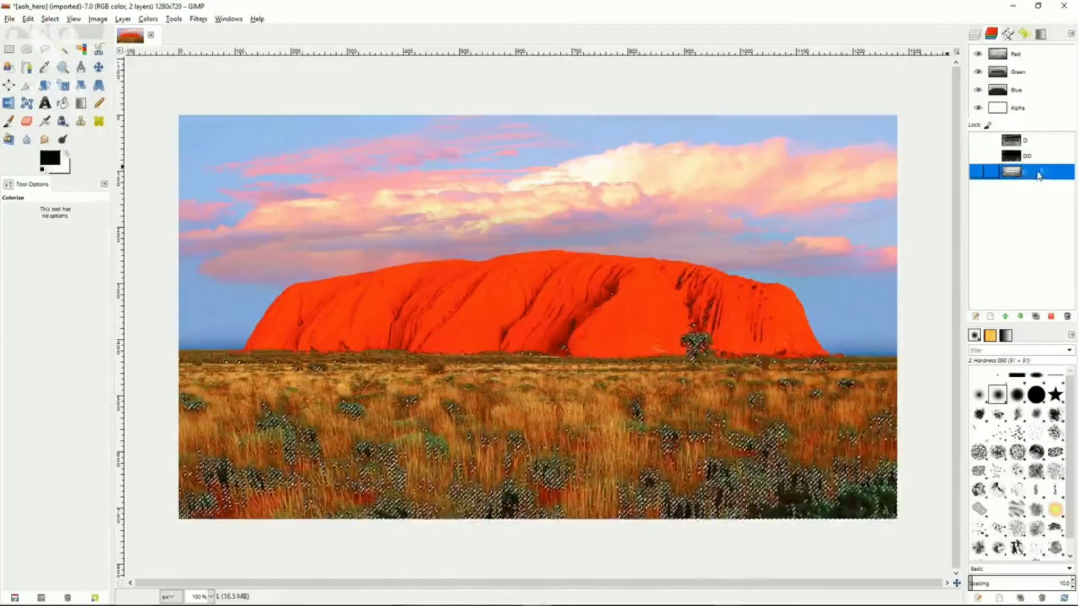
right_click(1038, 175)
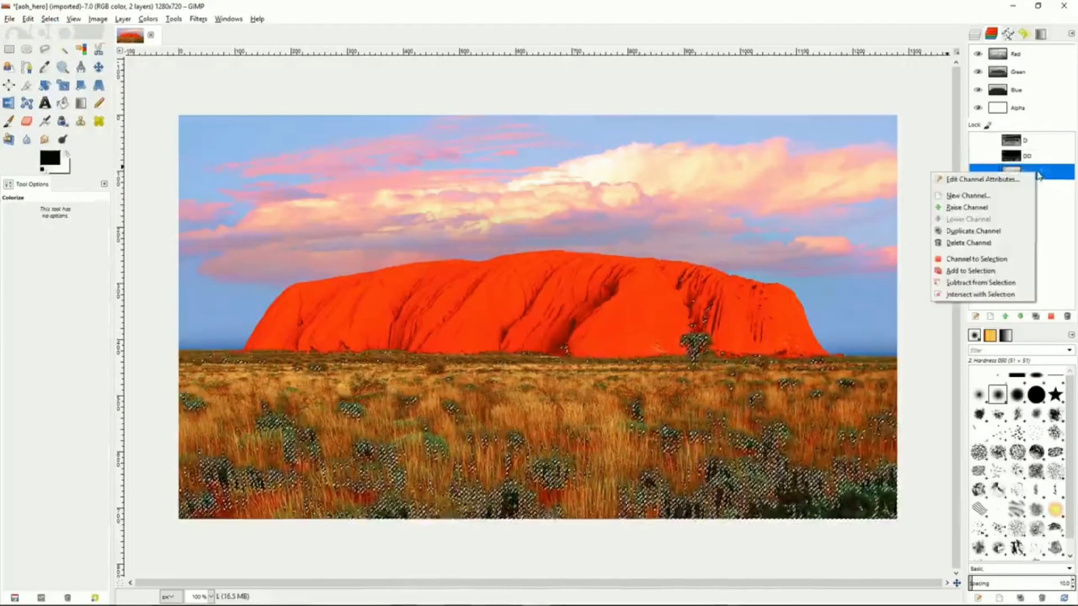
left_click(990, 284)
left_click(50, 21)
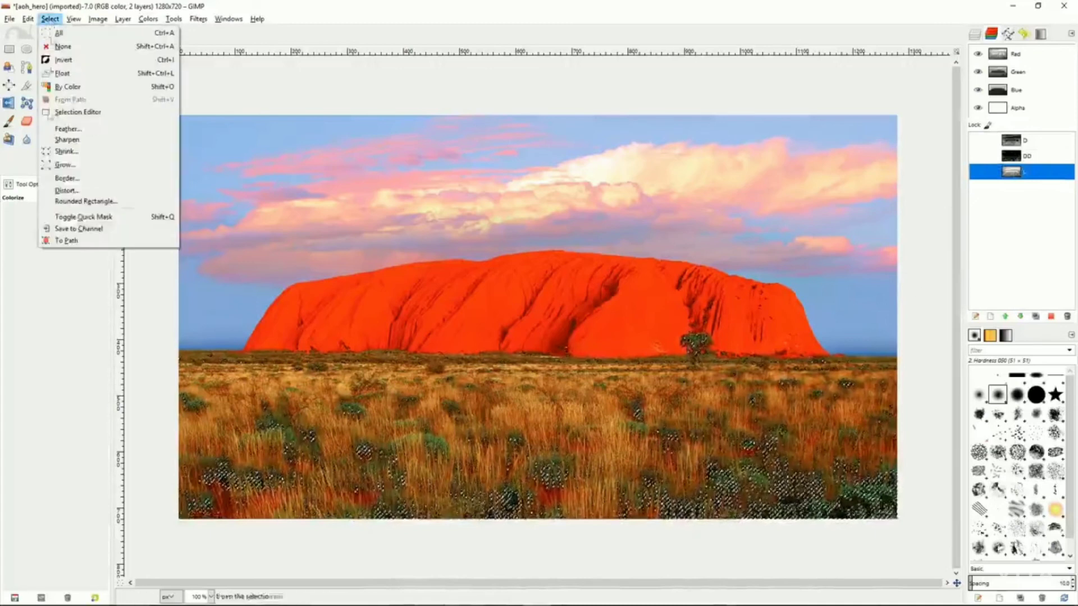
left_click(79, 229)
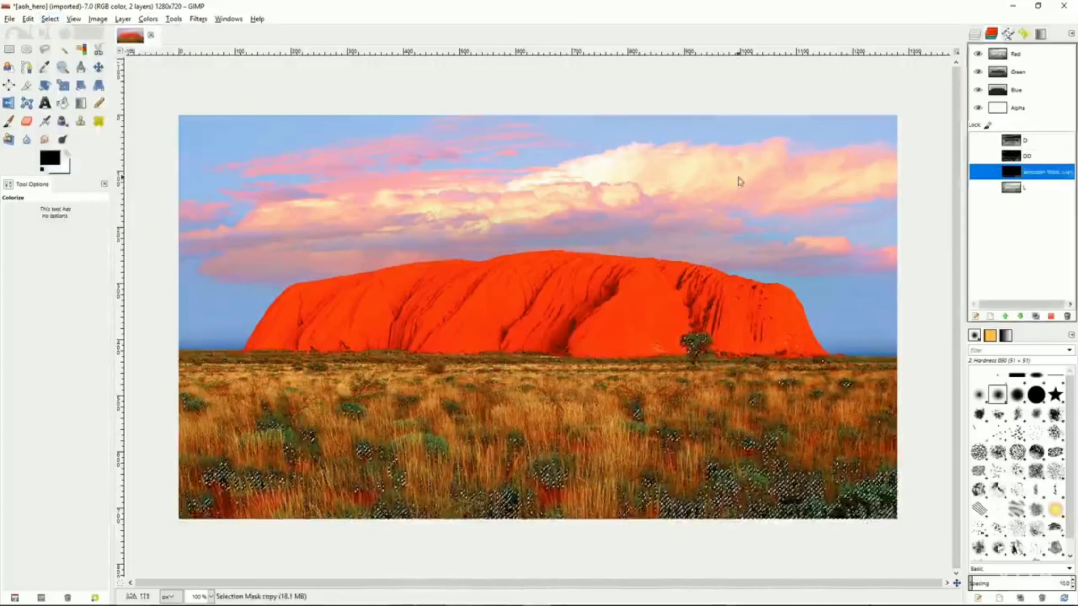
double_click(1040, 174)
type("DD")
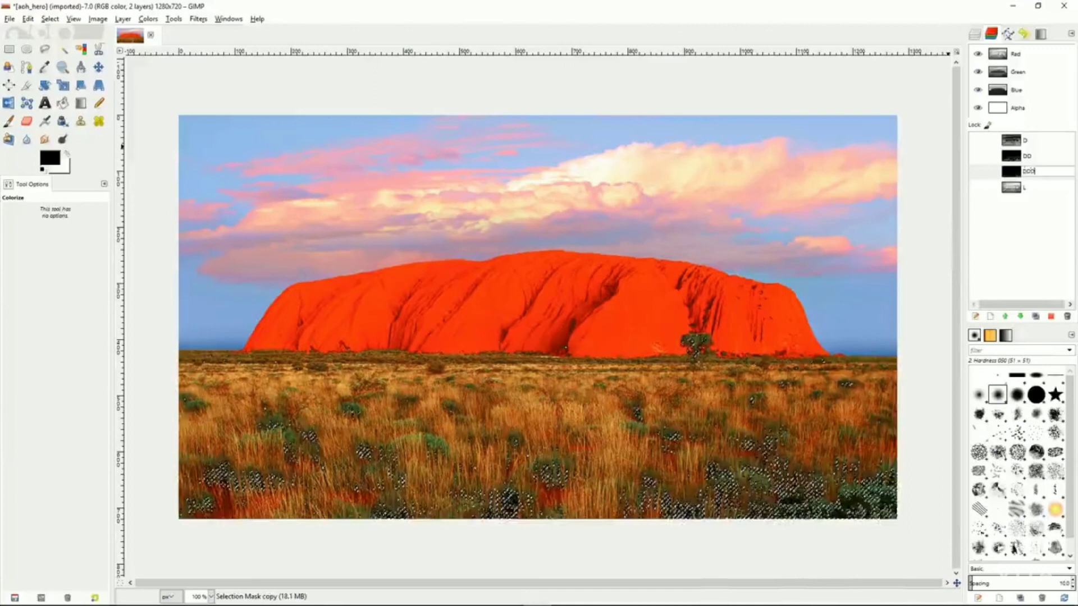
type("D")
key("Return")
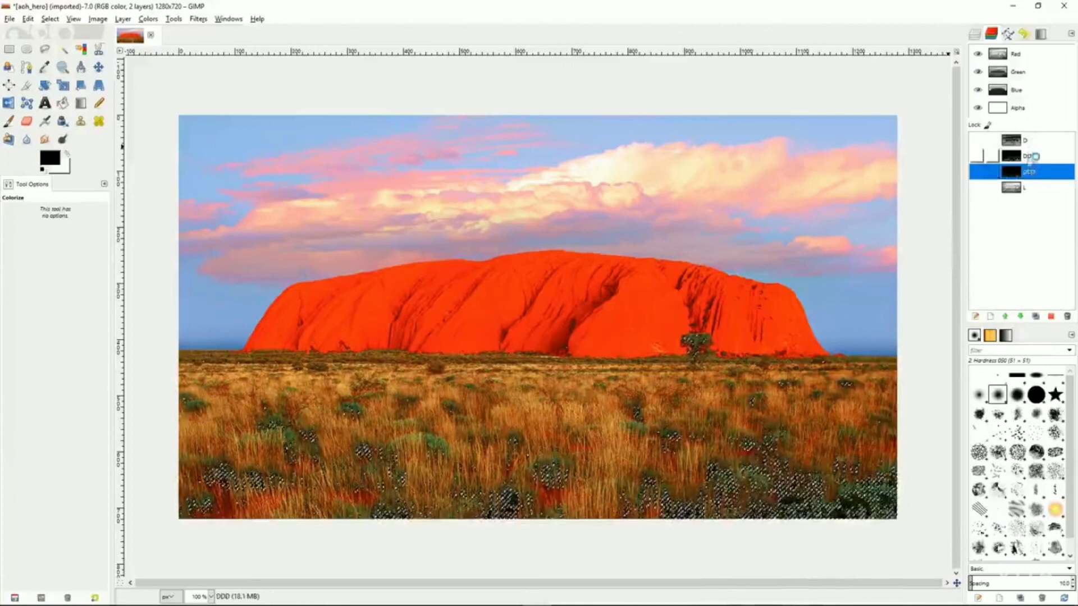
Clear the selection left over from making the dark channels.
mouse_move(1033, 173)
left_mouse_down()
mouse_move(1035, 139)
mouse_move(1036, 173)
left_mouse_up()
left_click(1038, 191)
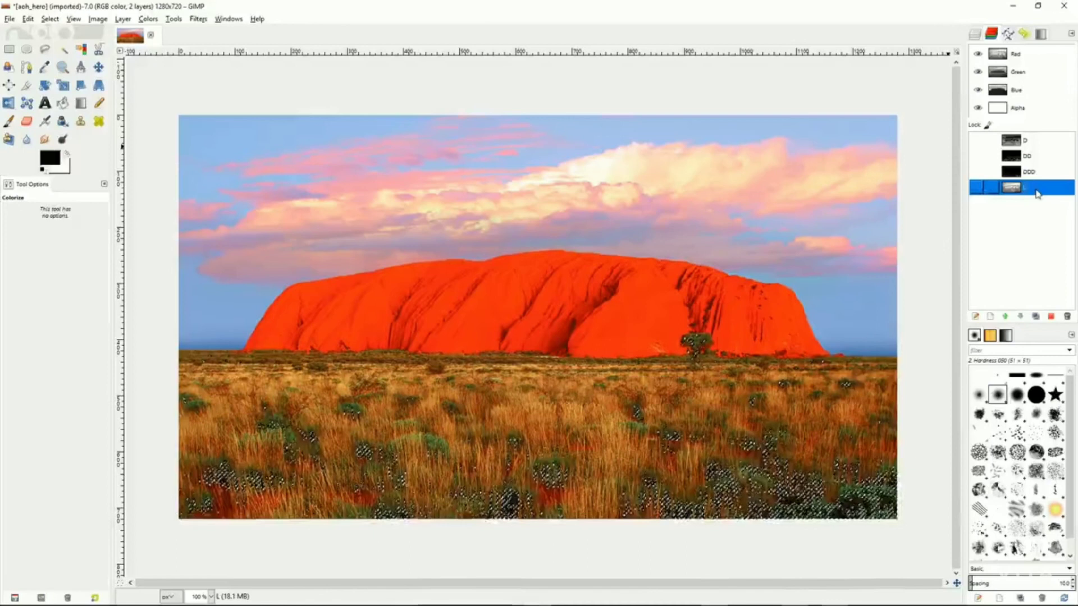
right_click(772, 199)
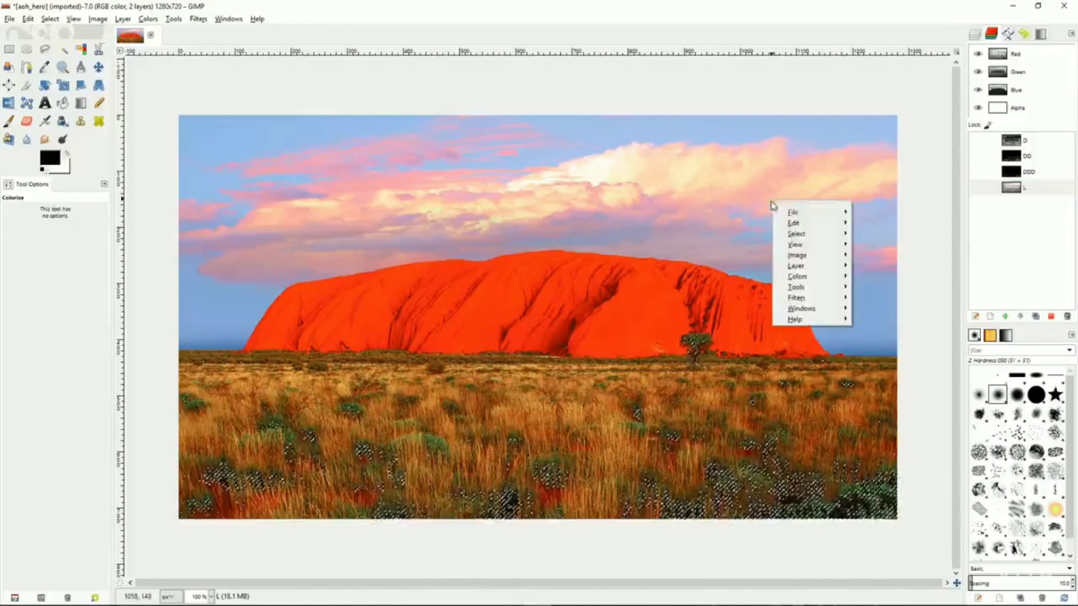
mouse_move(803, 233)
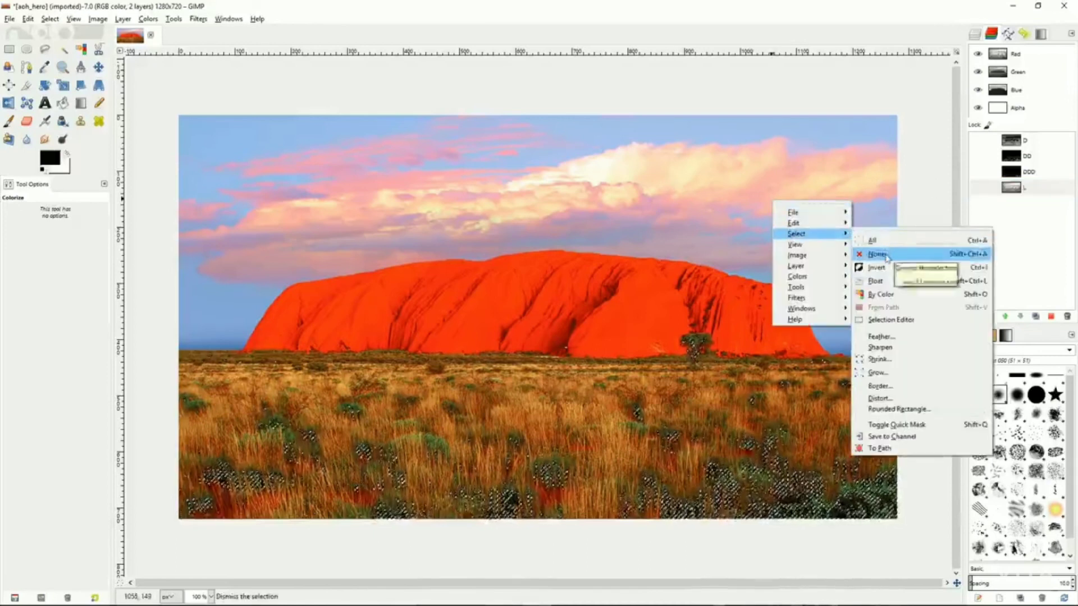
left_click(898, 245)
left_click(1028, 188)
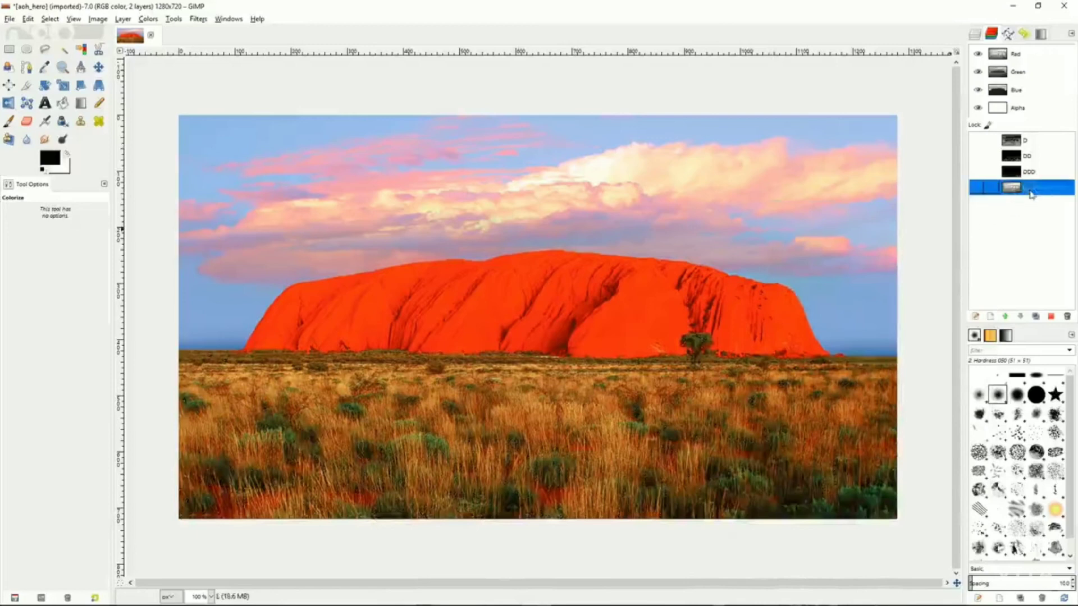
Select the entire image and subtract the D channel from that selection.
left_click(1038, 141)
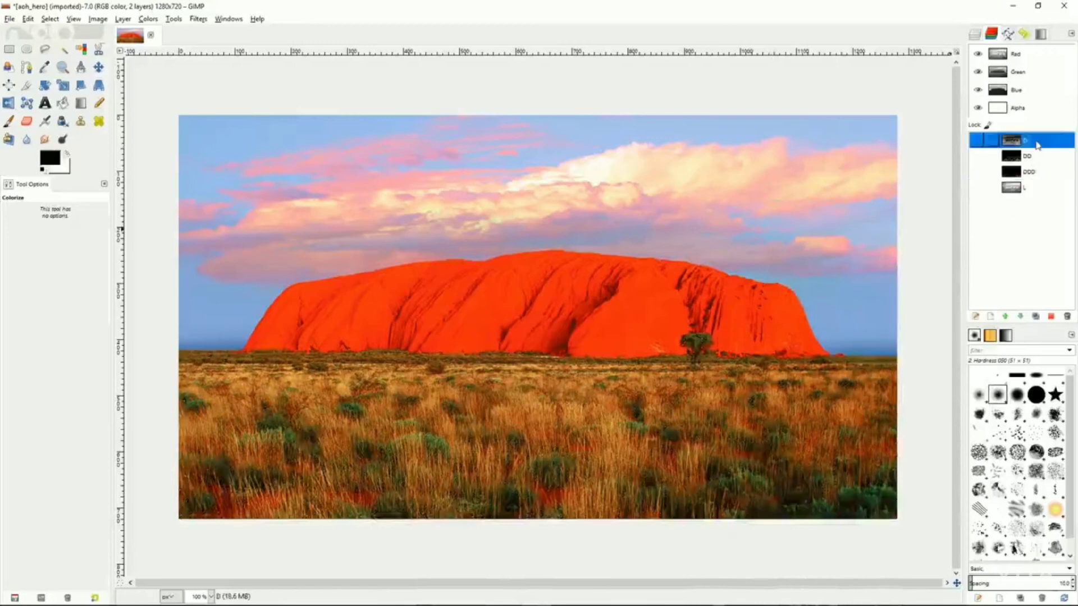
right_click(756, 246)
mouse_move(786, 277)
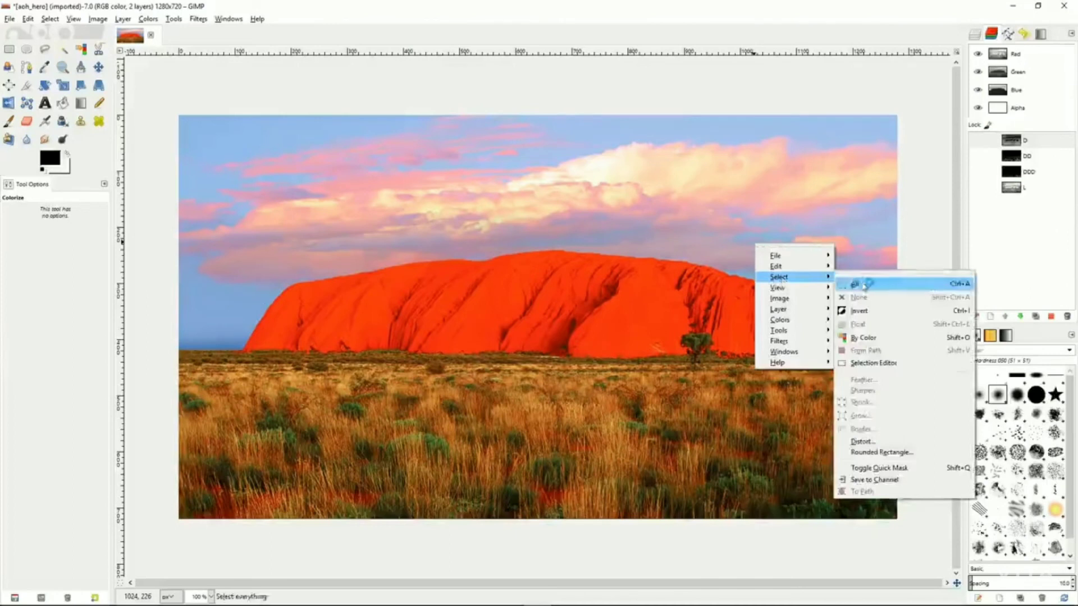
left_click(868, 281)
right_click(1035, 142)
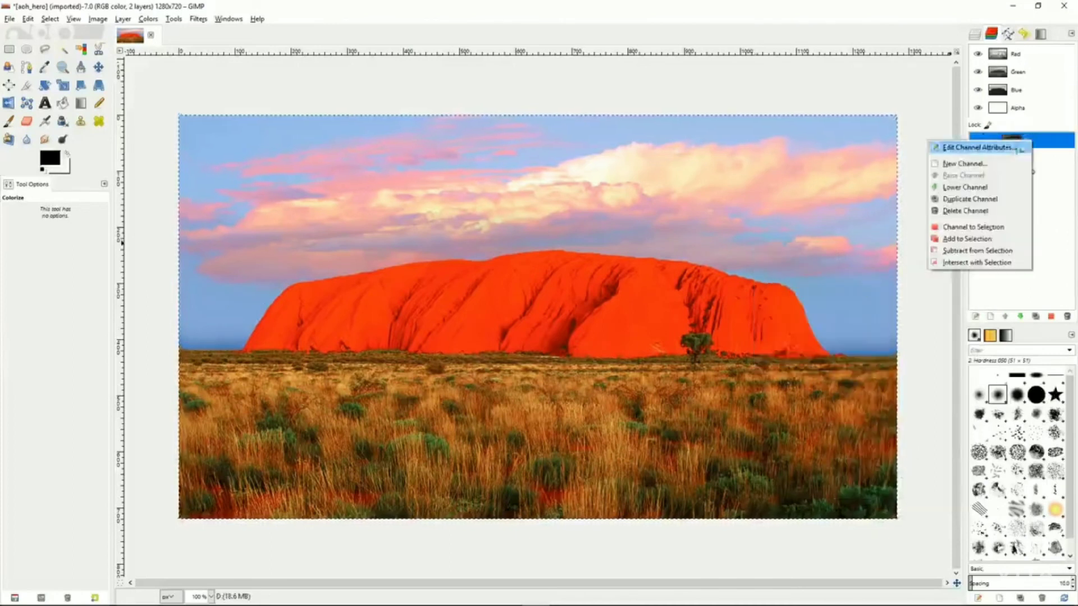
left_click(974, 258)
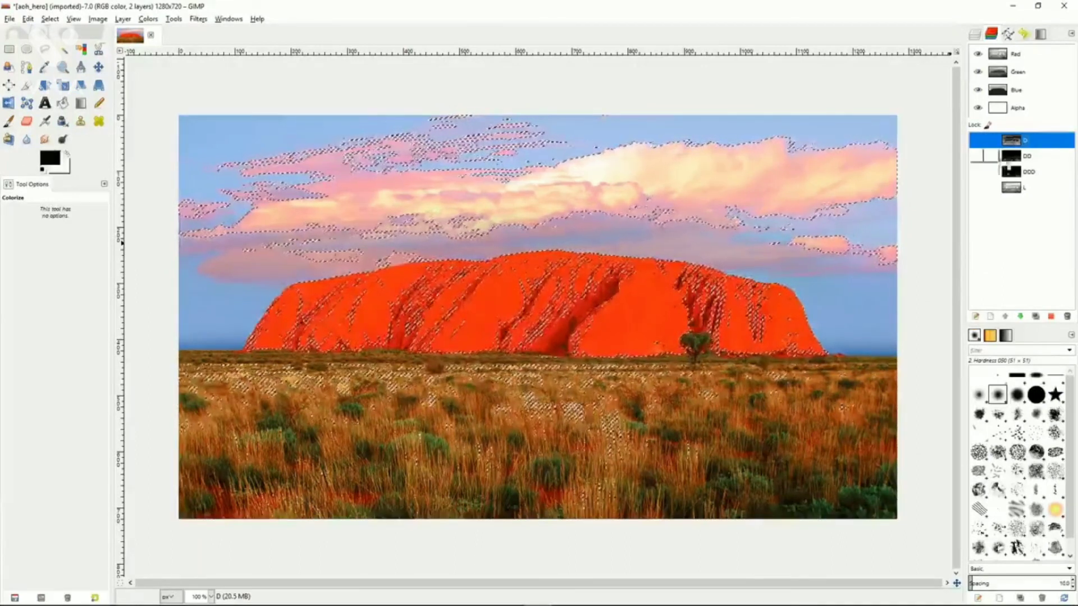
Save the current selection as a channel and name it LL.
left_click(50, 18)
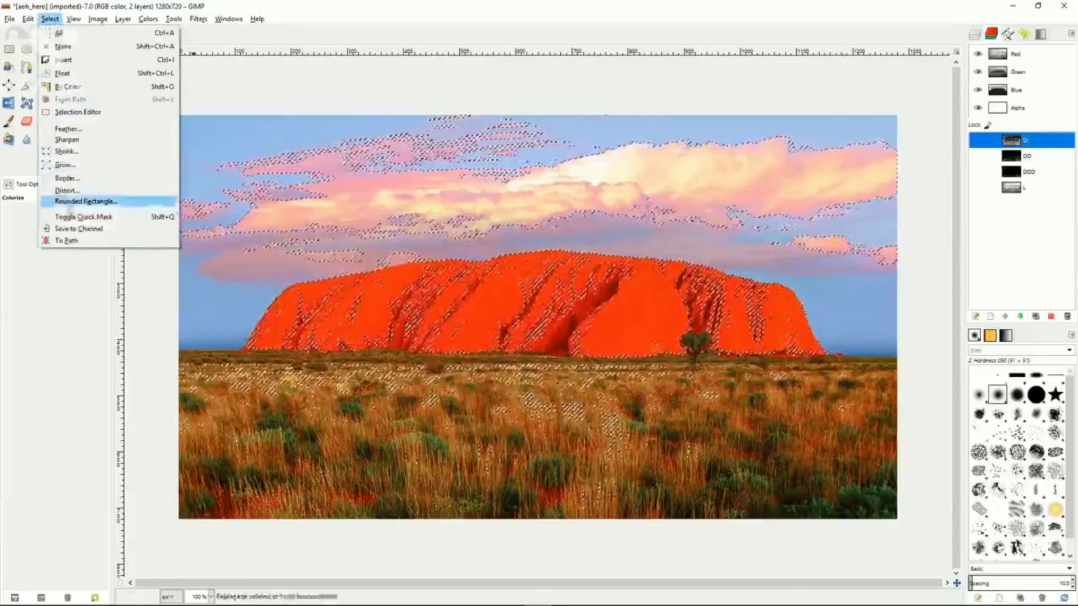
left_click(71, 228)
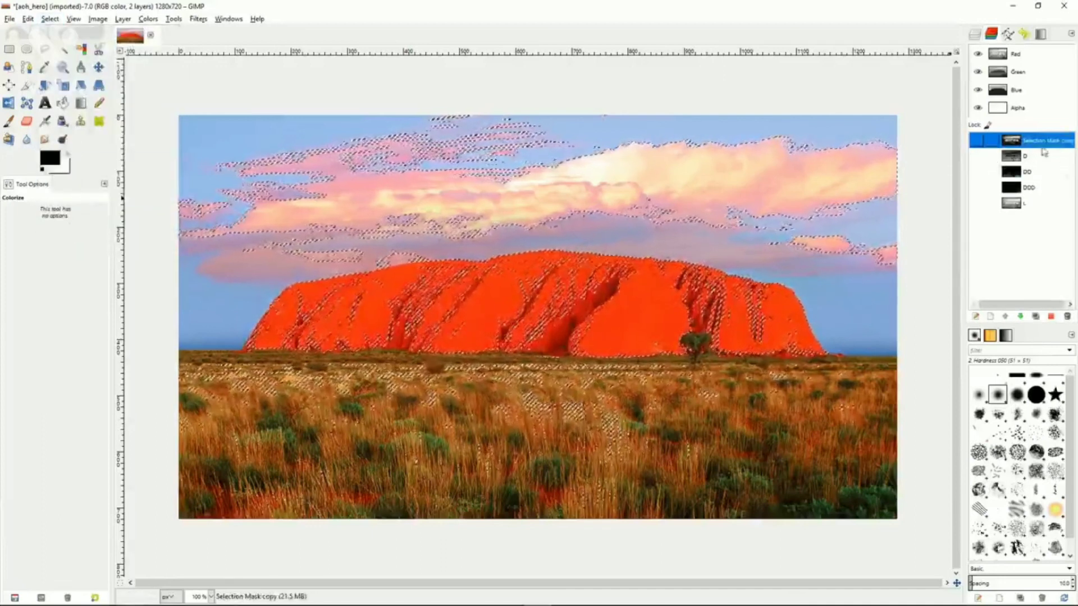
double_click(1039, 143)
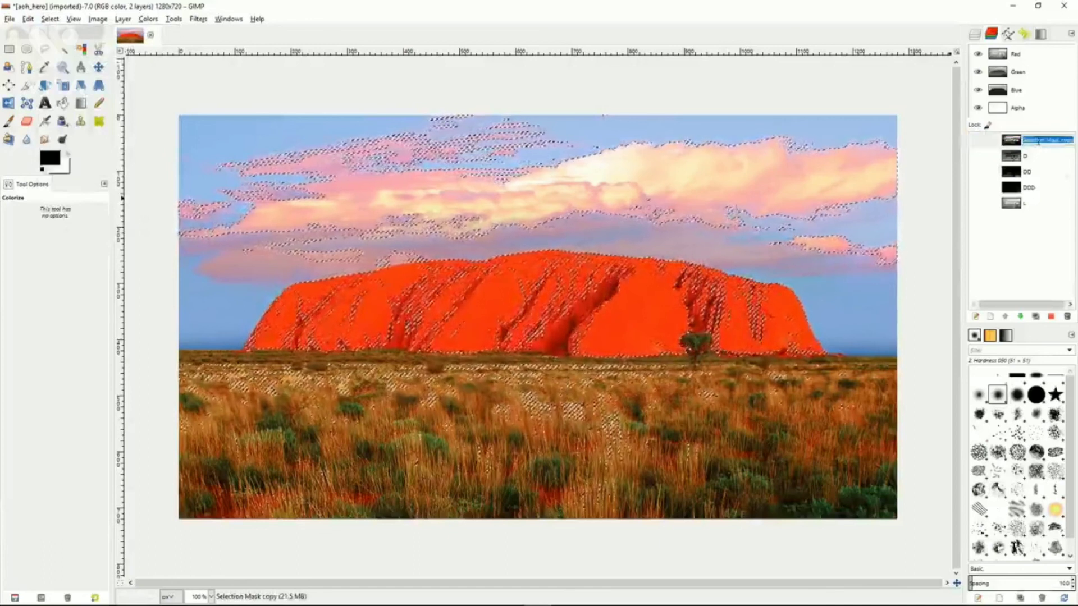
type("LL")
key("Return")
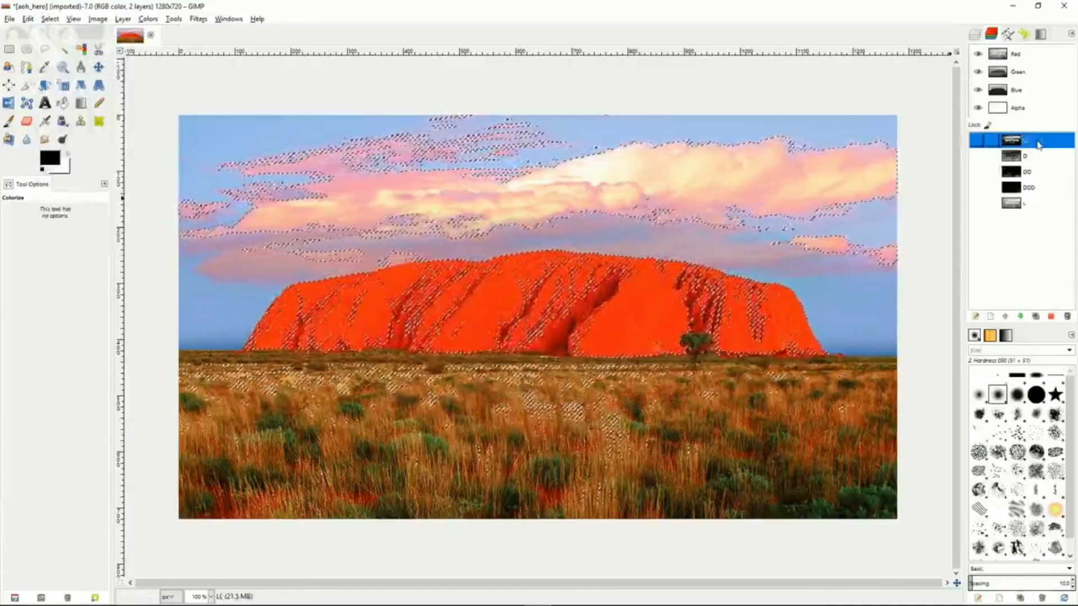
Subtract the D channel from the LL selection and save the result as a channel named LLL.
left_click(1034, 154)
right_click(1034, 156)
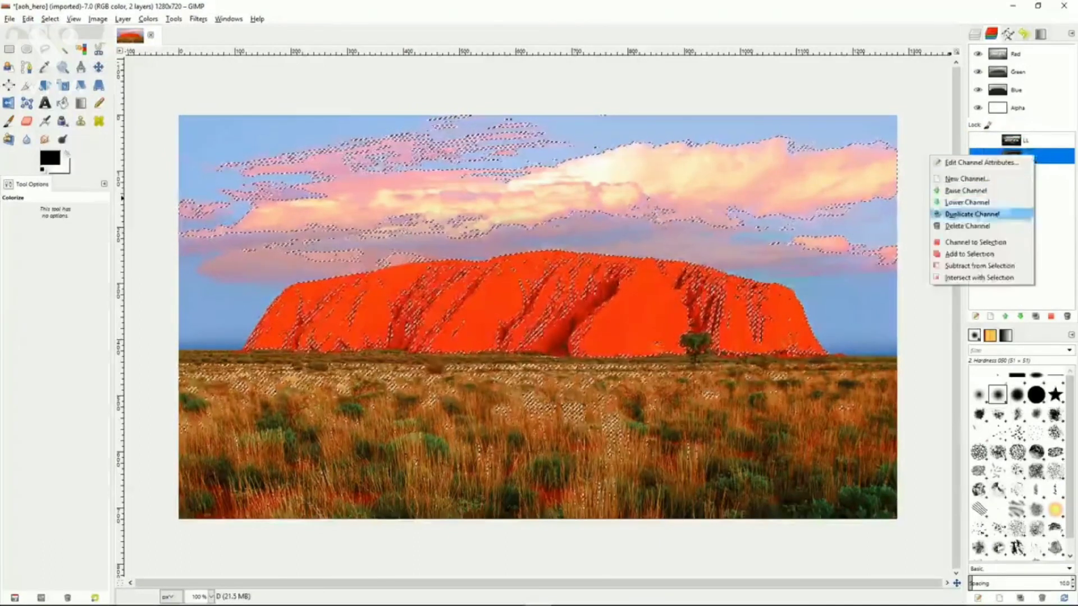
left_click(973, 267)
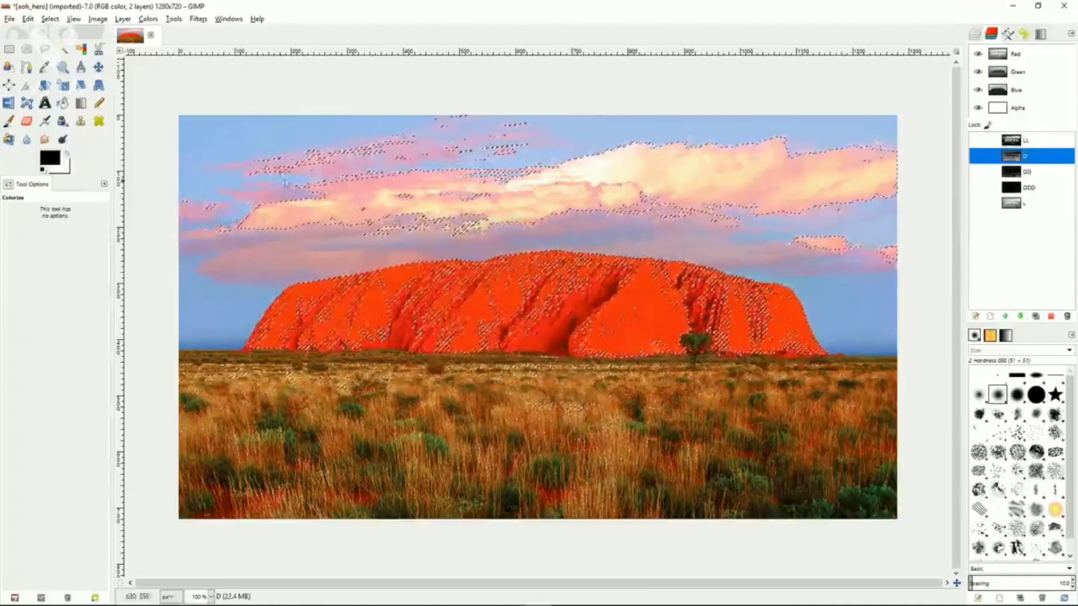
left_click(50, 19)
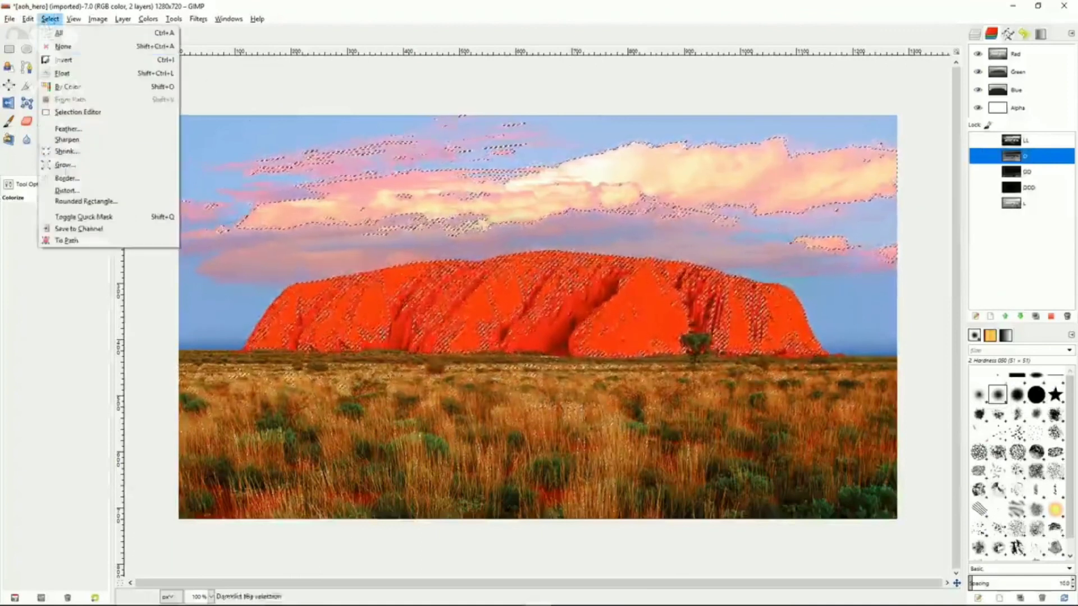
left_click(79, 229)
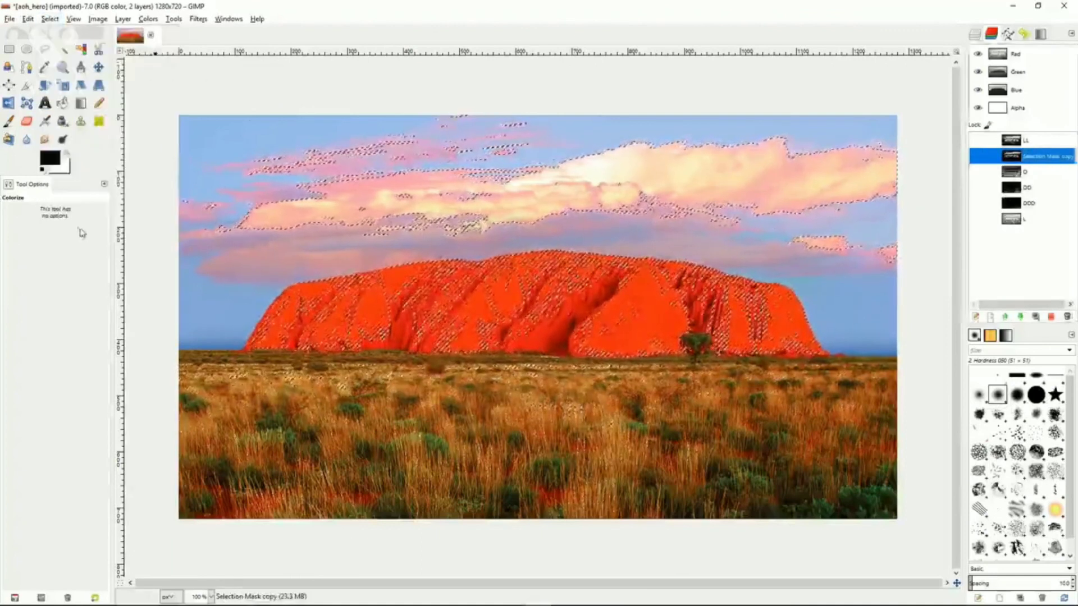
double_click(1039, 157)
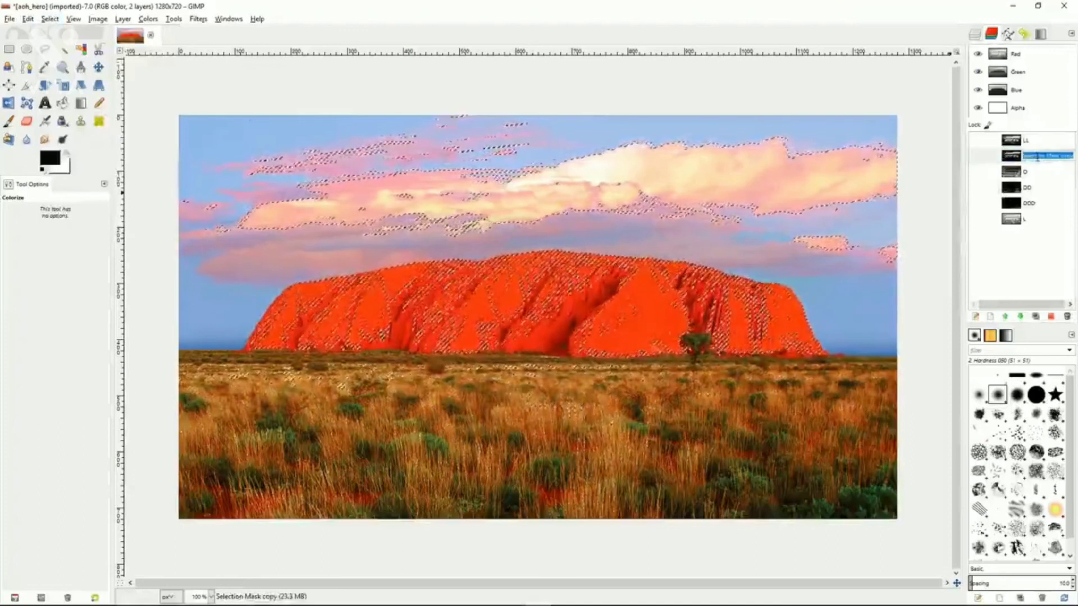
type("LLL")
key("Return")
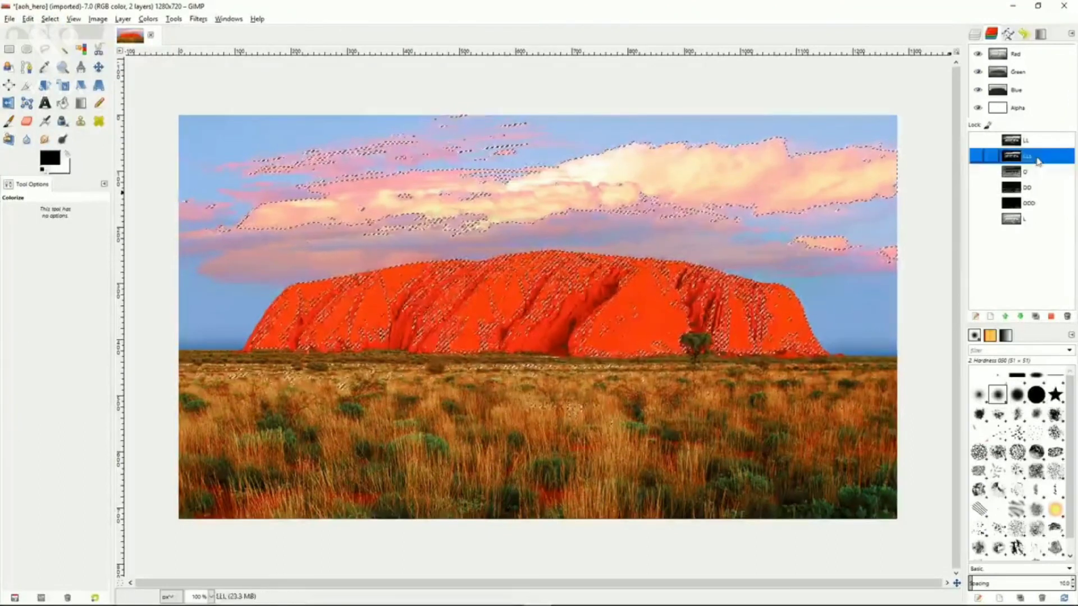
left_click_drag(1034, 144, 1033, 227)
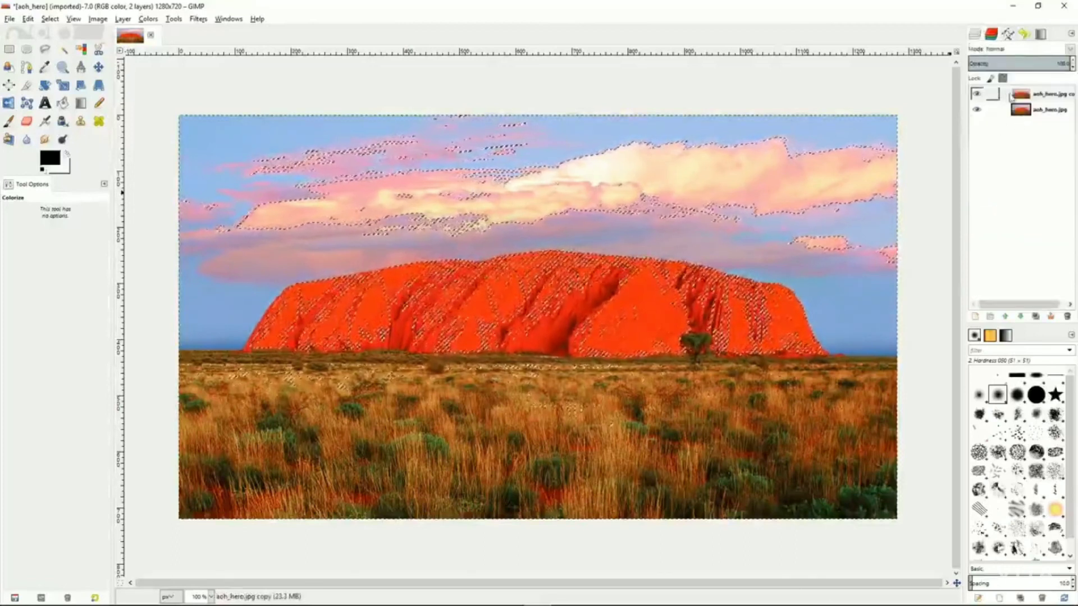
Rename the aoh_hero.jpg copy layer as LightMask.
left_click(1010, 96)
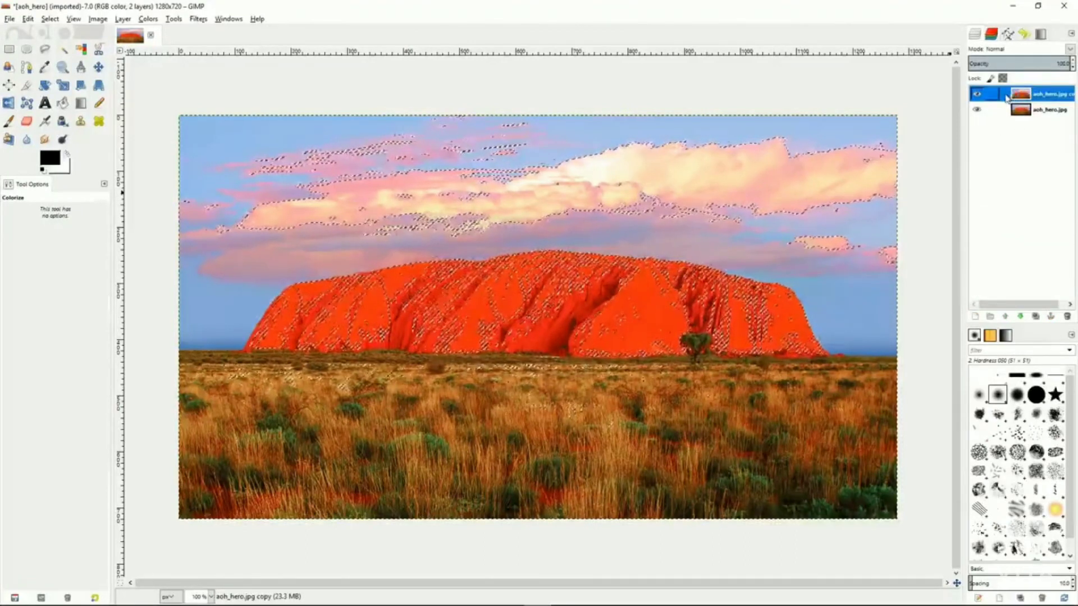
double_click(1048, 93)
type("LightMask")
key("Return")
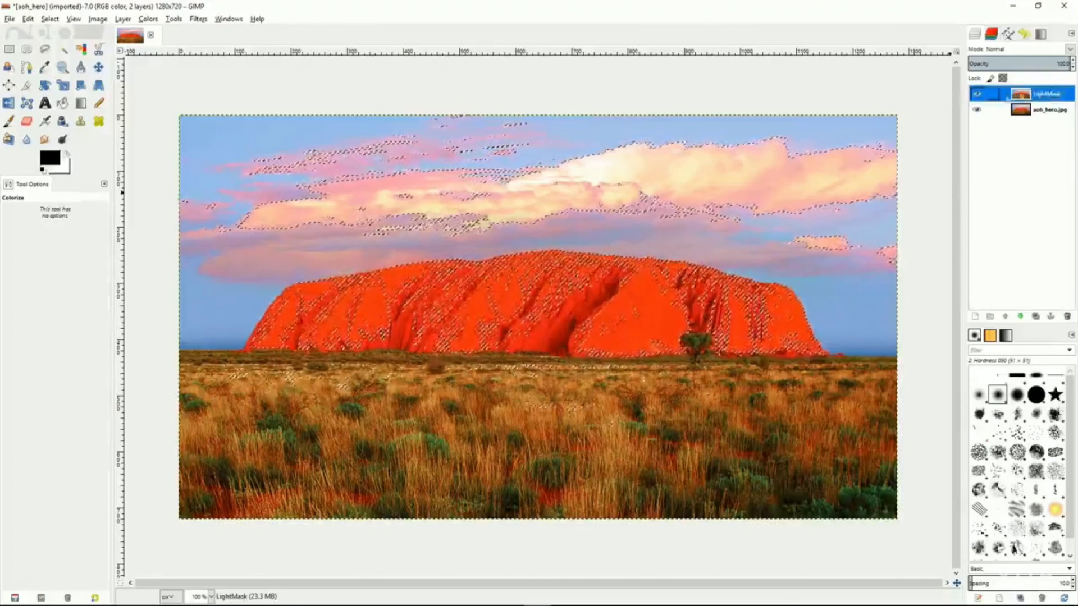
Duplicate the LightMask layer and name the copy DarkMask.
left_click(1036, 317)
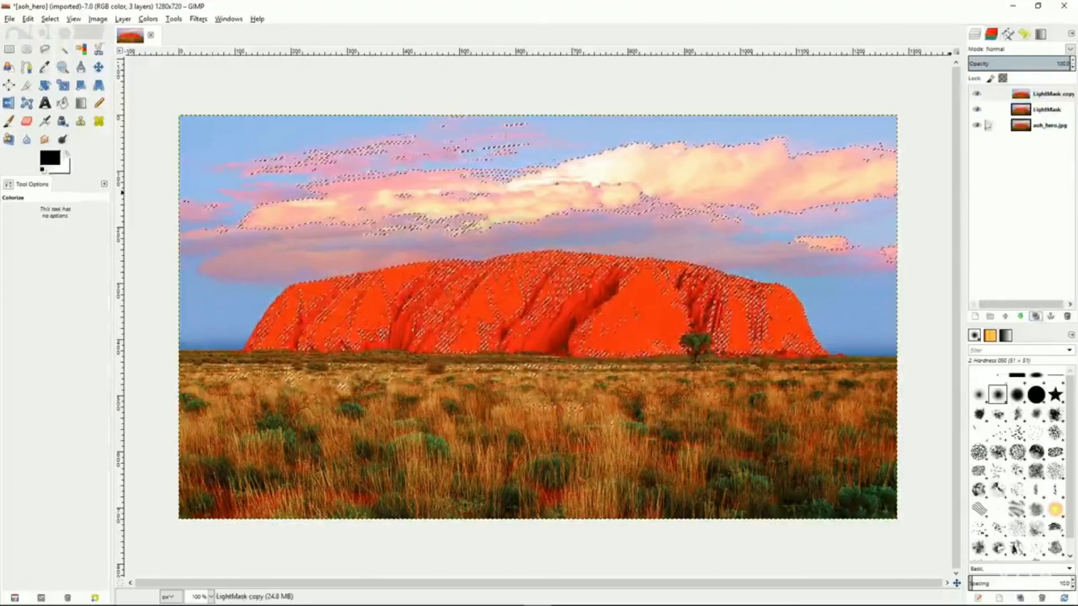
double_click(1048, 94)
type("DarkMask")
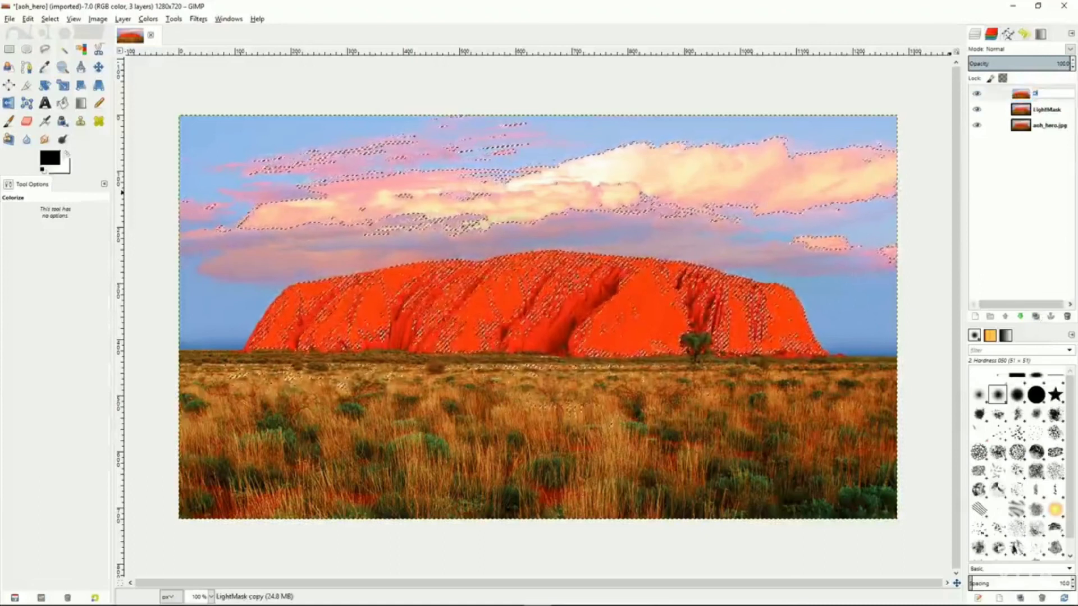
key("Return")
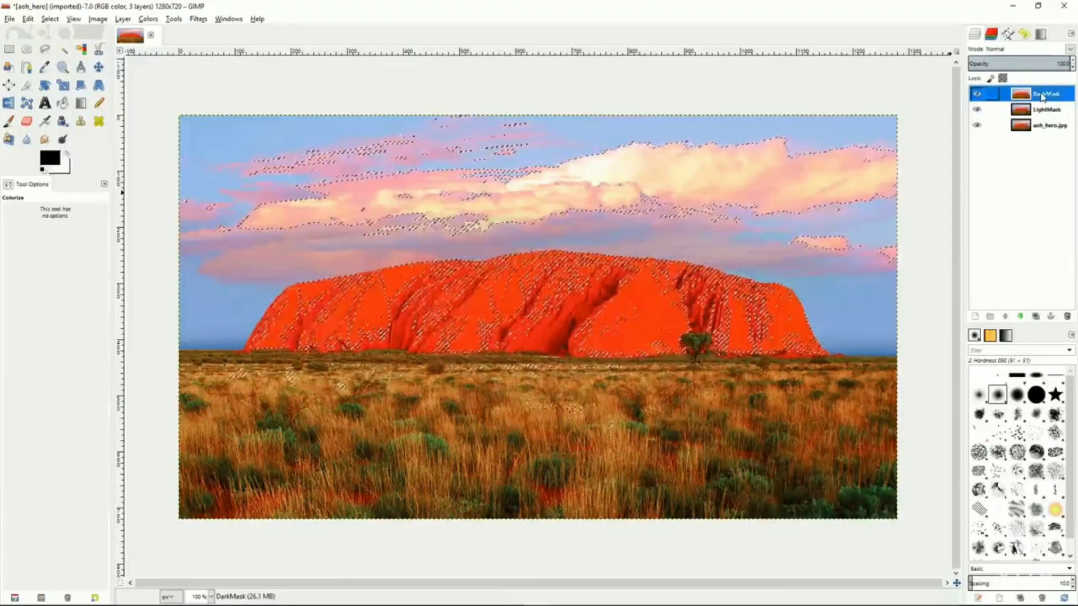
Clear the active selection on the image before masking the LightMask layer.
right_click(1008, 111)
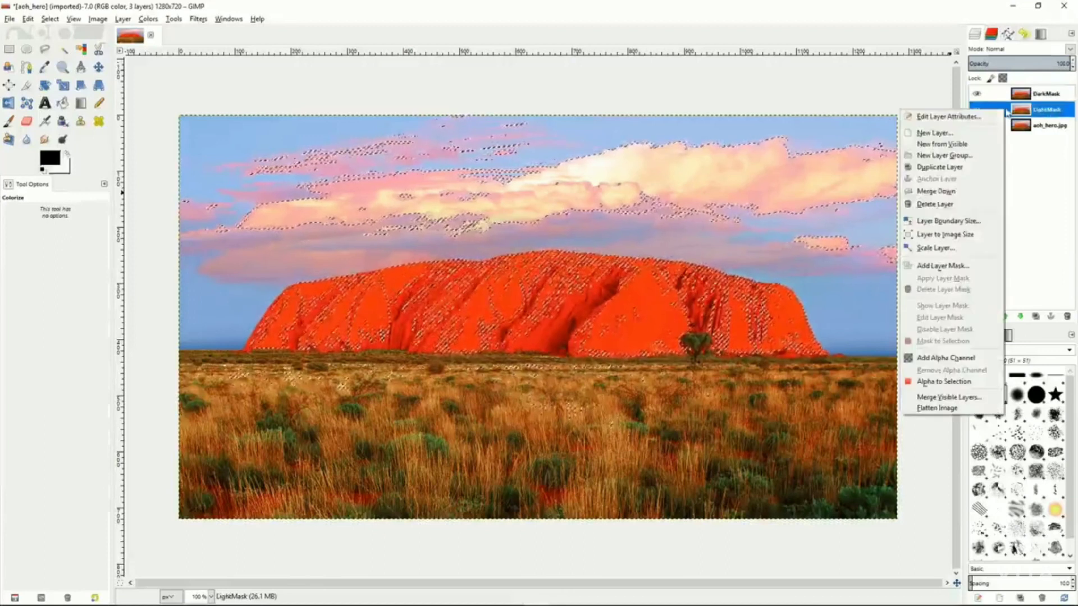
left_click(762, 259)
right_click(762, 258)
mouse_move(786, 292)
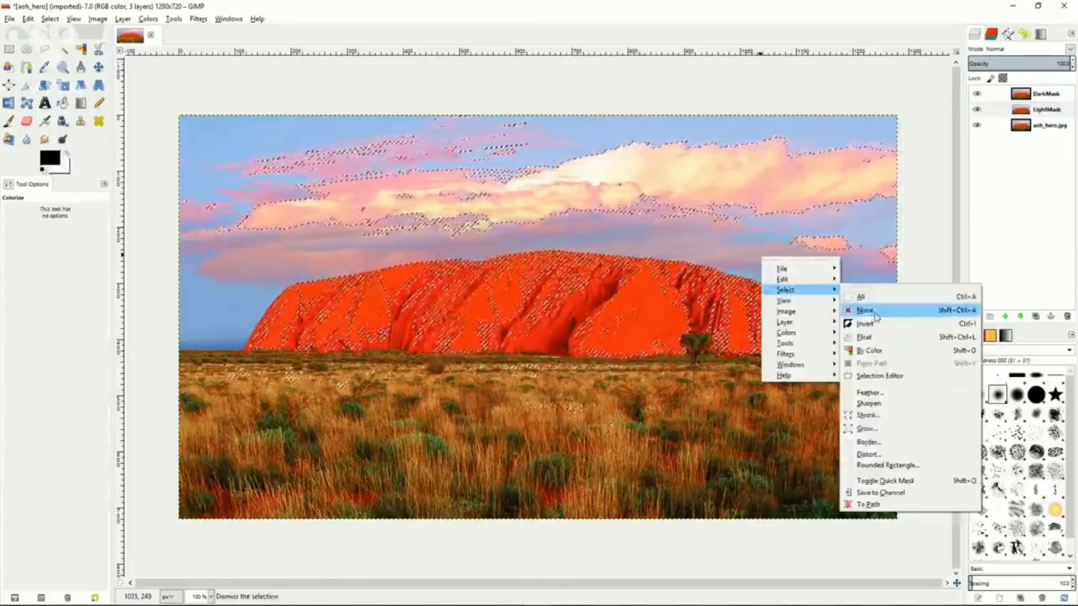
left_click(874, 312)
Add a layer mask to the LightMask layer, initialized from the L channel.
left_click(997, 112)
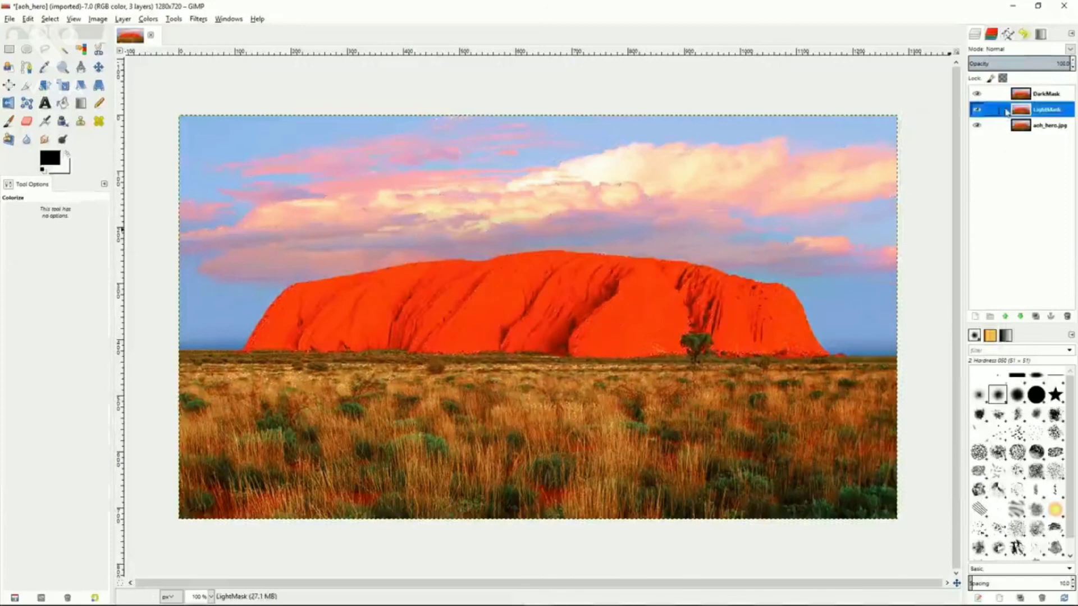
right_click(1007, 112)
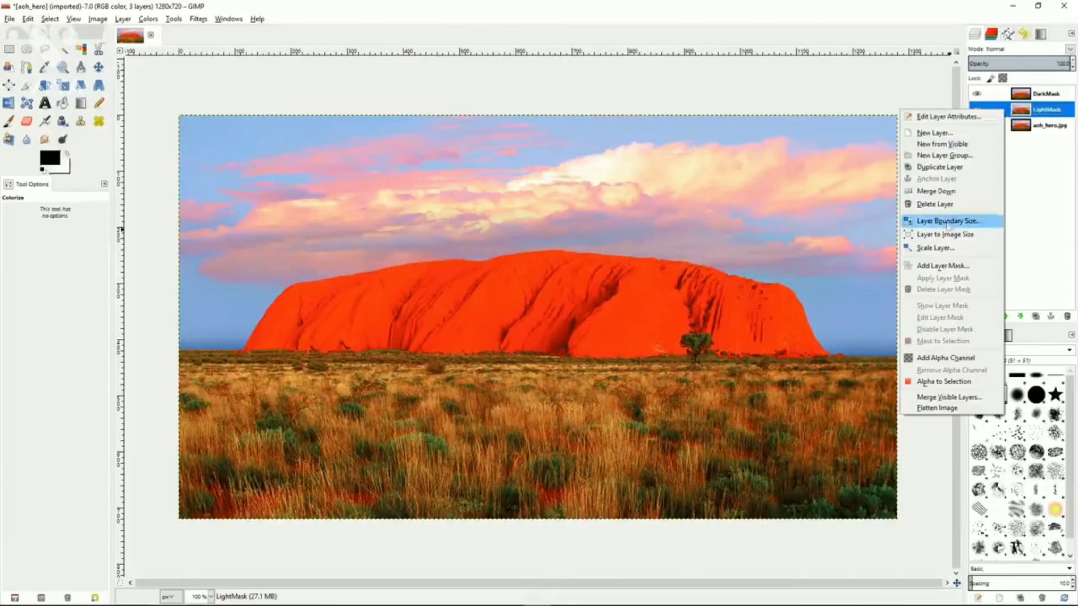
left_click(942, 270)
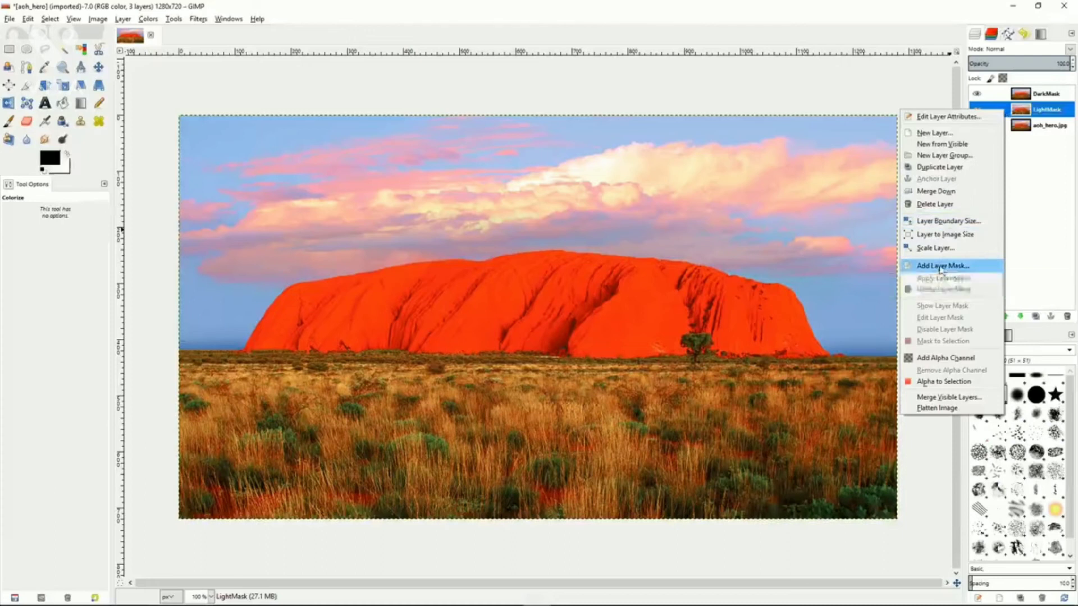
left_click(879, 231)
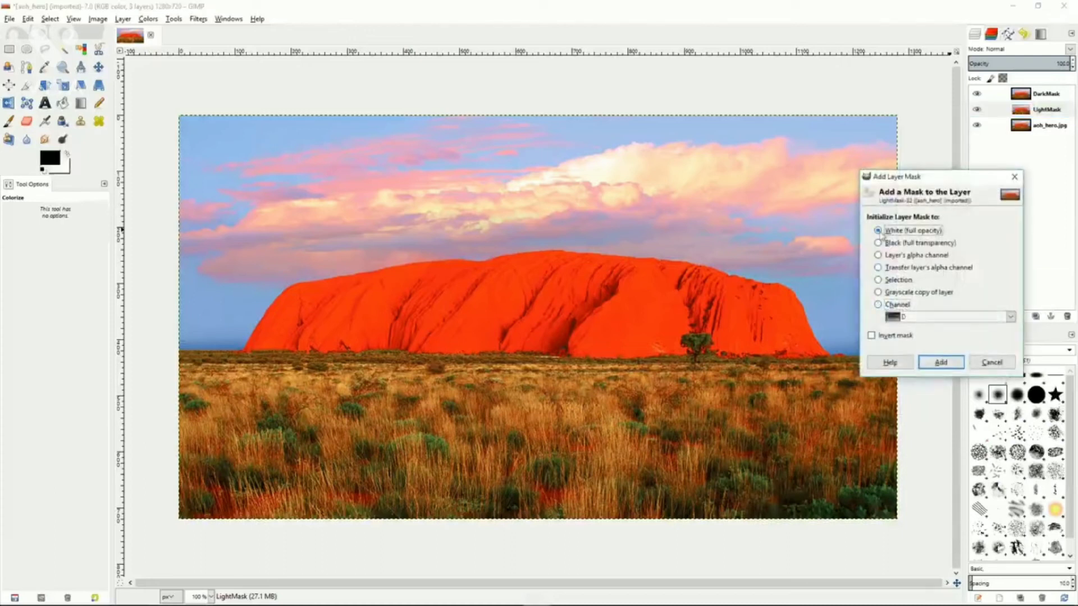
left_click(879, 305)
left_click(1011, 317)
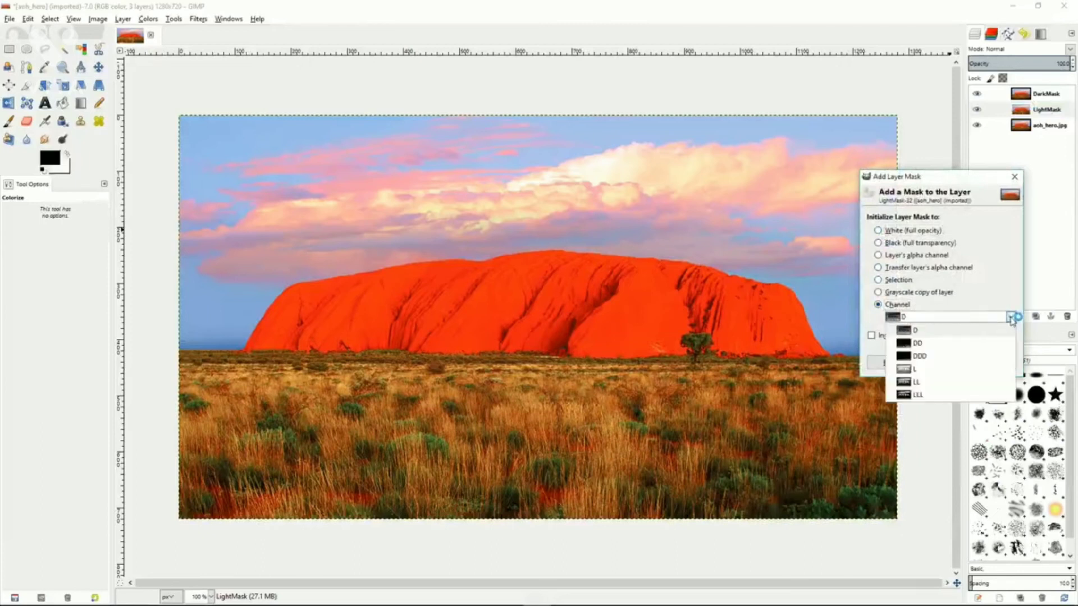
left_click(926, 370)
left_click(945, 366)
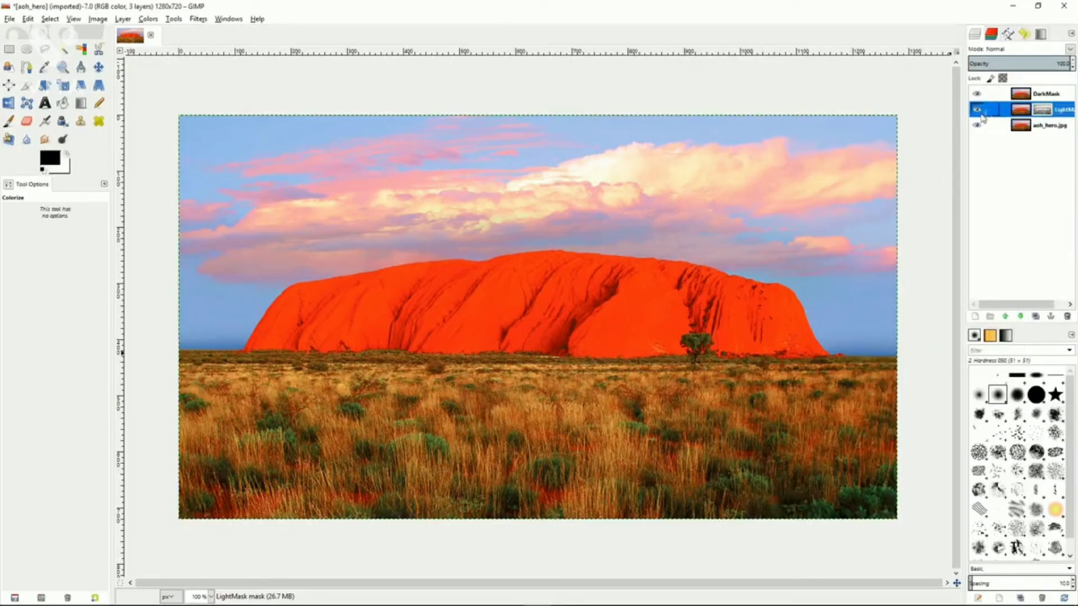
Hide the DarkMask layer and toggle the aoh_hero.jpg layer's visibility to inspect the masked LightMask layer.
left_click(977, 93)
left_click(977, 126)
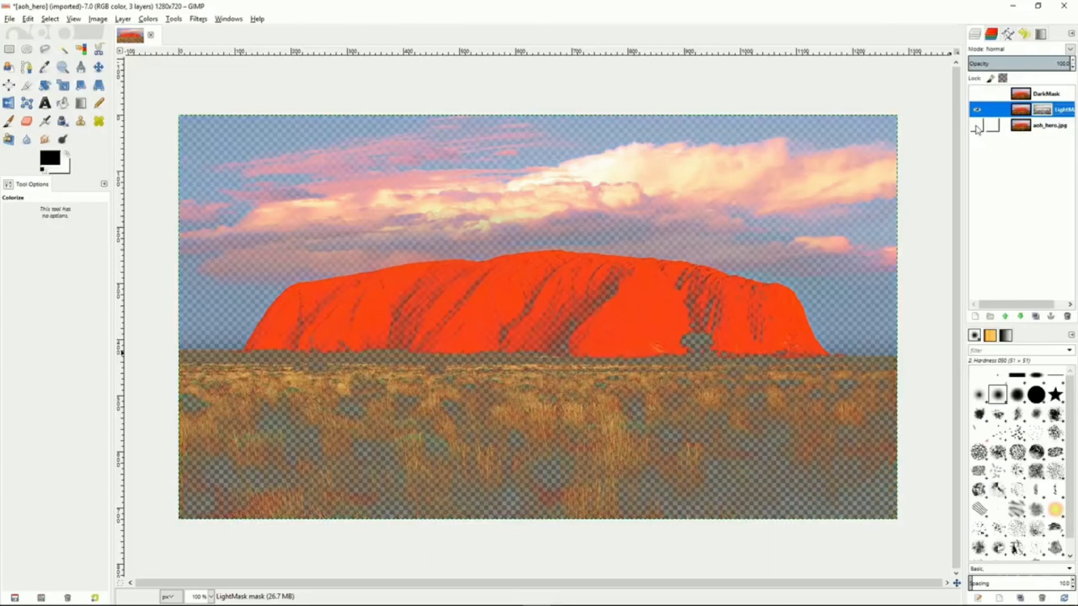
left_click(977, 126)
left_click(977, 128)
left_click(977, 126)
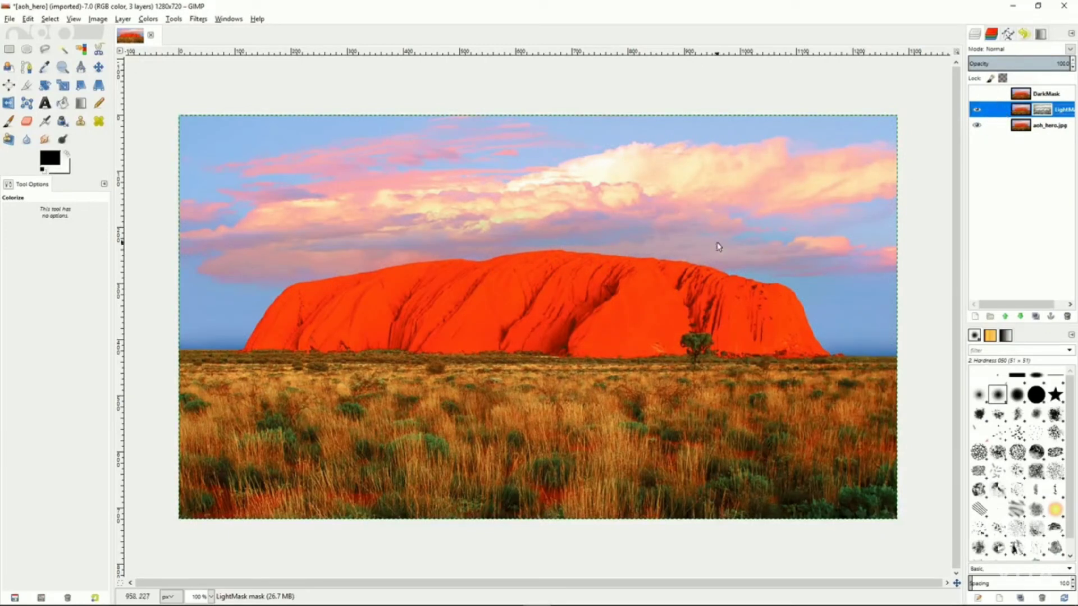
Colorize the LightMask layer with hue 287, saturation 50 and lightness 6, and toggle DarkMask's visibility to compare the colors.
left_click(148, 19)
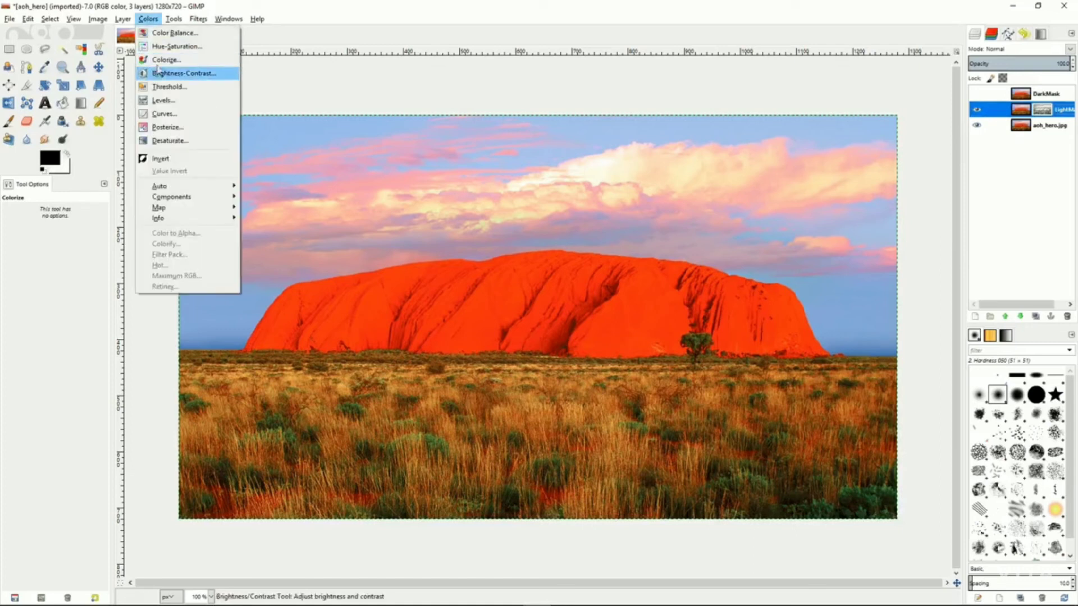
left_click(160, 64)
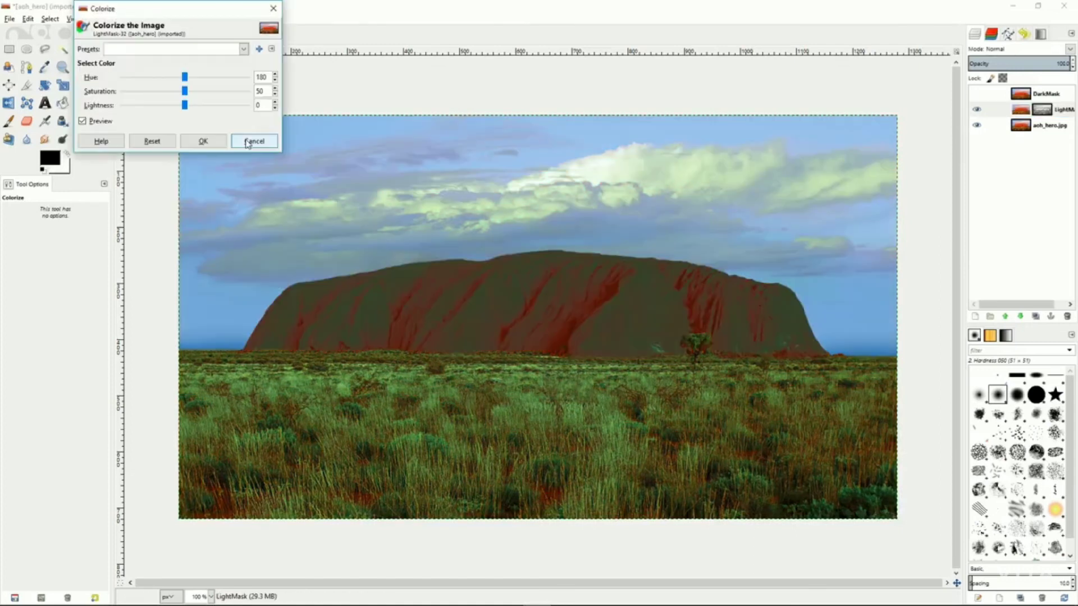
left_click(247, 144)
left_click_drag(185, 78, 190, 109)
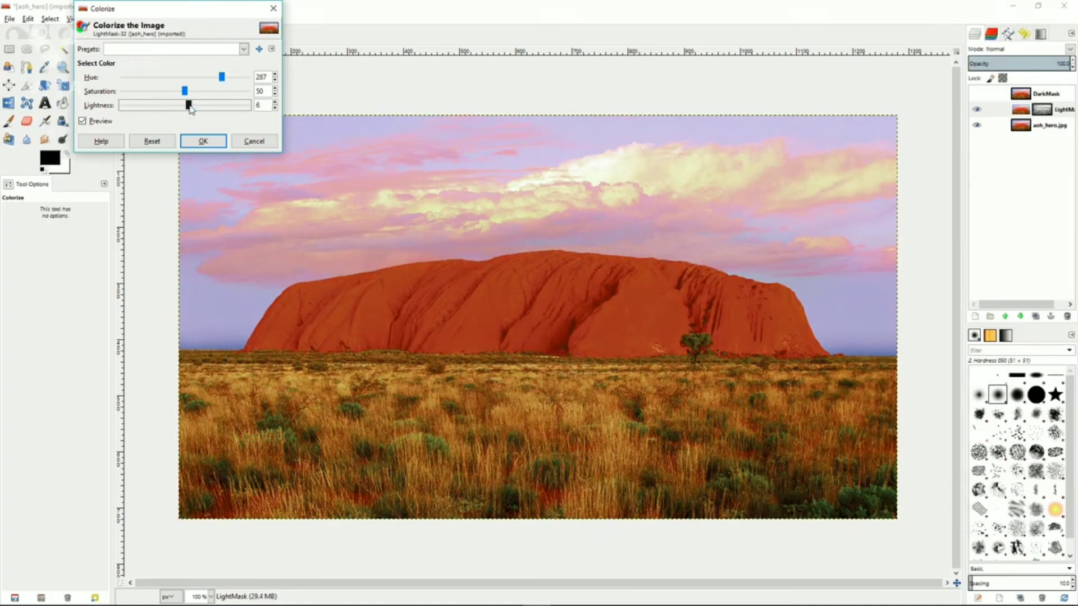
left_click(203, 141)
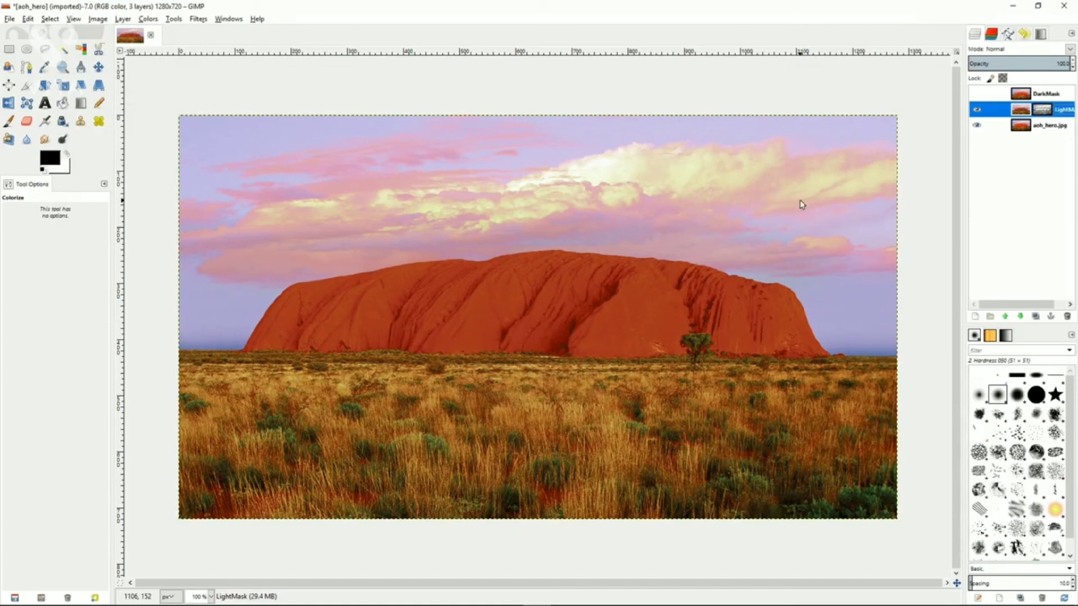
left_click(977, 96)
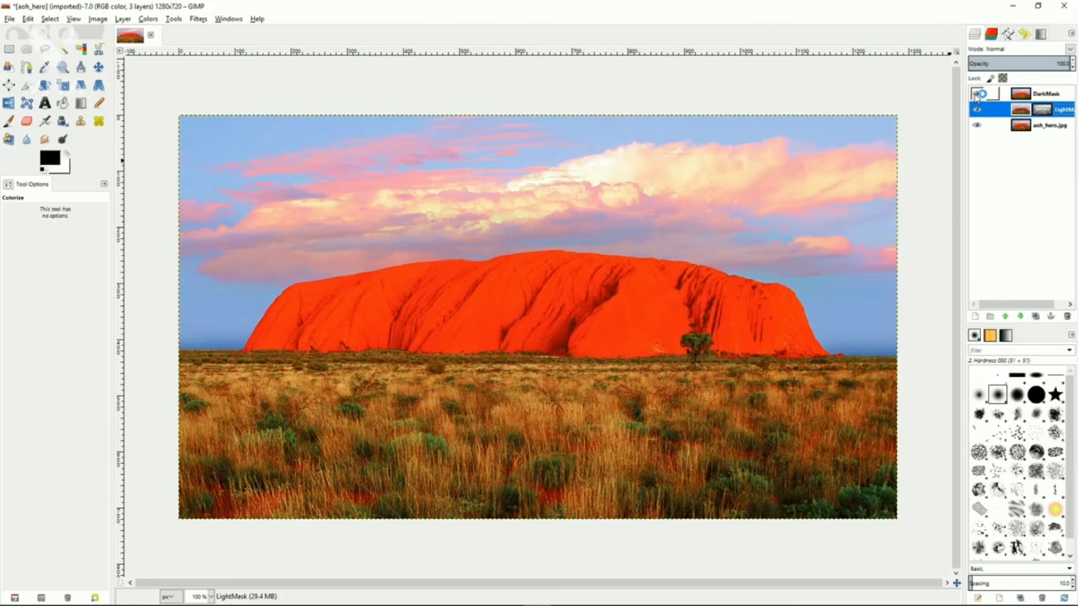
left_click(977, 96)
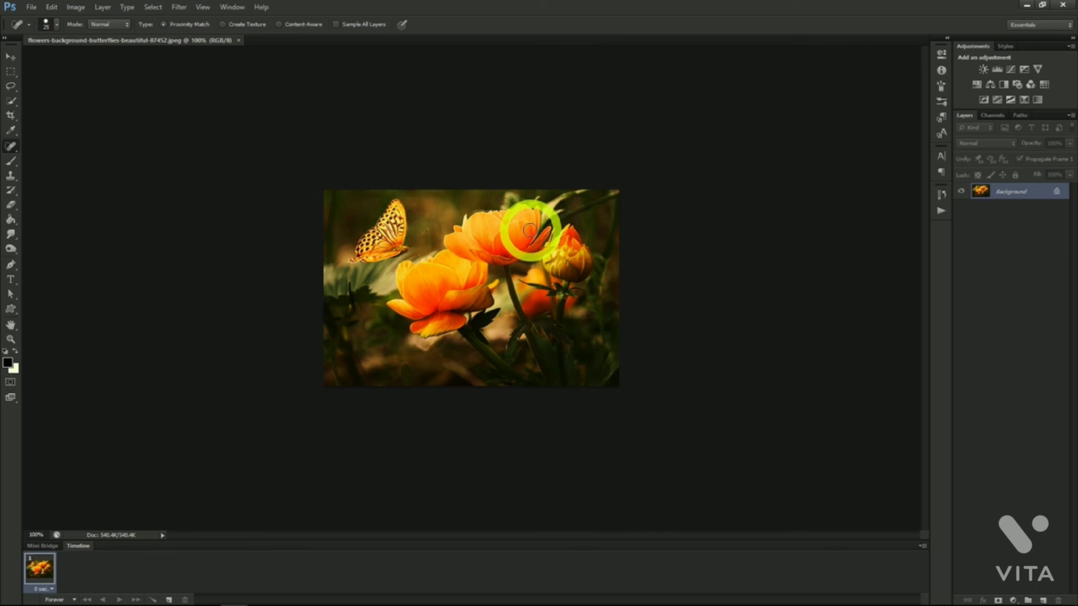
In Photoshop, convert the flower photo's Background to a Smart Object and apply Stained Glass with cell size 2, border thickness 1, light intensity 2.
right_click(1003, 196)
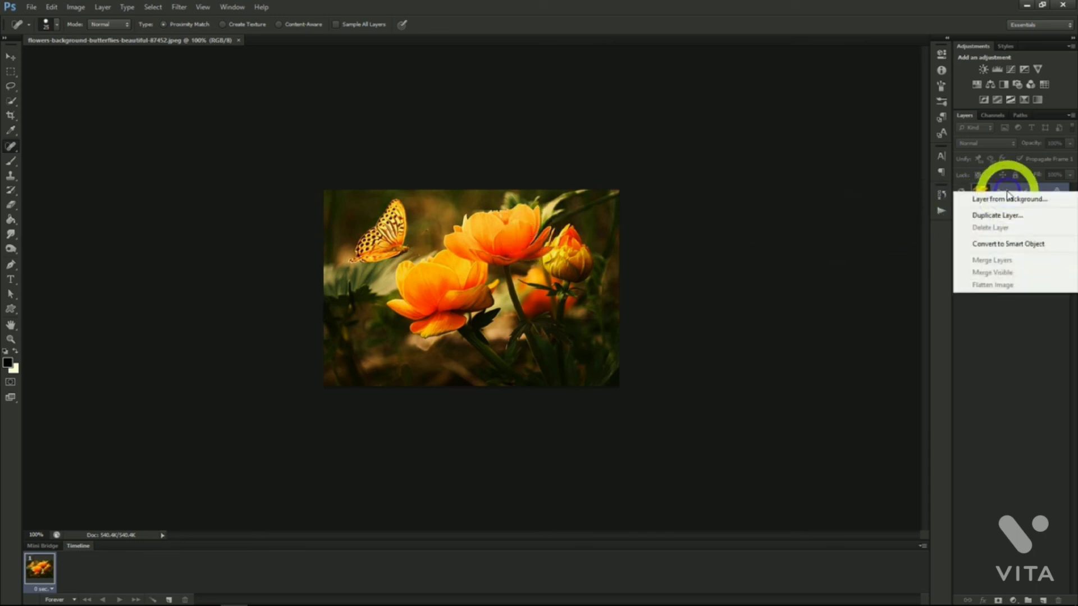
left_click(1004, 244)
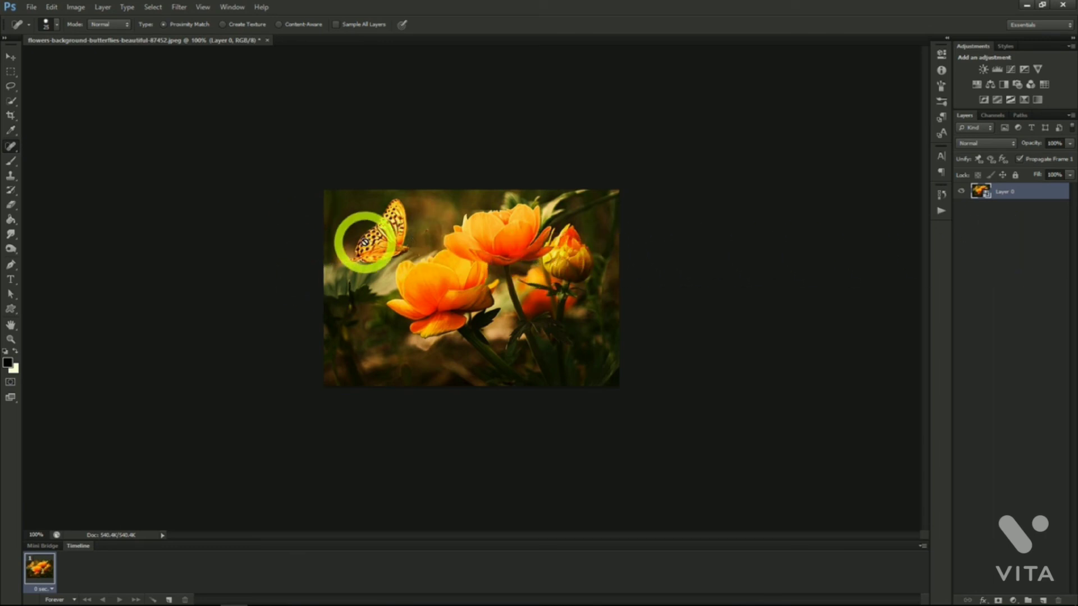
left_click(165, 26)
left_click(178, 6)
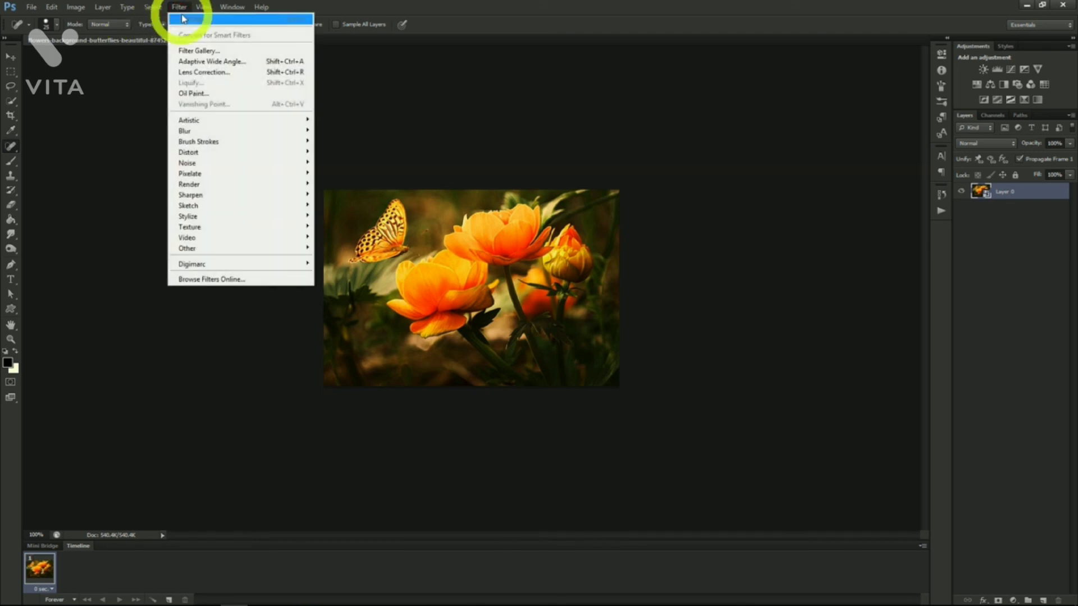
mouse_move(211, 228)
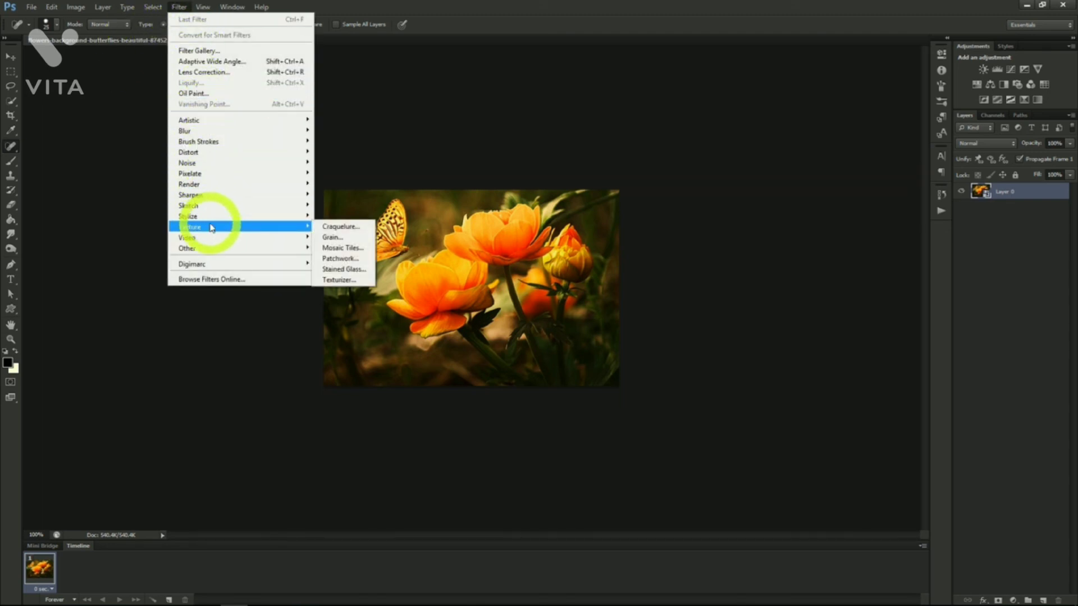
left_click(343, 270)
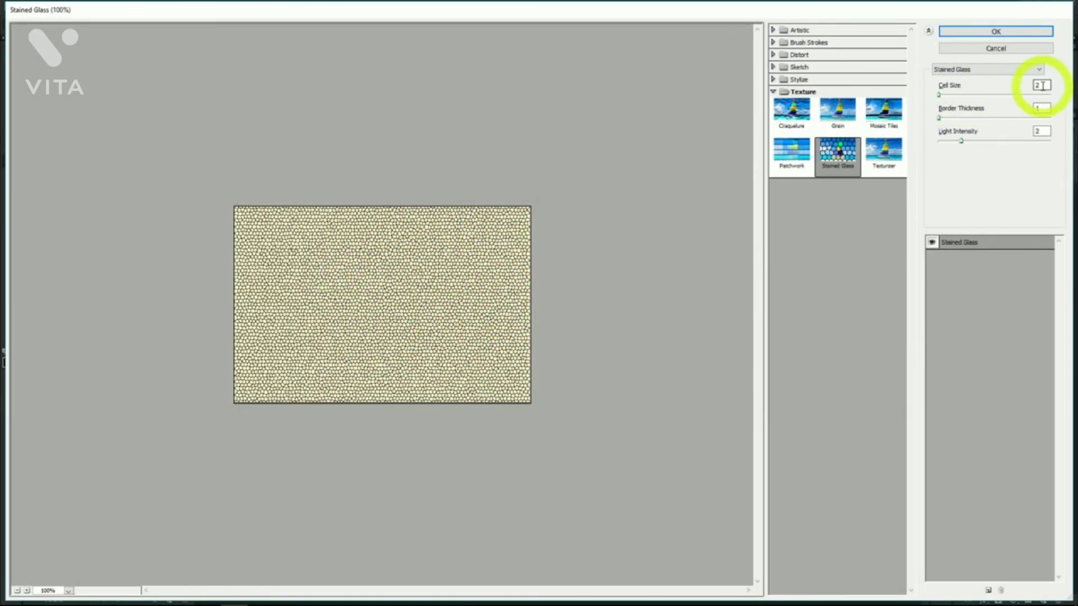
left_click(996, 31)
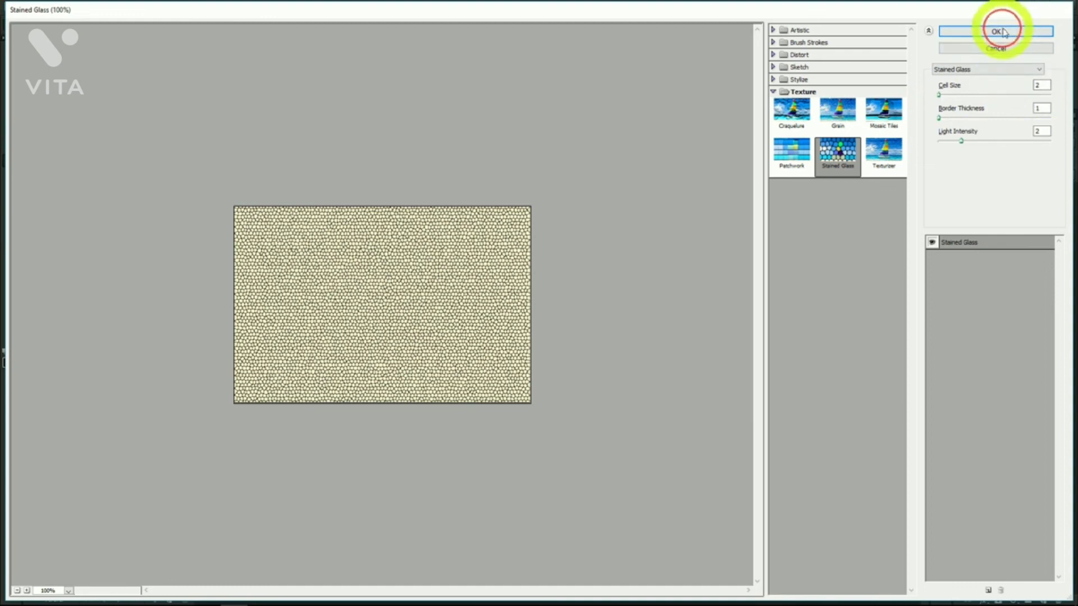
Select the butterfly with the Quick Selection tool and fill it with black on the Stained Glass filter mask.
left_click(375, 246)
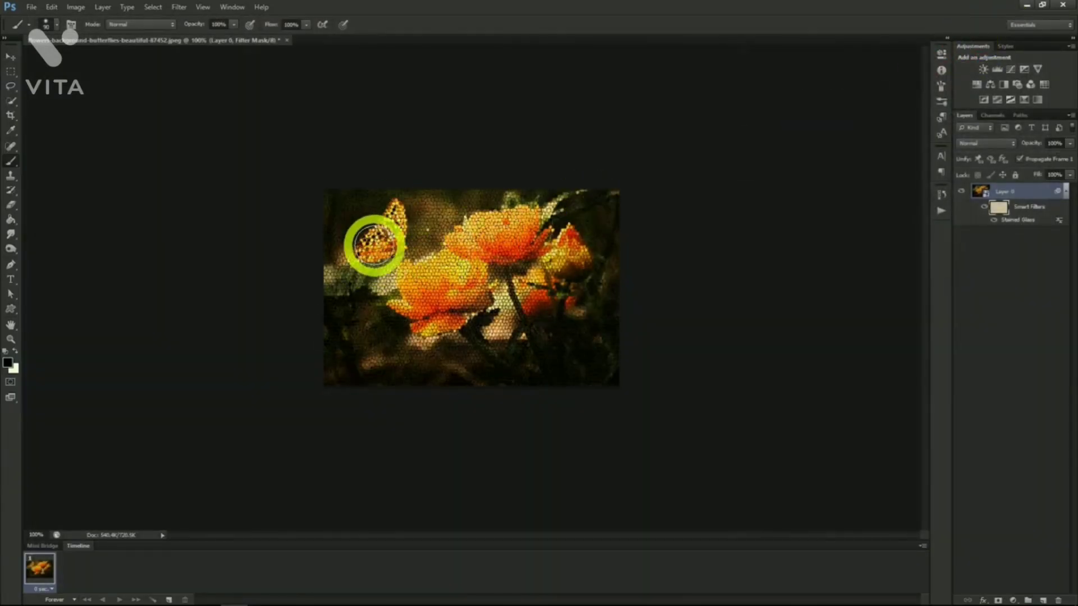
left_click_drag(374, 245, 399, 241)
left_click(980, 191)
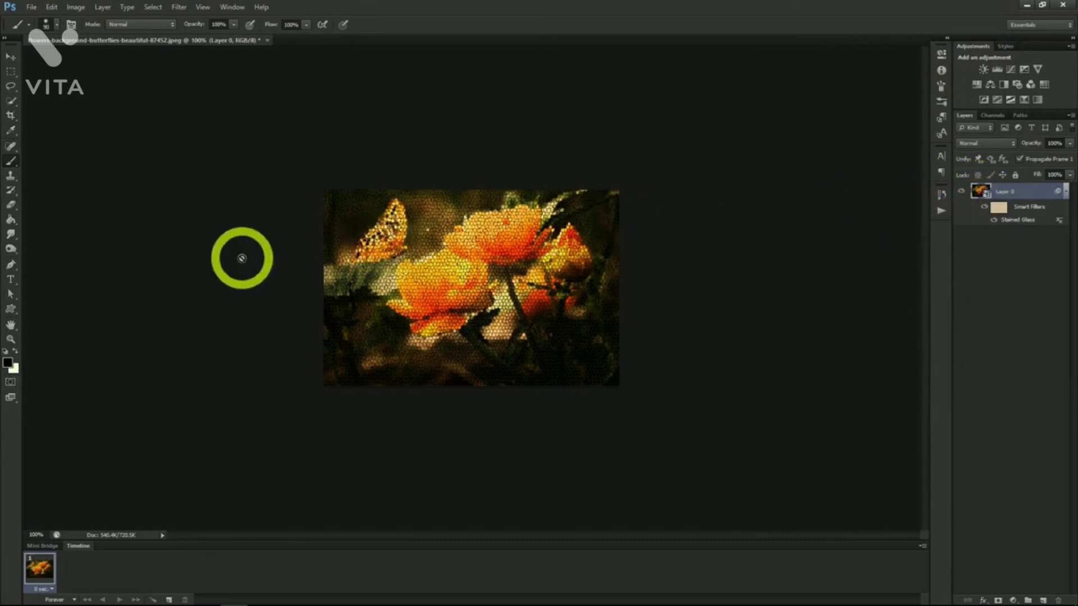
left_click(11, 101)
left_click_drag(390, 240, 389, 240)
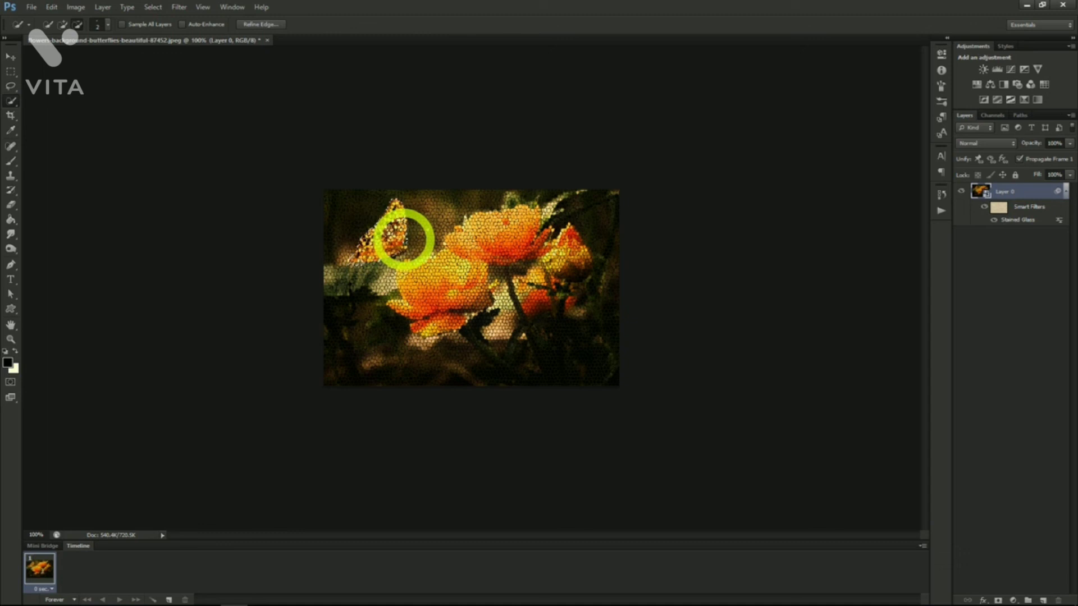
left_click_drag(404, 239, 512, 265)
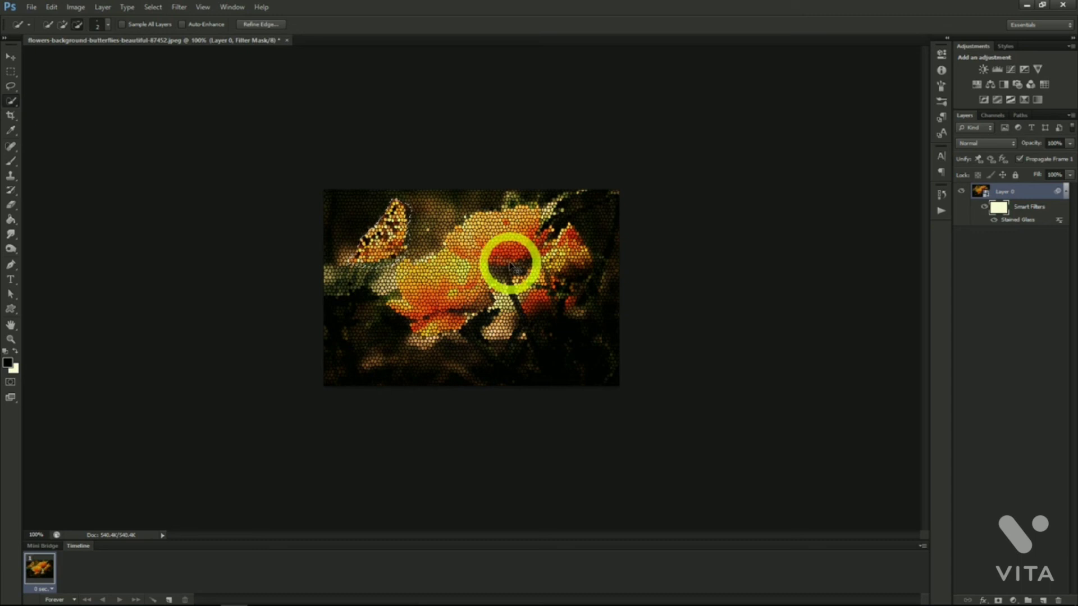
key("alt+Delete")
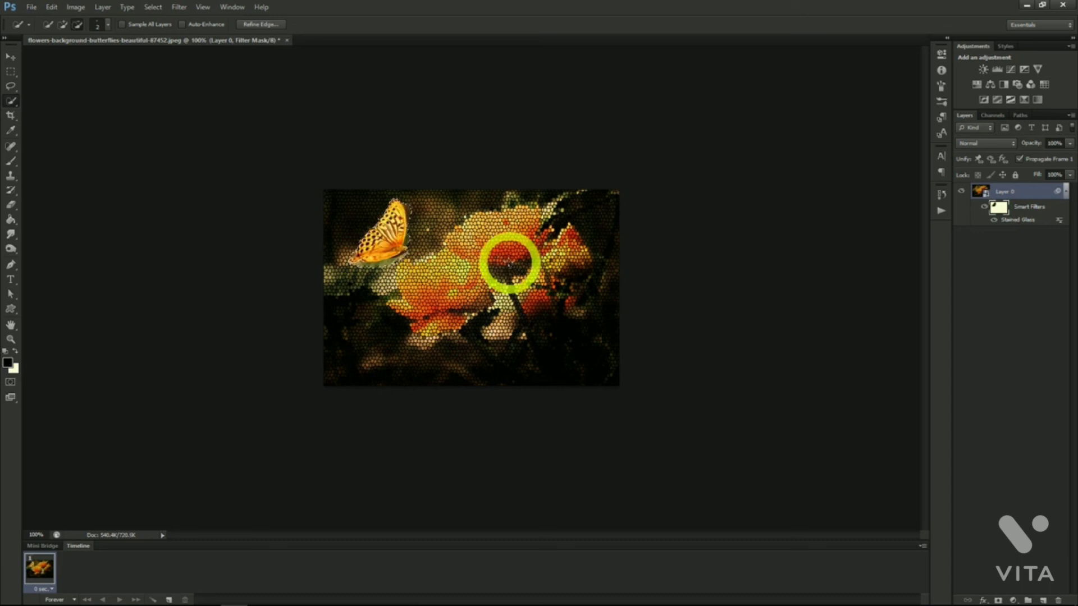
Brush white on the filter mask around the butterfly to clean up its edges.
left_click_drag(510, 262, 471, 261)
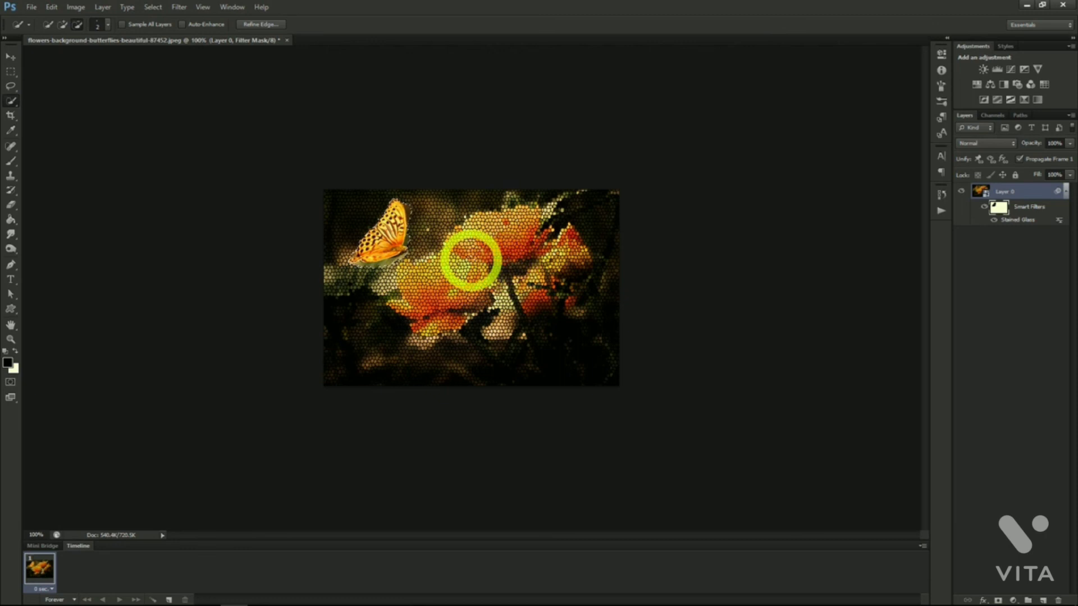
mouse_move(471, 261)
left_mouse_down()
mouse_move(167, 272)
mouse_move(170, 248)
mouse_move(92, 221)
mouse_move(45, 224)
left_mouse_up()
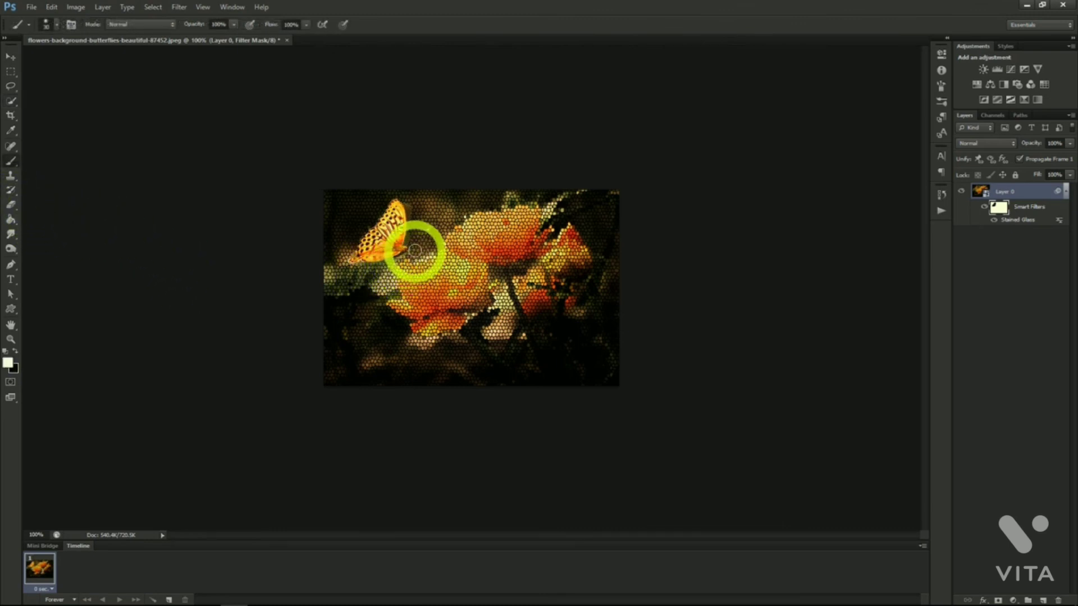
mouse_move(415, 229)
left_mouse_down()
mouse_move(403, 196)
mouse_move(349, 247)
left_mouse_up()
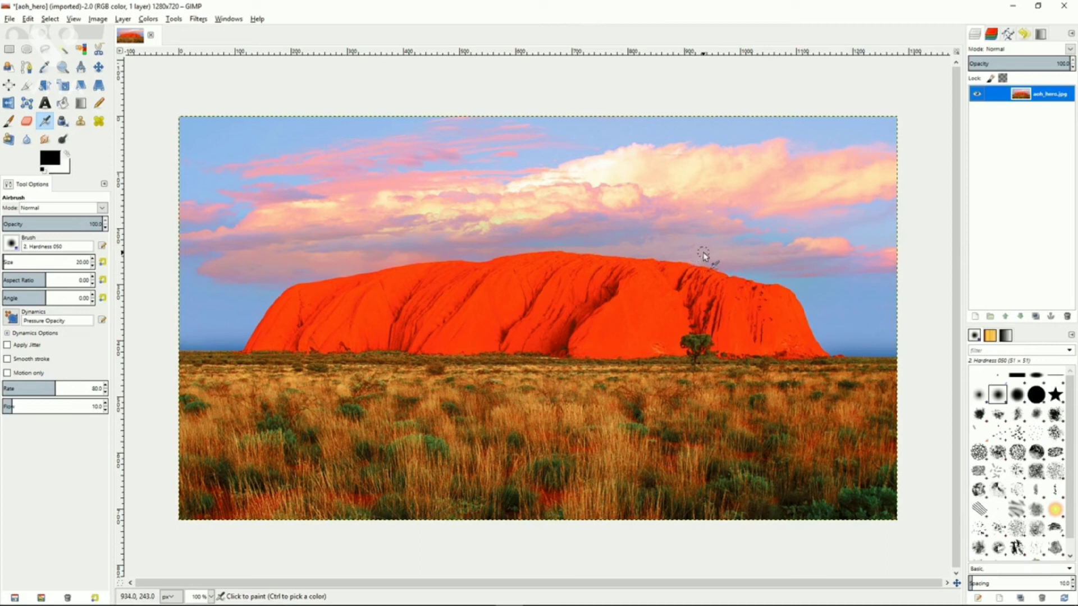
Switch to GIMP, duplicate the aoh_hero.jpg layer and give the duplicate a layer mask made from a grayscale copy of the layer.
left_click(1039, 318)
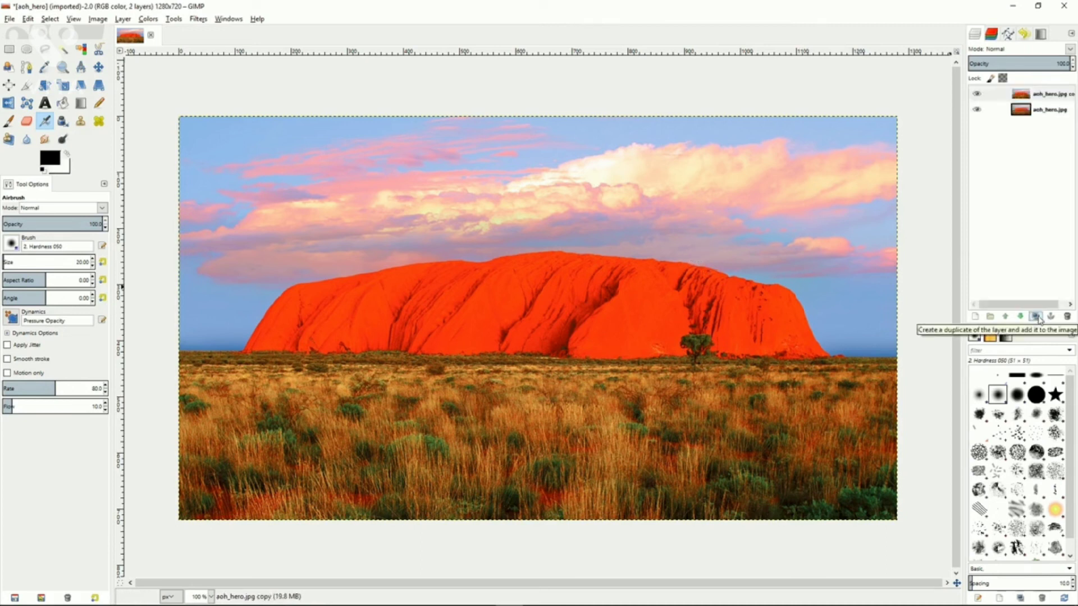
left_click(1008, 94)
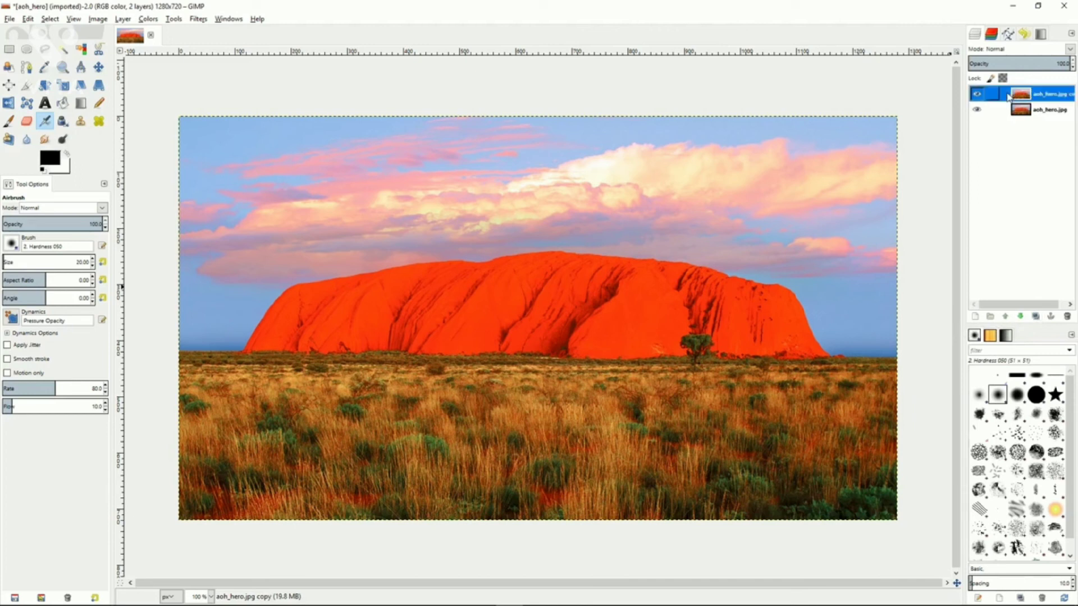
right_click(1009, 96)
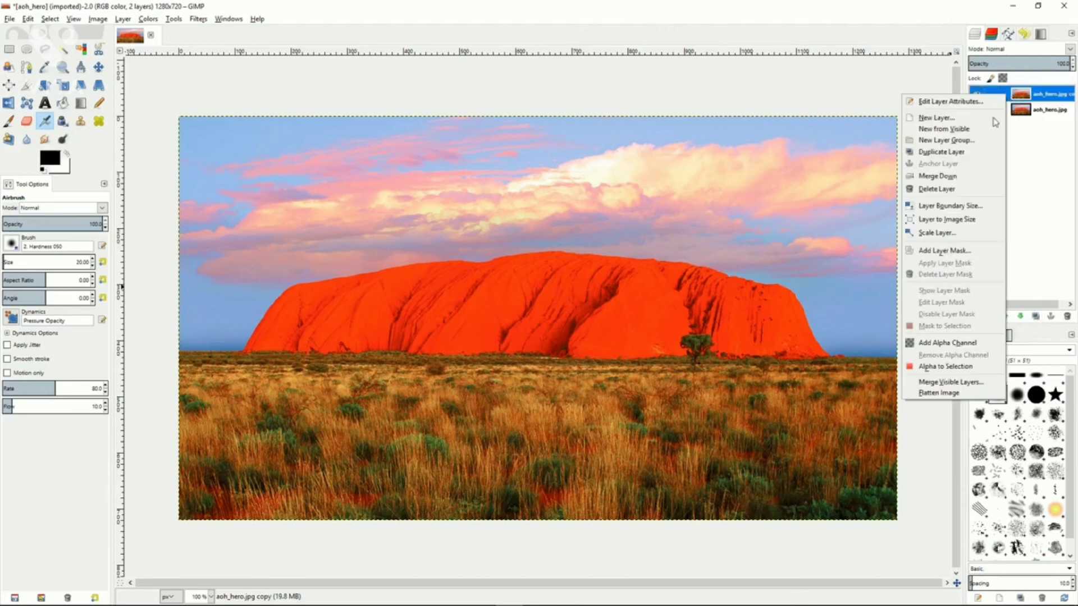
left_click(953, 254)
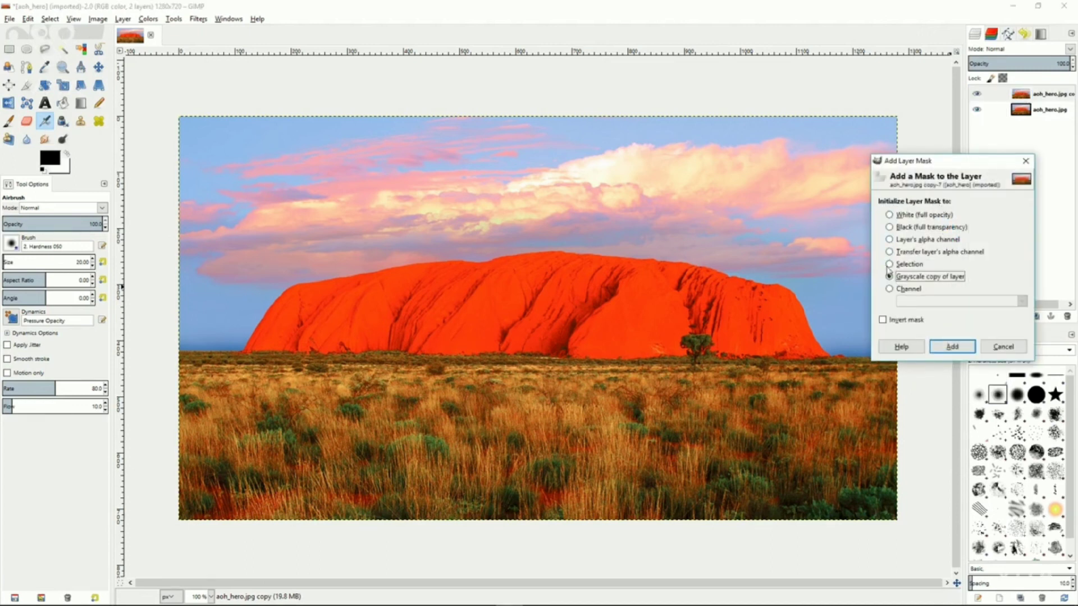
left_click(955, 347)
Display the duplicate layer's mask on the canvas and invert its grayscale colors.
right_click(1002, 97)
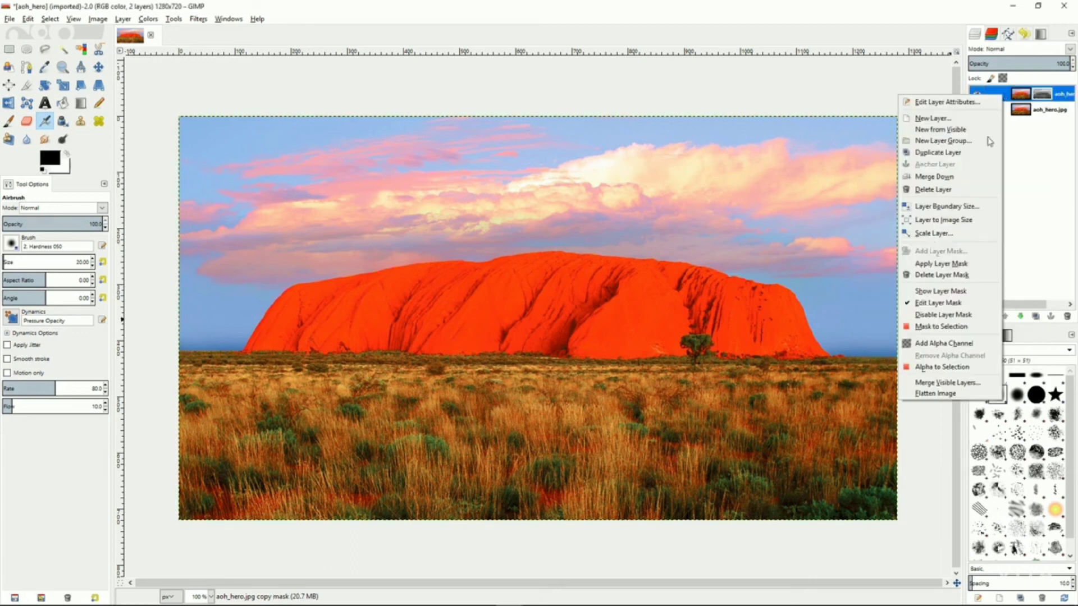
left_click(951, 291)
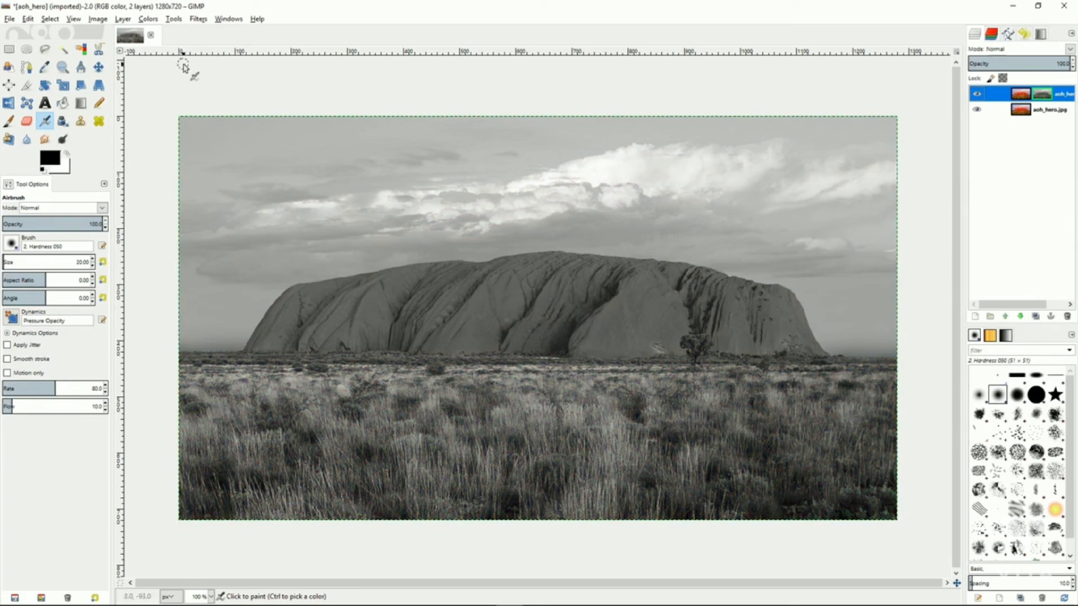
left_click(154, 20)
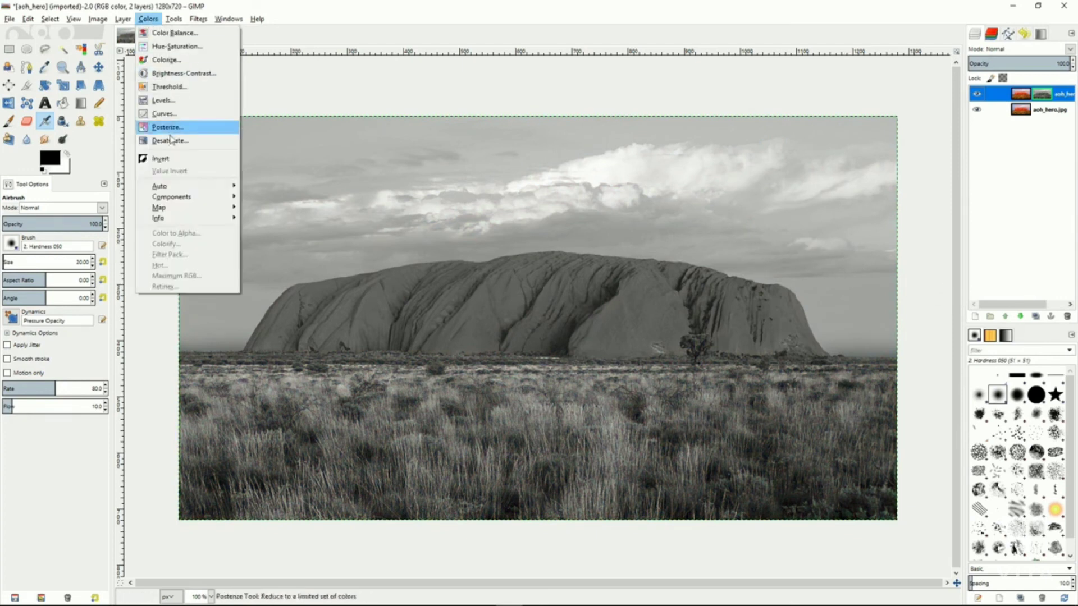
left_click(171, 160)
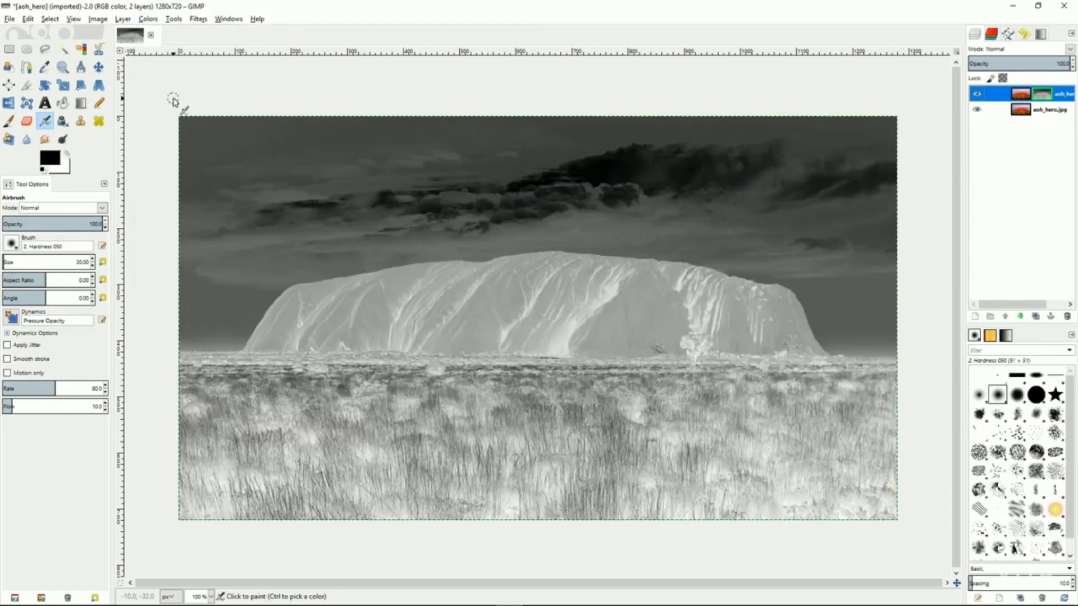
Apply a Gaussian Blur with a 5.0 px horizontal and vertical radius to the layer mask, and stop displaying the mask.
left_click(198, 18)
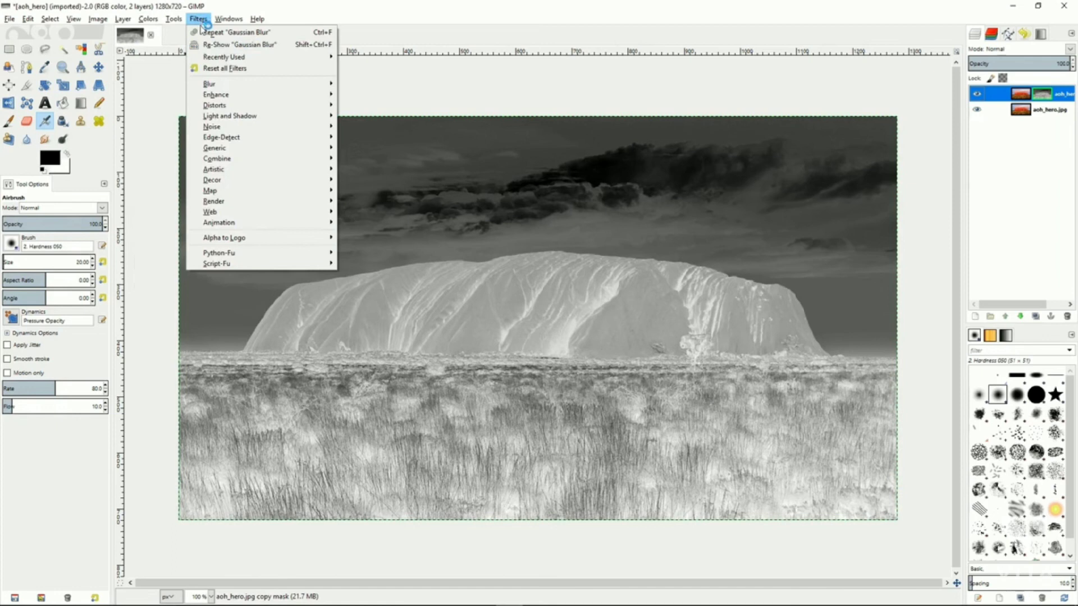
mouse_move(218, 85)
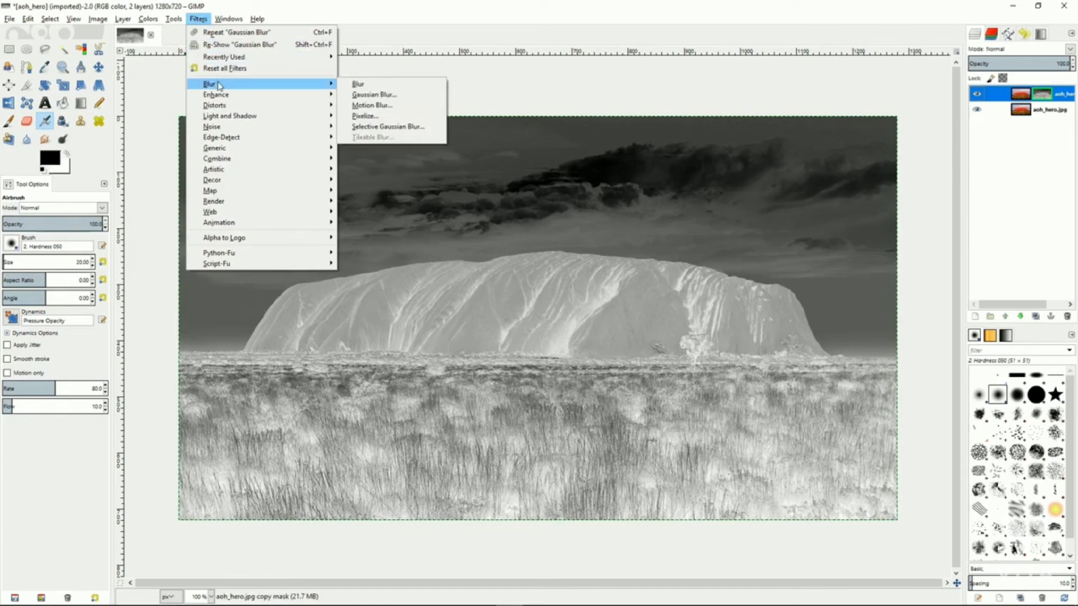
left_click(371, 97)
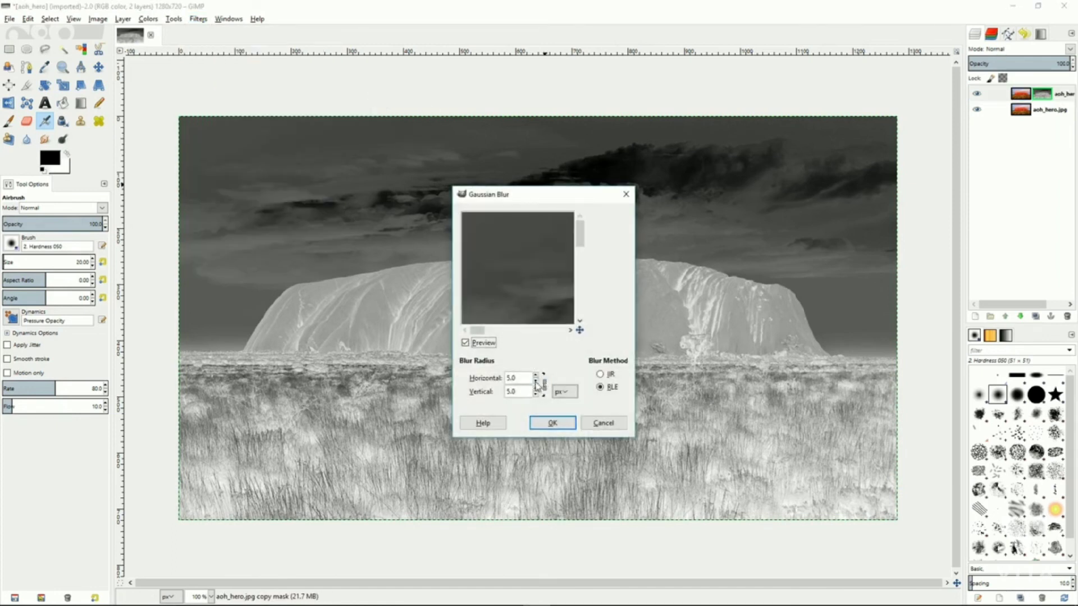
left_click(551, 422)
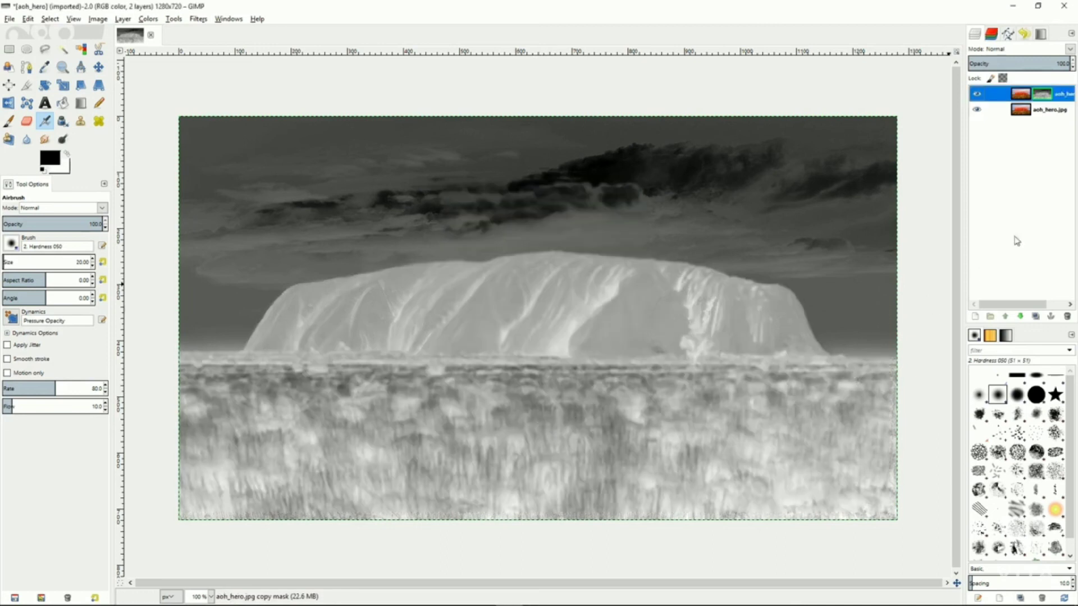
right_click(1007, 97)
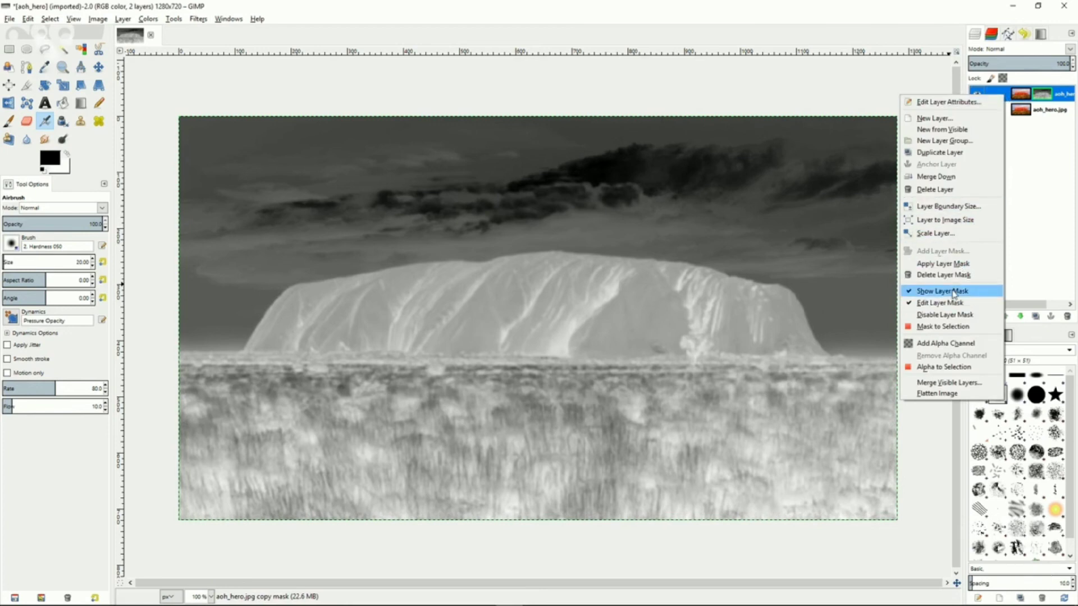
left_click(949, 291)
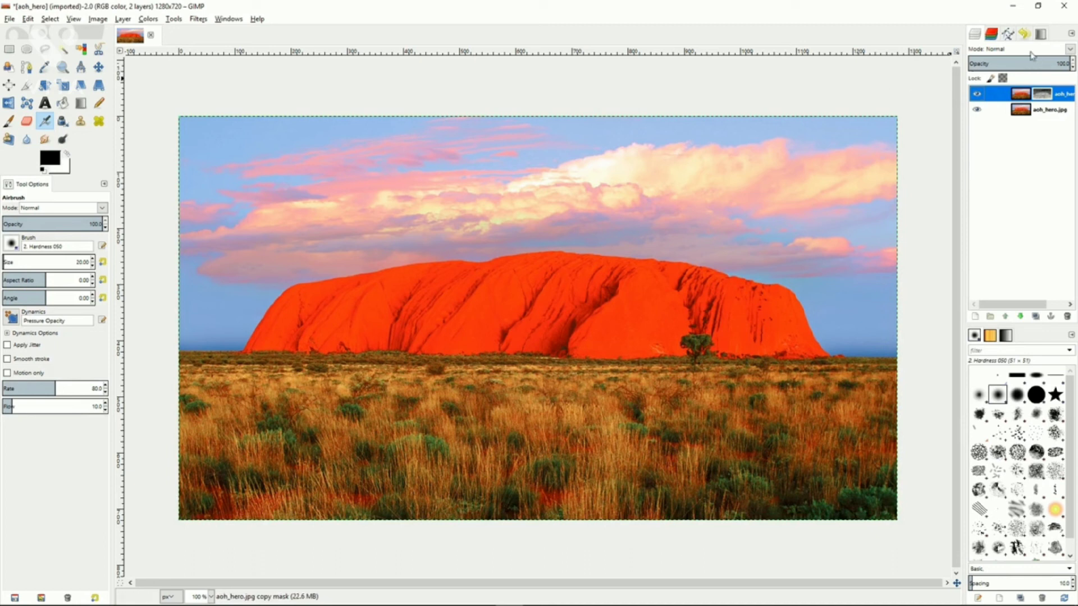
Set the masked duplicate layer's blend mode to Overlay and adjust its opacity.
left_click(1070, 50)
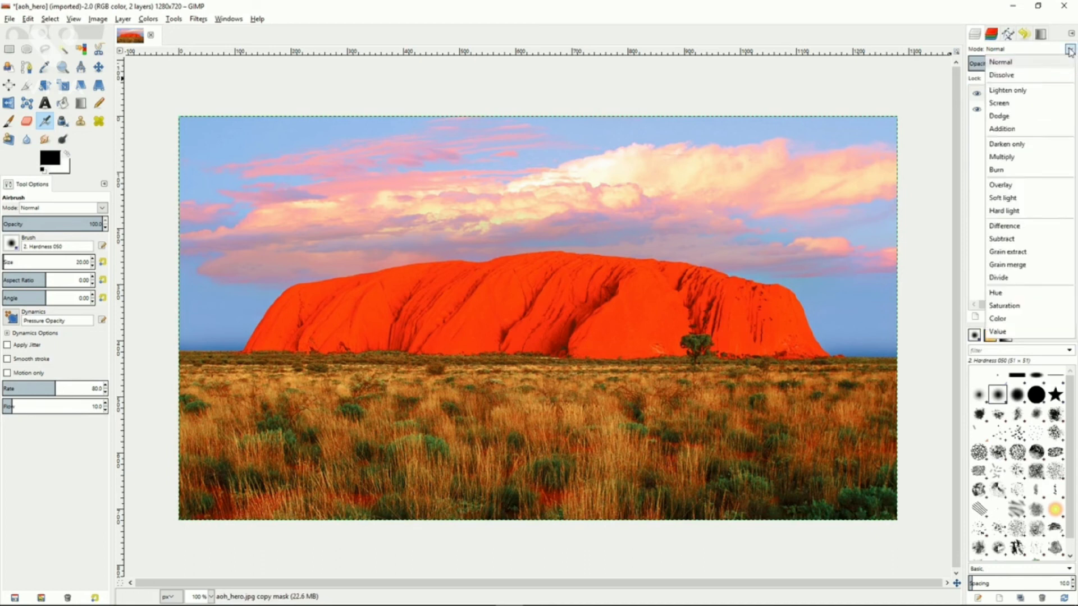
left_click(1016, 186)
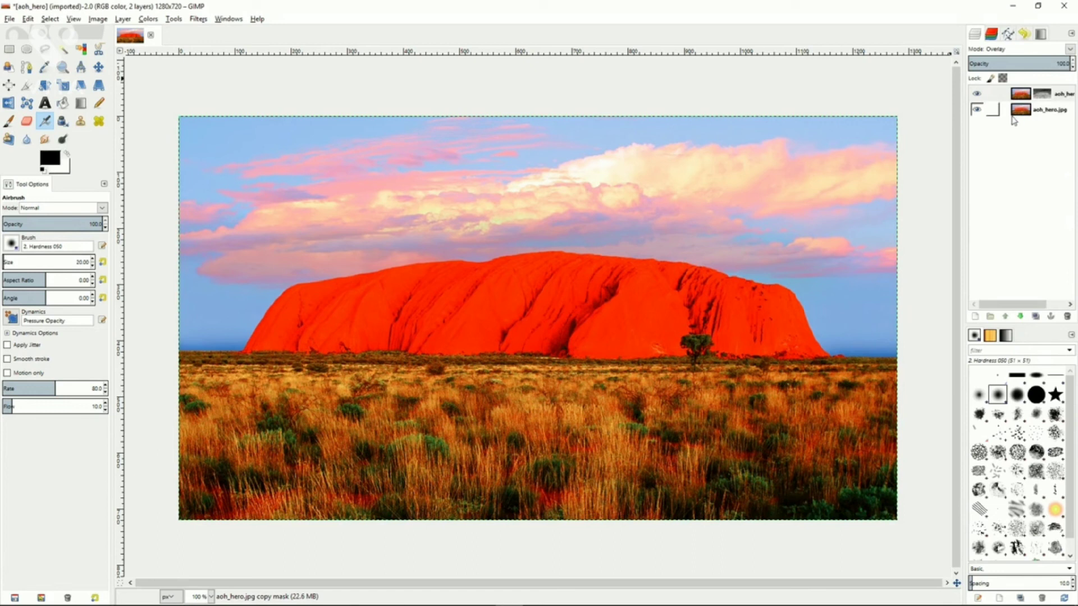
left_click_drag(1023, 63, 1046, 62)
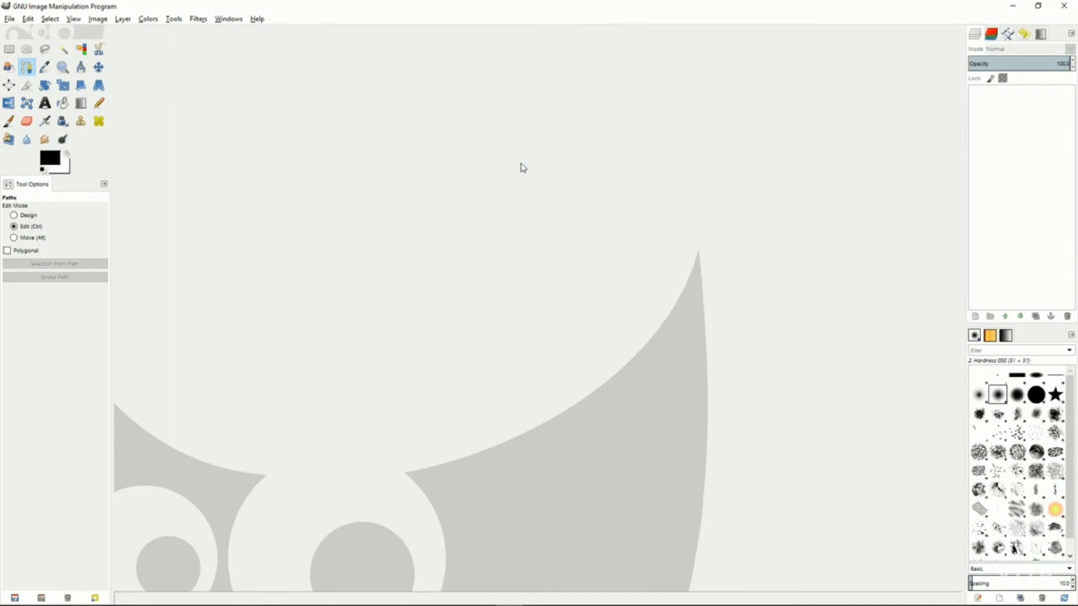
Check the Enhance filters for the Advanced Tone Mapping and Wavelet denoise add-ons.
left_click(202, 21)
mouse_move(222, 85)
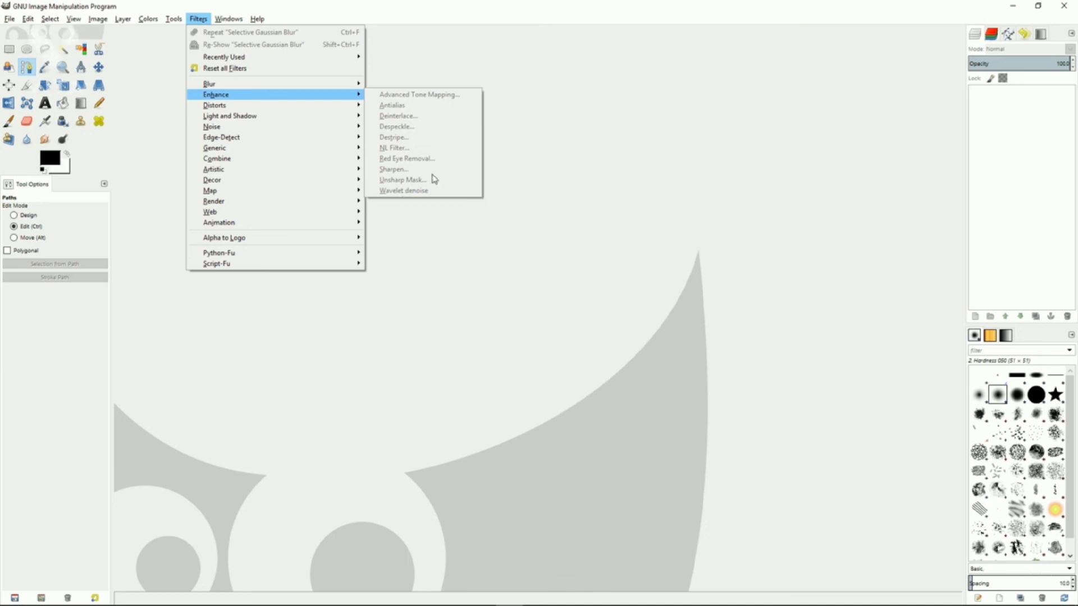
left_click(525, 162)
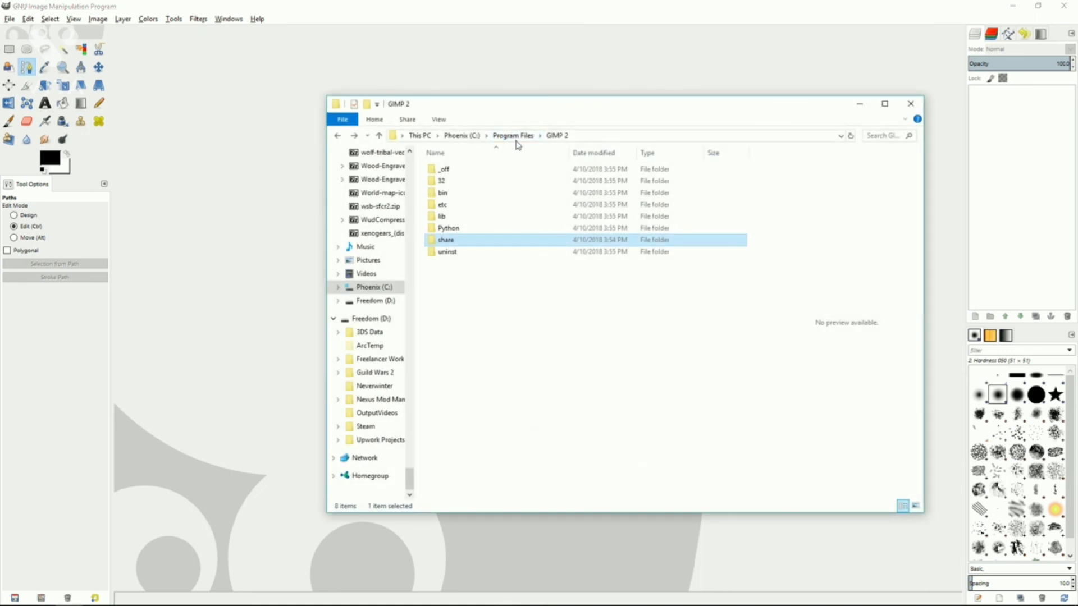
In File Explorer, browse to Program Files\GIMP 2\lib\gimp\2.0\plug-ins and locate wavelet-denoise.exe.
left_click(500, 140)
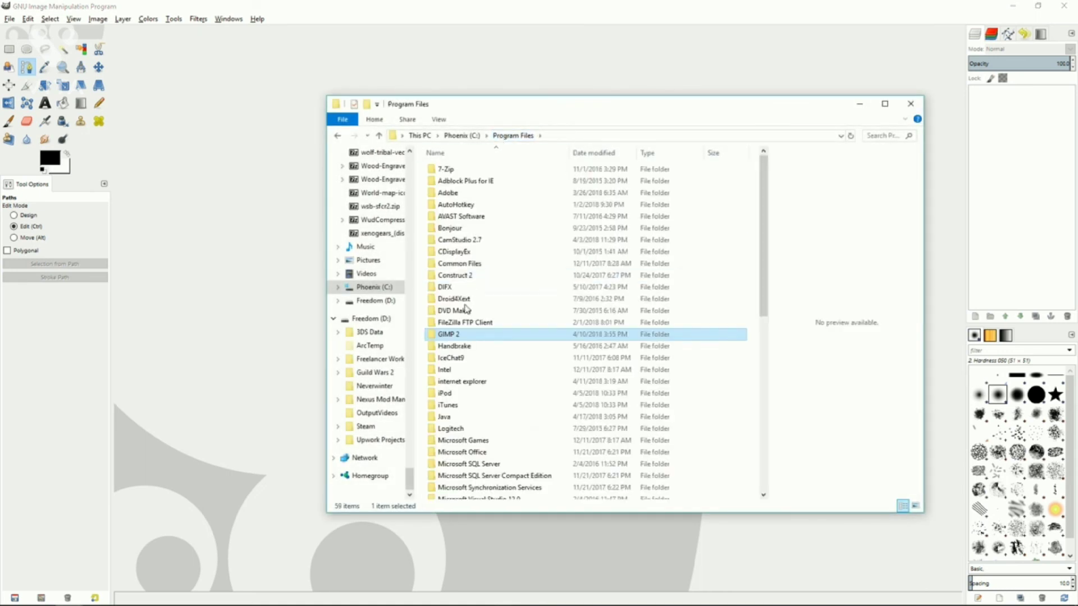
double_click(454, 335)
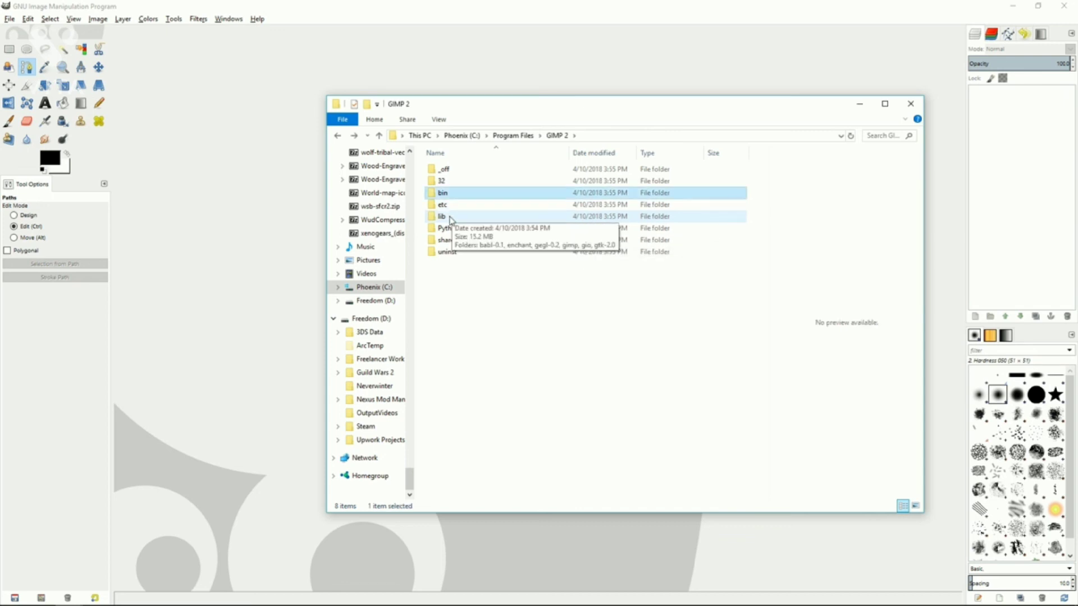
double_click(451, 219)
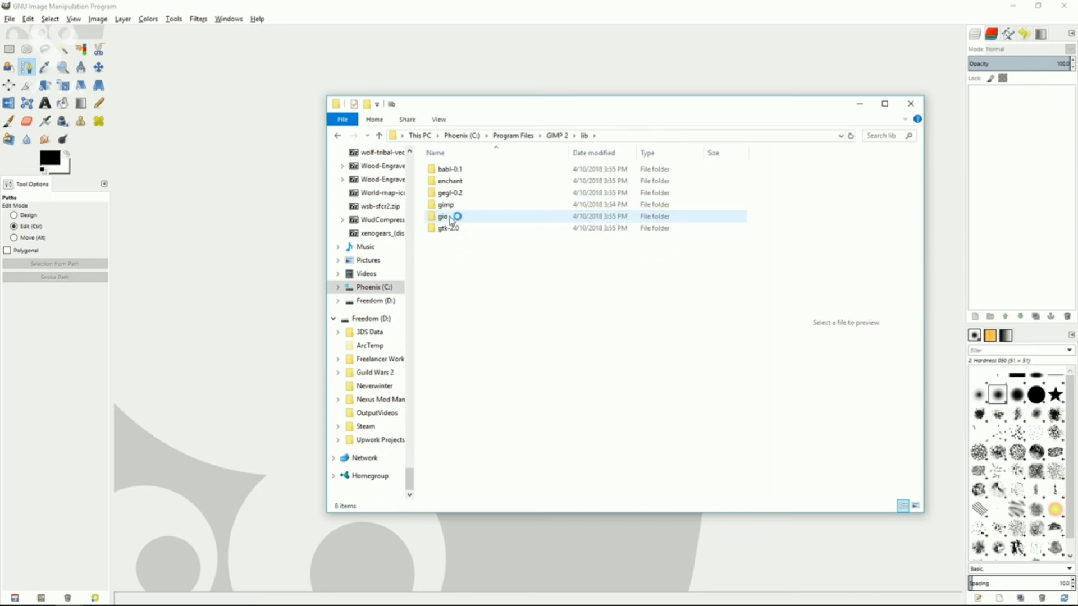
double_click(459, 207)
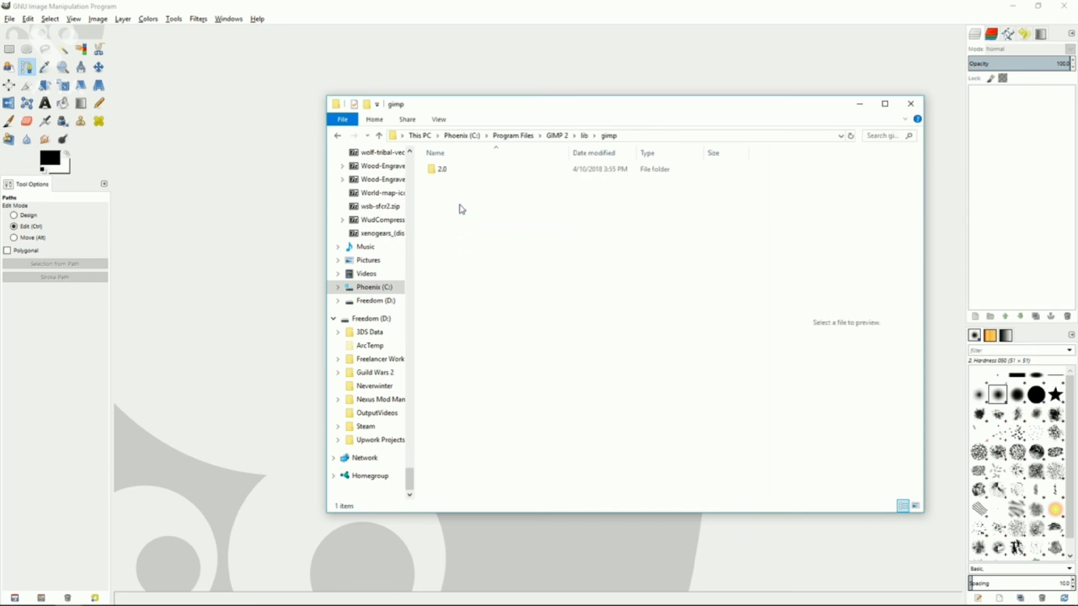
double_click(456, 172)
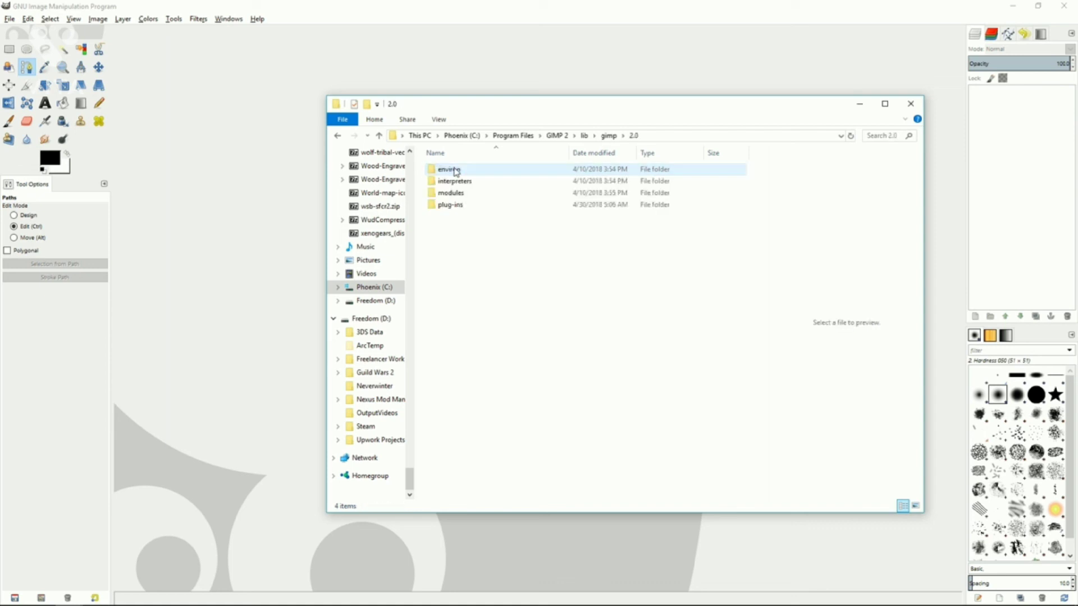
left_click(454, 207)
double_click(452, 206)
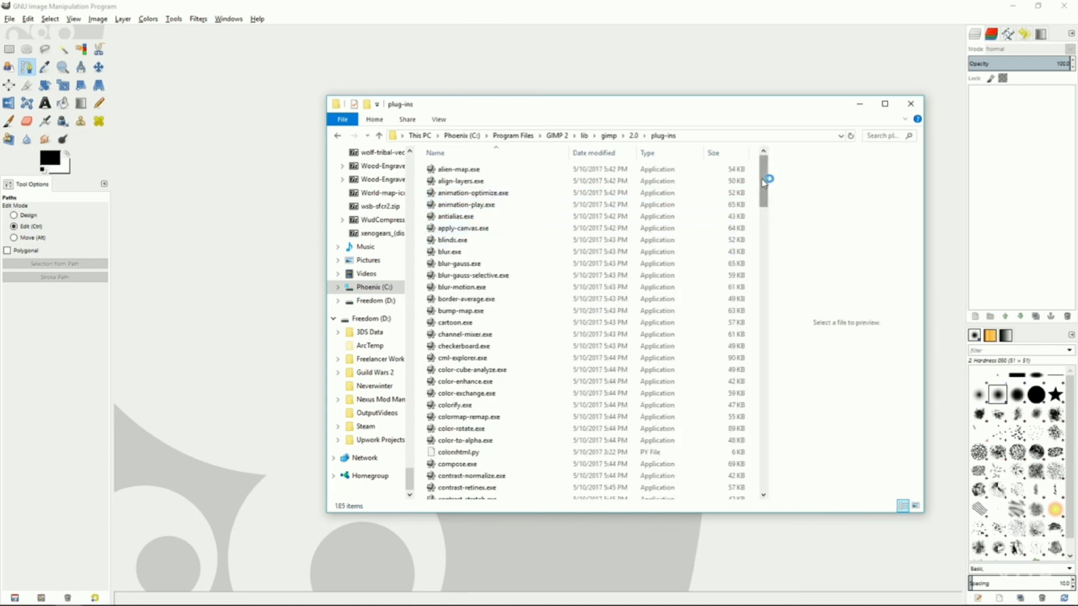
left_click_drag(769, 182, 764, 467)
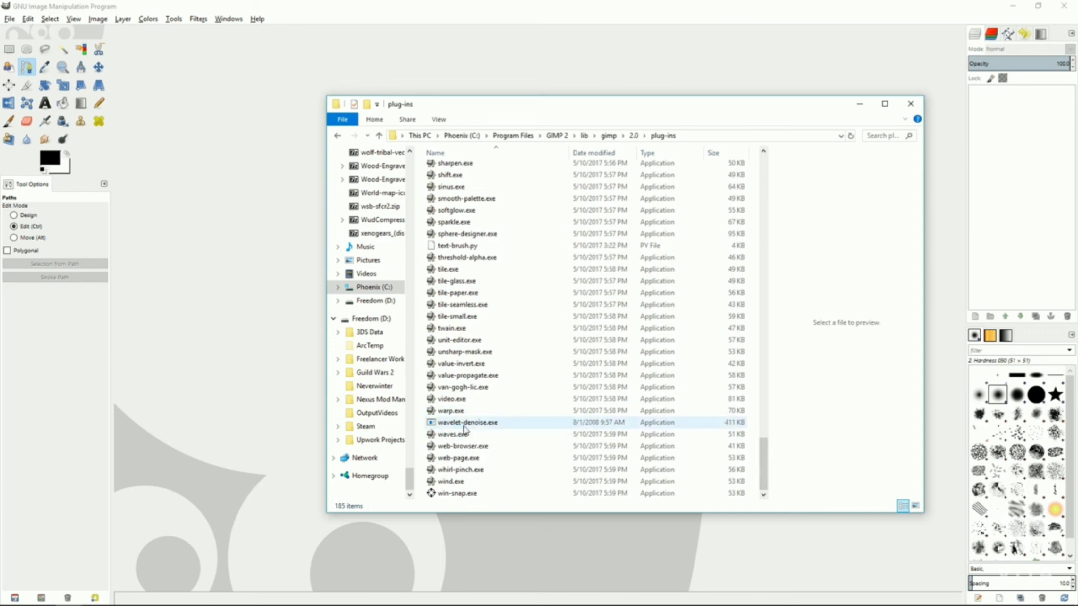
mouse_move(483, 427)
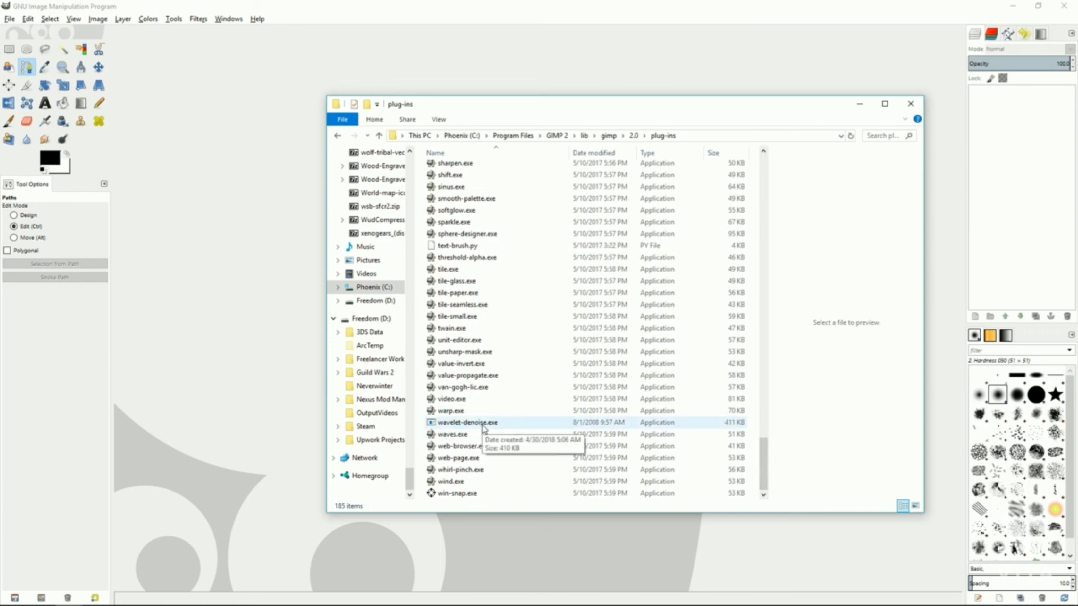
Return to the GIMP 2 folder, browse to share\gimp\2.0\scripts and select advancedtonemapping.scm.
key("BackSpace")
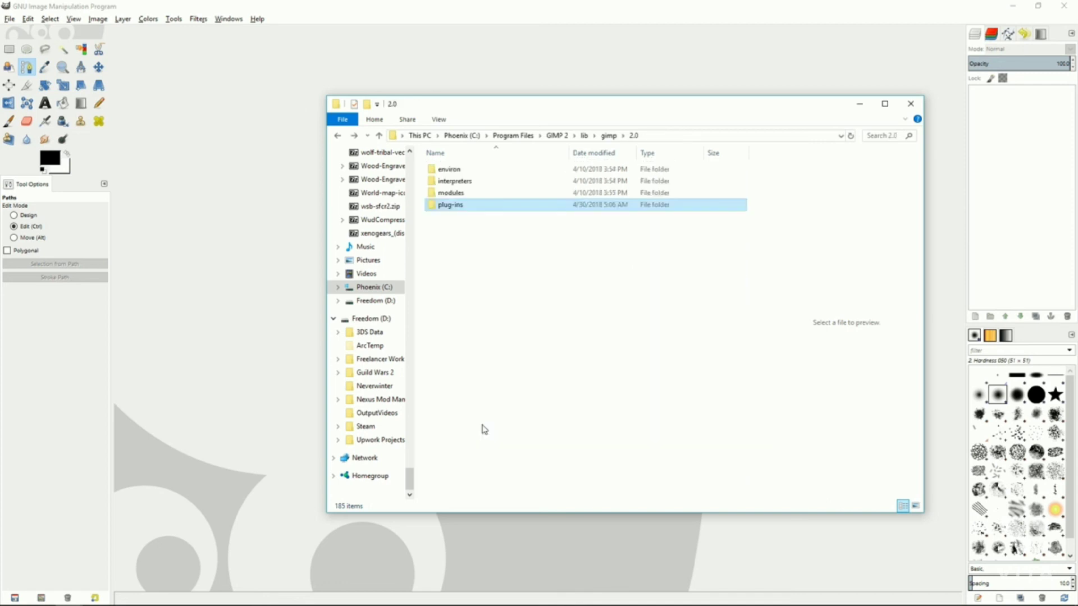
key("BackSpace")
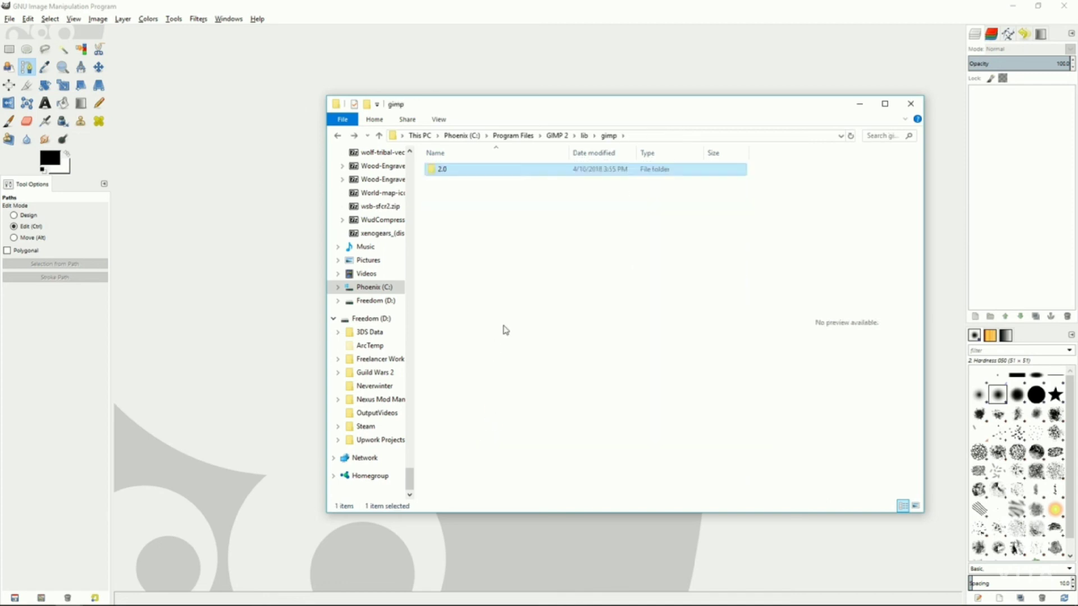
key("BackSpace")
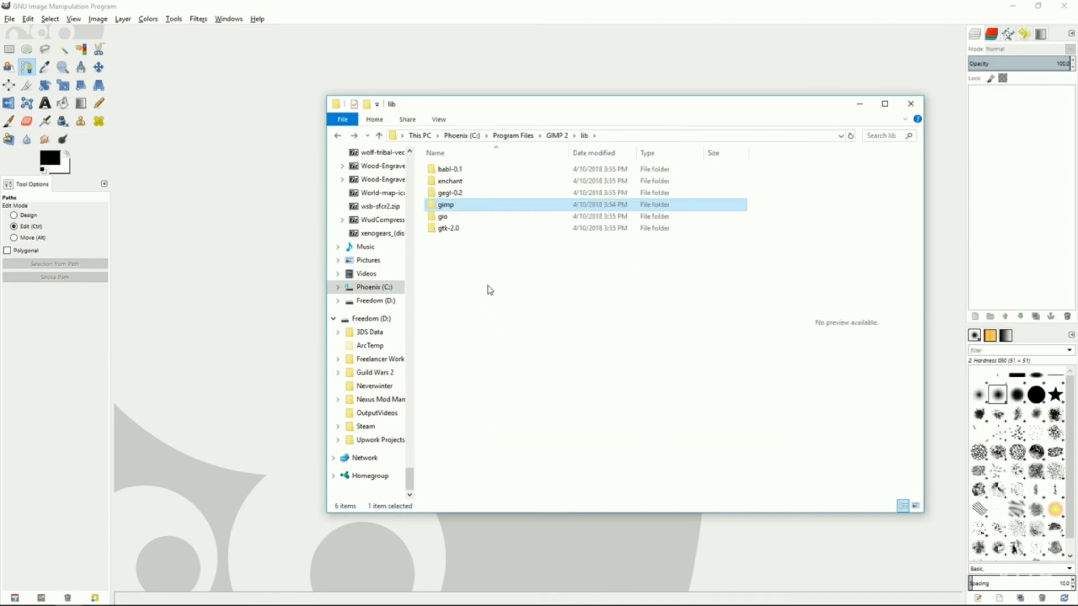
key("BackSpace")
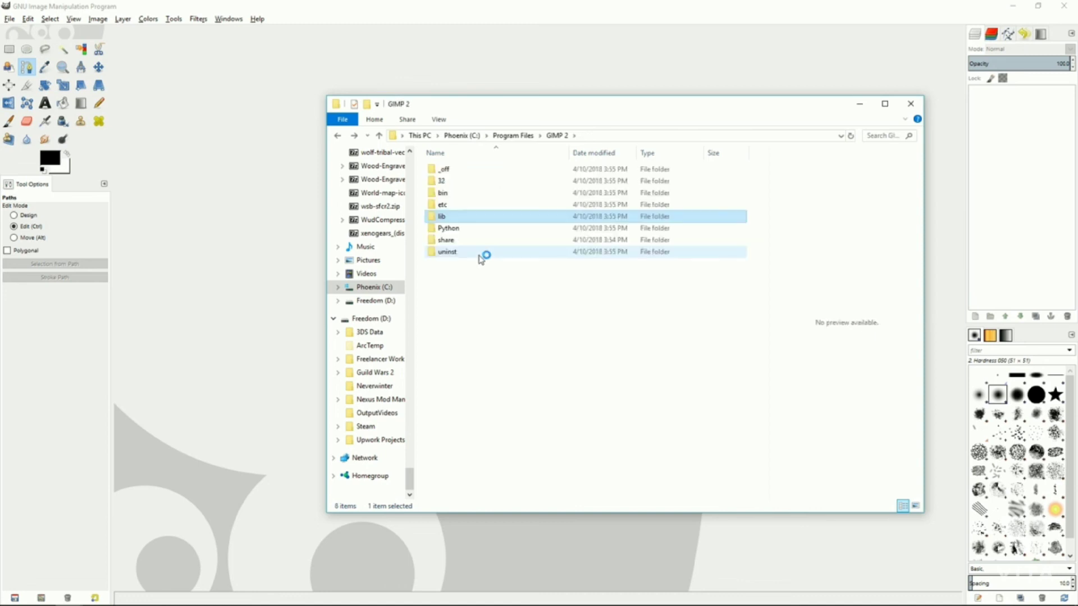
left_click(455, 240)
double_click(454, 240)
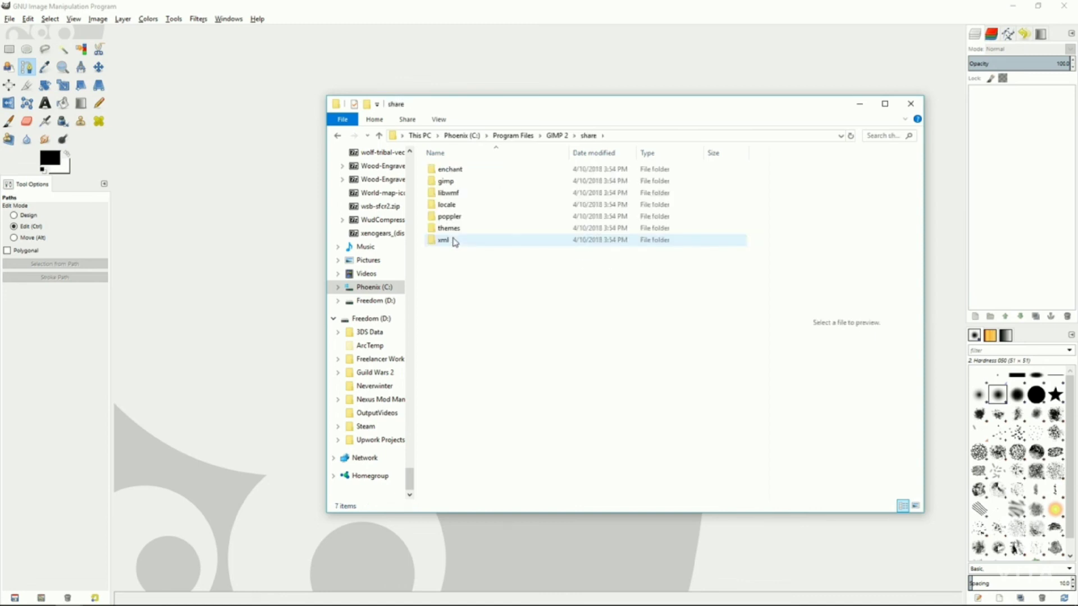
double_click(453, 183)
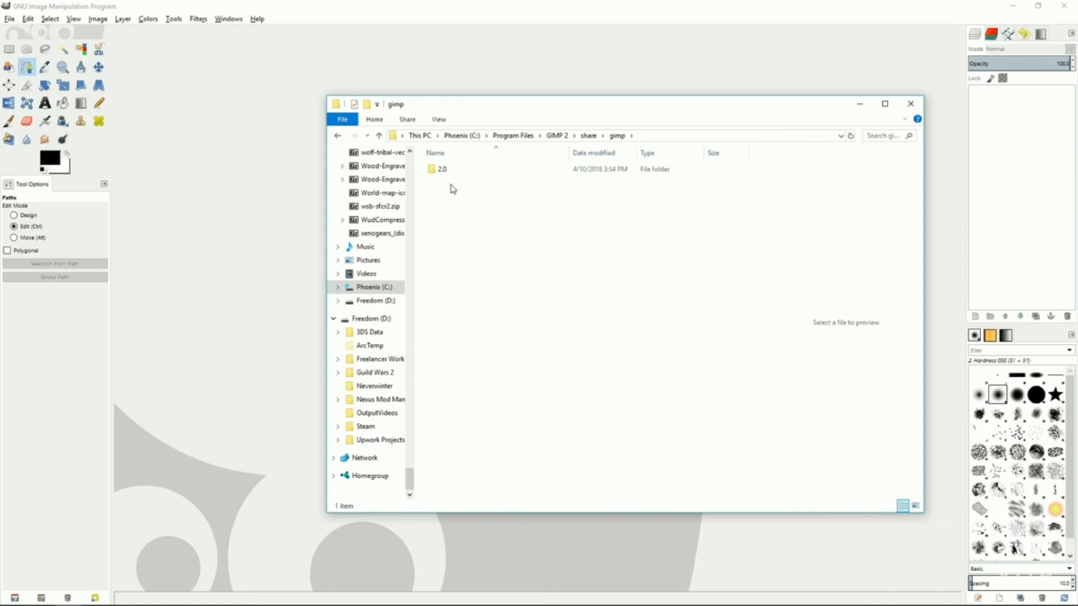
double_click(455, 170)
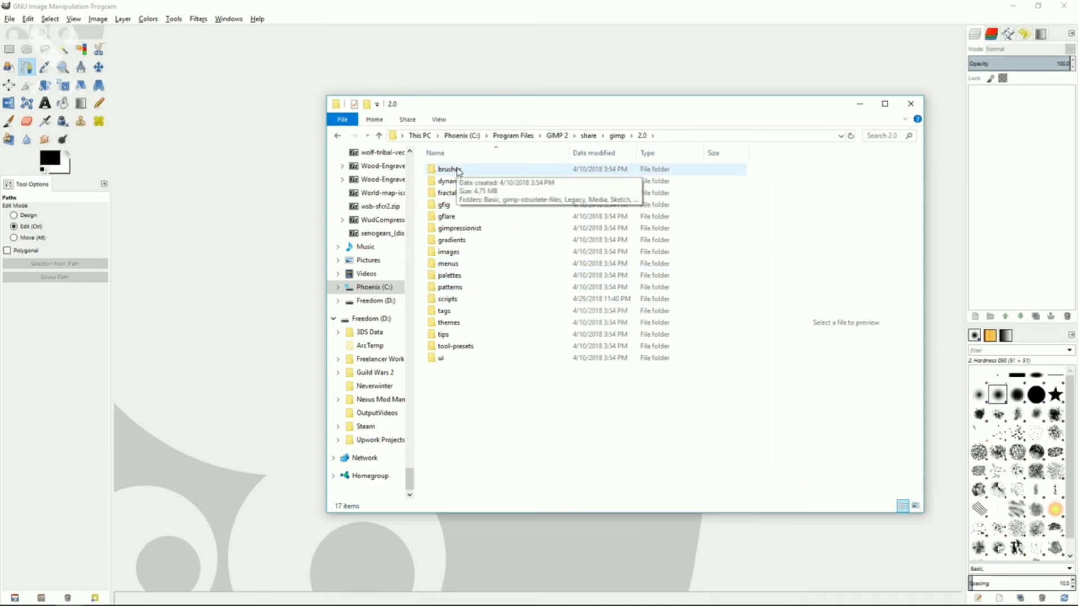
double_click(452, 299)
mouse_move(766, 177)
left_mouse_down()
mouse_move(771, 191)
mouse_move(769, 178)
left_mouse_up()
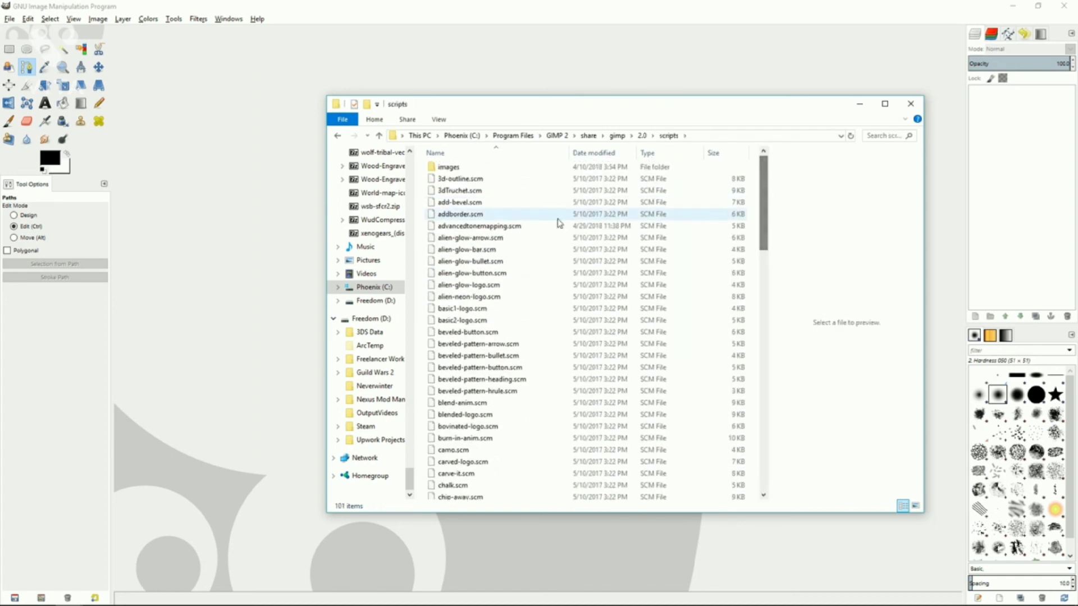
left_click(512, 229)
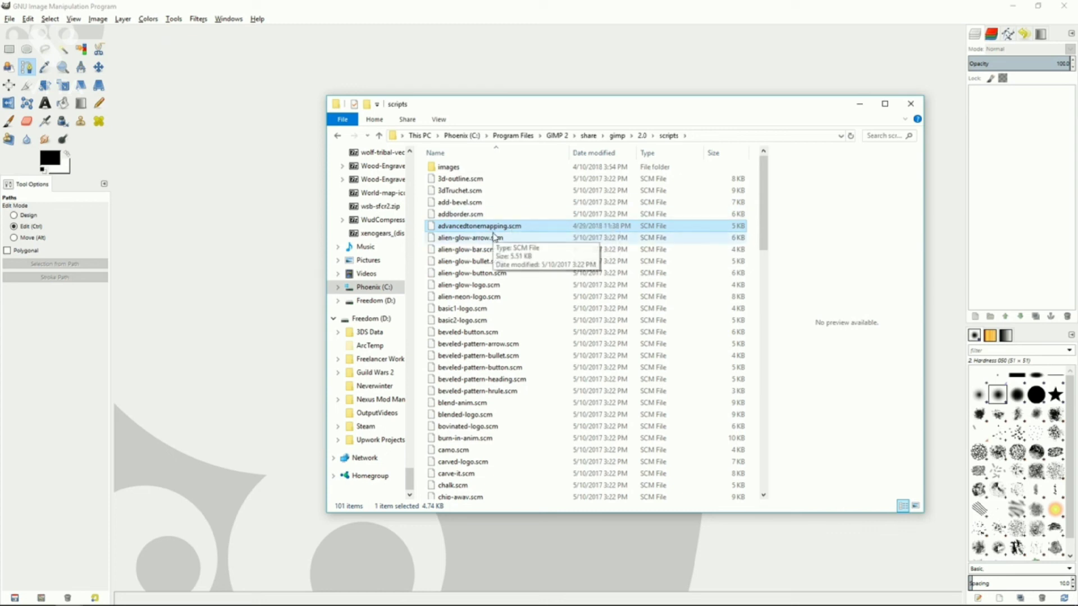
key("Delete")
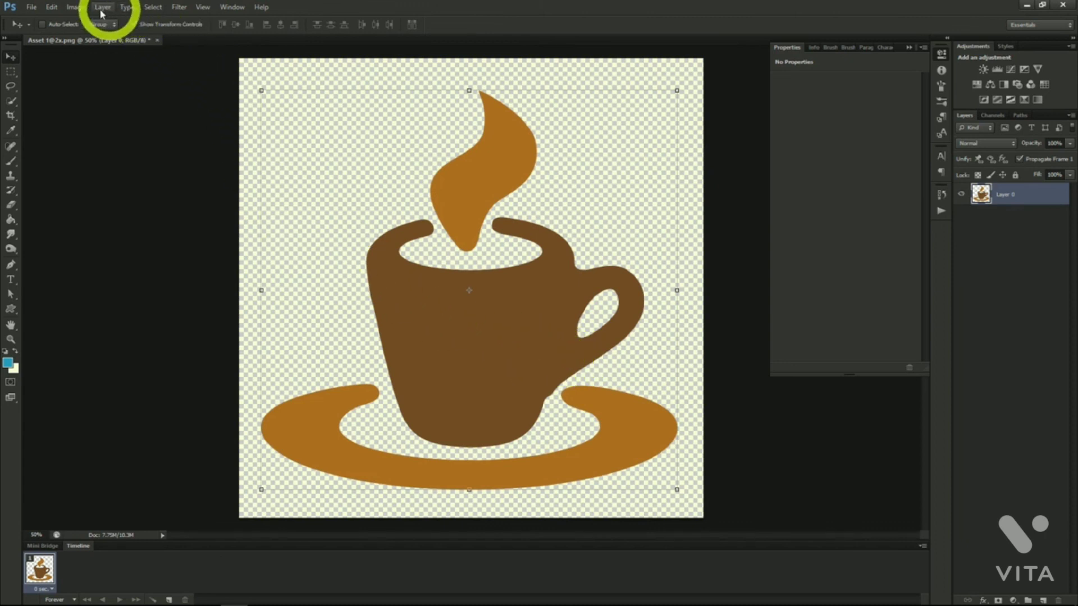
Add a Brightness/Contrast adjustment layer above the coffee cup layer, with brightness -61 and contrast 55.
left_click(76, 6)
mouse_move(168, 35)
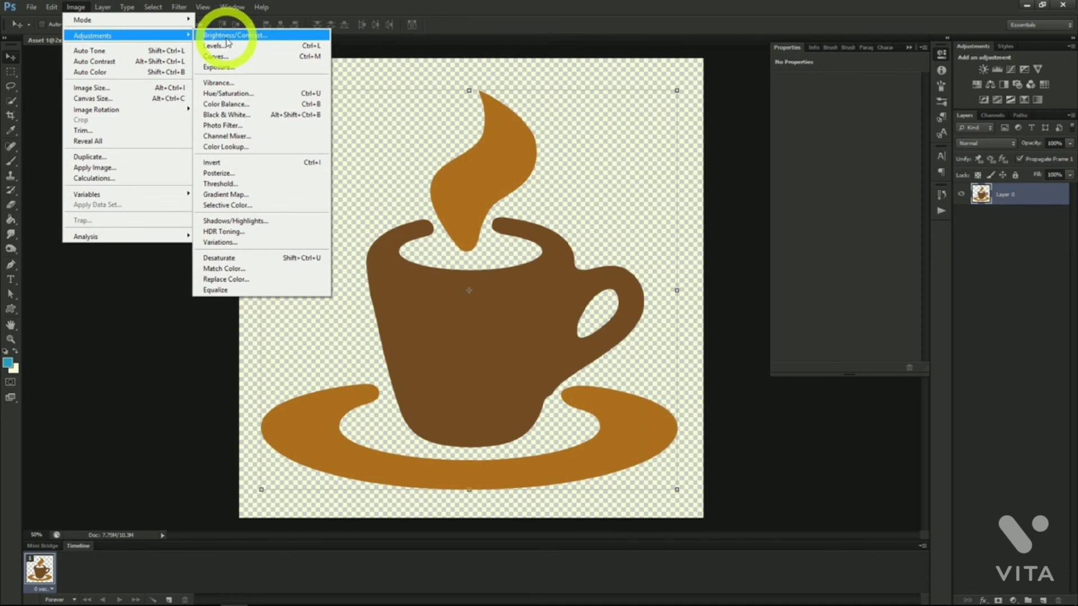
mouse_move(104, 8)
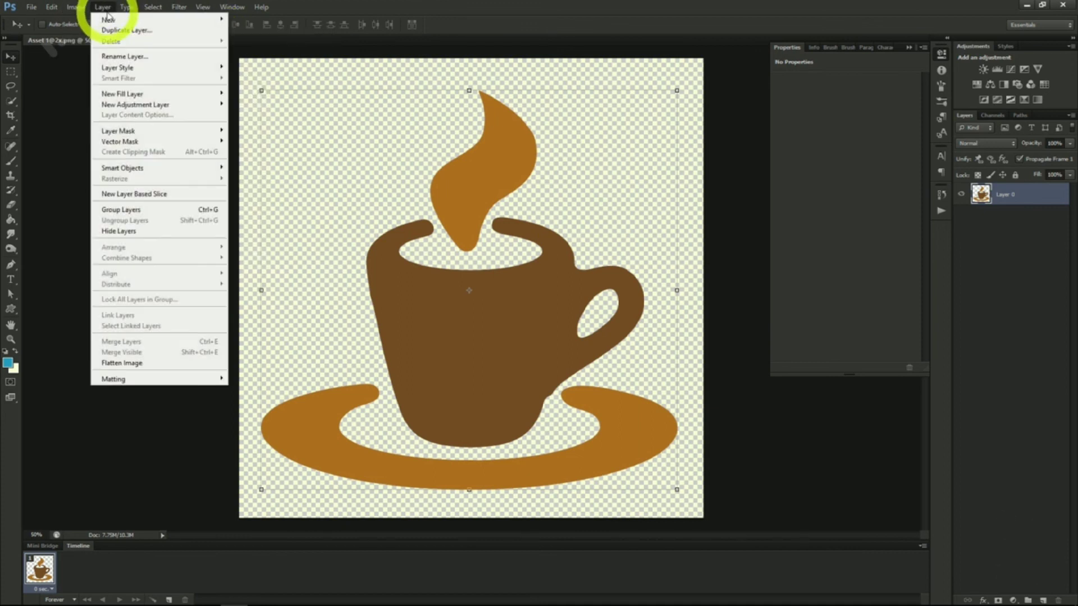
mouse_move(135, 106)
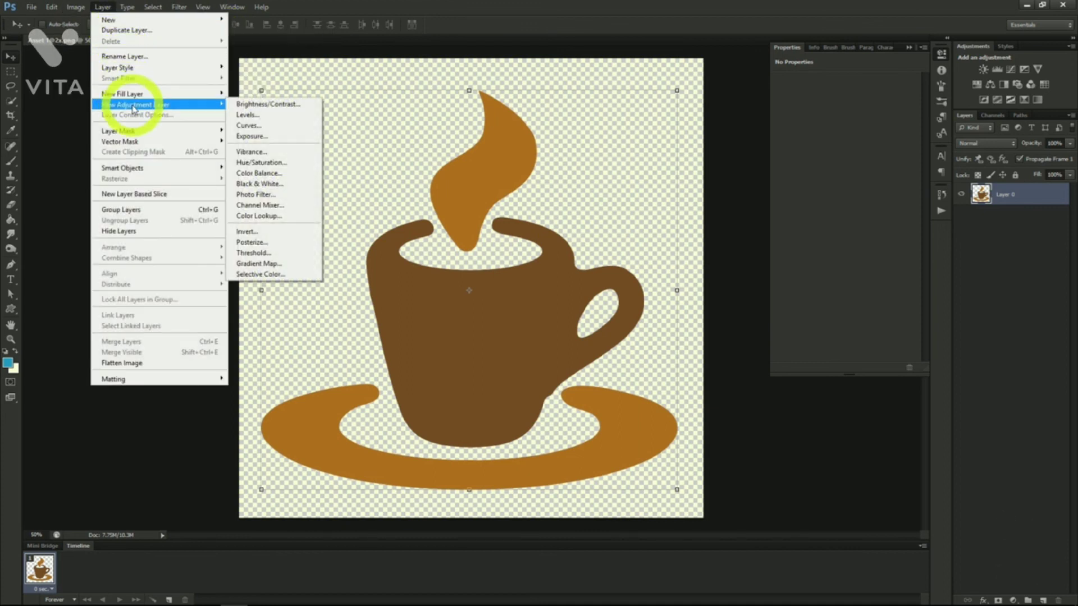
left_click(263, 105)
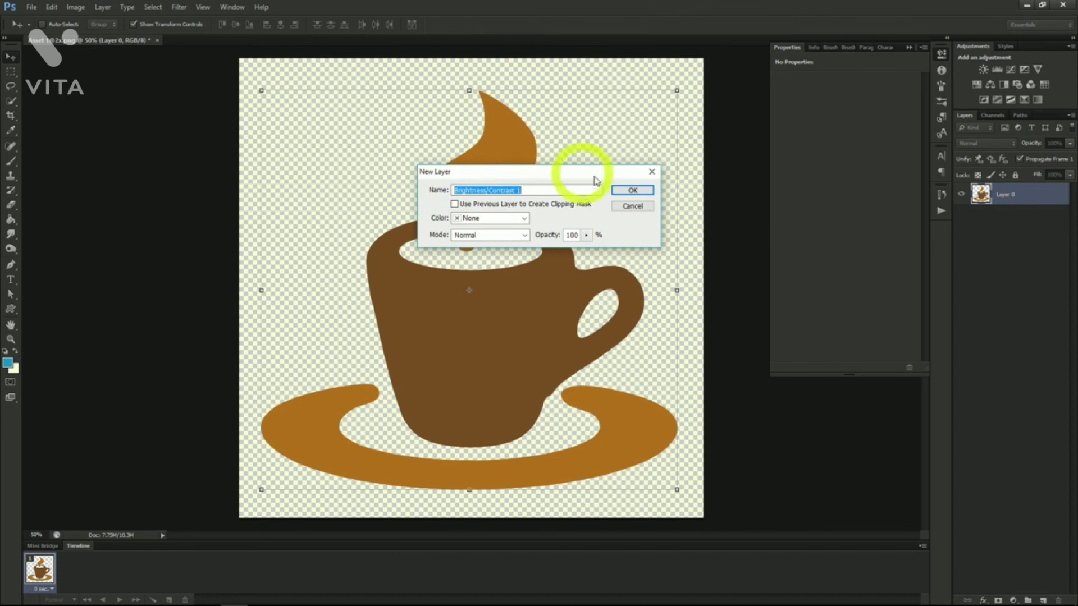
left_click(632, 189)
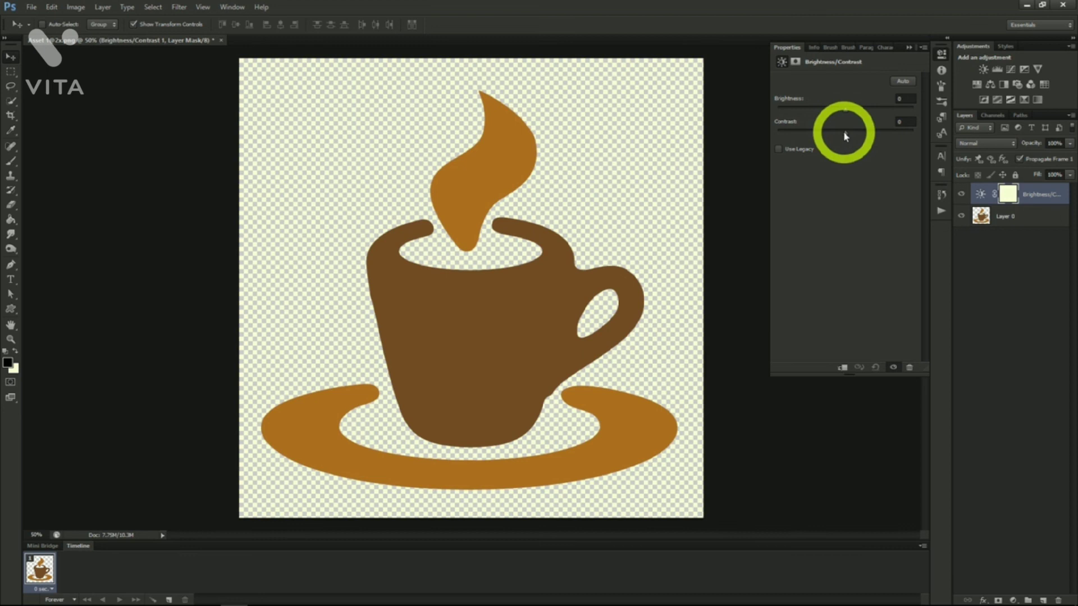
left_click_drag(847, 109, 873, 116)
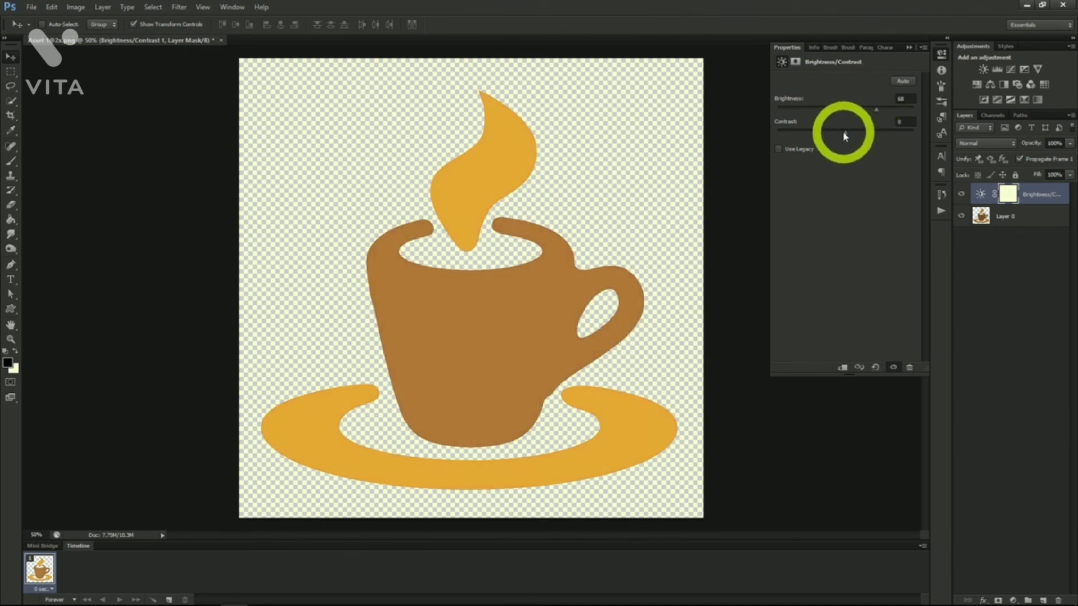
left_click_drag(845, 136, 817, 110)
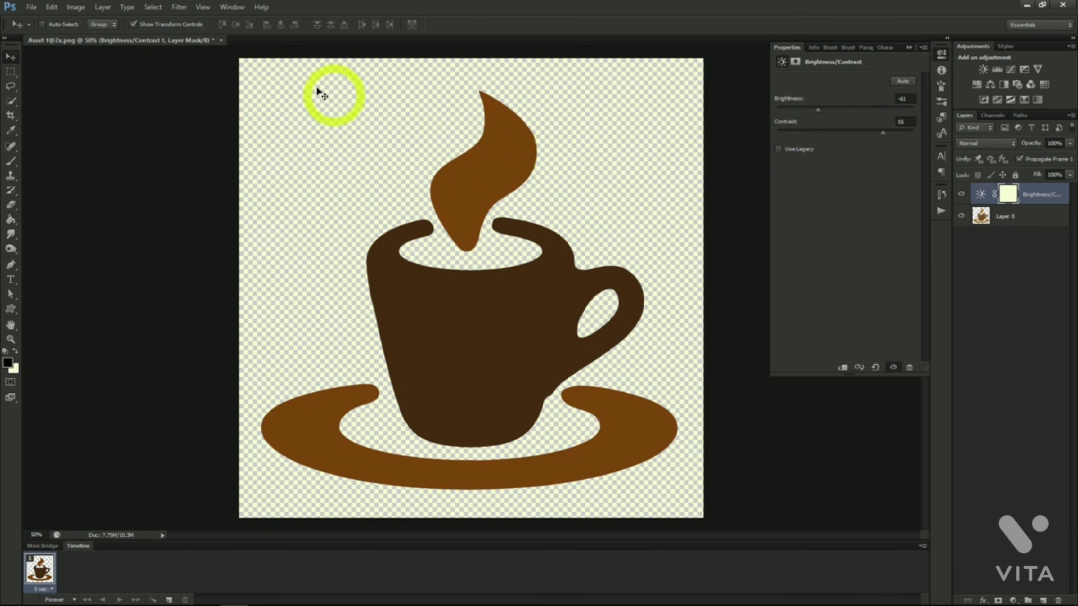
Add an Exposure adjustment layer above the Brightness/Contrast layer and adjust its exposure and gamma correction.
left_click(102, 8)
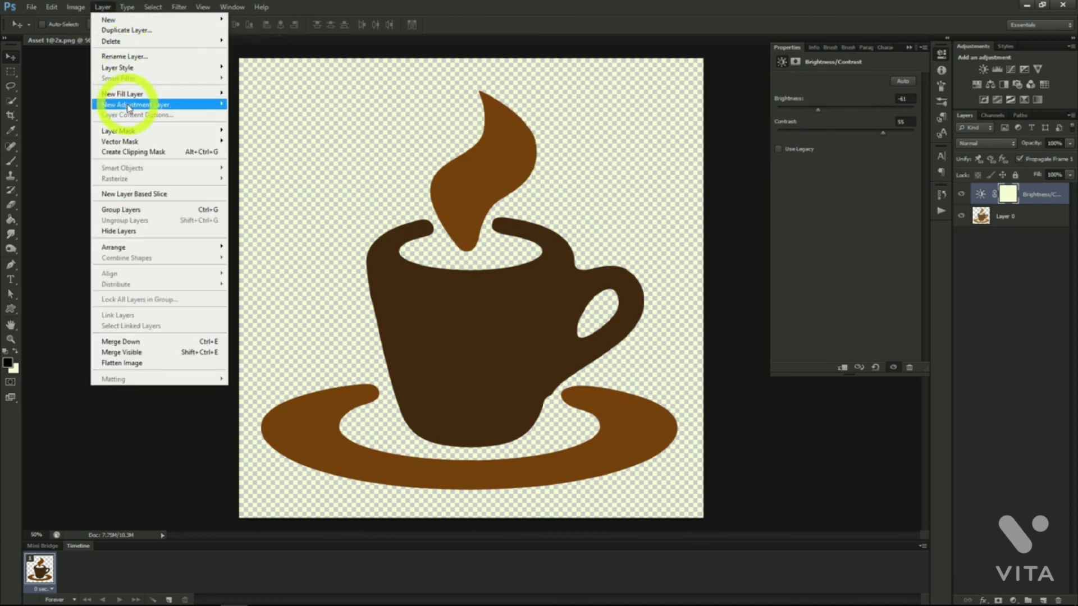
mouse_move(133, 106)
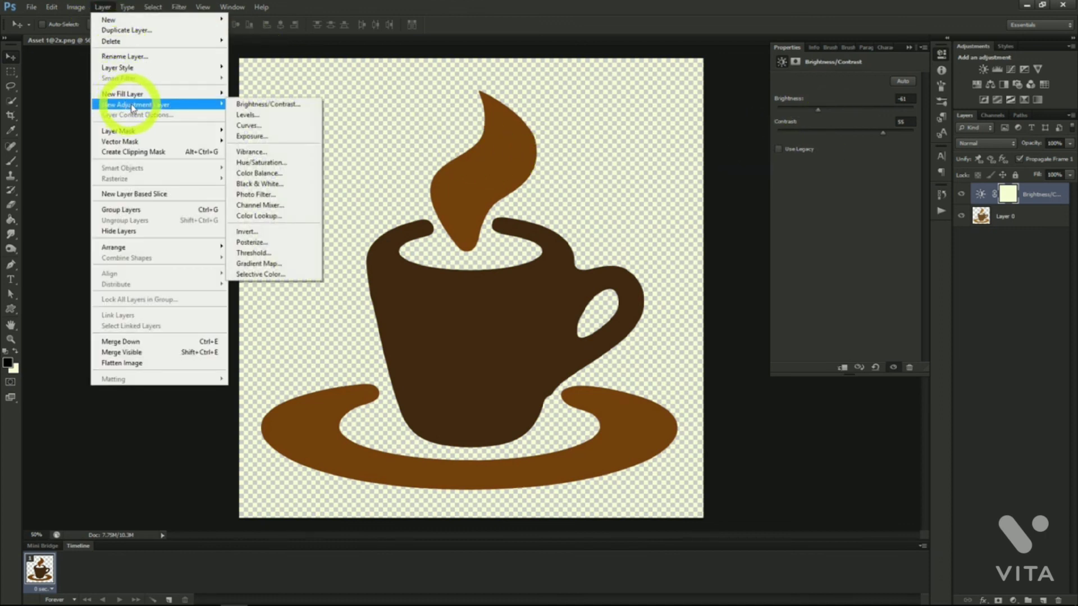
left_click(273, 139)
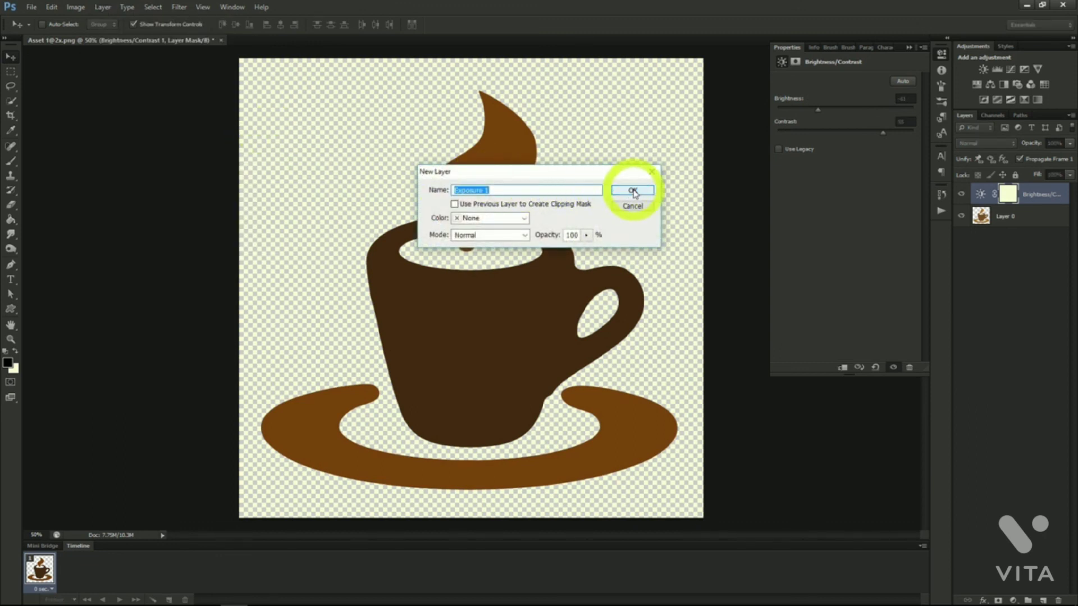
left_click(632, 191)
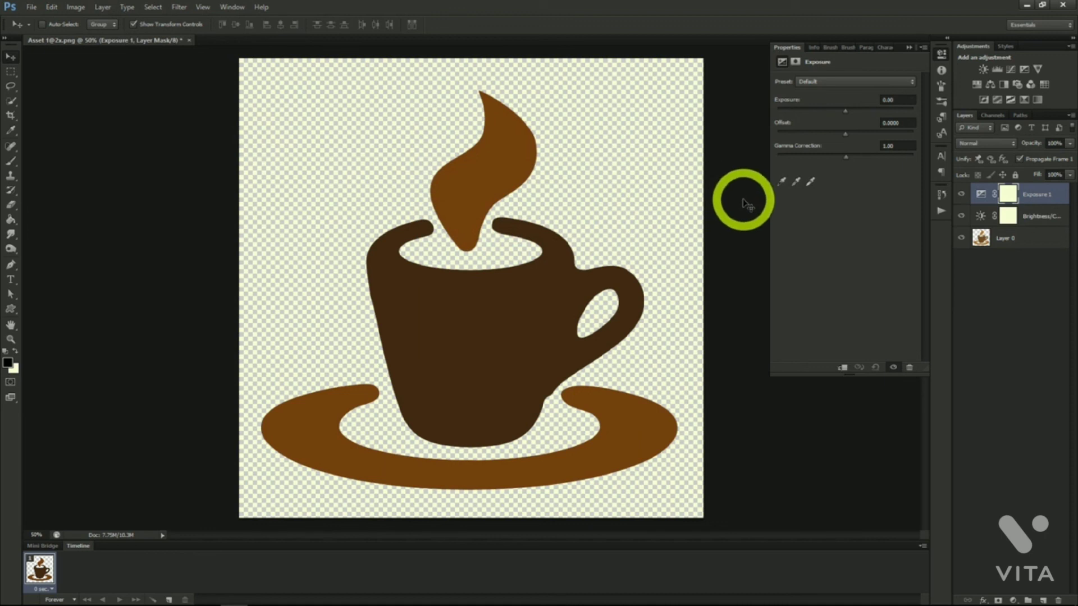
left_click_drag(845, 111, 854, 161)
left_click(830, 111)
left_click_drag(830, 112, 858, 157)
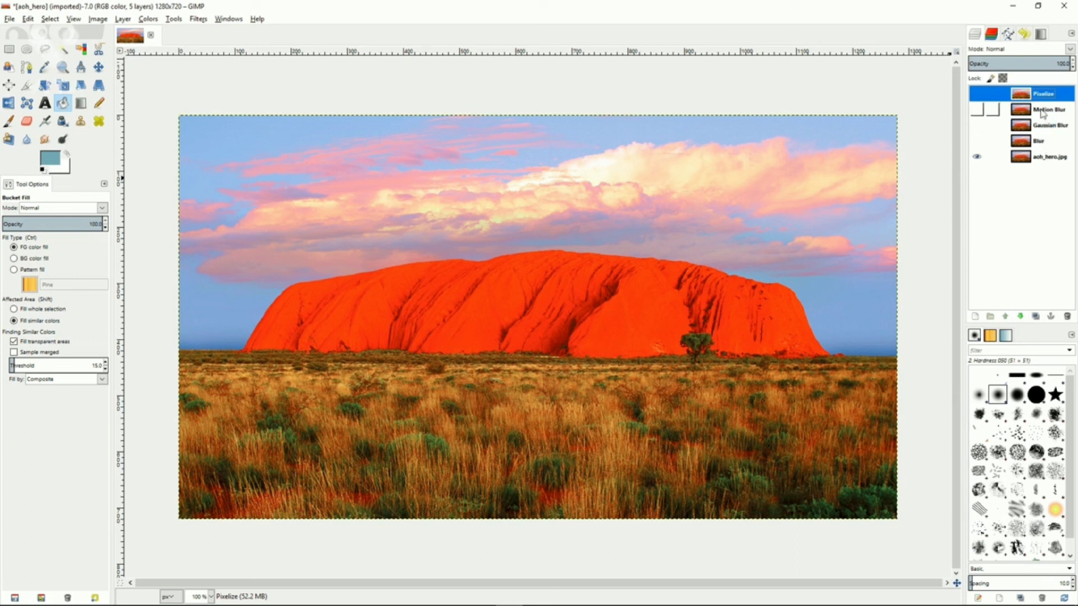
In GIMP, make the Blur layer of the aoh_hero image visible and apply the simple Blur filter to it.
left_click(1044, 141)
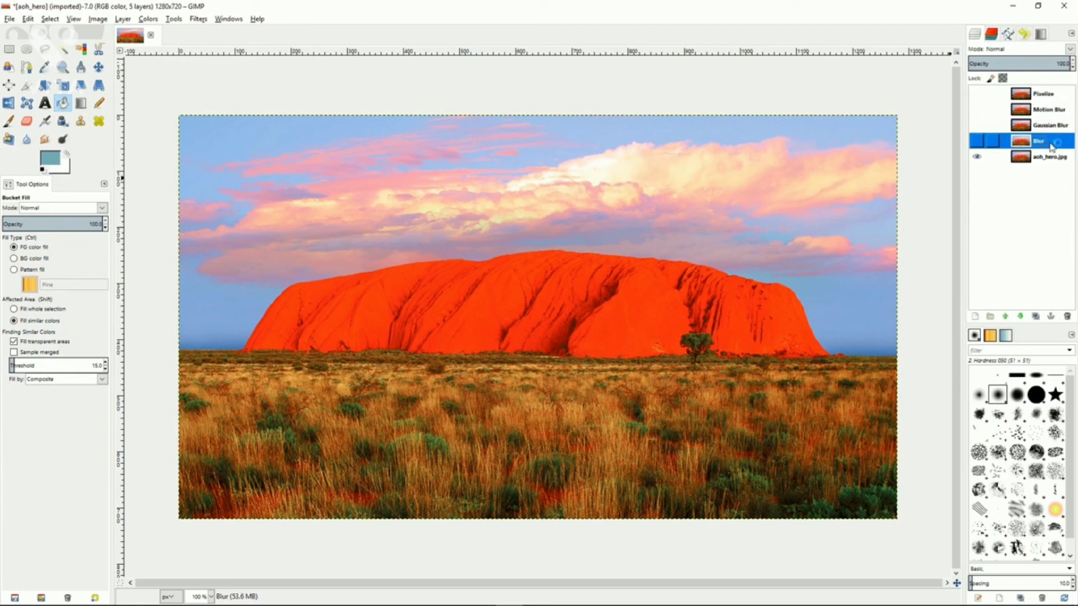
left_click(977, 142)
left_click(199, 20)
mouse_move(230, 85)
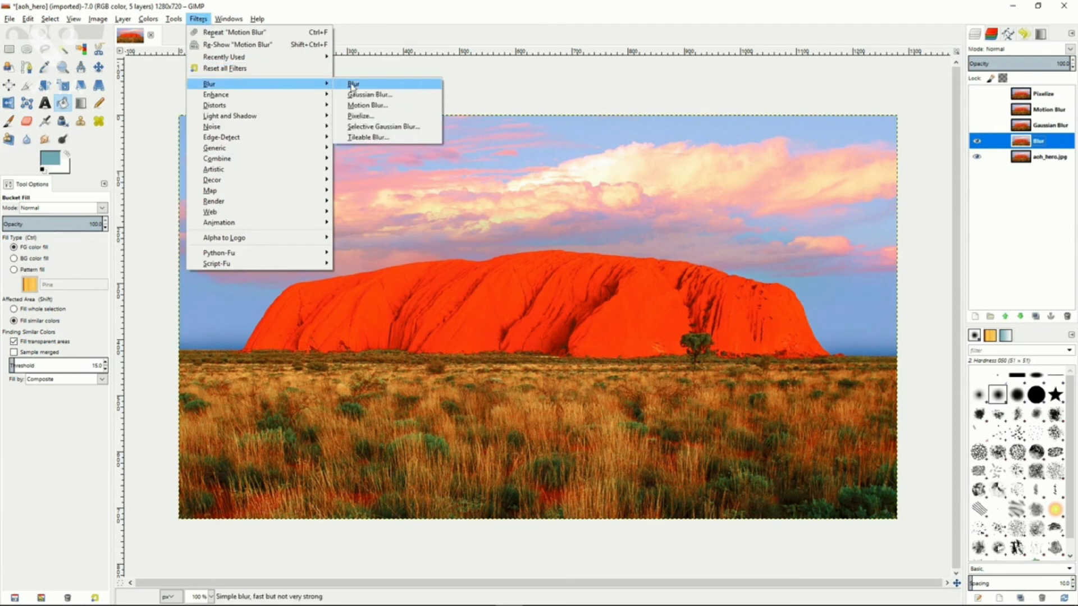
left_click(358, 87)
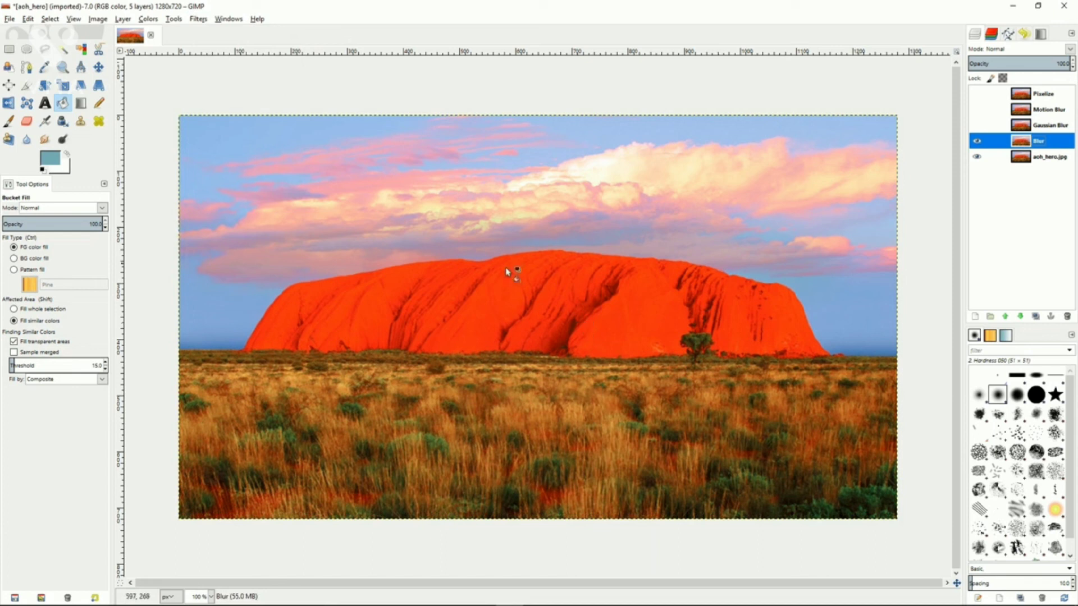
Toggle the Blur layer's visibility to compare the blurred image with the original.
left_click(978, 143)
left_click(978, 143)
left_click(978, 145)
left_click(979, 144)
Make the Gaussian Blur layer visible and apply a Gaussian Blur with an 11 px horizontal and vertical radius.
left_click(985, 130)
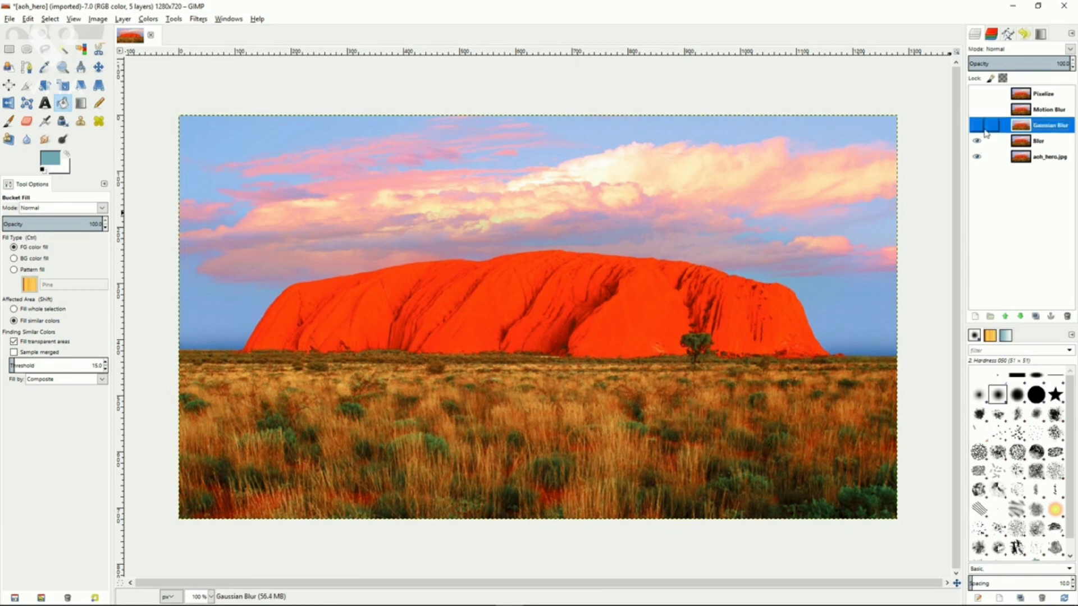
left_click(980, 129)
left_click(198, 20)
mouse_move(210, 84)
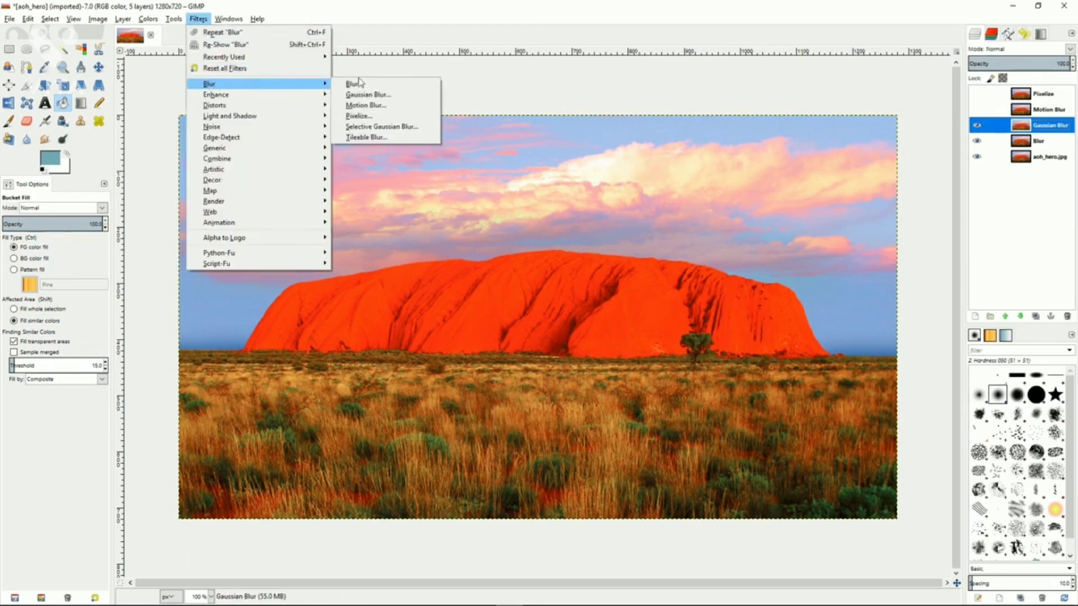
left_click(386, 95)
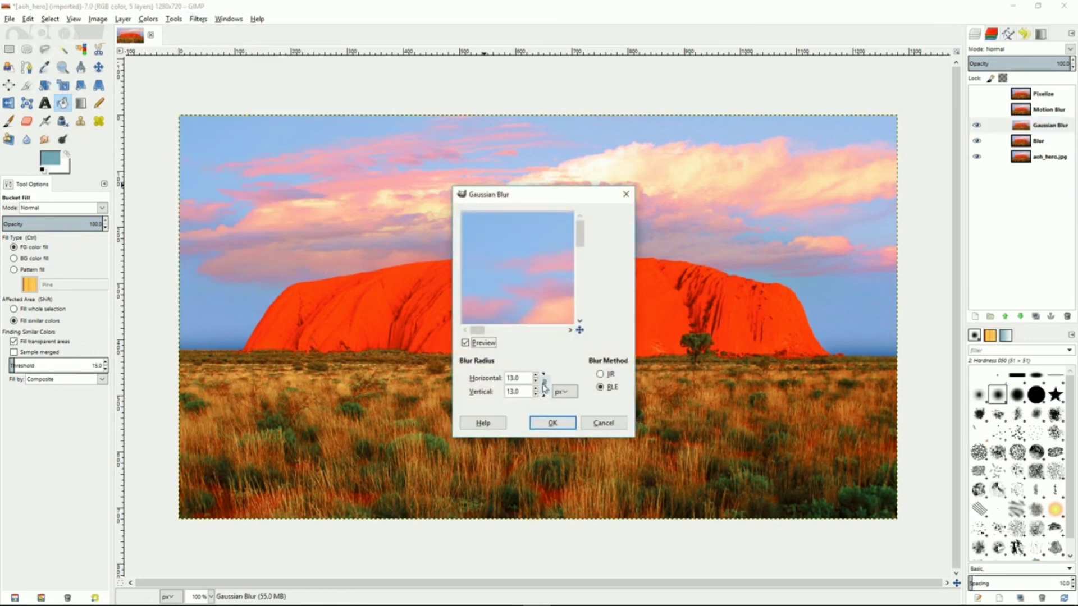
scroll(536, 381, "down", 5)
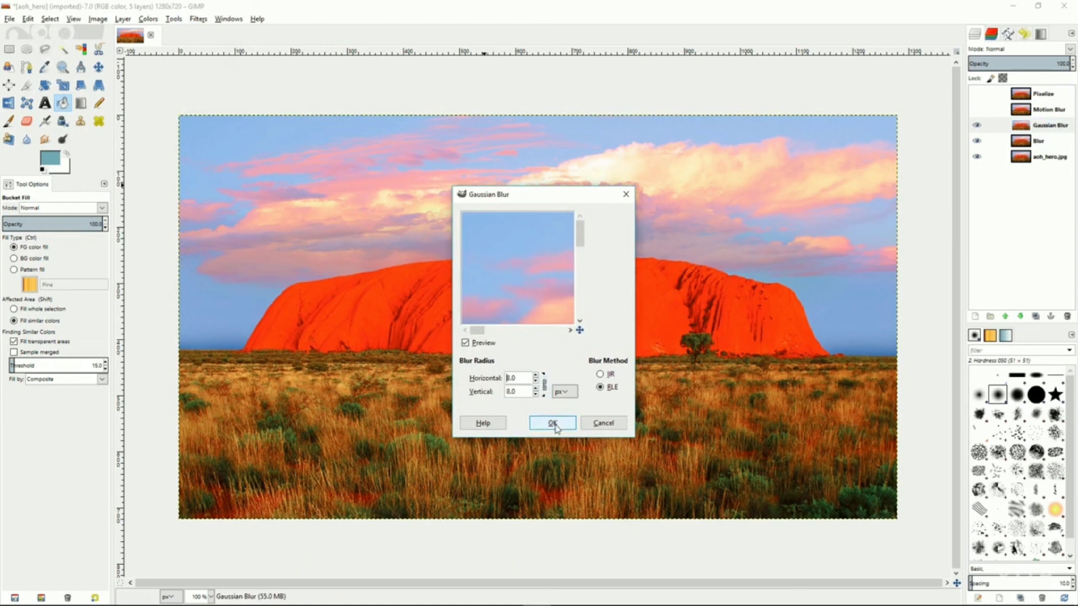
scroll(536, 382, "down", 1)
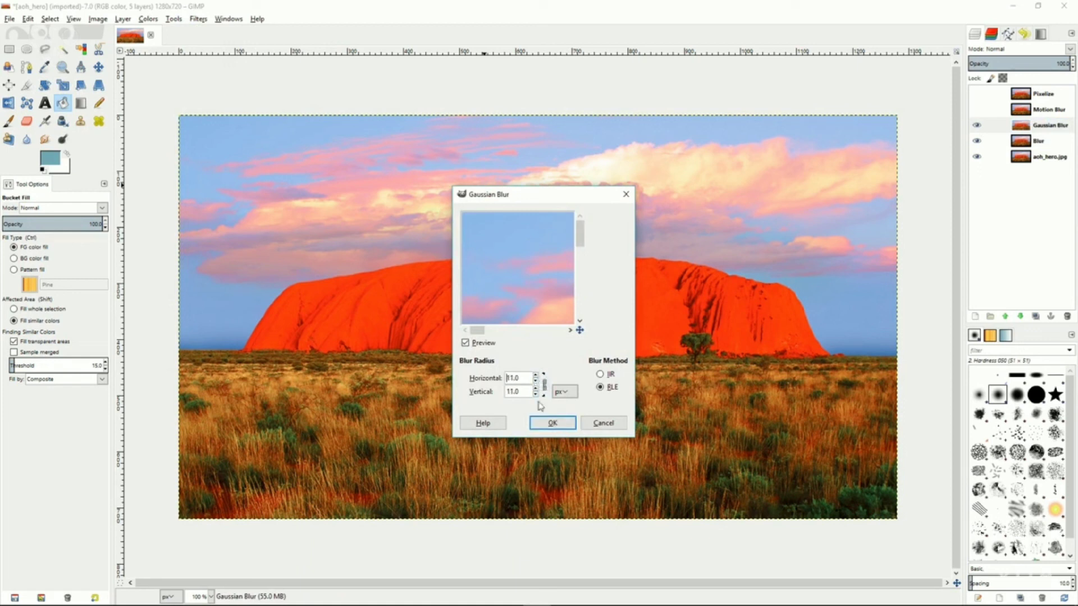
left_click(553, 423)
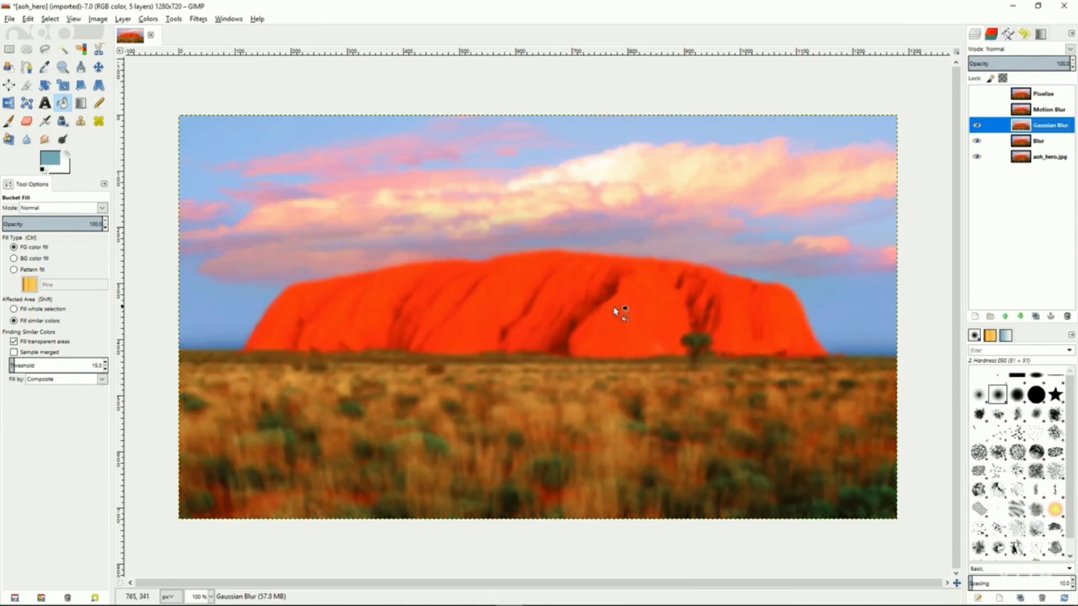
Make the Motion Blur layer visible and apply an outward Zoom motion blur with a length of about 28.
left_click(1005, 111)
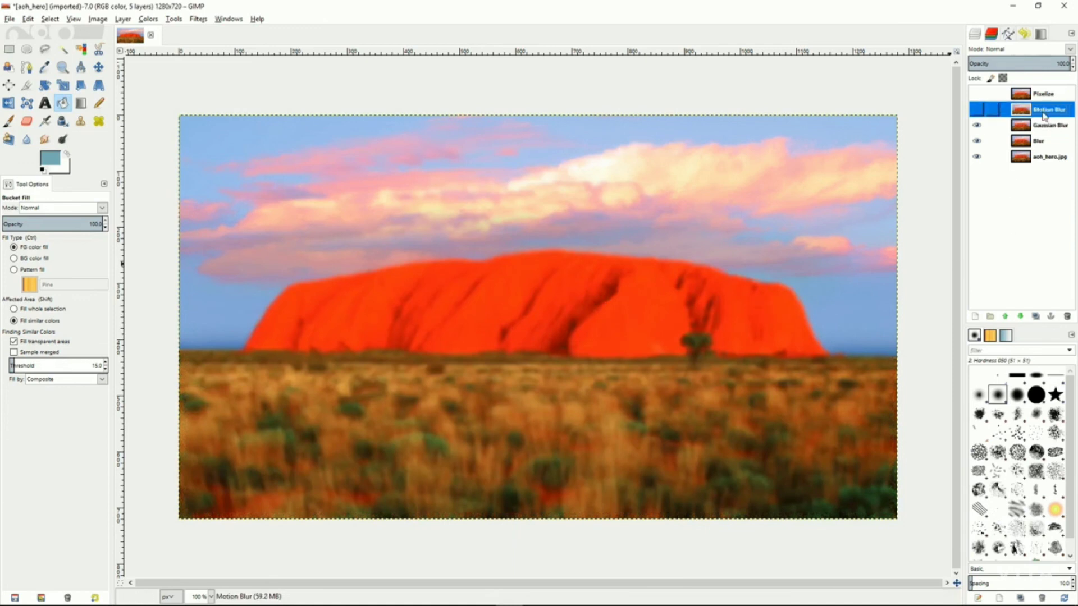
left_click(977, 111)
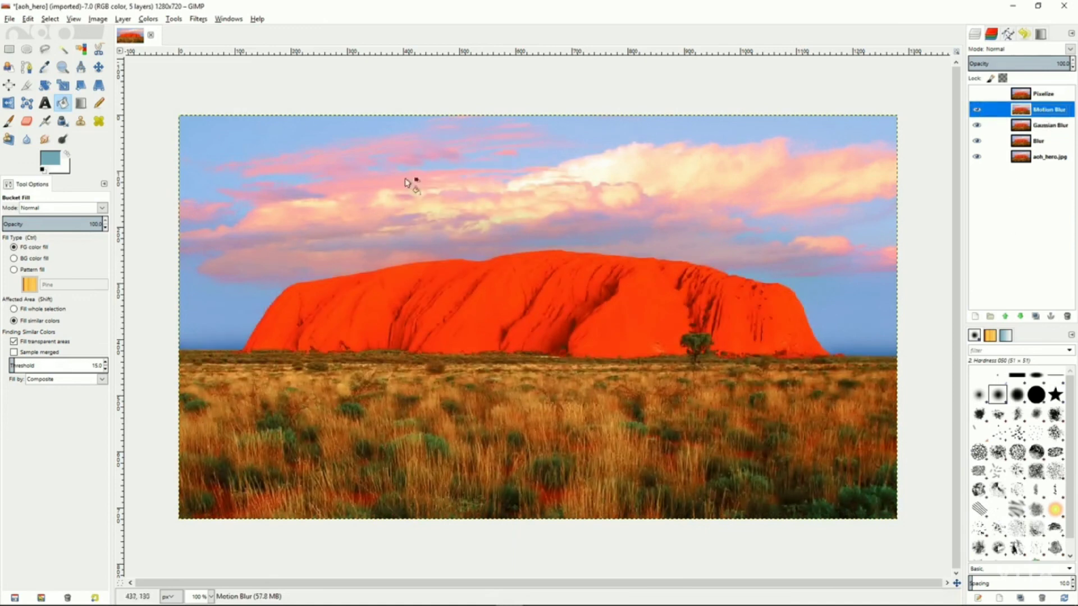
left_click(200, 20)
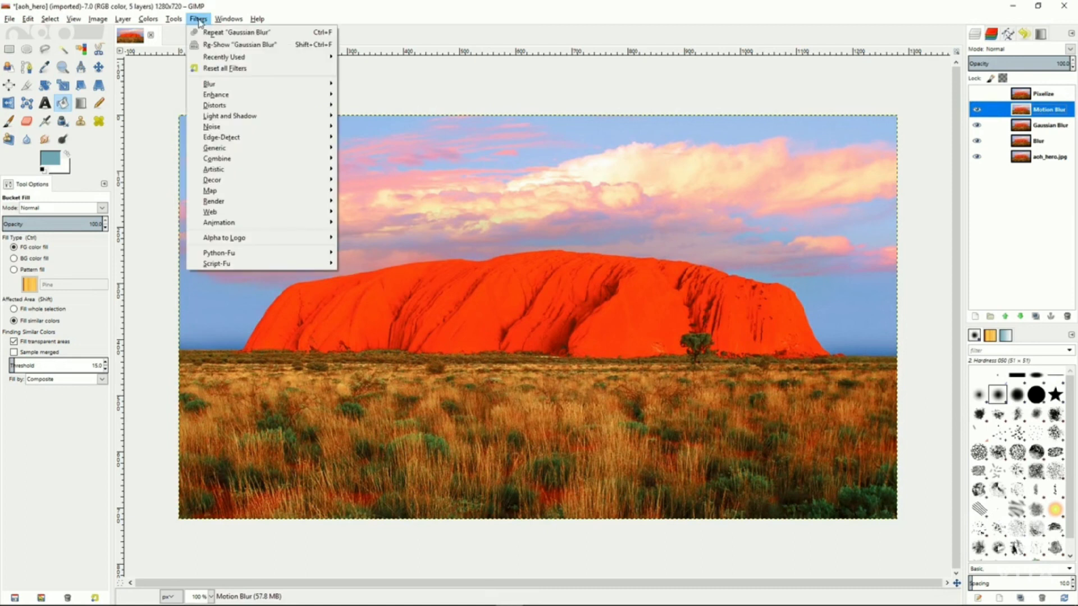
mouse_move(224, 86)
left_click(419, 106)
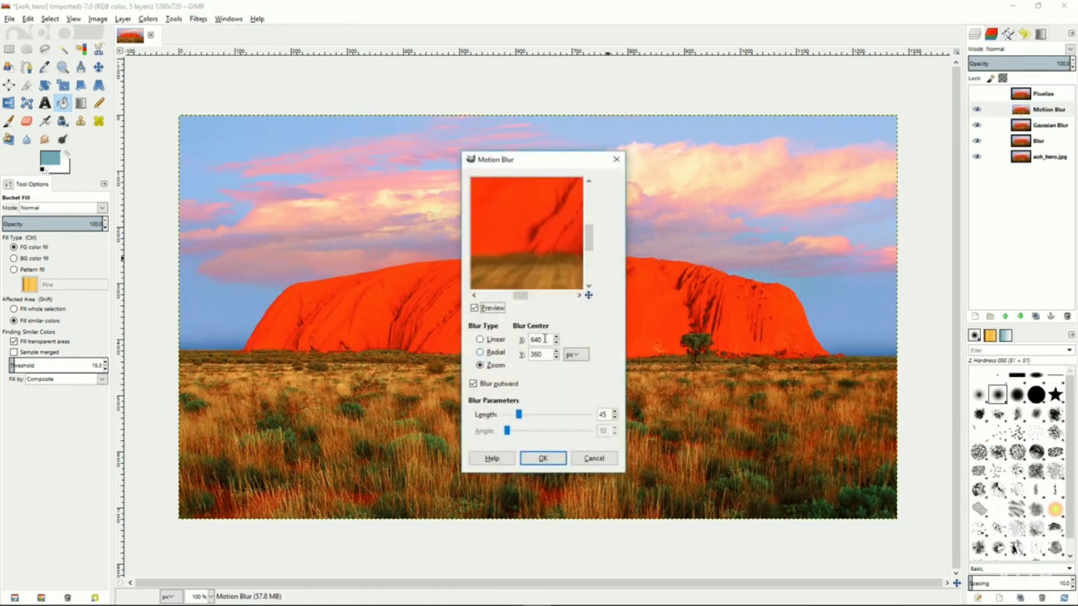
left_click_drag(519, 415, 515, 416)
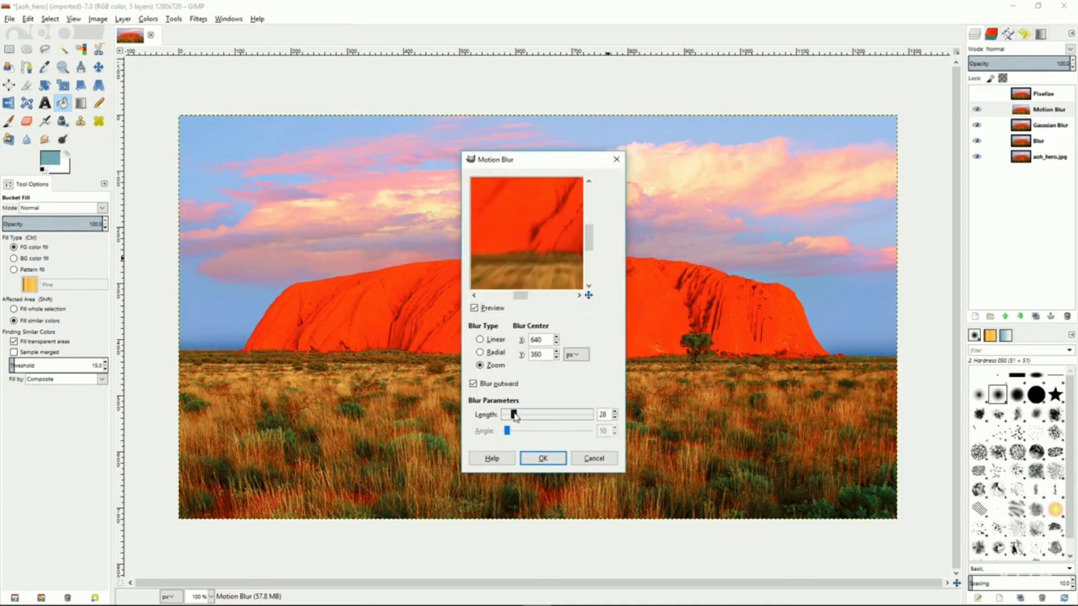
left_click(543, 459)
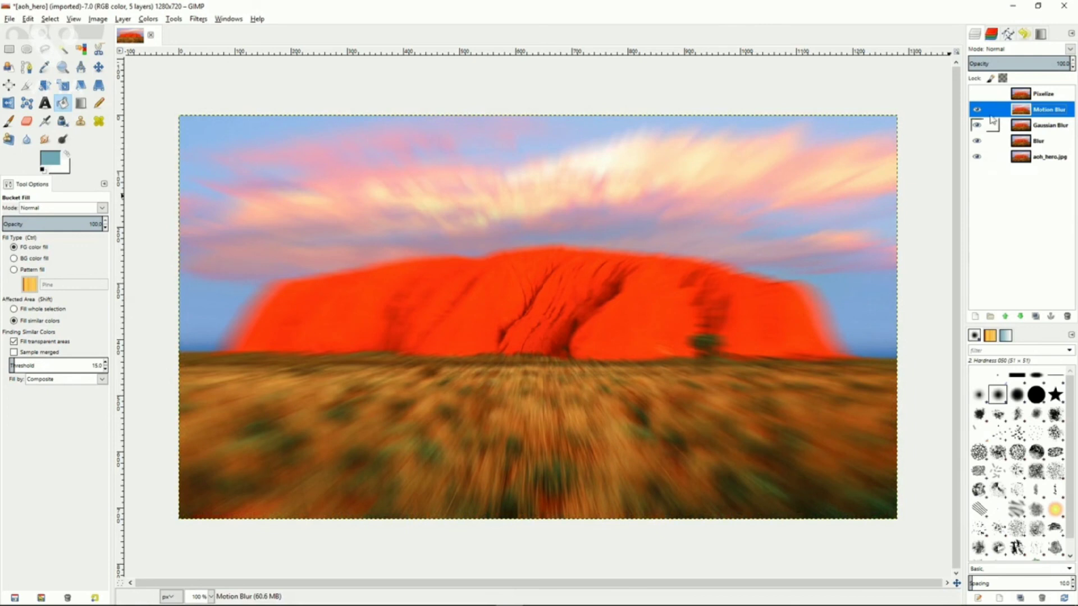
Make the Pixelize layer visible and apply the Pixelize filter with a pixel width and height of 7 px.
left_click(980, 97)
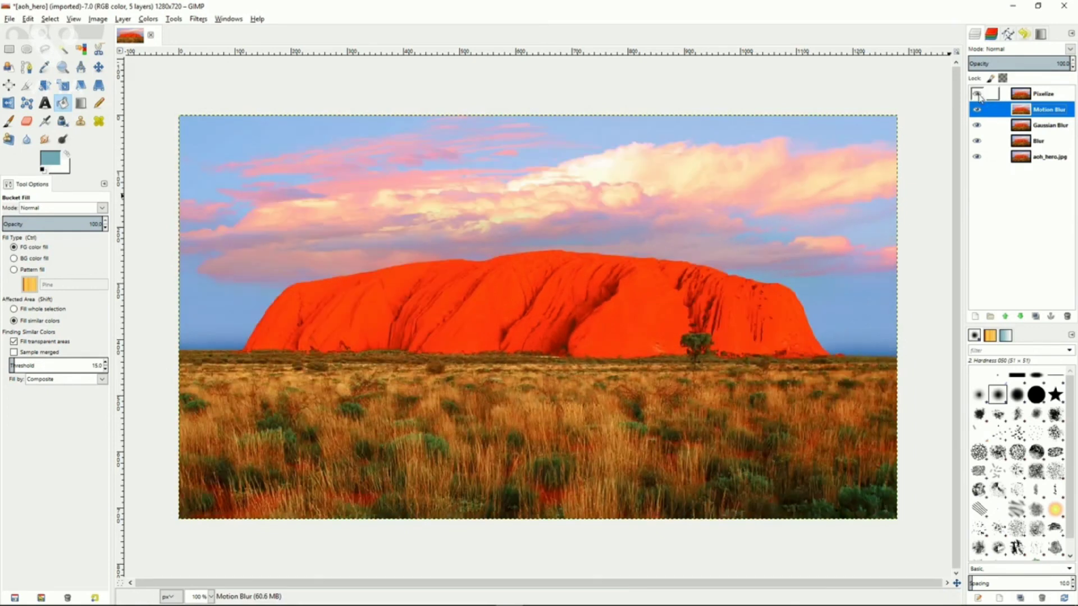
left_click(1060, 101)
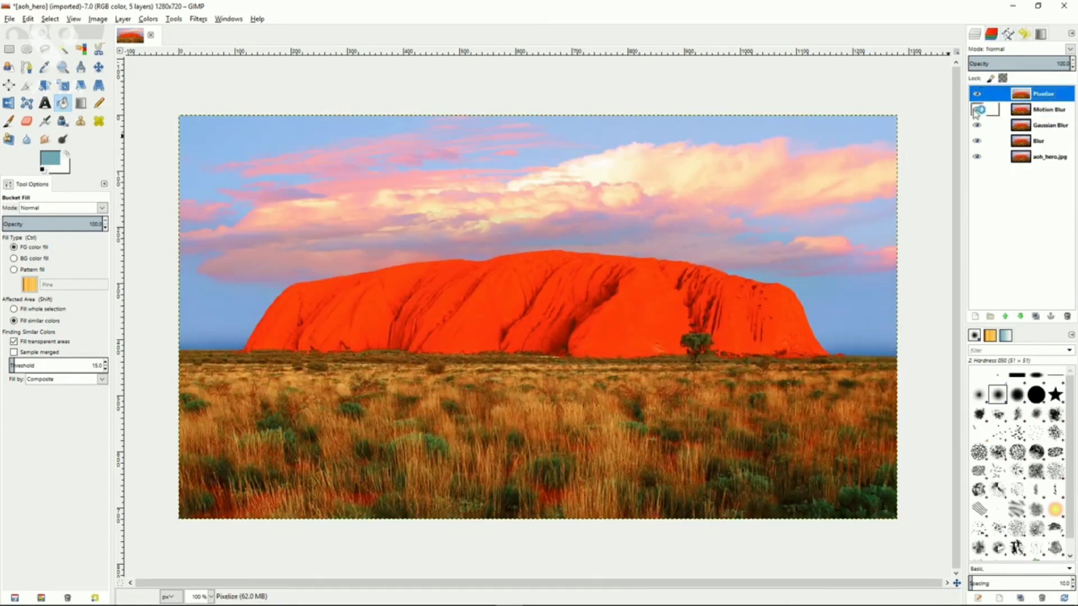
left_click(197, 20)
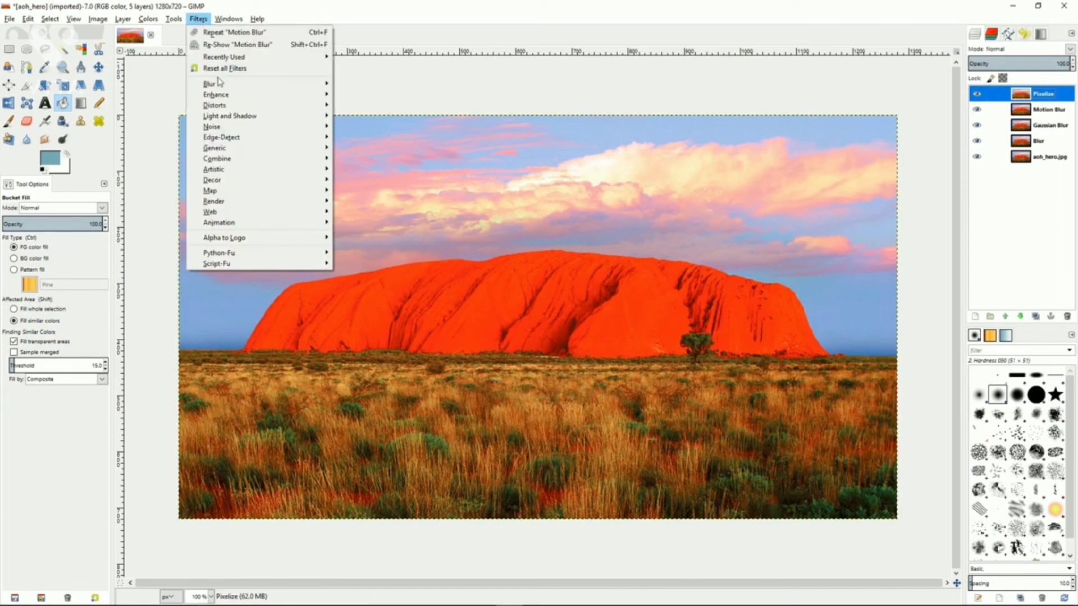
mouse_move(224, 84)
left_click(379, 118)
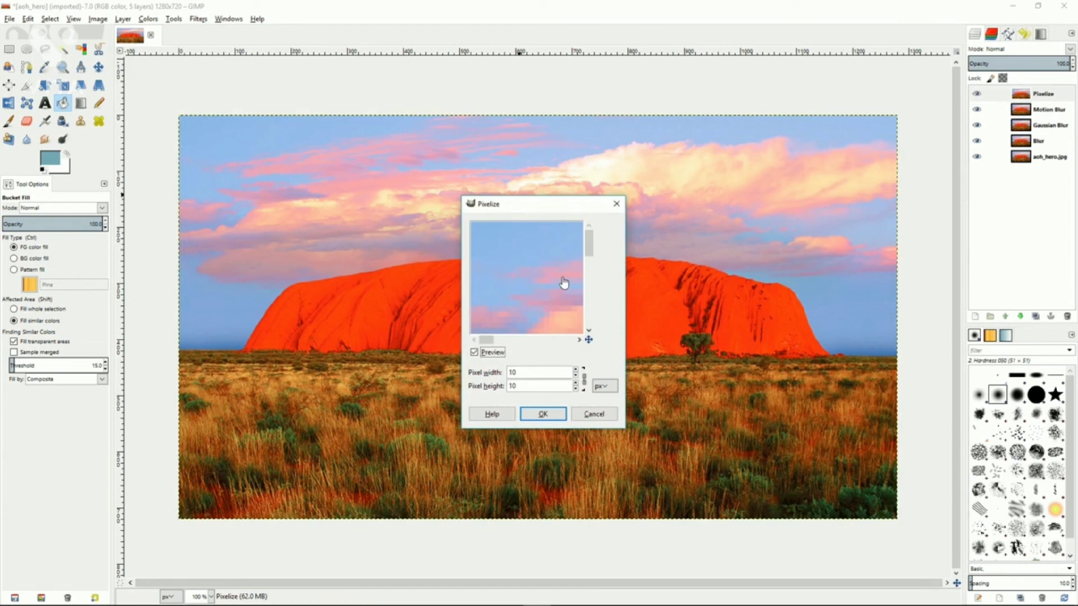
left_click_drag(570, 306, 530, 289)
left_click(576, 375)
left_click(575, 375)
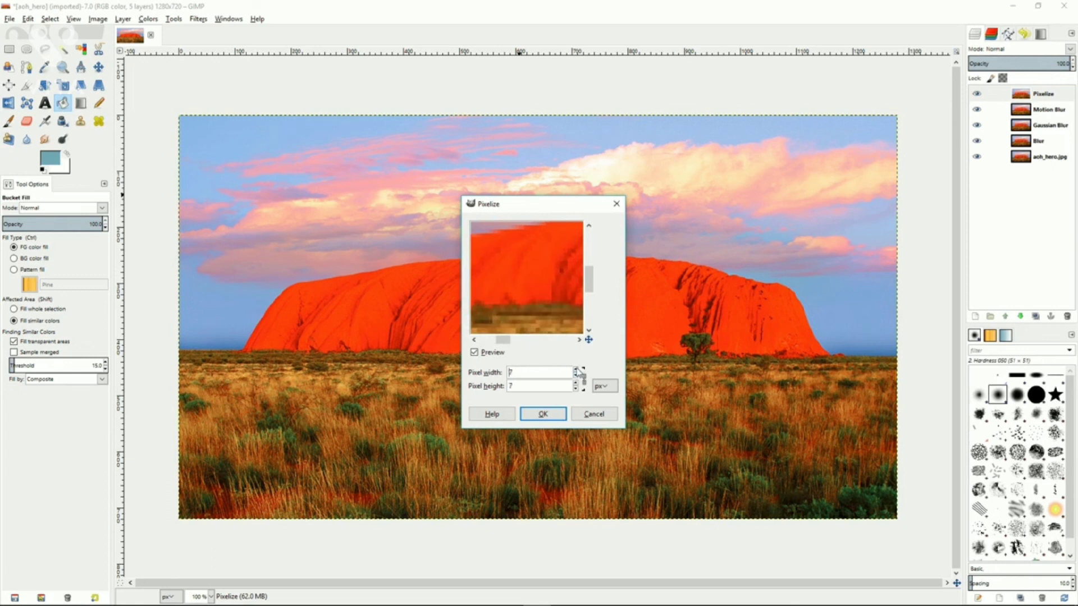
left_click(544, 415)
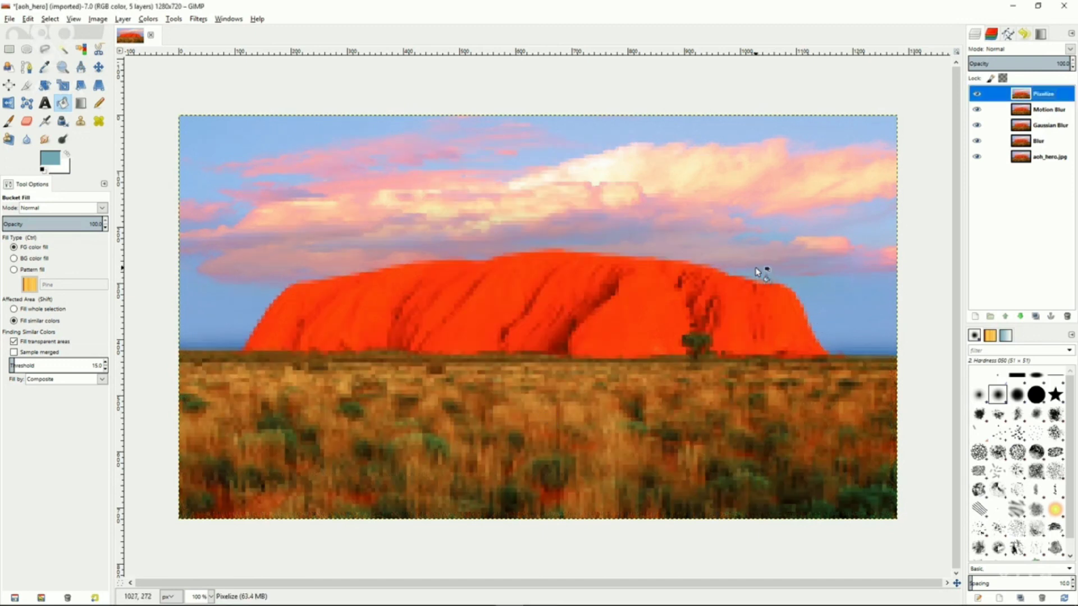
Hide the Pixelize, Motion Blur and Gaussian Blur layers, and lower the Blur layer's opacity to about 46.7.
left_click(977, 94)
left_click(977, 109)
left_click(977, 125)
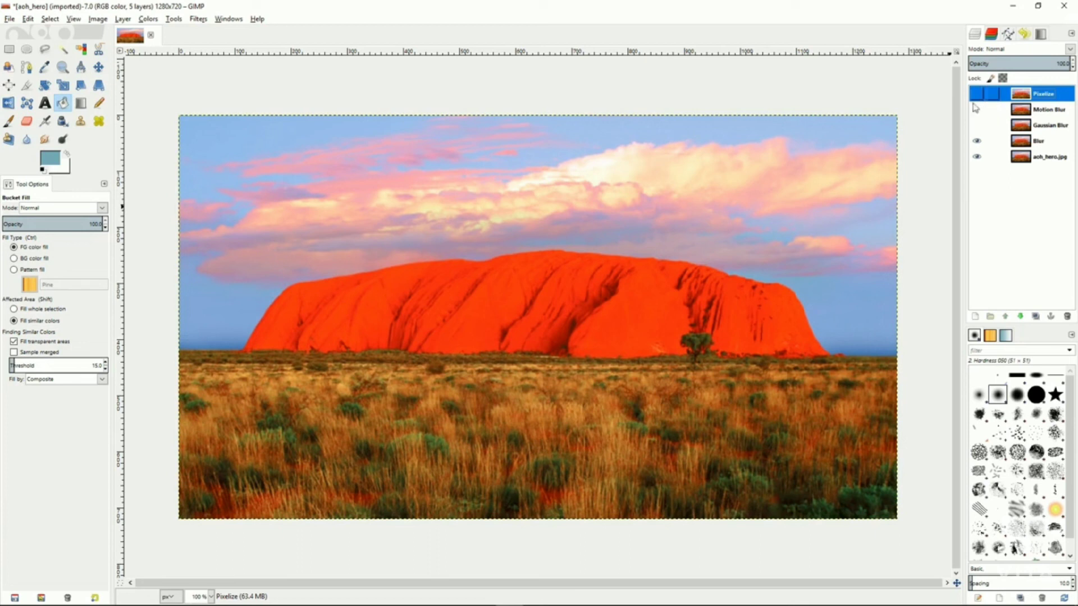
left_click(1040, 145)
left_click_drag(1041, 63, 1015, 64)
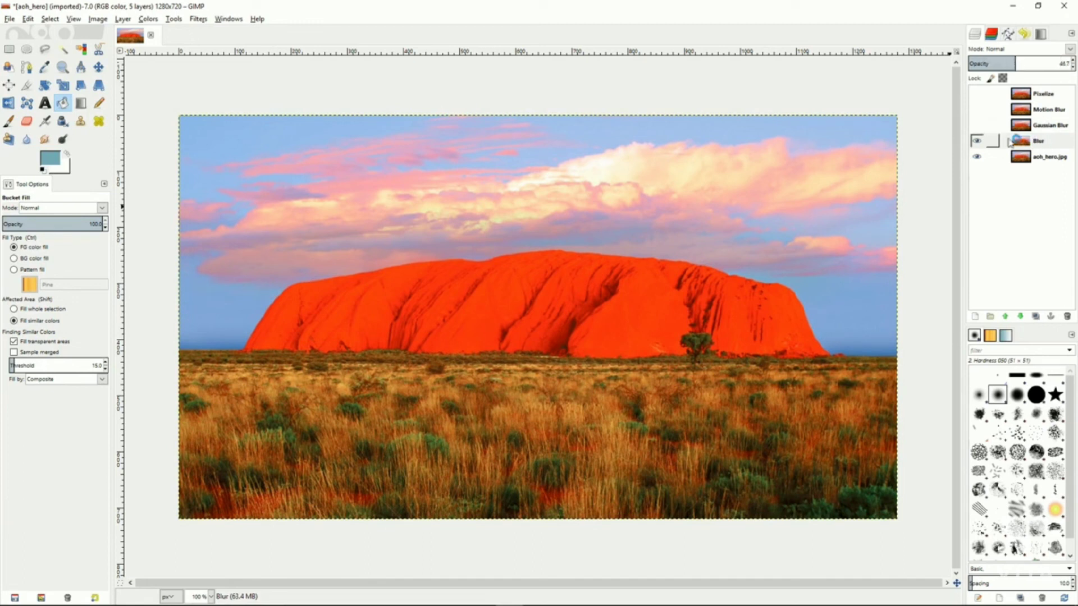
Show the Gaussian Blur layer instead of the Blur layer and lower its opacity to about 56.
left_click(977, 125)
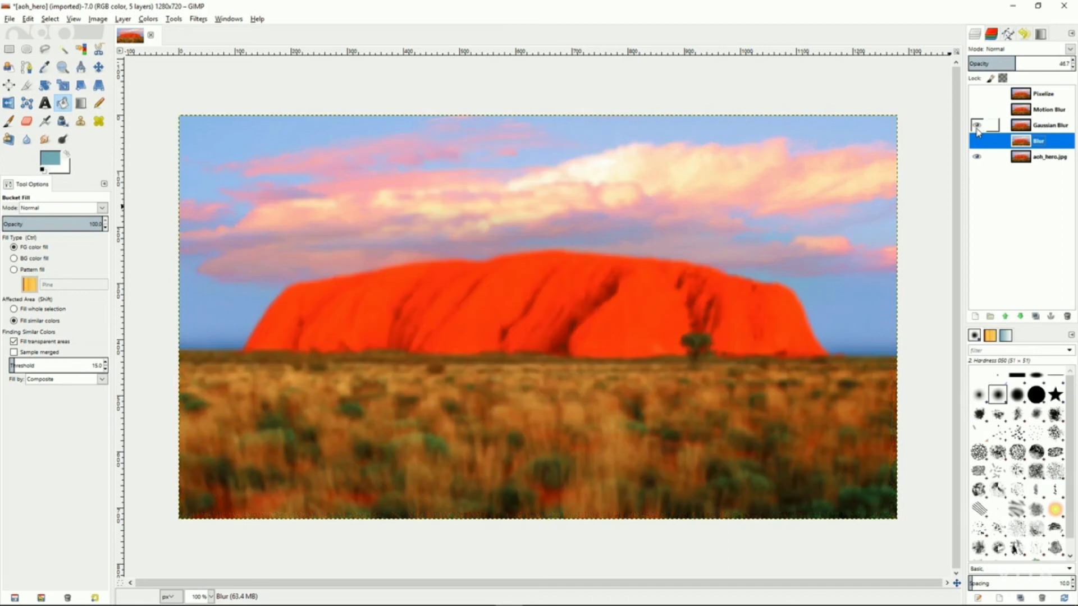
left_click(1047, 129)
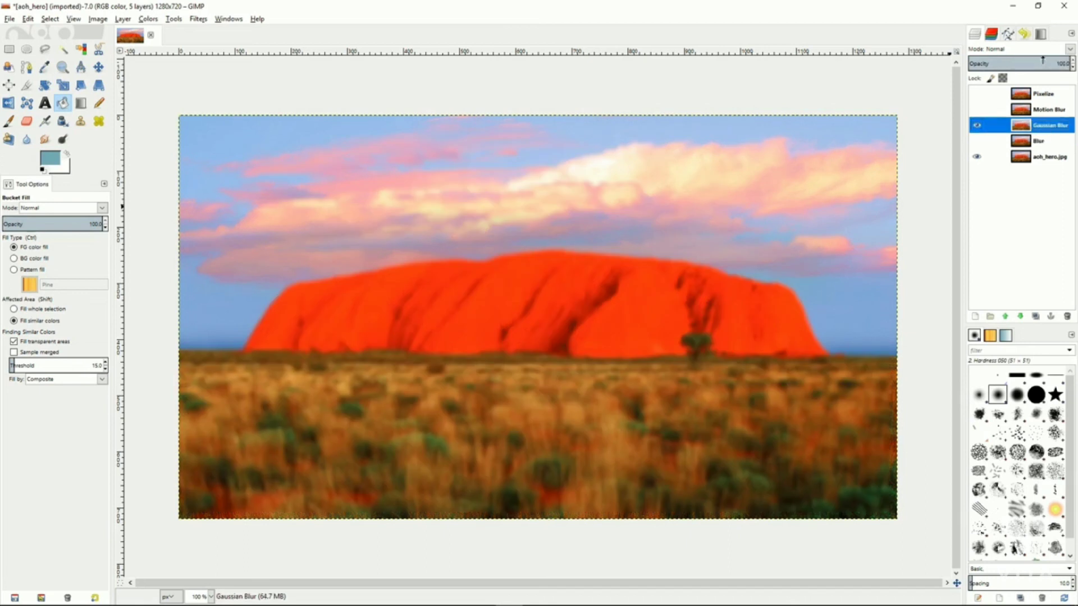
left_click_drag(1042, 60, 1026, 63)
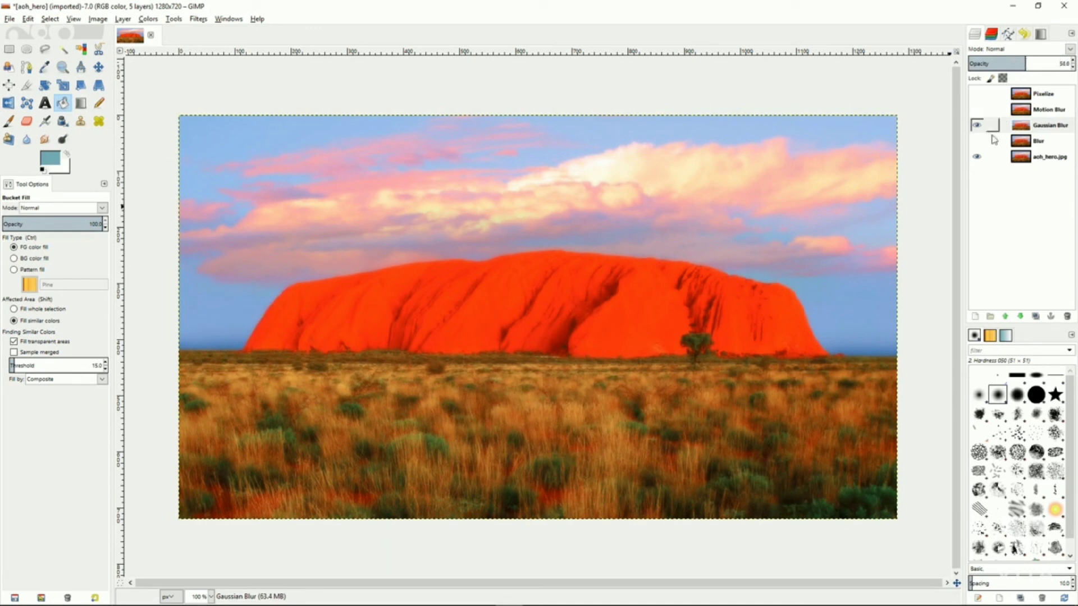
Show the Motion Blur layer instead of the Gaussian Blur layer and lower its opacity to about 48.5.
left_click(977, 127)
left_click(1045, 112)
left_click(978, 111)
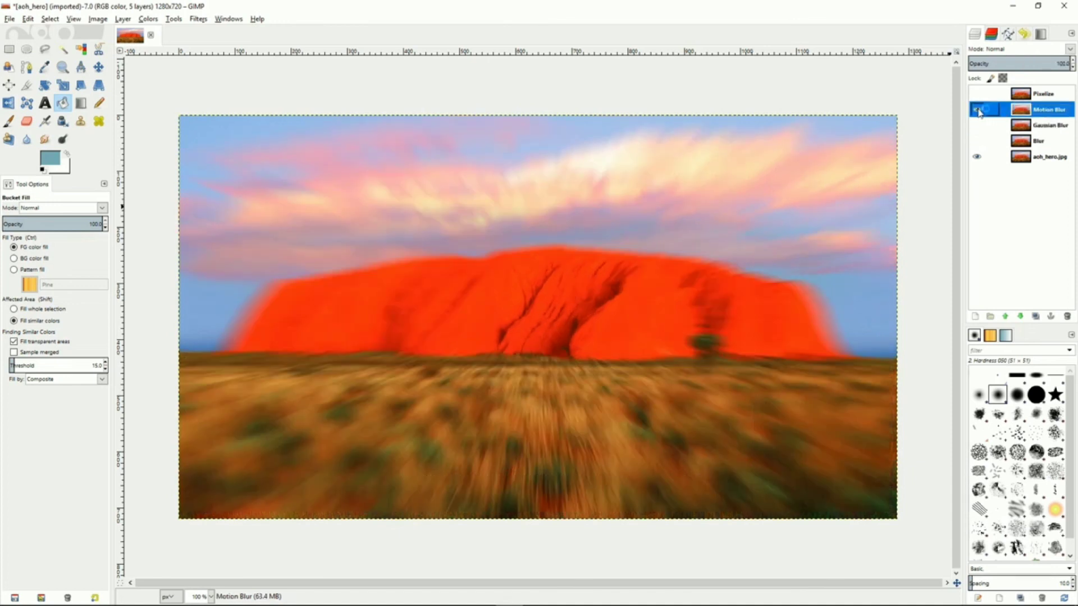
left_click(1039, 63)
left_click_drag(1039, 63, 1014, 63)
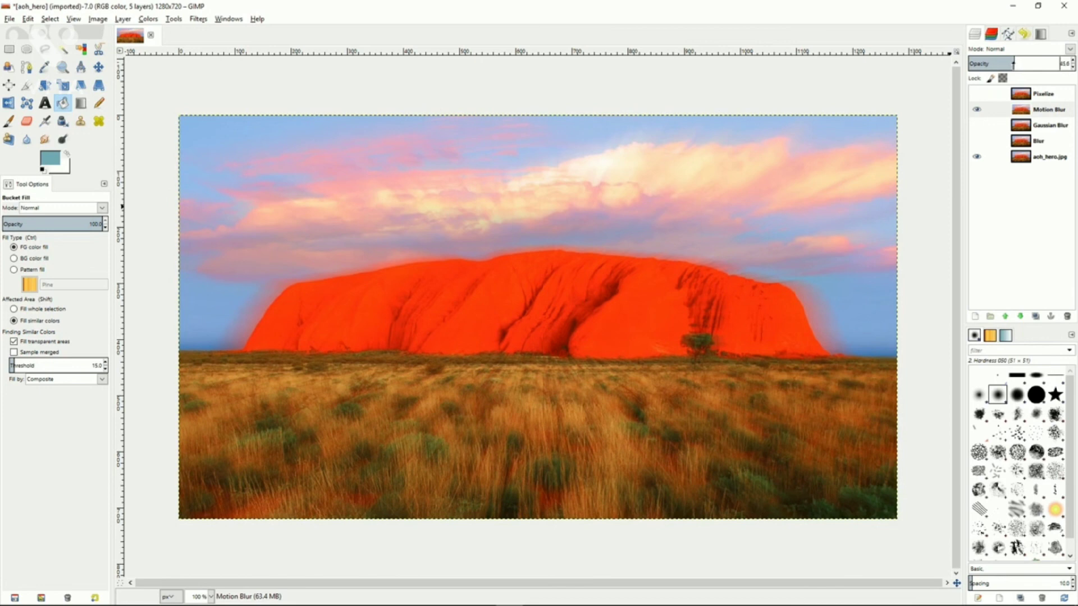
left_click_drag(1005, 63, 1018, 63)
Show the Pixelize layer instead of the Motion Blur layer and set its opacity to 100.
left_click(978, 110)
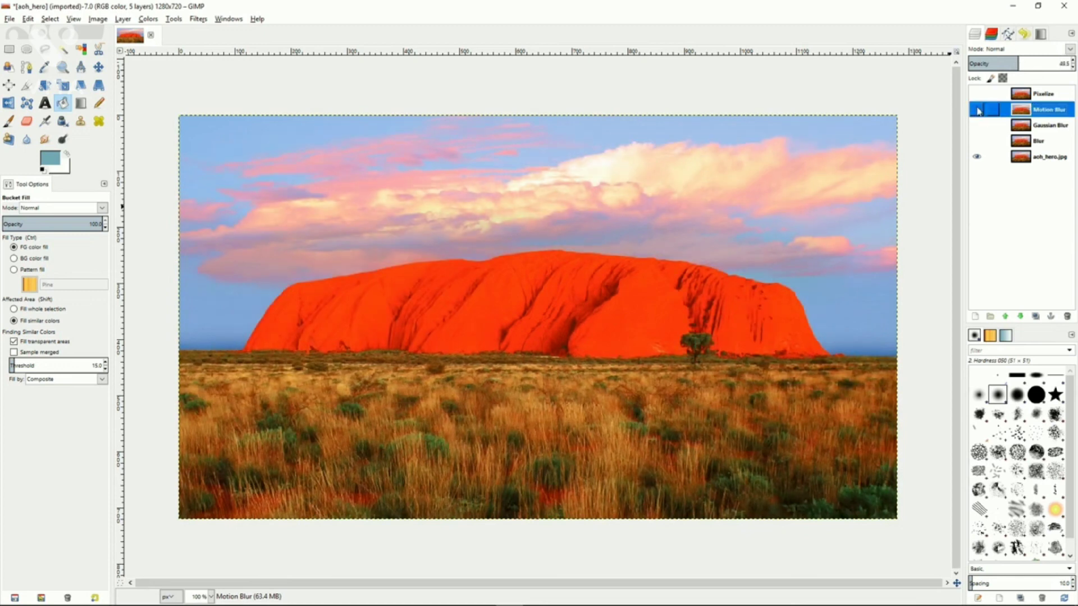
left_click(1036, 95)
left_click(977, 95)
left_click_drag(1028, 64, 1075, 64)
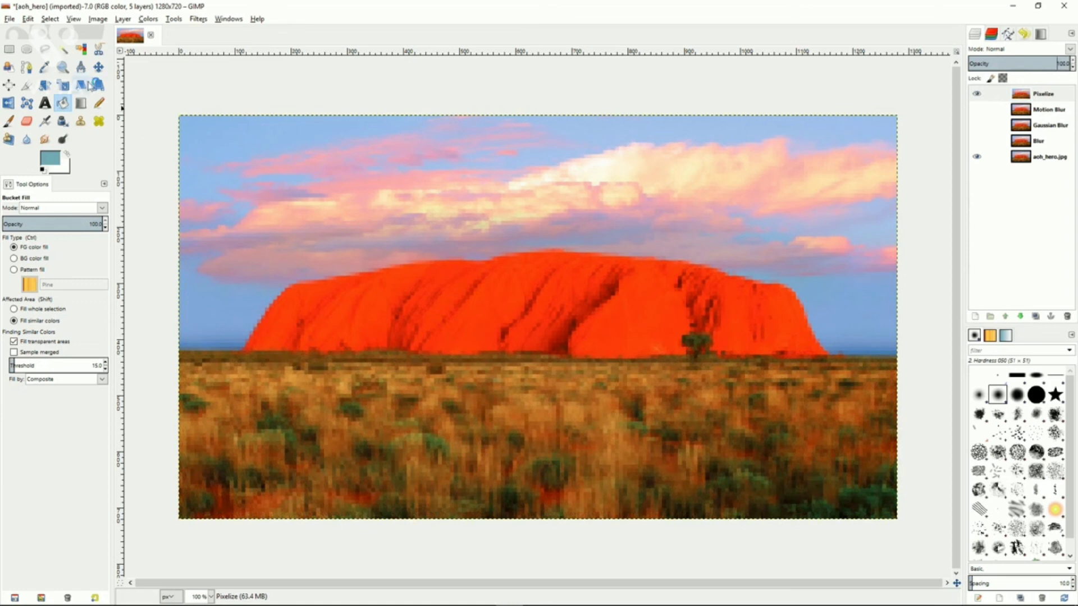
Select a rectangle of about 1239 × 677 px just inside the image borders and add an inverted layer mask from the selection to the Pixelize layer.
left_click(9, 48)
left_click_drag(185, 128, 884, 507)
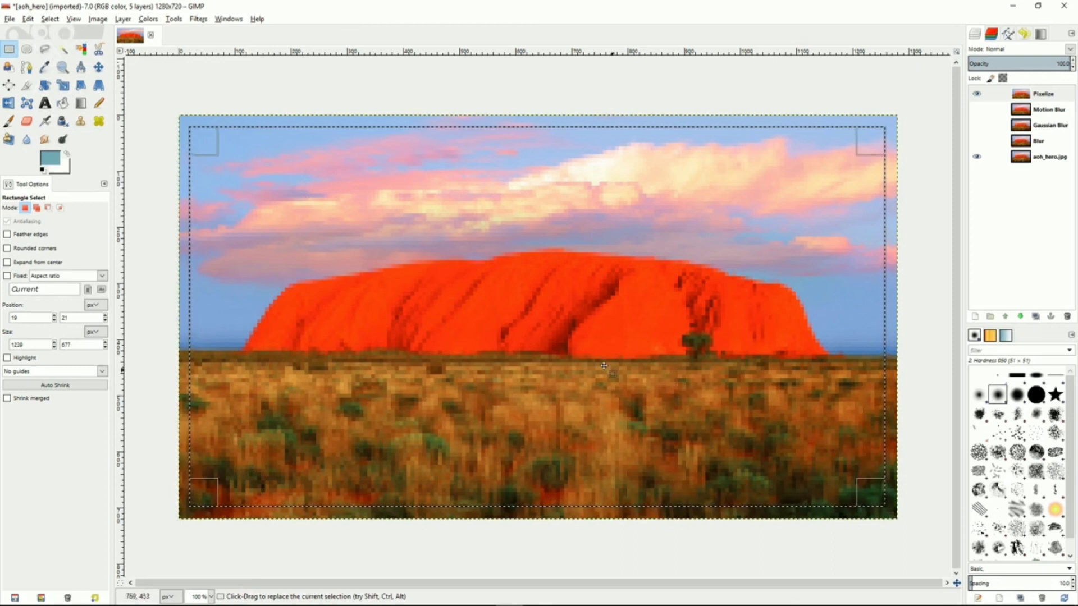
left_click(1043, 94)
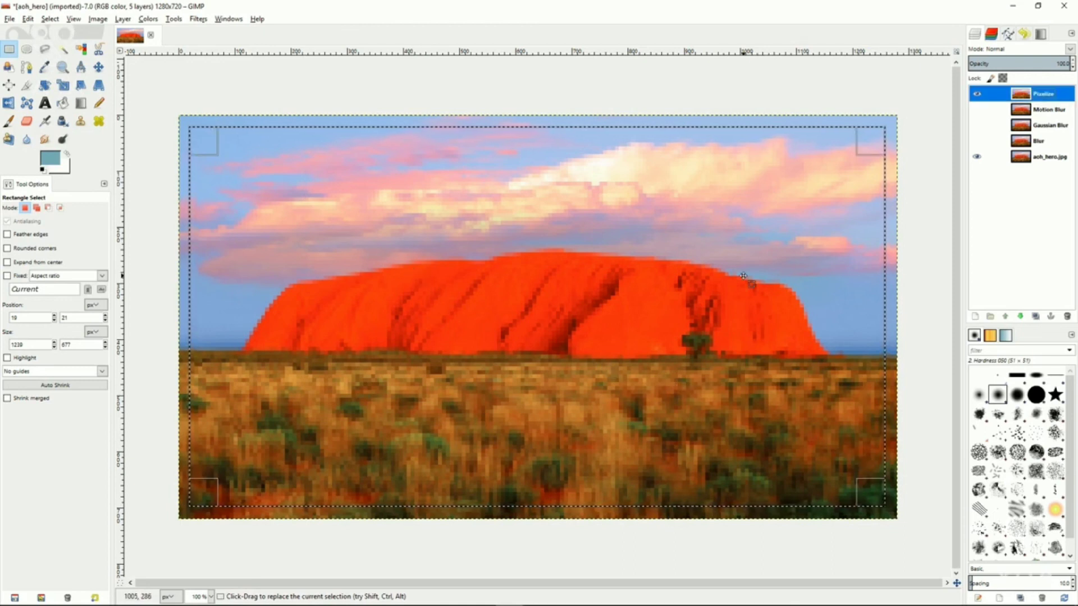
right_click(1062, 99)
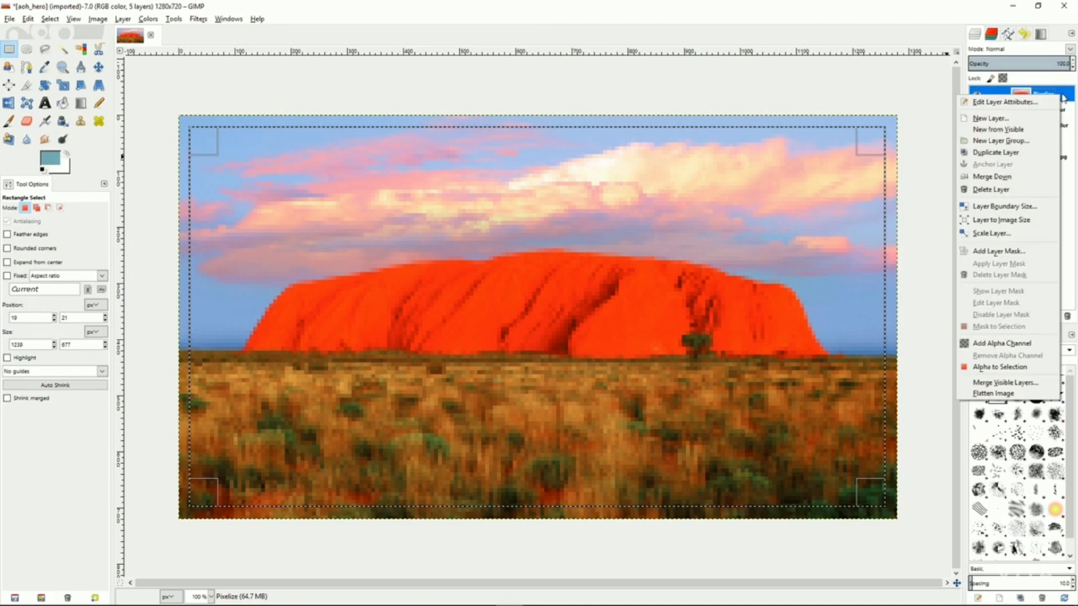
left_click(1007, 251)
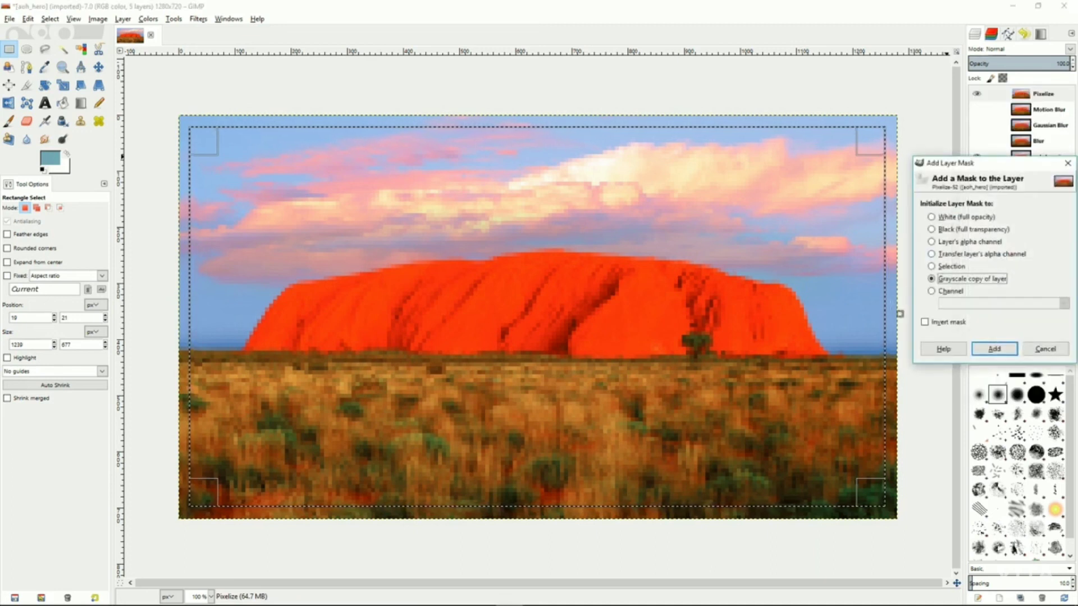
left_click(932, 267)
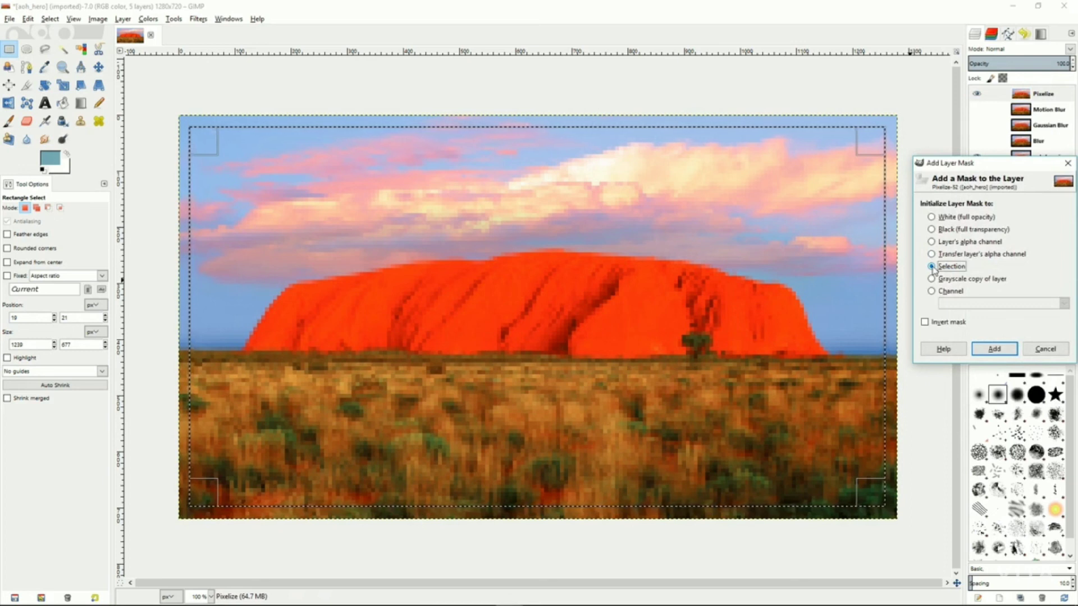
left_click(925, 322)
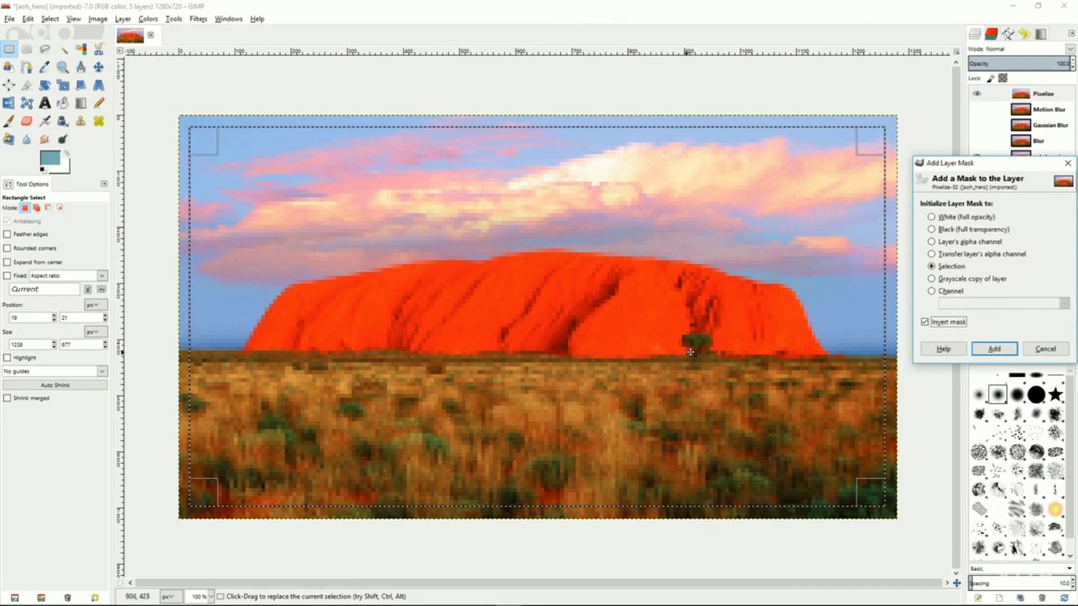
left_click(995, 350)
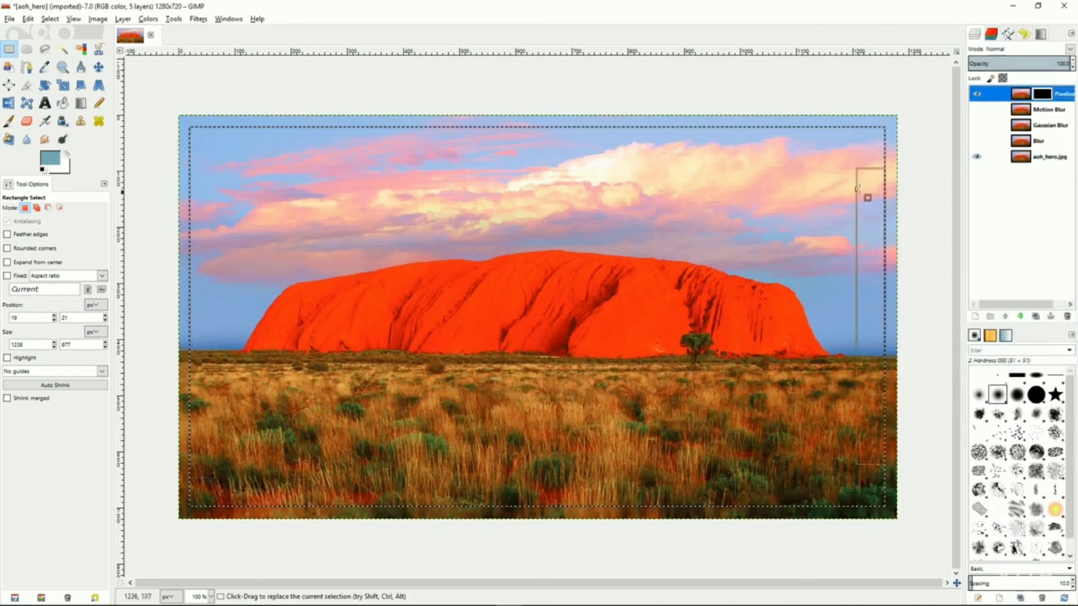
Remove the rectangular selection from the image.
right_click(471, 265)
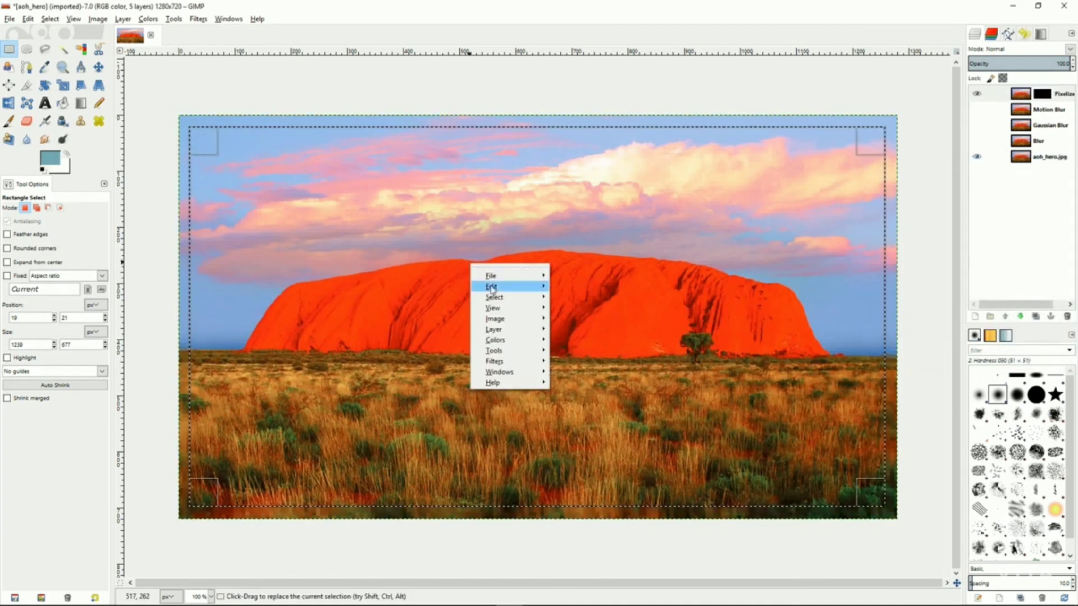
mouse_move(497, 299)
left_click(575, 318)
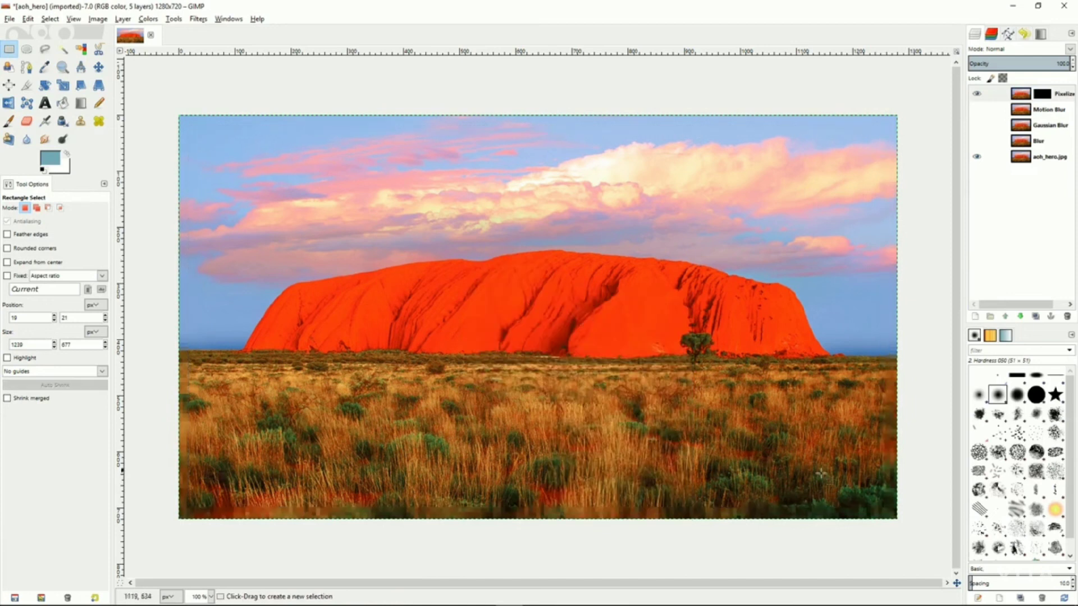